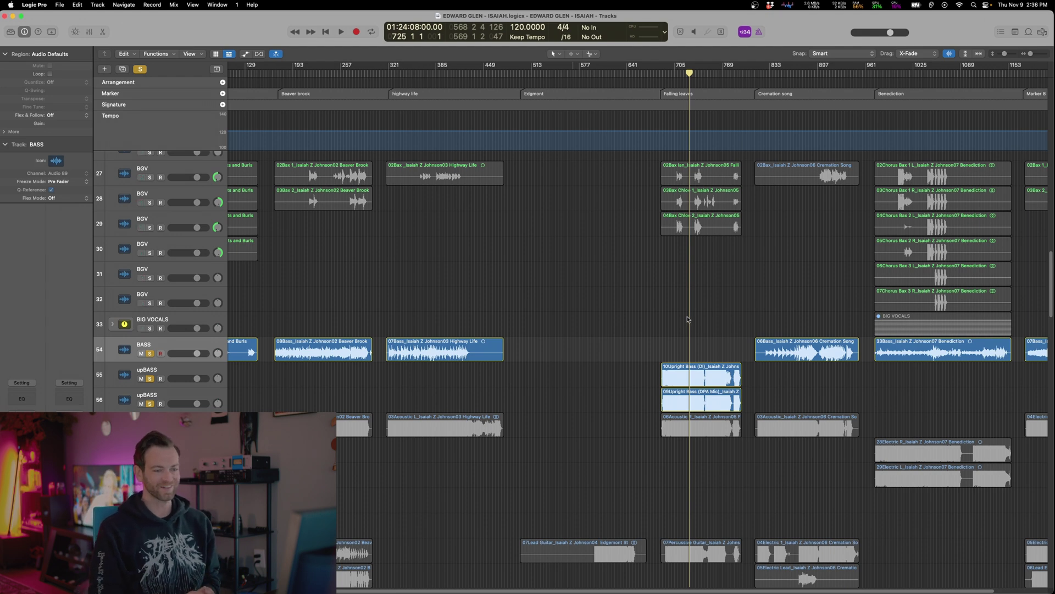
# Audition the two soloed upright bass regions in the Falling leaves section
pyautogui.scroll(3, 693, 323)
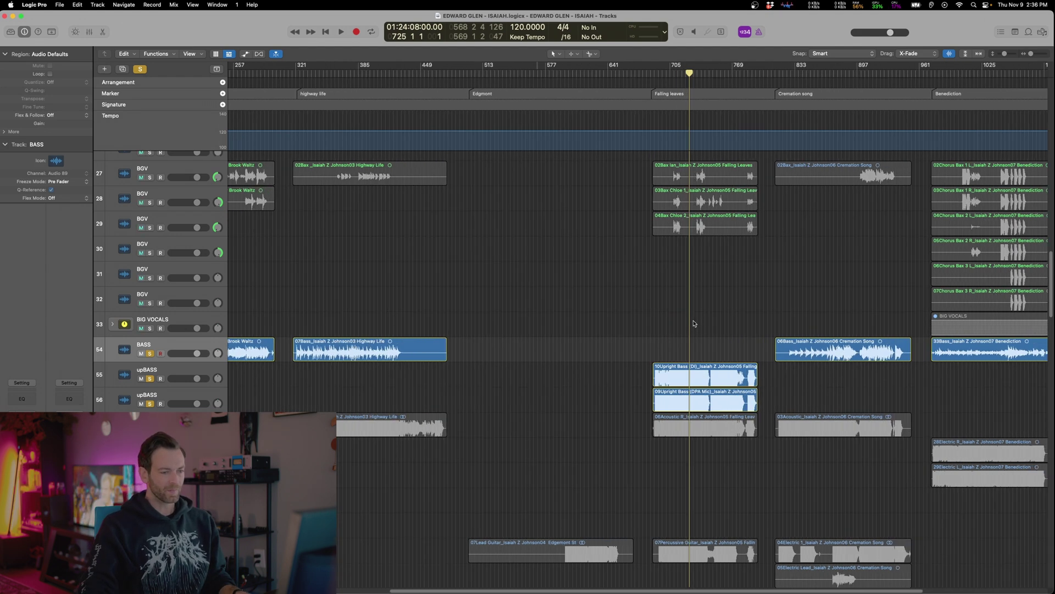
pyautogui.click(653, 374)
pyautogui.click(693, 412)
pyautogui.click(691, 379)
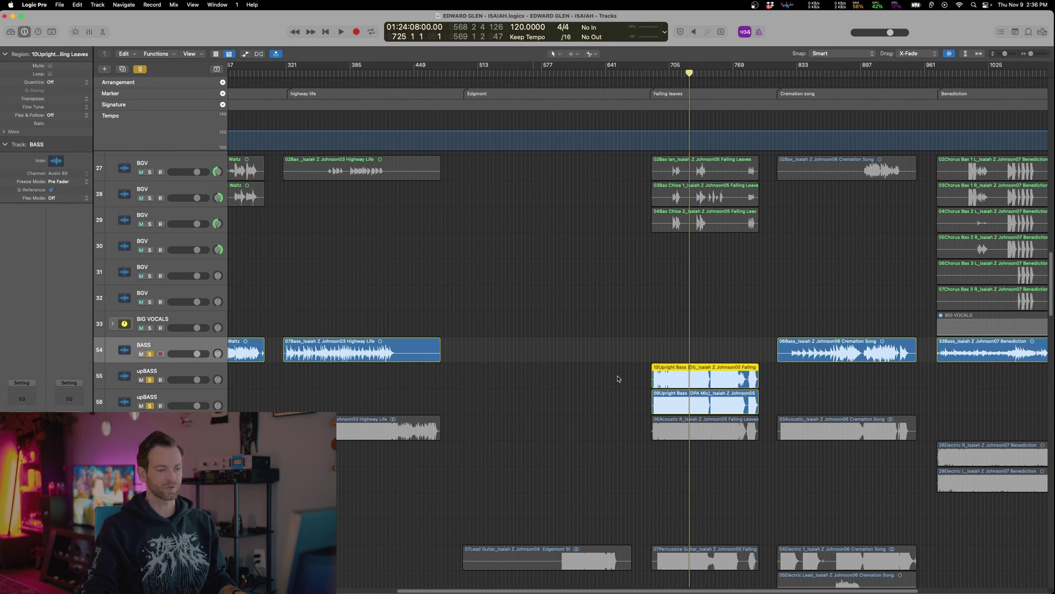
pyautogui.click(620, 378)
pyautogui.press('space')
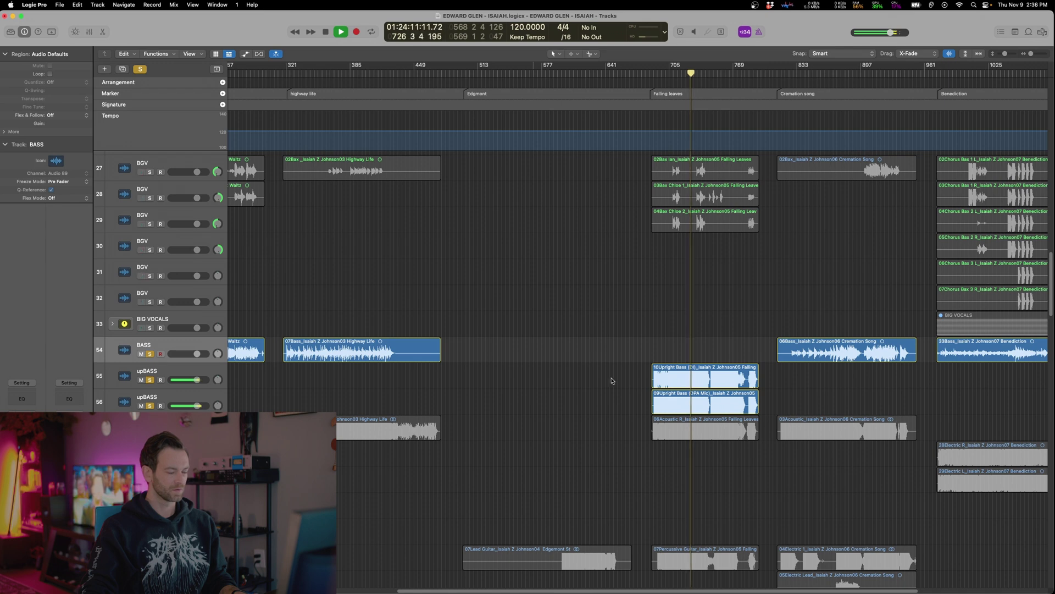
pyautogui.press('space')
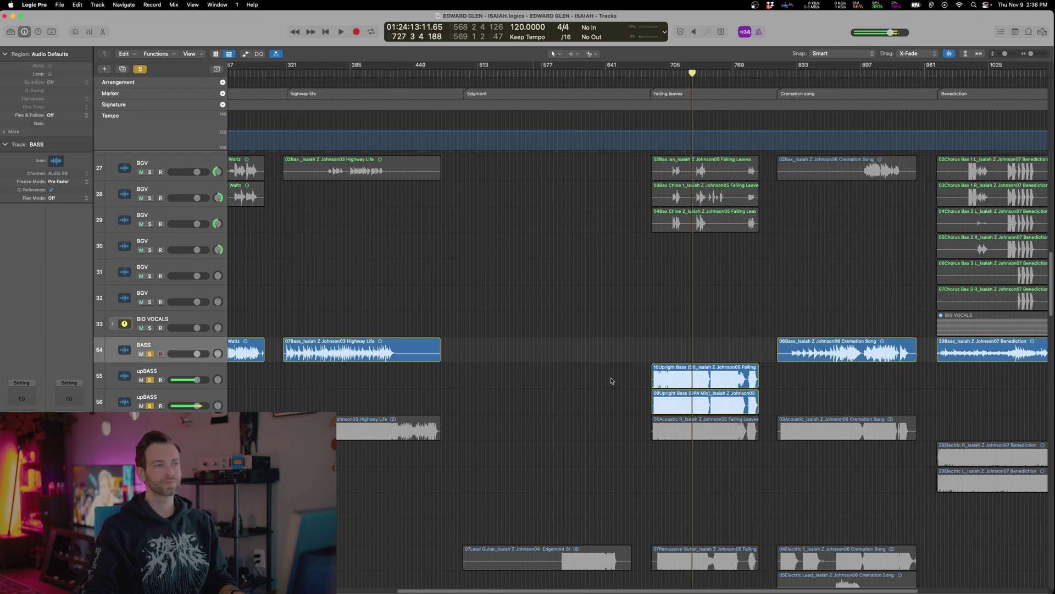
# Insert the mono Bass Rider plug-in on the BASS track and lower its Target level slightly
pyautogui.hscroll(-5, 575, 414)
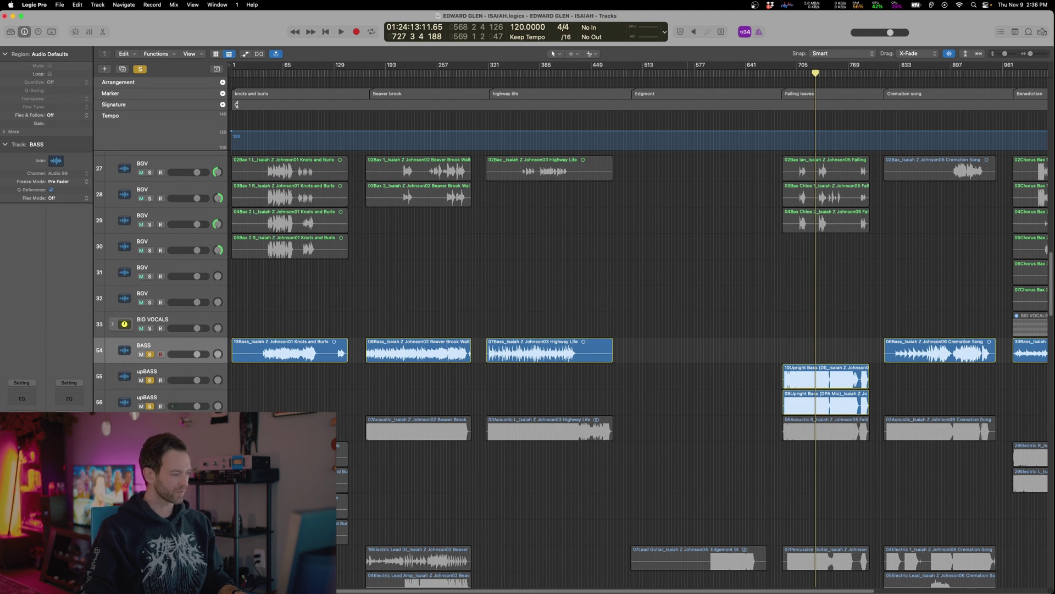
pyautogui.click(22, 426)
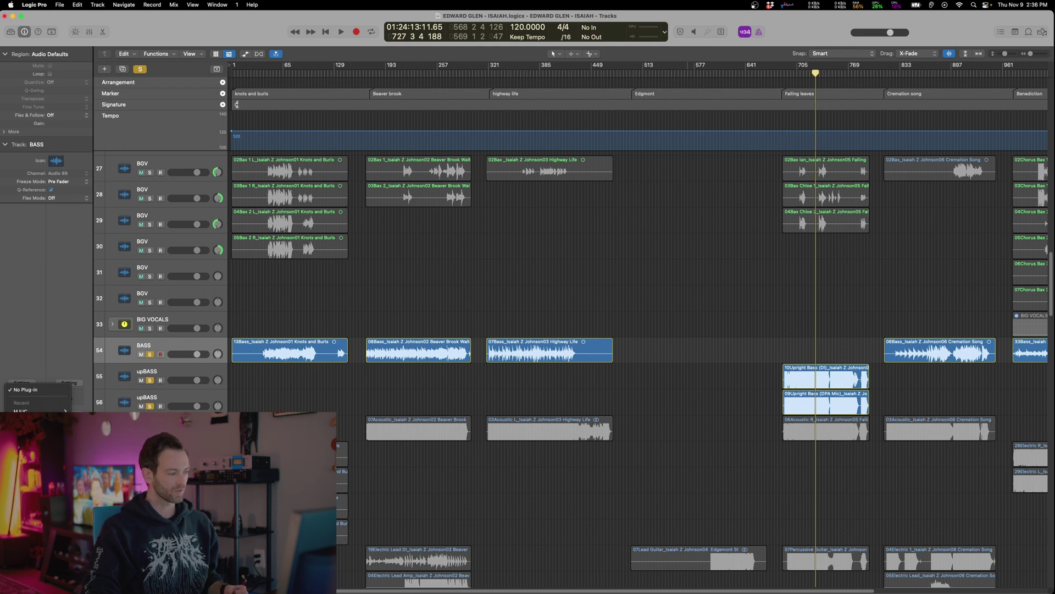
pyautogui.click(93, 420)
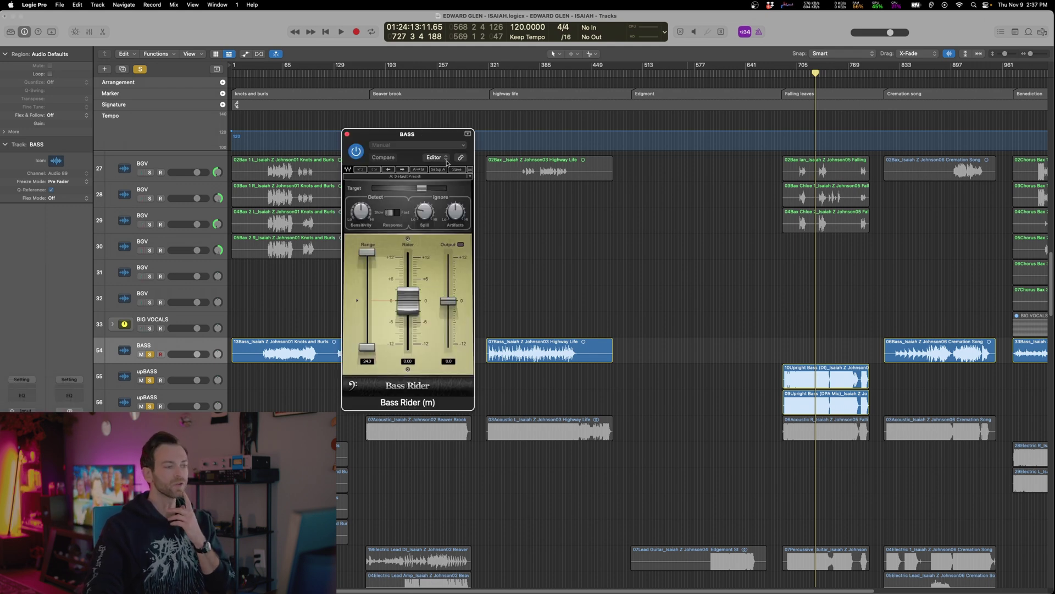
pyautogui.click(415, 145)
pyautogui.click(358, 245)
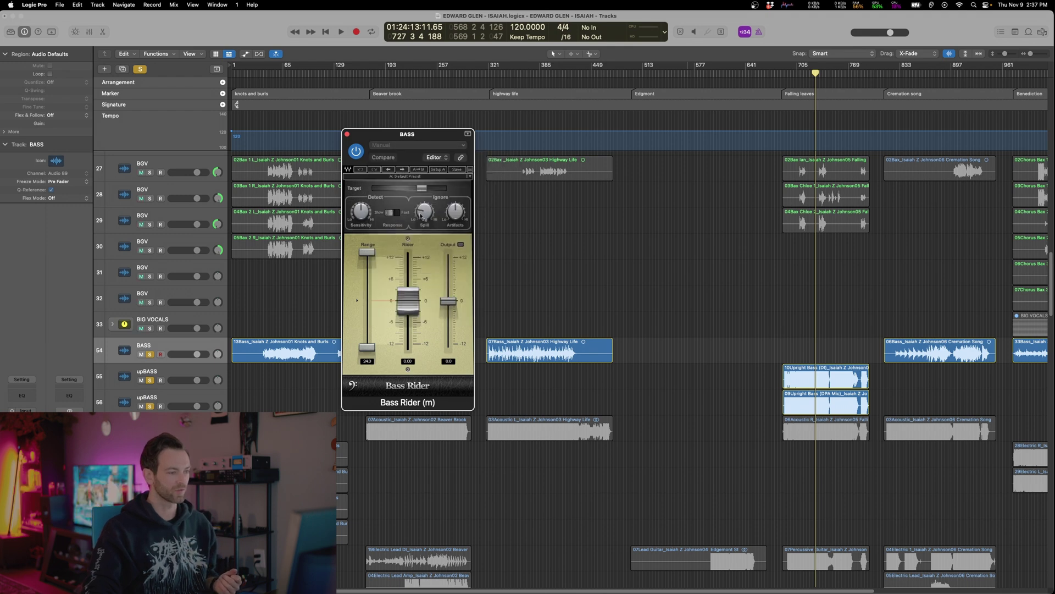
pyautogui.moveTo(420, 192); pyautogui.dragTo(402, 192)
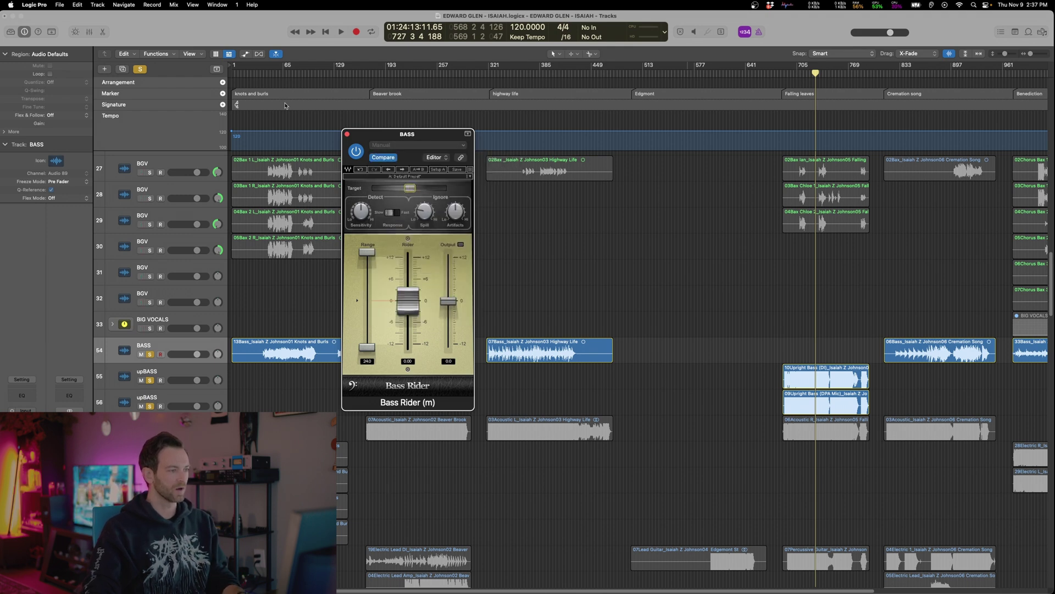
# Play the bass from bar 57 in the Knots and Burls section and raise Bass Rider's Artifacts control
pyautogui.click(276, 77)
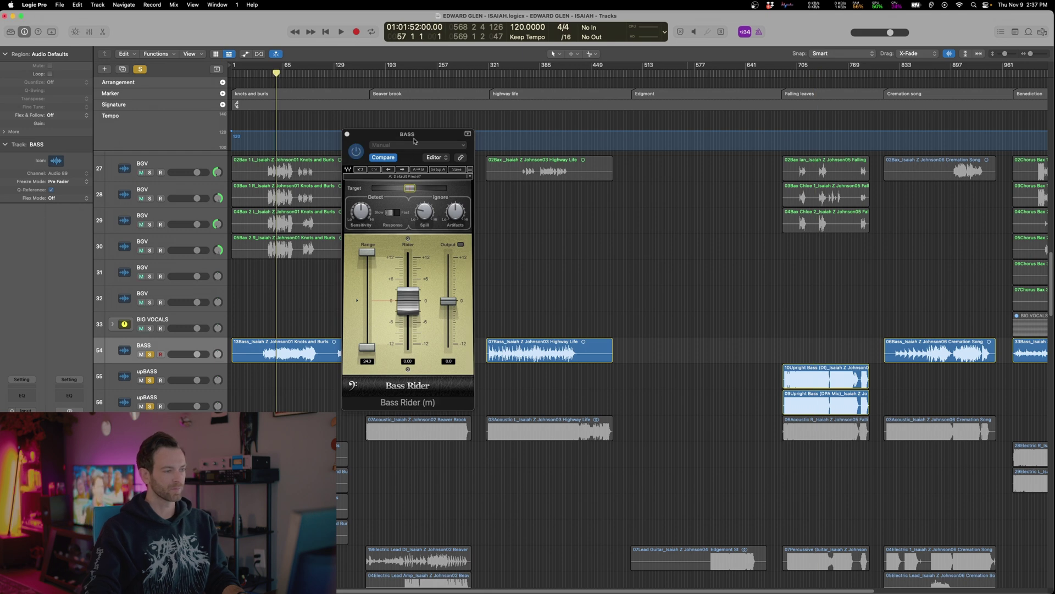
pyautogui.moveTo(415, 142); pyautogui.dragTo(553, 149)
pyautogui.press('space')
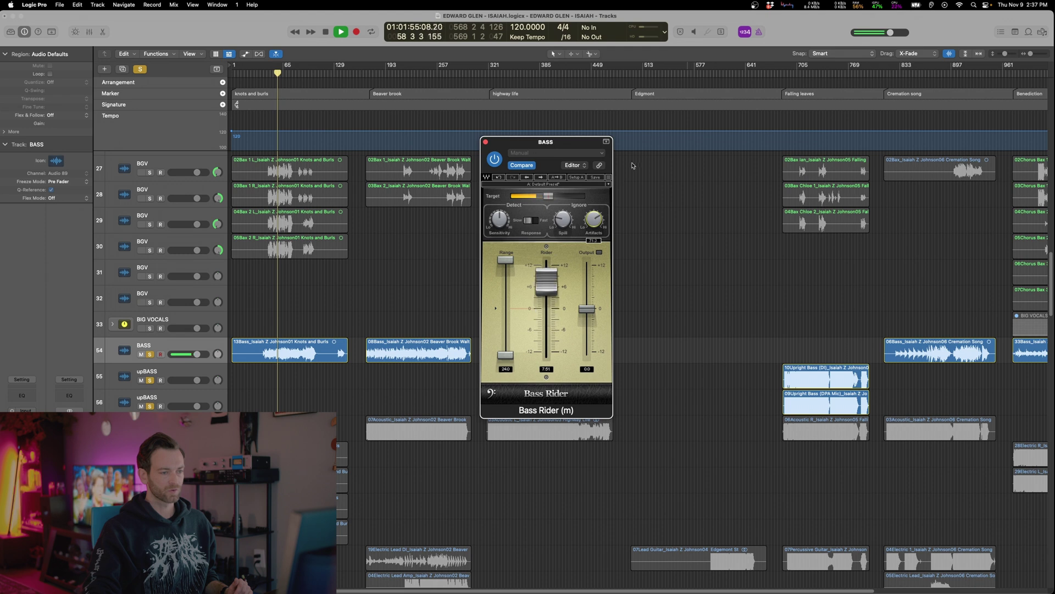
pyautogui.moveTo(600, 223); pyautogui.dragTo(604, 211)
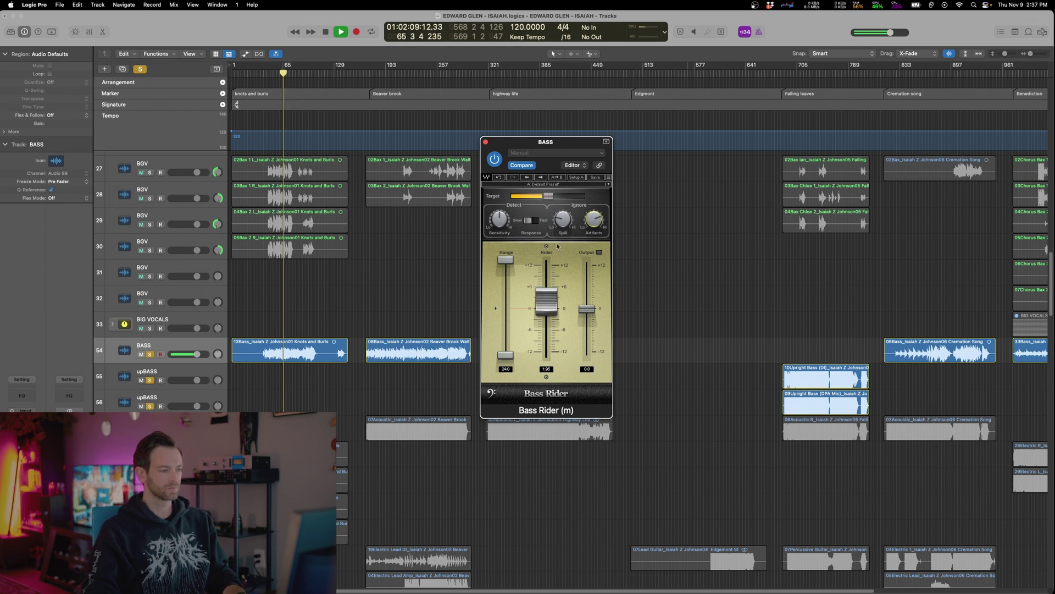
pyautogui.press('space')
# Audition Bass Rider's level riding on the bass in the Beaver Brook, Highway Life and Cremation Song sections
pyautogui.keyDown('shift'); pyautogui.click(405, 308); pyautogui.keyUp('shift')
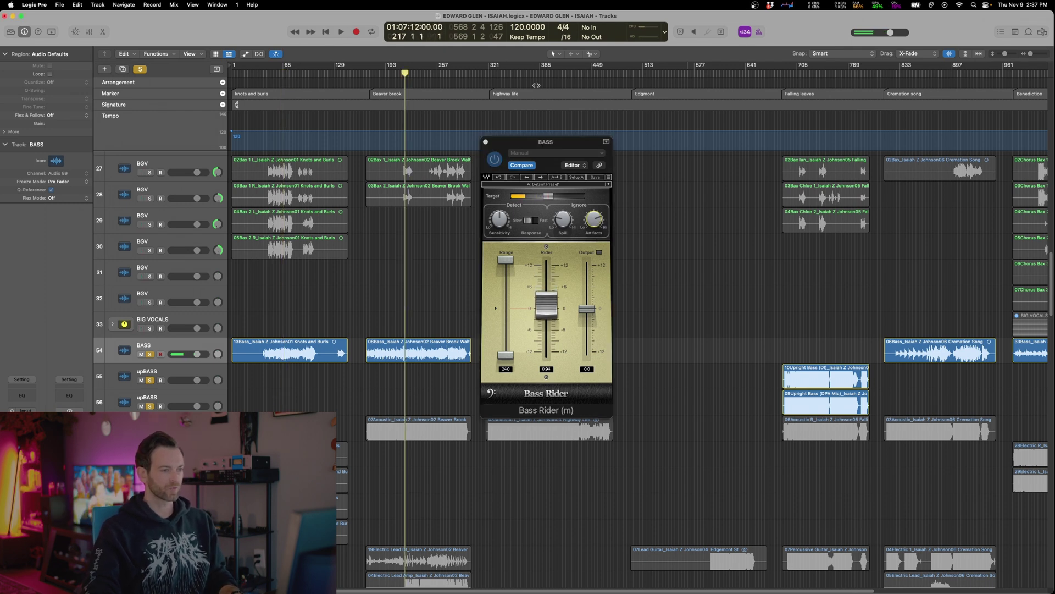
pyautogui.moveTo(567, 143); pyautogui.dragTo(381, 116)
pyautogui.press('space')
pyautogui.click(511, 302)
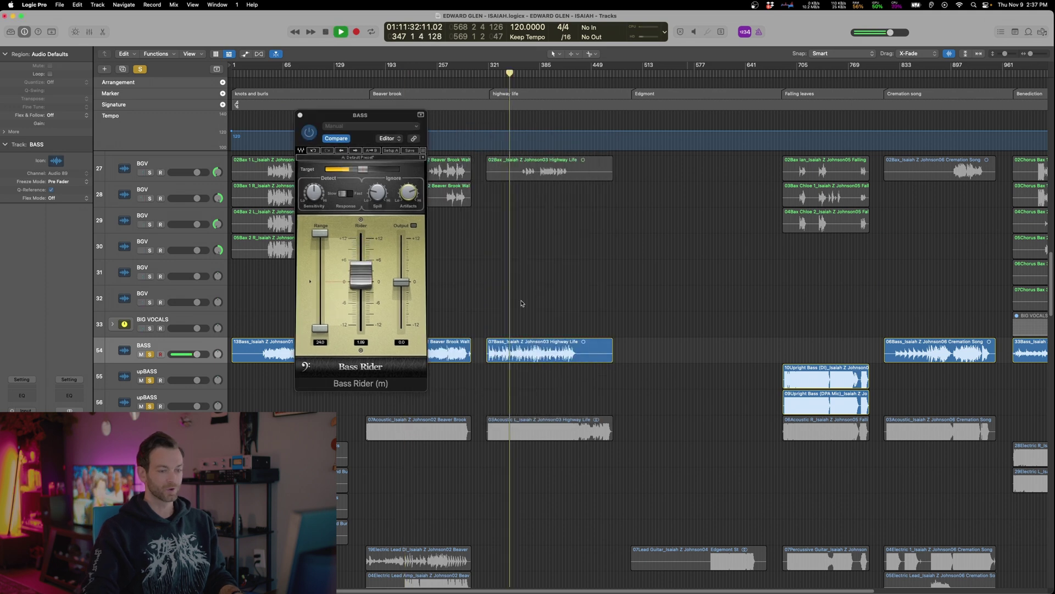
pyautogui.click(915, 301)
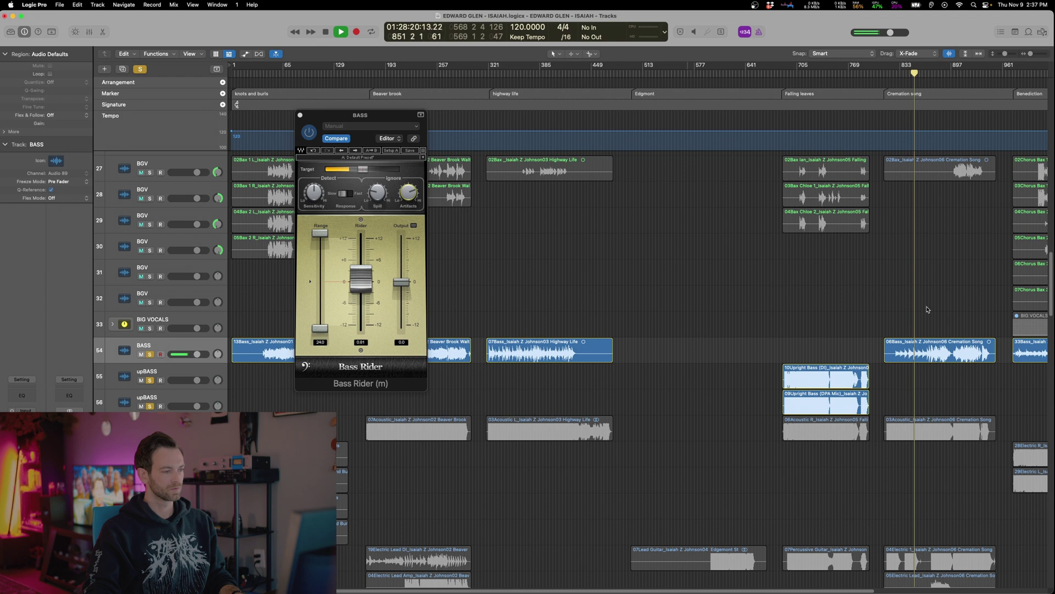
pyautogui.click(929, 310)
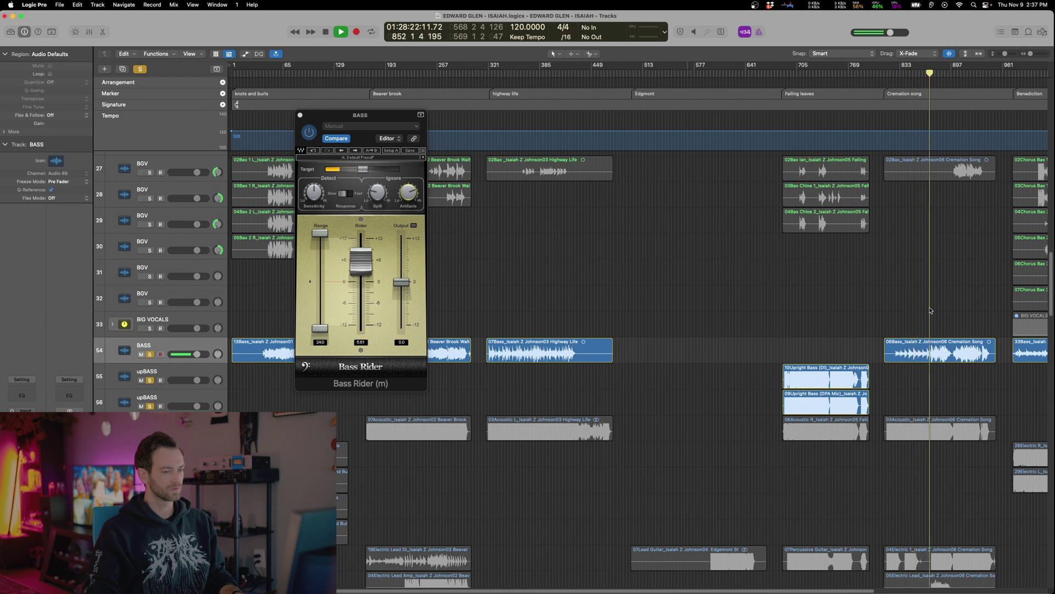
pyautogui.click(961, 312)
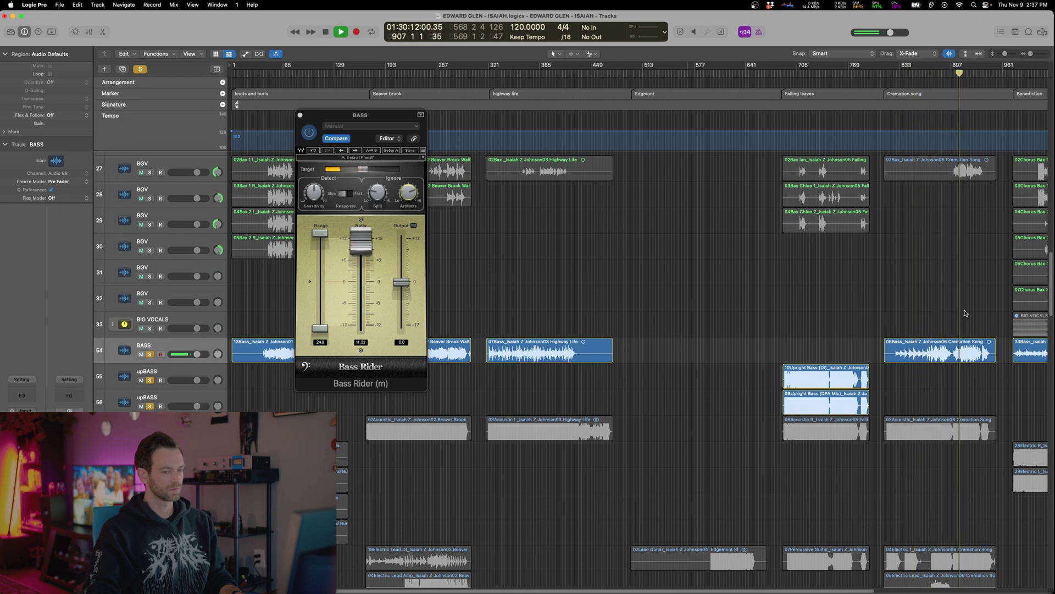
# Audition the bass in Benediction, Marker 8 and Falling leaves, and save the project
pyautogui.hscroll(5, 972, 354)
pyautogui.click(891, 377)
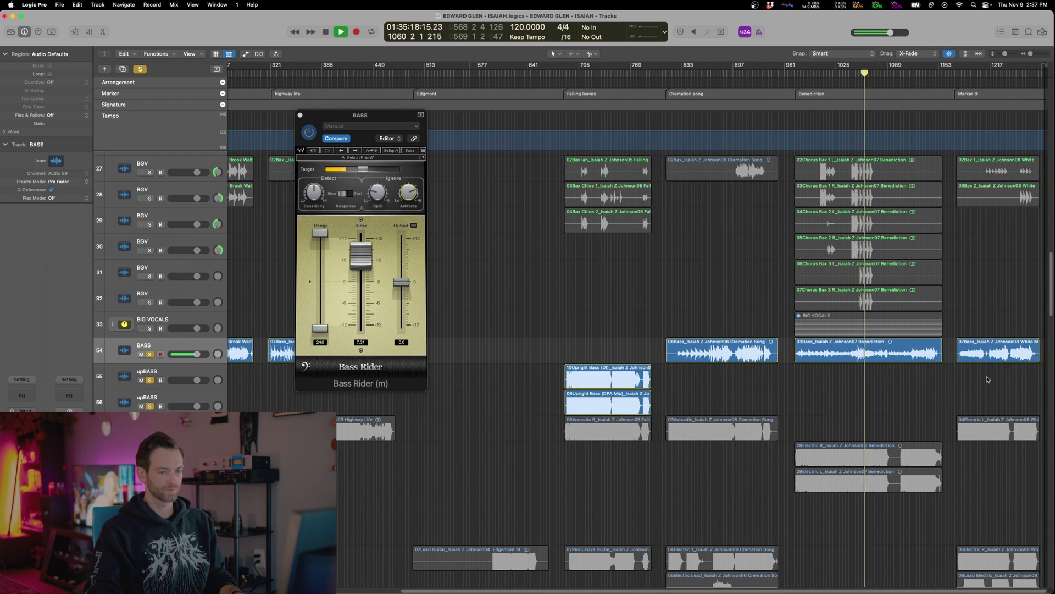
pyautogui.click(1003, 378)
pyautogui.click(1020, 379)
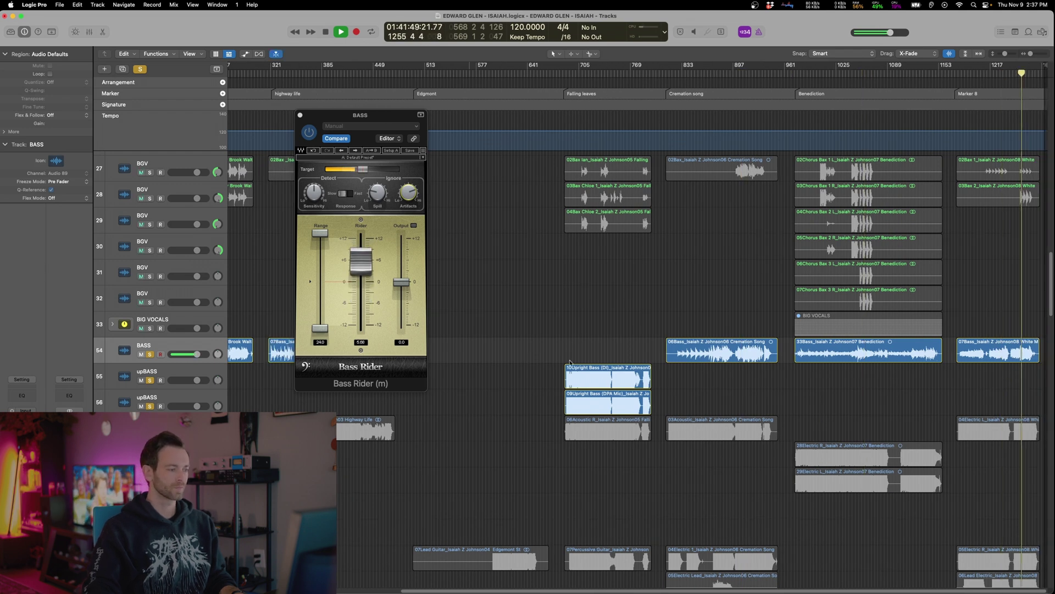
pyautogui.click(583, 330)
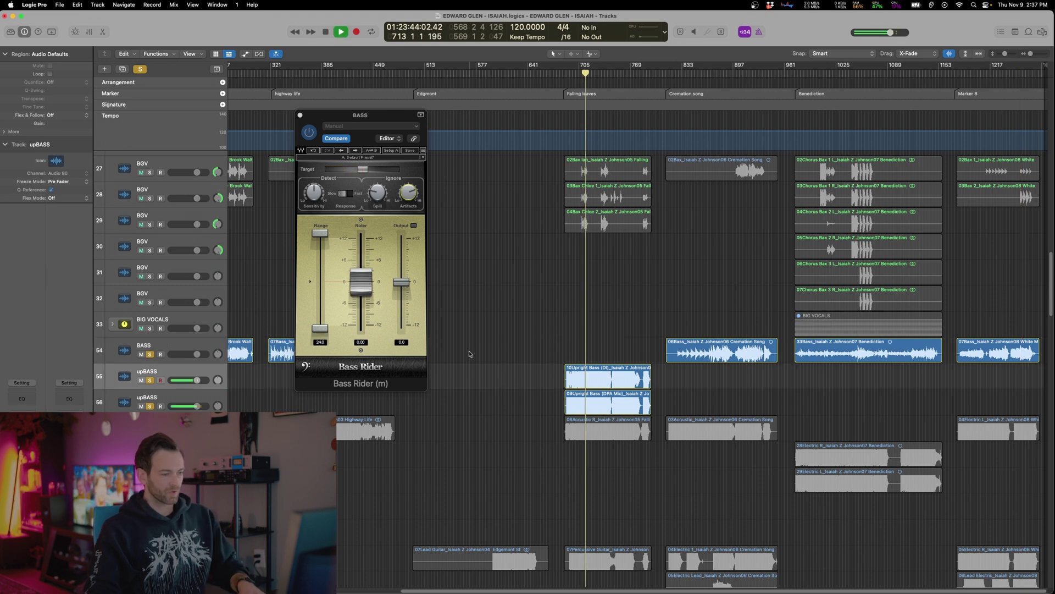
pyautogui.press('space')
pyautogui.press('super+s')
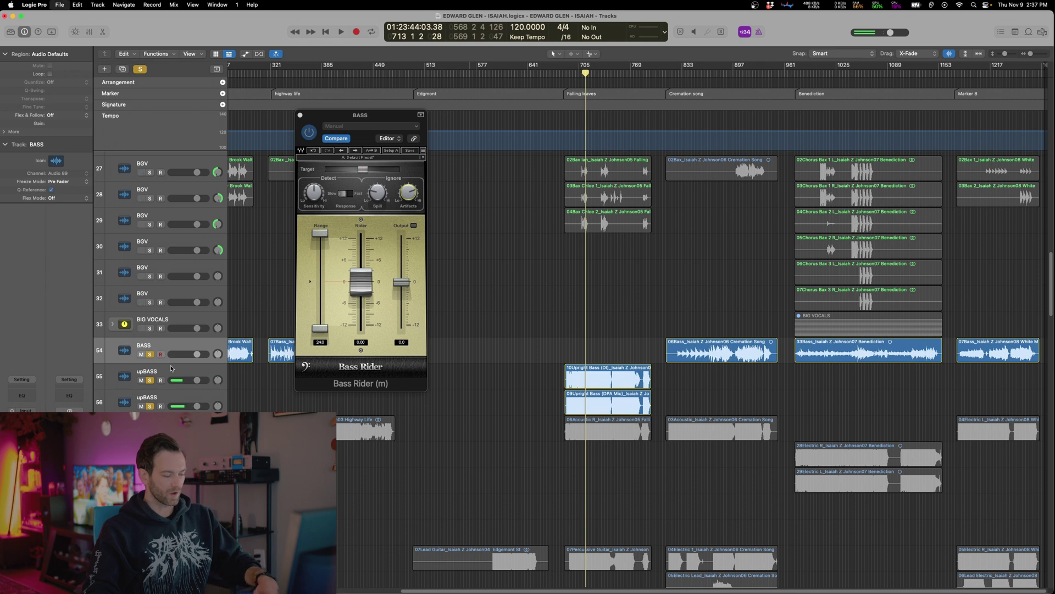
# Examine the waveforms of the DI and DPA mic upright bass regions in Falling leaves up close
pyautogui.click(597, 370)
pyautogui.keyDown('shift'); pyautogui.click(601, 403); pyautogui.keyUp('shift')
pyautogui.keyDown('shift'); pyautogui.click(605, 381); pyautogui.keyUp('shift')
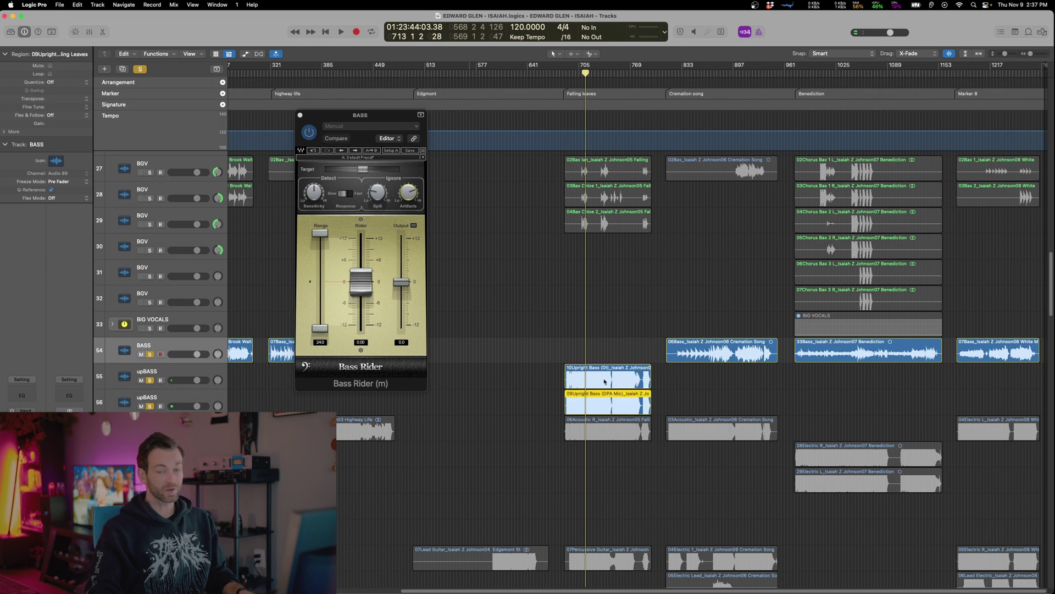
pyautogui.press('super+Right')
pyautogui.press('super+Right')
pyautogui.press('super+Right')
pyautogui.press('super+Right')
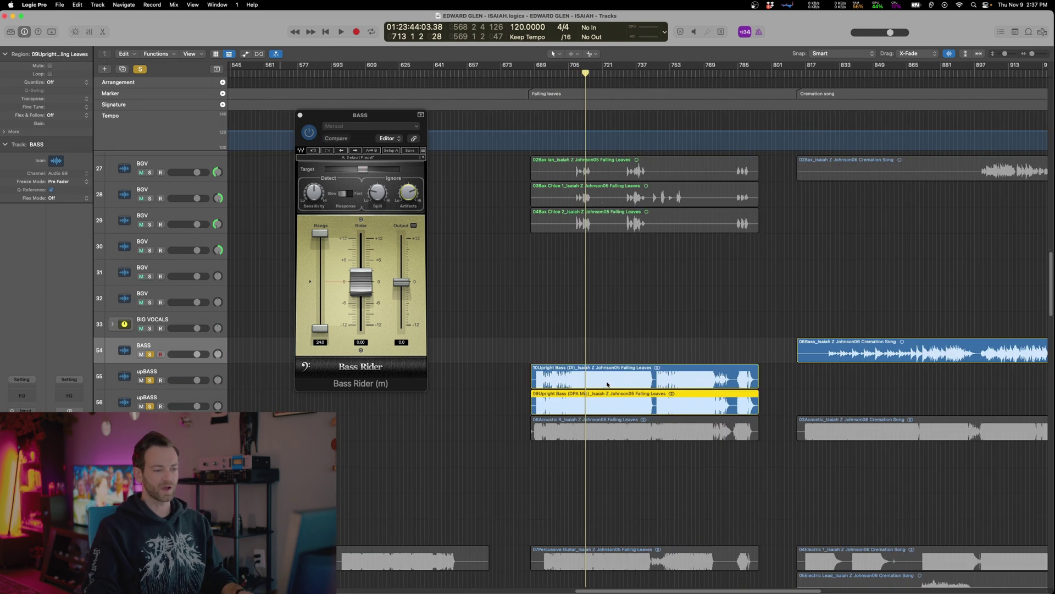
pyautogui.scroll(2, 608, 383)
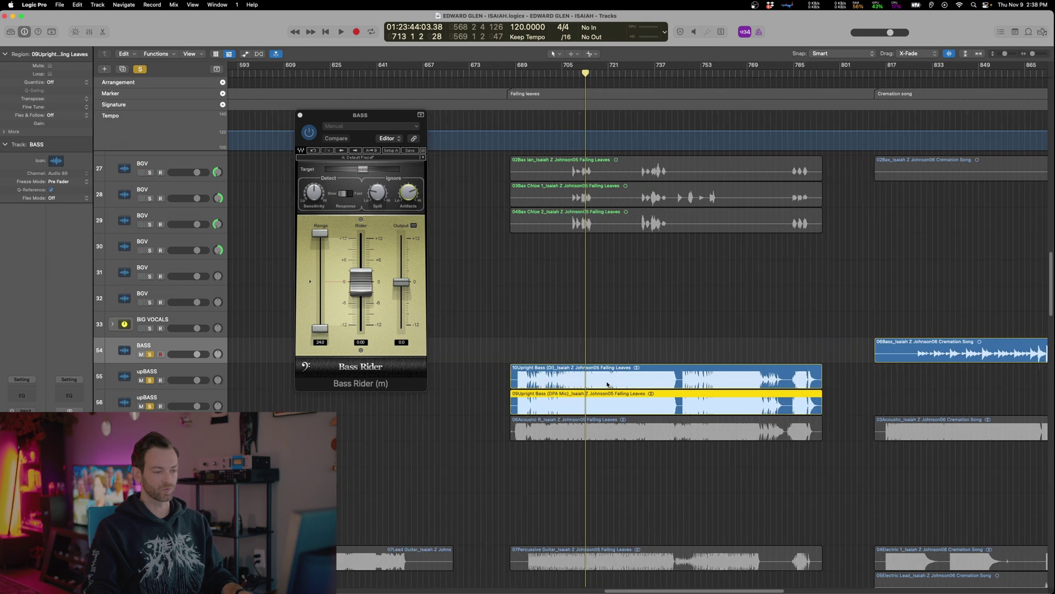
pyautogui.scroll(2, 608, 386)
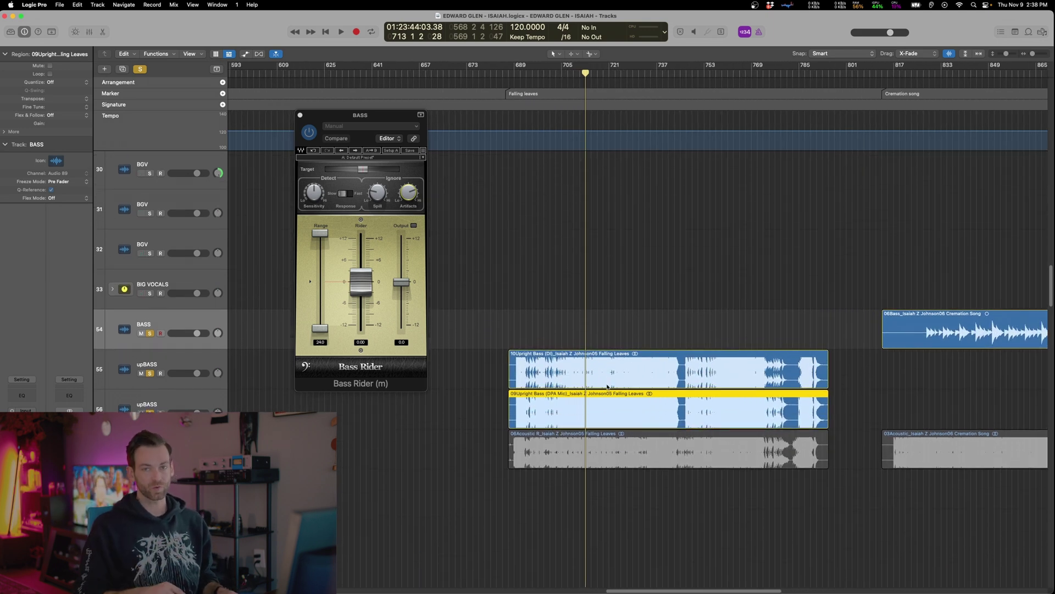
pyautogui.click(154, 379)
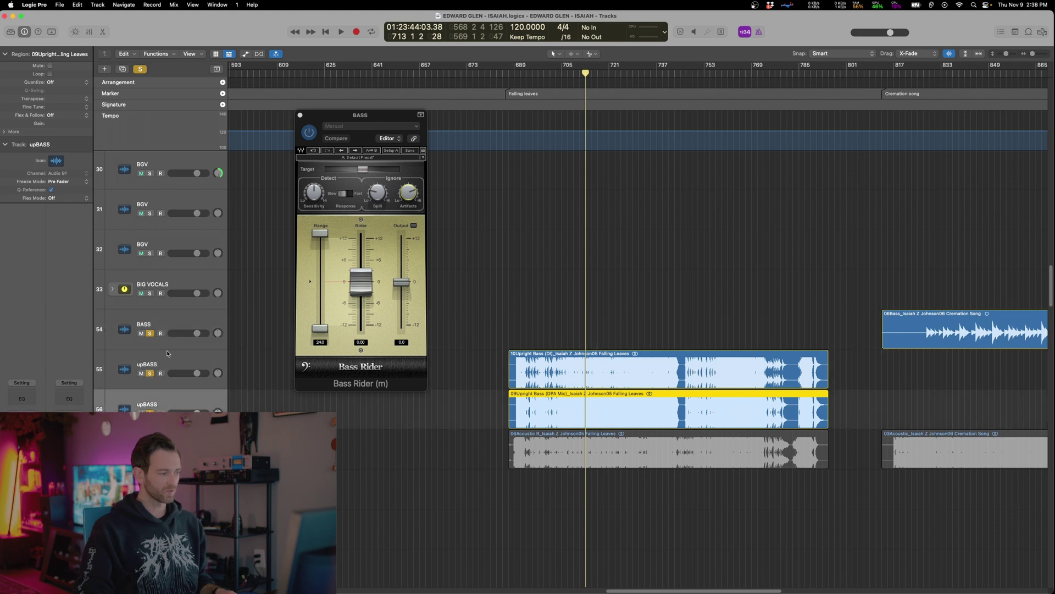
pyautogui.press('super+Right')
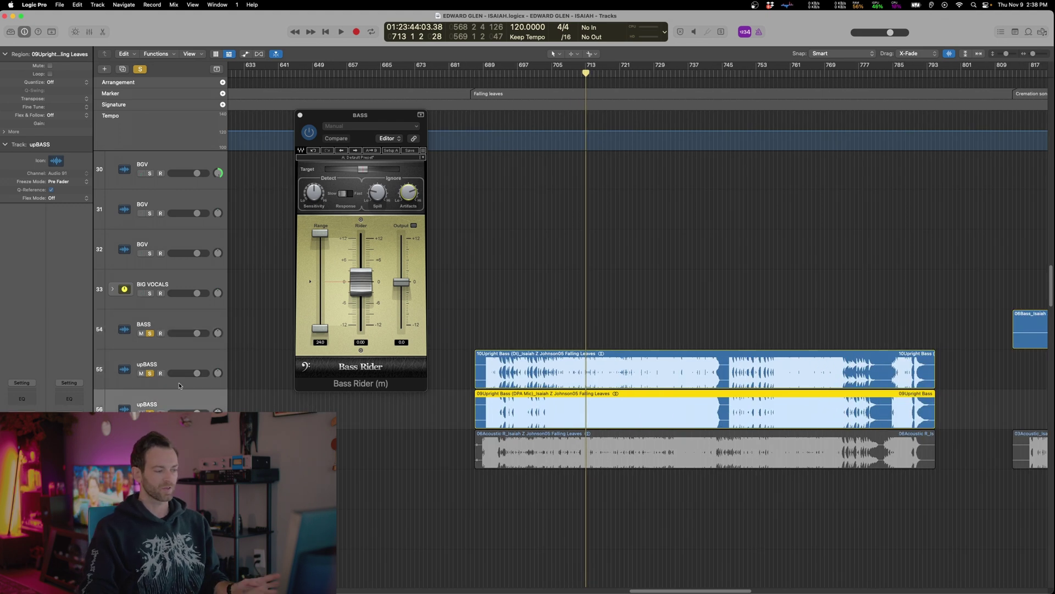
# Close the Bass Rider window and insert the MJUC compressor on the BASS track
pyautogui.click(162, 400)
pyautogui.press('super+Left')
pyautogui.press('super+Left')
pyautogui.press('super+Left')
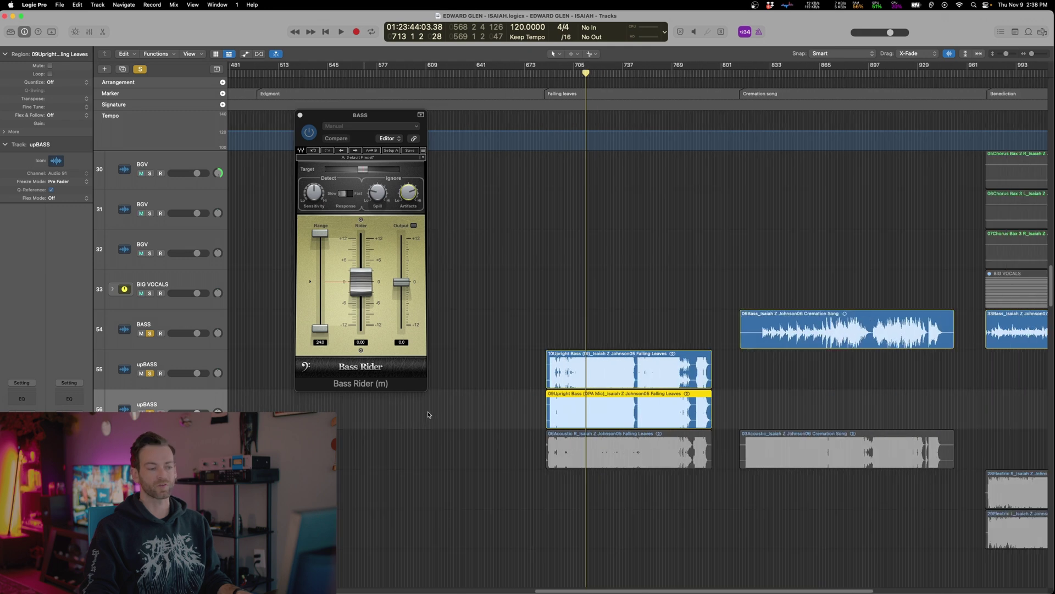
pyautogui.hscroll(-10, 429, 414)
pyautogui.press('super+Left')
pyautogui.press('super+Left')
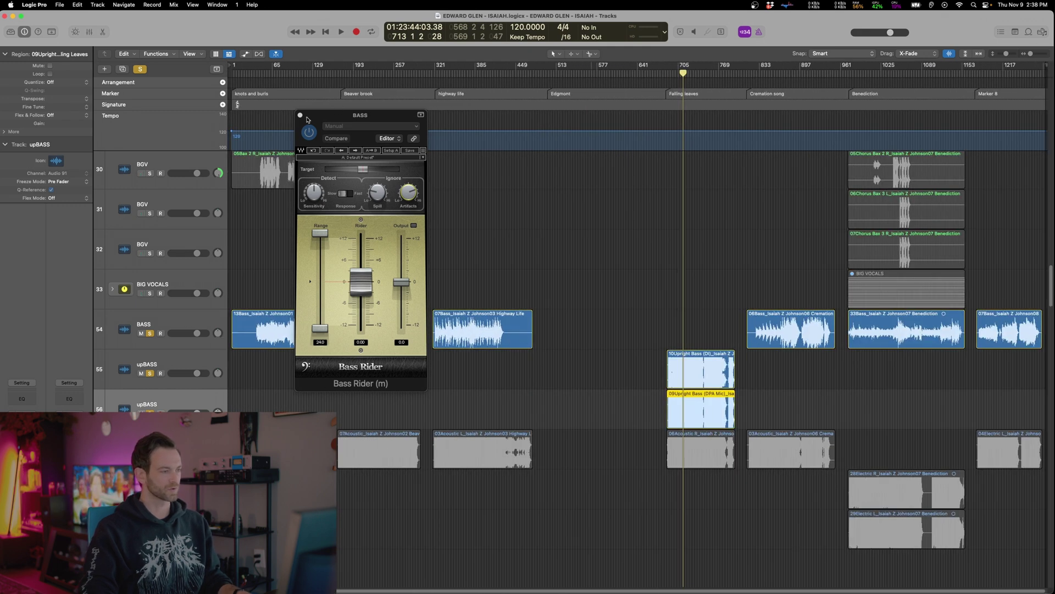
pyautogui.click(300, 115)
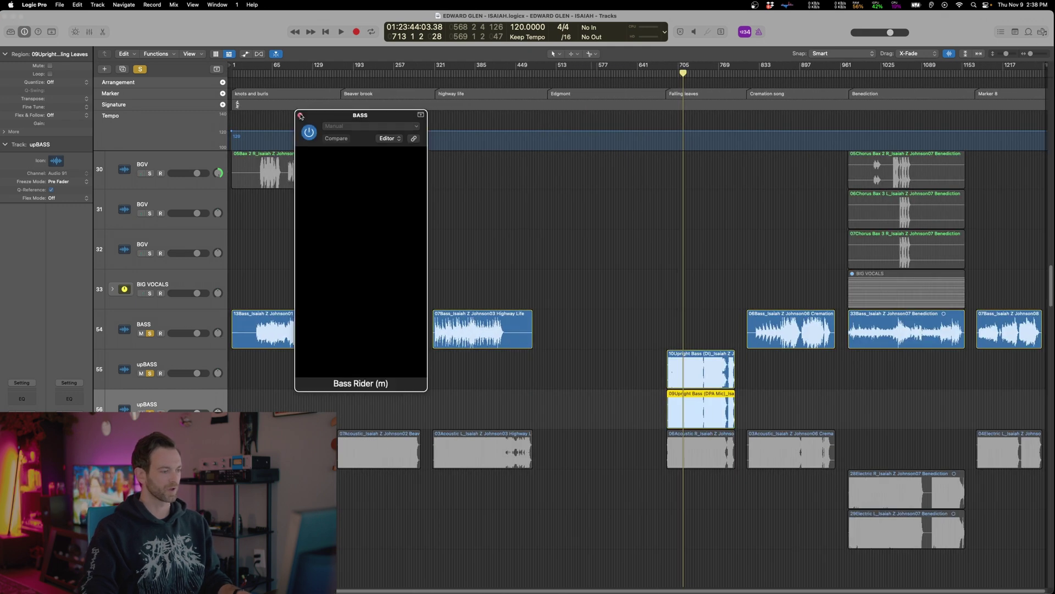
pyautogui.click(162, 315)
pyautogui.click(22, 426)
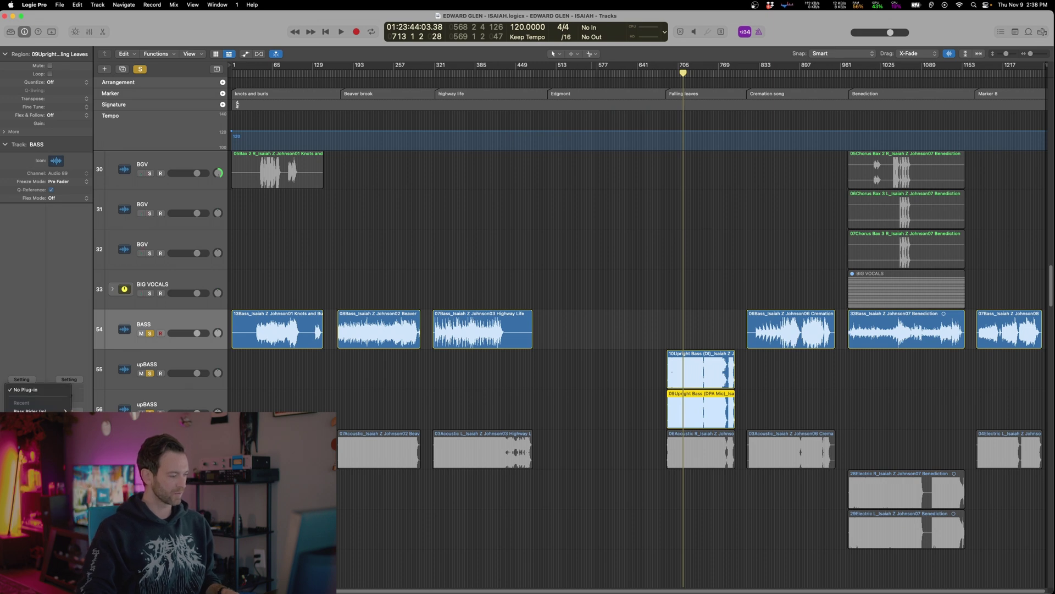
pyautogui.click(34, 421)
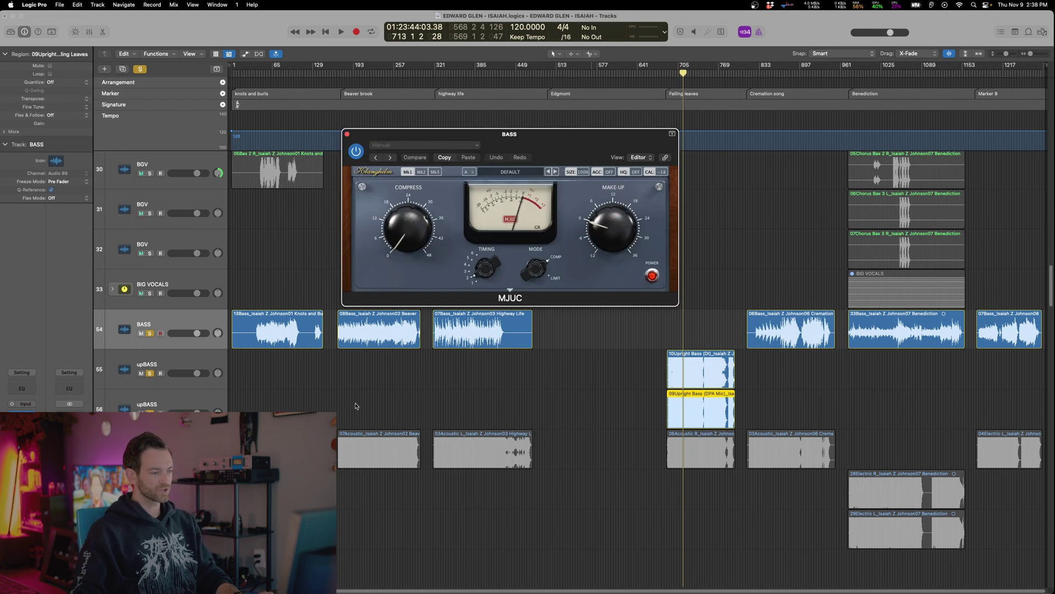
# Load MJUC's Clean Controlled Bass preset while auditioning the bass in the Beaver brook section
pyautogui.click(358, 378)
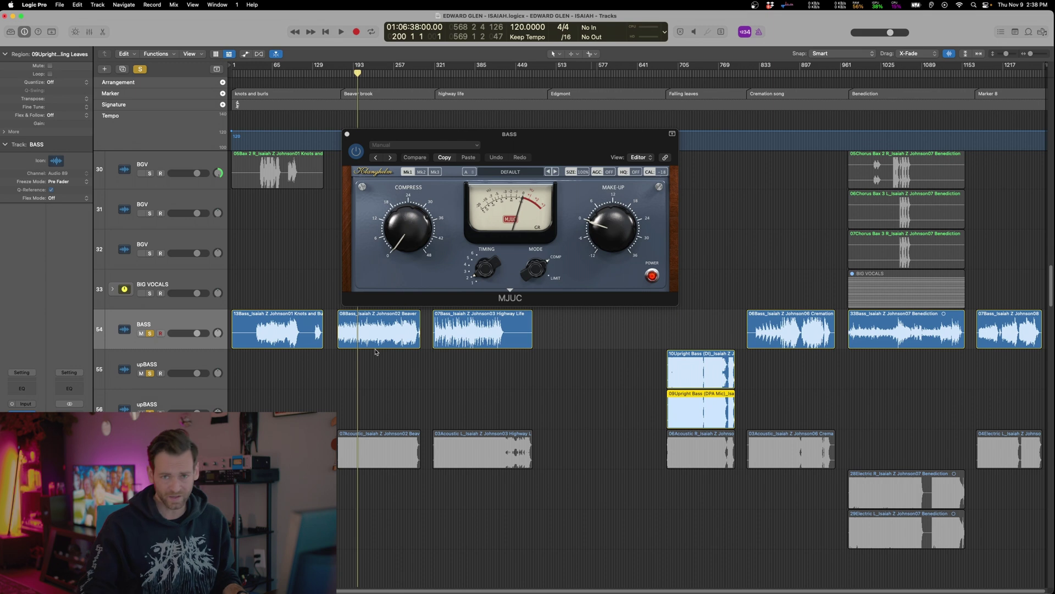
pyautogui.press('space')
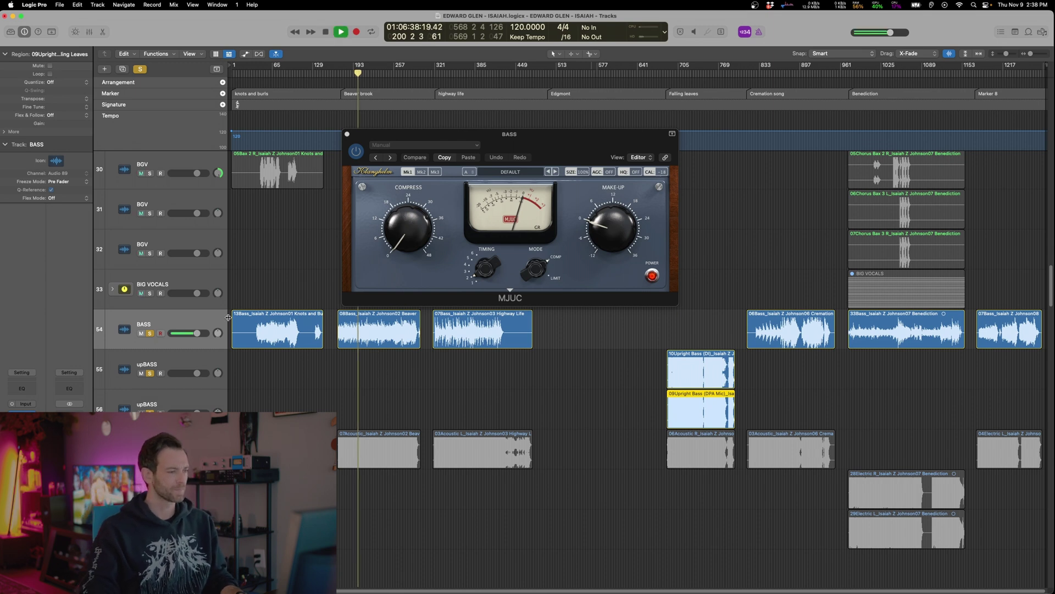
pyautogui.click(515, 172)
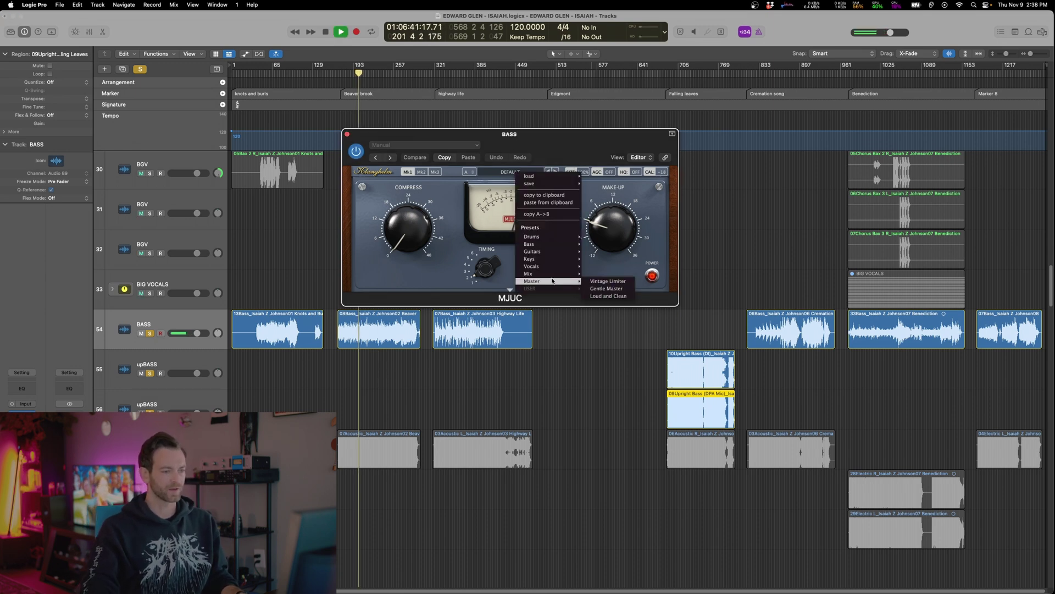
pyautogui.moveTo(558, 245)
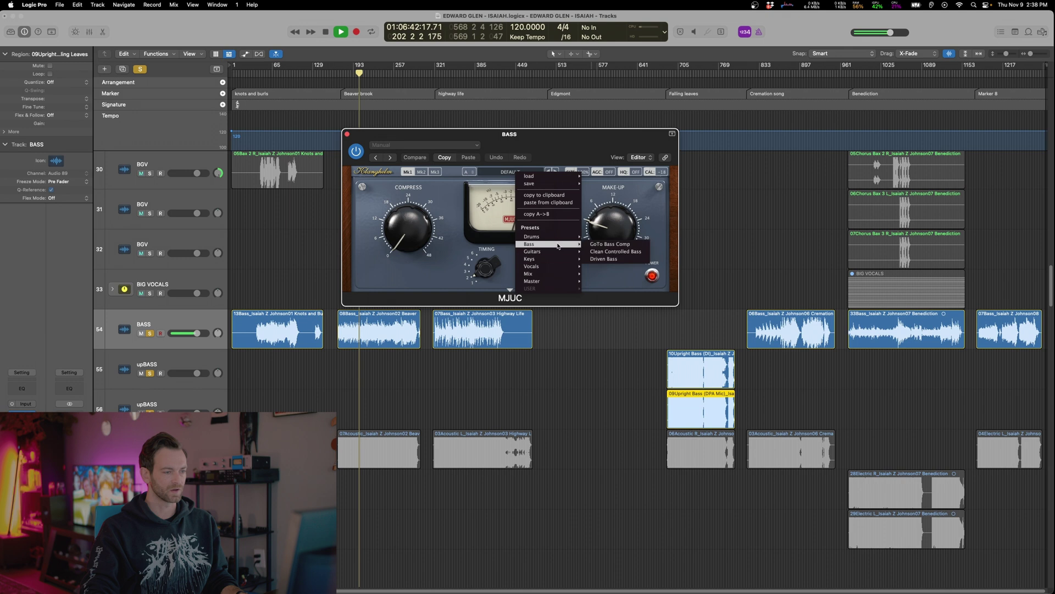
pyautogui.click(636, 253)
pyautogui.press('space')
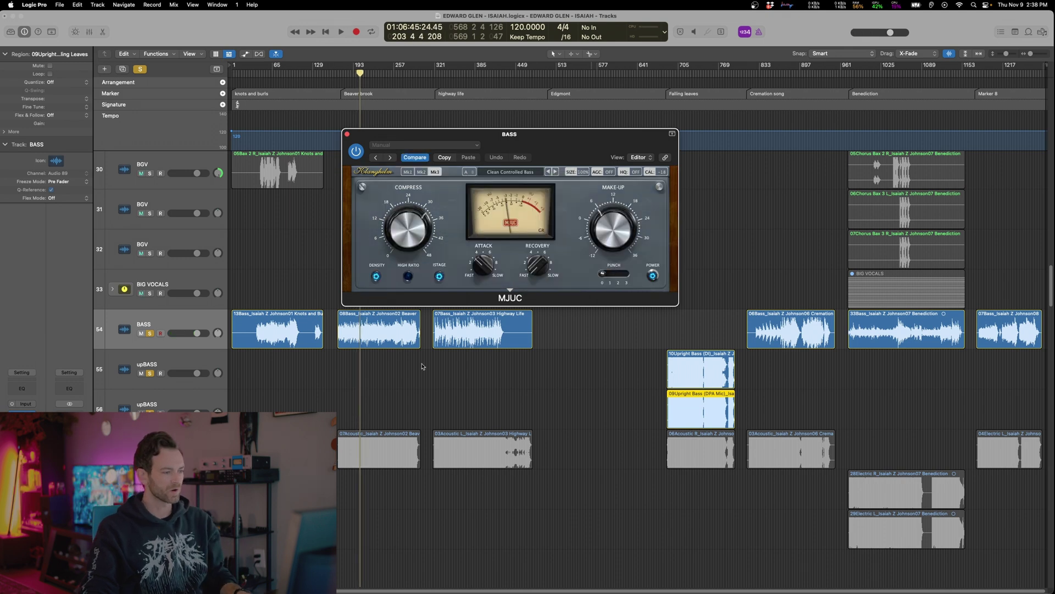
# Enable High Ratio in MJUC and compare the Mk1 and Mk3 models, keeping Mk3
pyautogui.click(408, 276)
pyautogui.moveTo(568, 148); pyautogui.dragTo(832, 201)
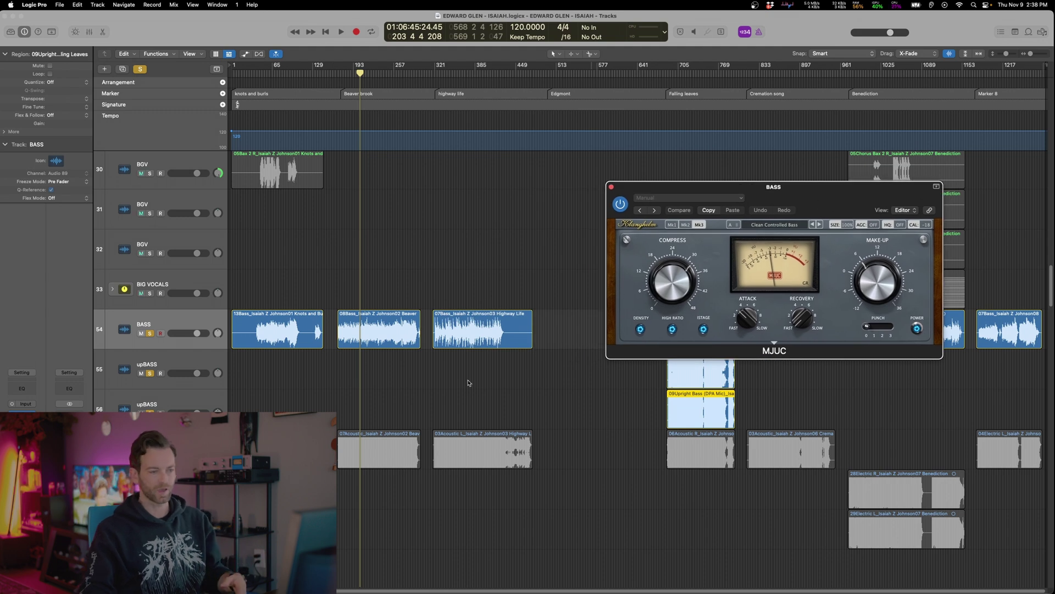
pyautogui.click(672, 224)
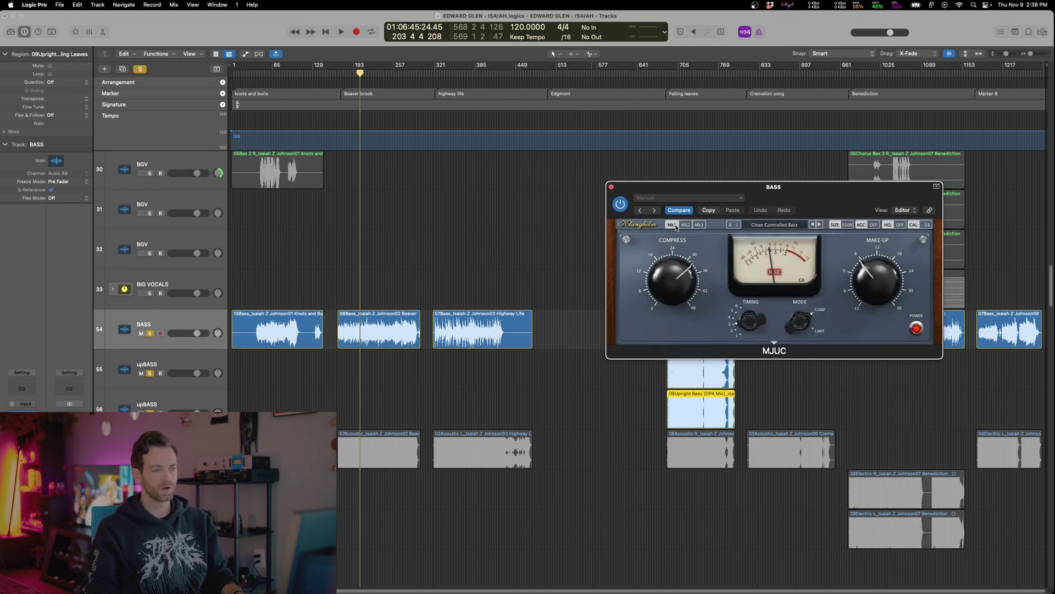
pyautogui.click(698, 224)
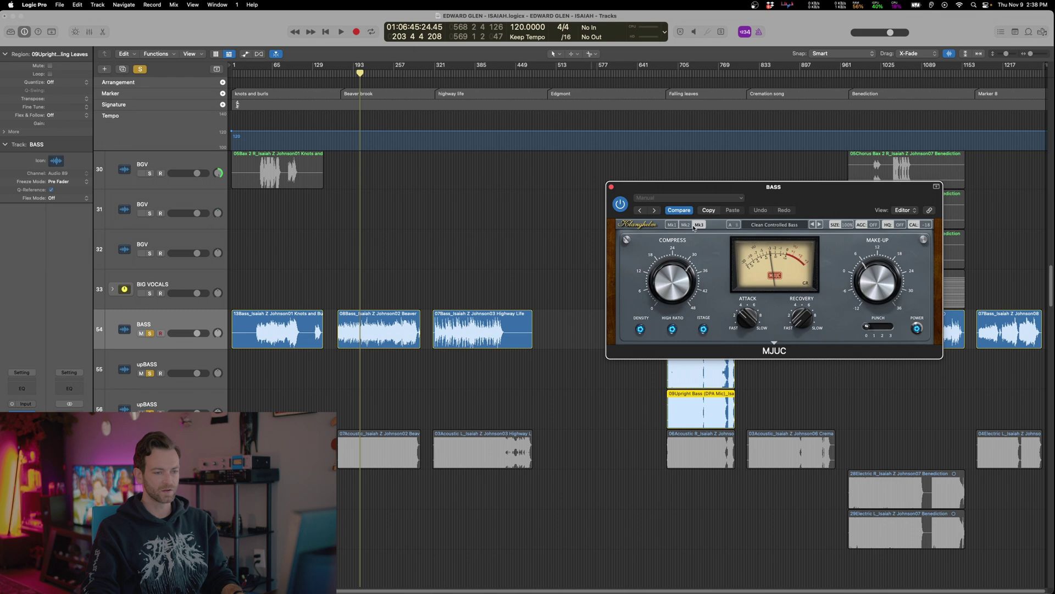
# Turn on MJUC's AGC and HQ options while the Beaver brook bass plays
pyautogui.press('space')
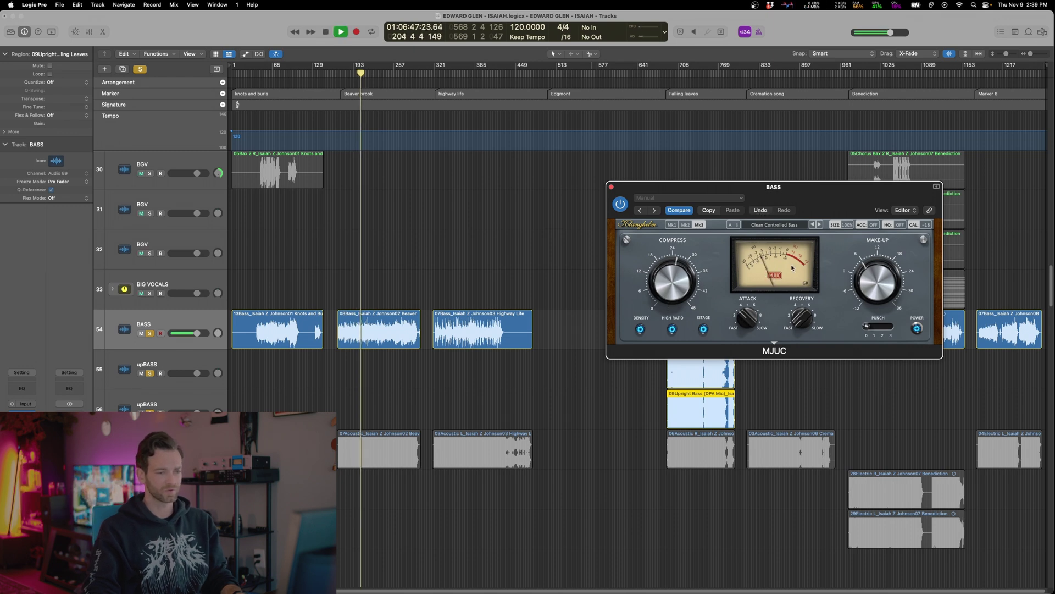
pyautogui.click(875, 224)
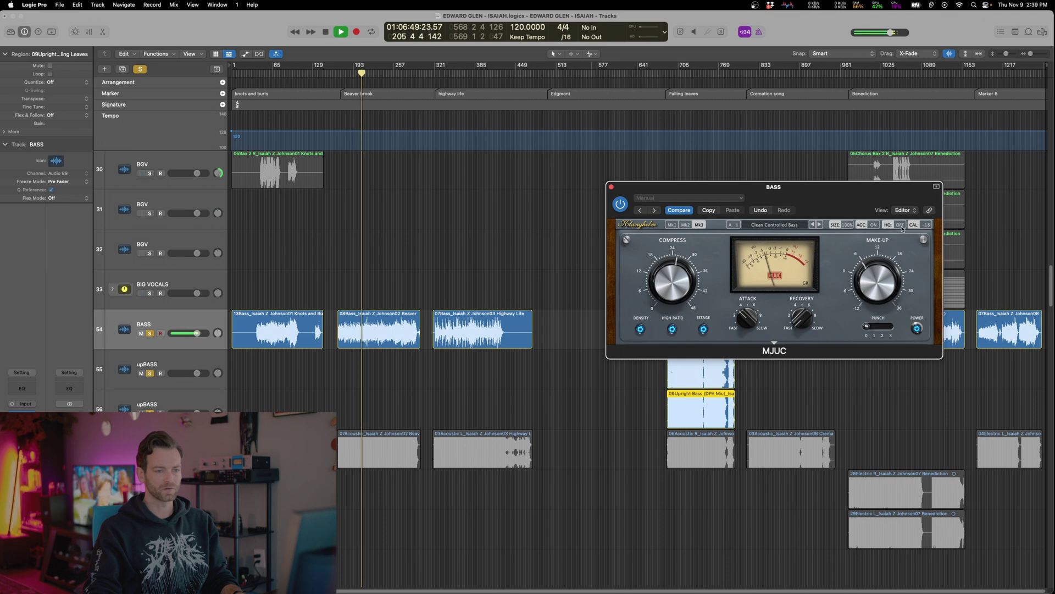
pyautogui.click(900, 226)
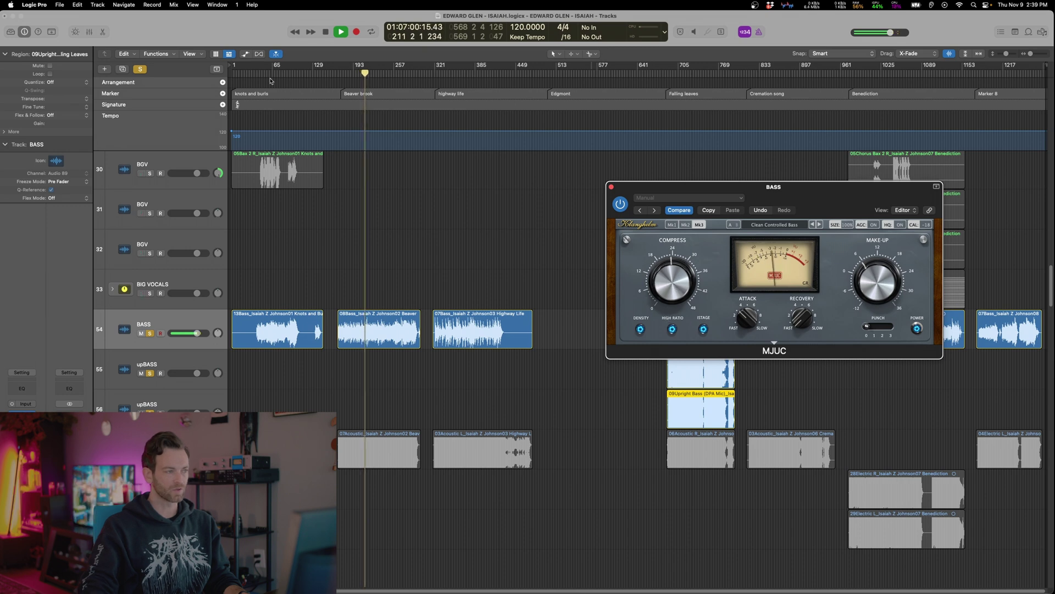
# Audition MJUC's compression on the bass in the knots and burls, Highway life, Falling leaves and Cremation song sections
pyautogui.click(271, 75)
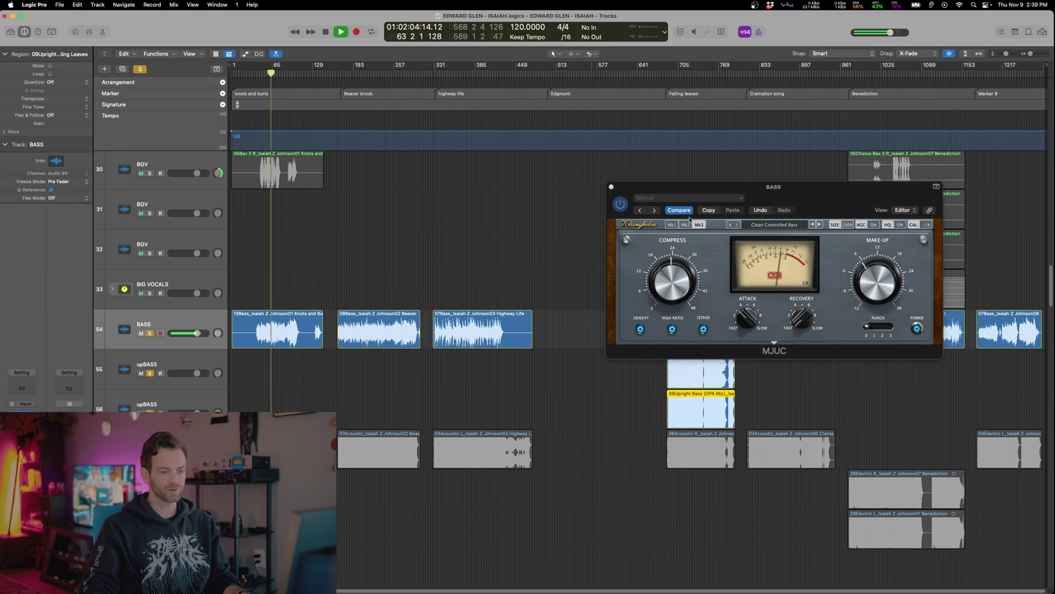
pyautogui.press('space')
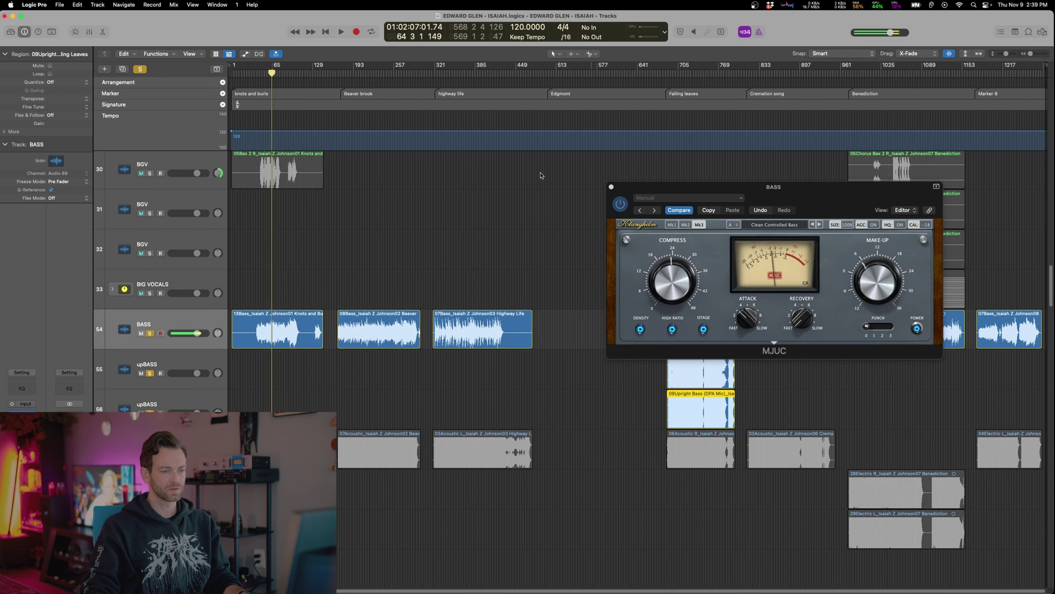
pyautogui.click(463, 80)
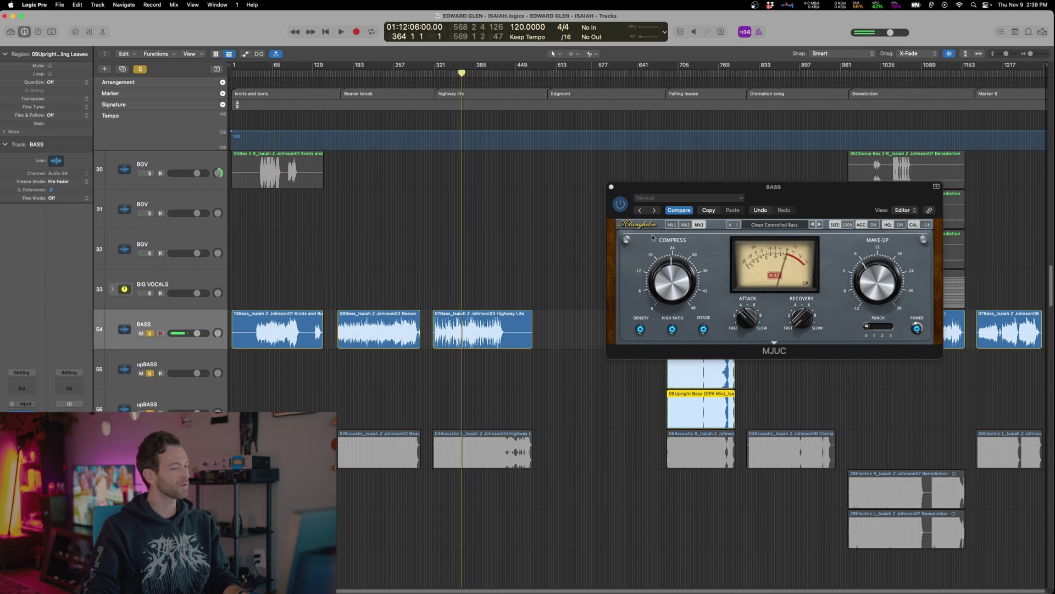
pyautogui.press('space')
pyautogui.click(673, 283)
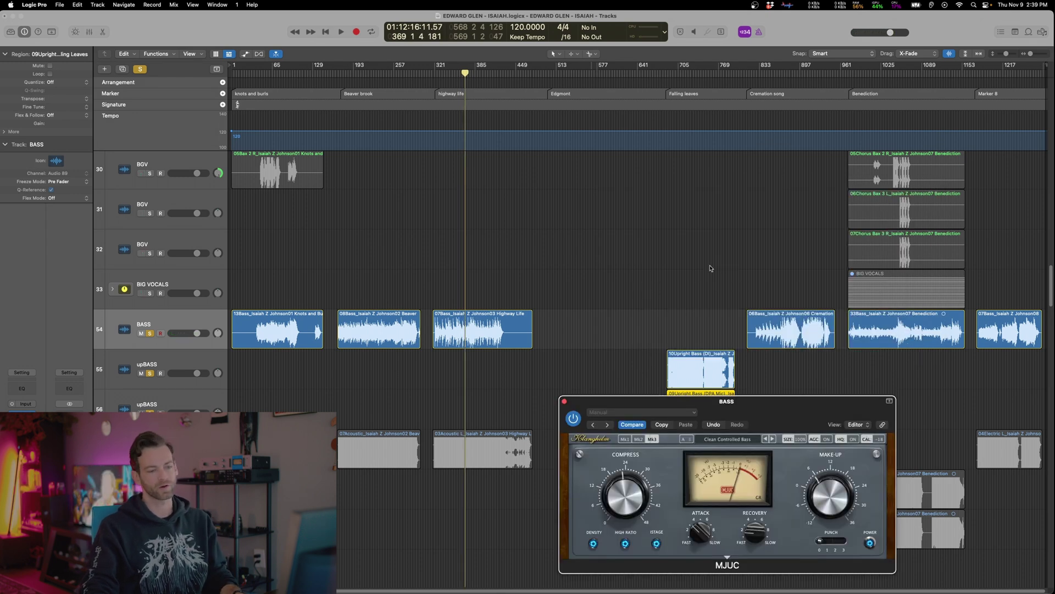
pyautogui.keyDown('shift'); pyautogui.click(686, 275); pyautogui.keyUp('shift')
pyautogui.press('space')
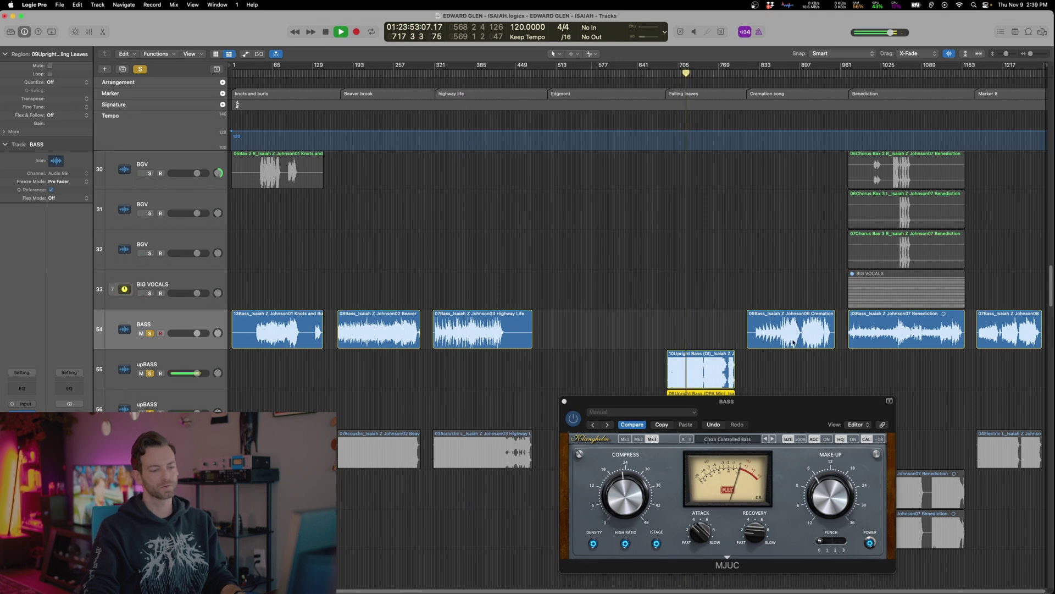
pyautogui.keyDown('shift'); pyautogui.click(779, 289); pyautogui.keyUp('shift')
pyautogui.press('space')
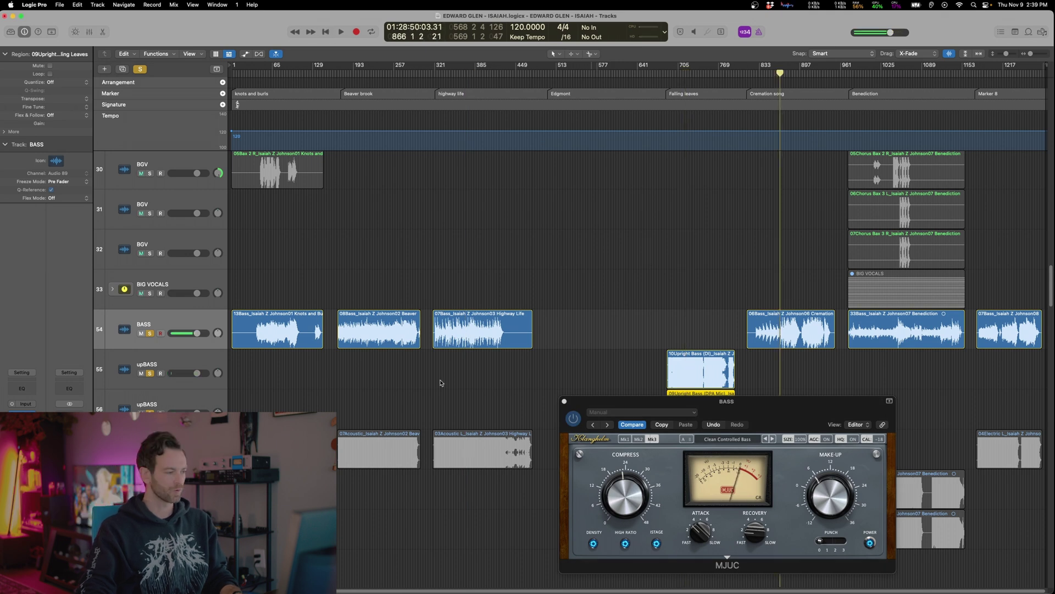
# Hide the MJUC window and insert a Channel EQ ahead of Bass Rider on the BASS track
pyautogui.press('v')
pyautogui.click(351, 257)
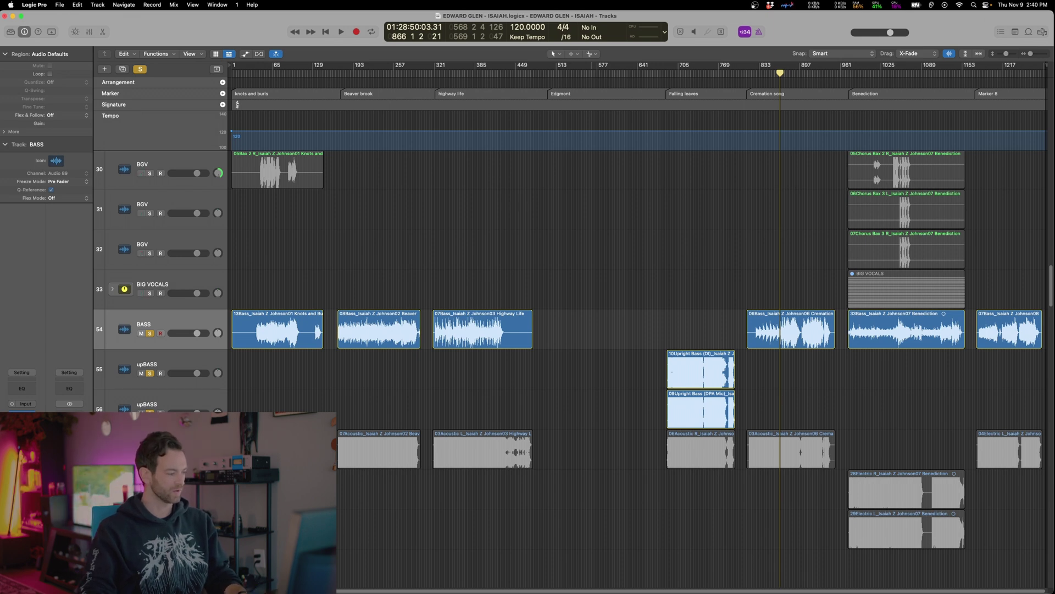
pyautogui.click(22, 388)
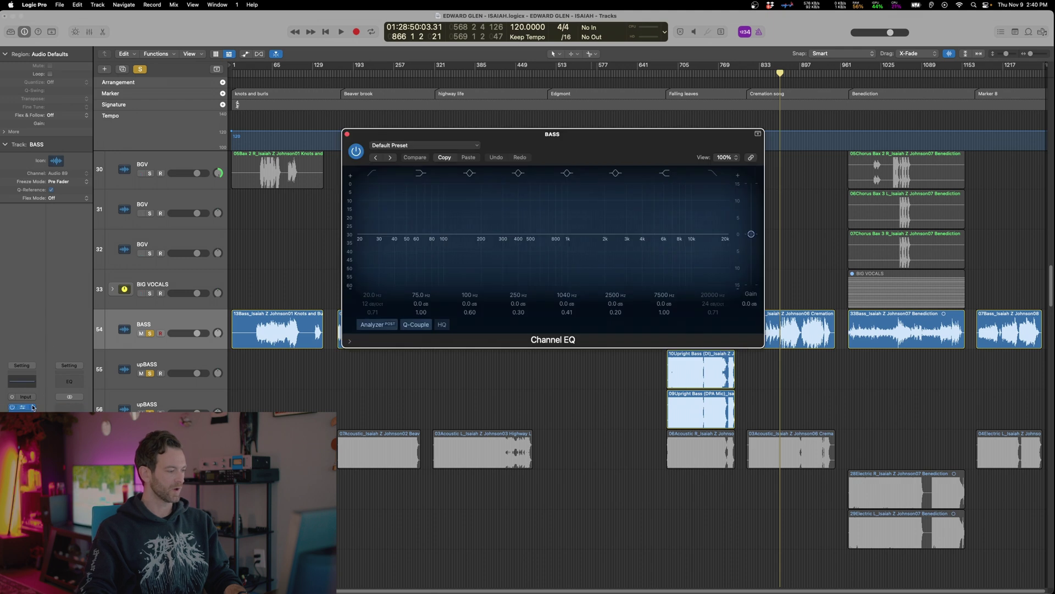
pyautogui.click(33, 408)
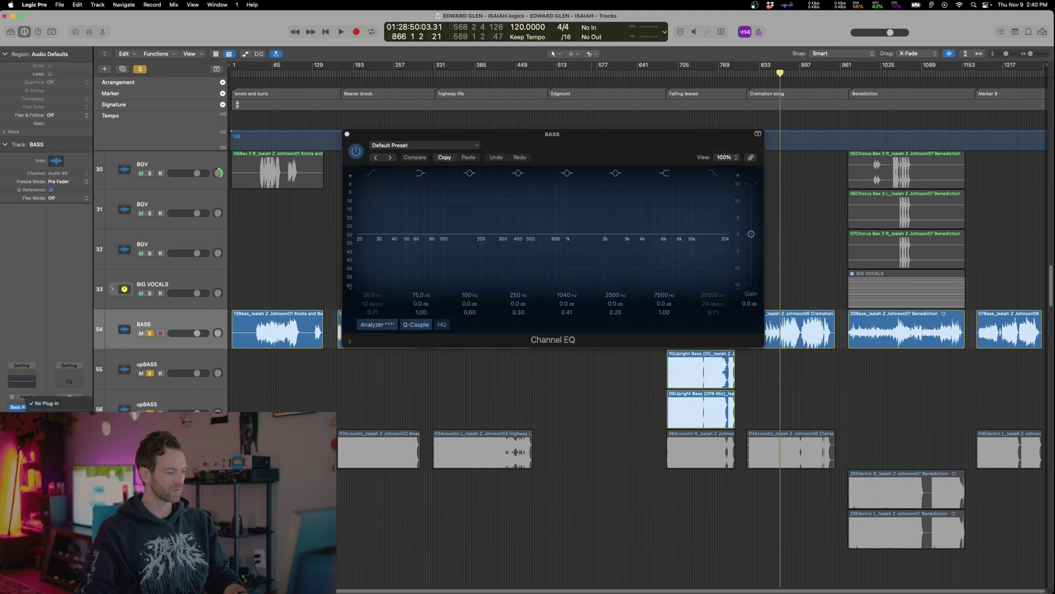
pyautogui.click(121, 456)
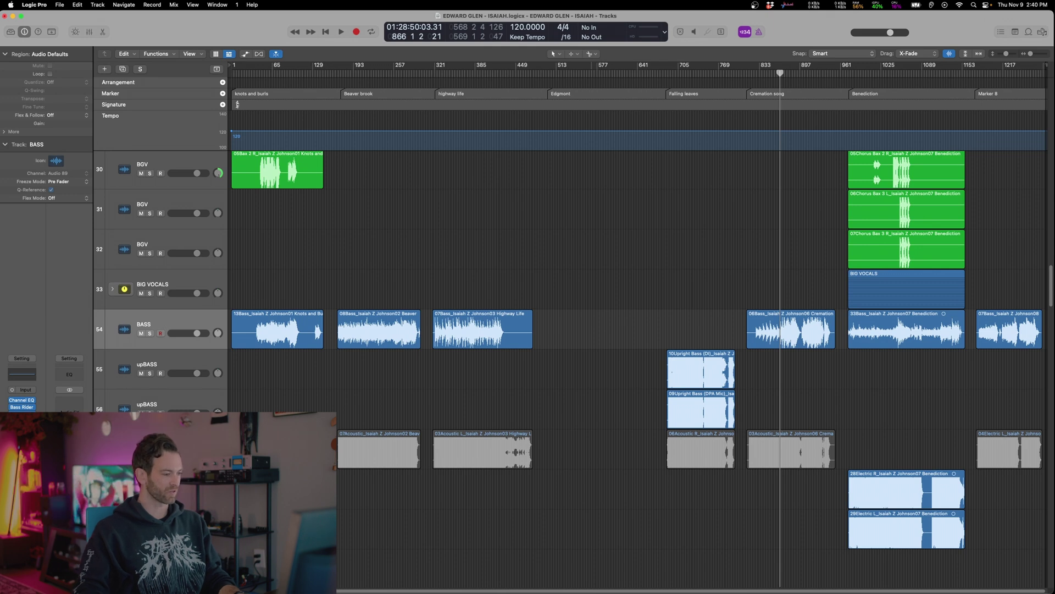
# Route the BASS track to Bus 9 (BASS) and audition the full mix in the knots and burls section
pyautogui.click(277, 258)
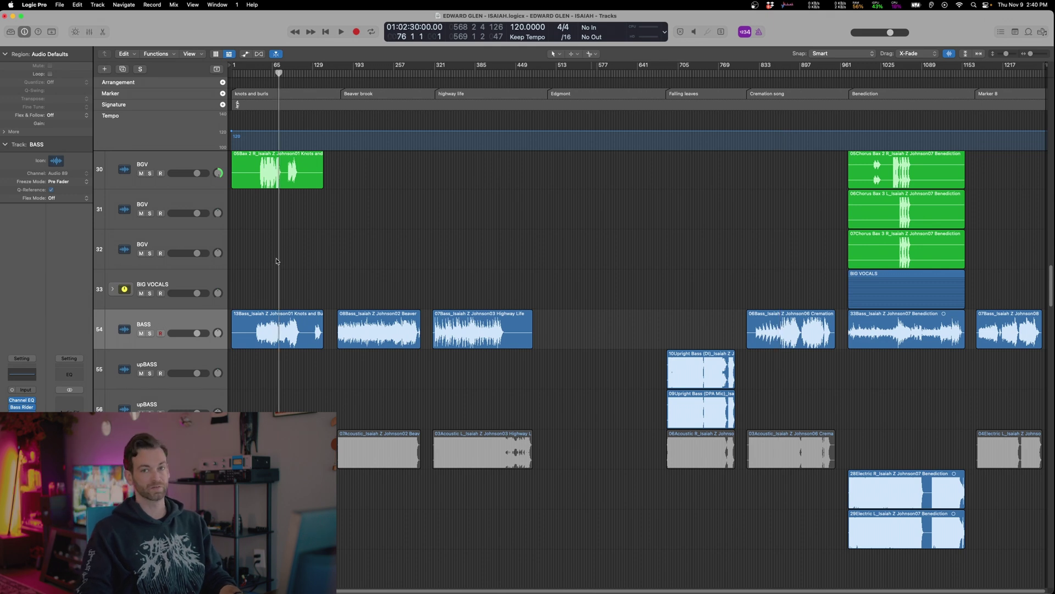
pyautogui.press('space')
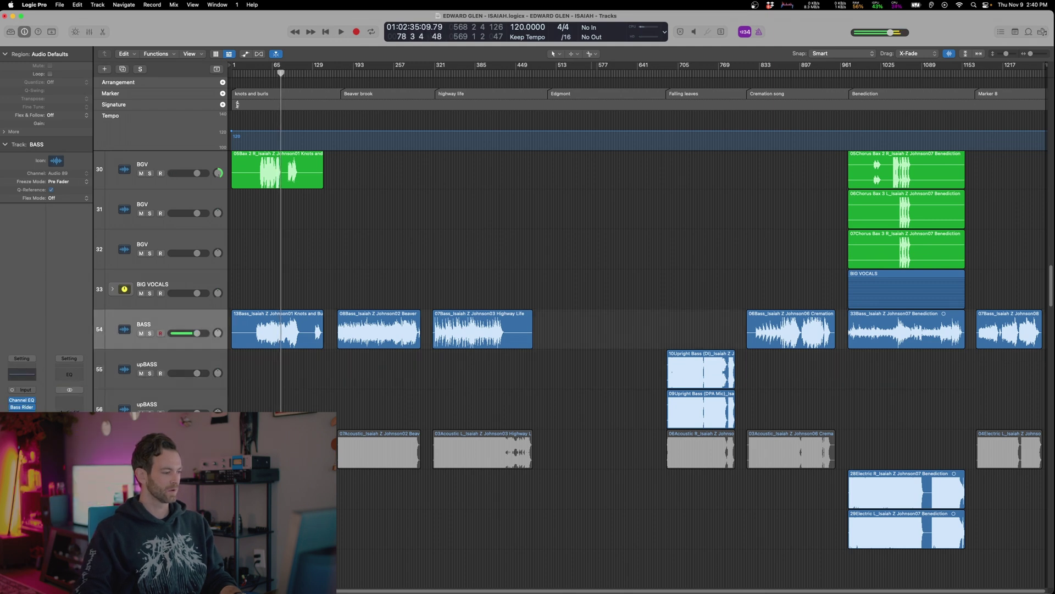
pyautogui.click(70, 389)
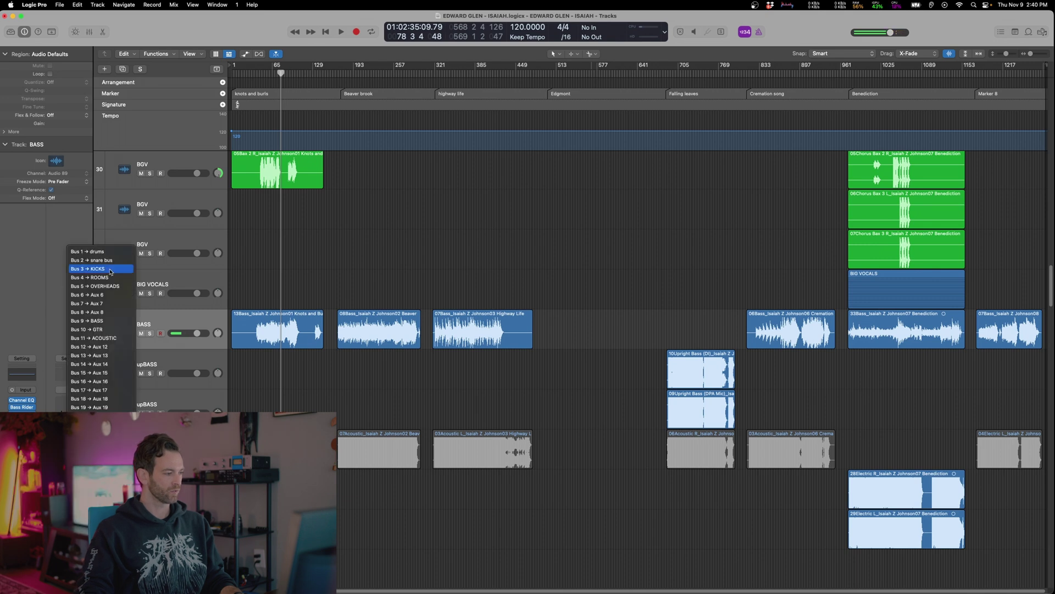
pyautogui.click(108, 330)
pyautogui.press('Down')
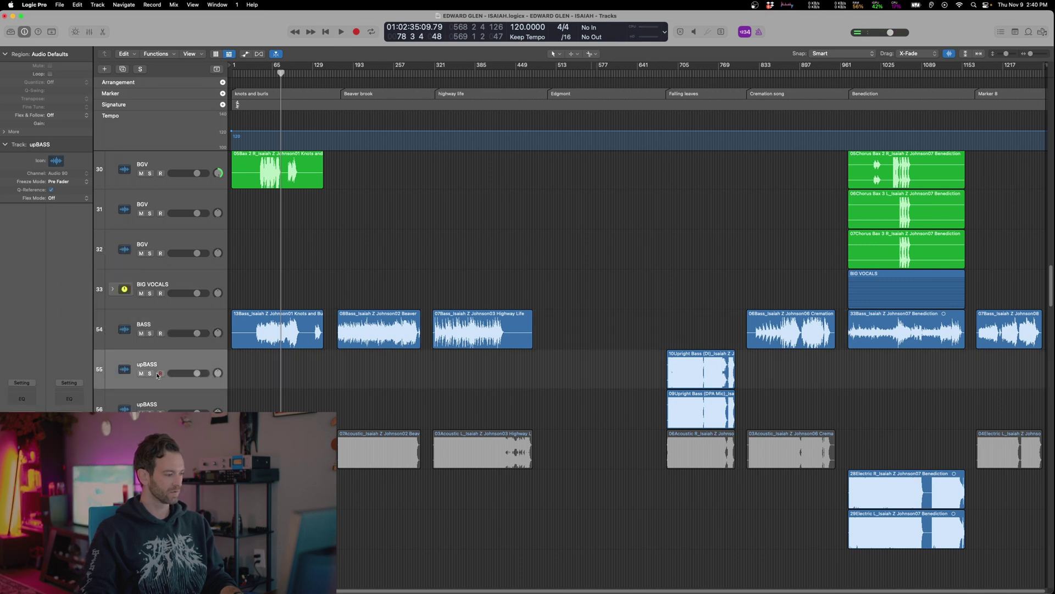
pyautogui.press('space')
pyautogui.click(268, 287)
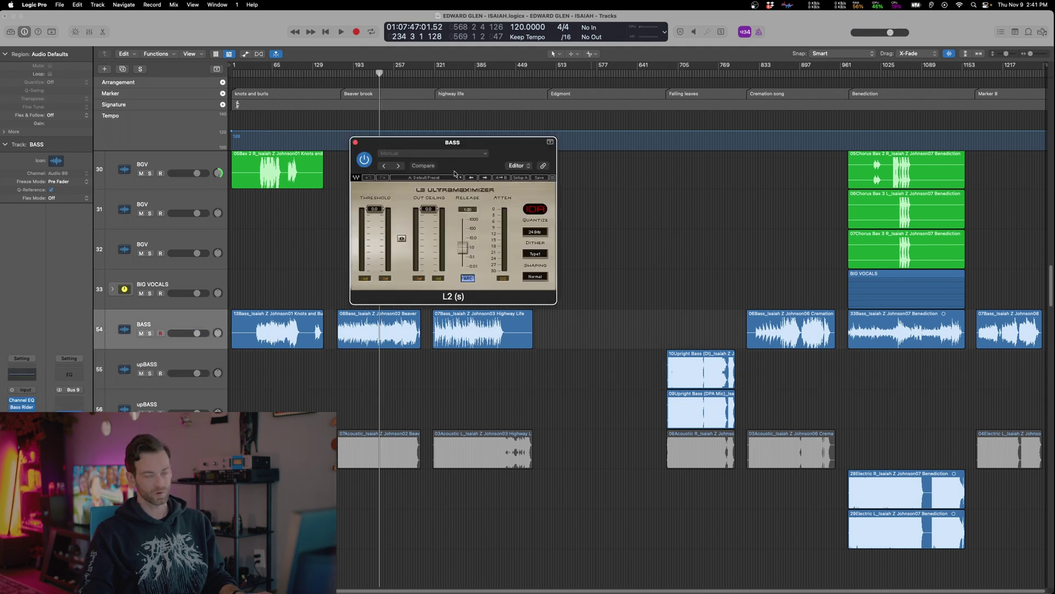
# Turn off IDR in the L2 limiter on the BASS bus, with dither and shaping both set to None
pyautogui.moveTo(434, 160); pyautogui.dragTo(611, 155)
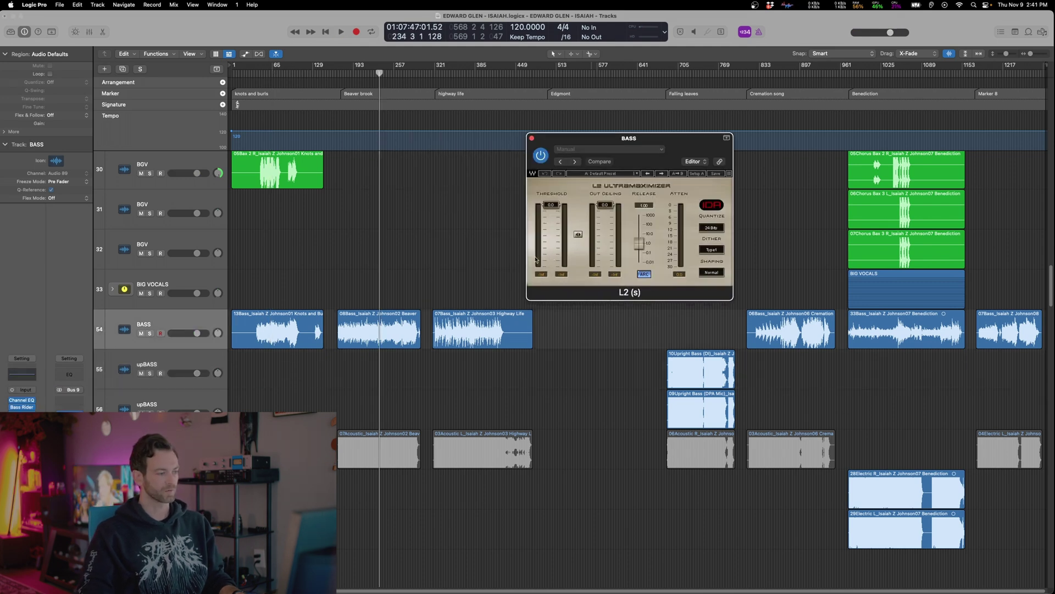
pyautogui.click(449, 277)
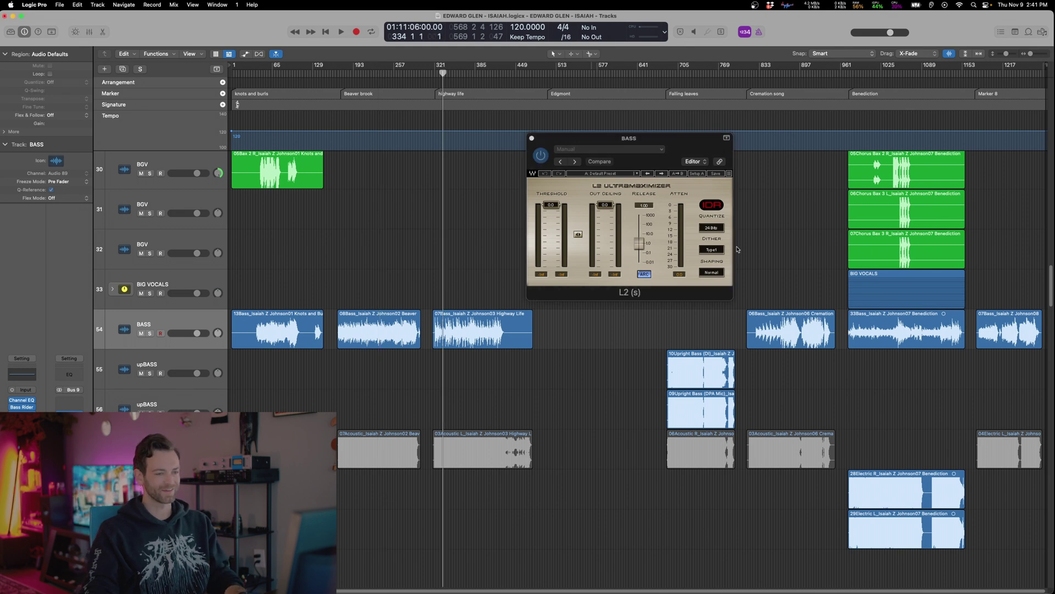
pyautogui.click(713, 250)
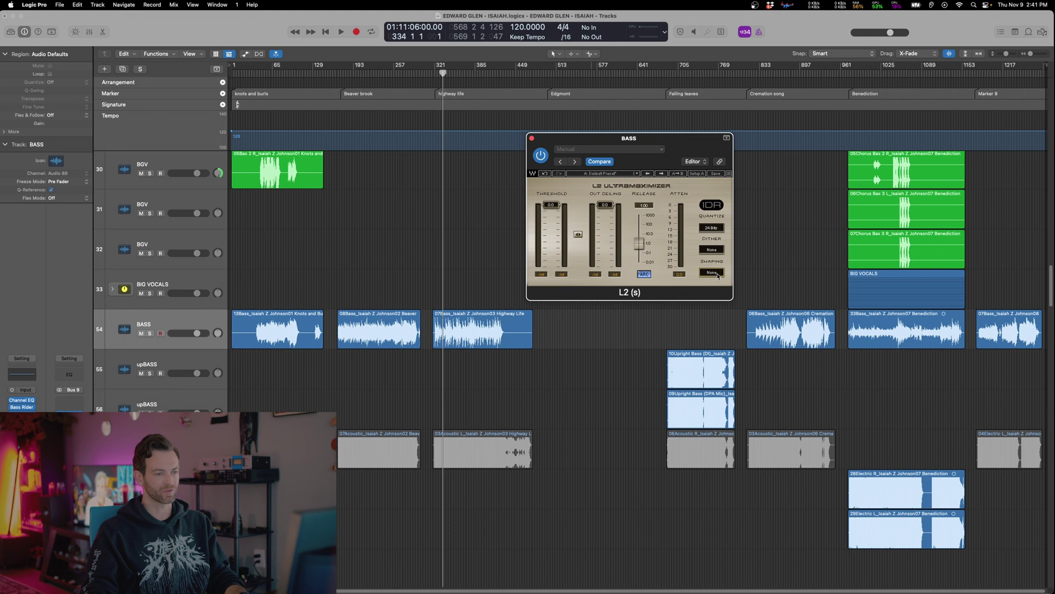
pyautogui.moveTo(678, 156); pyautogui.dragTo(639, 145)
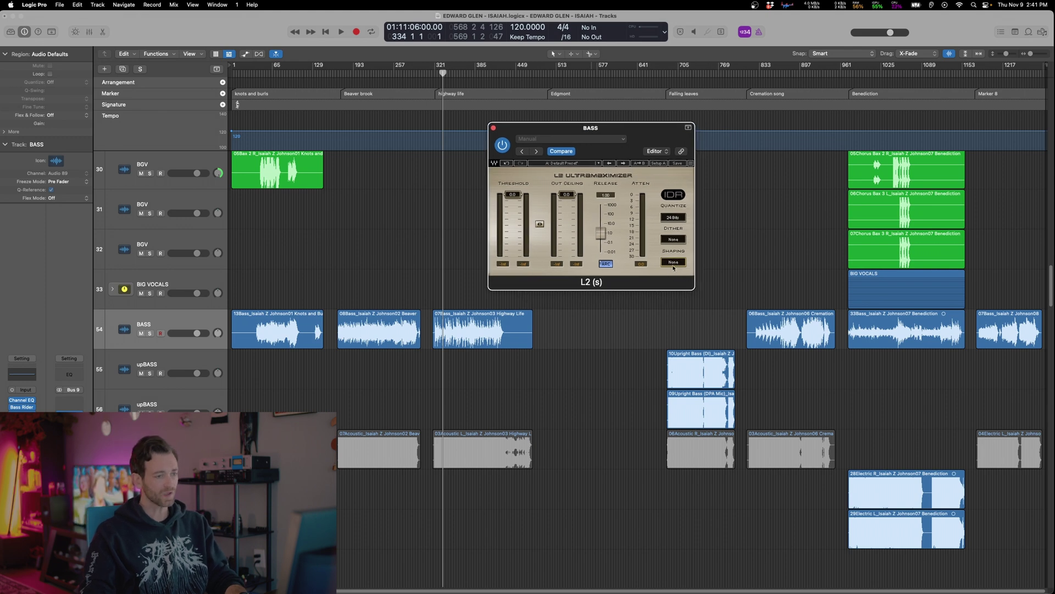
# Lower the L2's threshold and out ceiling during playback and check the limiting in Highway life and Beaver brook
pyautogui.press('space')
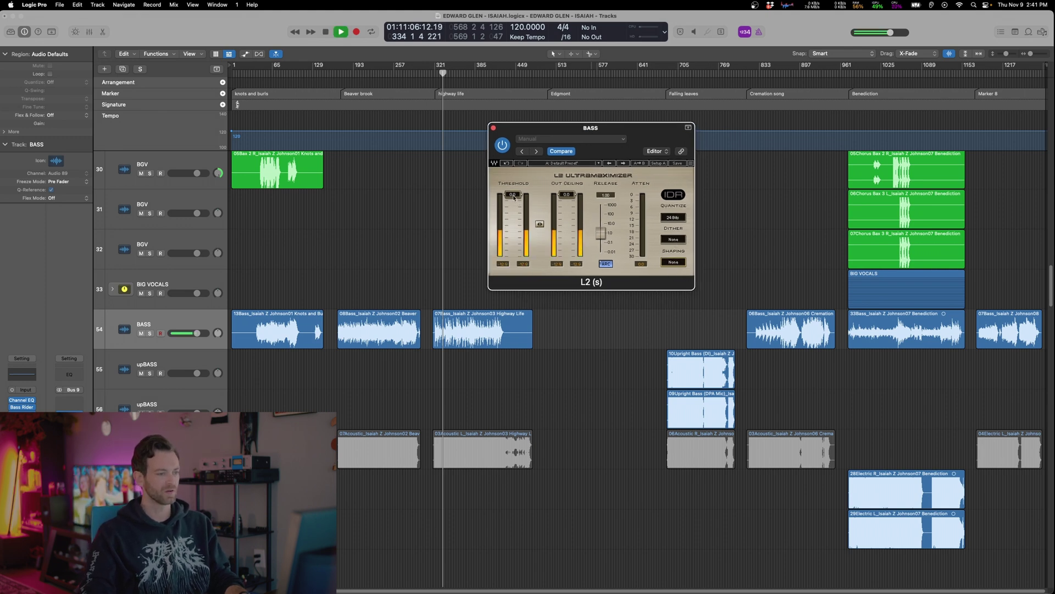
pyautogui.moveTo(514, 197); pyautogui.dragTo(571, 220)
pyautogui.keyDown('shift'); pyautogui.click(375, 282); pyautogui.keyUp('shift')
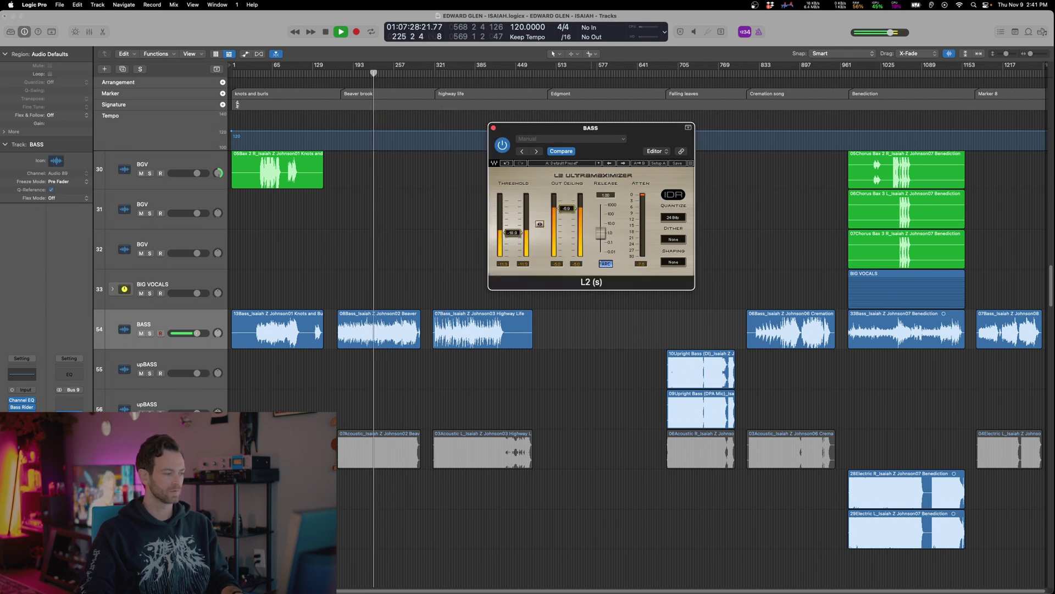
# Close the L2 window, insert a Channel EQ on the BASS bus and arrange the EQ windows for viewing
pyautogui.press('super+w')
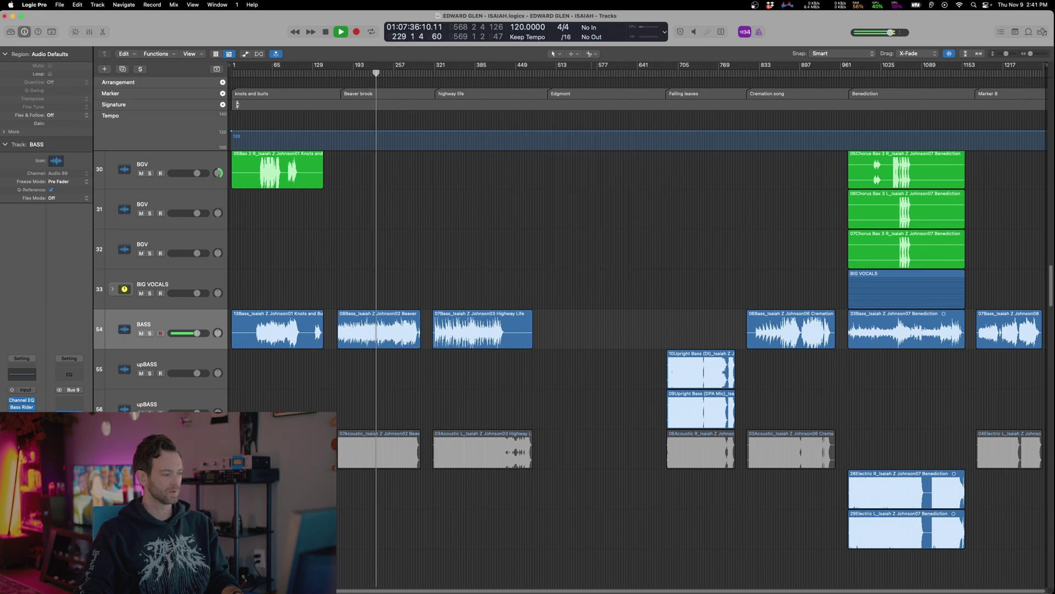
pyautogui.click(69, 374)
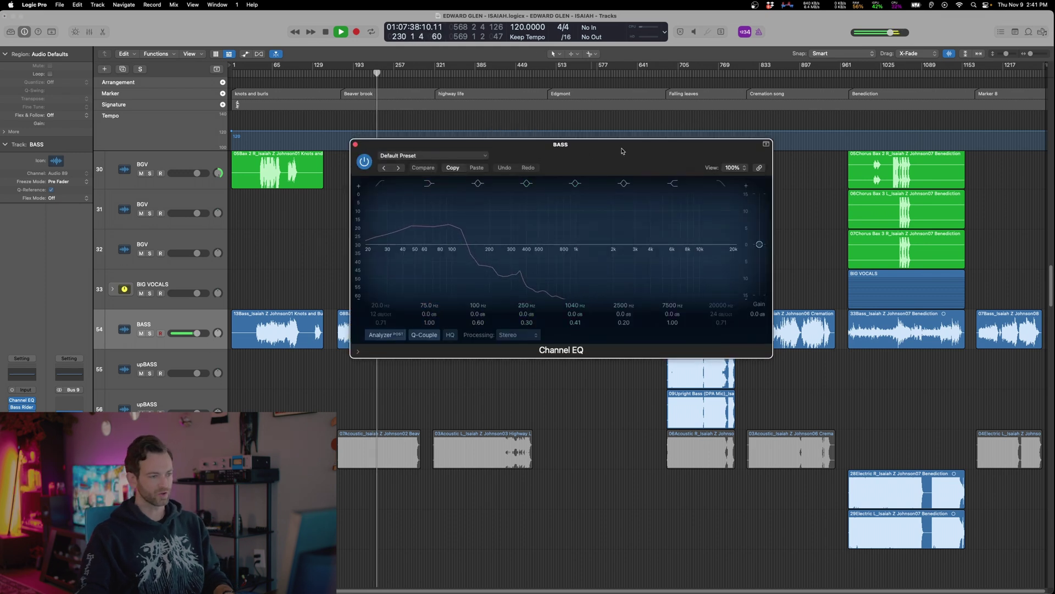
pyautogui.moveTo(604, 147); pyautogui.dragTo(726, 158)
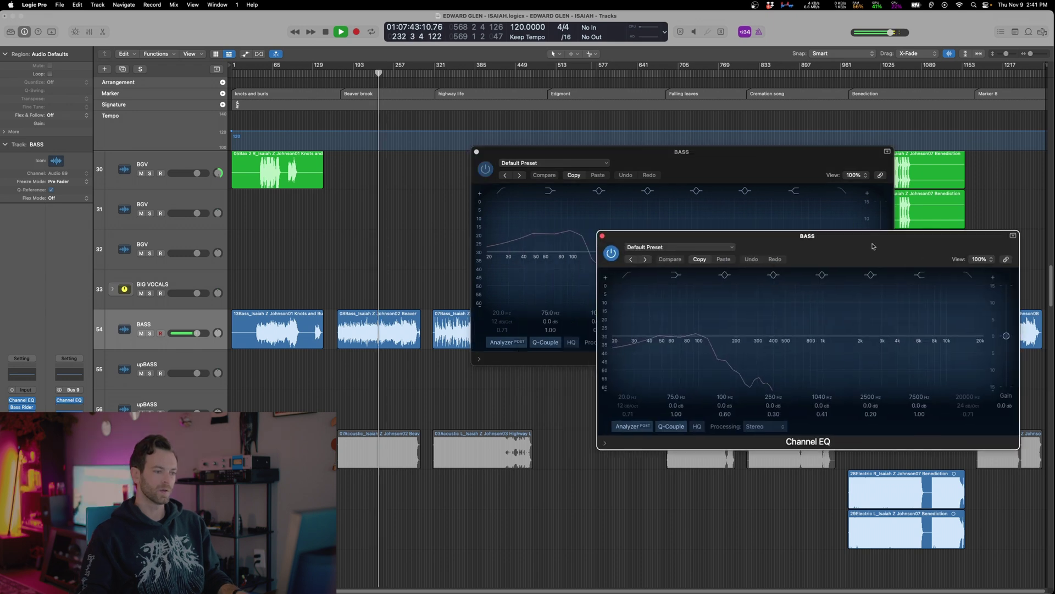
# Close both Channel EQ windows and move the playhead to about bar 64 in knots and burls, with playback stopped
pyautogui.moveTo(874, 244); pyautogui.dragTo(881, 240)
pyautogui.click(478, 155)
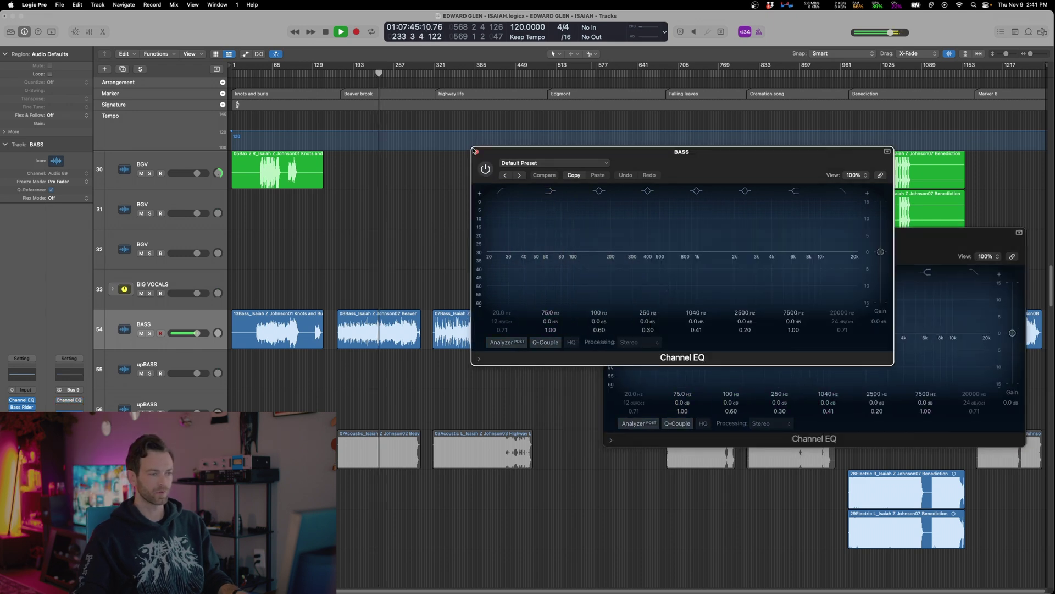
pyautogui.click(476, 153)
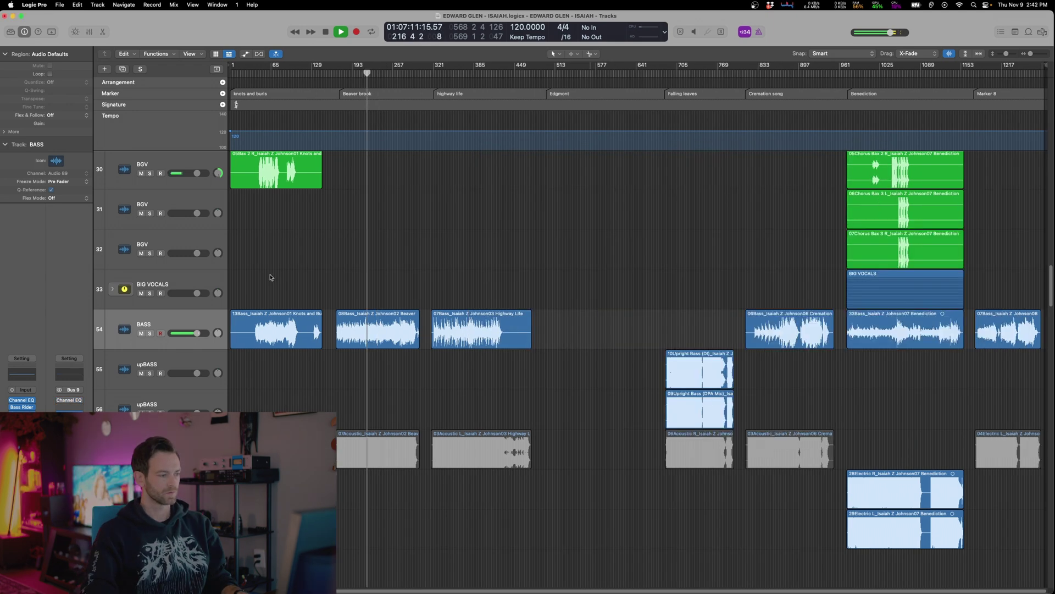
pyautogui.keyDown('shift'); pyautogui.click(271, 277); pyautogui.keyUp('shift')
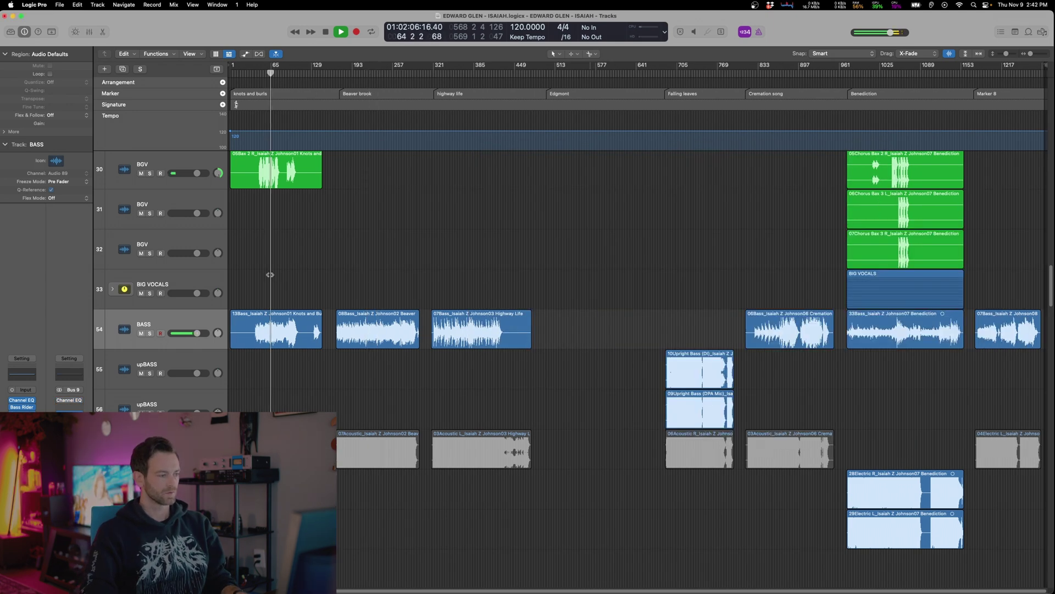
pyautogui.press('space')
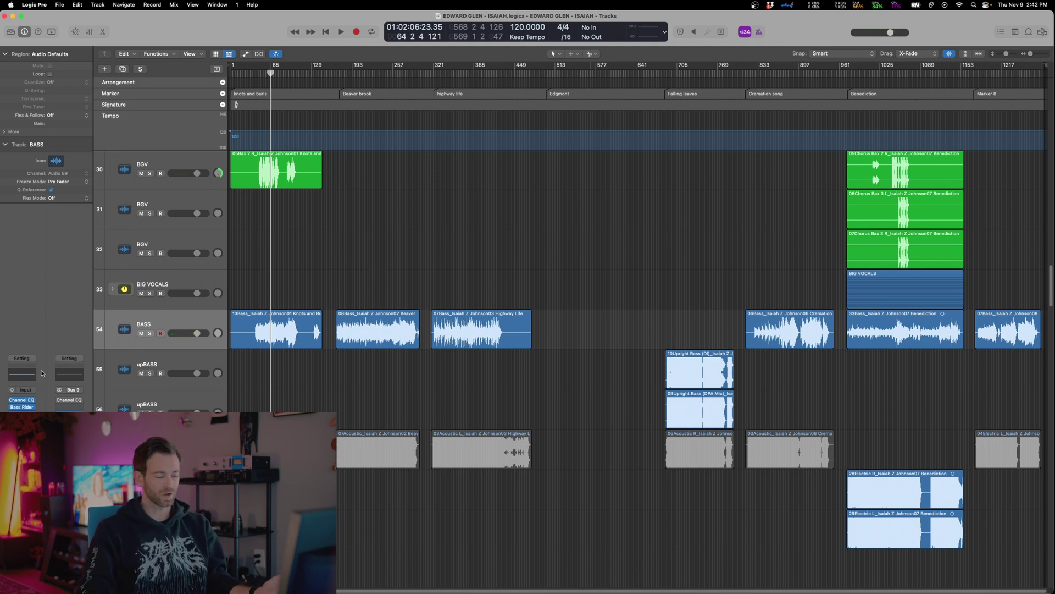
# Open the Channel EQ on the BASS track and place its window clear of the bass regions
pyautogui.click(23, 377)
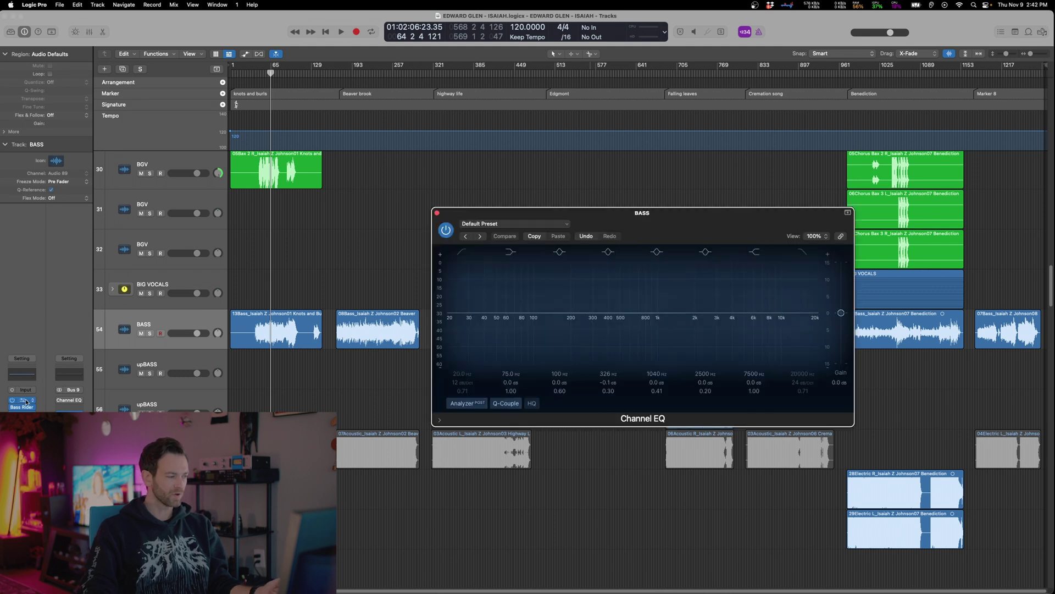
pyautogui.click(438, 213)
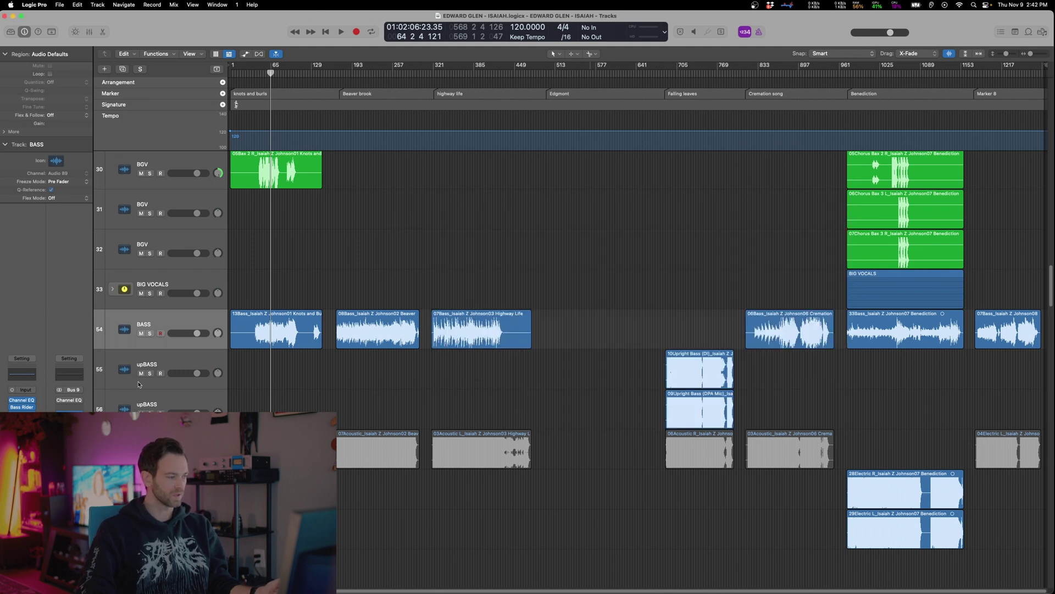
pyautogui.click(24, 402)
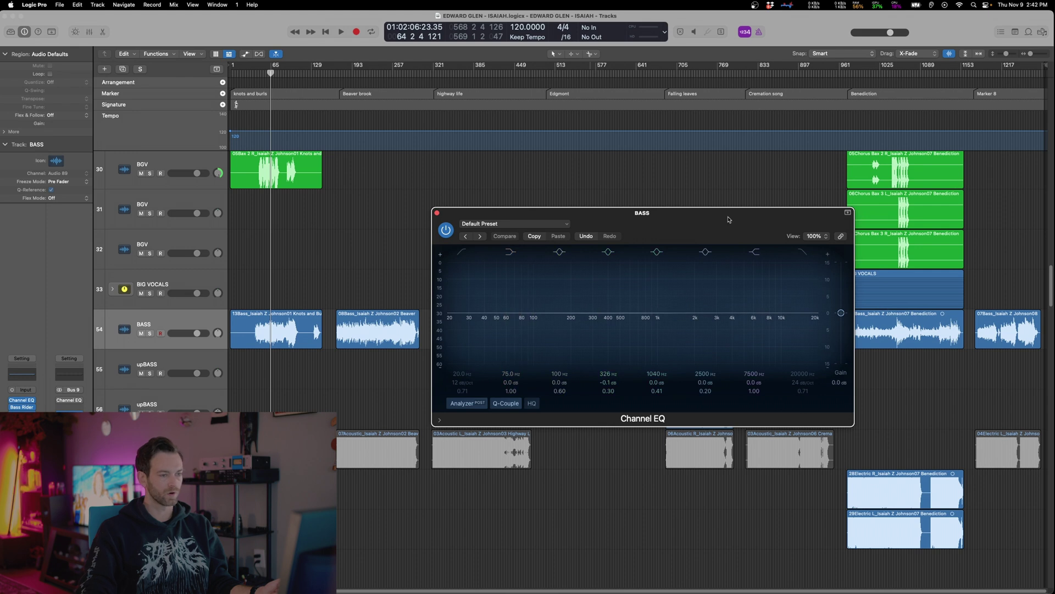
pyautogui.moveTo(728, 220); pyautogui.dragTo(725, 151)
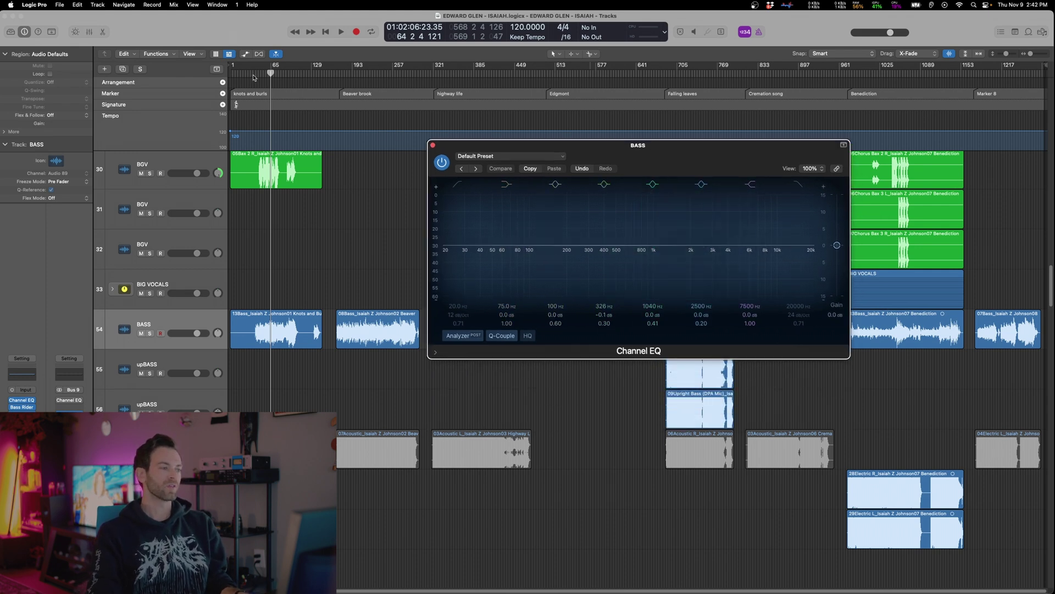
# Play Beaver brook from bar 188 and reset the Channel EQ's low-mid band to 250 Hz, 0.0 dB and Q 0.60
pyautogui.moveTo(259, 72); pyautogui.dragTo(348, 72)
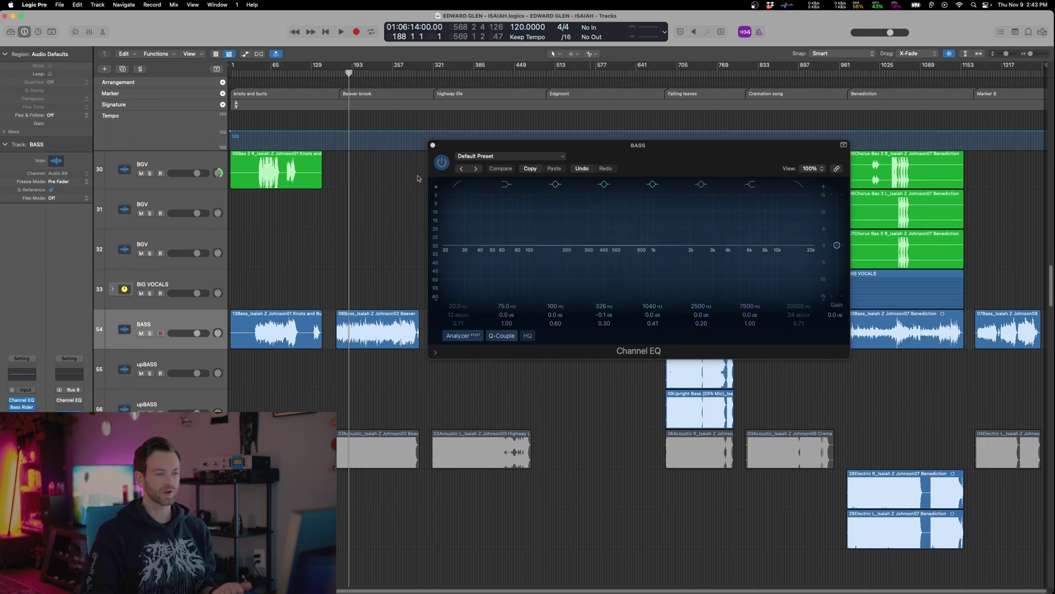
pyautogui.press('space')
pyautogui.moveTo(593, 246)
pyautogui.mouseDown()
pyautogui.moveTo(578, 219)
pyautogui.moveTo(577, 268)
pyautogui.moveTo(589, 246)
pyautogui.mouseUp()
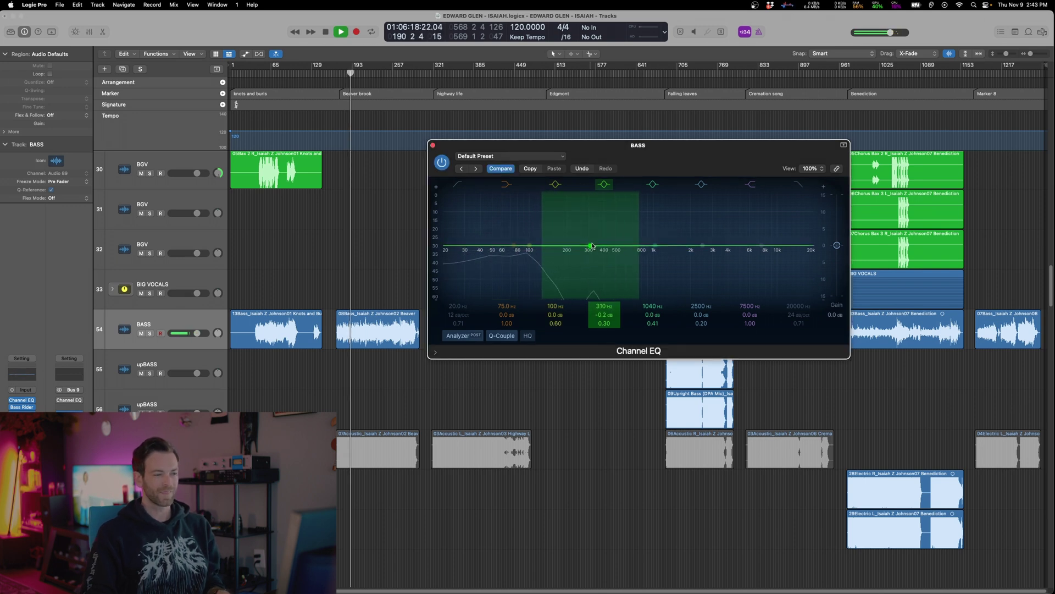
pyautogui.press('space')
pyautogui.keyDown('alt'); pyautogui.click(589, 245); pyautogui.keyUp('alt')
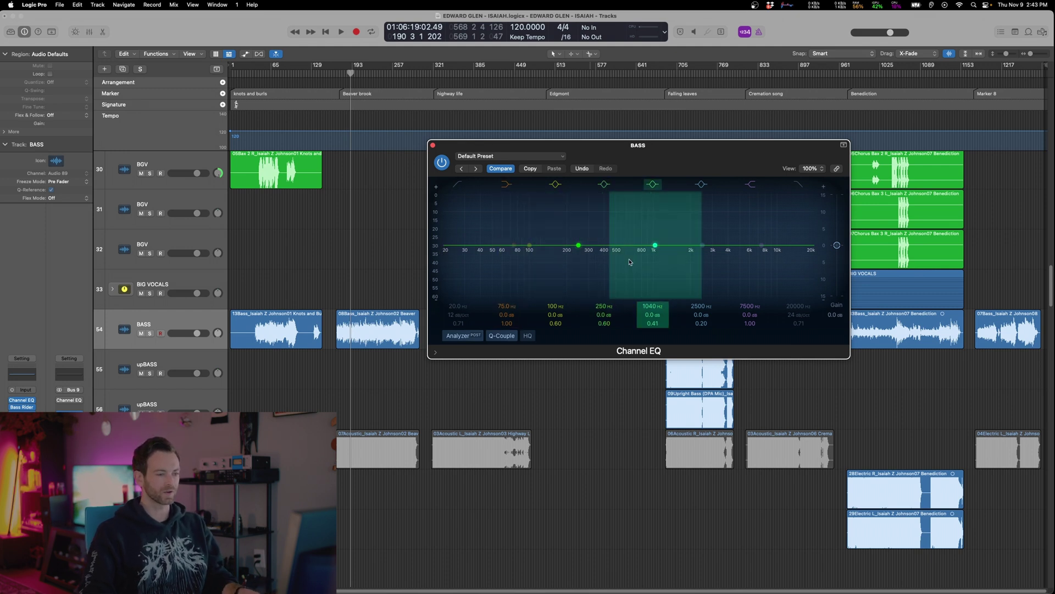
# Turn the Channel EQ's 1040 Hz band into a +5.9 dB boost at 3860 Hz while Beaver brook plays
pyautogui.press('space')
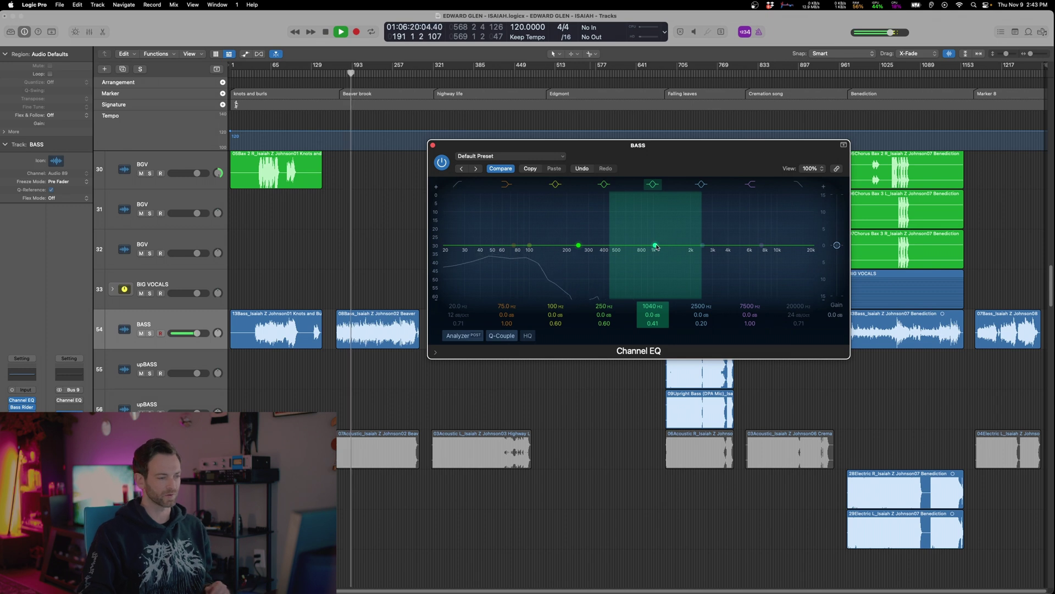
pyautogui.moveTo(656, 246); pyautogui.dragTo(724, 215)
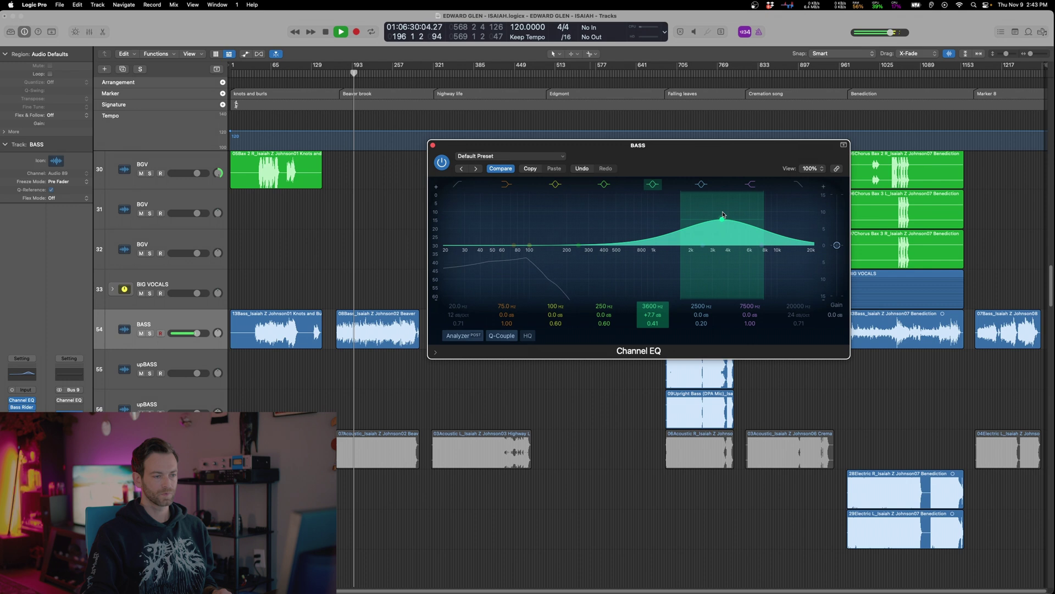
pyautogui.moveTo(723, 215)
pyautogui.mouseDown()
pyautogui.moveTo(725, 201)
pyautogui.moveTo(726, 225)
pyautogui.mouseUp()
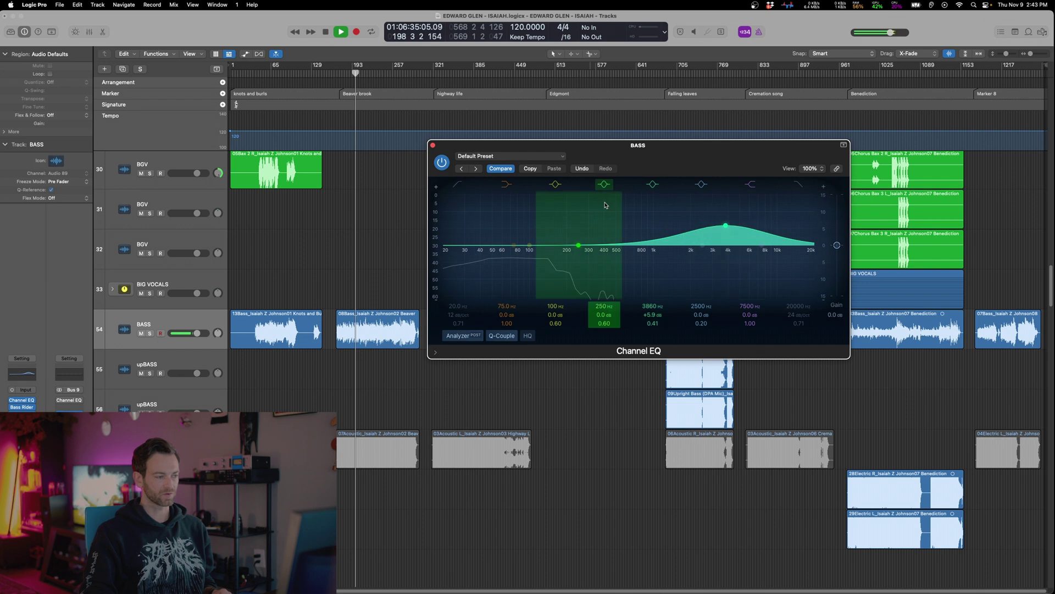
# Audition the upper-mid boost in knots and burls and Cremation song, reduce it to +3.0 dB at 3580 Hz, and close the EQ
pyautogui.click(267, 74)
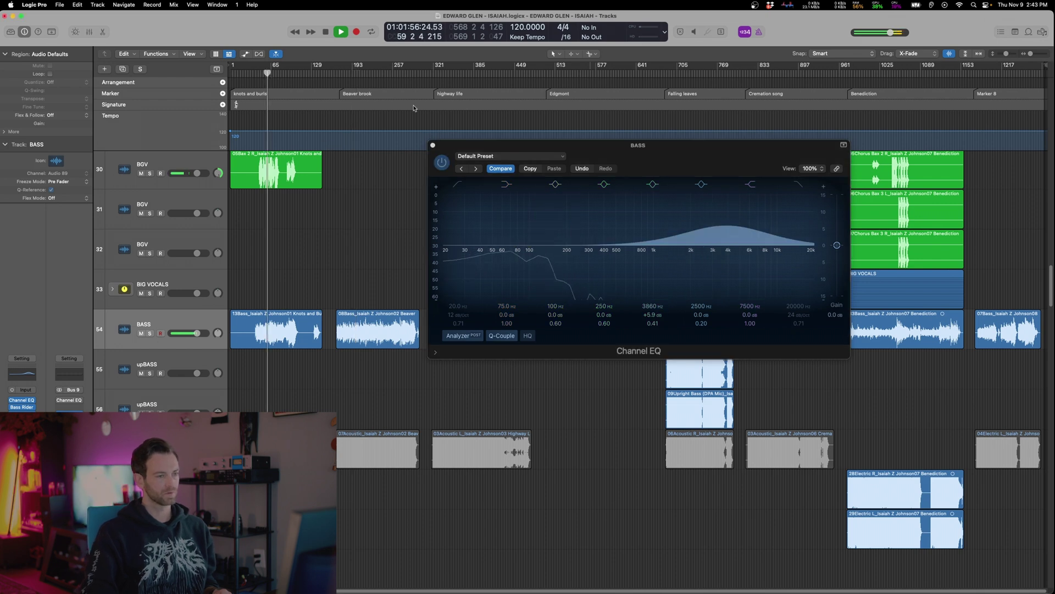
pyautogui.moveTo(714, 168); pyautogui.dragTo(552, 152)
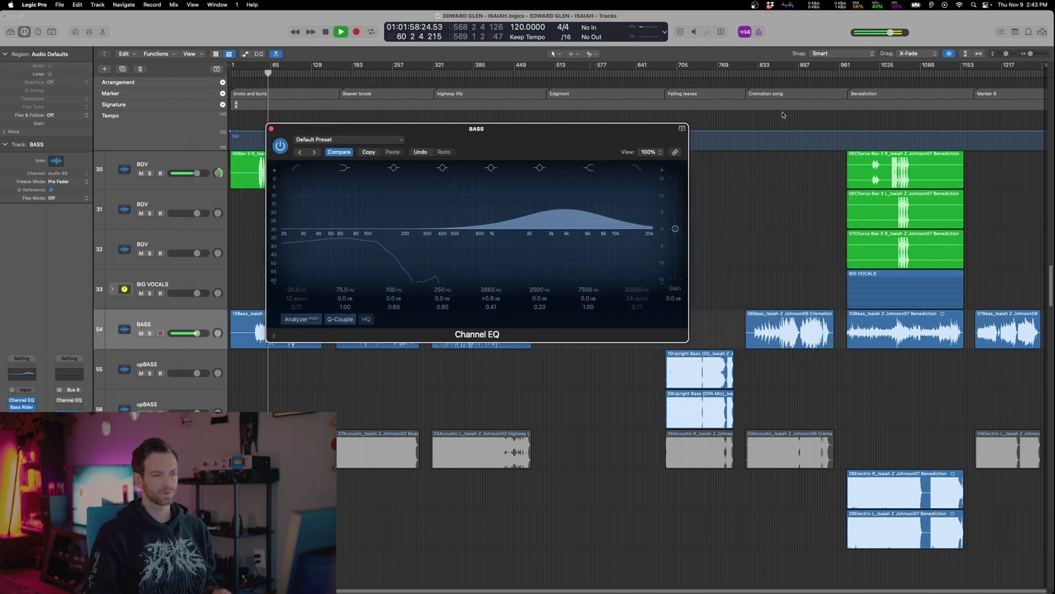
pyautogui.click(789, 74)
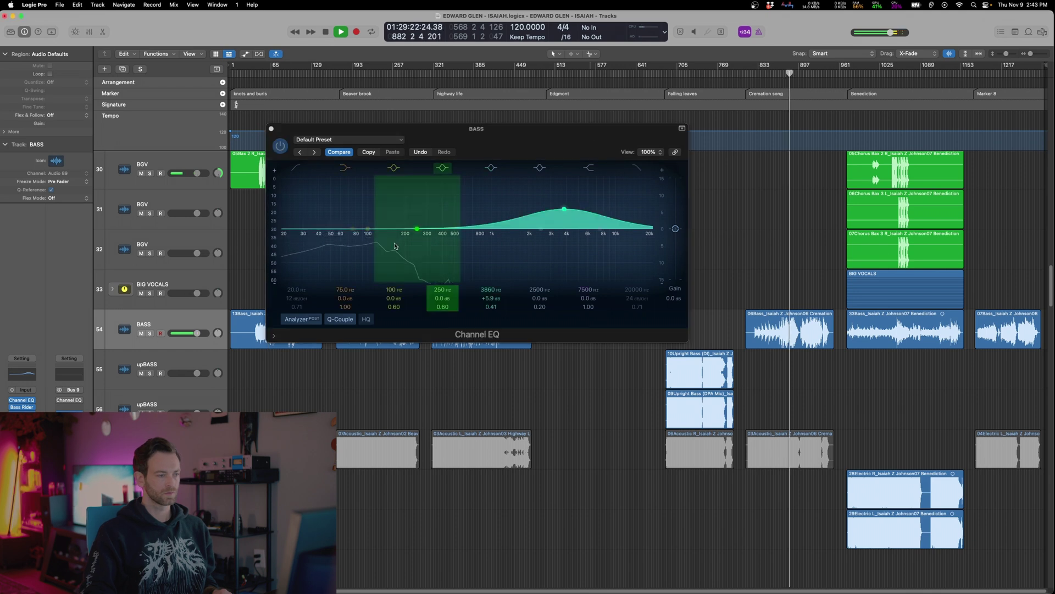
pyautogui.moveTo(564, 209); pyautogui.dragTo(561, 224)
pyautogui.press('space')
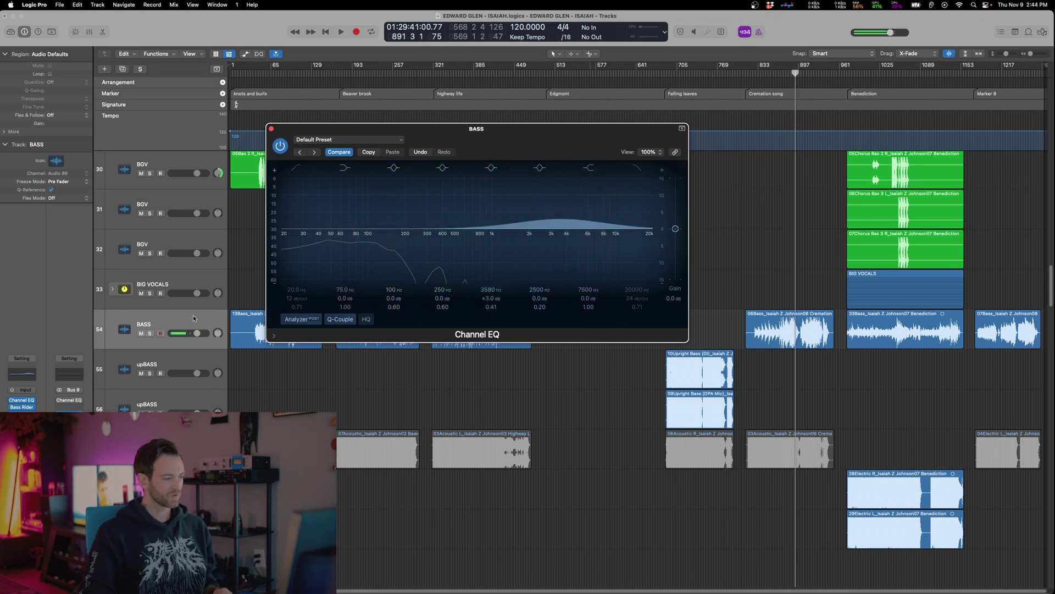
pyautogui.moveTo(539, 137); pyautogui.dragTo(594, 111)
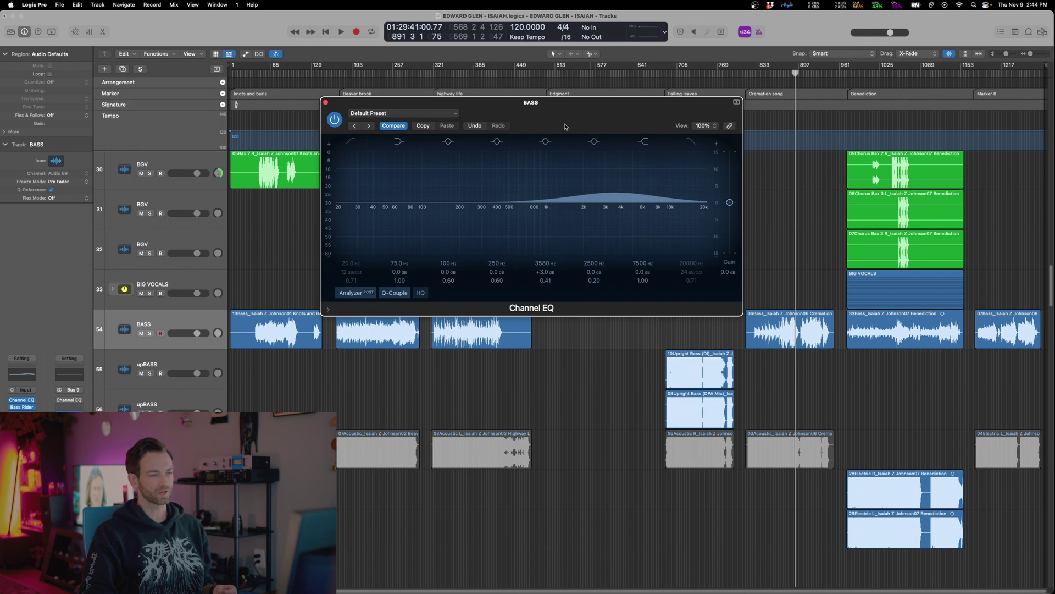
pyautogui.click(326, 102)
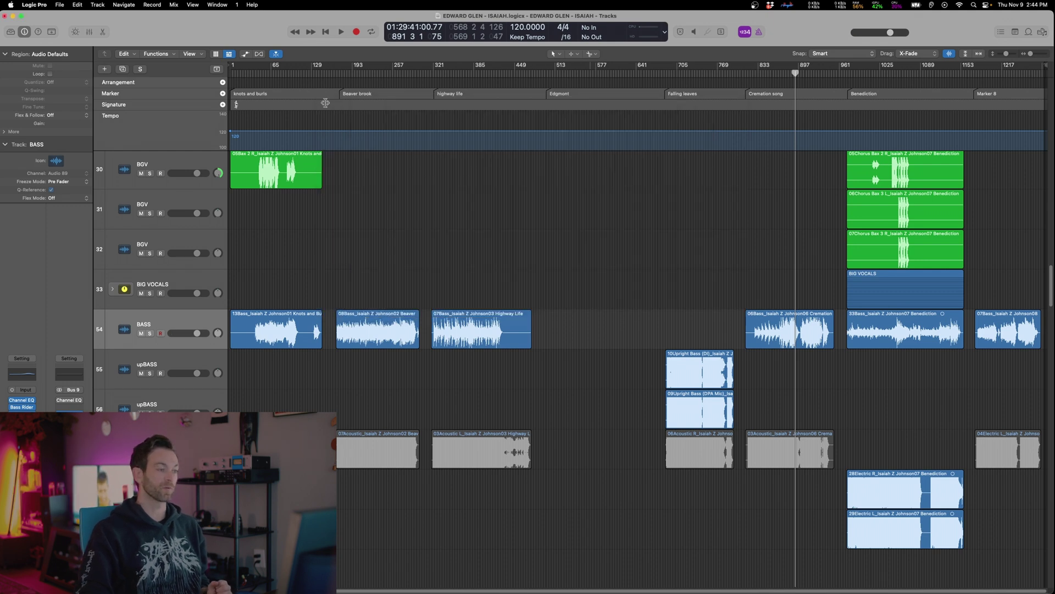
# Try a slight low-mid cut in the BASS bus Channel EQ while playing Beaver brook
pyautogui.click(69, 399)
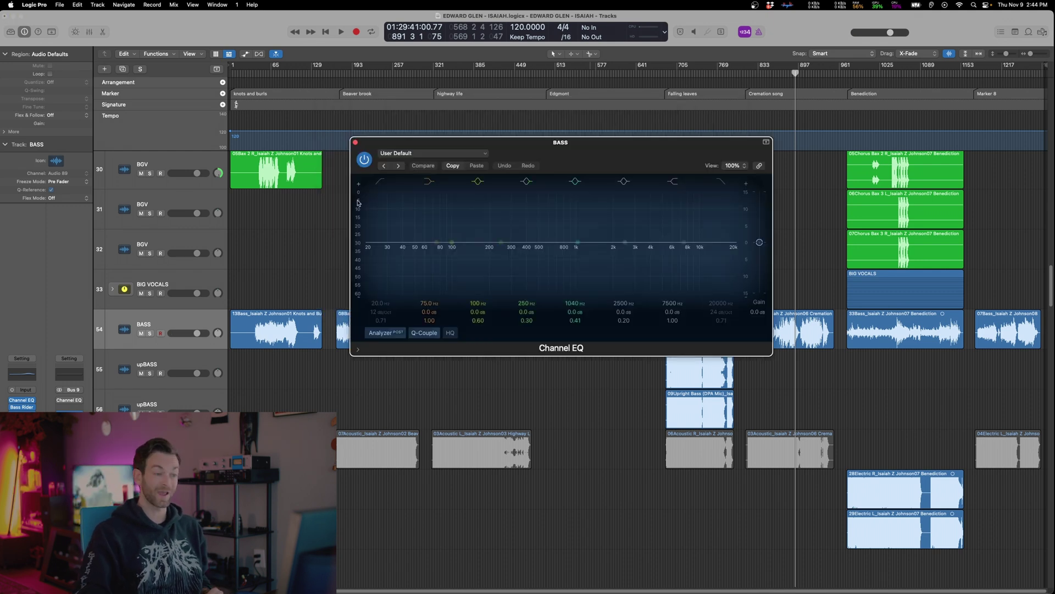
pyautogui.press('super+w')
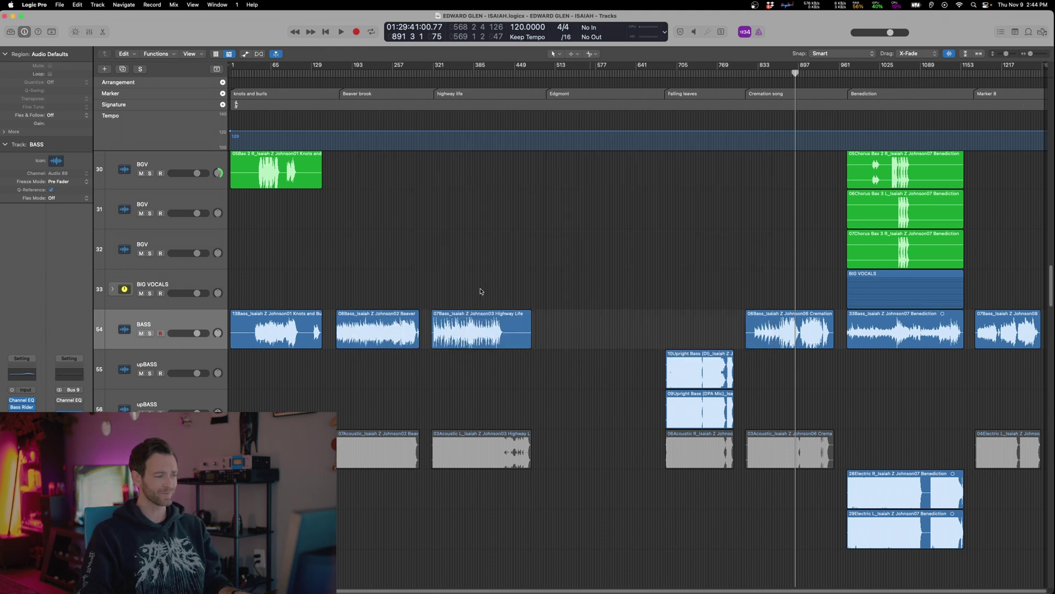
pyautogui.click(359, 281)
pyautogui.press('space')
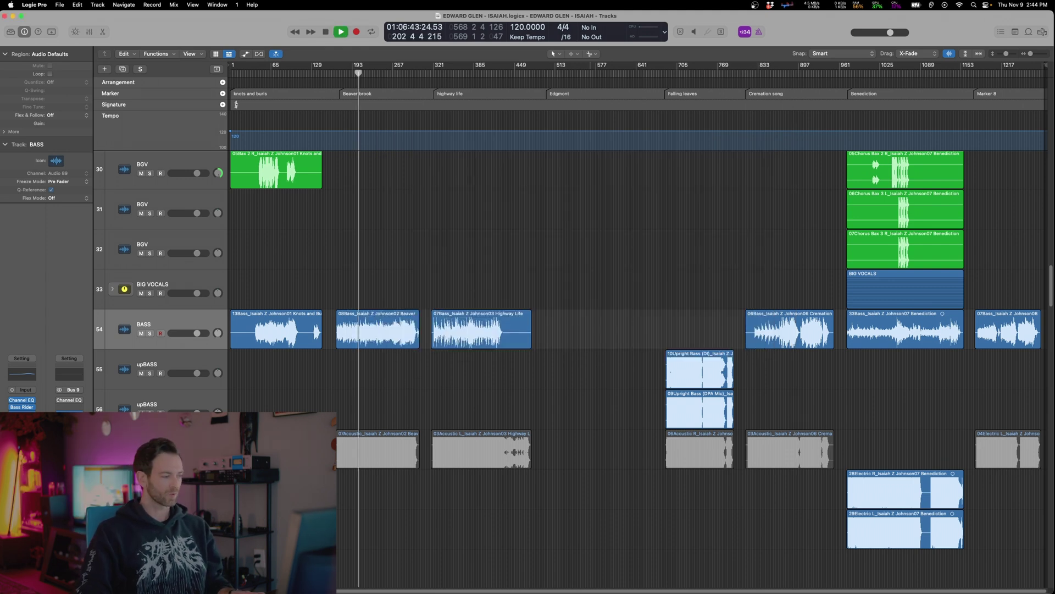
pyautogui.press('v')
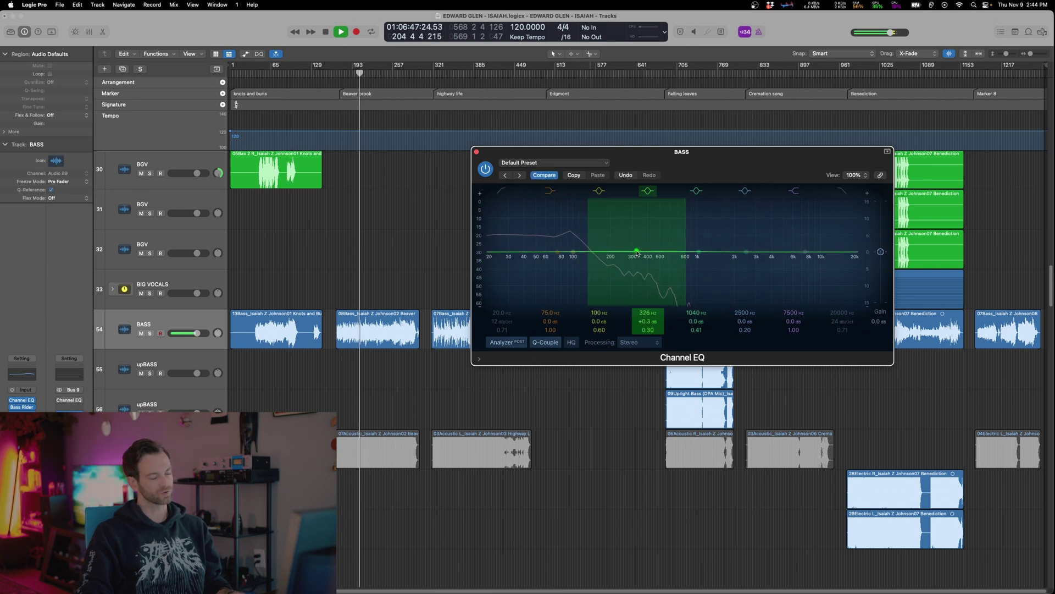
pyautogui.moveTo(637, 252); pyautogui.dragTo(613, 261)
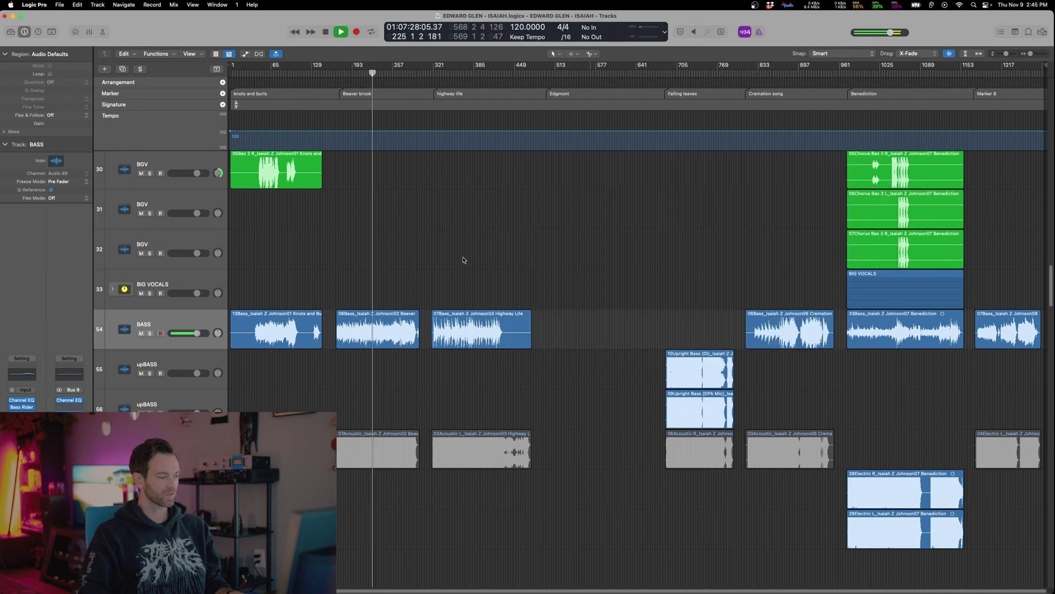
pyautogui.press('space')
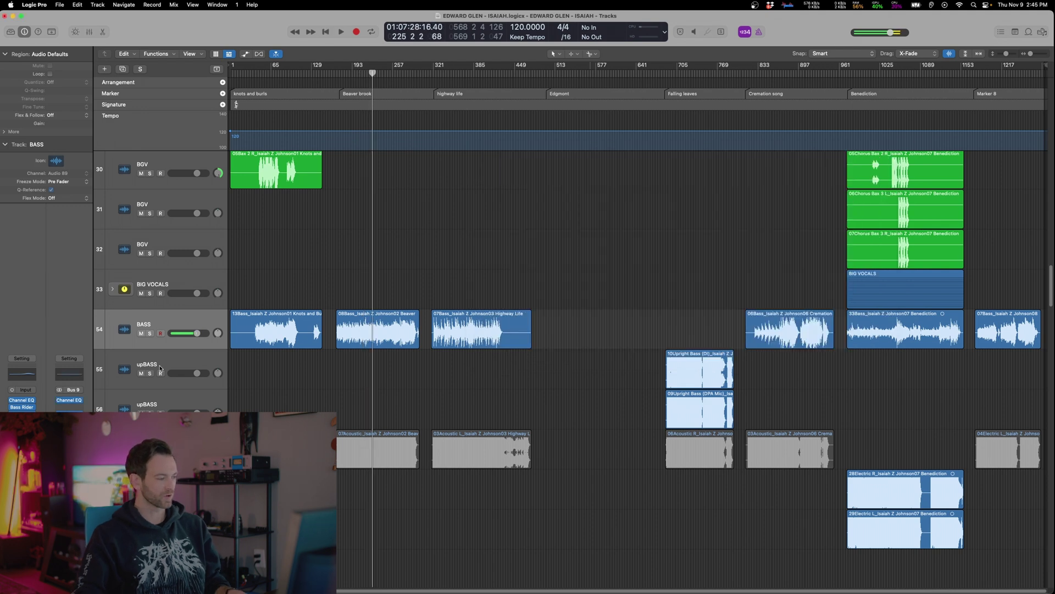
# Open the BASS bus Channel EQ and try a 36 dB/Oct low cut at about 41 Hz during playback
pyautogui.click(70, 401)
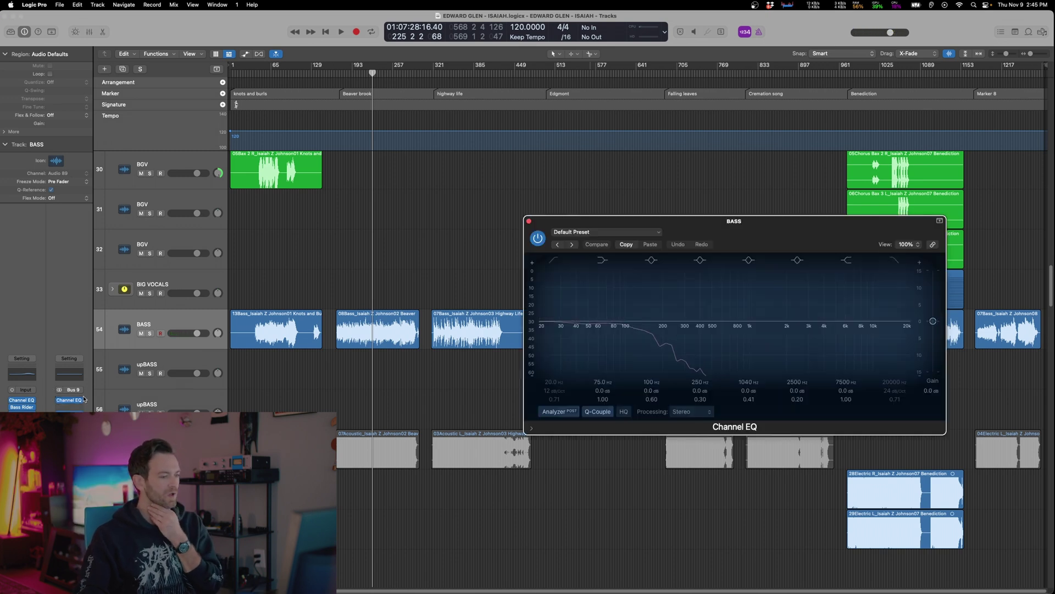
pyautogui.moveTo(570, 226); pyautogui.dragTo(507, 139)
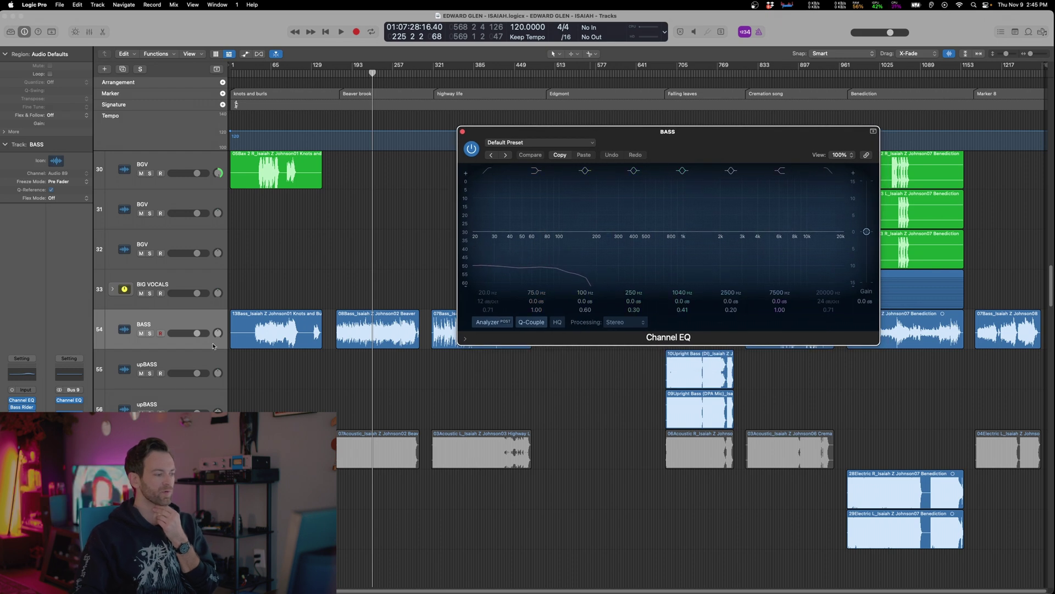
pyautogui.click(503, 302)
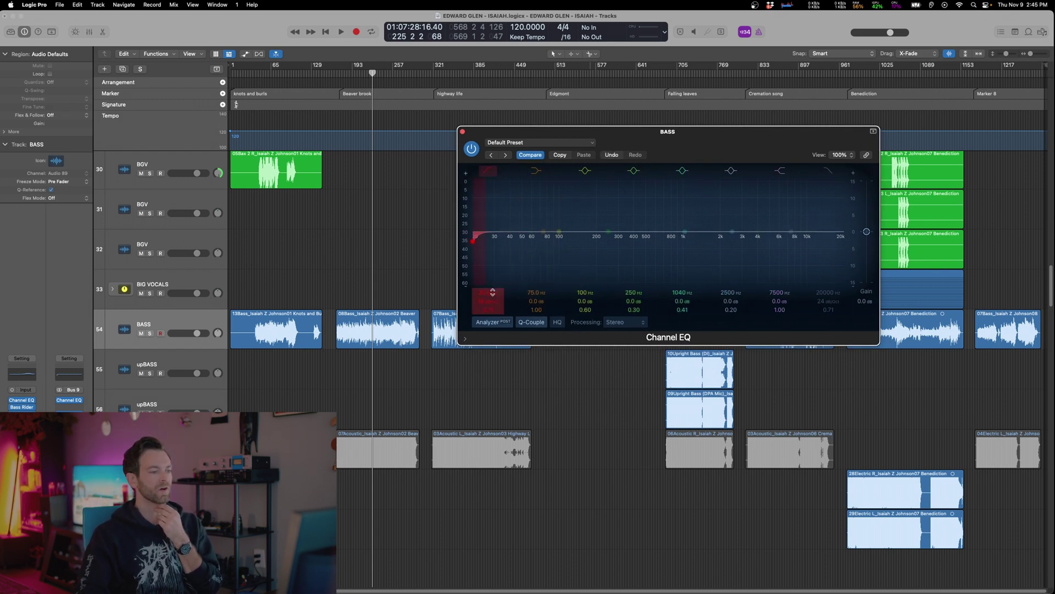
pyautogui.moveTo(492, 292); pyautogui.dragTo(492, 274)
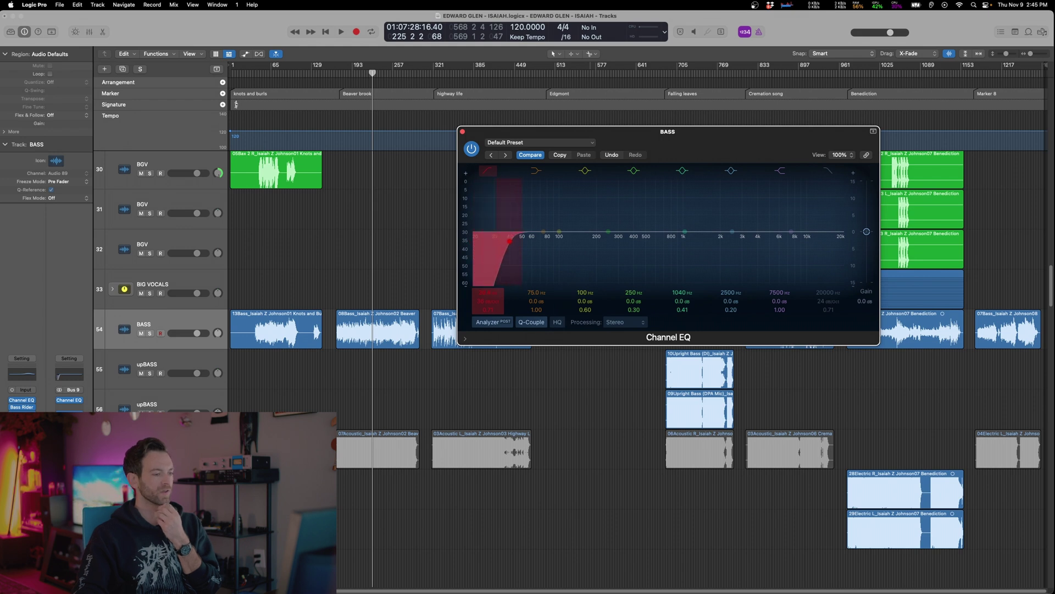
pyautogui.press('space')
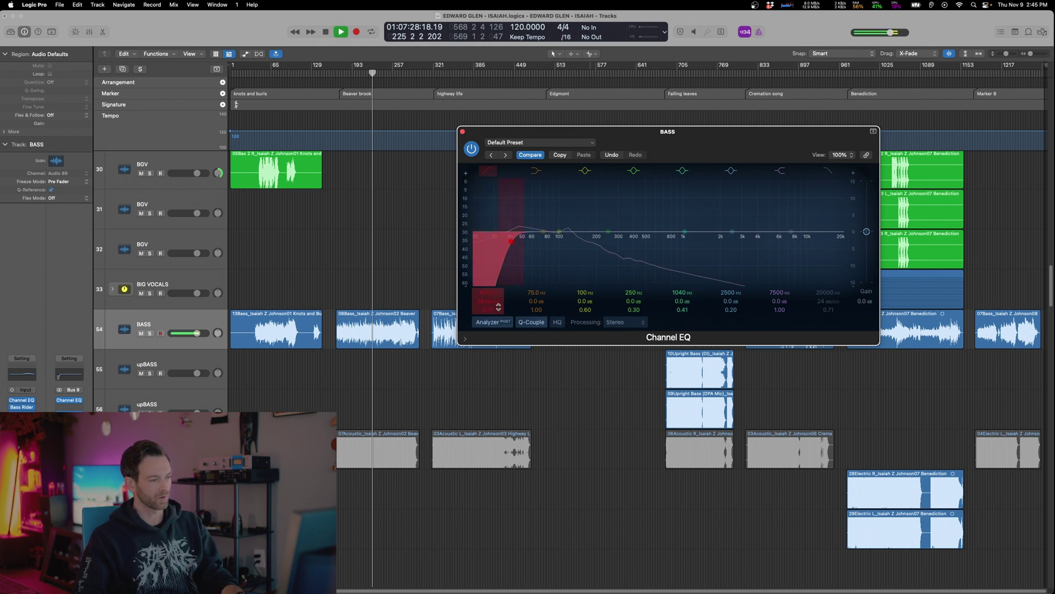
# Replace the bus EQ's low cut with a 48 dB/Oct high cut at 40.6 Hz and solo the bass to audition it in Beaver brook
pyautogui.click(487, 170)
pyautogui.click(828, 173)
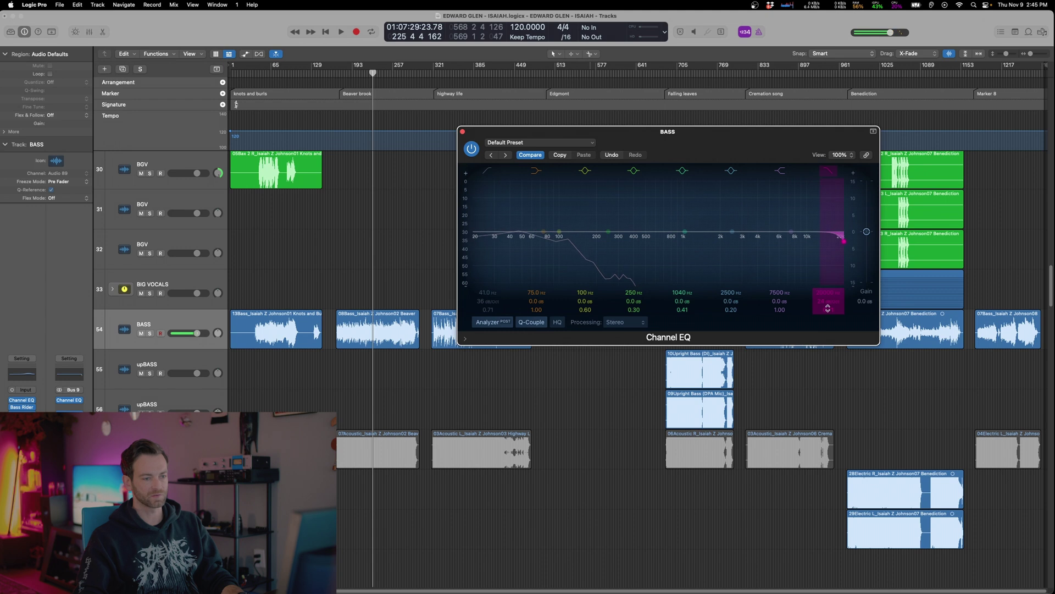
pyautogui.moveTo(827, 302); pyautogui.dragTo(826, 358)
pyautogui.press('space')
pyautogui.moveTo(503, 240)
pyautogui.mouseDown()
pyautogui.moveTo(473, 241)
pyautogui.moveTo(511, 242)
pyautogui.mouseUp()
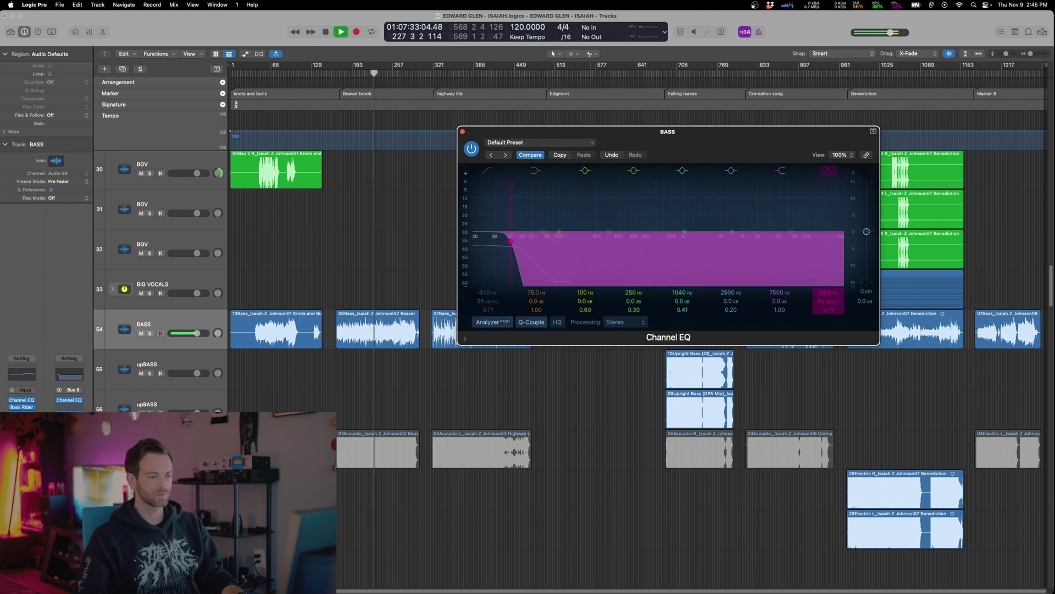
pyautogui.click(77, 574)
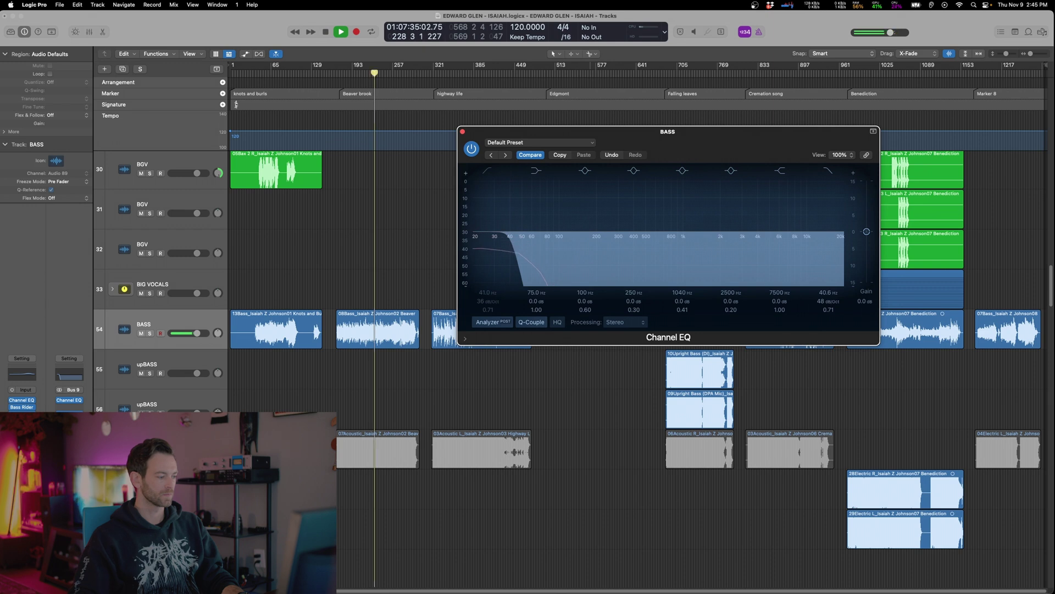
pyautogui.click(367, 282)
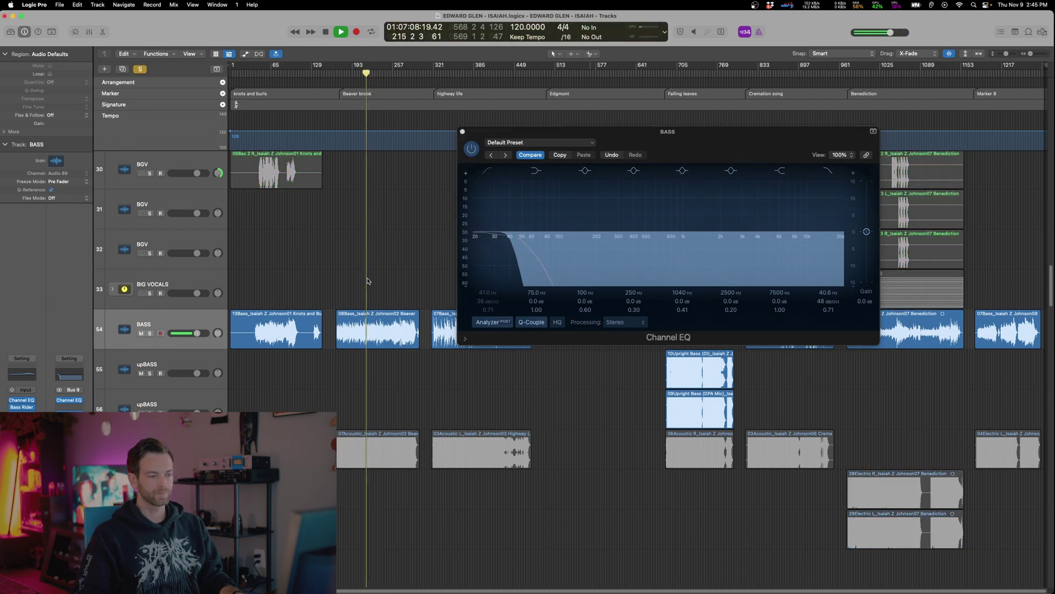
# Replace the BASS bus EQ's high cut with a 36 dB/Oct low cut at about 41 Hz during highway life, and close the EQ
pyautogui.click(445, 277)
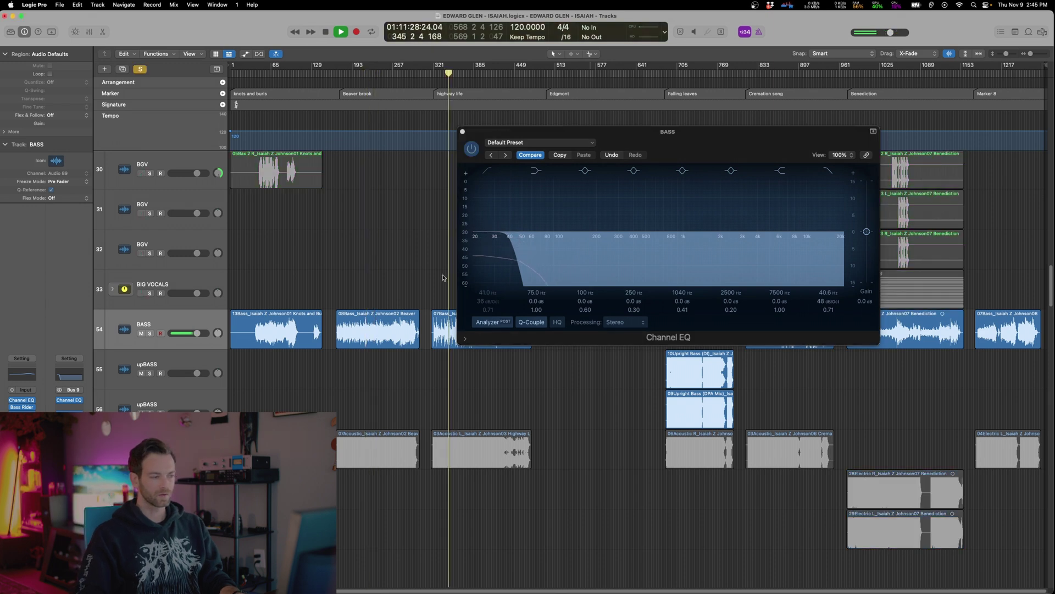
pyautogui.press('space')
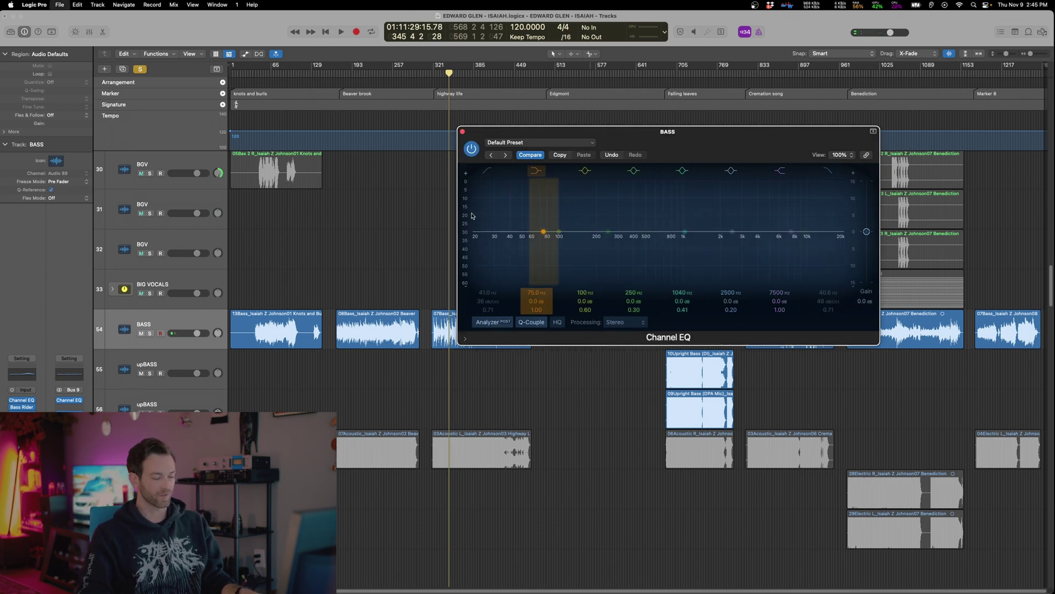
pyautogui.click(487, 171)
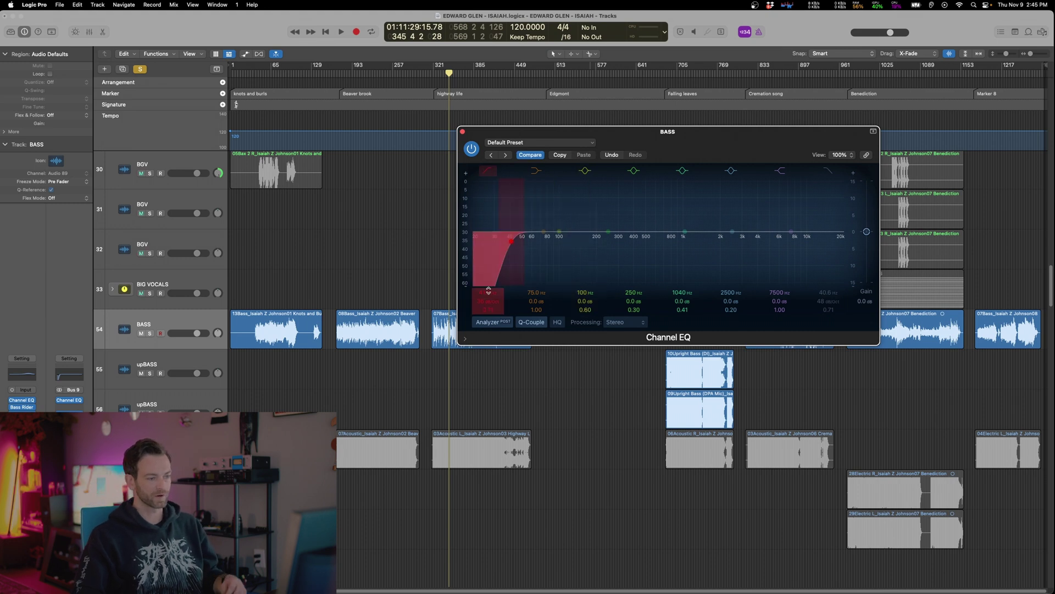
pyautogui.moveTo(491, 311); pyautogui.dragTo(491, 306)
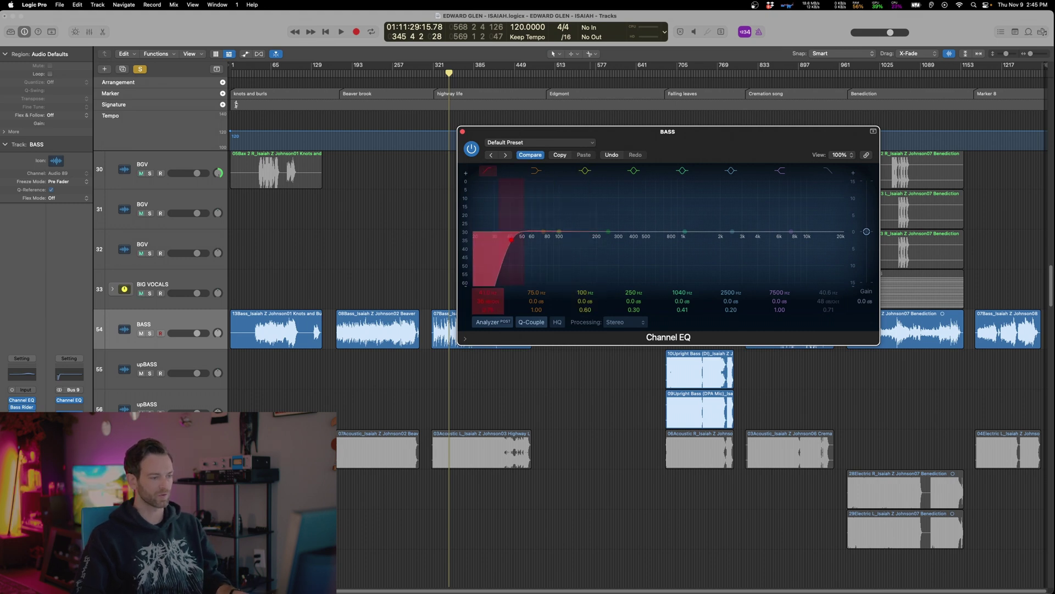
pyautogui.press('space')
pyautogui.click(463, 132)
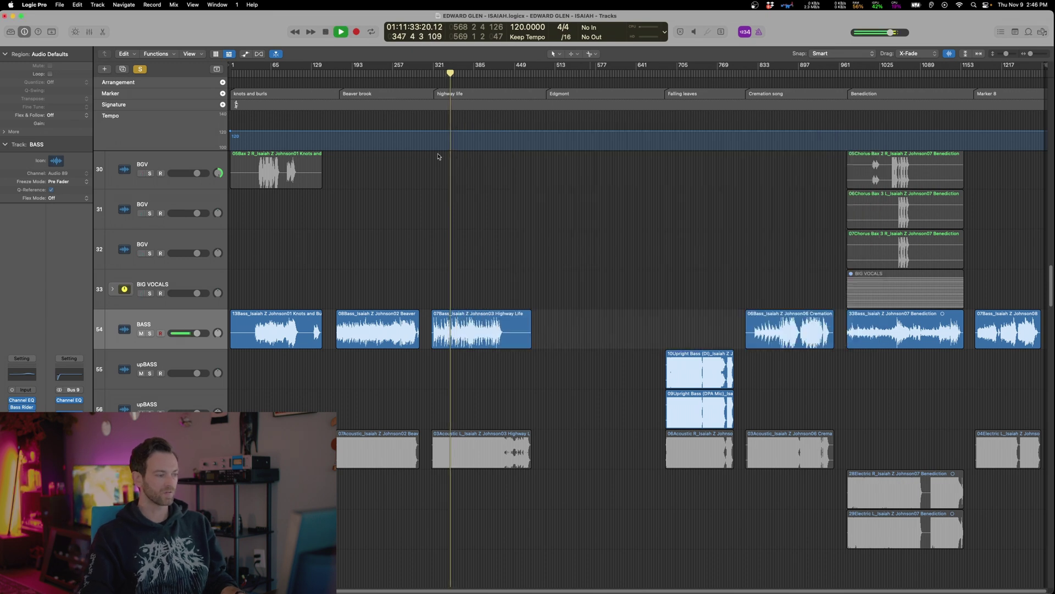
# Clear the solo and audition the bass in the full mix across Beaver brook, Cremation song, Benediction and the last song
pyautogui.click(73, 410)
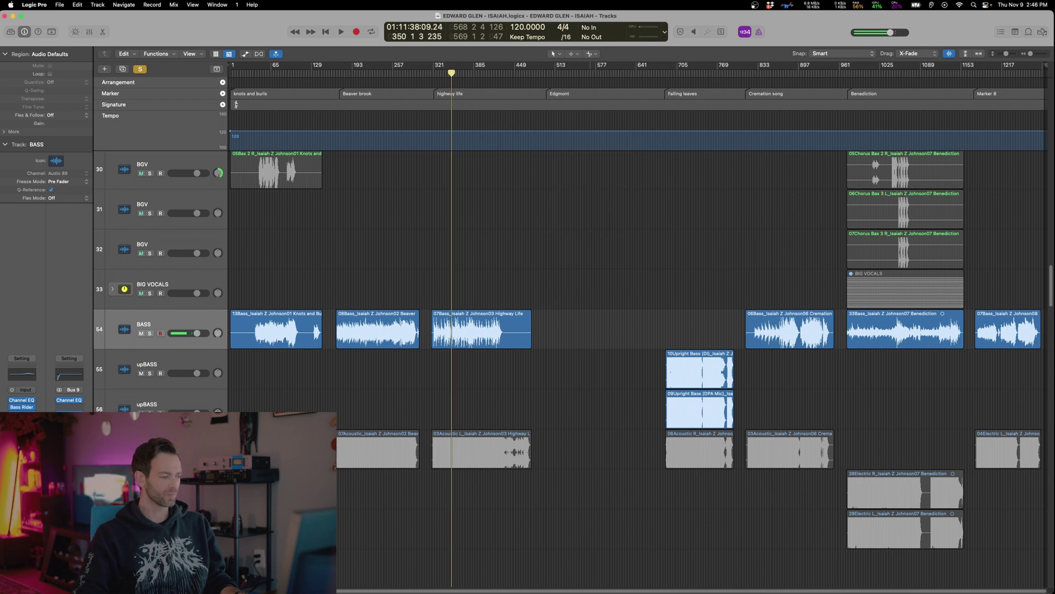
pyautogui.hotkey('ctrl', 's')
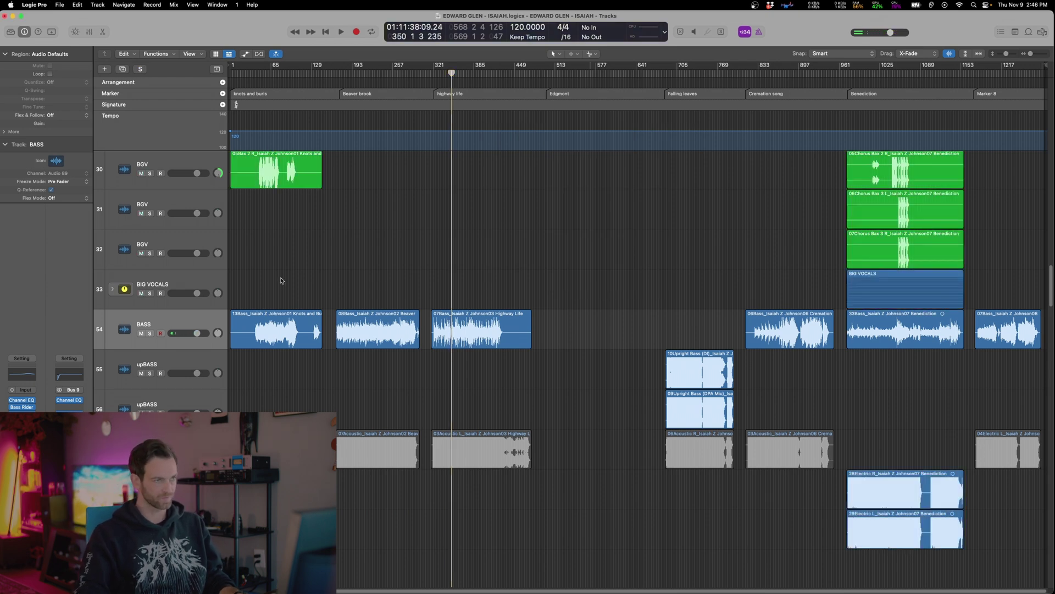
pyautogui.press('space')
pyautogui.click(369, 259)
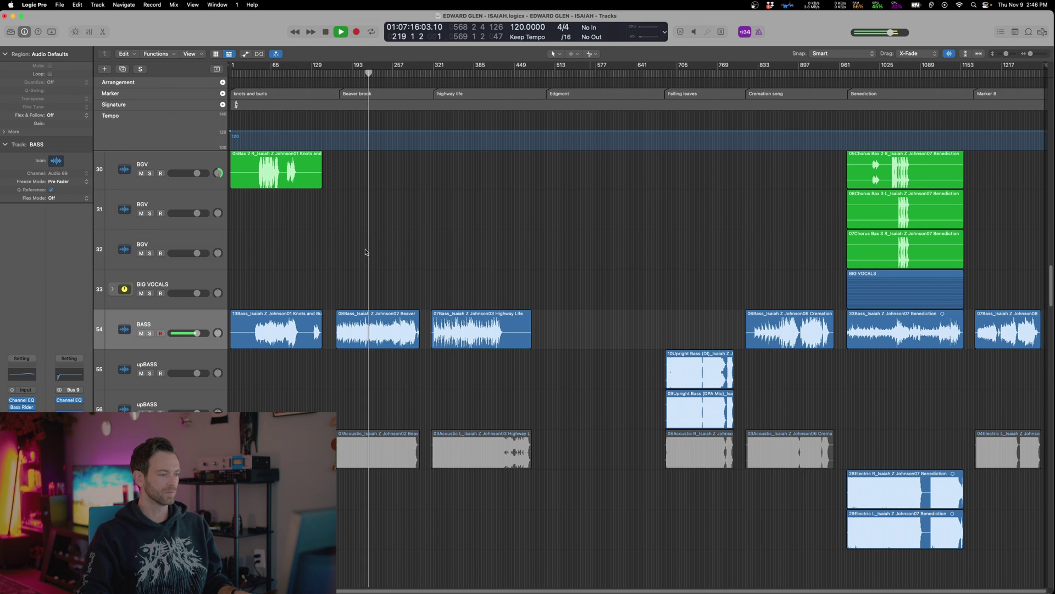
pyautogui.click(784, 72)
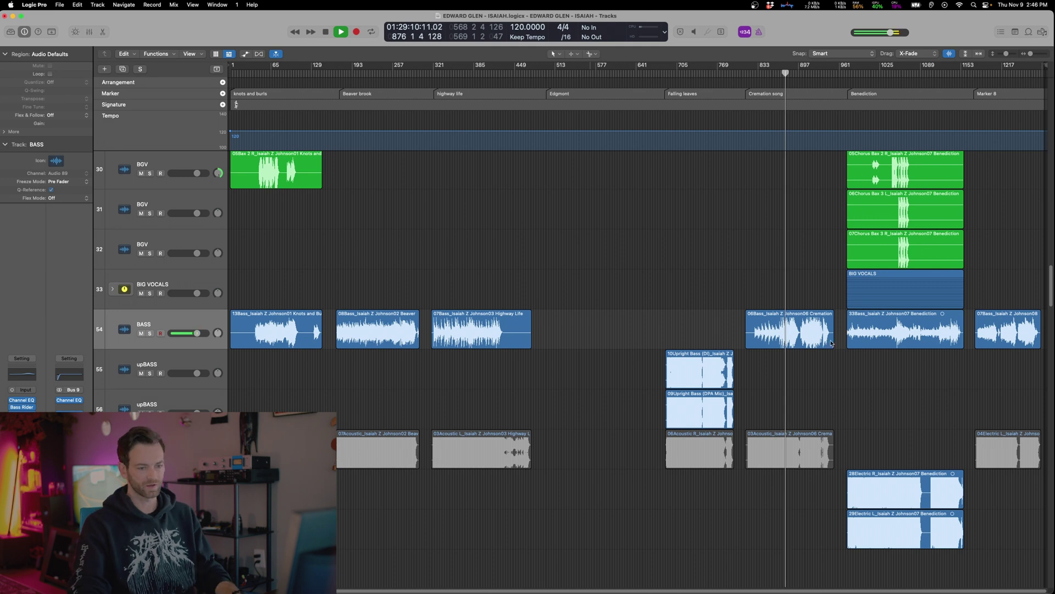
pyautogui.click(869, 384)
pyautogui.click(1004, 370)
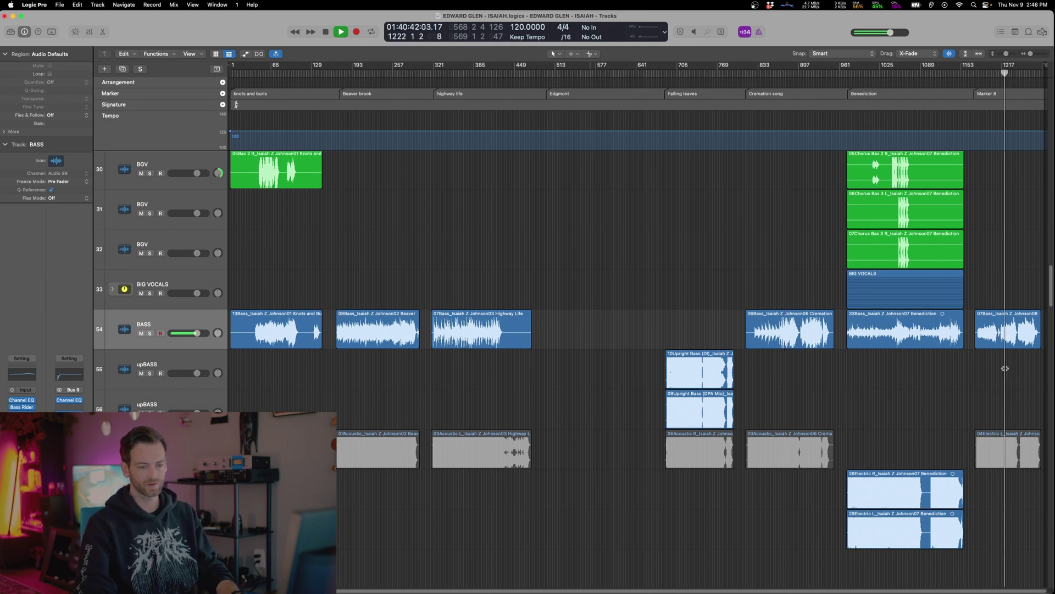
# Solo the upright bass DI and DPA mic tracks one after the other to compare them in Falling leaves
pyautogui.click(684, 325)
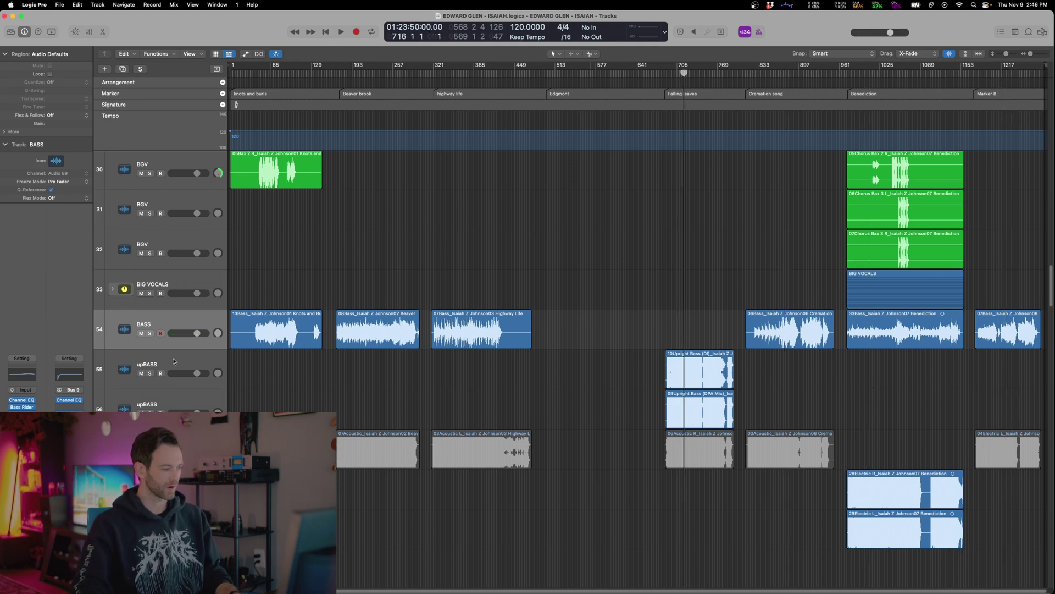
pyautogui.click(149, 374)
pyautogui.press('space')
pyautogui.scroll(10, 680, 342)
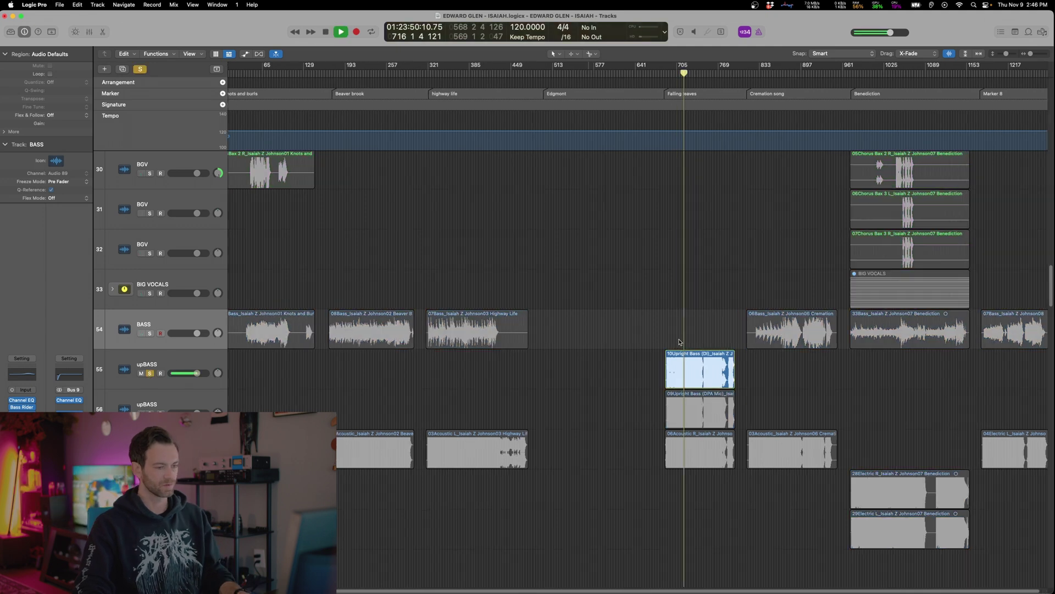
pyautogui.scroll(-2, 677, 343)
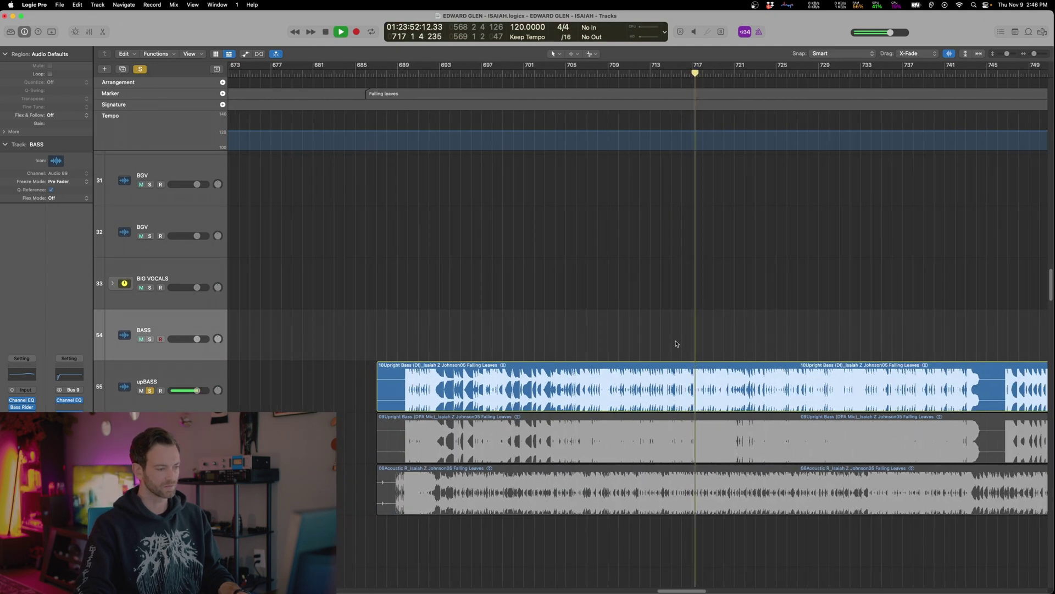
pyautogui.press('space')
pyautogui.hotkey('ctrl', 's')
pyautogui.click(150, 442)
pyautogui.press('space')
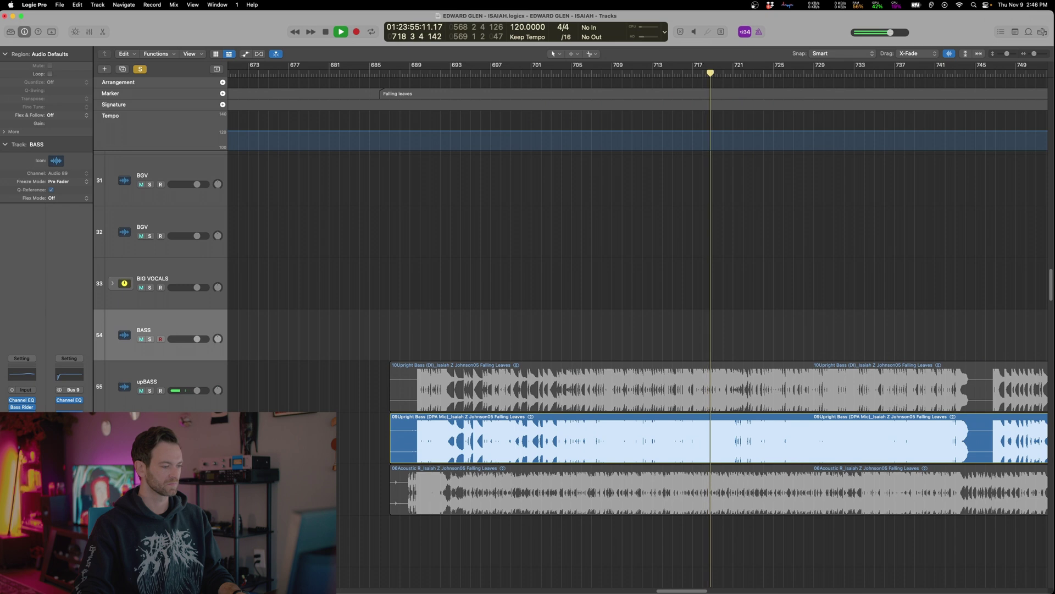
# Add a Channel EQ to the DPA-mic upright bass: +6.0 dB at 52.5 Hz, +2.9 dB at 3680 Hz and -3.2 dB in the low mids
pyautogui.click(138, 434)
pyautogui.click(27, 383)
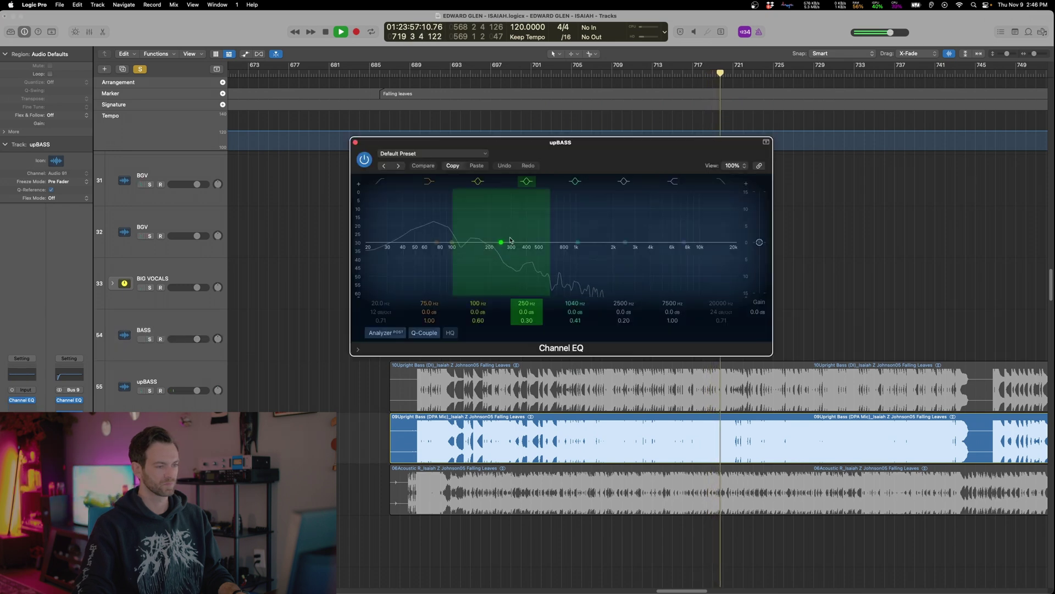
pyautogui.moveTo(575, 242); pyautogui.dragTo(637, 245)
pyautogui.moveTo(502, 242); pyautogui.dragTo(452, 217)
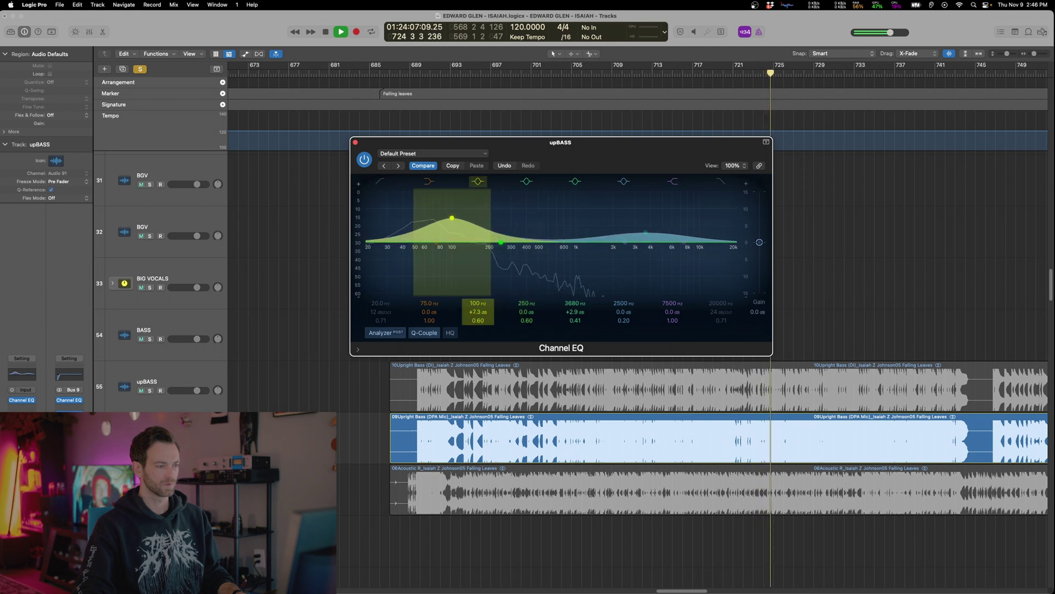
pyautogui.moveTo(477, 303); pyautogui.dragTo(478, 324)
pyautogui.moveTo(501, 242); pyautogui.dragTo(561, 269)
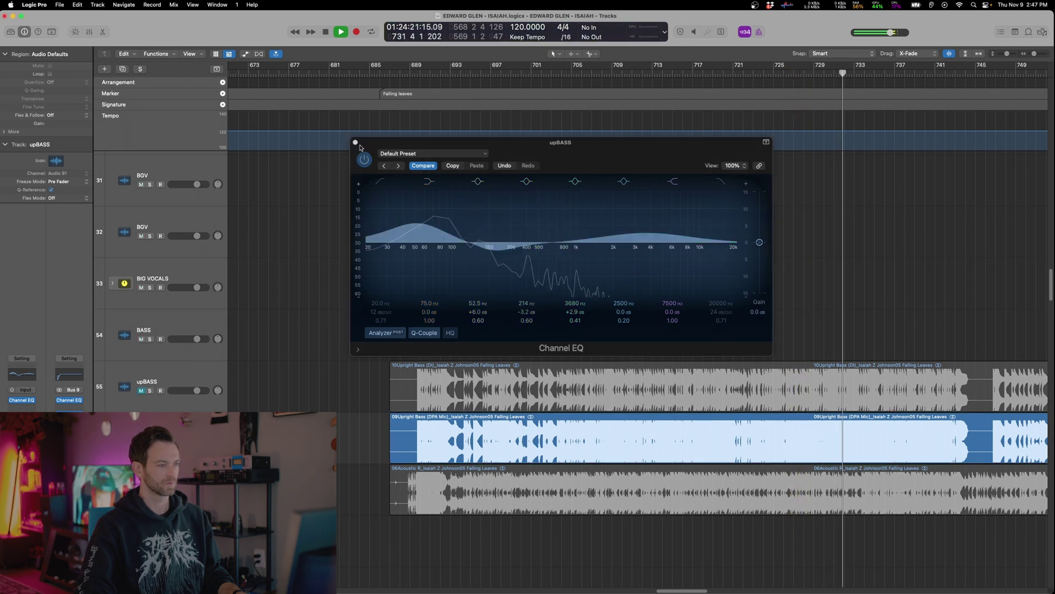
pyautogui.click(355, 142)
# Examine the backing vocal and fiddle tracks and the upright bass EQ while Falling leaves plays
pyautogui.scroll(-5, 790, 330)
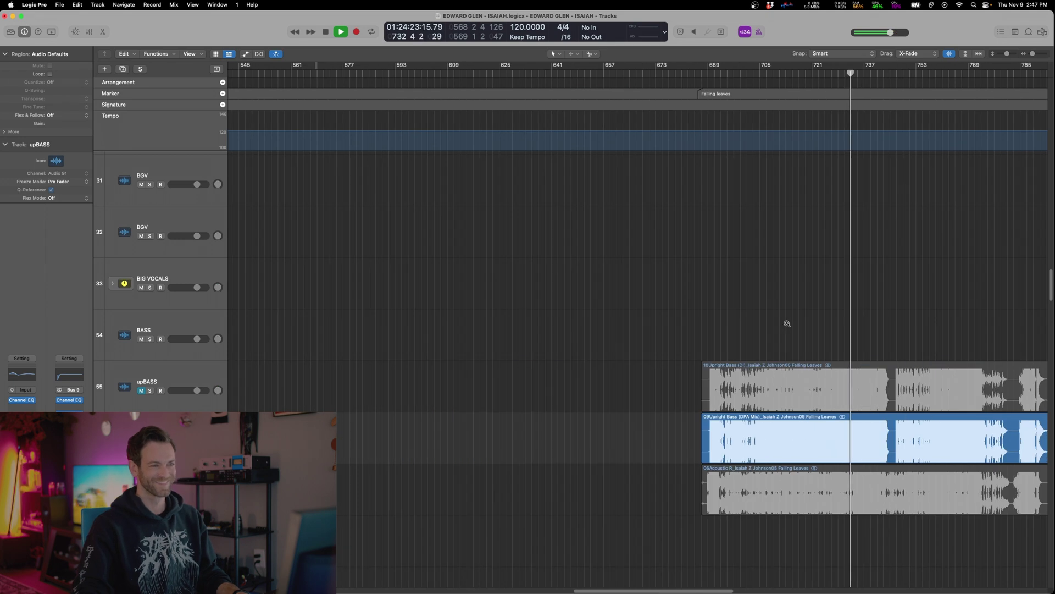
pyautogui.scroll(-3, 876, 326)
pyautogui.hscroll(2, 855, 326)
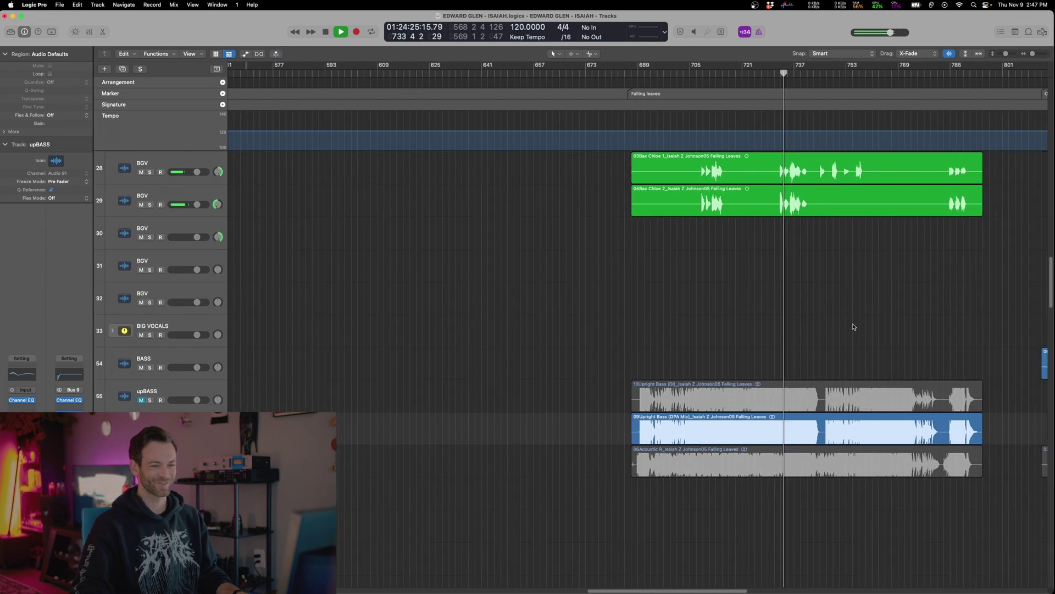
pyautogui.scroll(4, 853, 324)
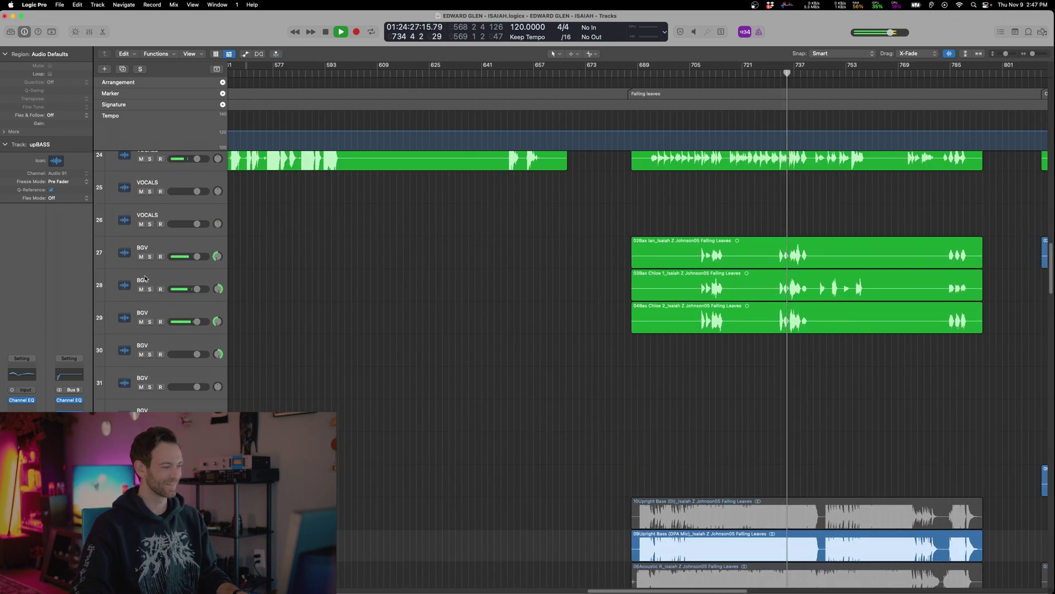
pyautogui.scroll(-15, 264, 291)
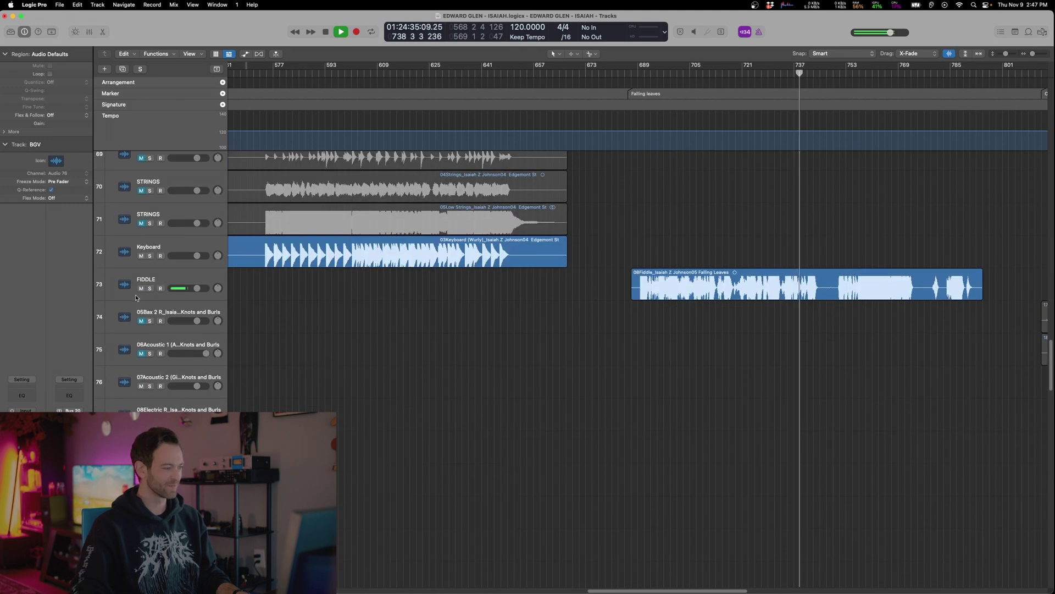
pyautogui.scroll(5, 572, 373)
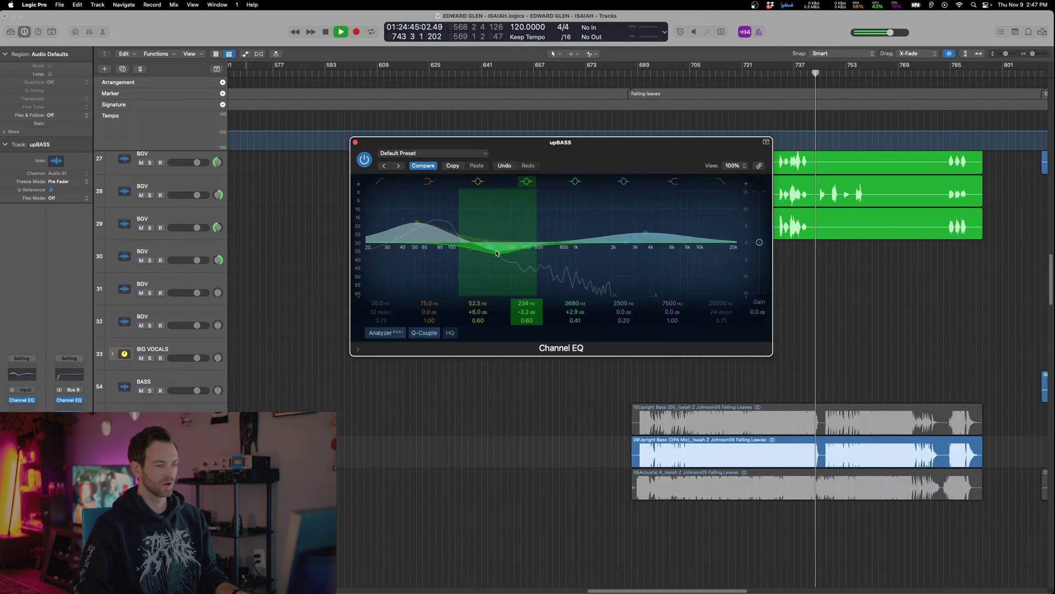
pyautogui.press('space')
pyautogui.click(355, 142)
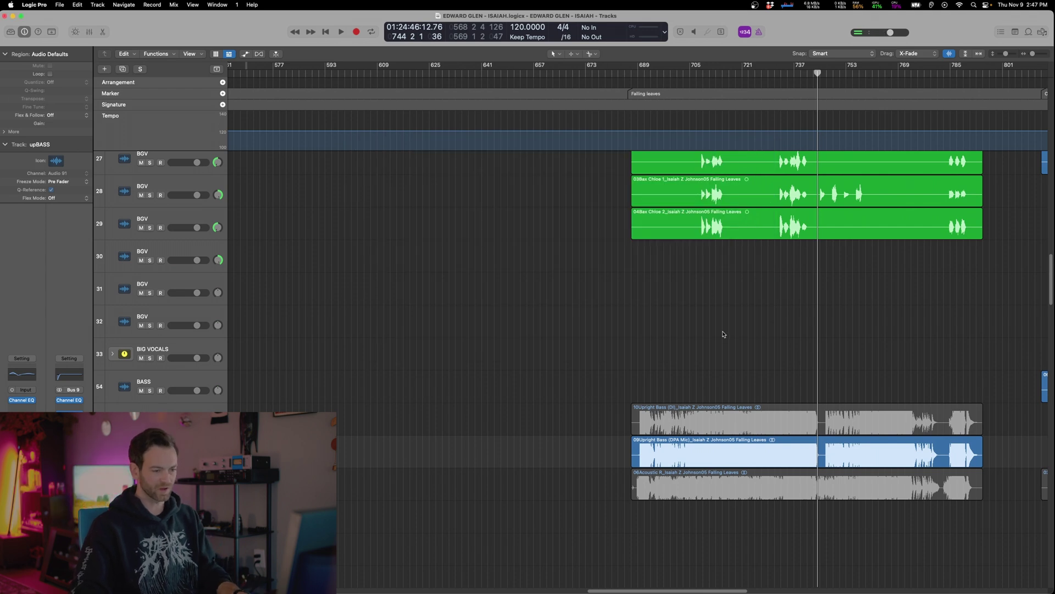
# Check the BASS bus L2 limiter while playing Falling leaves, and turn off the enlarged waveform display
pyautogui.press('super+Left')
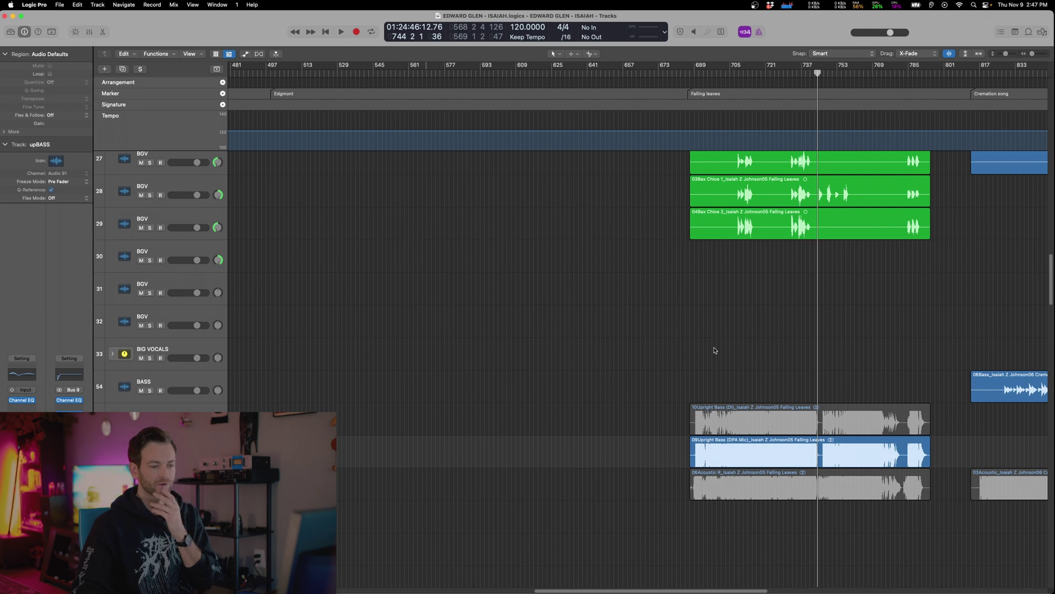
pyautogui.press('super+Left')
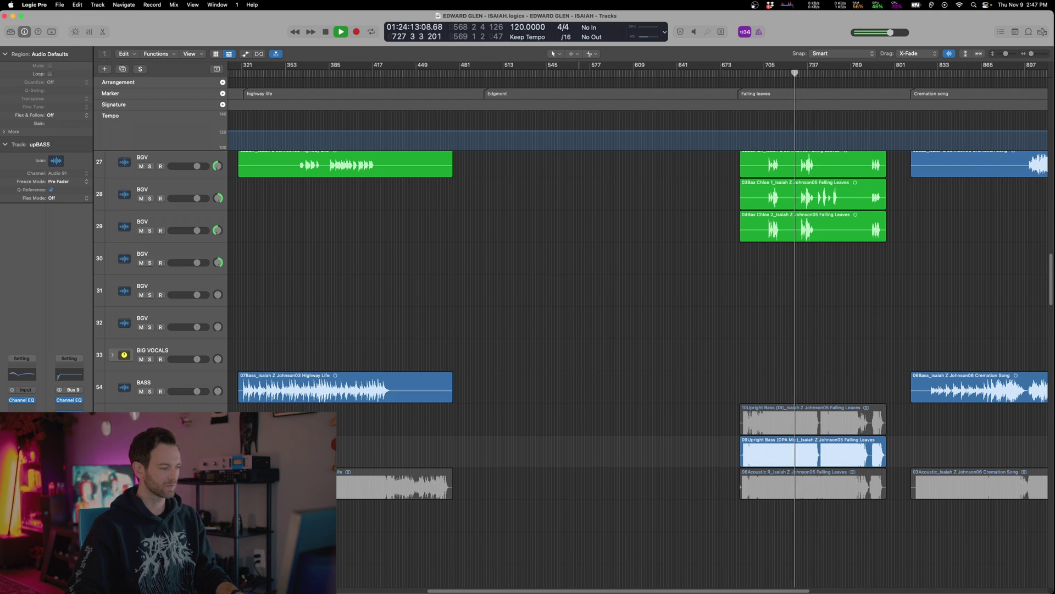
pyautogui.press('v')
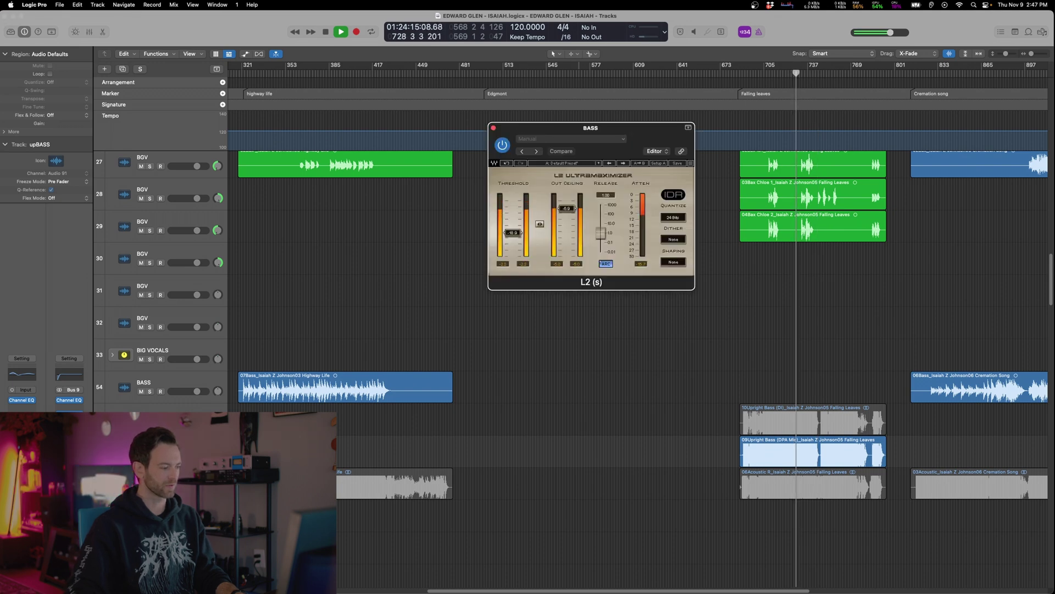
pyautogui.click(891, 179)
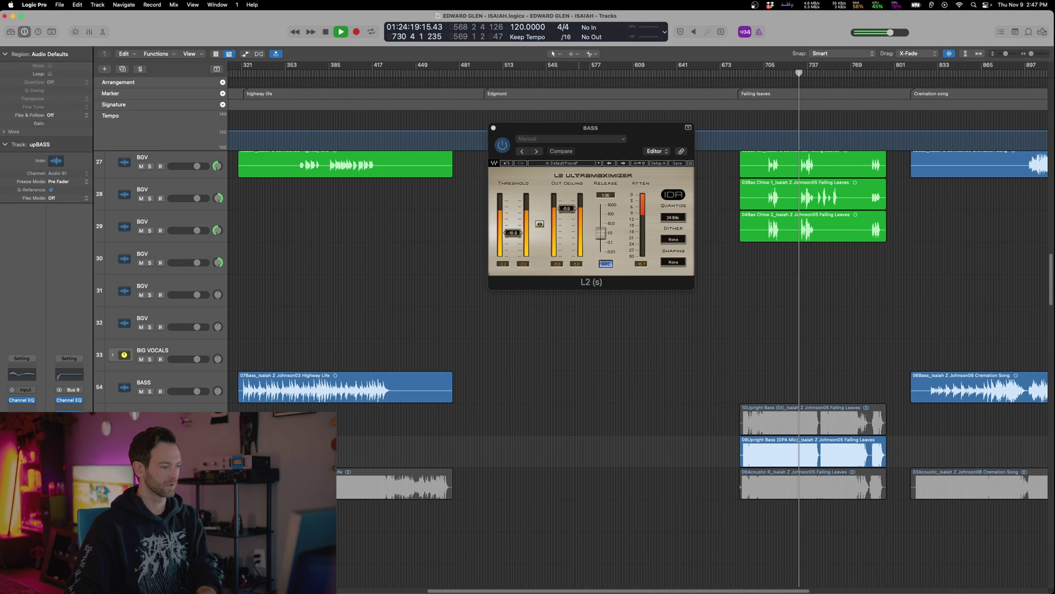
pyautogui.press('Up')
pyautogui.press('Up')
pyautogui.press('Down')
pyautogui.press('Down')
pyautogui.click(949, 53)
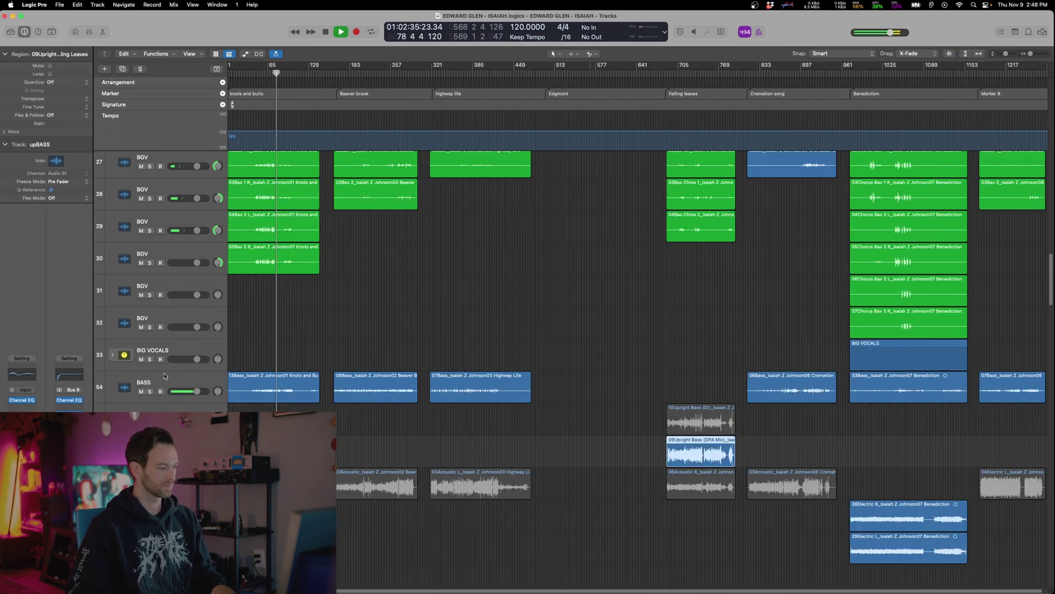
# Try a low-end boost with the 100 Hz band of the BASS Channel EQ while playing Beaver brook
pyautogui.click(110, 399)
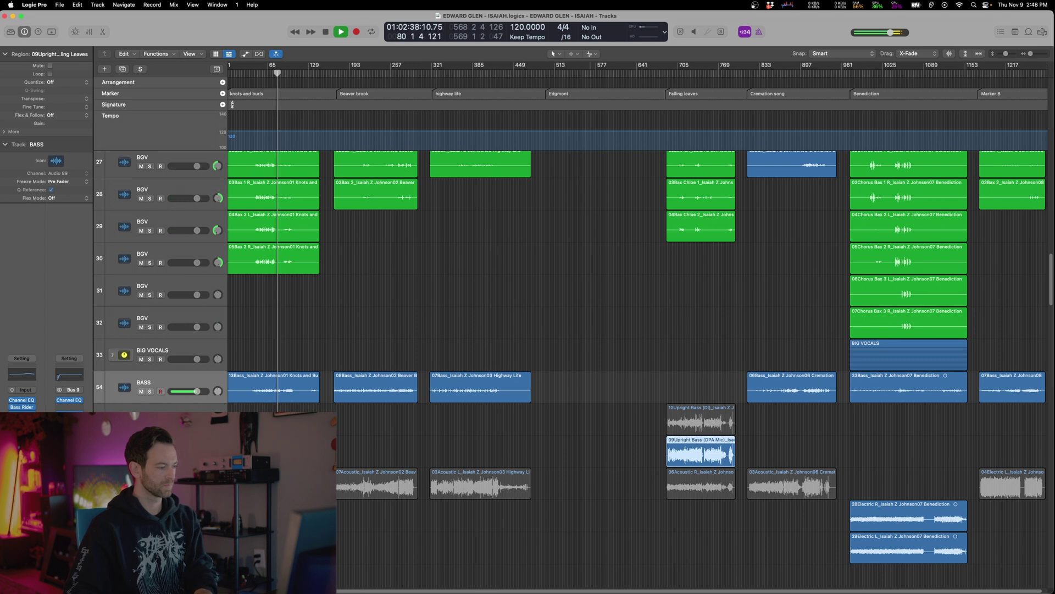
pyautogui.click(680, 367)
pyautogui.click(154, 451)
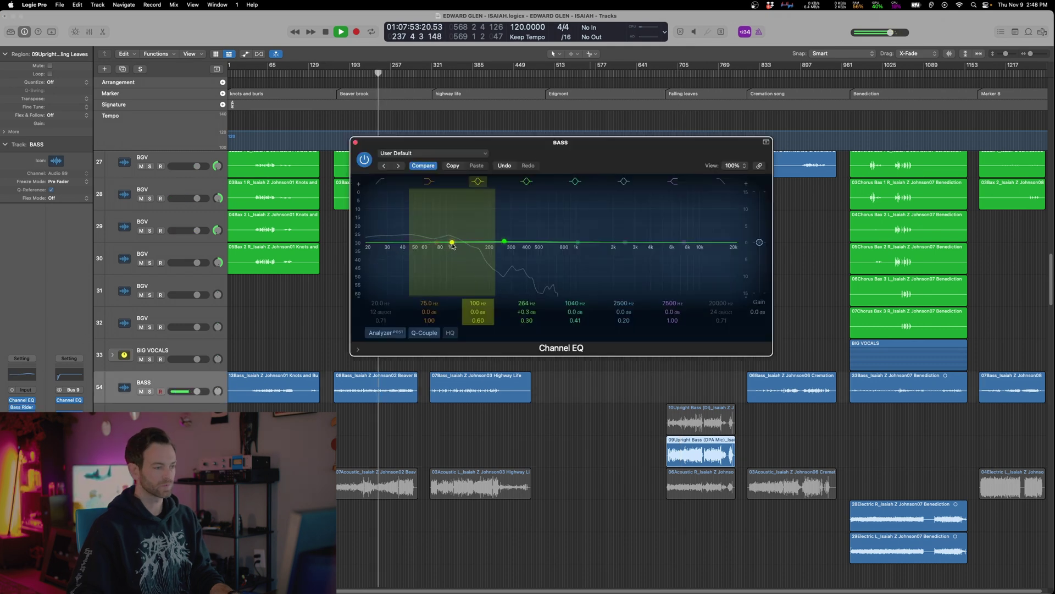
pyautogui.moveTo(452, 243); pyautogui.dragTo(415, 211)
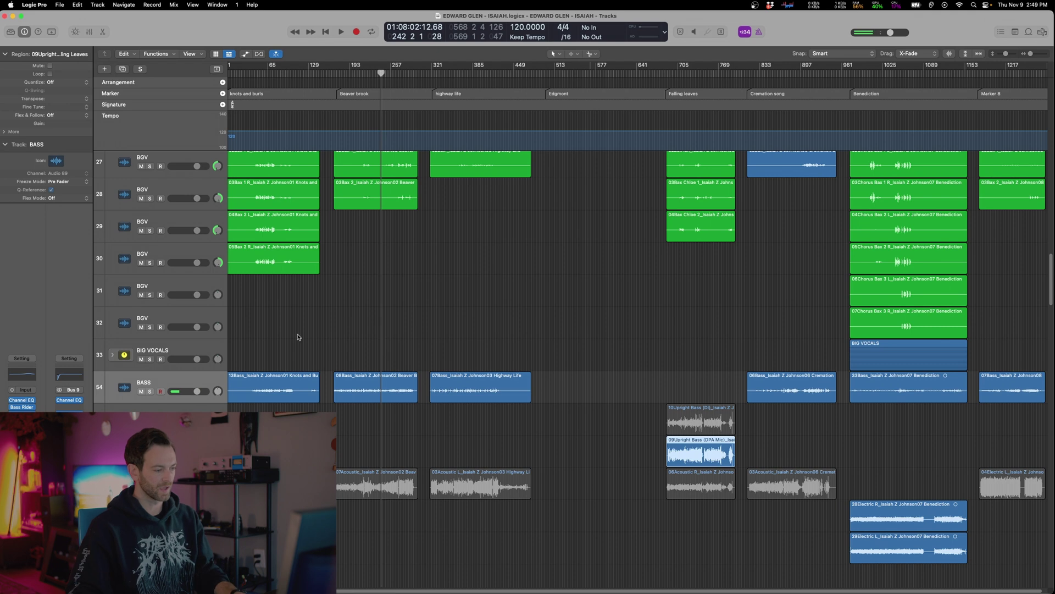
# Play part of knots and burls to audition the bass in the full mix
pyautogui.click(272, 337)
pyautogui.press('space')
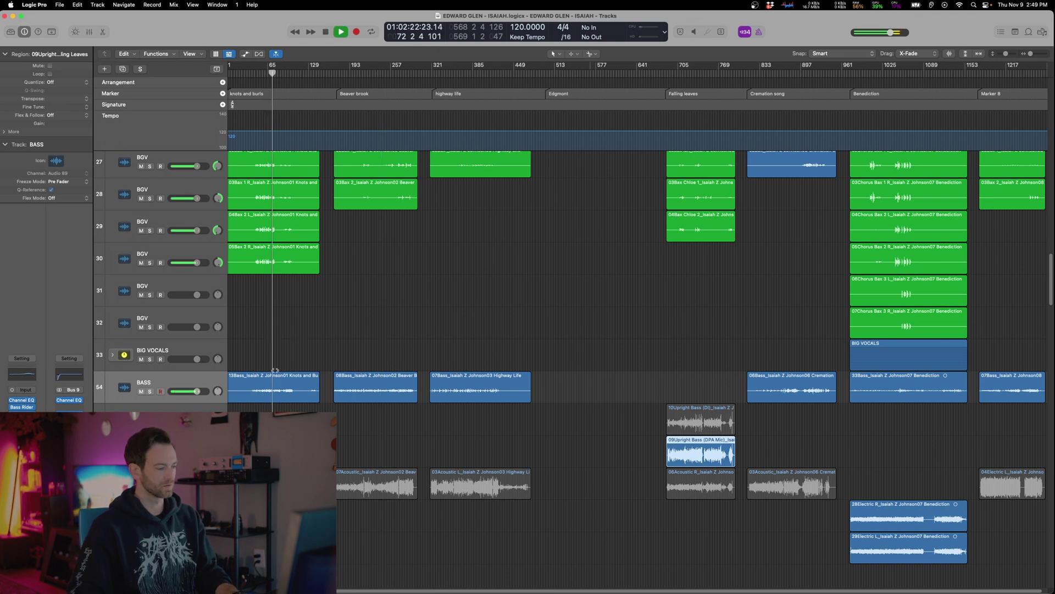
pyautogui.hscroll(-1, 638, 358)
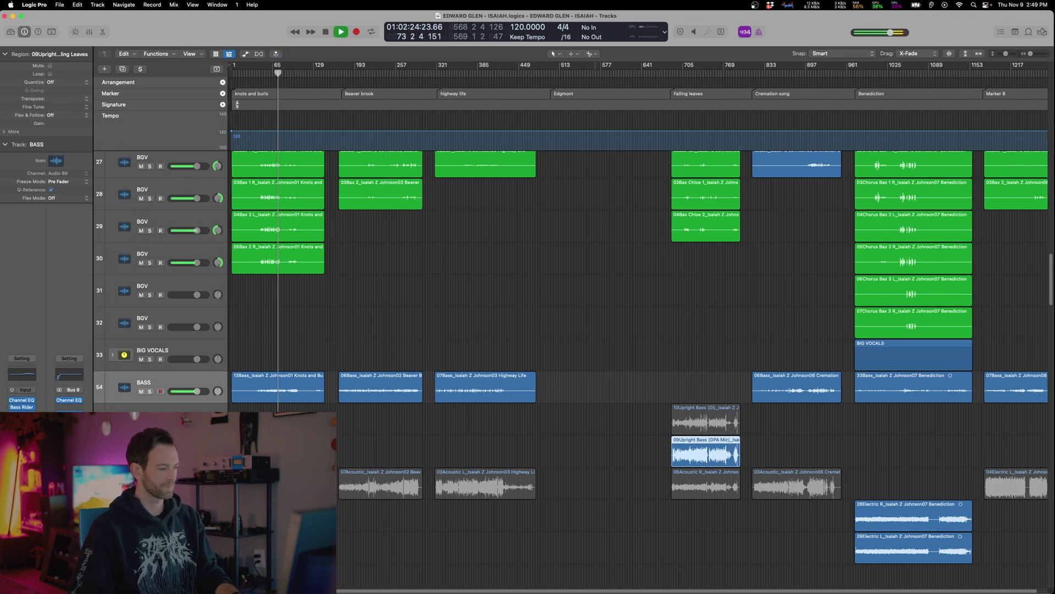
pyautogui.press('space')
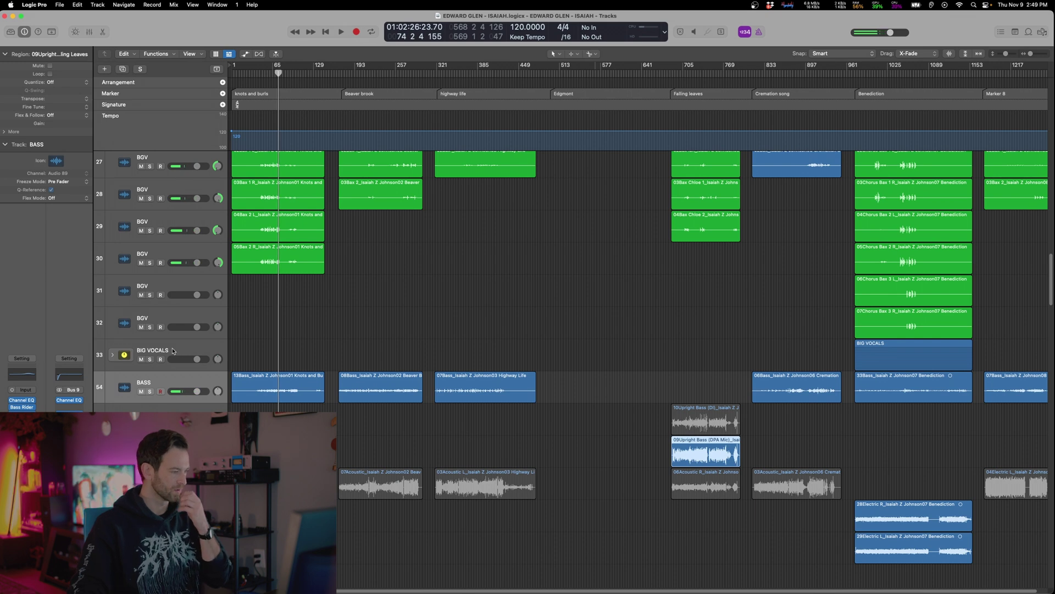
# Try the Compressor's Vintage VCA model on the stereo output, adjusting its ratio and attack while knots and burls plays
pyautogui.click(173, 351)
pyautogui.click(68, 426)
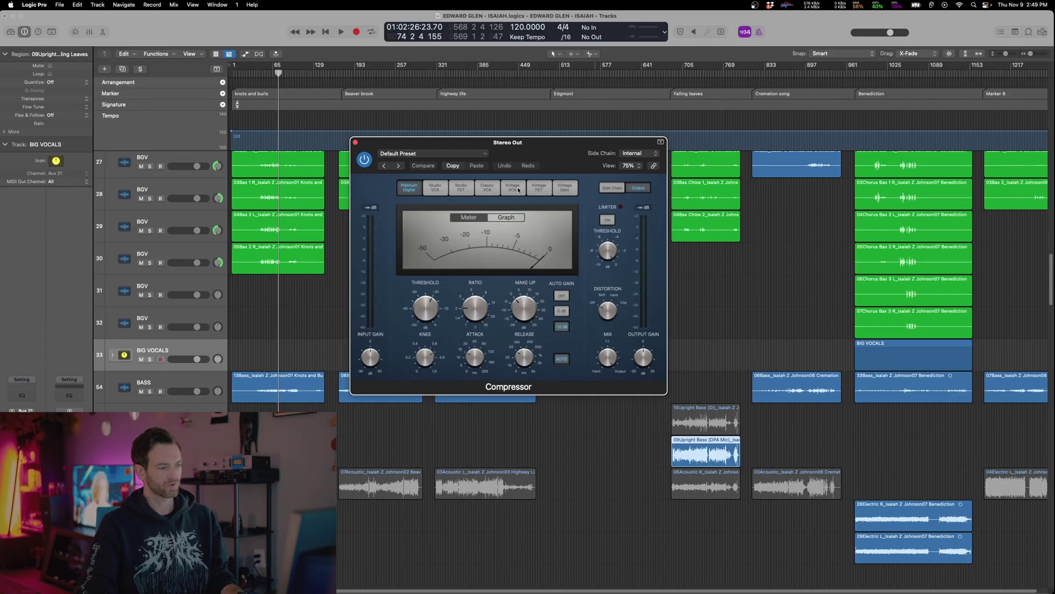
pyautogui.moveTo(479, 330)
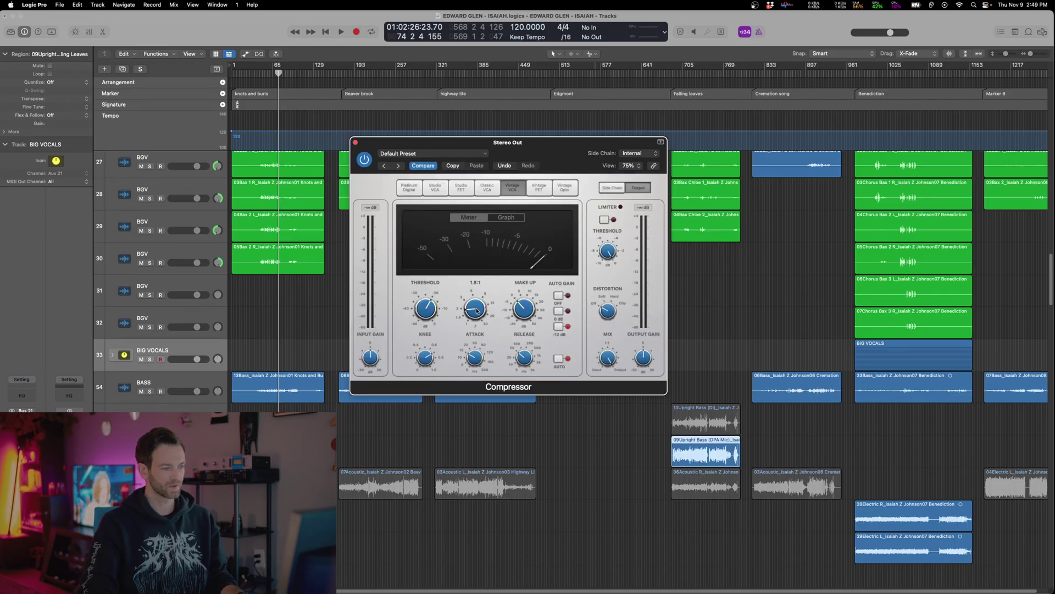
pyautogui.press('space')
pyautogui.moveTo(472, 359); pyautogui.dragTo(471, 347)
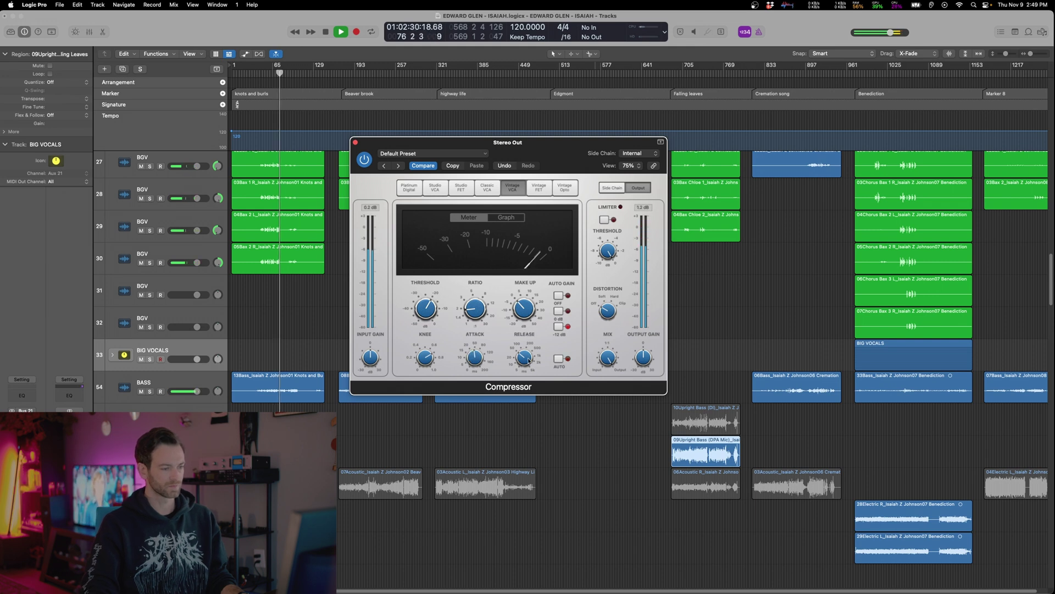
# Replace the stereo output compressor with VBC FG-Grey and adjust its threshold during playback
pyautogui.click(69, 387)
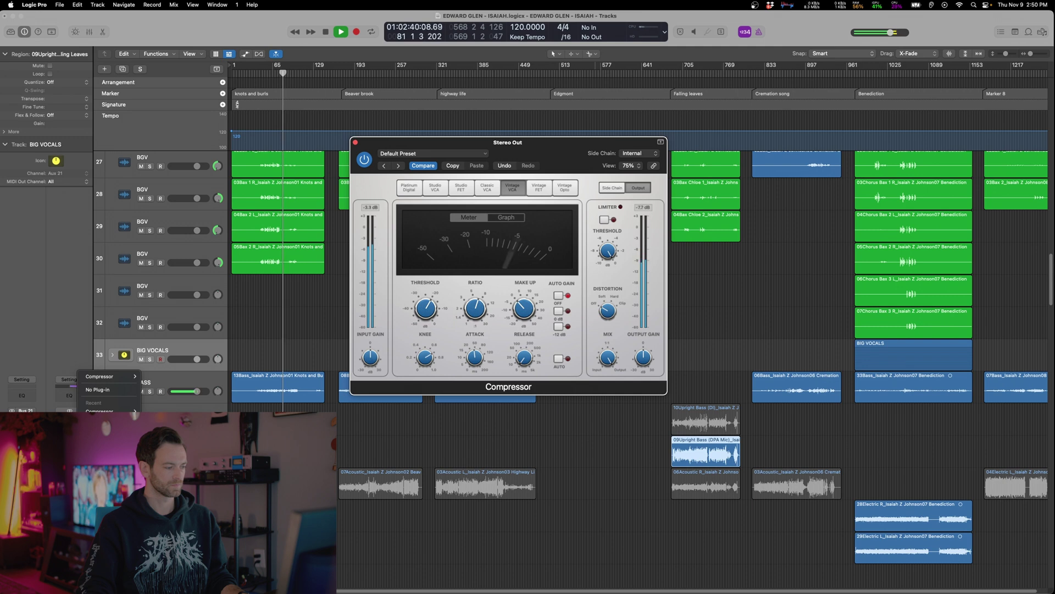
pyautogui.click(105, 422)
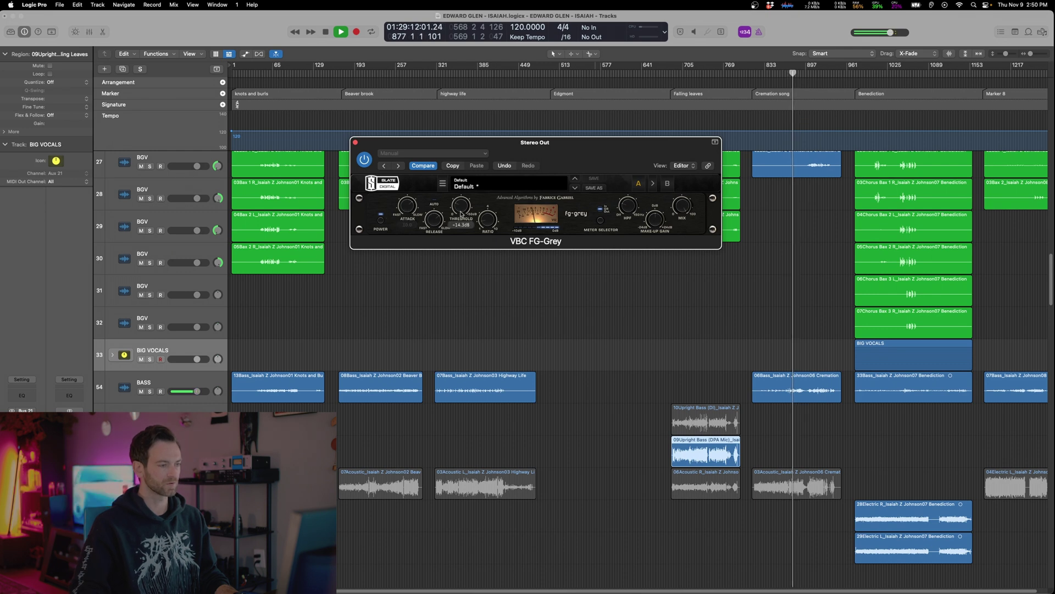
pyautogui.moveTo(461, 214); pyautogui.dragTo(456, 221)
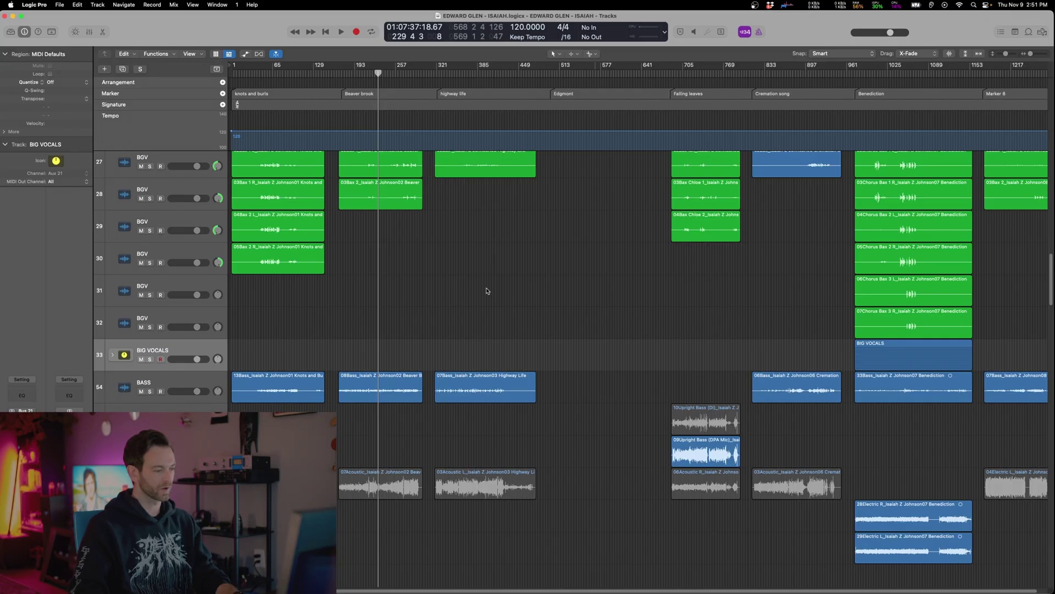
# Normalize the pedal steel region in knots and burls to a peak target level of -1.0 dB
pyautogui.scroll(-5, 273, 362)
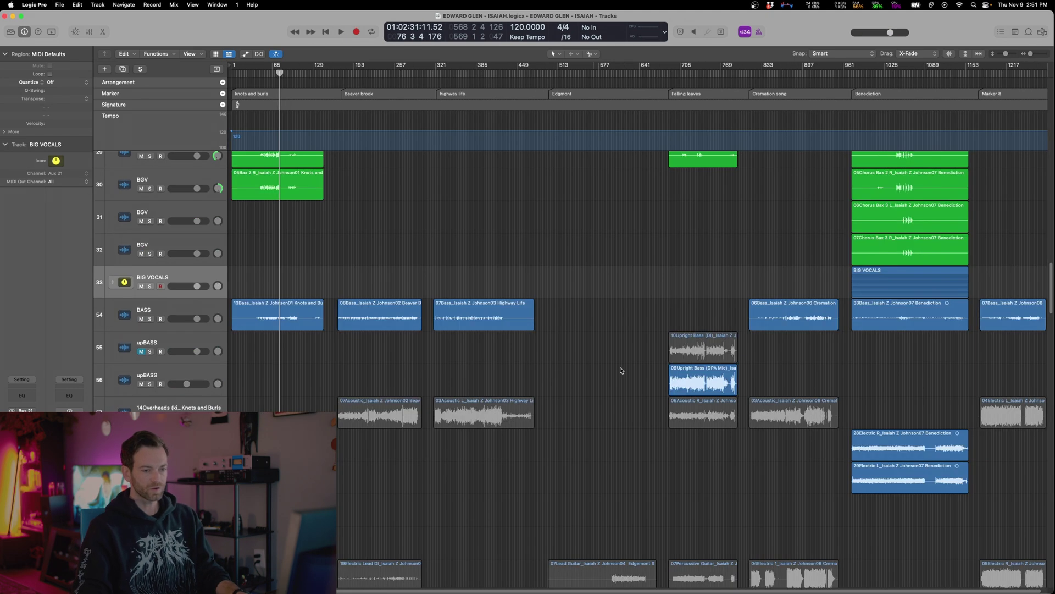
pyautogui.scroll(-1, 621, 371)
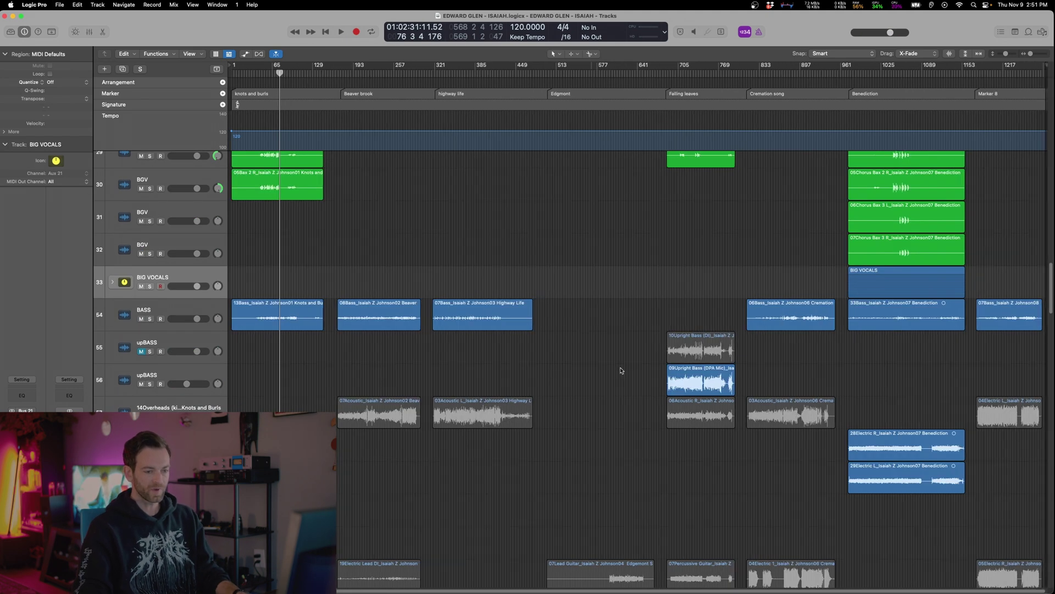
pyautogui.scroll(-10, 504, 363)
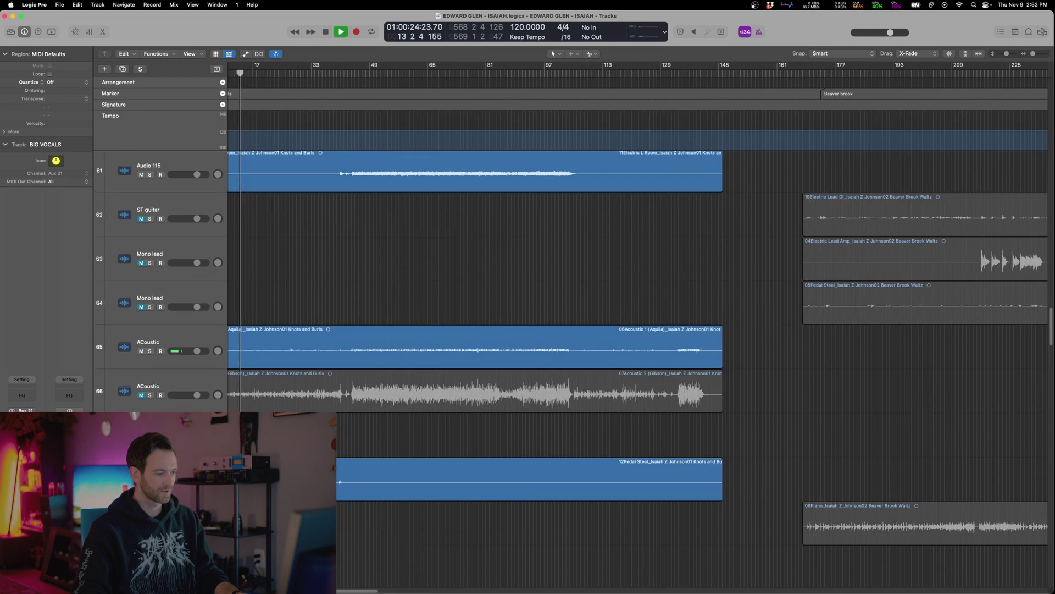
pyautogui.click(149, 474)
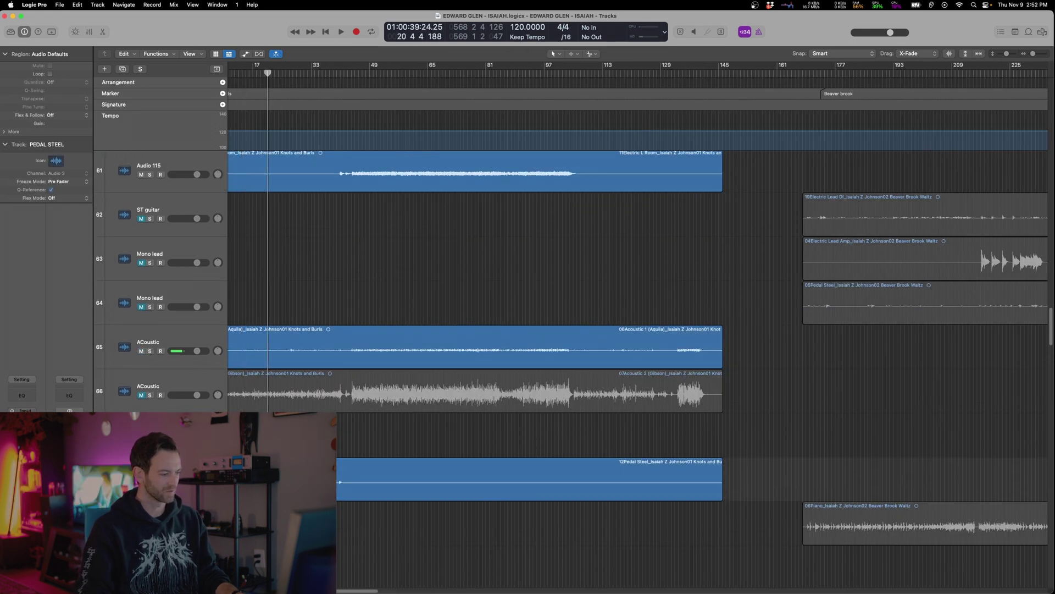
pyautogui.press('space')
pyautogui.click(286, 479)
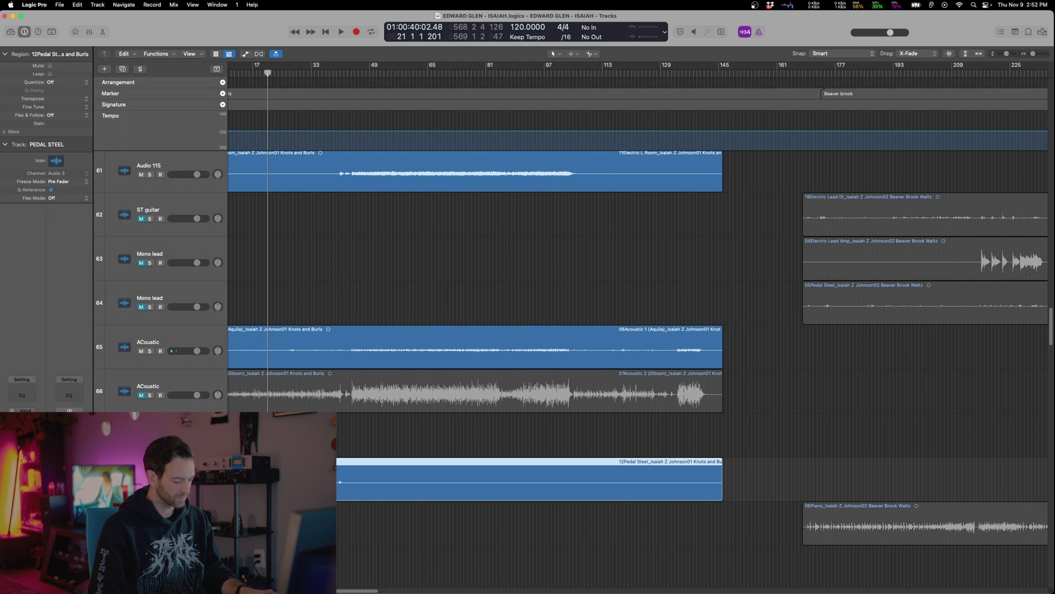
pyautogui.hotkey('ctrl', 'n')
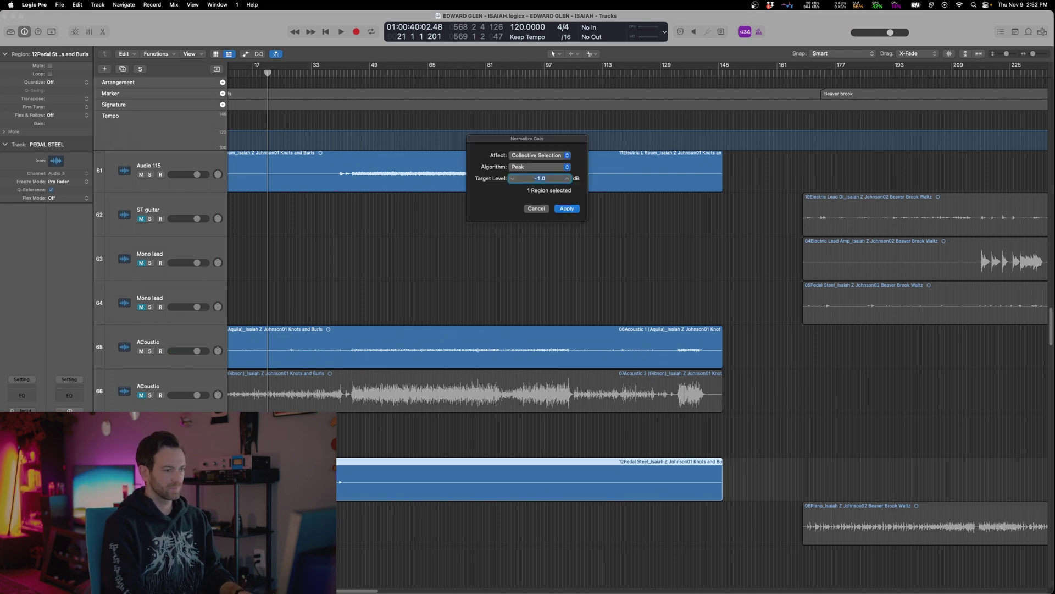
pyautogui.press('Return')
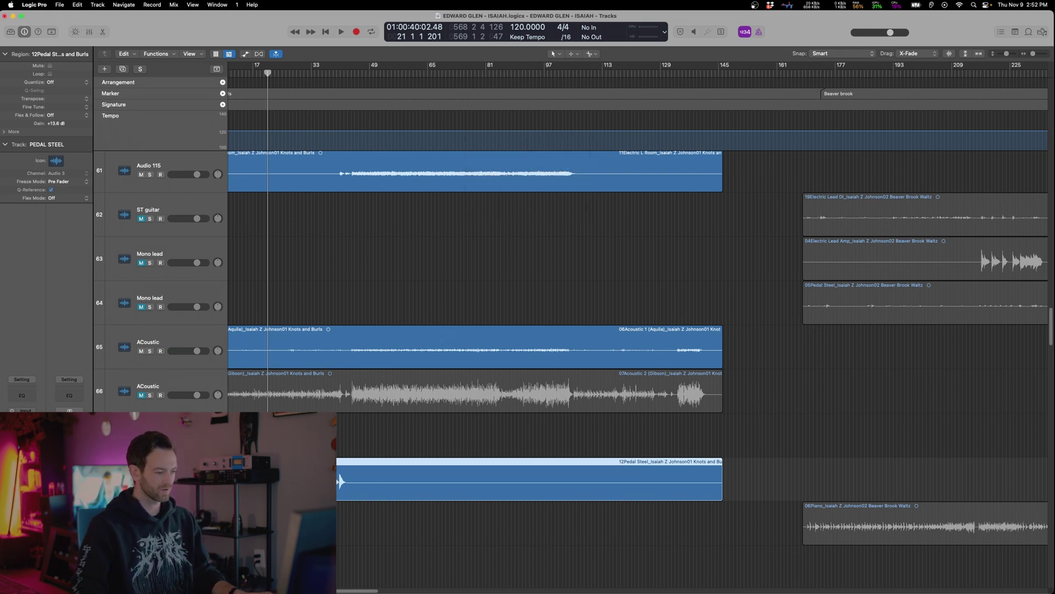
# Play the normalized pedal steel in the knots and burls mix and loop bars 21 to 28
pyautogui.press('super+Right')
pyautogui.hscroll(-3, 638, 352)
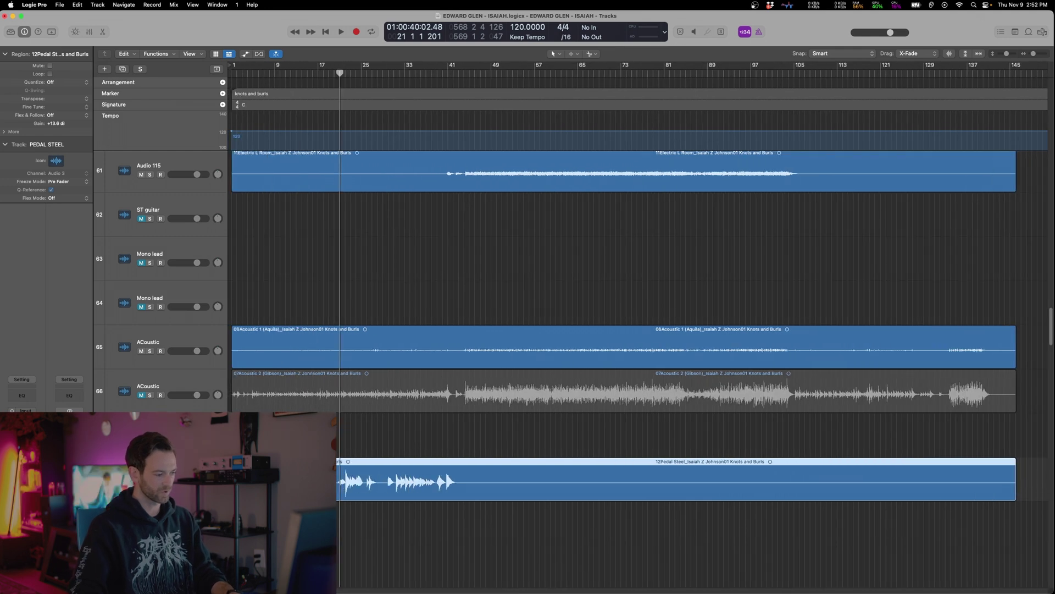
pyautogui.press('space')
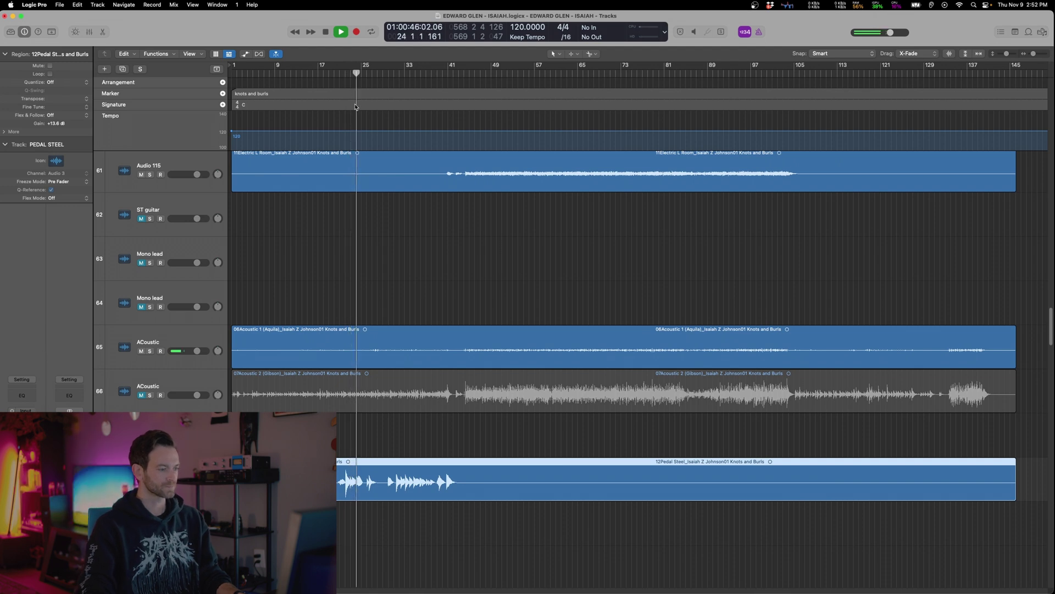
pyautogui.scroll(3, 355, 107)
pyautogui.moveTo(301, 67); pyautogui.dragTo(422, 80)
pyautogui.scroll(15, 368, 275)
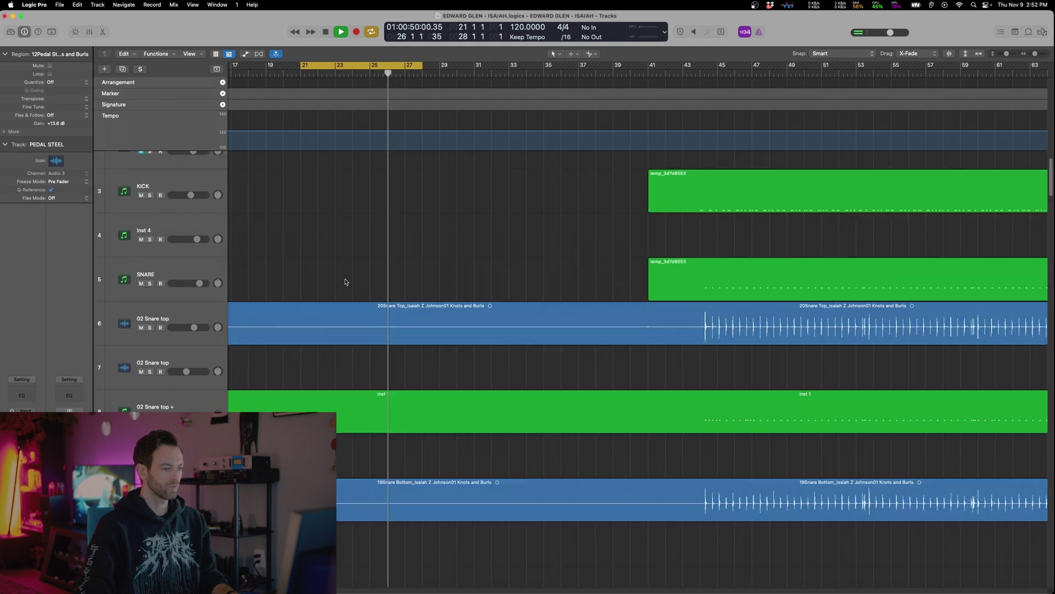
pyautogui.scroll(-15, 345, 282)
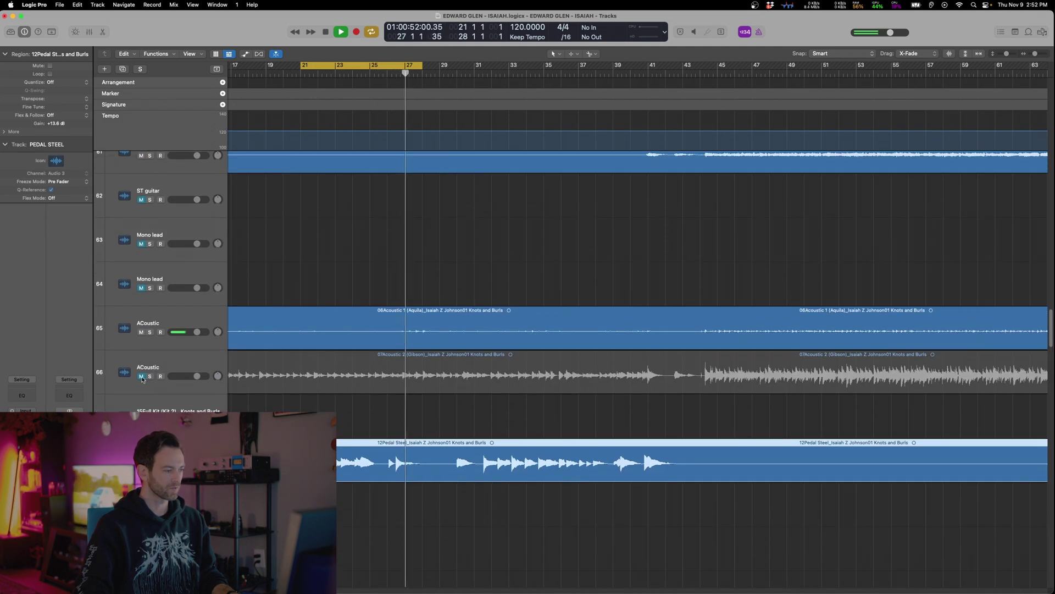
# Unmute the Acoustic 2 (Gibson) track and briefly audition it in solo
pyautogui.click(331, 360)
pyautogui.press('s')
pyautogui.press('space')
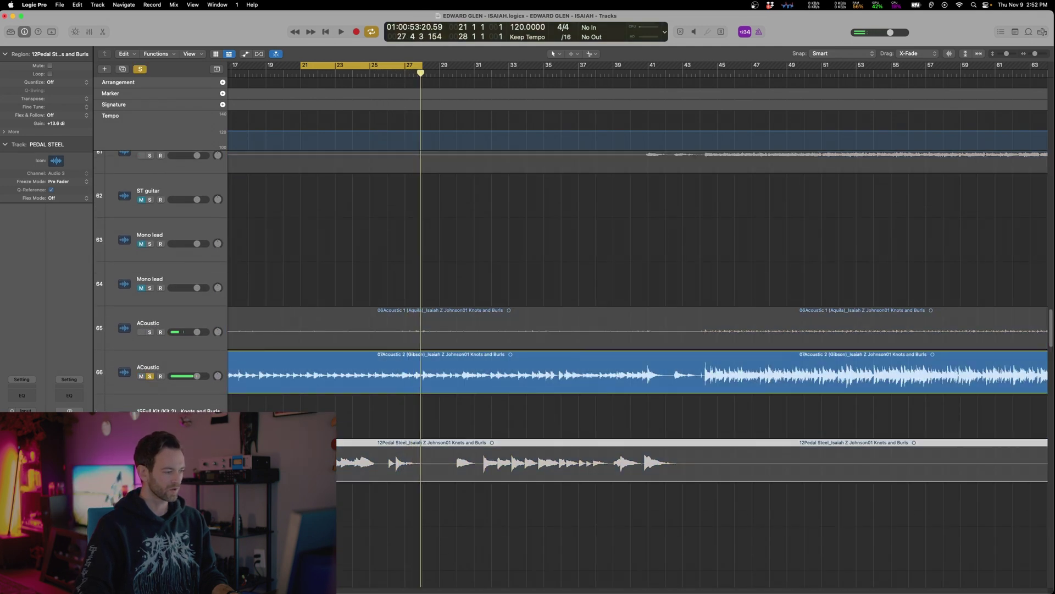
pyautogui.click(160, 377)
pyautogui.press('s')
# Mute the pedal steel region in knots and burls
pyautogui.press('super+a')
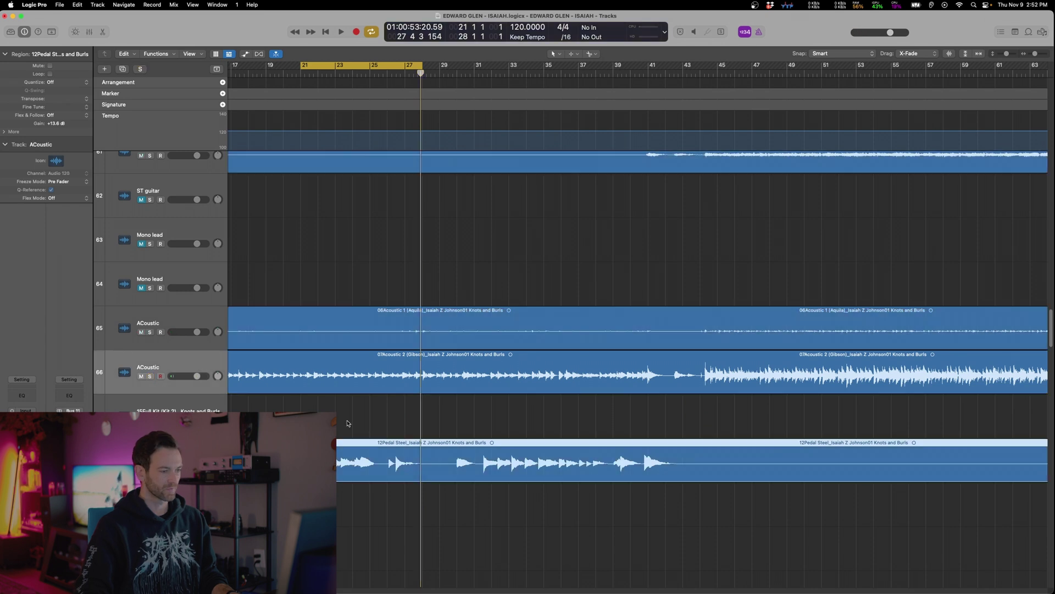
pyautogui.press('super+Left')
pyautogui.press('x')
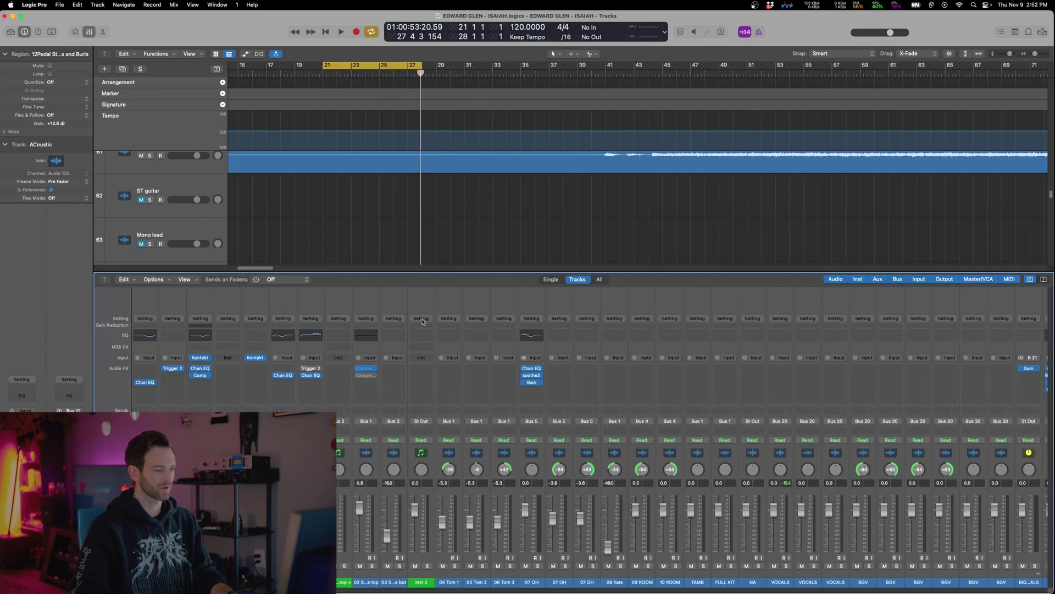
pyautogui.press('x')
pyautogui.hotkey('ctrl', 'm')
pyautogui.press('super+Left')
pyautogui.press('super+Left')
pyautogui.press('super+Left')
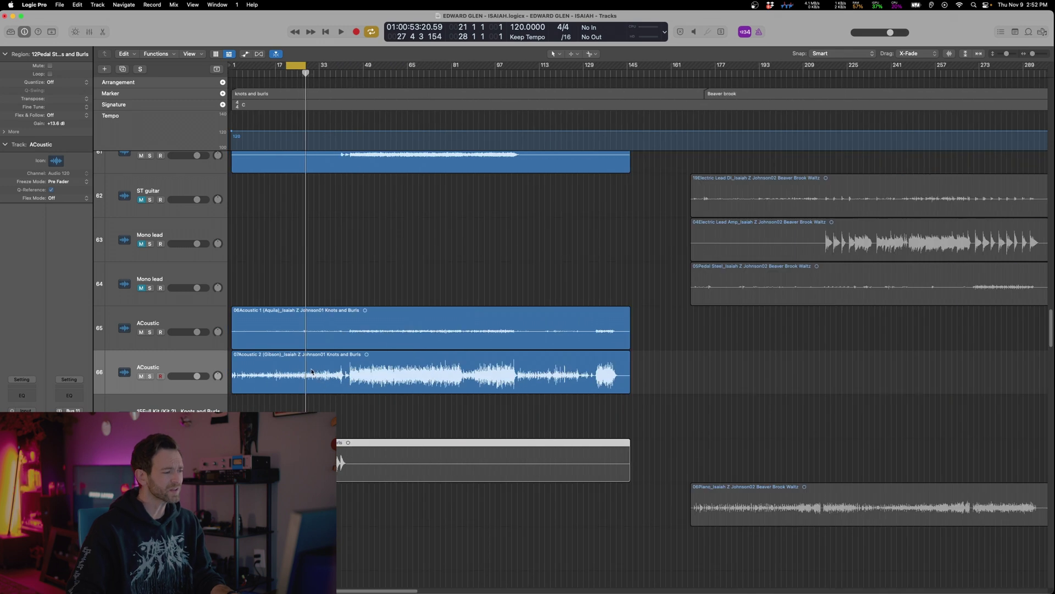
# Solo the Gibson acoustic, turn off the loop, and audition it around bars 47 to 50 of knots and burls
pyautogui.click(182, 369)
pyautogui.press('space')
pyautogui.press('s')
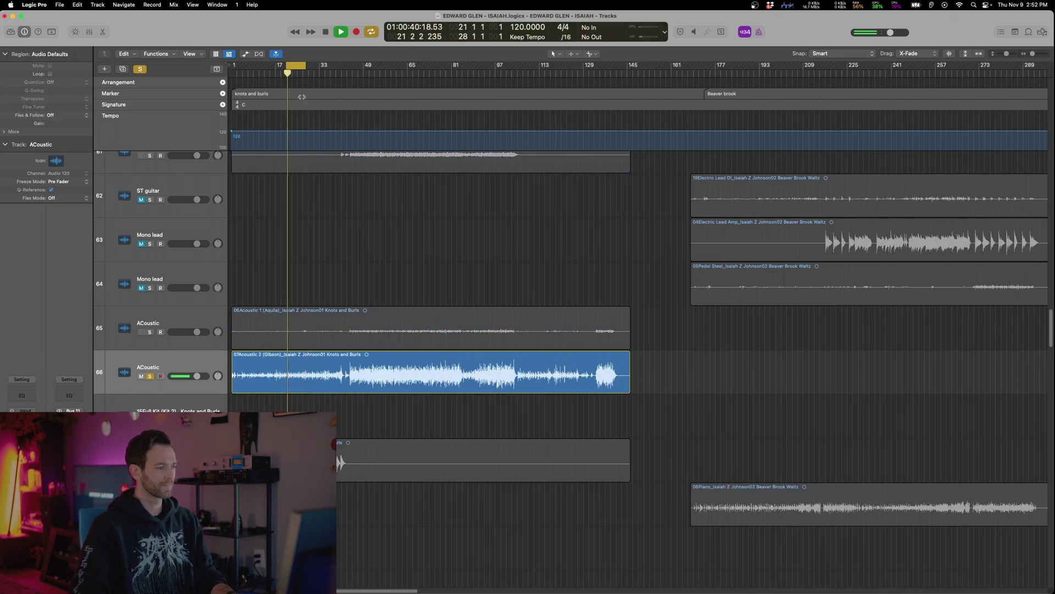
pyautogui.press('c')
pyautogui.keyDown('shift'); pyautogui.click(354, 232); pyautogui.keyUp('shift')
pyautogui.scroll(1, 240, 270)
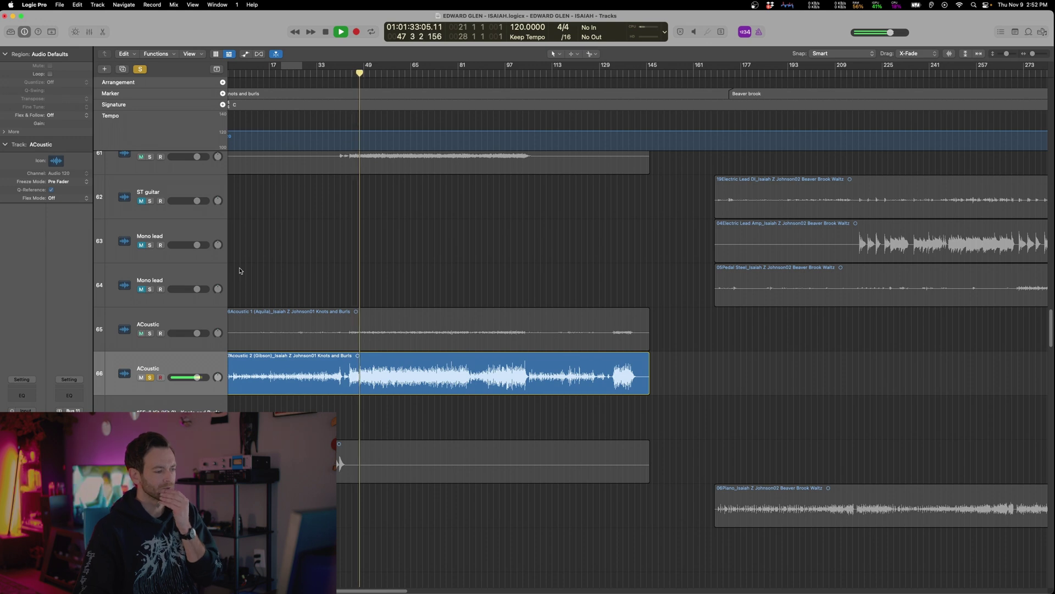
pyautogui.scroll(3, 345, 264)
pyautogui.scroll(4, 345, 267)
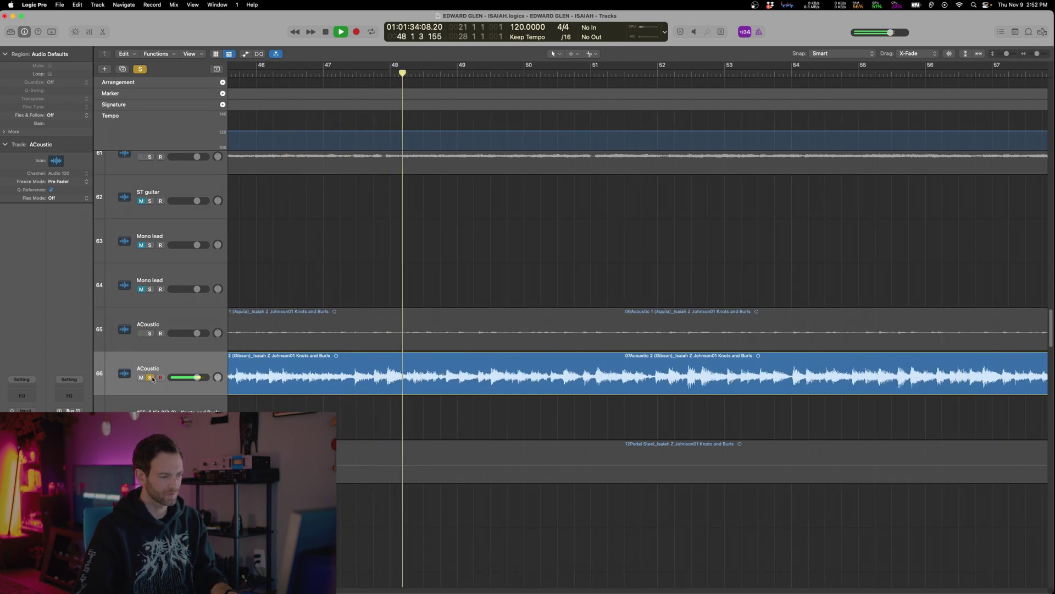
pyautogui.click(394, 283)
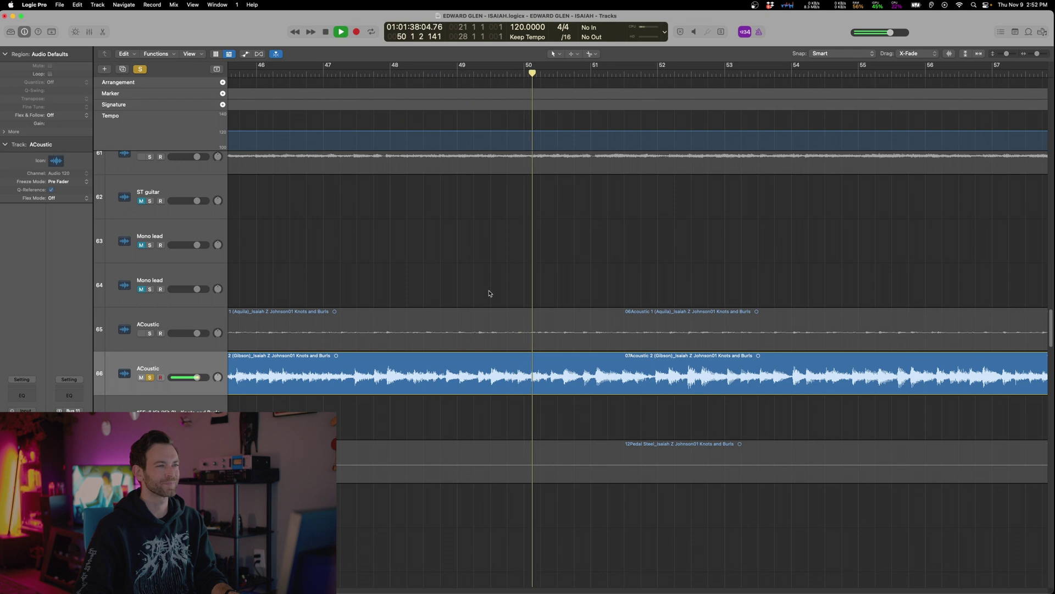
pyautogui.click(482, 285)
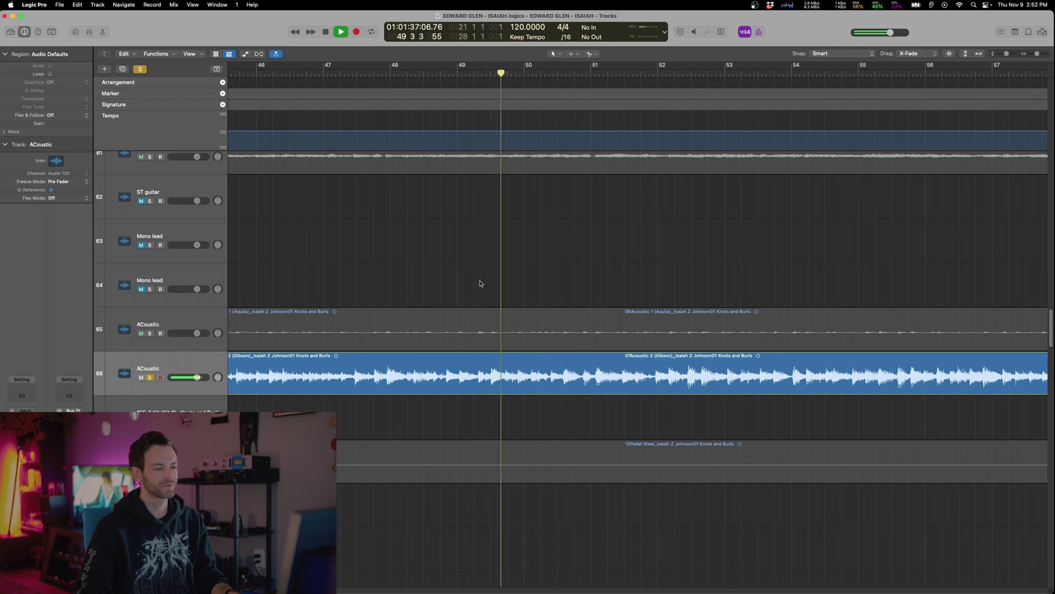
pyautogui.click(457, 279)
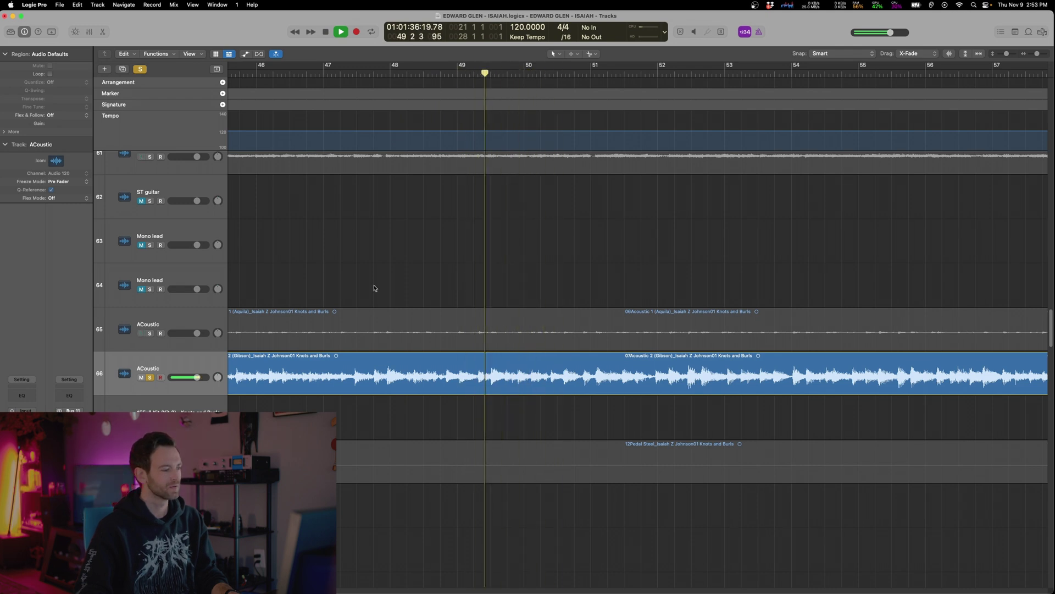
# Switch the solo from the Gibson acoustic to the Aquila acoustic and play it around bar 47 for comparison
pyautogui.click(151, 333)
pyautogui.press('space')
pyautogui.click(150, 377)
pyautogui.press('space')
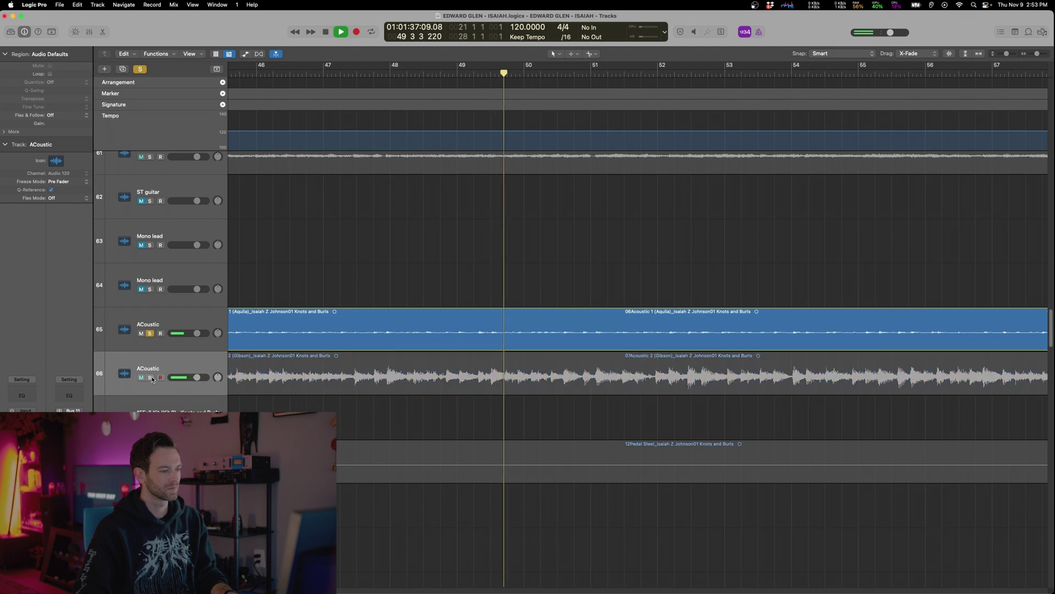
pyautogui.click(358, 266)
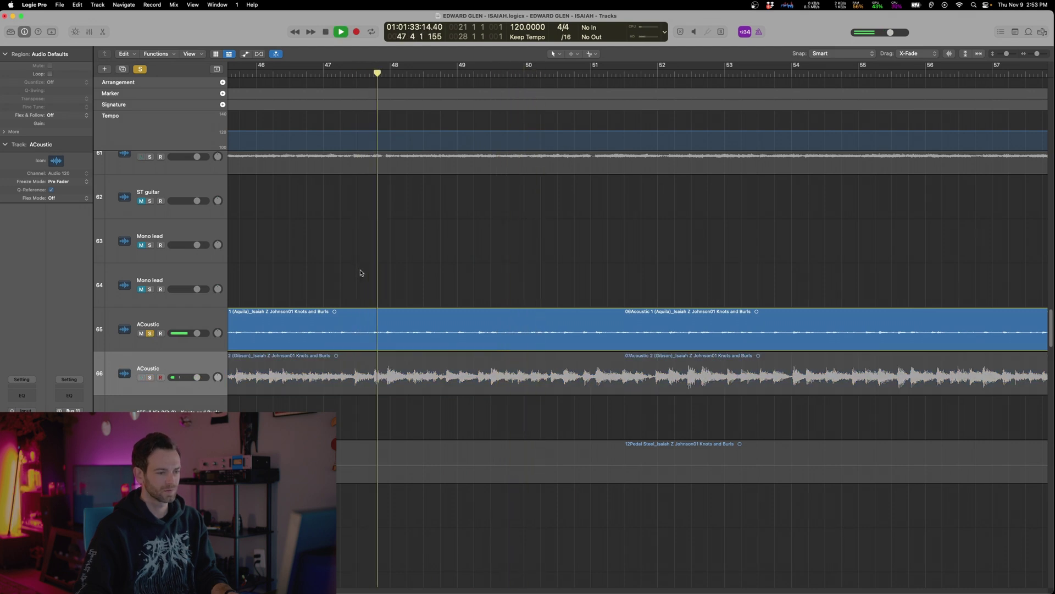
# Normalize the Acoustic 1 (Aquila) region to a -1.0 dB peak and play both acoustics soloed together
pyautogui.hotkey('ctrl', 'n')
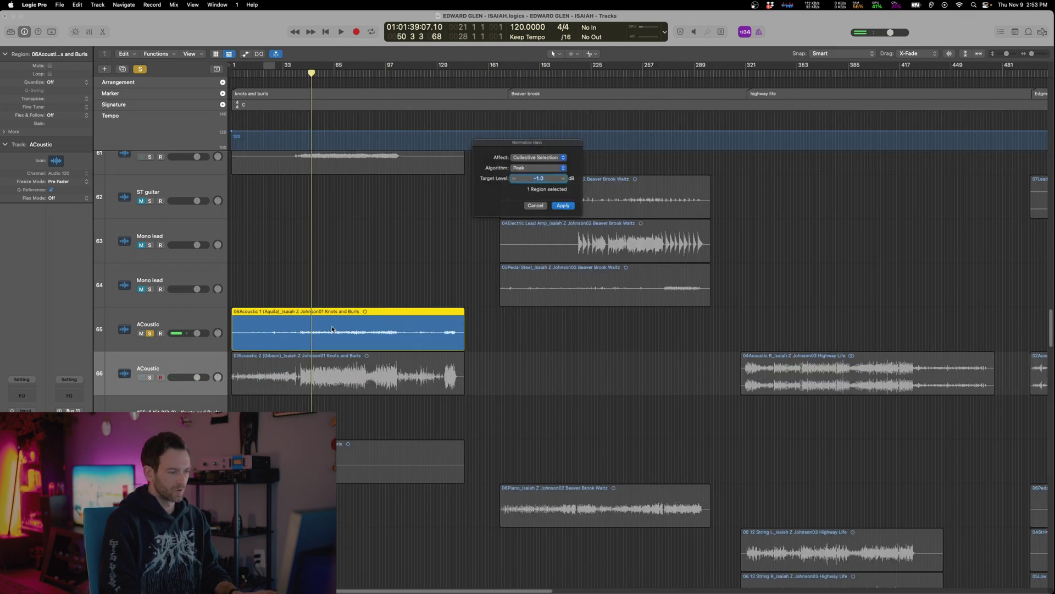
pyautogui.press('Return')
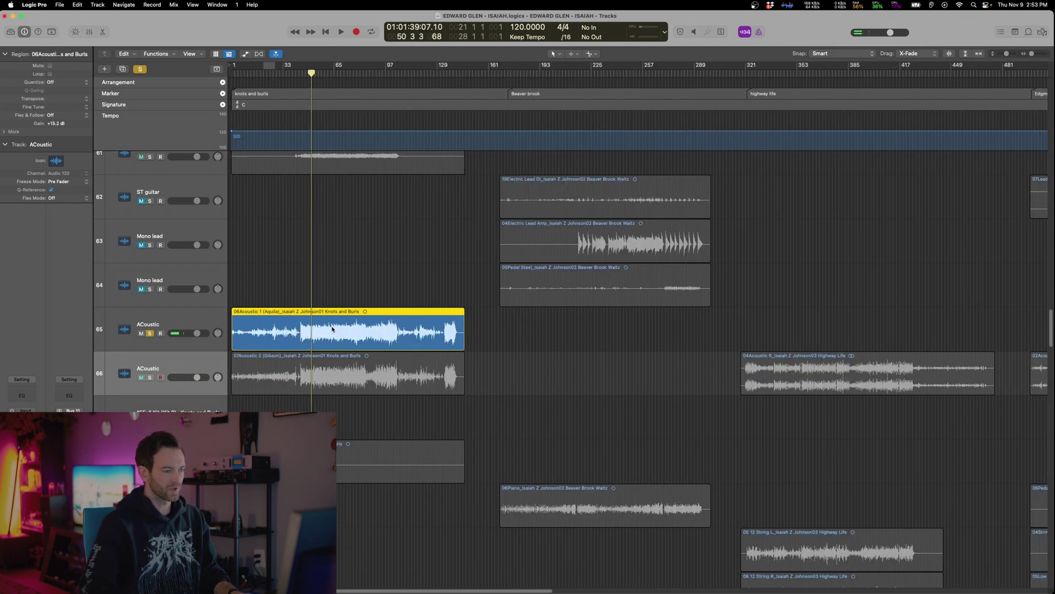
pyautogui.press('space')
pyautogui.click(150, 378)
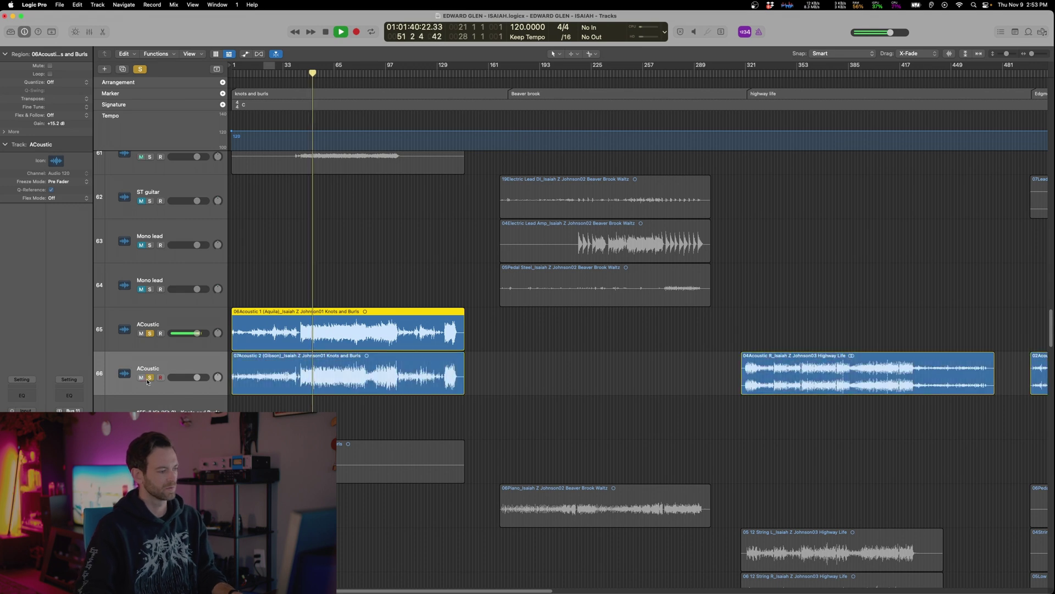
pyautogui.click(160, 377)
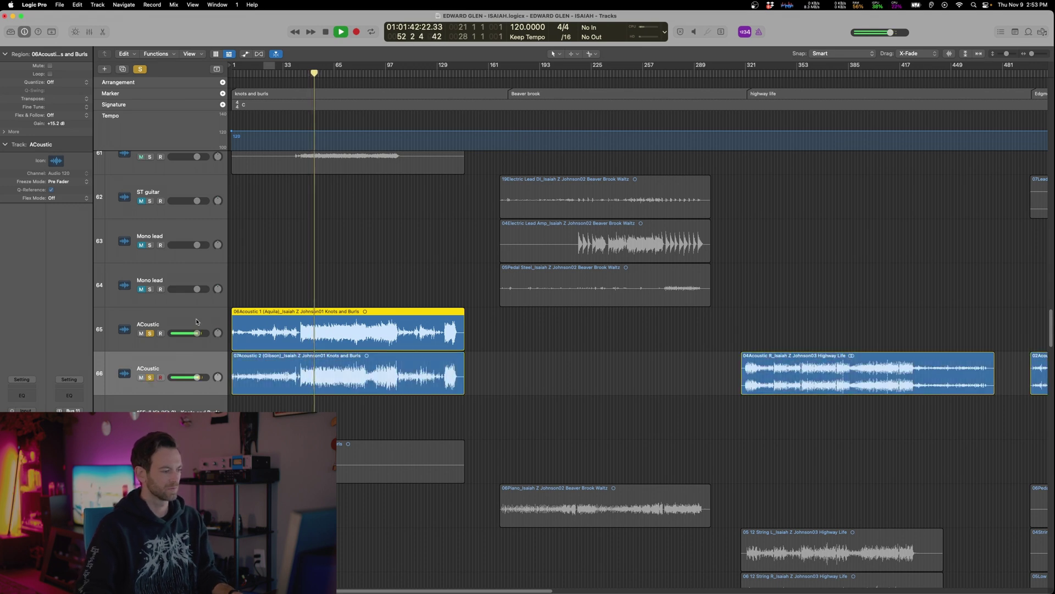
# Try panning the two acoustic tracks to opposite sides, with the Gibson at +63, and reset both to centre
pyautogui.click(197, 322)
pyautogui.moveTo(216, 334); pyautogui.dragTo(218, 354)
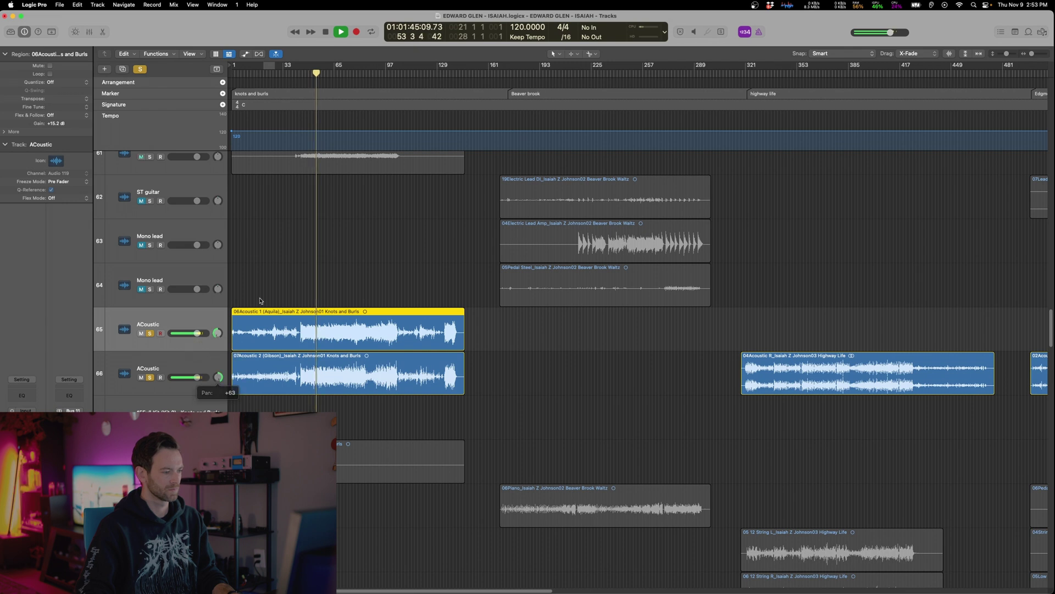
pyautogui.keyDown('alt'); pyautogui.click(218, 377); pyautogui.keyUp('alt')
pyautogui.press('space')
pyautogui.keyDown('alt'); pyautogui.click(219, 333); pyautogui.keyUp('alt')
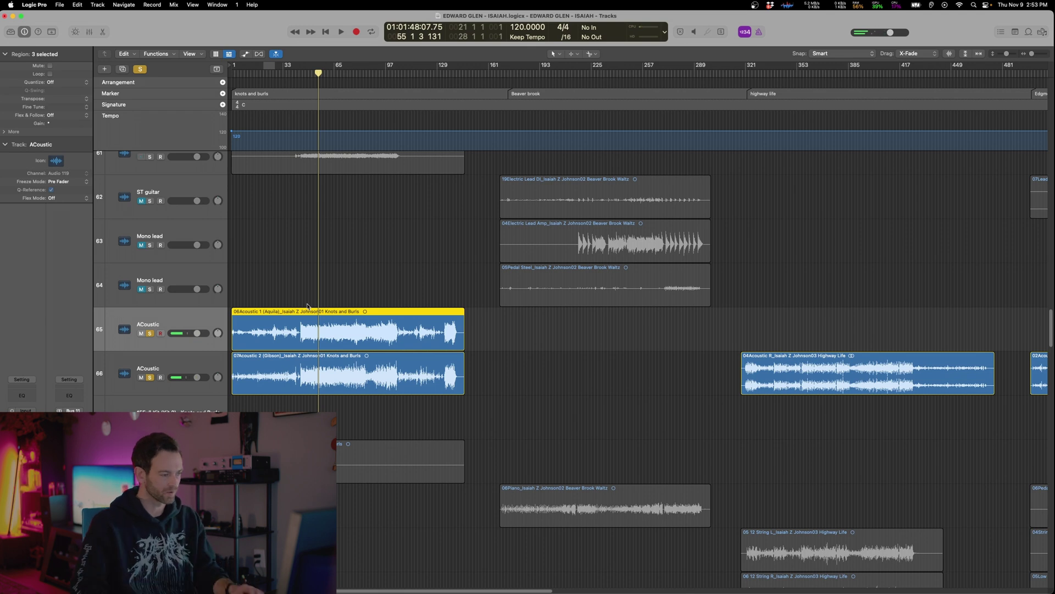
# Pan the Aquila acoustic slightly left and the Gibson acoustic slightly right, and play both soloed from around bar 55
pyautogui.press('super+Right')
pyautogui.press('super+Right')
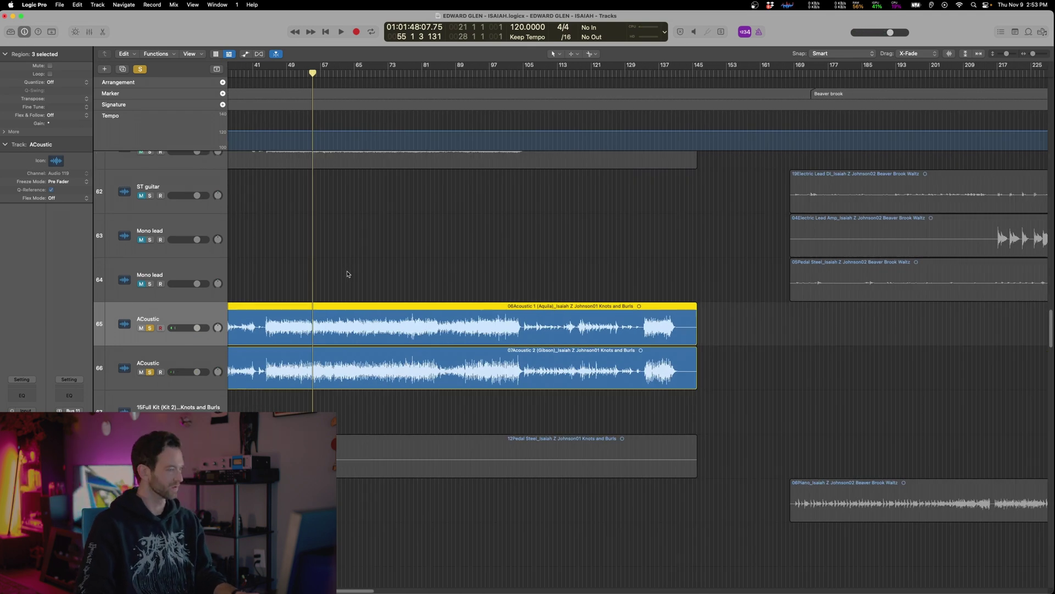
pyautogui.press('super+Right')
pyautogui.press('super+Right')
pyautogui.click(357, 279)
pyautogui.press('super+Down')
pyautogui.moveTo(217, 315); pyautogui.dragTo(219, 325)
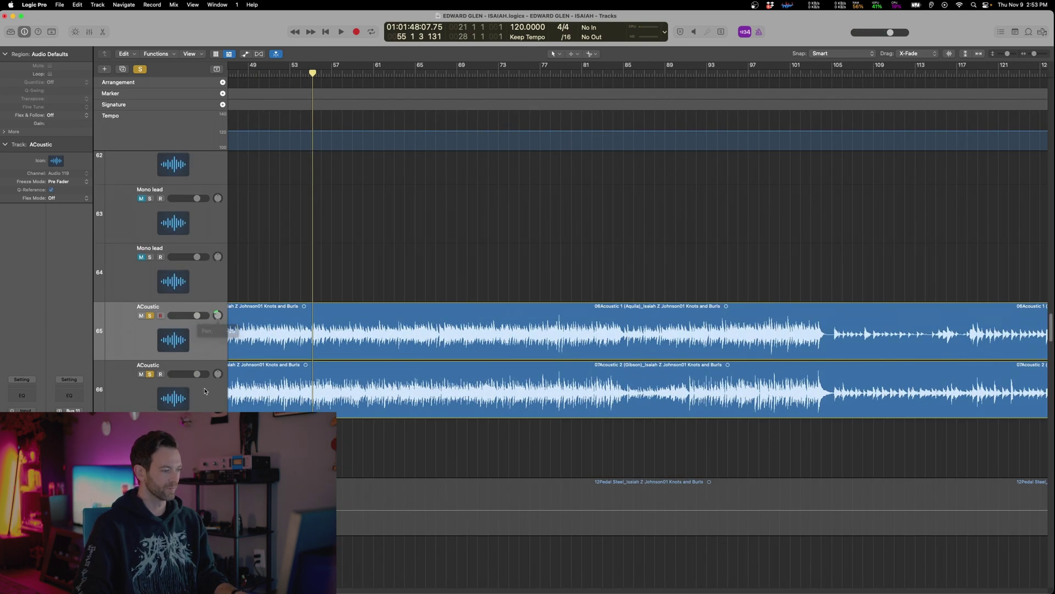
pyautogui.moveTo(218, 374); pyautogui.dragTo(218, 371)
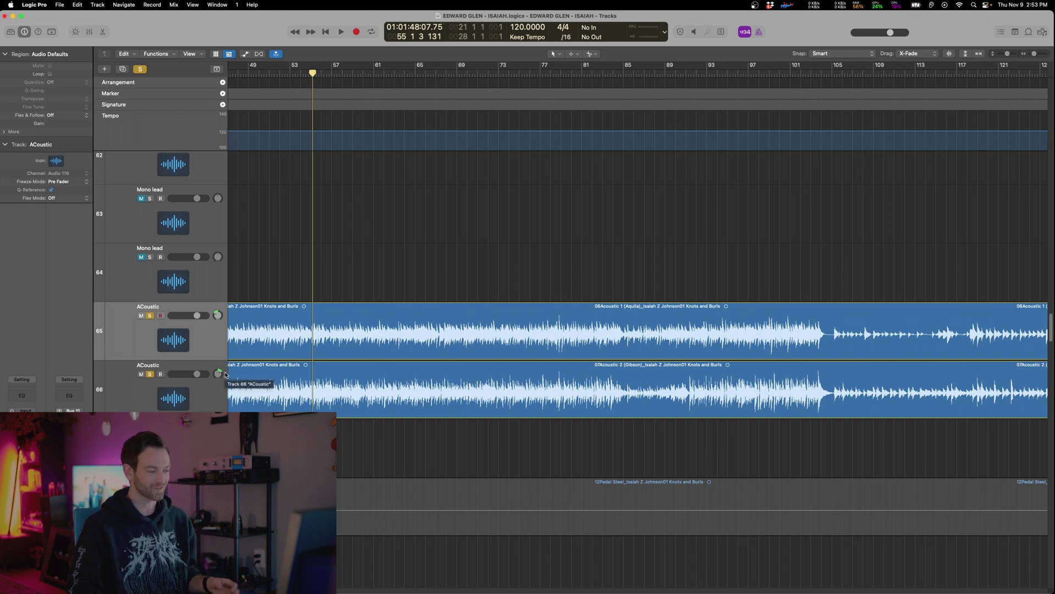
pyautogui.press('space')
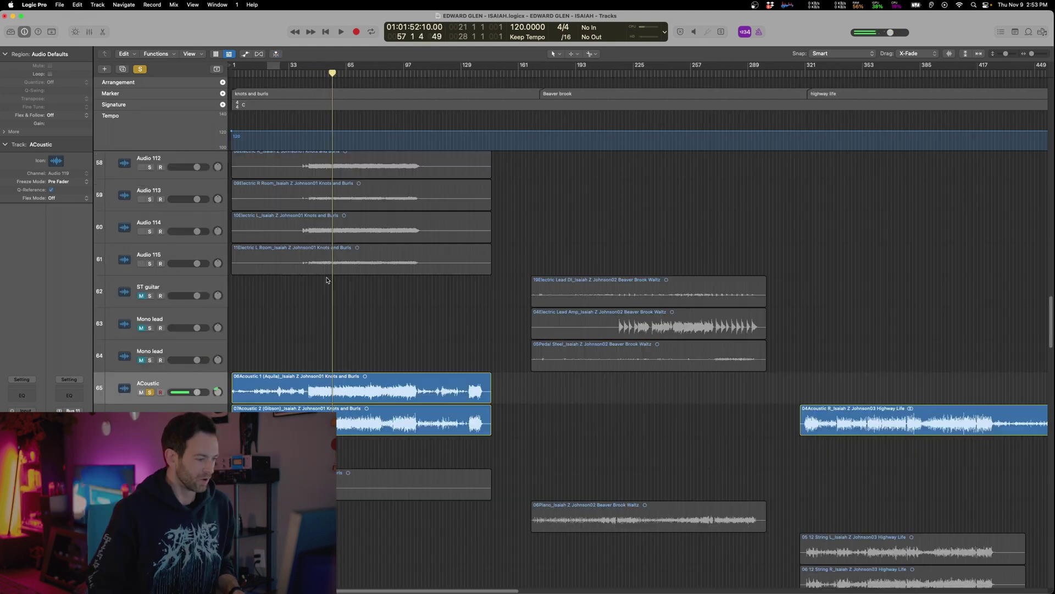
# Unsolo both acoustics to play them in the full mix around bar 57, and solo the Aquila acoustic again
pyautogui.scroll(-5, 312, 288)
pyautogui.scroll(5, 296, 295)
pyautogui.click(150, 372)
pyautogui.click(150, 402)
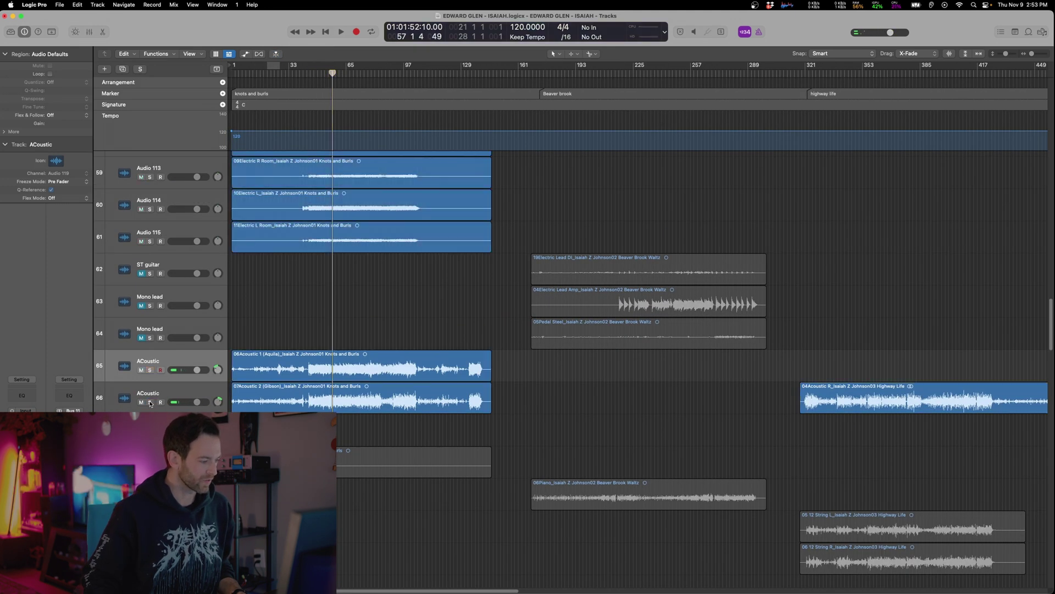
pyautogui.scroll(3, 374, 303)
pyautogui.scroll(-3, 389, 320)
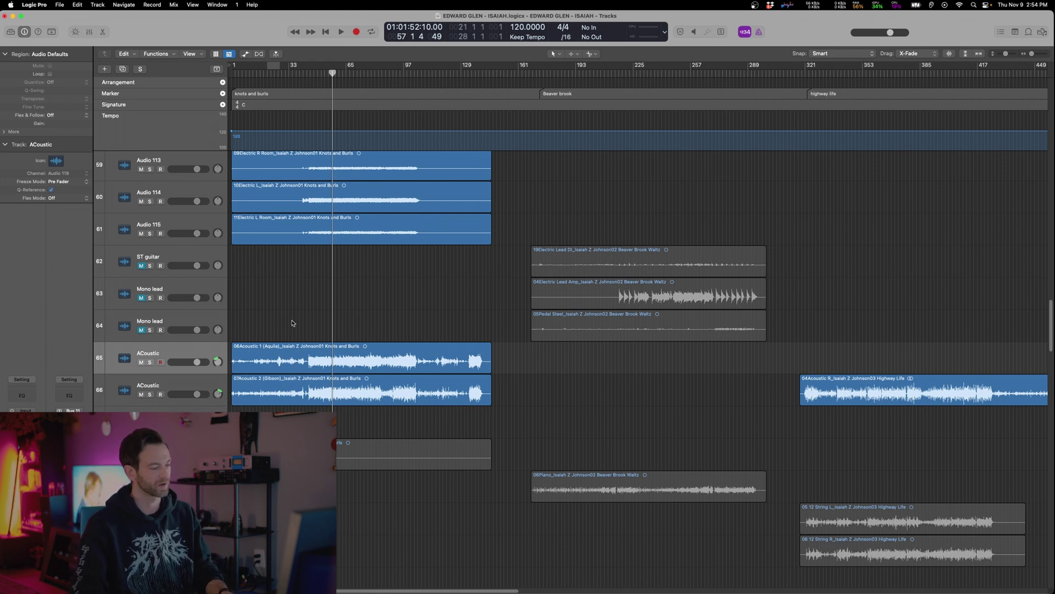
pyautogui.press('space')
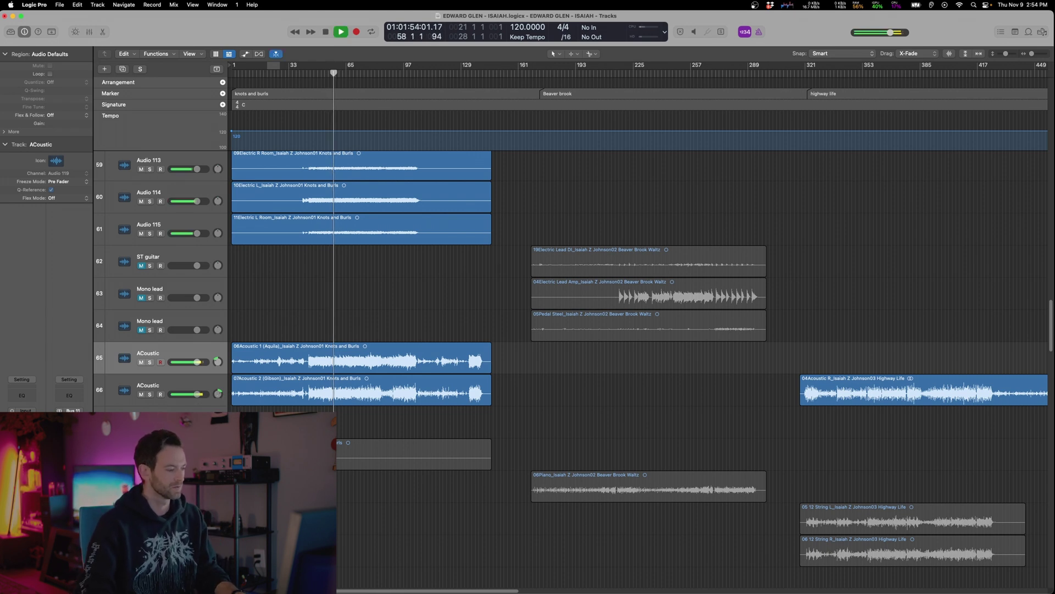
pyautogui.press('space')
pyautogui.press('s')
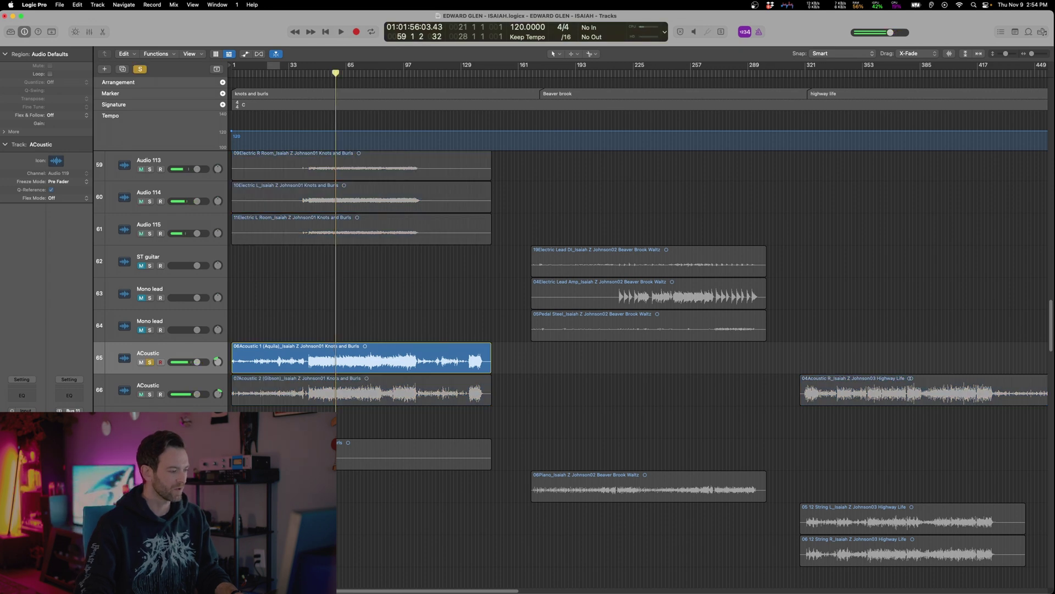
pyautogui.click(22, 398)
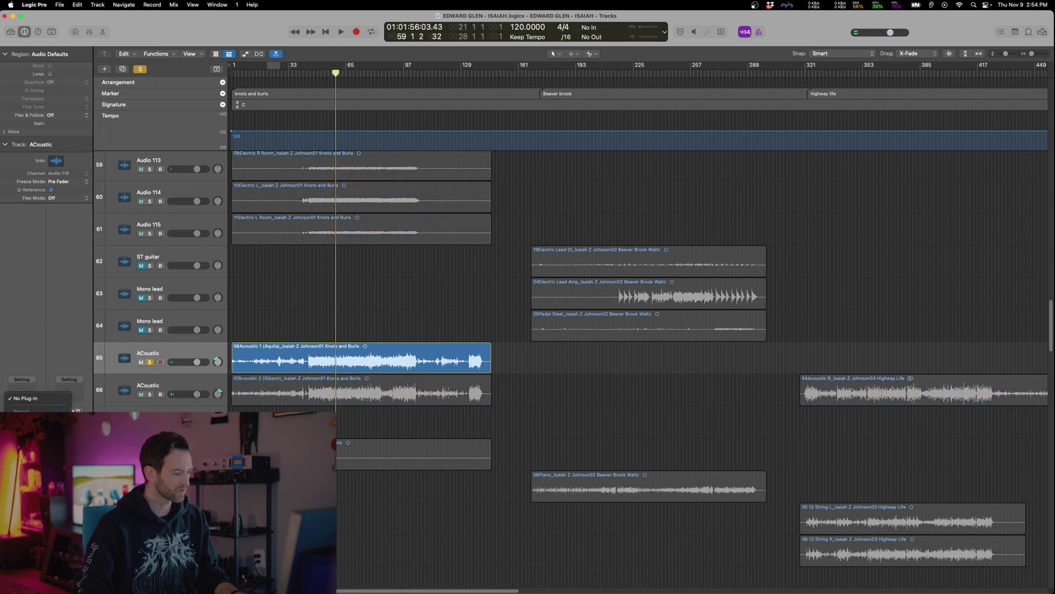
pyautogui.moveTo(99, 418)
pyautogui.moveTo(177, 351)
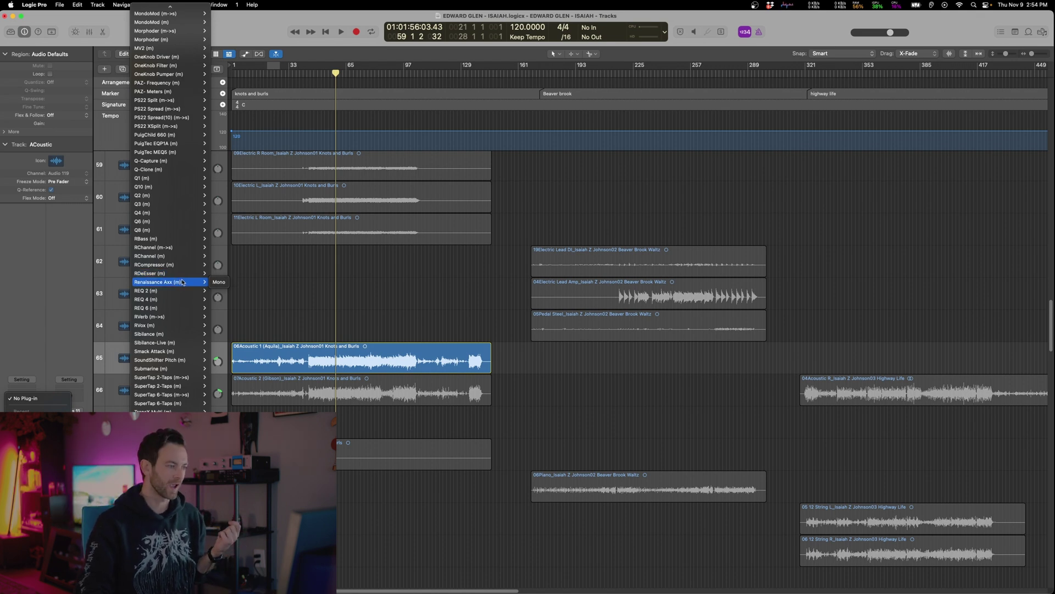
pyautogui.click(254, 308)
# Compare the Aquila acoustic in the full mix and soloed while playing from around bar 59
pyautogui.press('space')
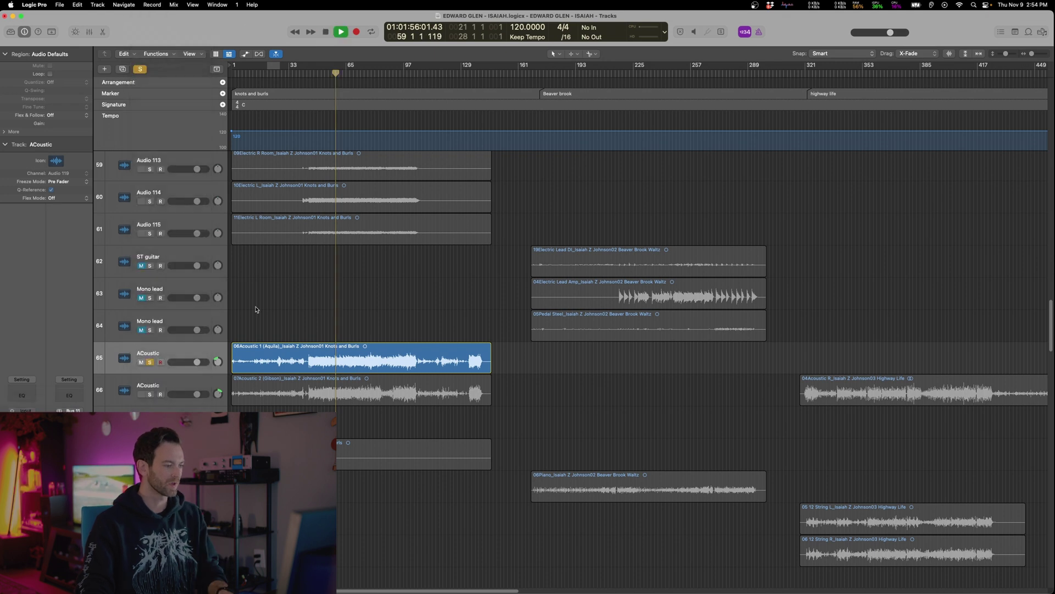
pyautogui.click(150, 362)
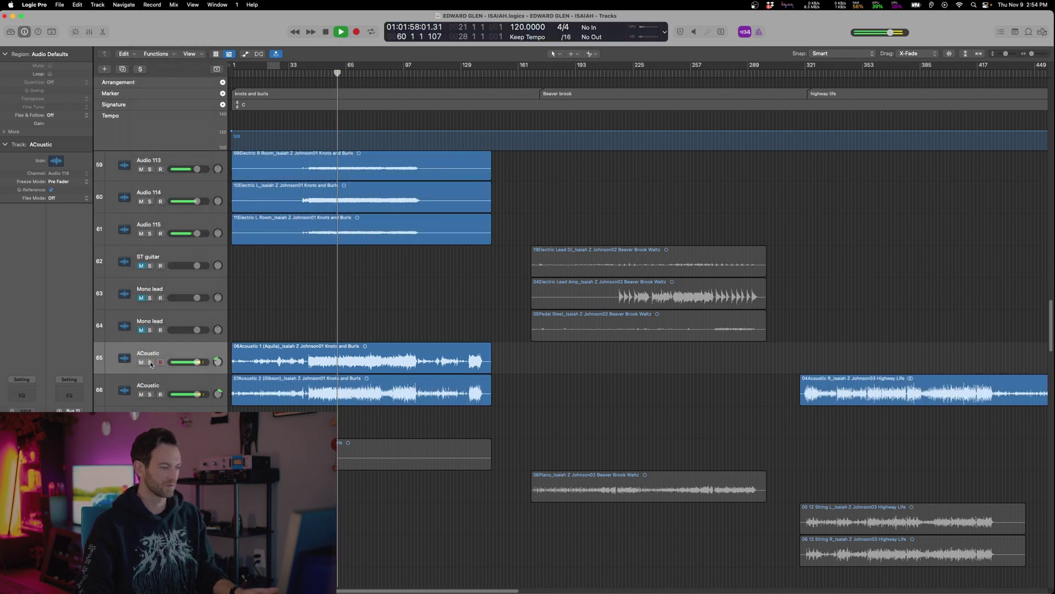
pyautogui.click(150, 362)
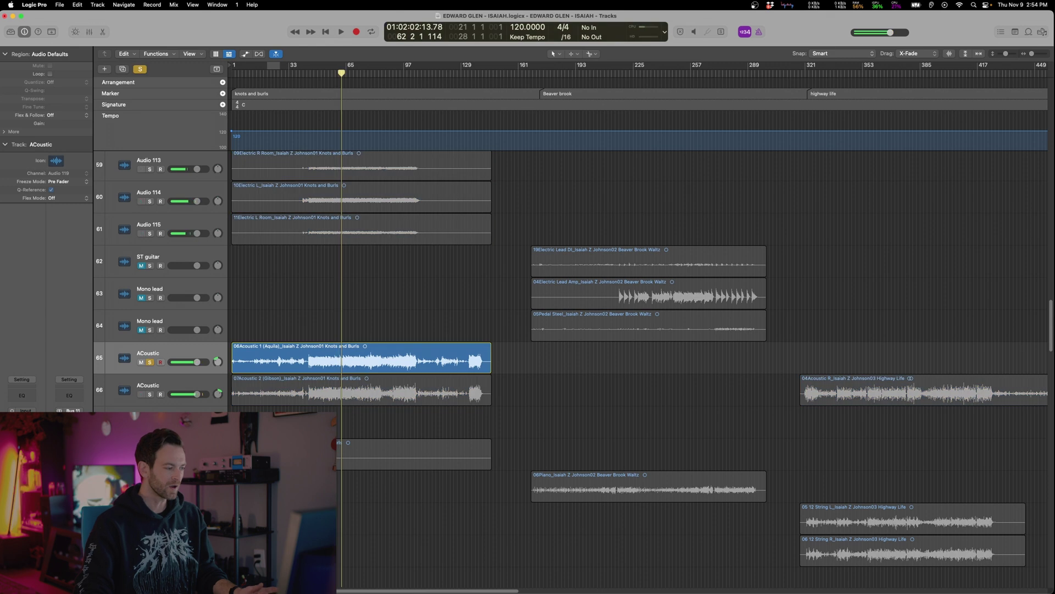
# Insert a mono RCompressor on the Aquila acoustic with threshold -15.3, ratio 2.69, attack 76.5, release 41.5 and manual release mode
pyautogui.click(22, 426)
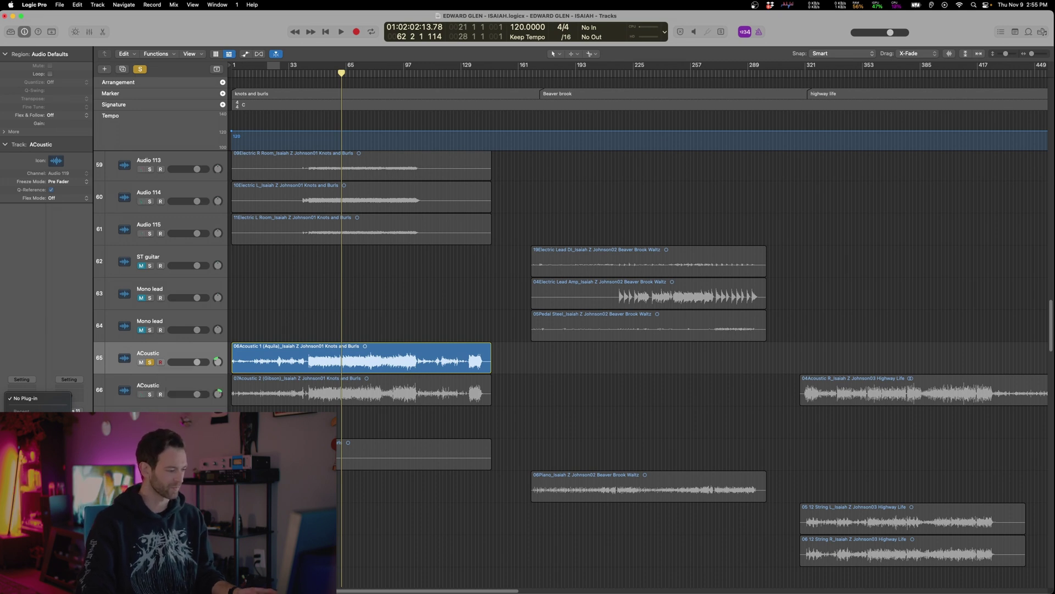
pyautogui.scroll(-10, 170, 220)
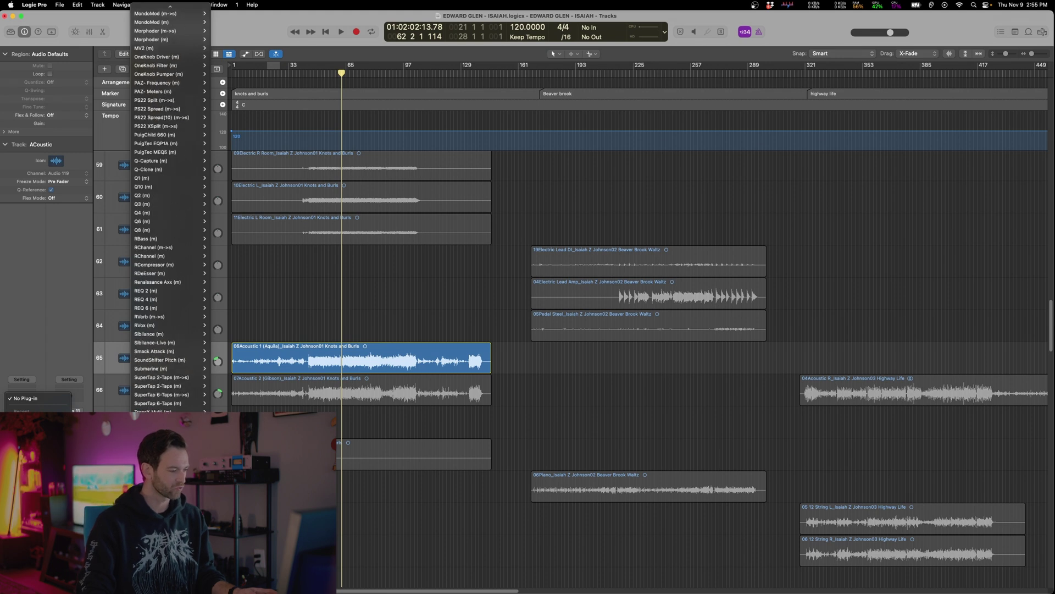
pyautogui.click(218, 264)
pyautogui.press('space')
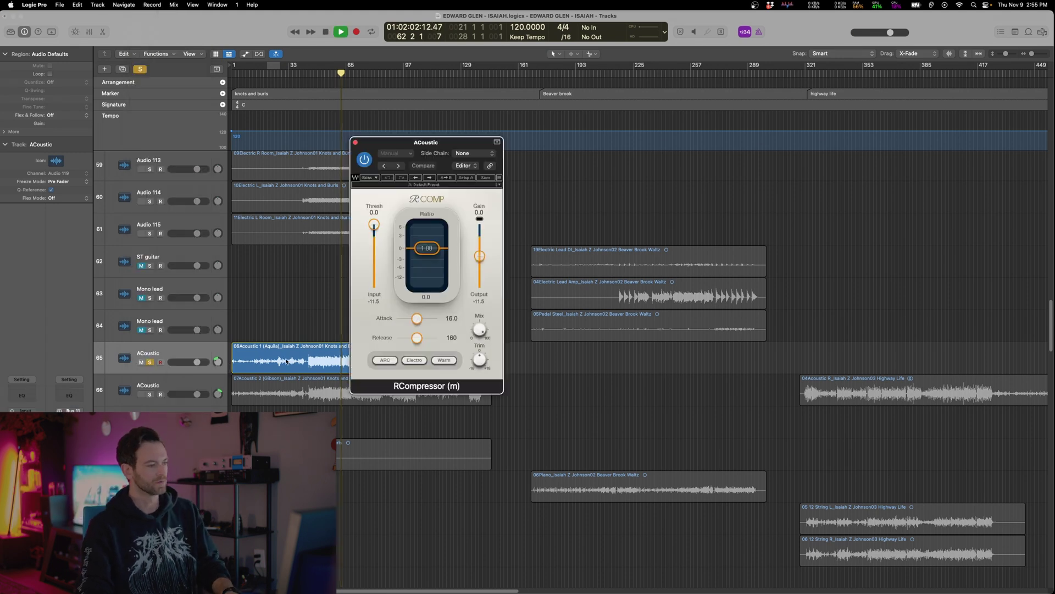
pyautogui.moveTo(374, 224); pyautogui.dragTo(370, 265)
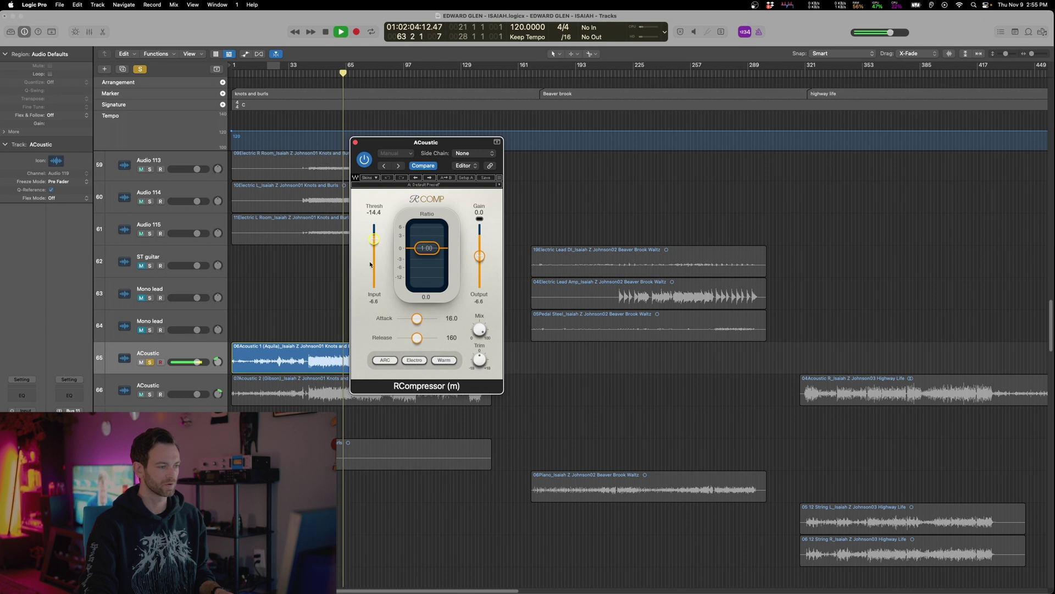
pyautogui.moveTo(430, 248); pyautogui.dragTo(429, 258)
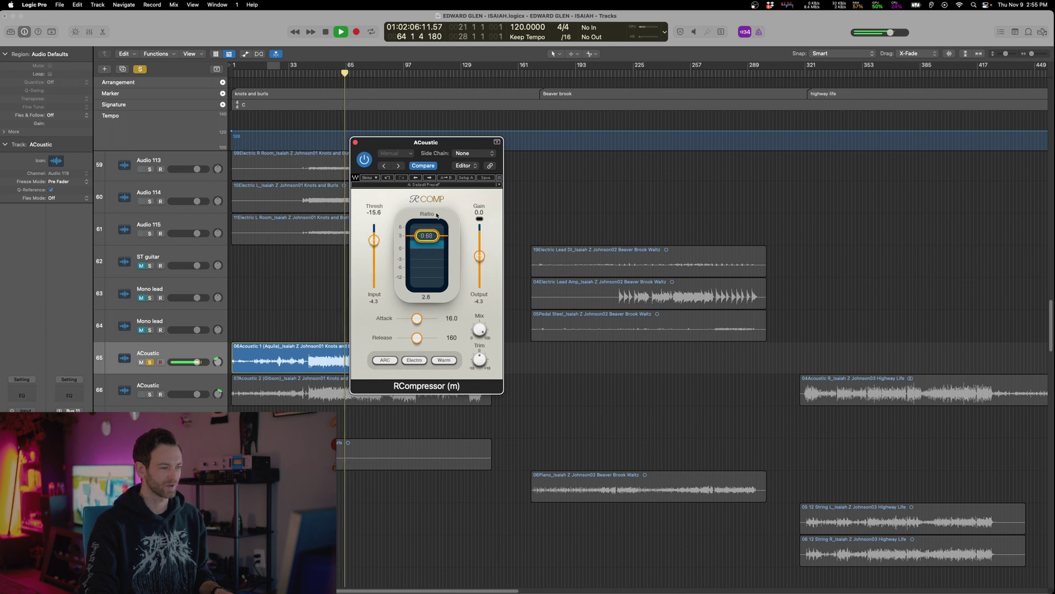
pyautogui.click(445, 361)
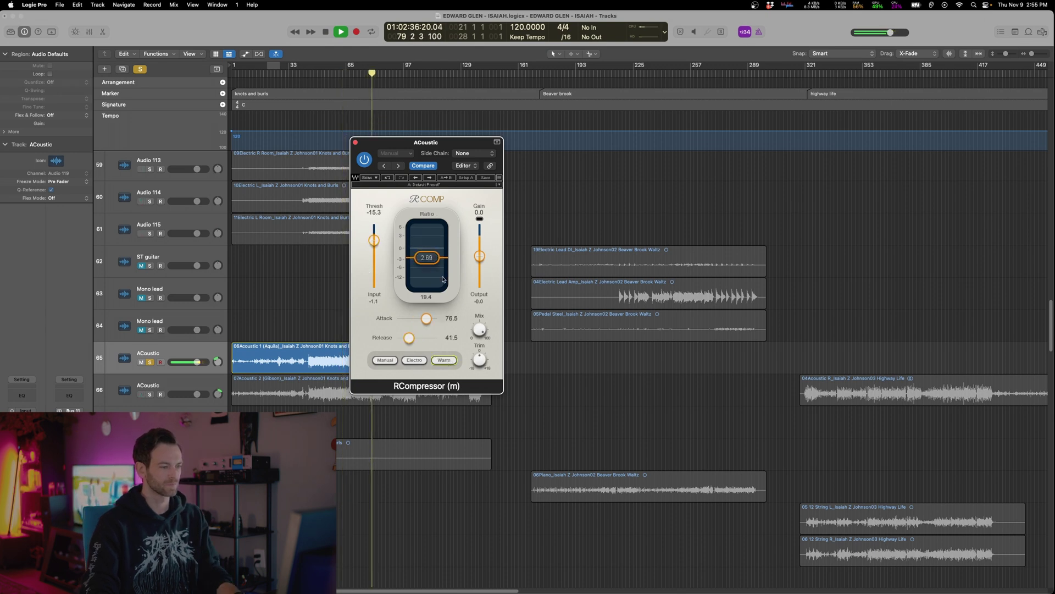
# Raise the RCompressor gain to 2.9 while comparing against the bypassed signal, and switch the compressor back on
pyautogui.click(364, 159)
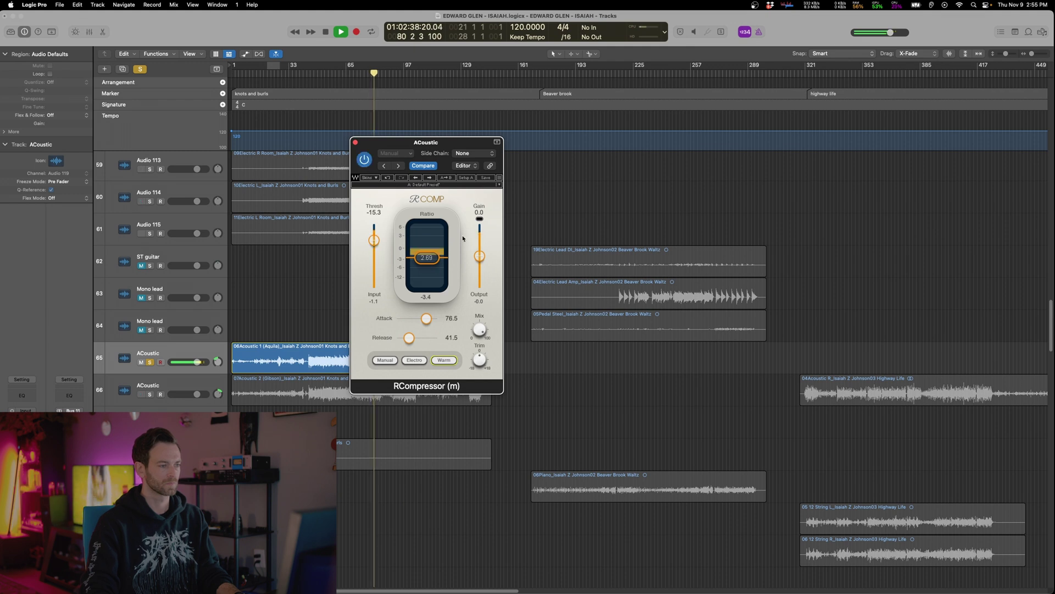
pyautogui.moveTo(479, 256); pyautogui.dragTo(481, 254)
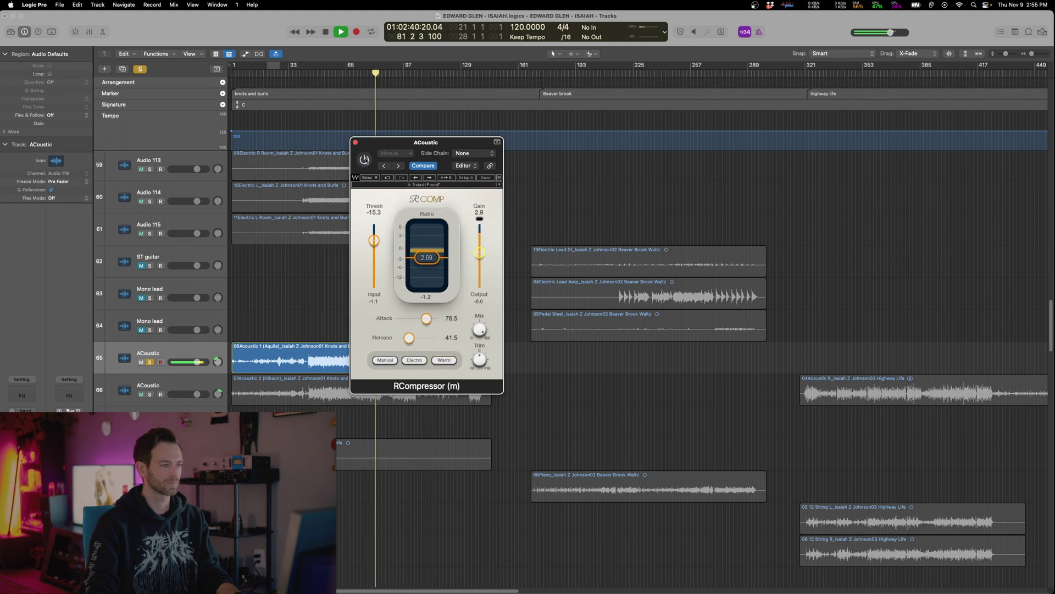
pyautogui.press('space')
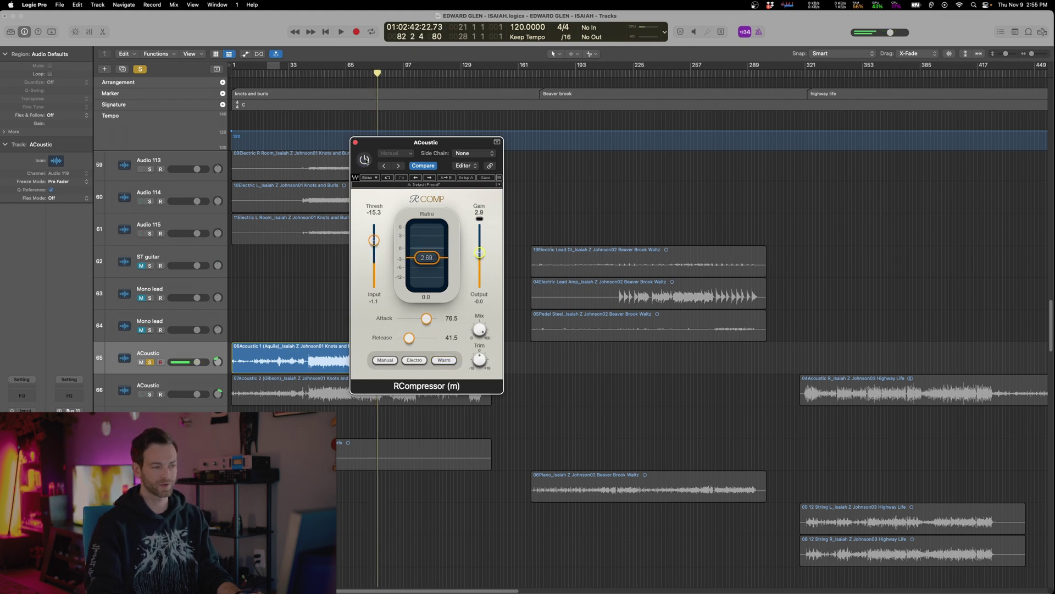
pyautogui.click(365, 159)
# Compare the Aquila acoustic with RCompressor bypassed and active during playback, and set its release to about 43.3
pyautogui.press('space')
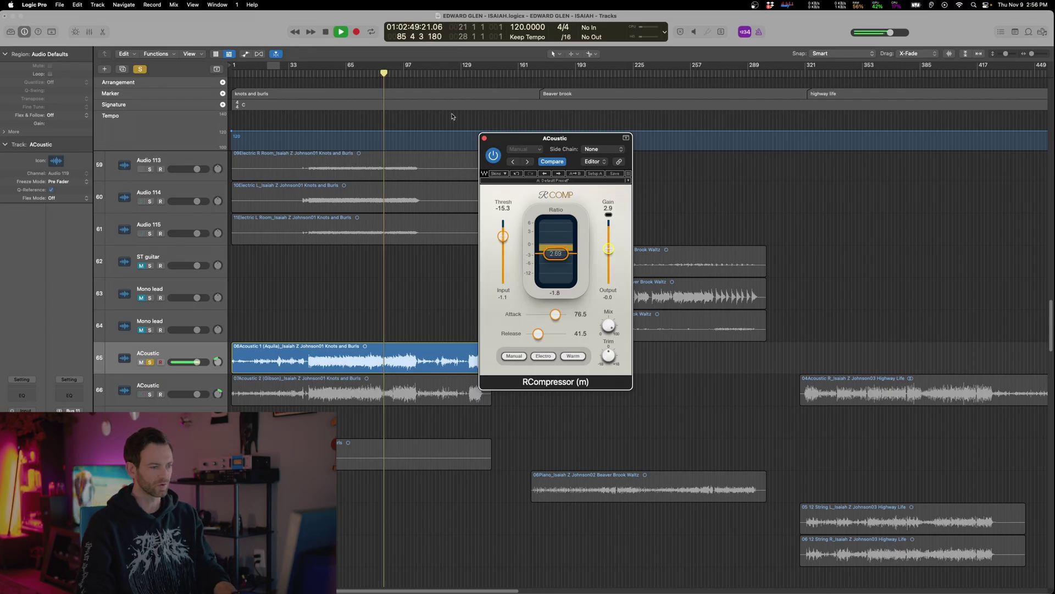
pyautogui.click(493, 156)
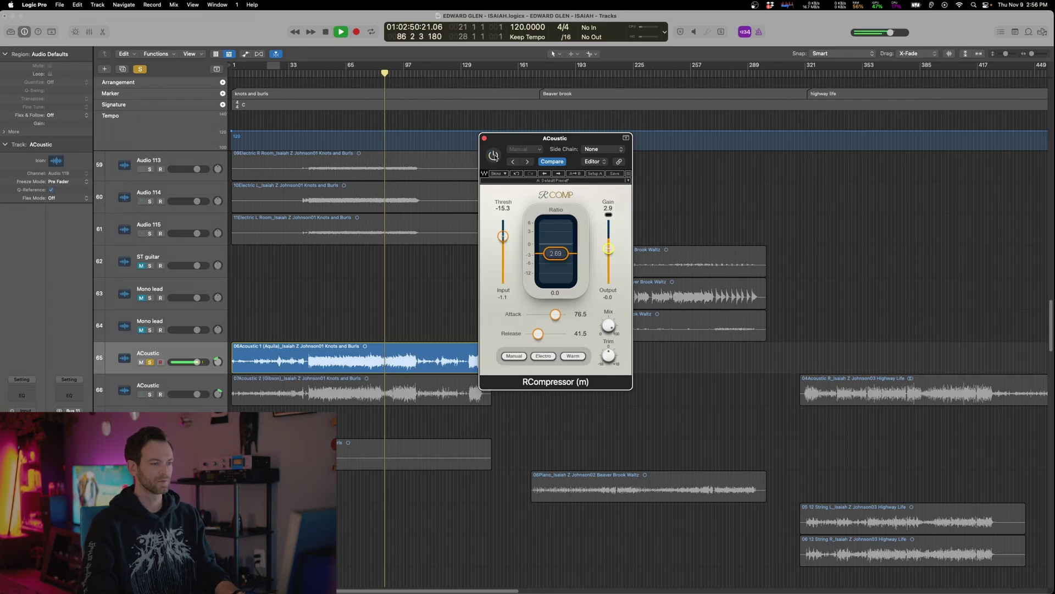
pyautogui.click(494, 155)
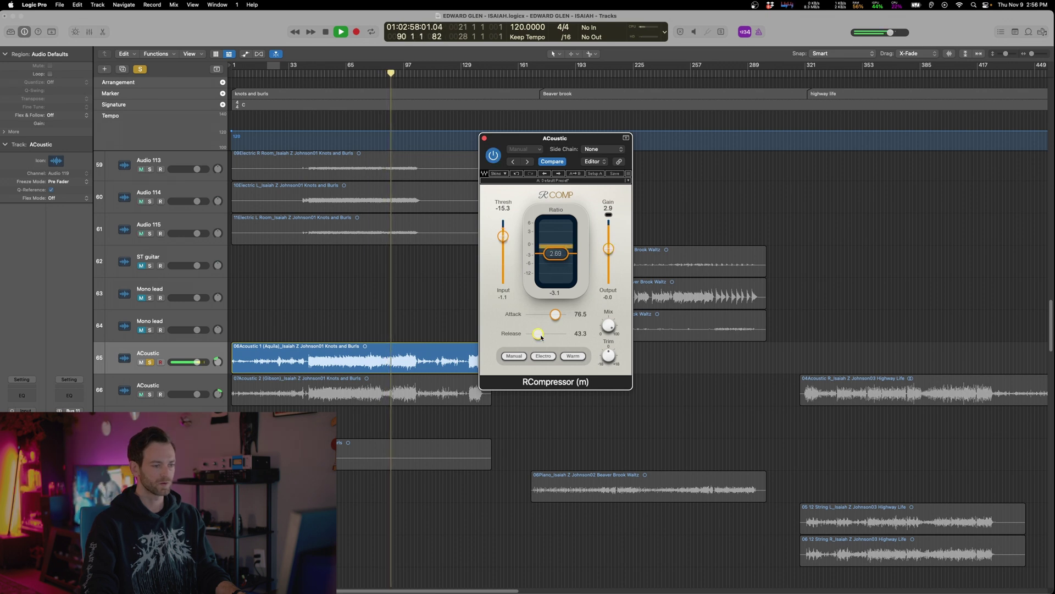
pyautogui.press('space')
pyautogui.click(484, 138)
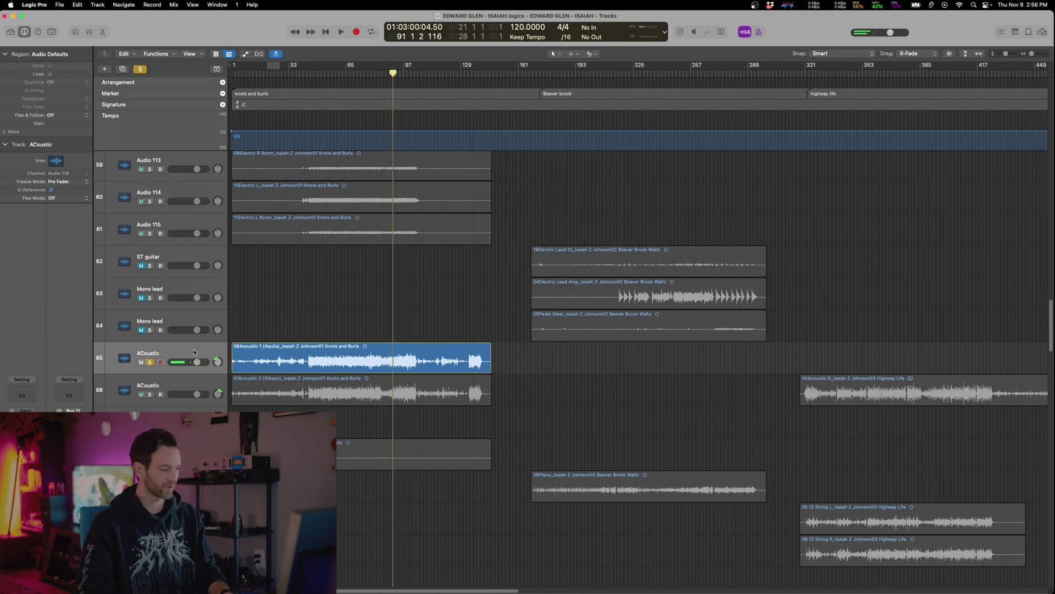
# Insert a Channel EQ on the Aquila acoustic and move its 250 Hz band to 595 Hz at -1.1 dB with Q 0.79
pyautogui.click(22, 395)
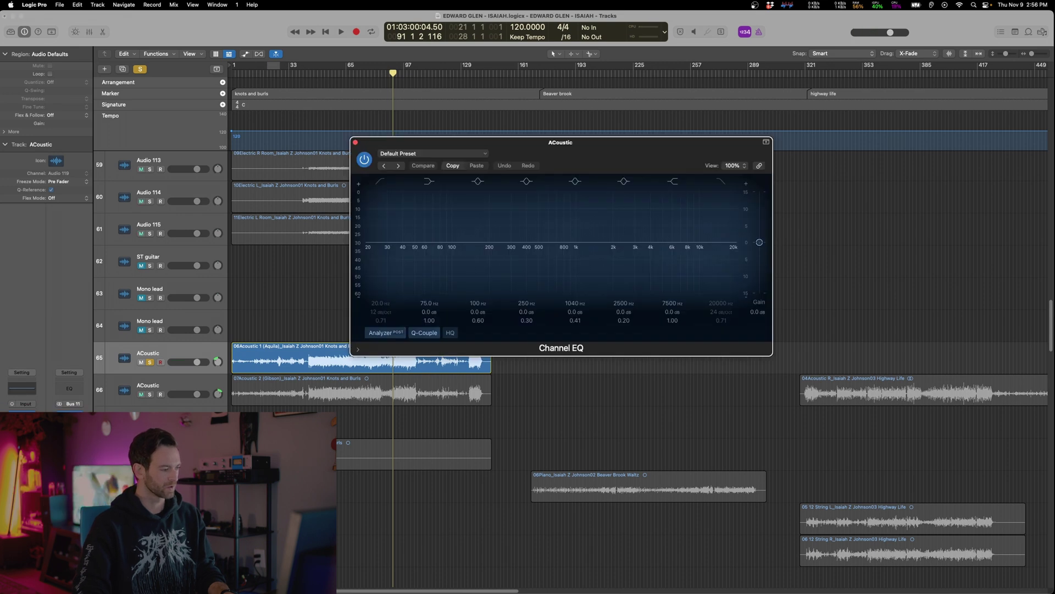
pyautogui.press('space')
pyautogui.moveTo(629, 153); pyautogui.dragTo(507, 132)
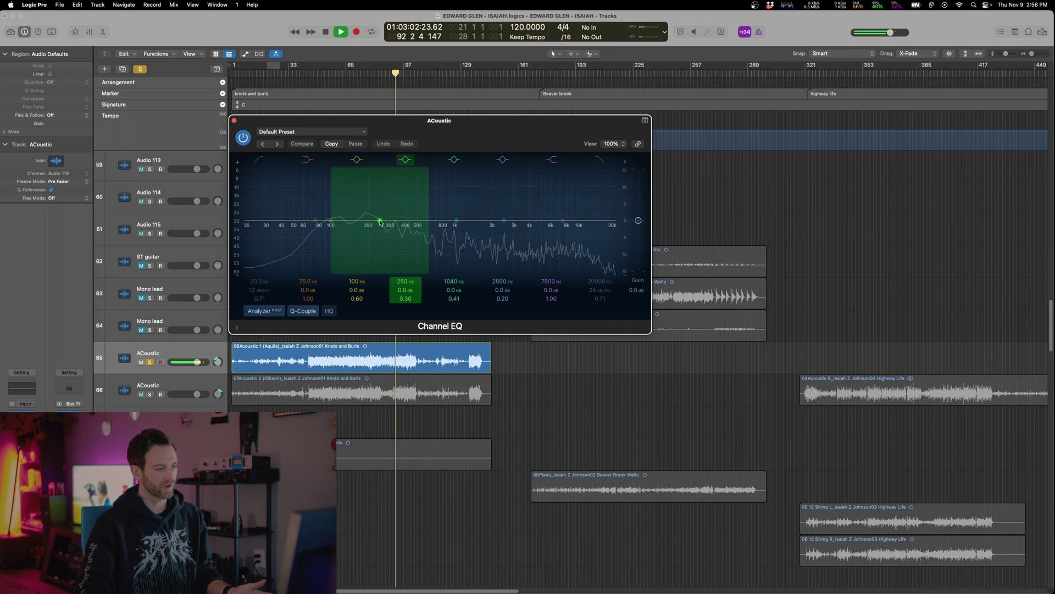
pyautogui.moveTo(409, 302); pyautogui.dragTo(409, 292)
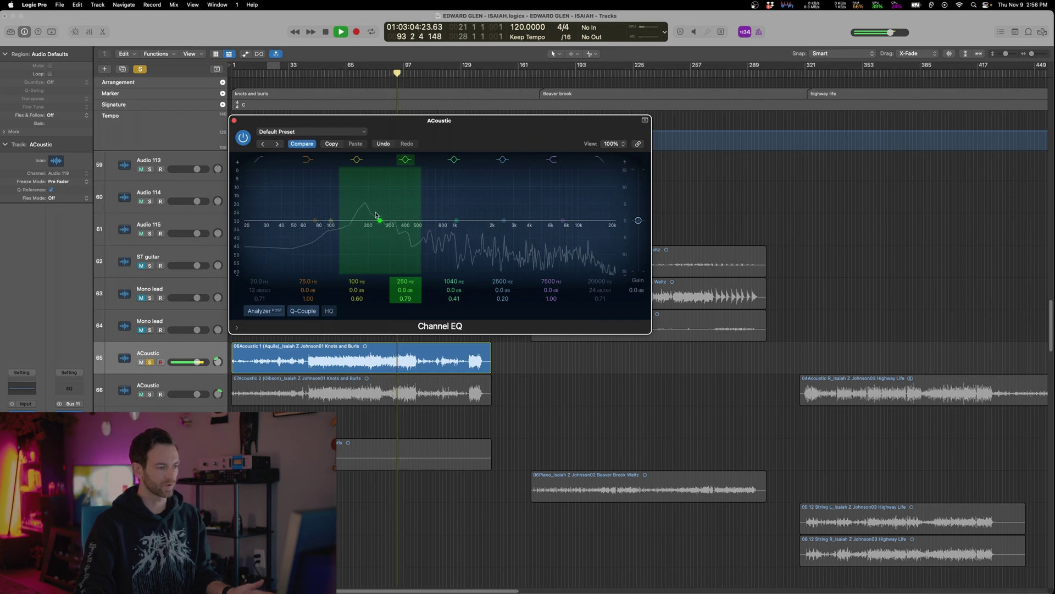
pyautogui.moveTo(379, 219); pyautogui.dragTo(432, 226)
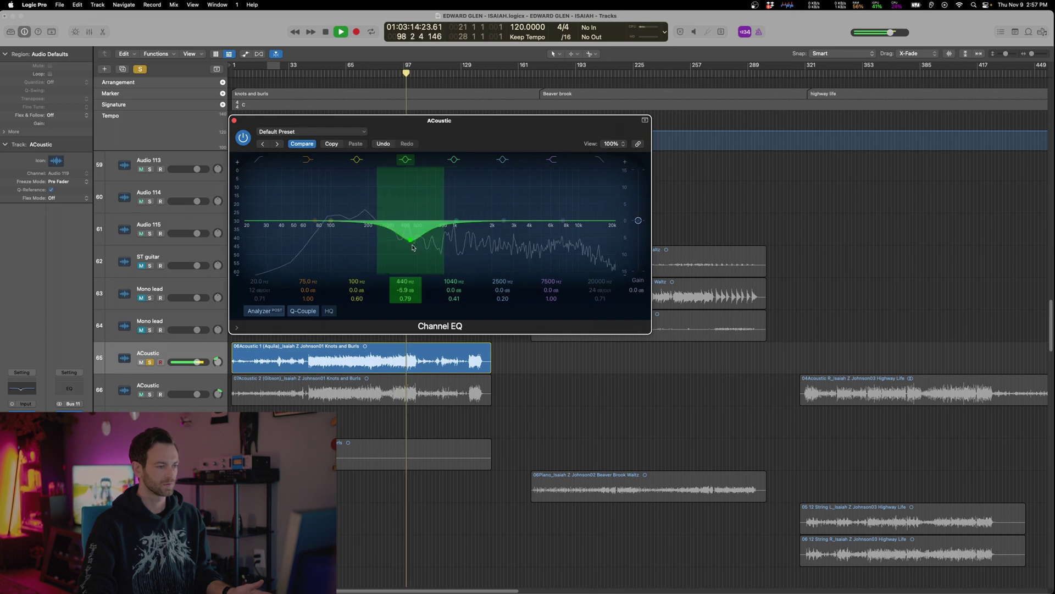
pyautogui.moveTo(447, 263); pyautogui.dragTo(428, 180)
pyautogui.moveTo(429, 222); pyautogui.dragTo(430, 226)
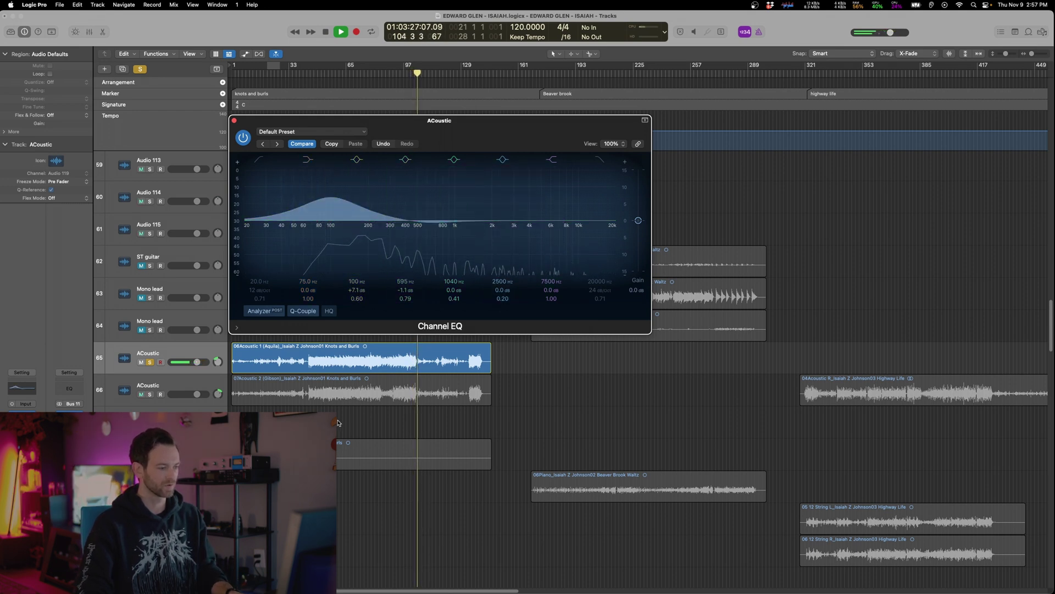
# Replay the Aquila acoustic from around bar 60 and set the Channel EQ's 100 Hz band to 93 Hz at +0.3 dB
pyautogui.click(337, 73)
pyautogui.moveTo(337, 195); pyautogui.dragTo(328, 219)
pyautogui.press('space')
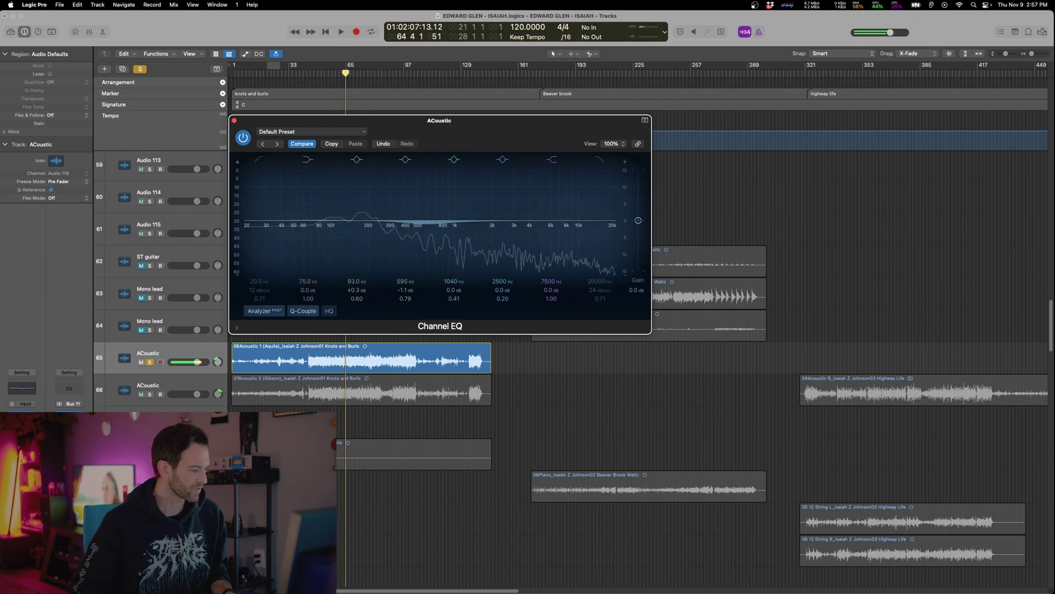
# Insert Virtual Mix Rack on the Aquila acoustic and add the FG-S and FG-N modules ahead of the Virtual Channel
pyautogui.click(22, 422)
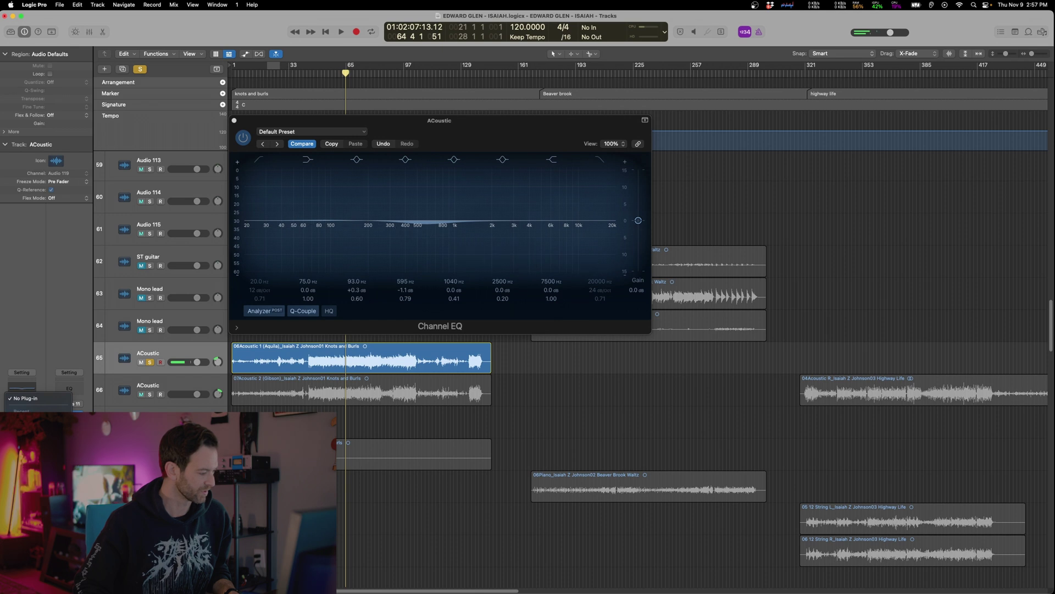
pyautogui.scroll(-10, 401, 371)
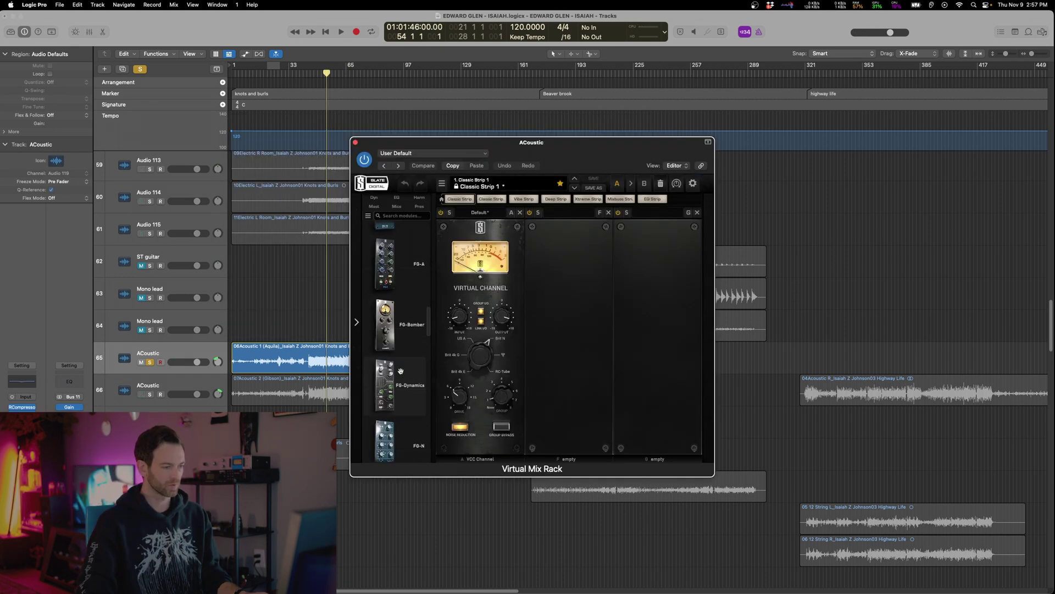
pyautogui.scroll(6, 400, 371)
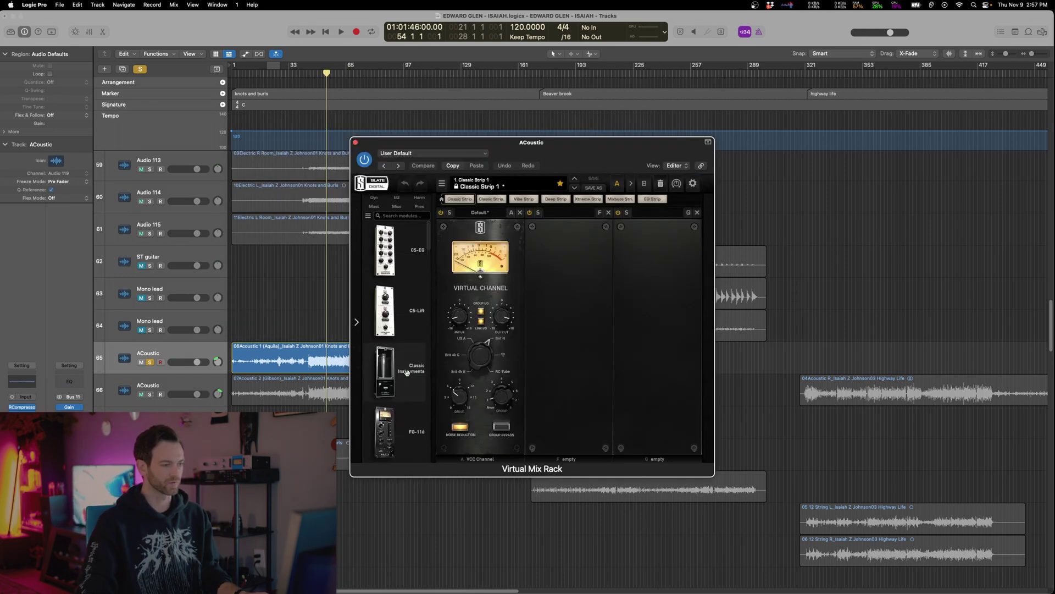
pyautogui.scroll(-8, 407, 373)
pyautogui.moveTo(385, 297); pyautogui.dragTo(454, 328)
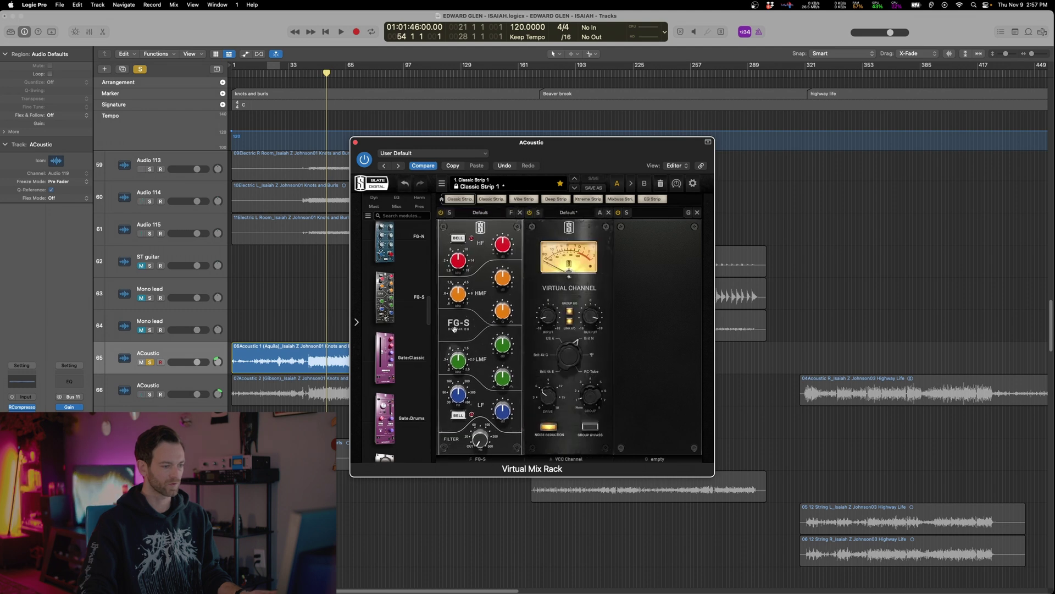
pyautogui.scroll(2, 398, 342)
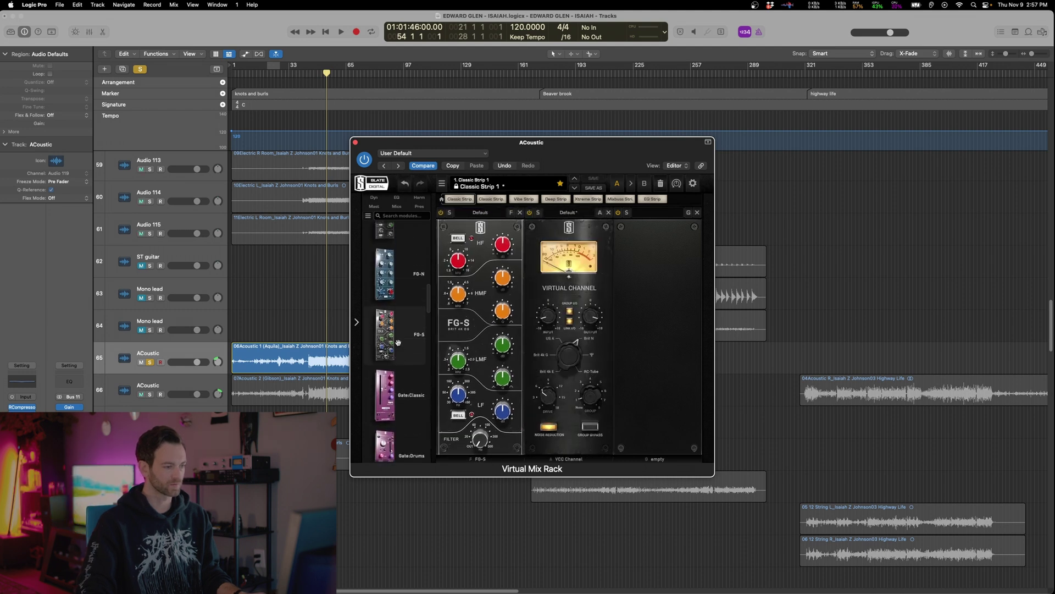
pyautogui.moveTo(385, 274); pyautogui.dragTo(473, 330)
# Boost the FG-N low band to about +3.34 dB and set its line gain to 7.83 dB during playback
pyautogui.press('space')
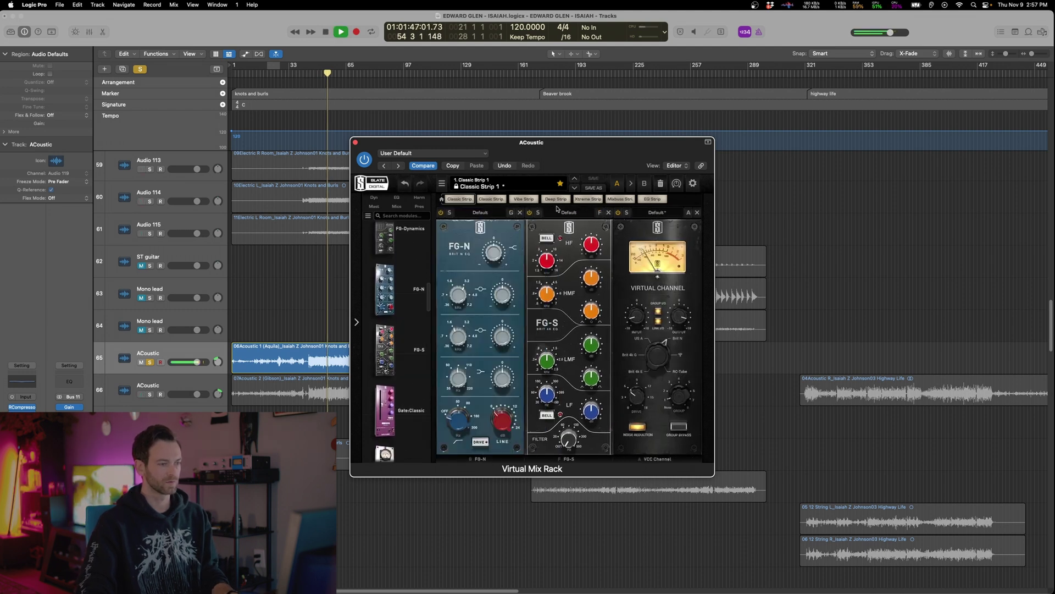
pyautogui.scroll(-3, 397, 341)
pyautogui.moveTo(458, 377); pyautogui.dragTo(507, 377)
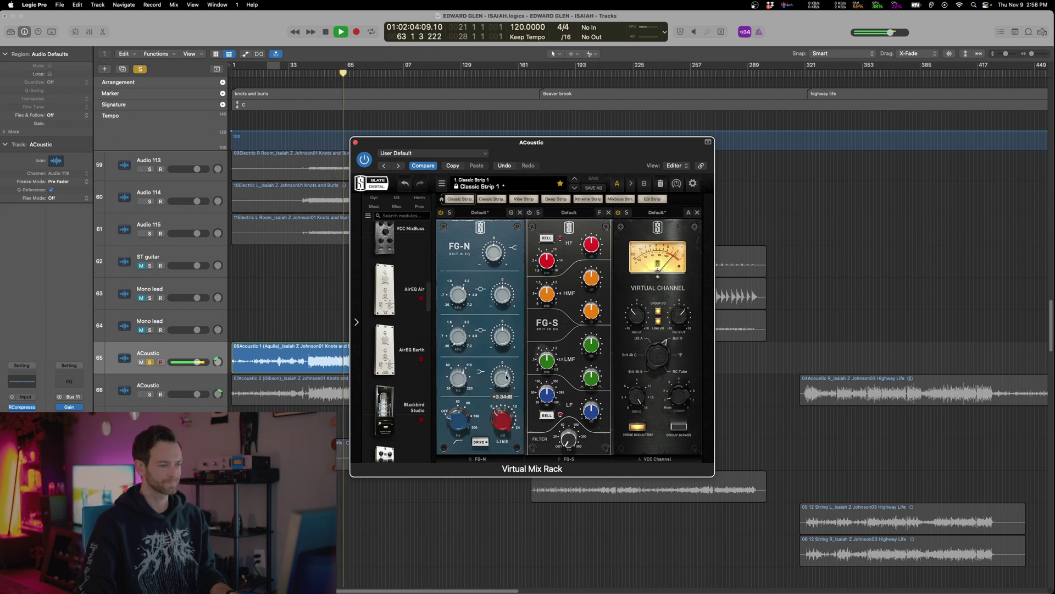
pyautogui.moveTo(506, 420)
pyautogui.mouseDown()
pyautogui.moveTo(508, 387)
pyautogui.moveTo(506, 427)
pyautogui.mouseUp()
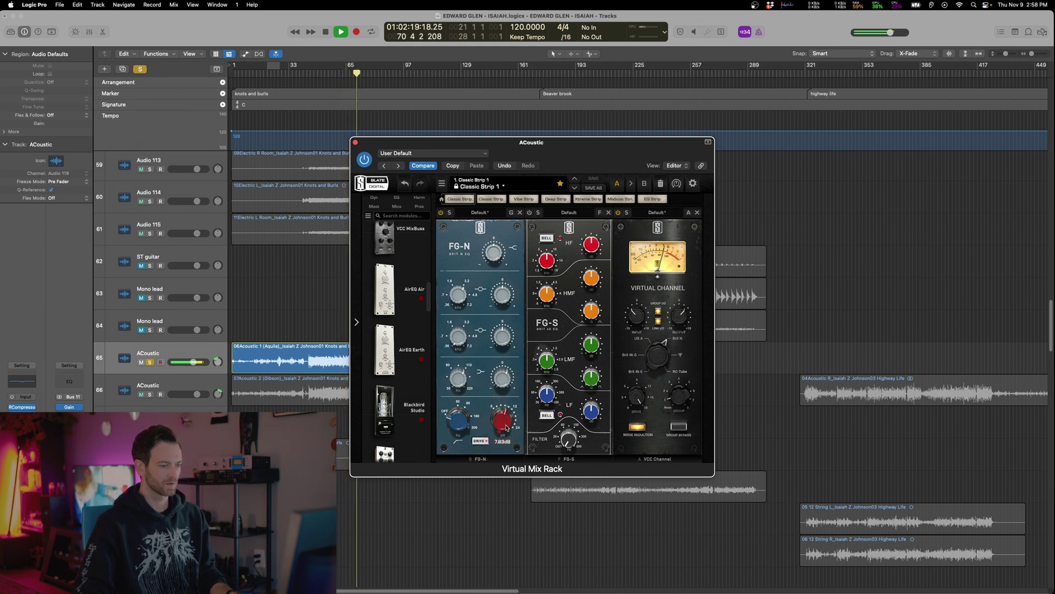
pyautogui.press('space')
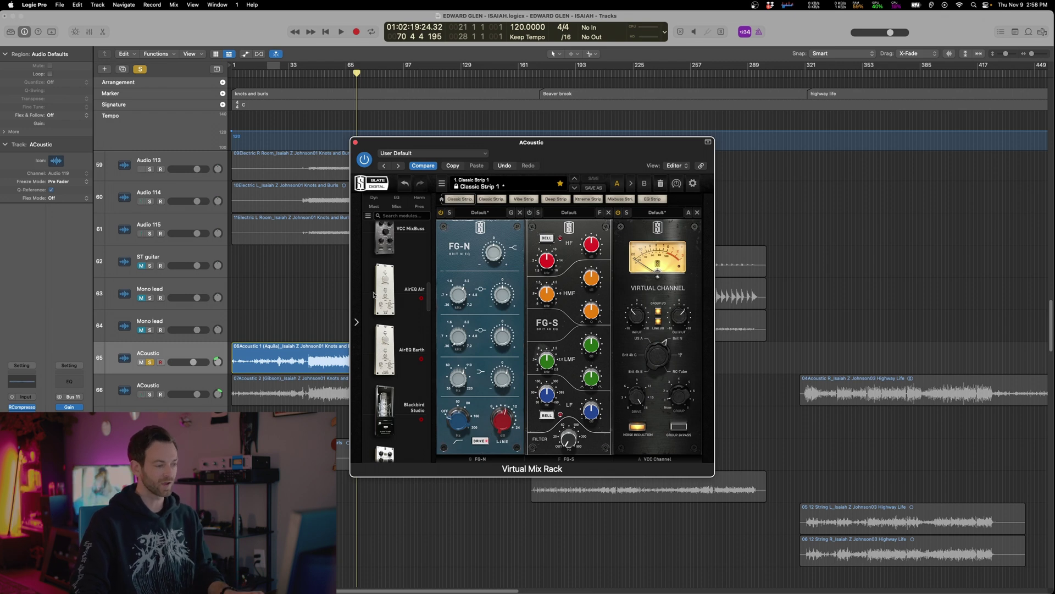
# Replay the Aquila acoustic from bar 54 while raising the FG-N line gain, and close Virtual Mix Rack
pyautogui.click(328, 301)
pyautogui.press('space')
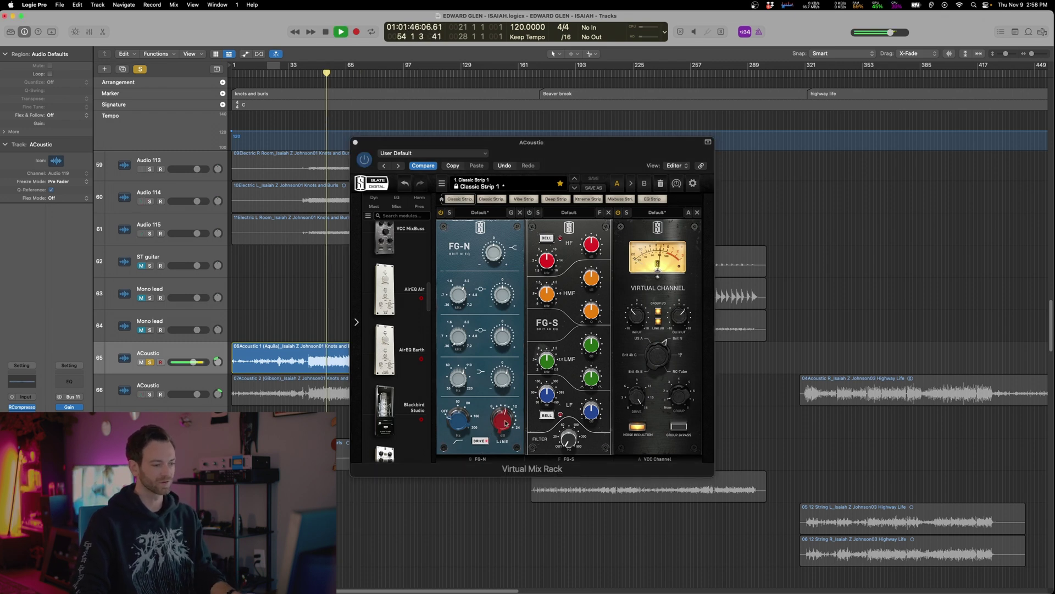
pyautogui.moveTo(502, 424); pyautogui.dragTo(515, 422)
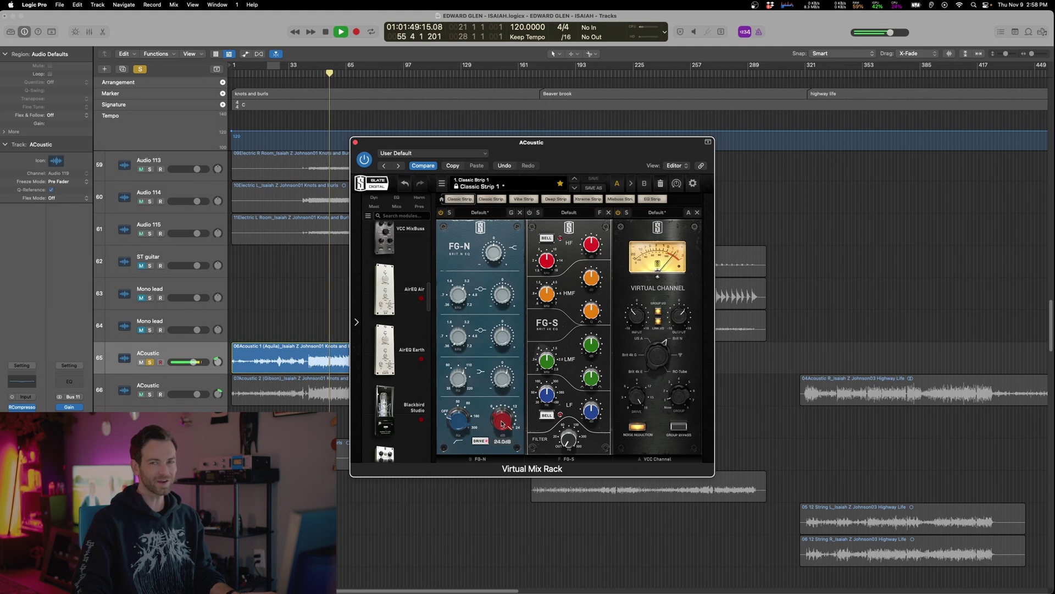
pyautogui.press('space')
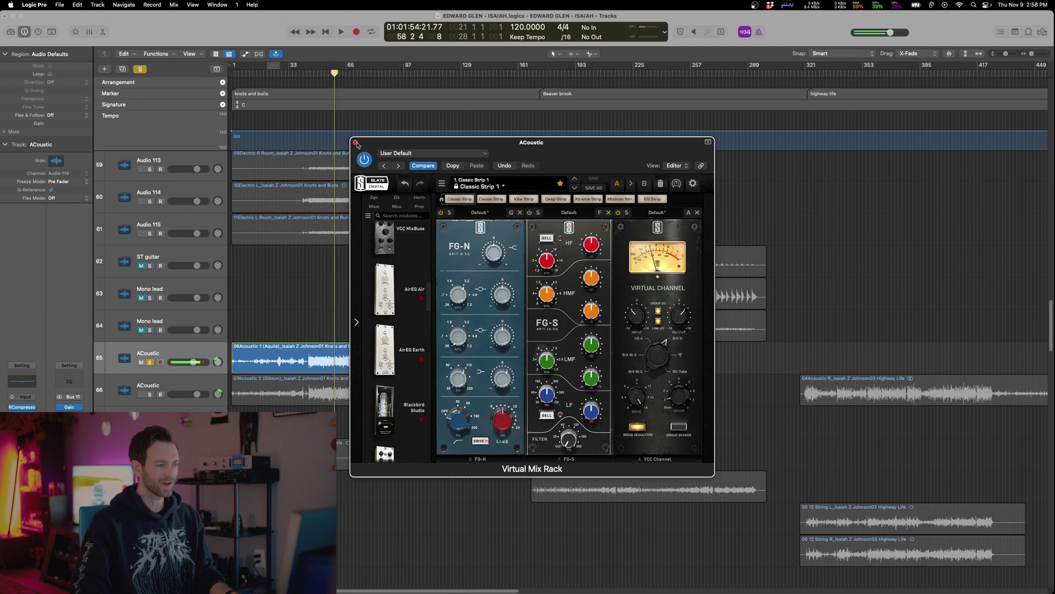
pyautogui.click(355, 142)
# Try Space Designer on the Aquila acoustic in its Synthesized IR mode
pyautogui.click(21, 417)
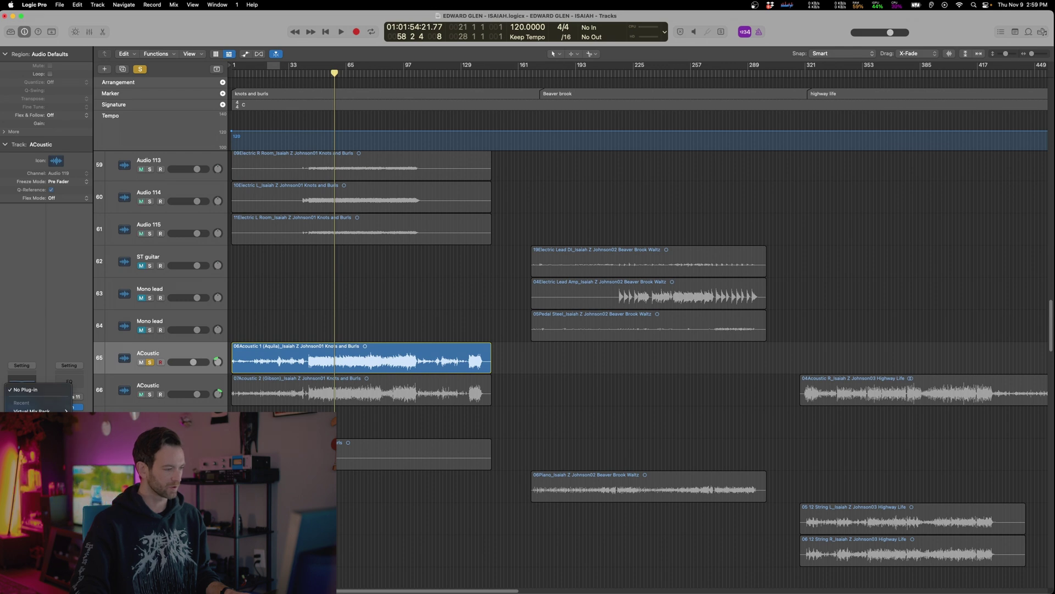
pyautogui.click(96, 439)
pyautogui.moveTo(553, 143); pyautogui.dragTo(507, 131)
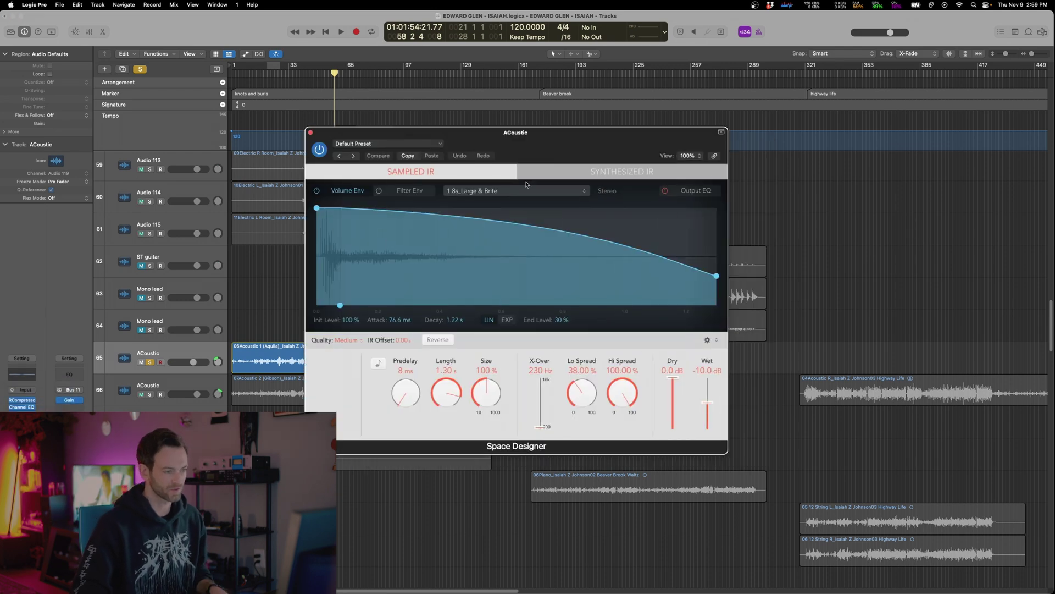
pyautogui.click(528, 168)
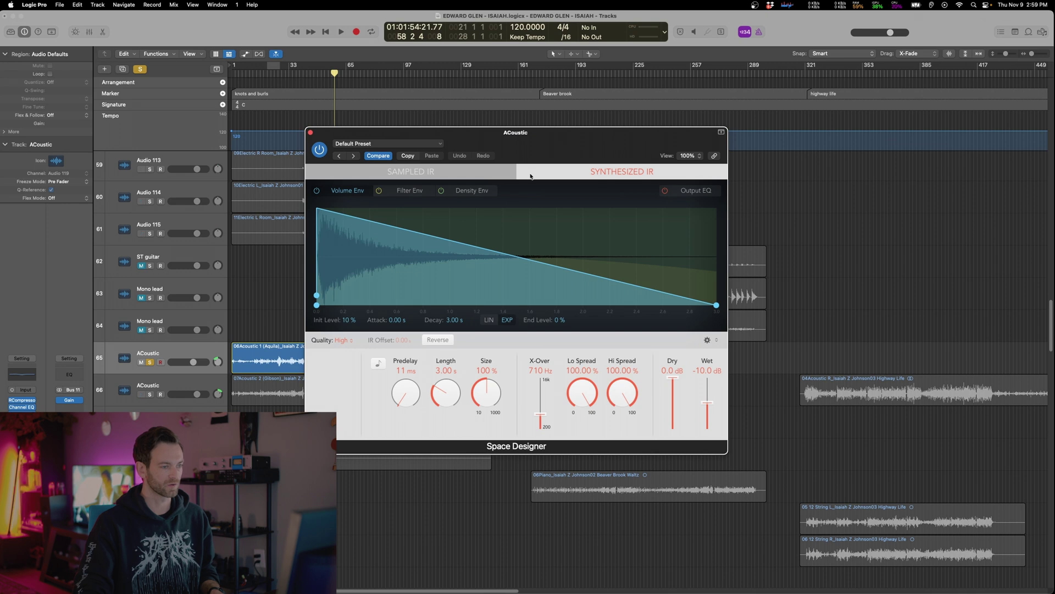
# Replace the reverb with a fresh Space Designer and load the 1.2s Recording Room + preset from the small room spaces
pyautogui.click(33, 414)
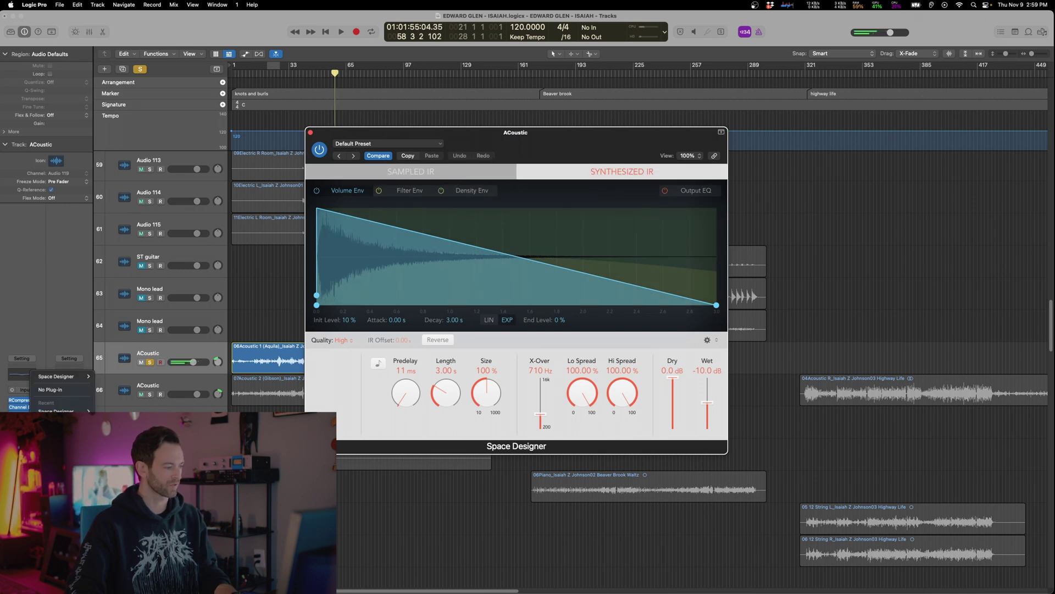
pyautogui.click(69, 389)
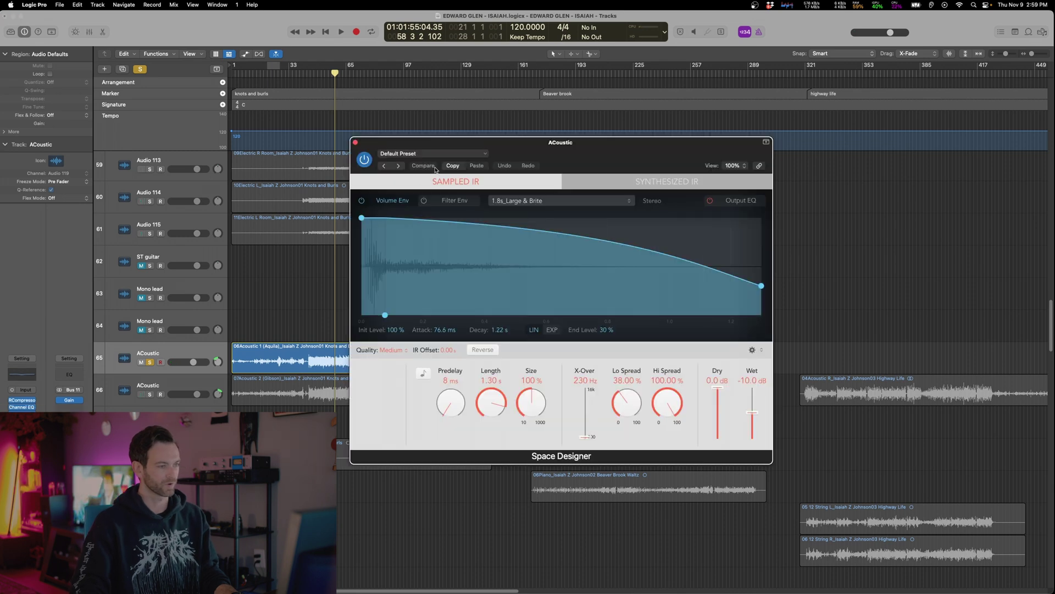
pyautogui.moveTo(435, 169); pyautogui.dragTo(391, 162)
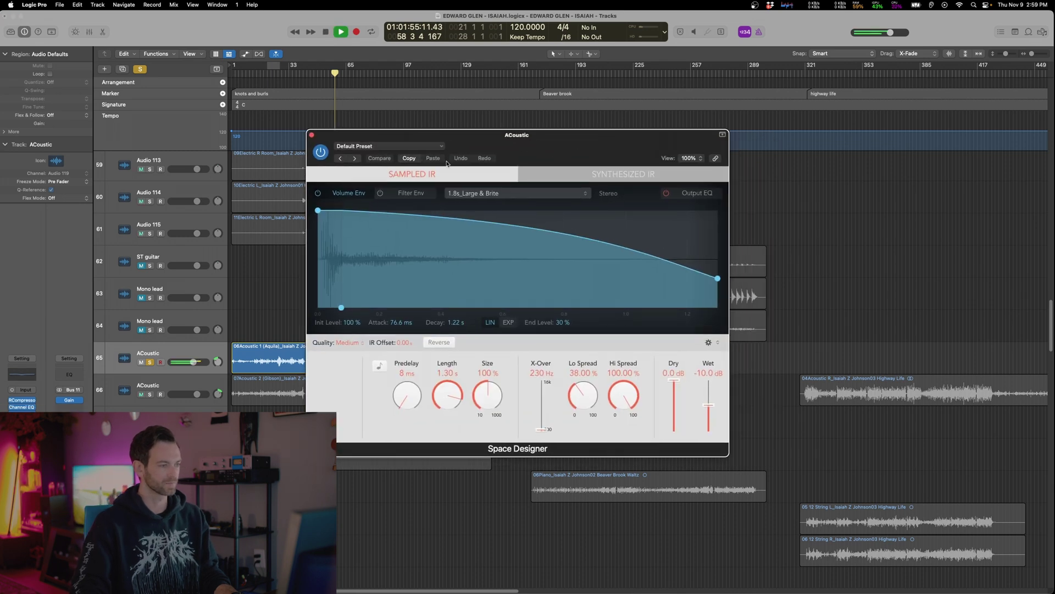
pyautogui.click(385, 146)
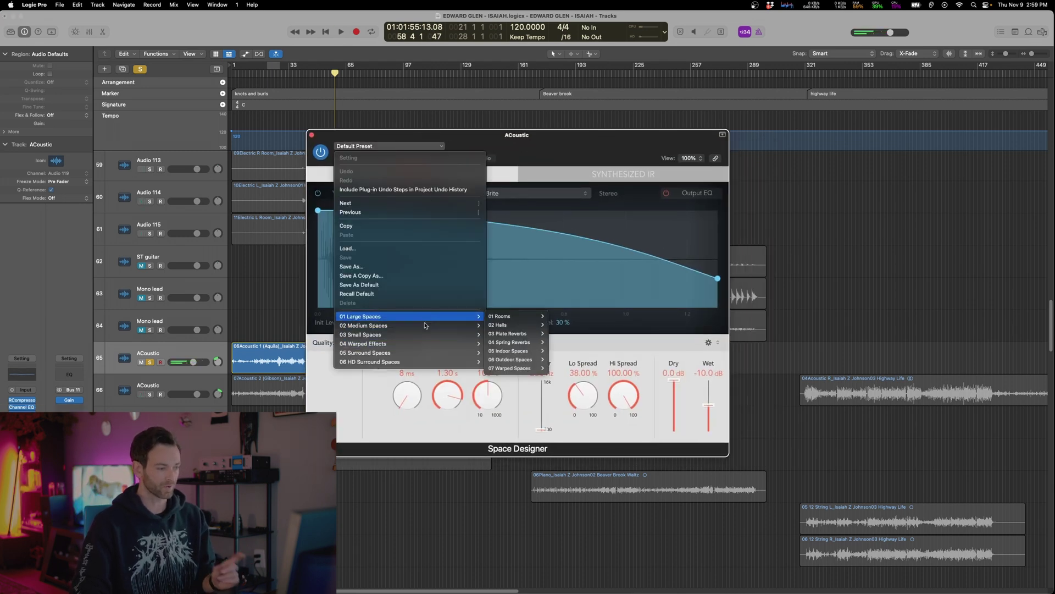
pyautogui.moveTo(429, 327)
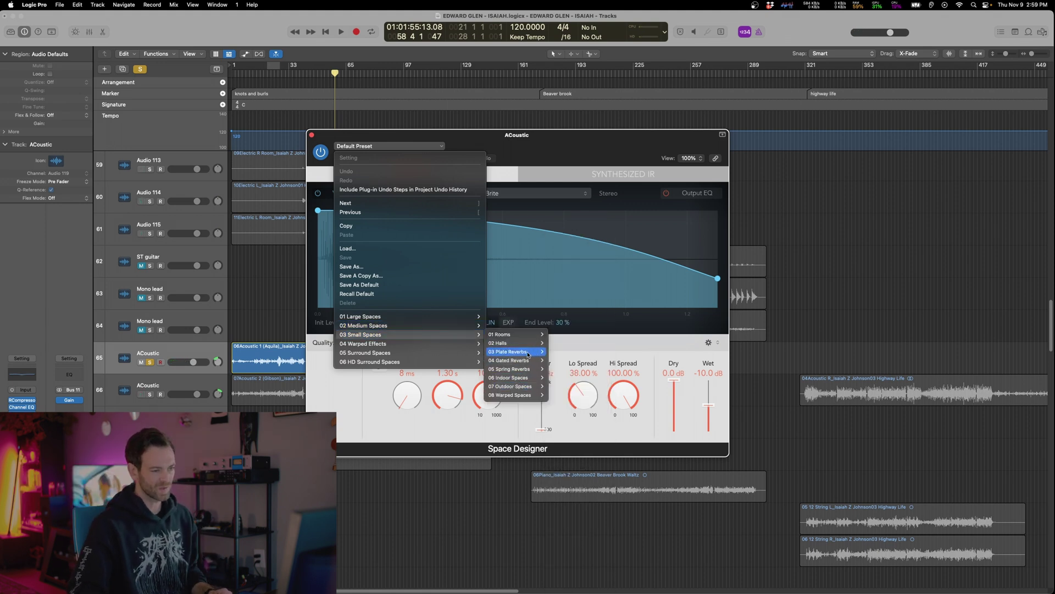
pyautogui.moveTo(529, 354)
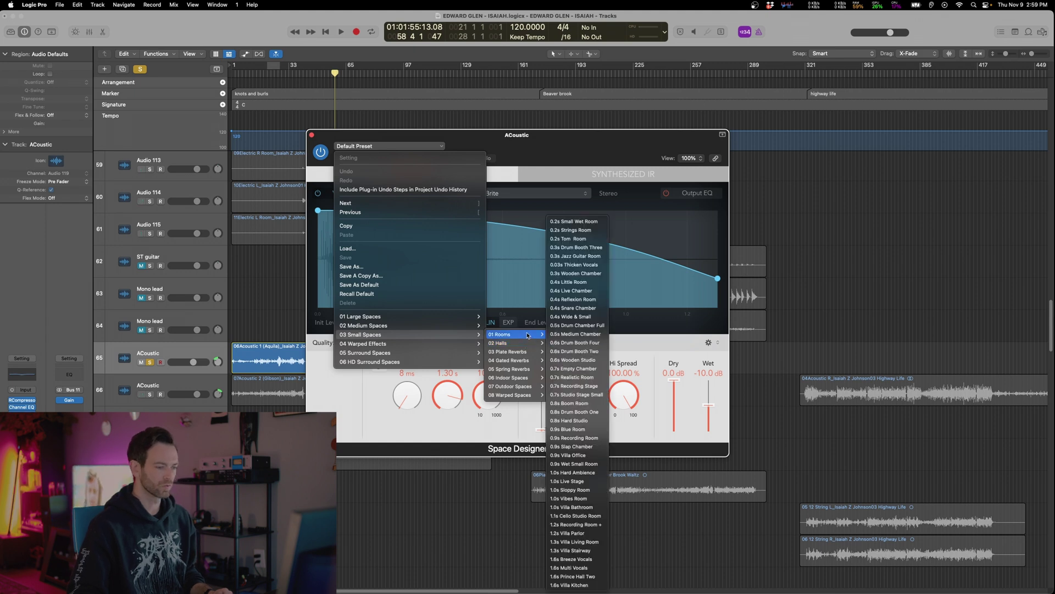
pyautogui.click(575, 525)
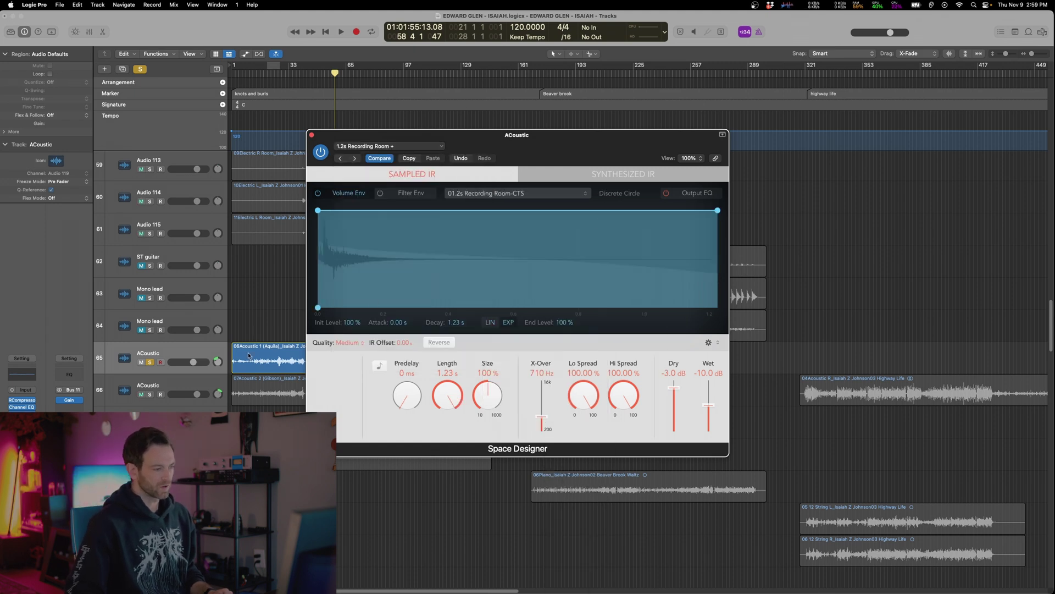
pyautogui.click(468, 193)
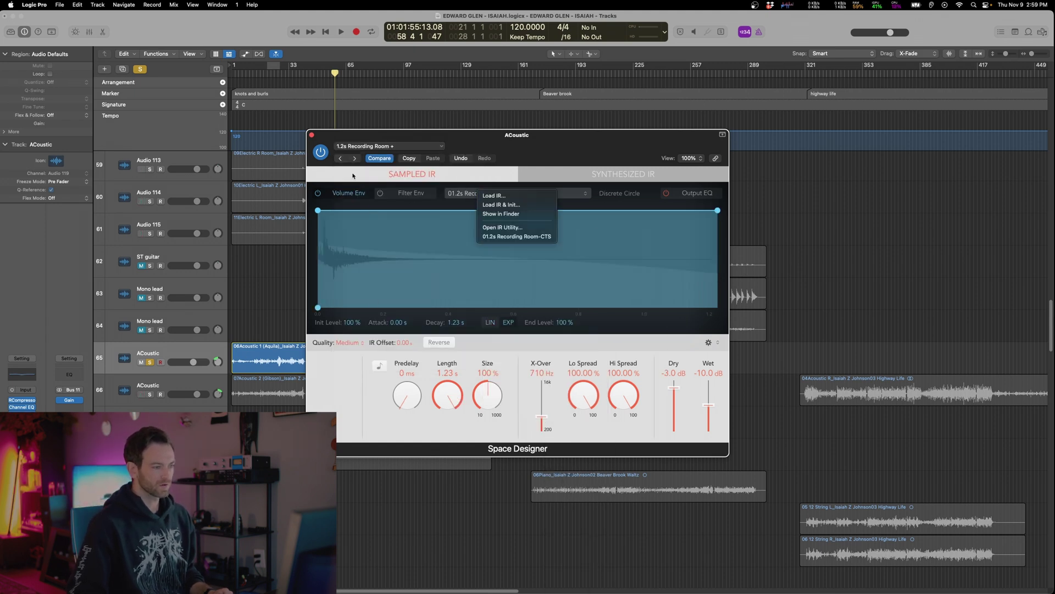
pyautogui.click(385, 146)
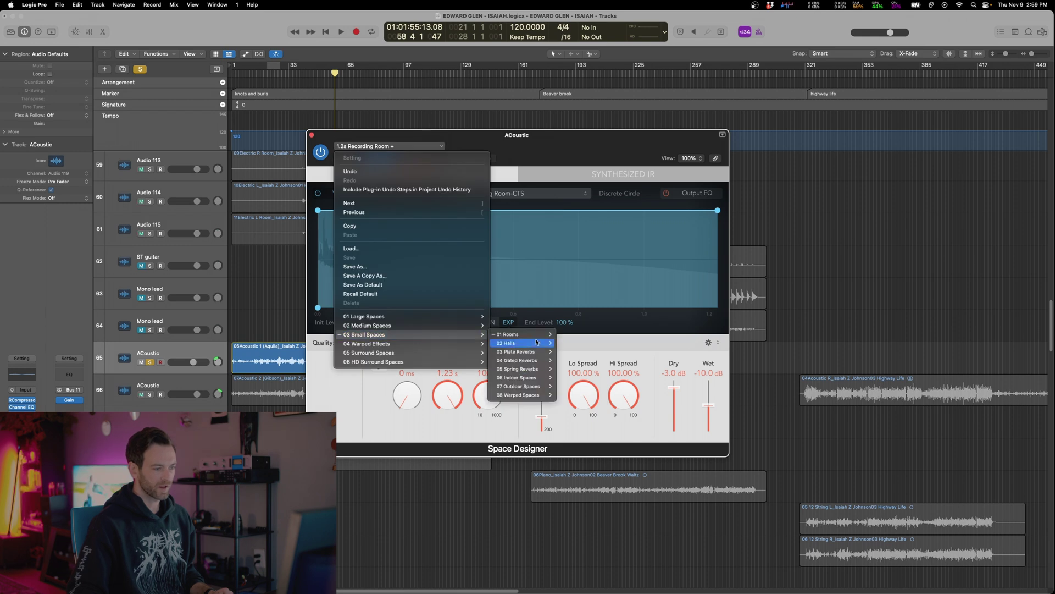
pyautogui.moveTo(535, 334)
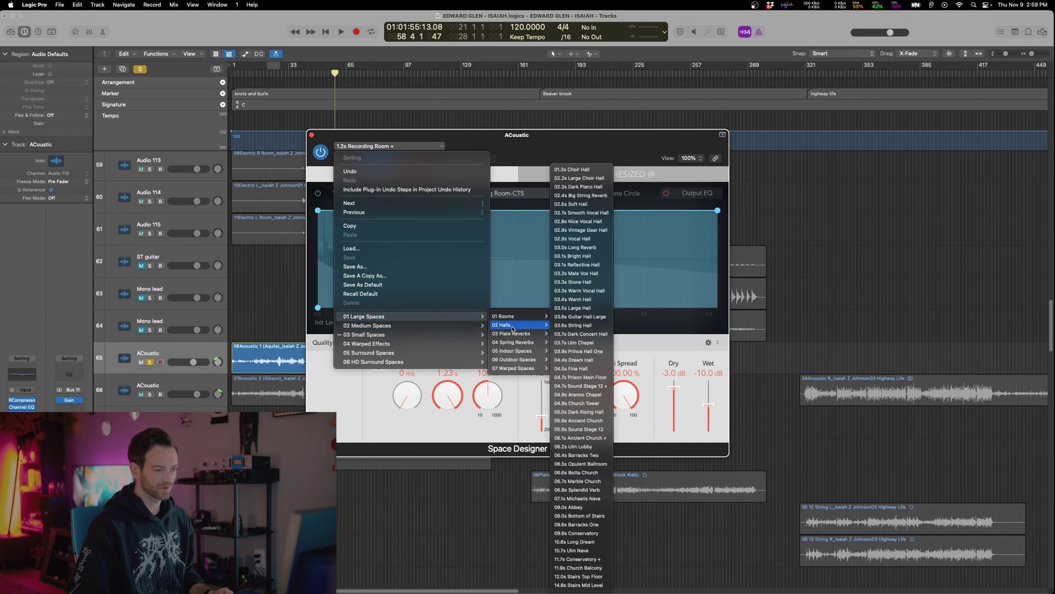
pyautogui.press('Escape')
# Set Space Designer's dry level to 0.0 dB and wet level to -17.5 dB while listening to the acoustic
pyautogui.press('space')
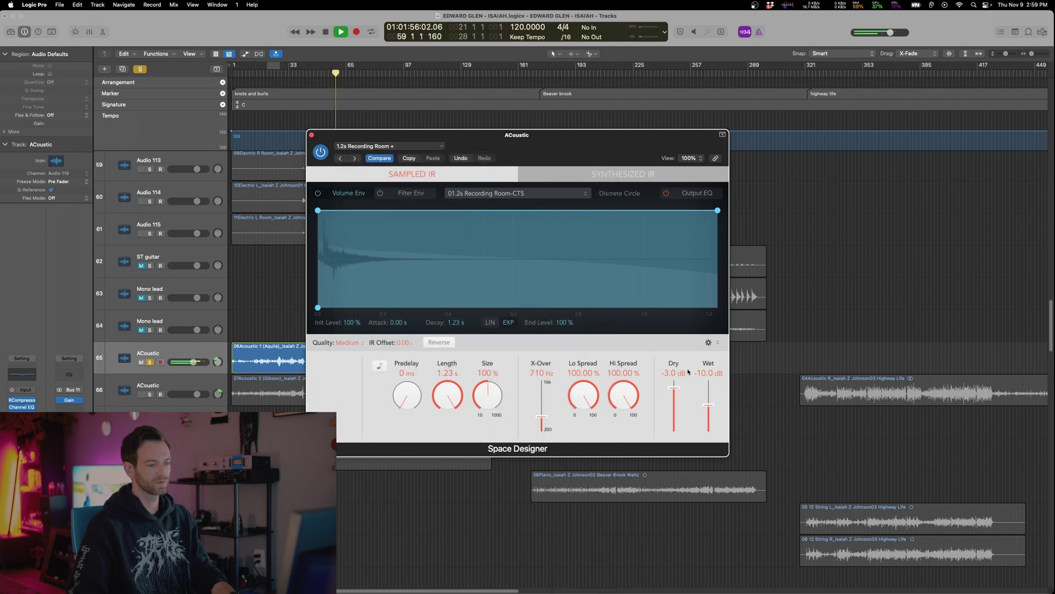
pyautogui.moveTo(674, 388); pyautogui.dragTo(676, 370)
pyautogui.moveTo(711, 408); pyautogui.dragTo(713, 420)
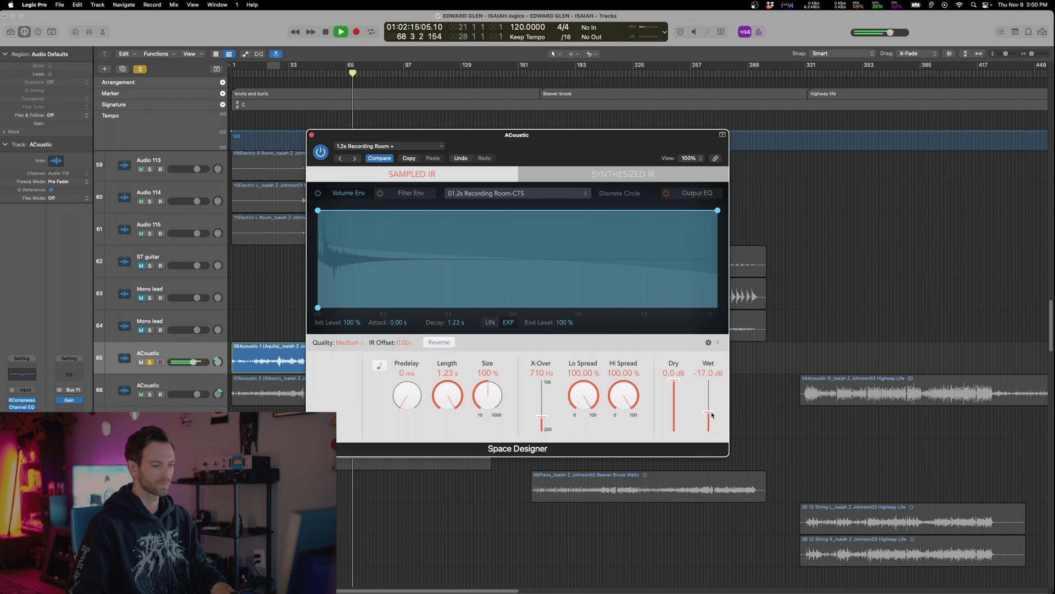
pyautogui.press('space')
# Insert ValhallaPlate on the Aquila acoustic, close Space Designer and move the playhead to bar 47
pyautogui.click(23, 421)
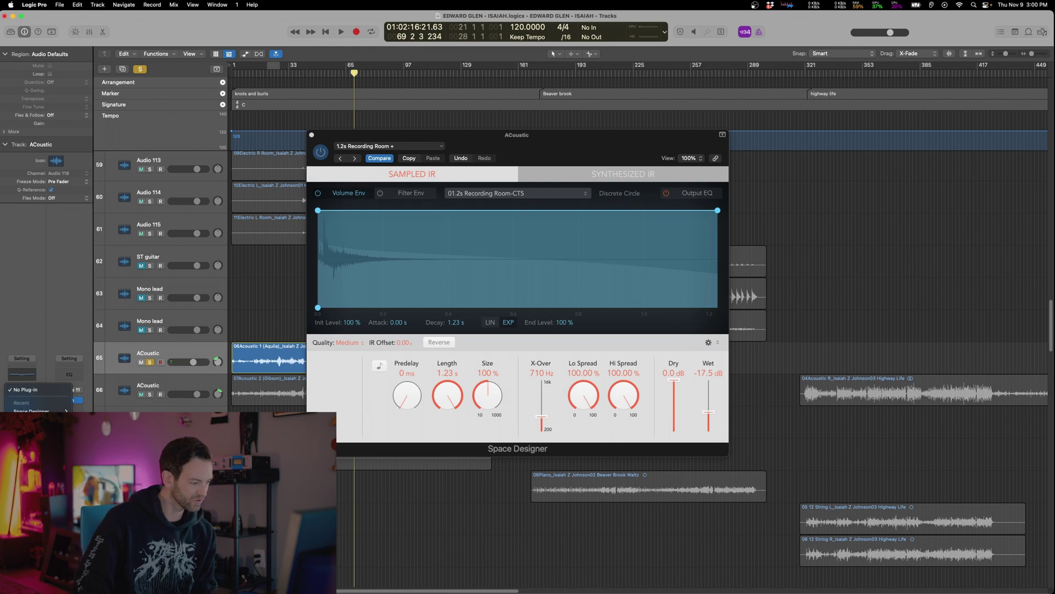
pyautogui.click(99, 456)
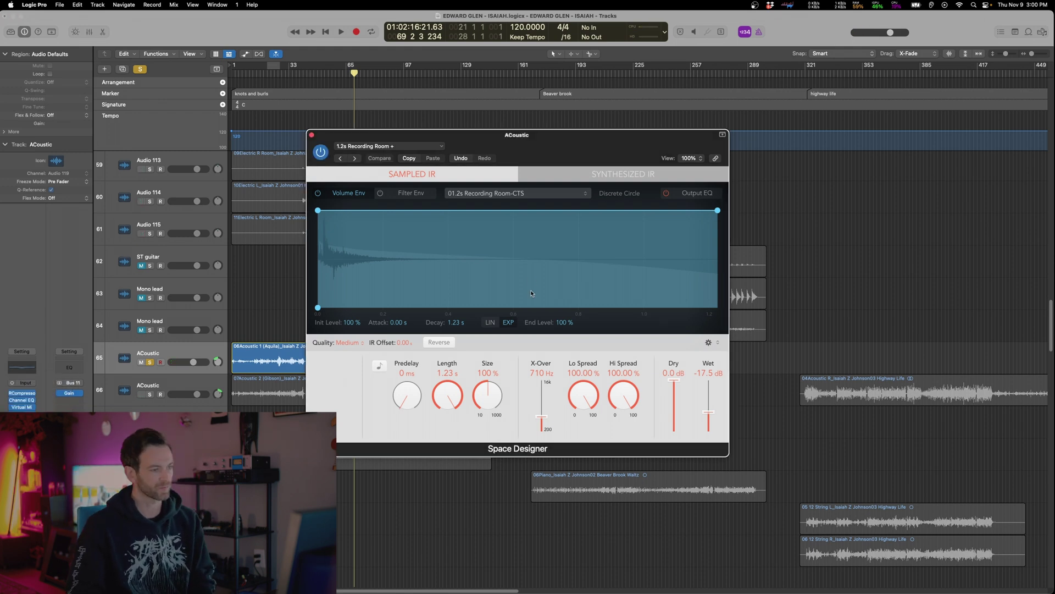
pyautogui.click(311, 135)
pyautogui.moveTo(292, 75); pyautogui.dragTo(314, 77)
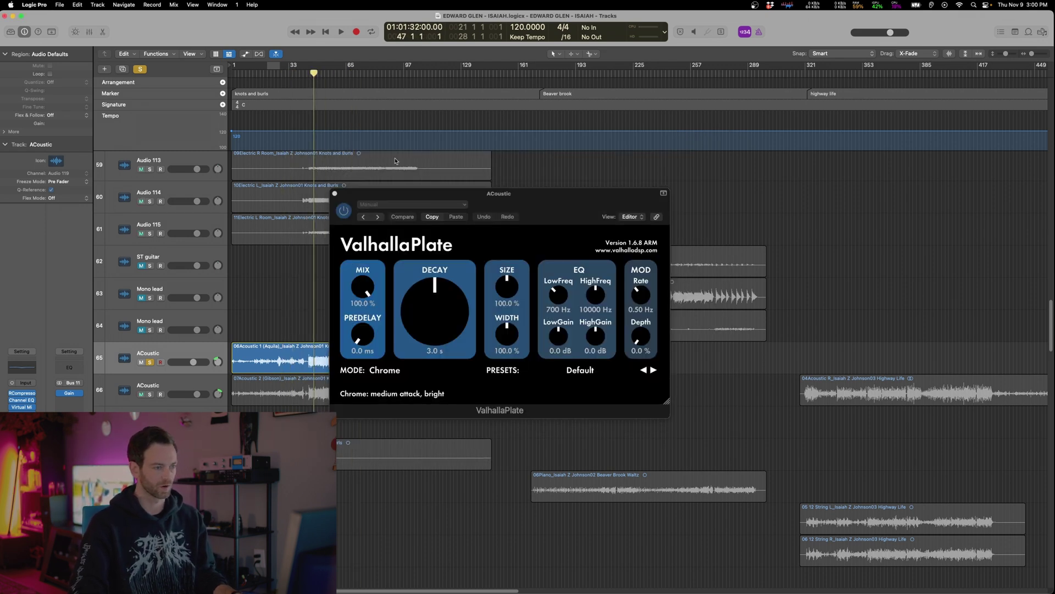
pyautogui.moveTo(540, 212); pyautogui.dragTo(617, 183)
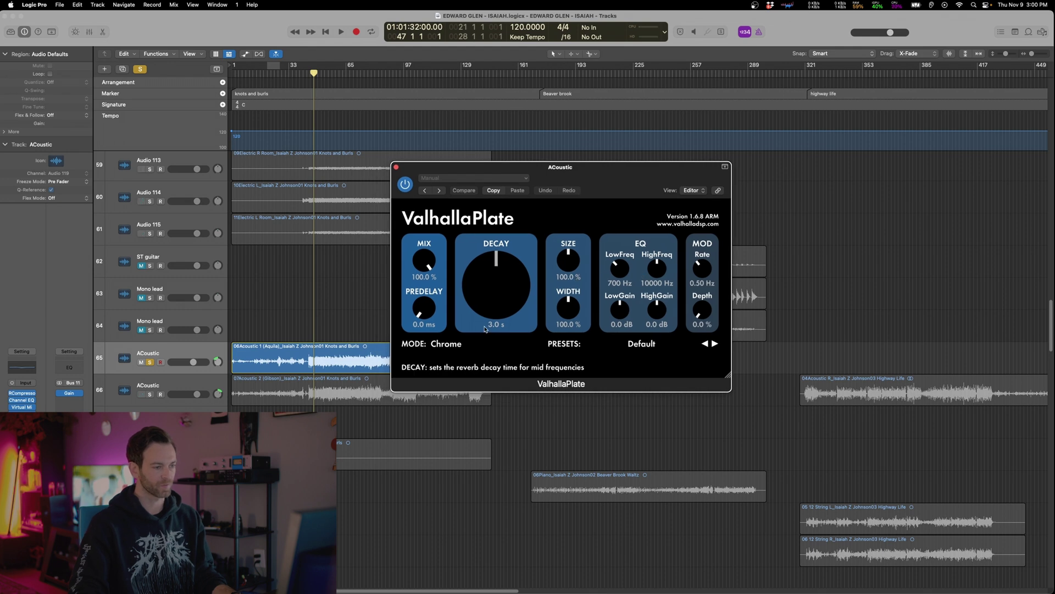
# Audition ValhallaPlate presets during playback and choose XL-Diaphanous Vocal
pyautogui.press('space')
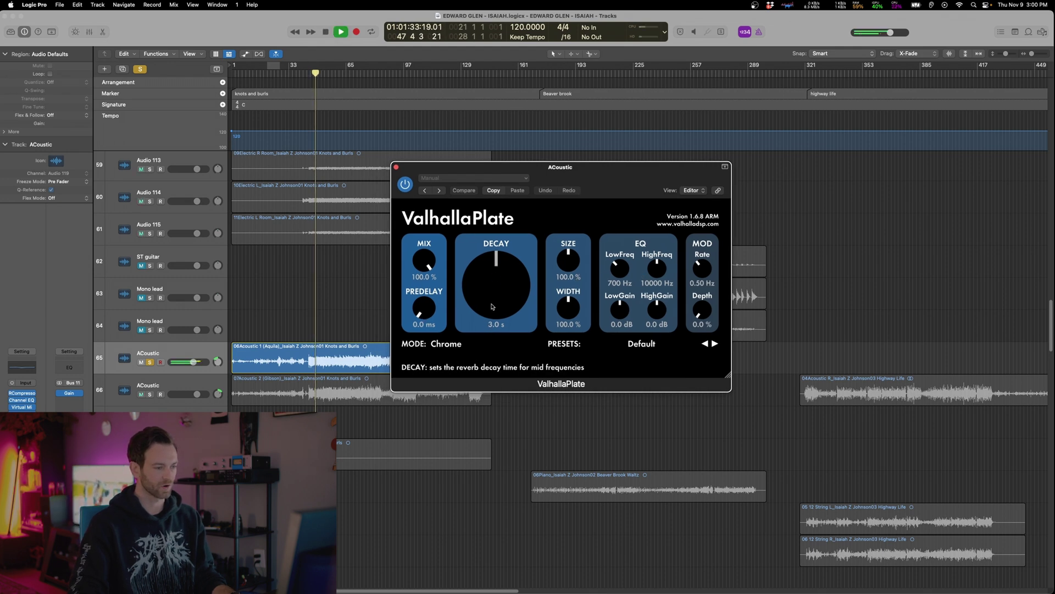
pyautogui.click(715, 344)
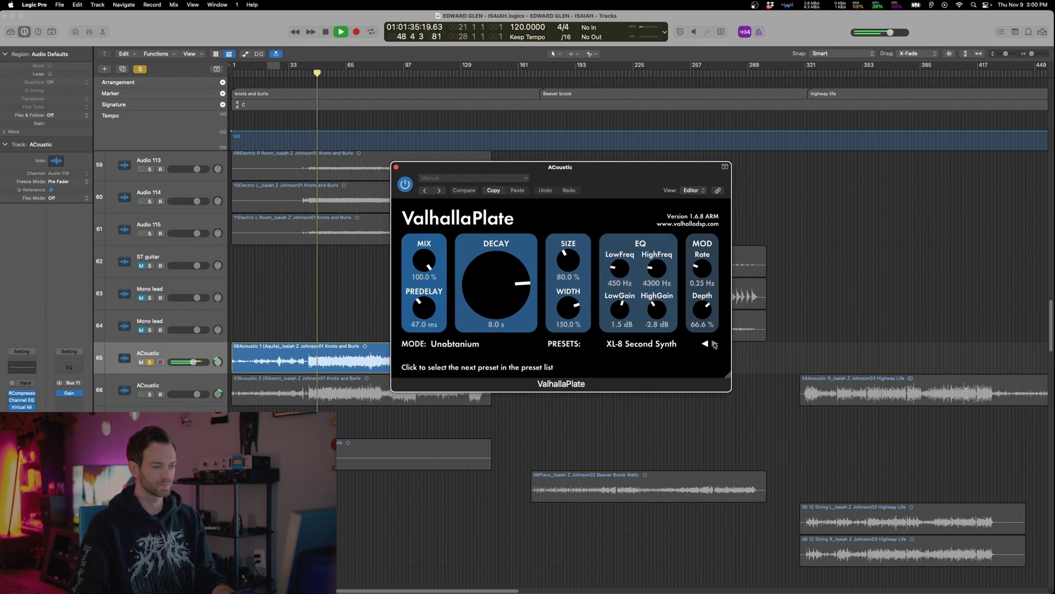
pyautogui.click(715, 343)
pyautogui.click(715, 343)
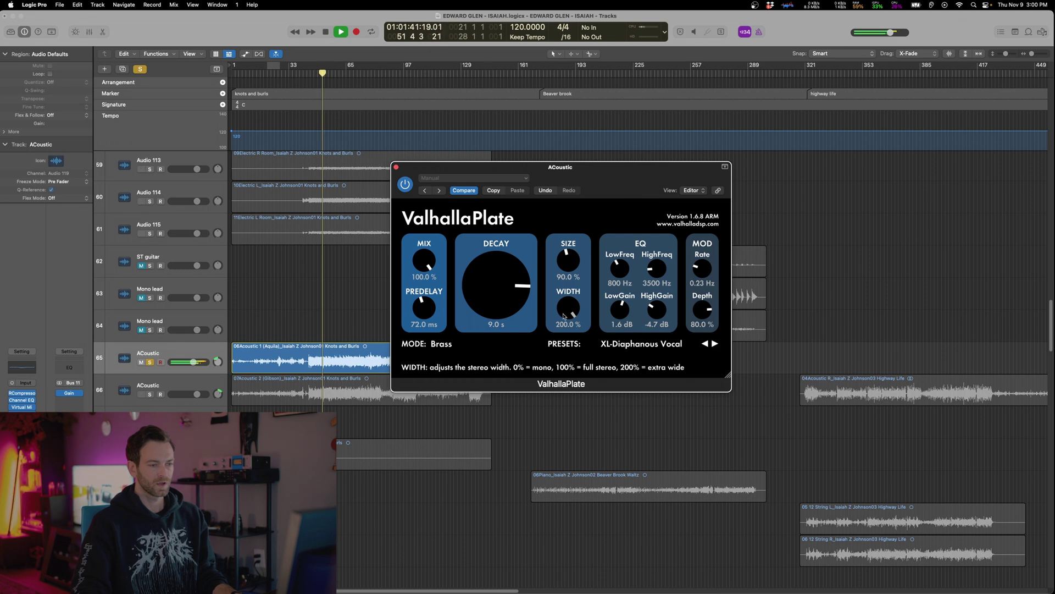
pyautogui.press('space')
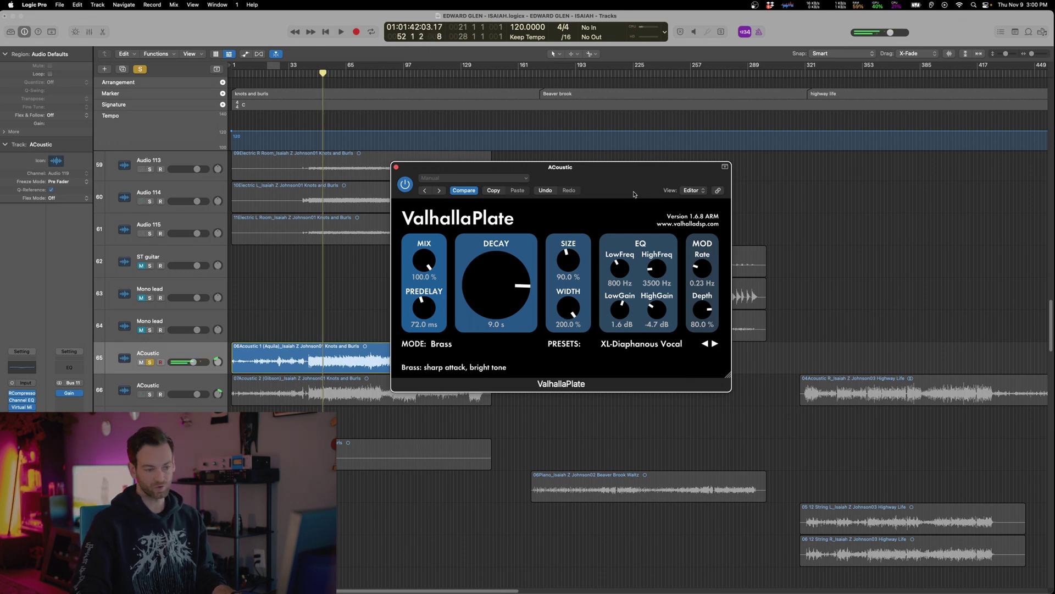
# Set ValhallaPlate's decay to 3.8 s and mix to 16.4 % during playback, and close the plugin
pyautogui.press('space')
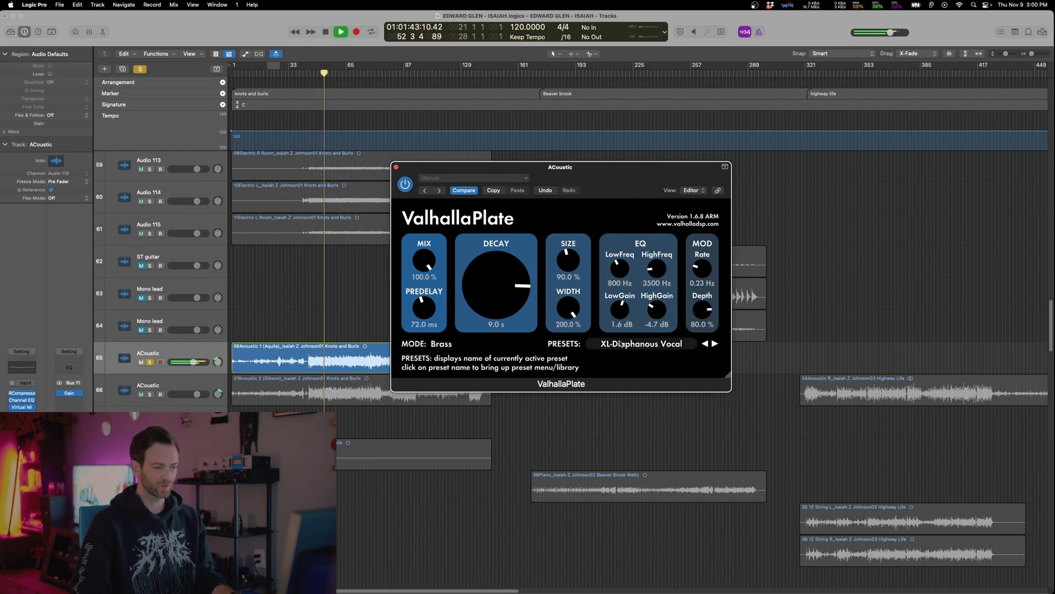
pyautogui.moveTo(522, 299); pyautogui.dragTo(493, 308)
pyautogui.moveTo(424, 262); pyautogui.dragTo(429, 348)
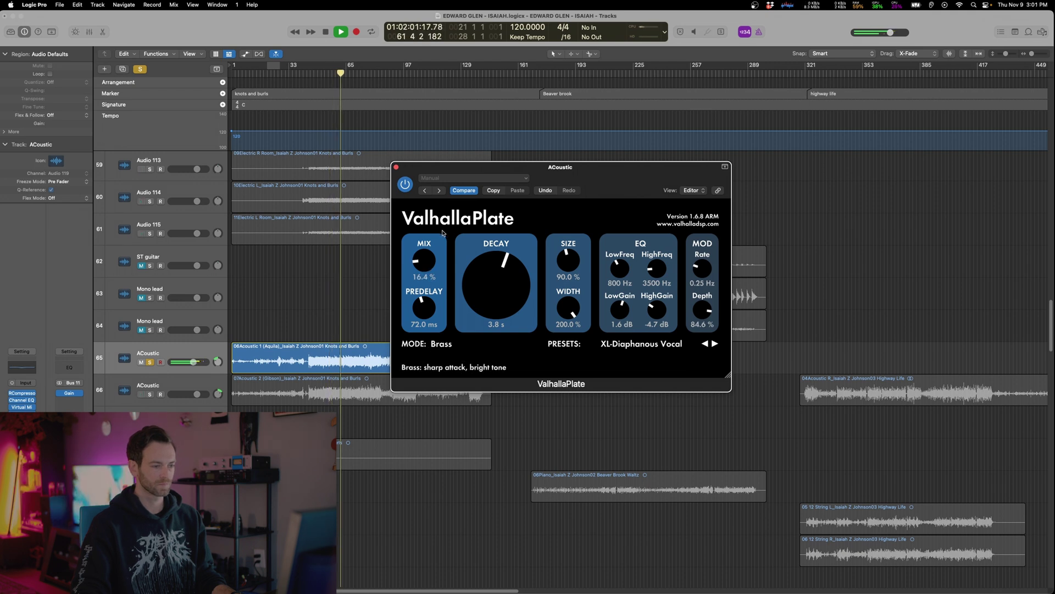
pyautogui.press('space')
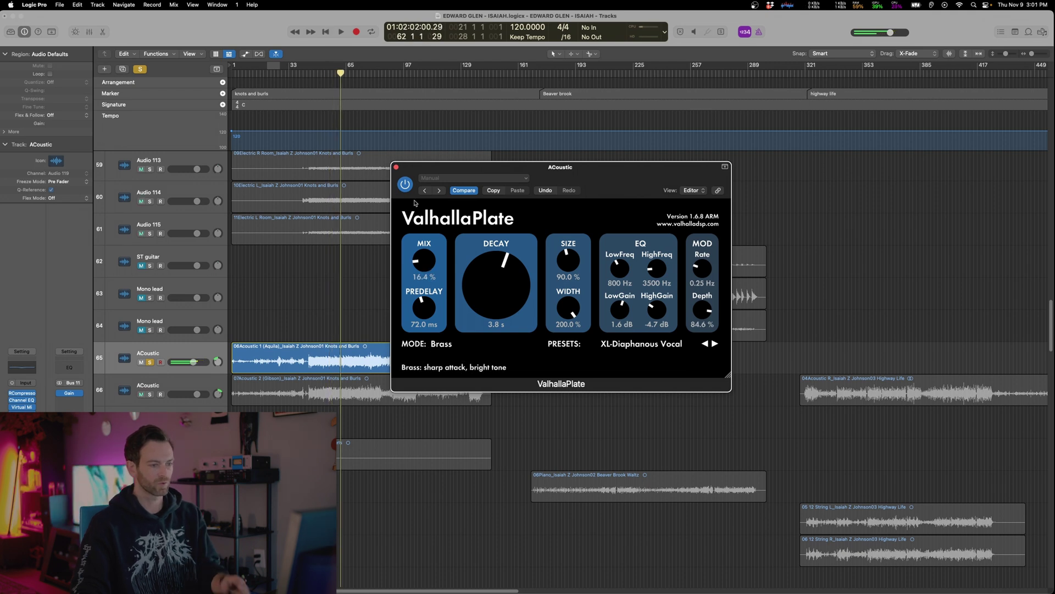
pyautogui.click(396, 167)
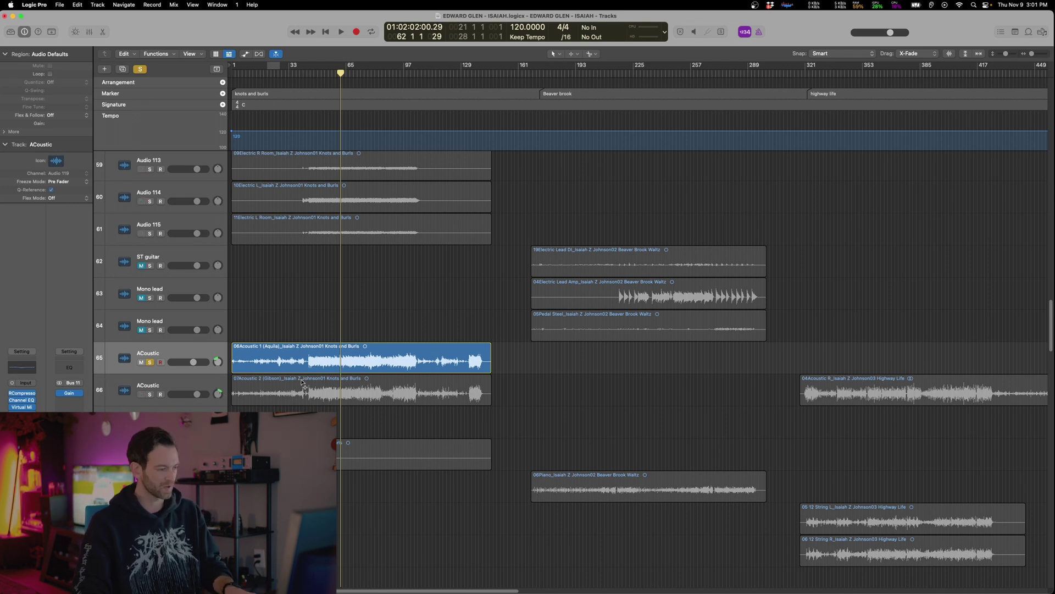
# Select the Gibson acoustic track, clear the solo and play the full mix
pyautogui.click(191, 384)
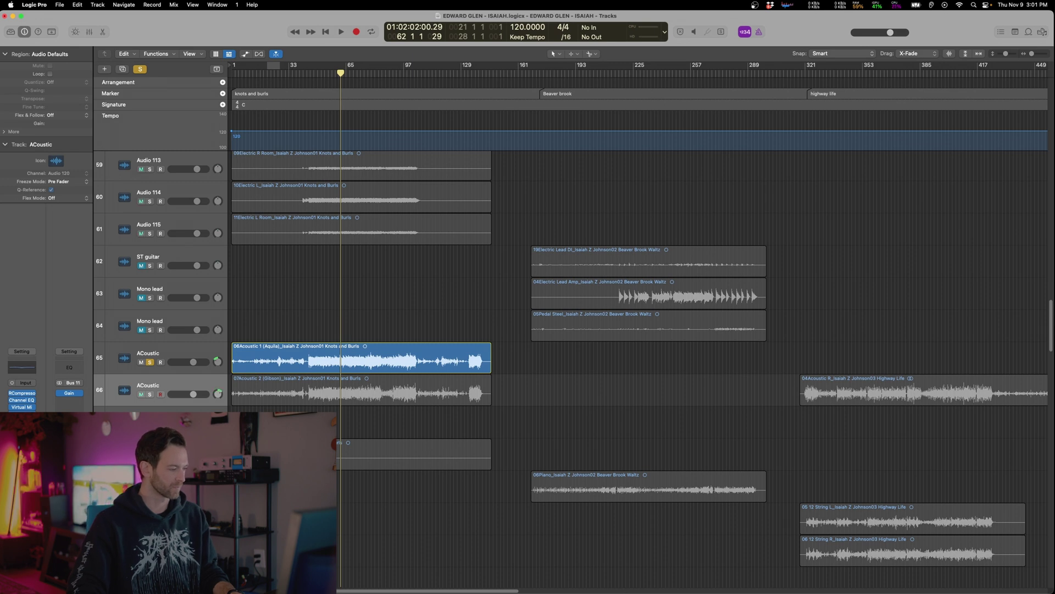
pyautogui.press('ctrl+alt+super+s')
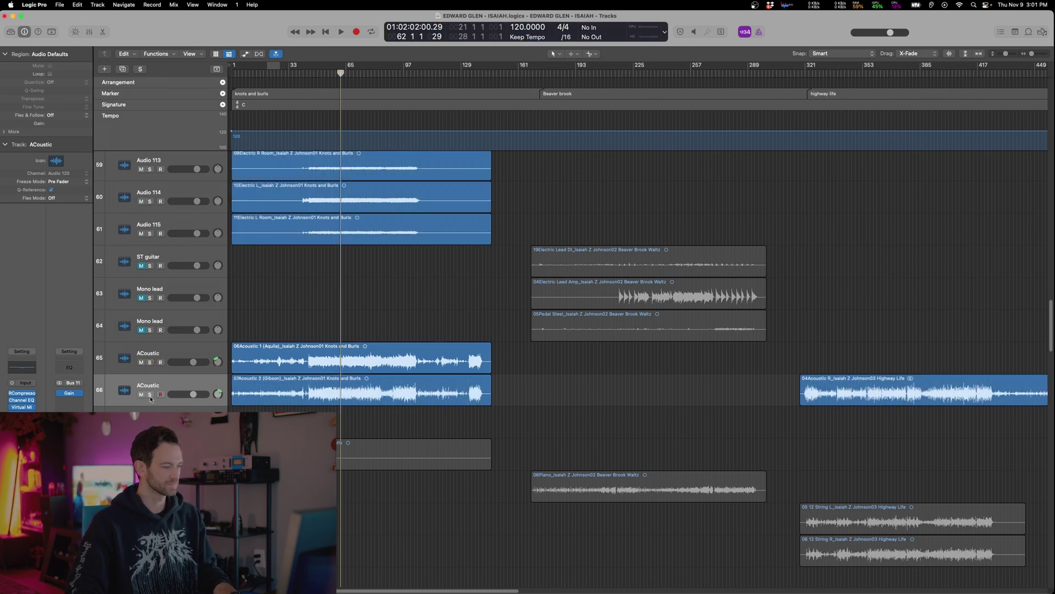
pyautogui.press('space')
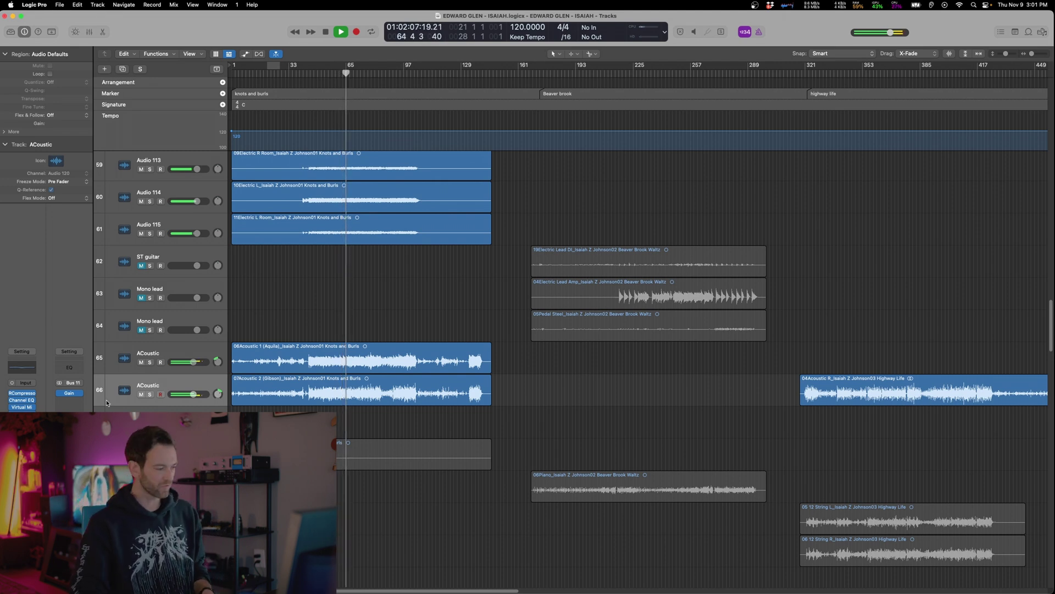
# Insert L2 UltraMaximizer on the acoustic bus and lower its linked threshold and ceiling to about -15.5 dB, listening from bar 42
pyautogui.click(69, 407)
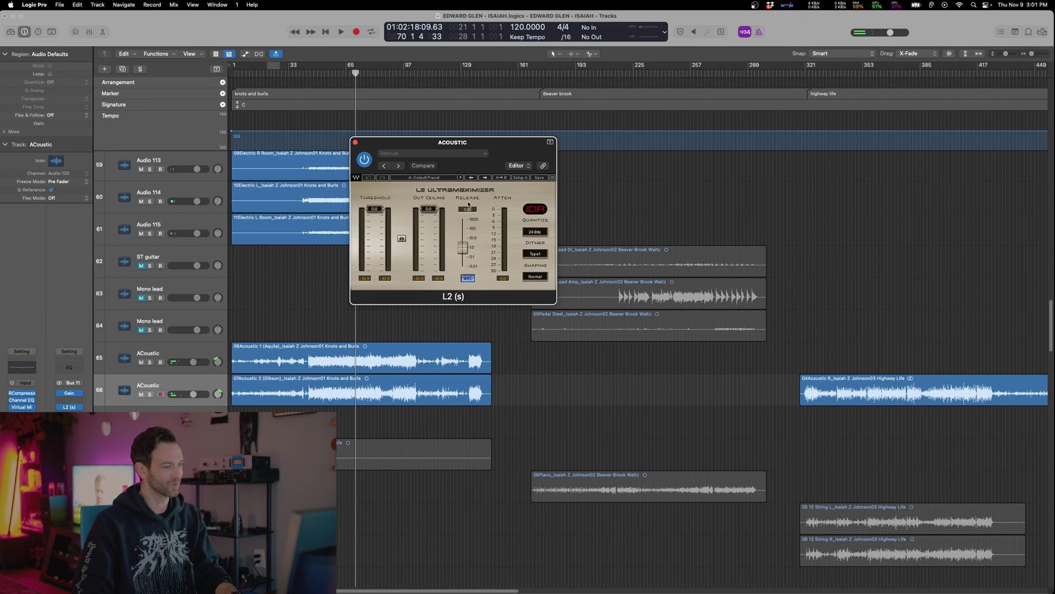
pyautogui.moveTo(503, 149); pyautogui.dragTo(594, 166)
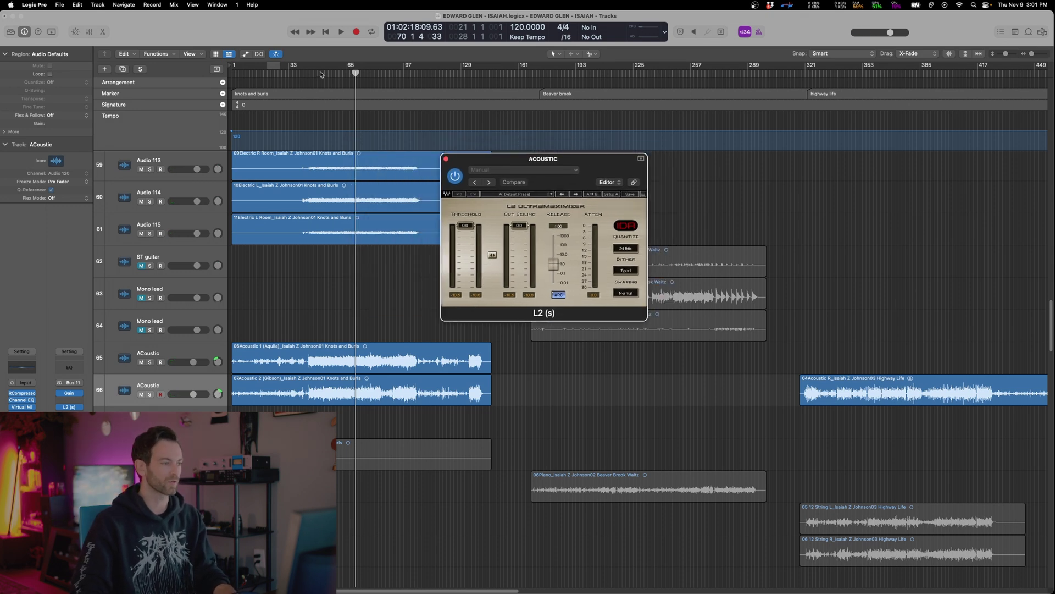
pyautogui.moveTo(322, 75); pyautogui.dragTo(305, 74)
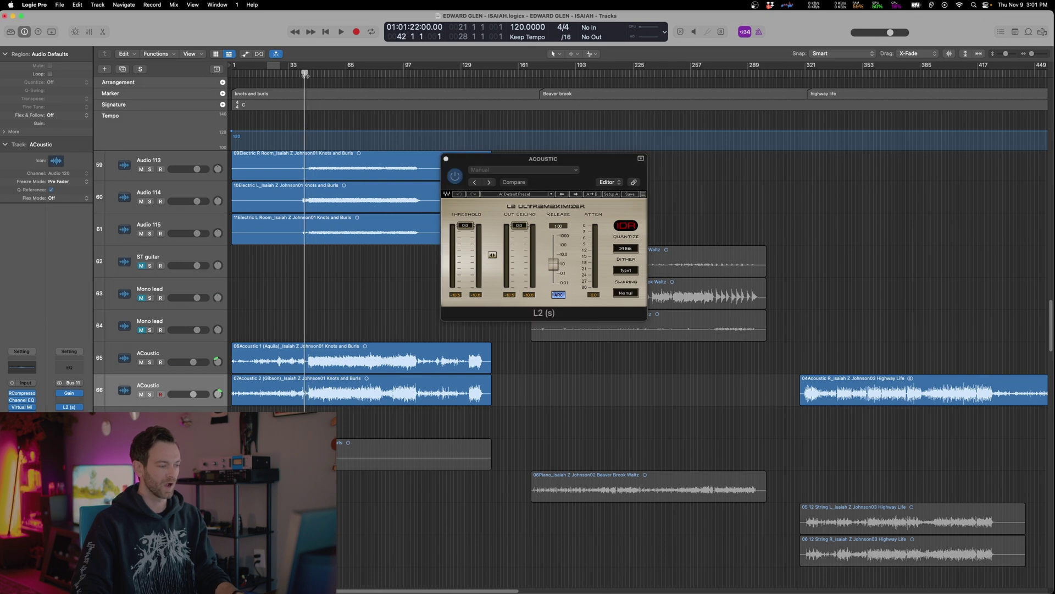
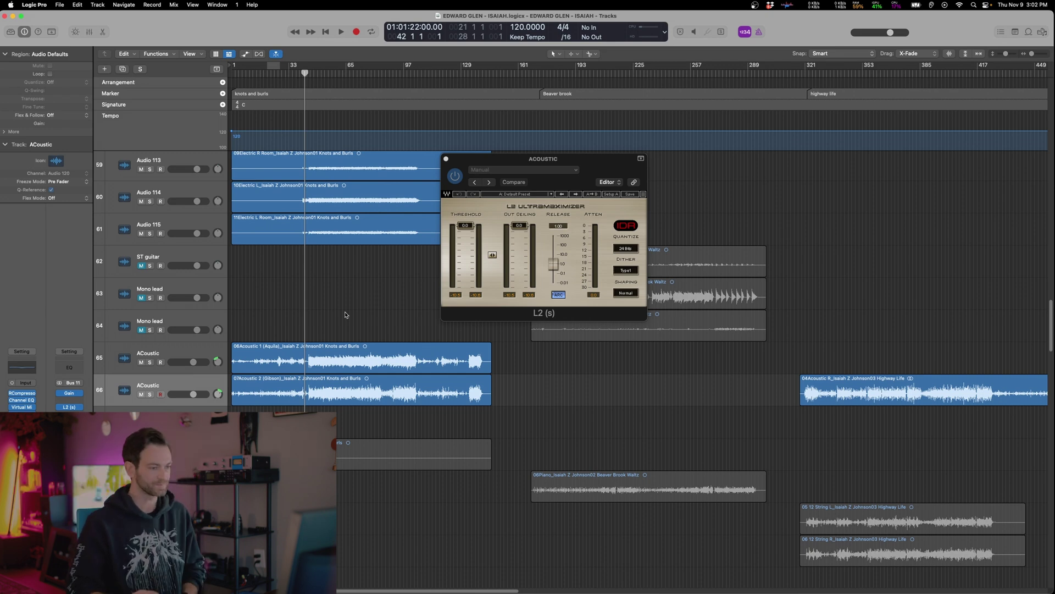
pyautogui.press('space')
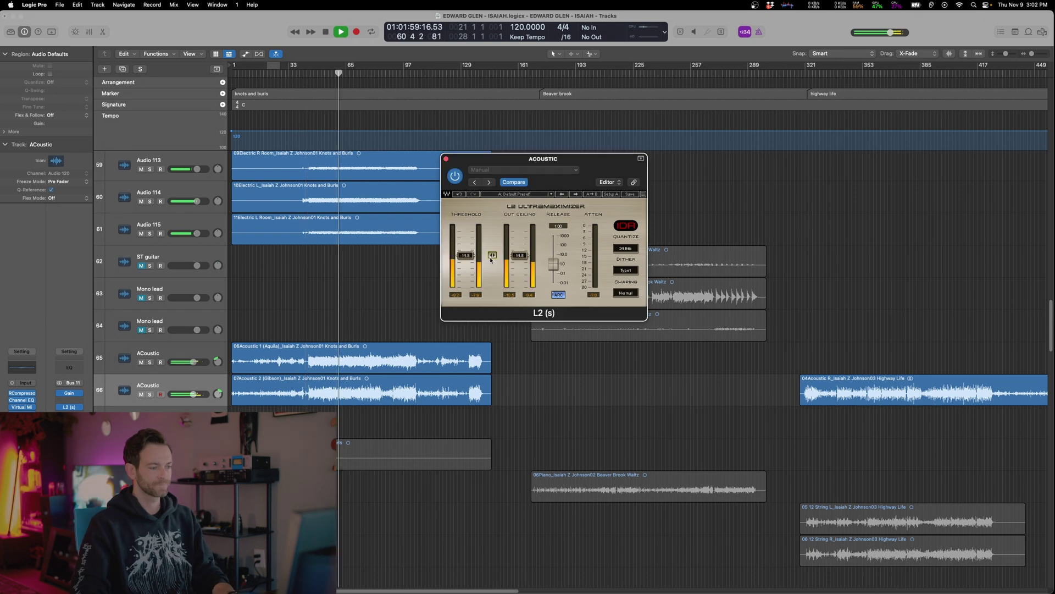
pyautogui.press('space')
pyautogui.moveTo(494, 254)
pyautogui.mouseDown()
pyautogui.moveTo(494, 245)
pyautogui.moveTo(493, 257)
pyautogui.mouseUp()
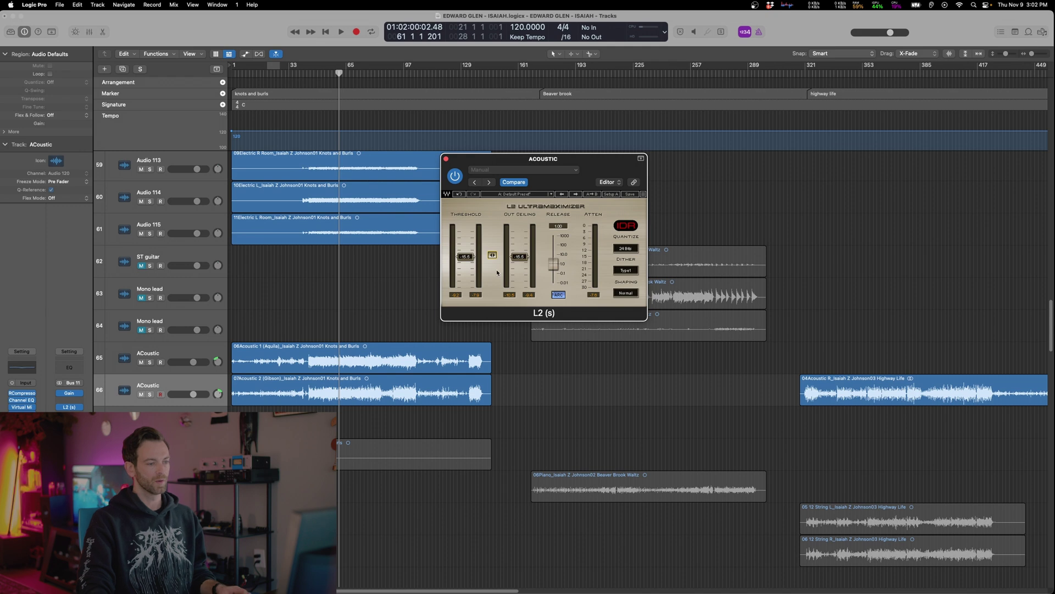
# Try L2's threshold and out ceiling at 0.0 dB during playback for comparison, and undo the change
pyautogui.moveTo(516, 257); pyautogui.dragTo(519, 232)
pyautogui.moveTo(465, 257); pyautogui.dragTo(519, 225)
pyautogui.press('space')
pyautogui.press('space')
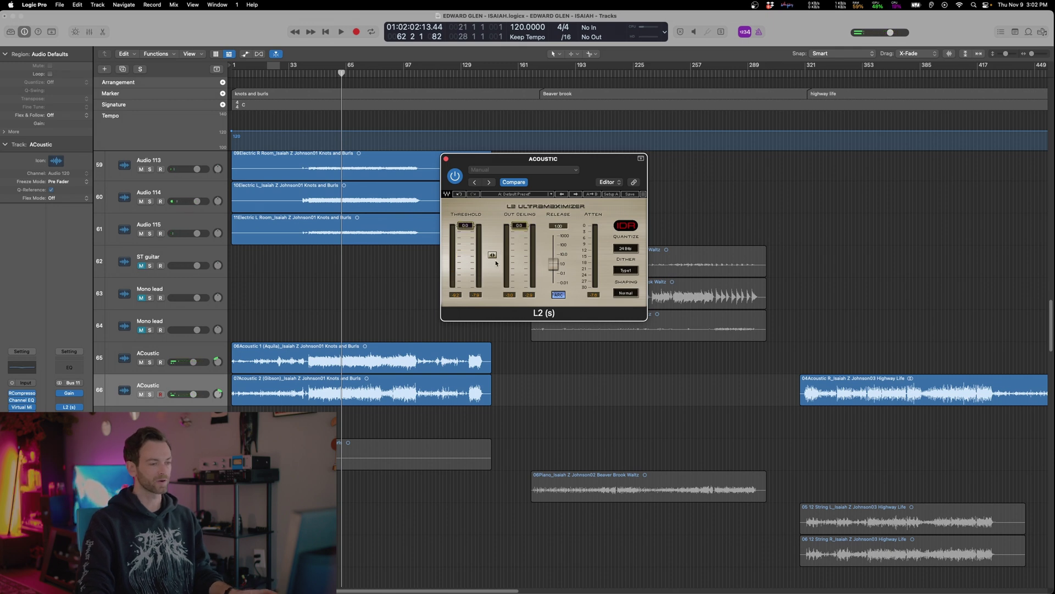
pyautogui.press('super+z')
# Raise L2's linked threshold and out ceiling to about -14 dB and listen to the knots and burls mix
pyautogui.moveTo(615, 165); pyautogui.dragTo(623, 163)
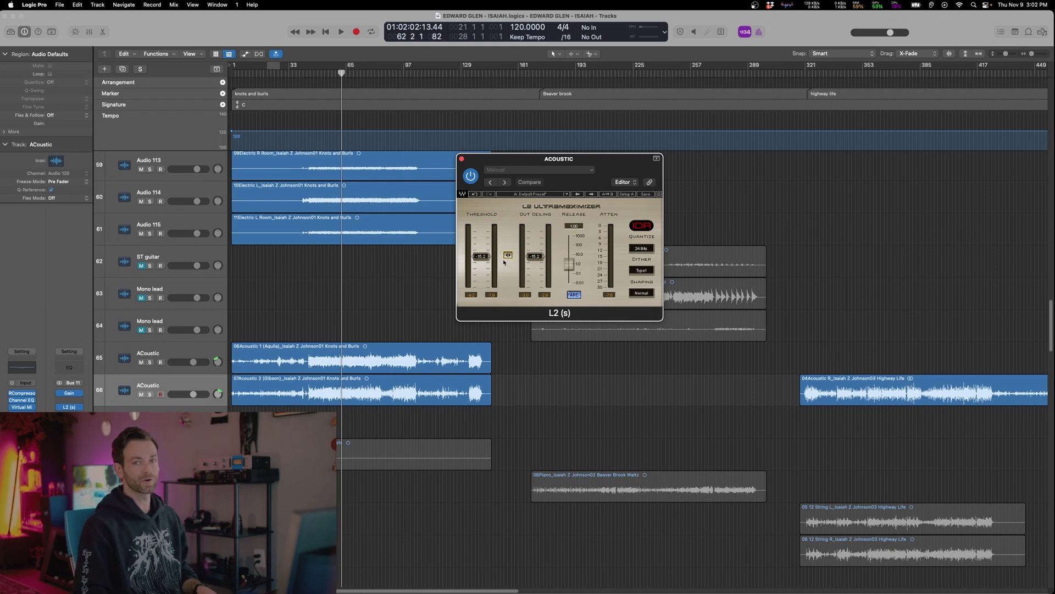
pyautogui.moveTo(510, 255); pyautogui.dragTo(511, 254)
pyautogui.press('space')
pyautogui.press('space')
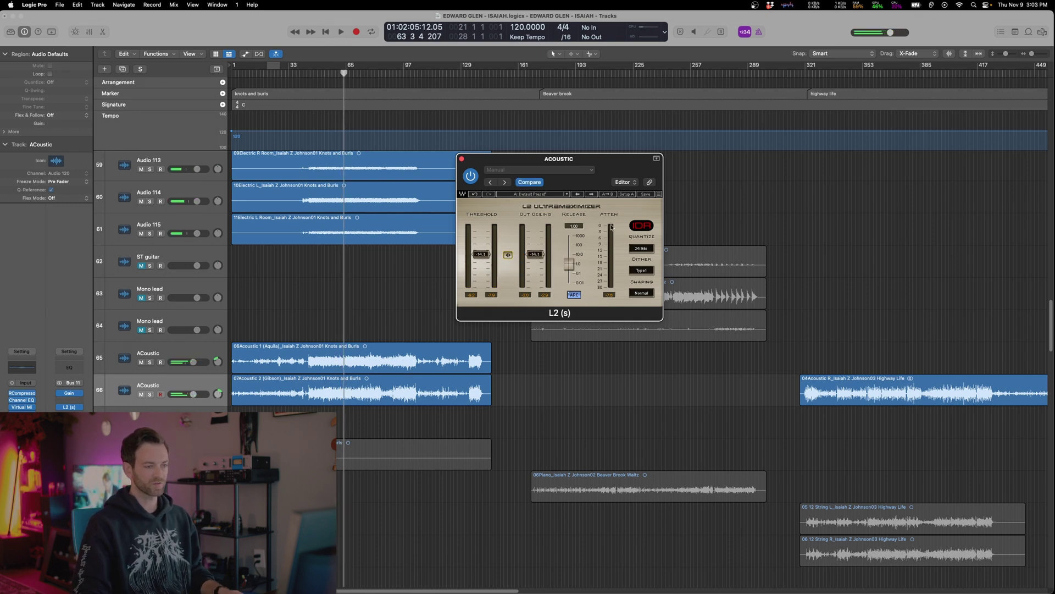
pyautogui.press('space')
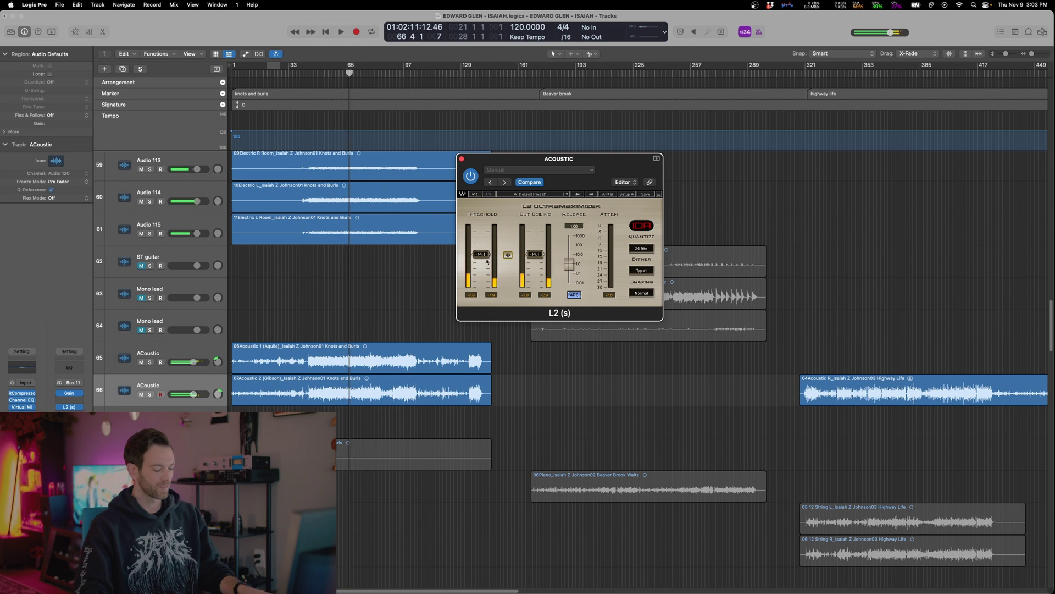
# Save the project and close L2 while listening to the full mix
pyautogui.press('super+s')
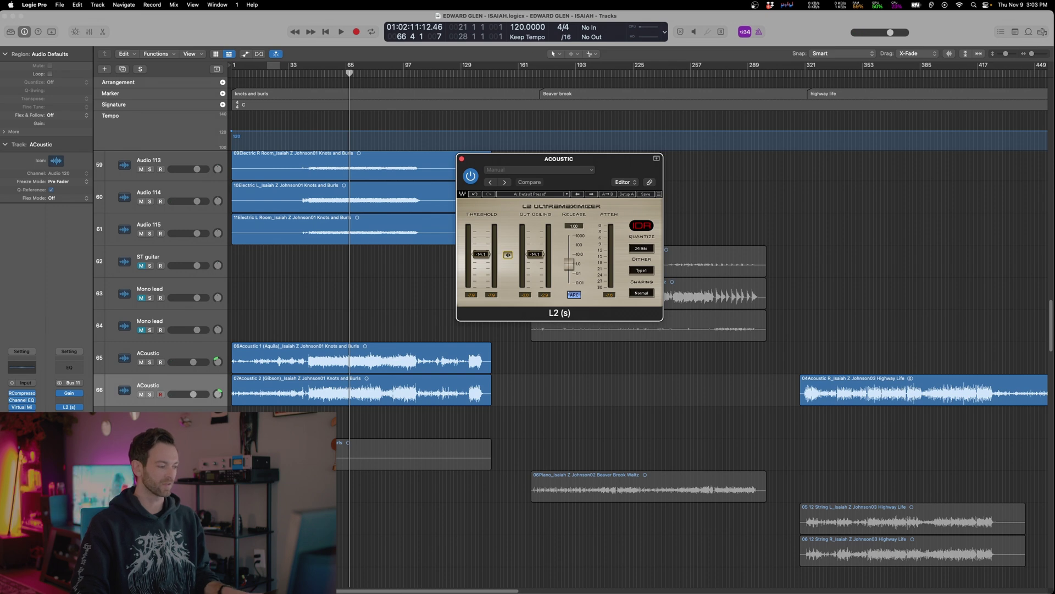
pyautogui.press('space')
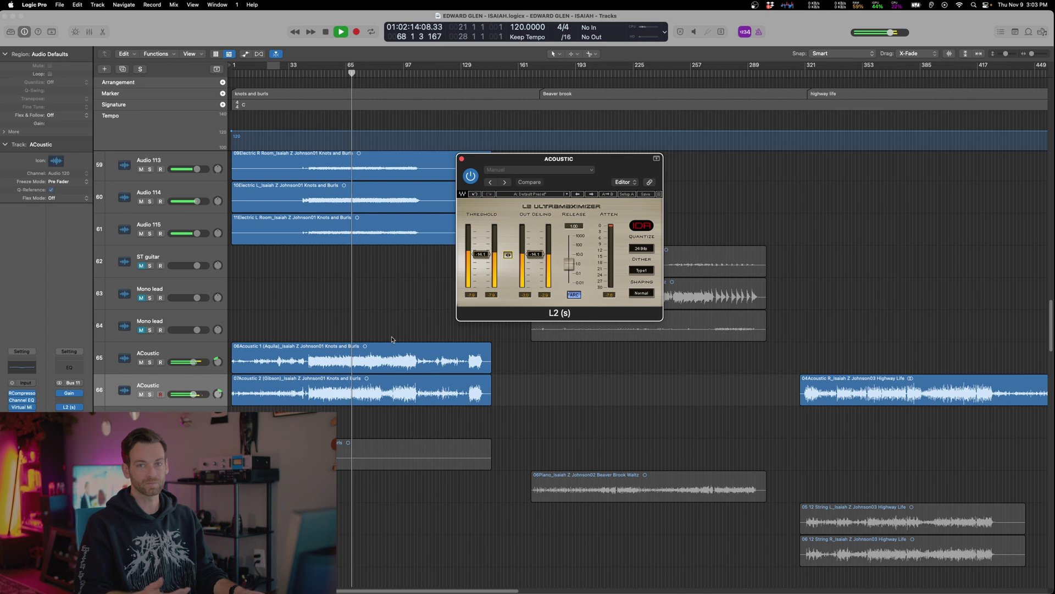
pyautogui.click(461, 159)
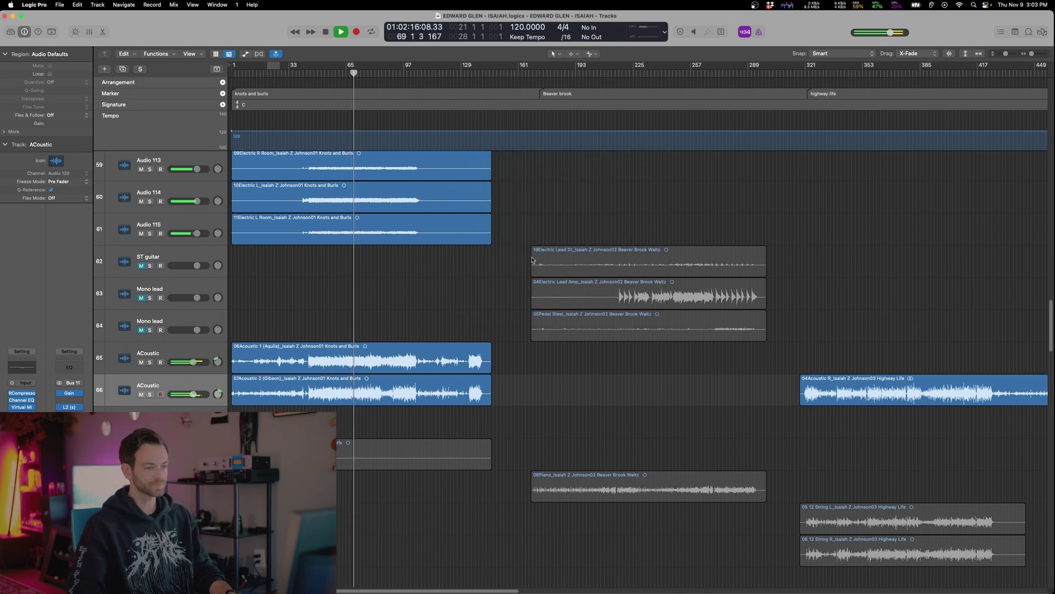
pyautogui.scroll(-4, 559, 330)
pyautogui.press('space')
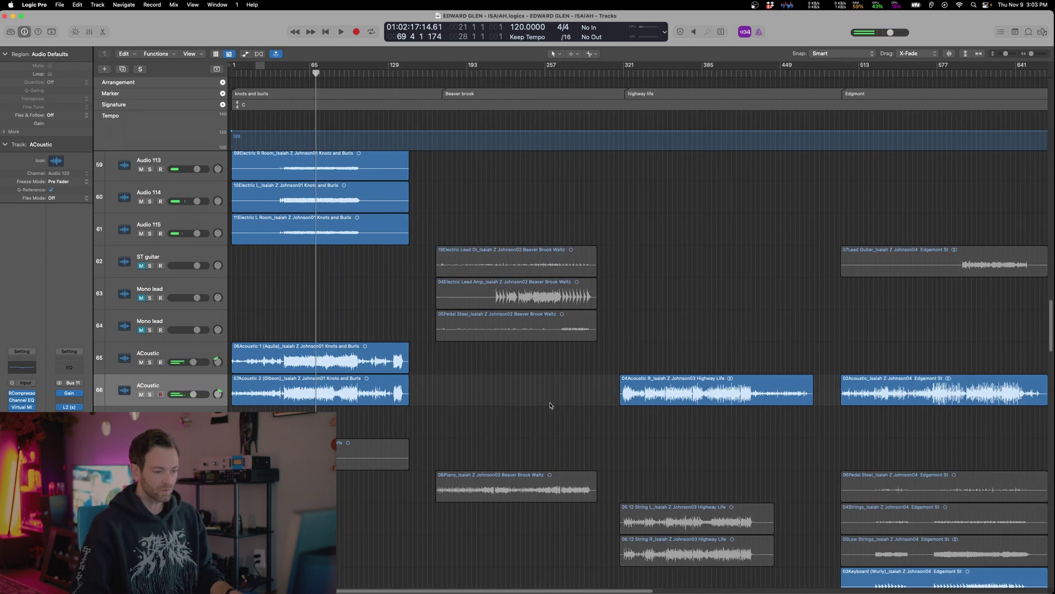
# Move the Highway Life Acoustic L region from the overheads track to acoustic track 65, keeping it at bar 318
pyautogui.moveTo(609, 196); pyautogui.dragTo(609, 457)
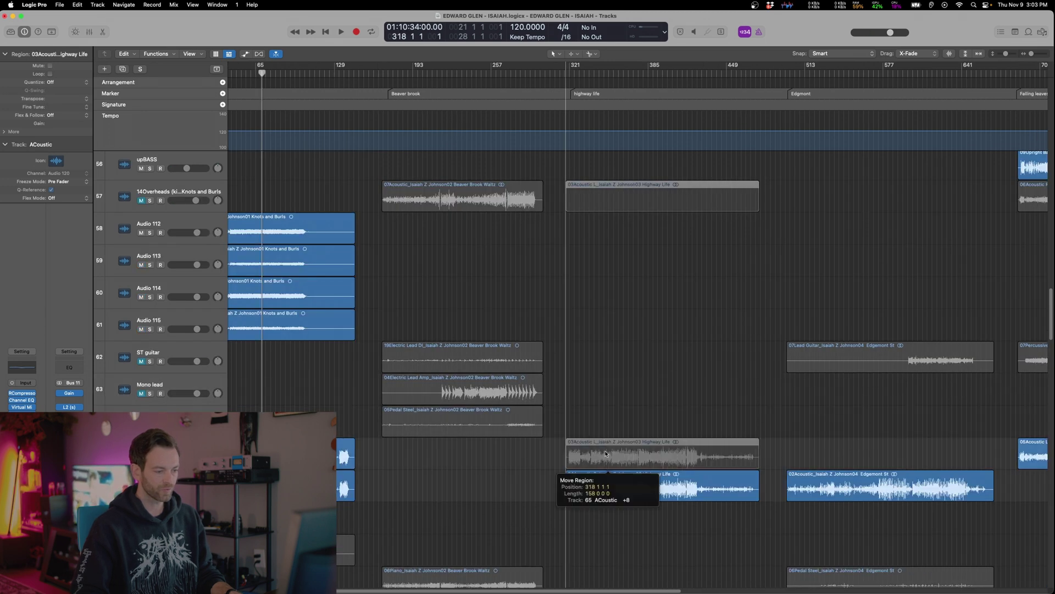
pyautogui.click(625, 433)
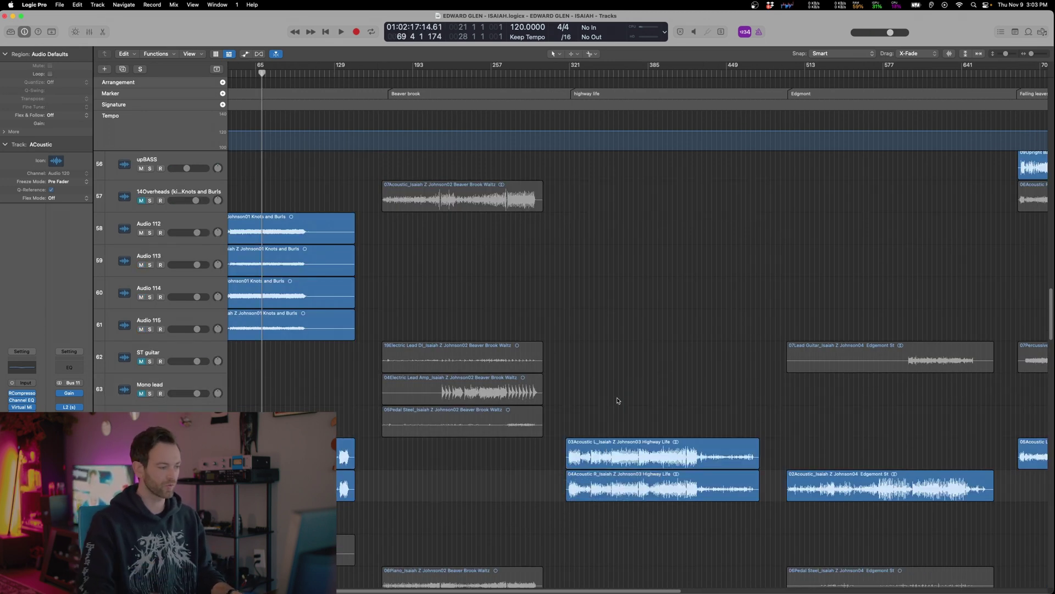
pyautogui.hscroll(10, 594, 411)
pyautogui.scroll(-1, 611, 411)
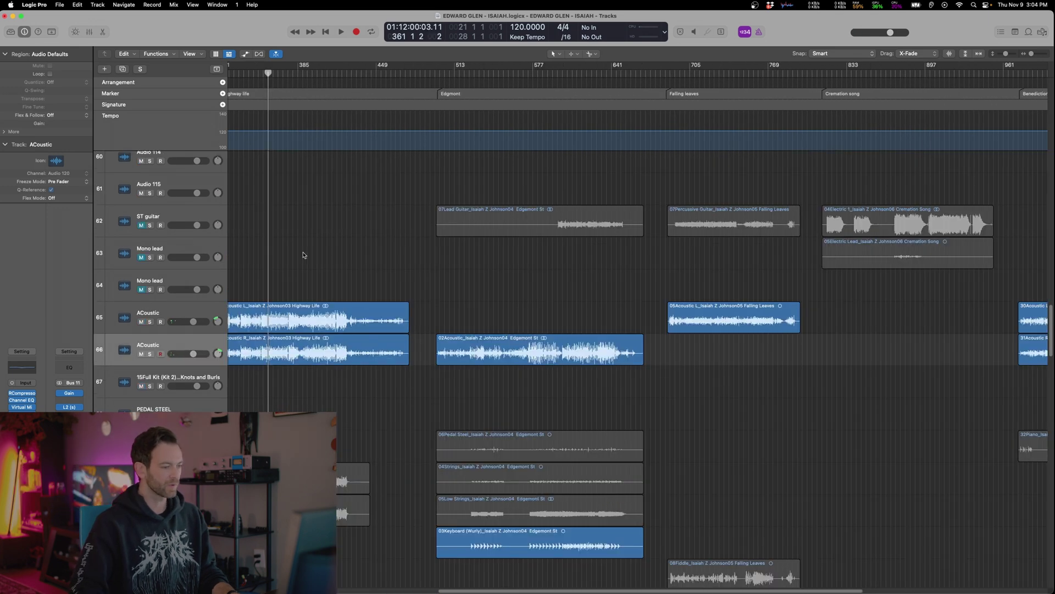
# Move the Beaver Brook Waltz acoustic region from the overheads track to track 67, directly below the acoustic tracks
pyautogui.click(511, 350)
pyautogui.press('super+Left')
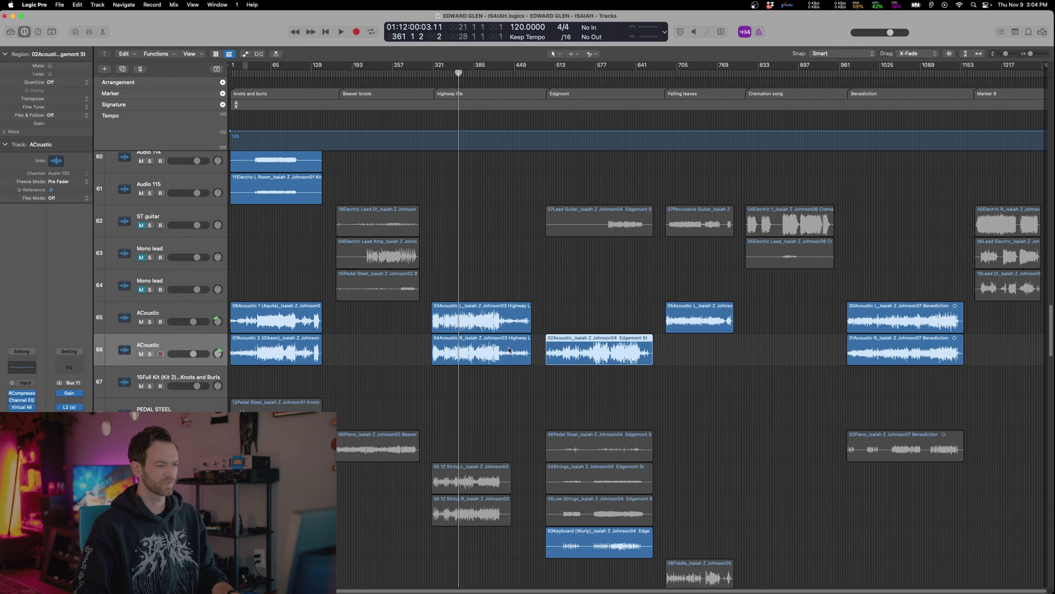
pyautogui.press('super+Right')
pyautogui.scroll(-10, 379, 394)
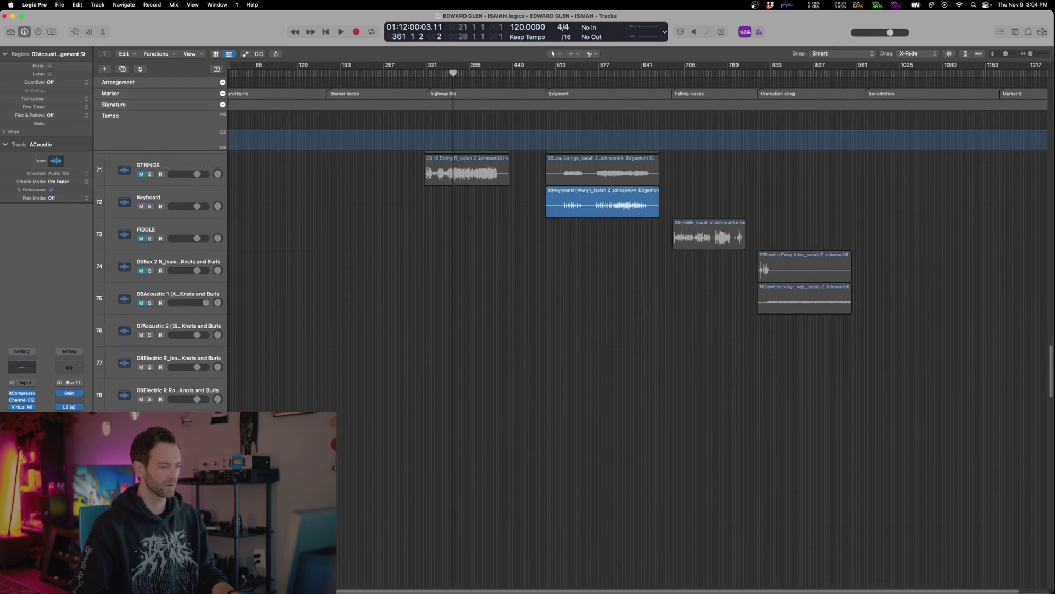
pyautogui.scroll(12, 379, 393)
pyautogui.moveTo(374, 289); pyautogui.dragTo(373, 396)
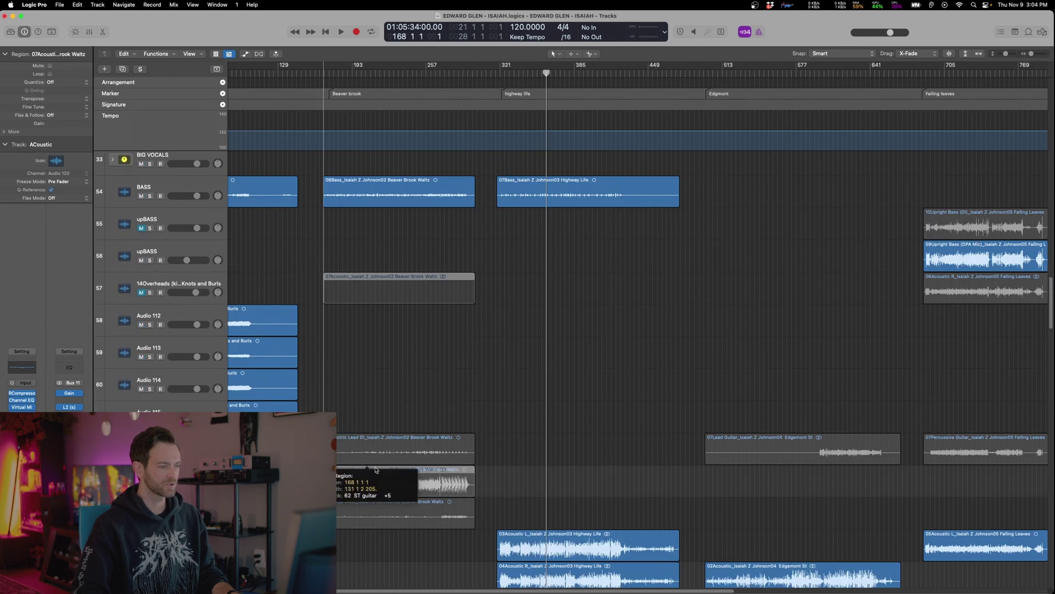
pyautogui.scroll(-6, 373, 464)
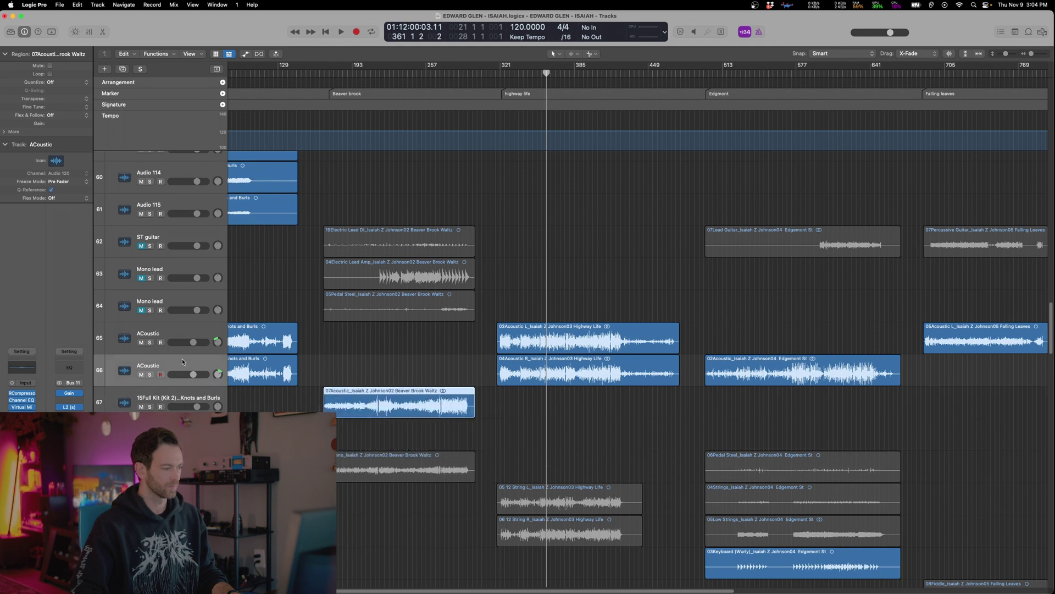
# Duplicate the second acoustic track with its settings and place the Beaver Brook Waltz and Edgemont St acoustic regions on the copy
pyautogui.click(122, 70)
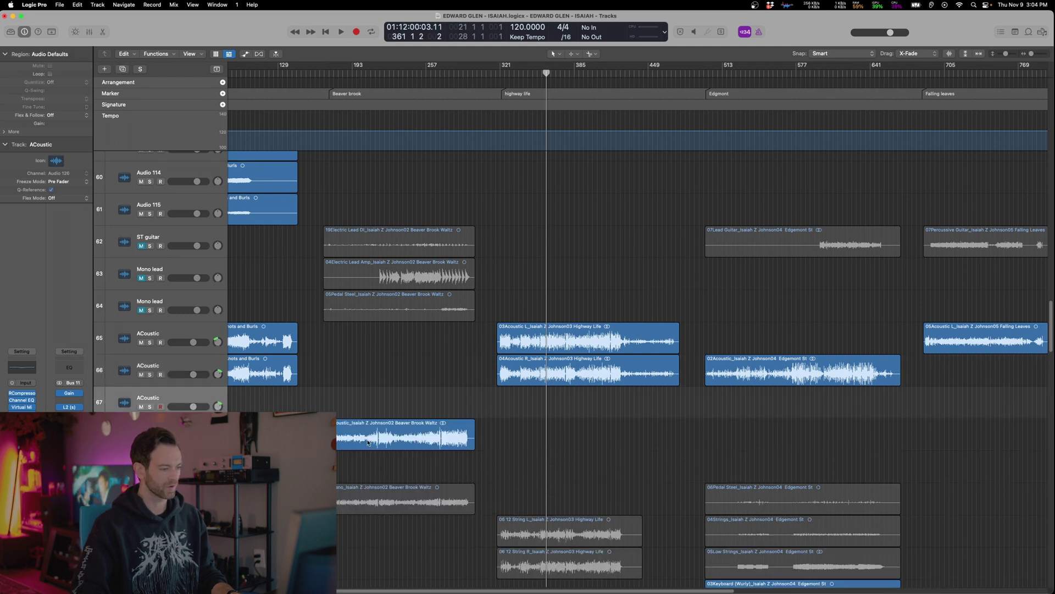
pyautogui.moveTo(434, 448); pyautogui.dragTo(434, 416)
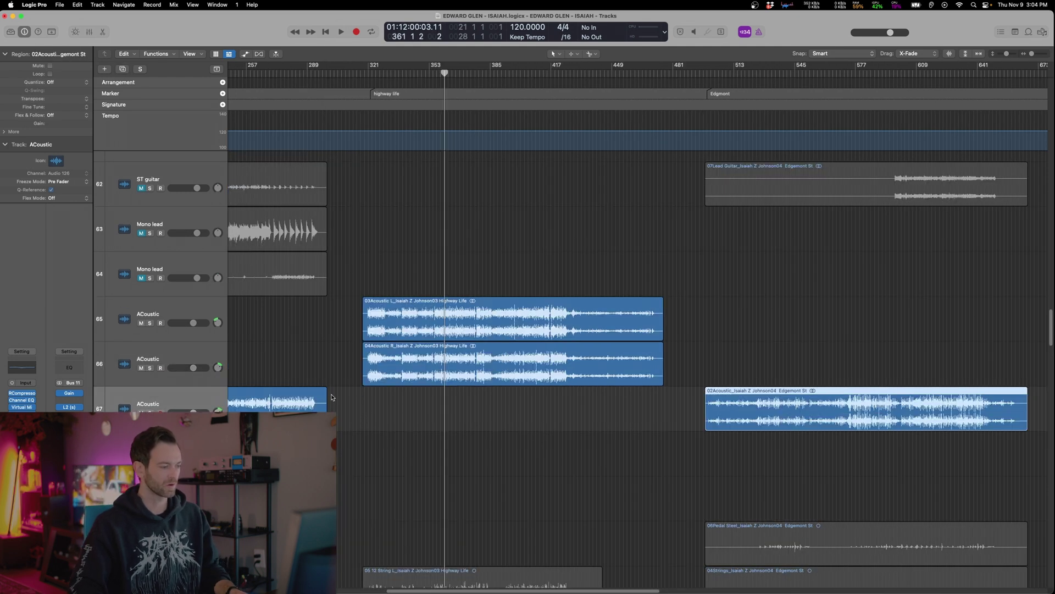
pyautogui.hscroll(-5, 271, 381)
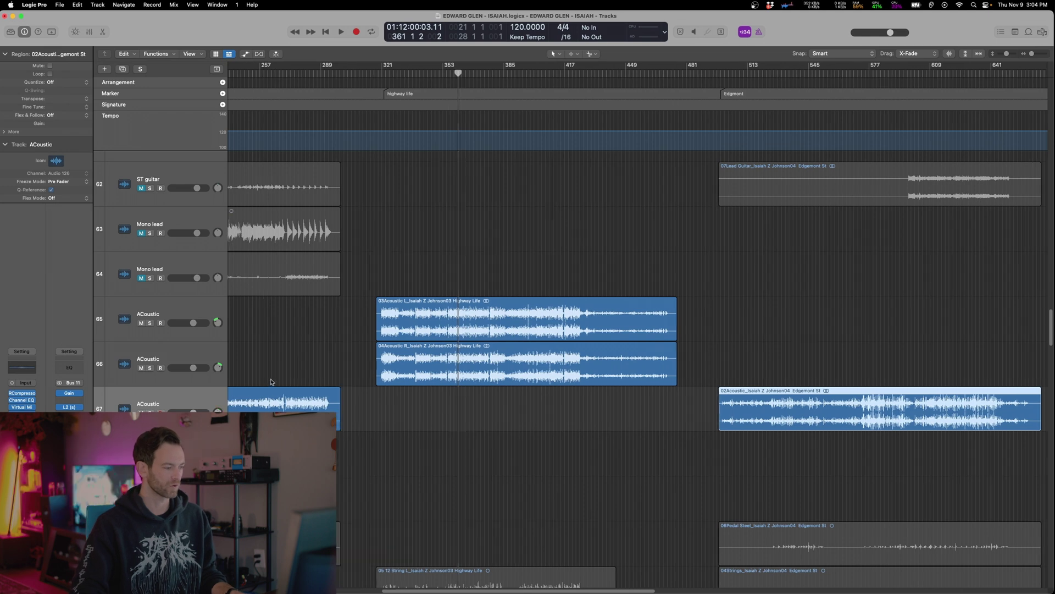
# Solo acoustic track 67 while playing the Beaver Brook section, and open the track's RCompressor
pyautogui.click(320, 367)
pyautogui.click(352, 401)
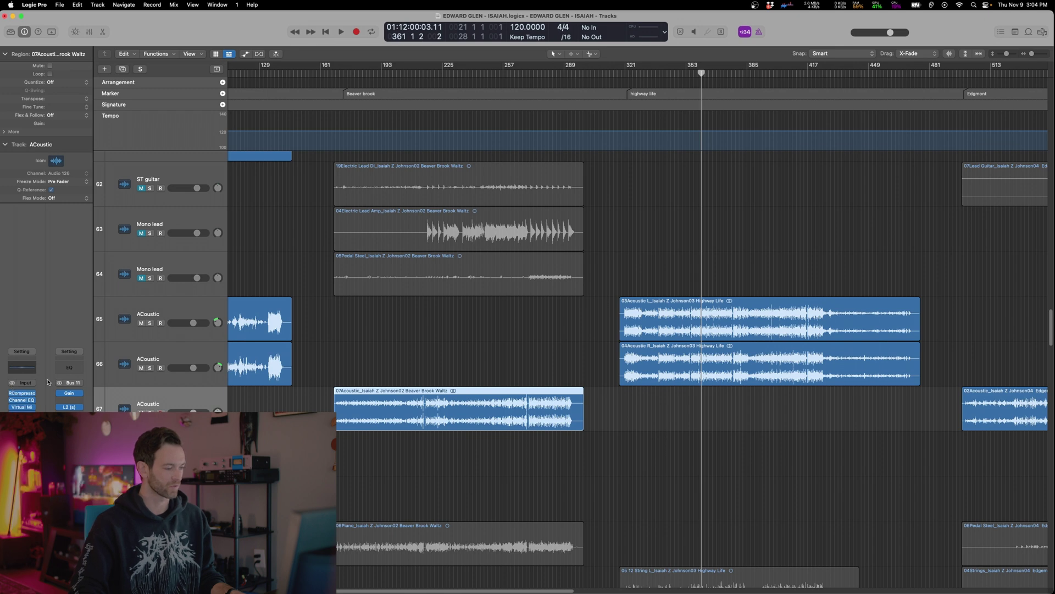
pyautogui.click(420, 348)
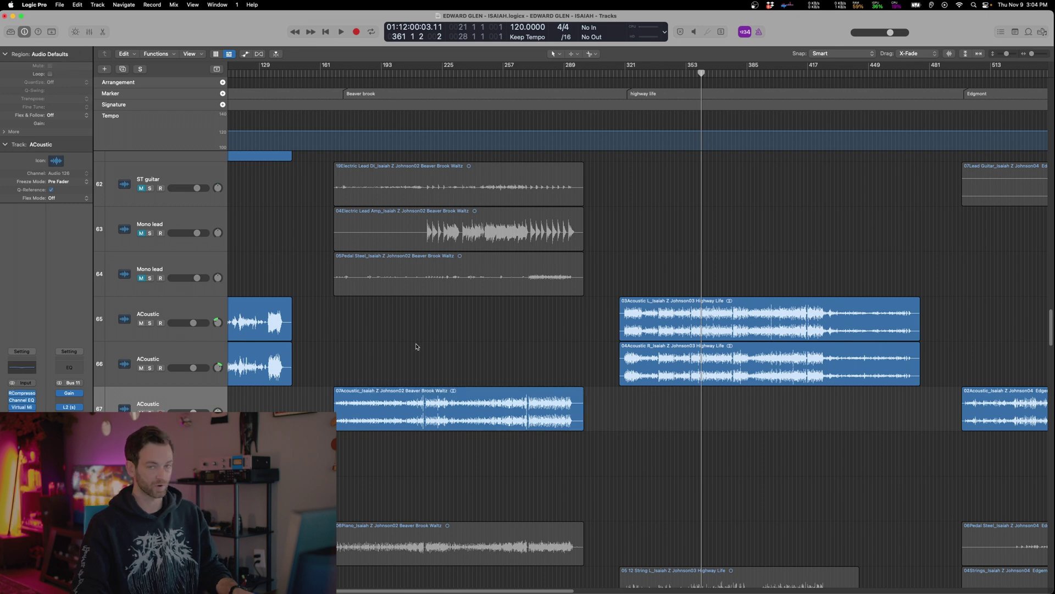
pyautogui.click(377, 350)
pyautogui.press('space')
pyautogui.click(149, 411)
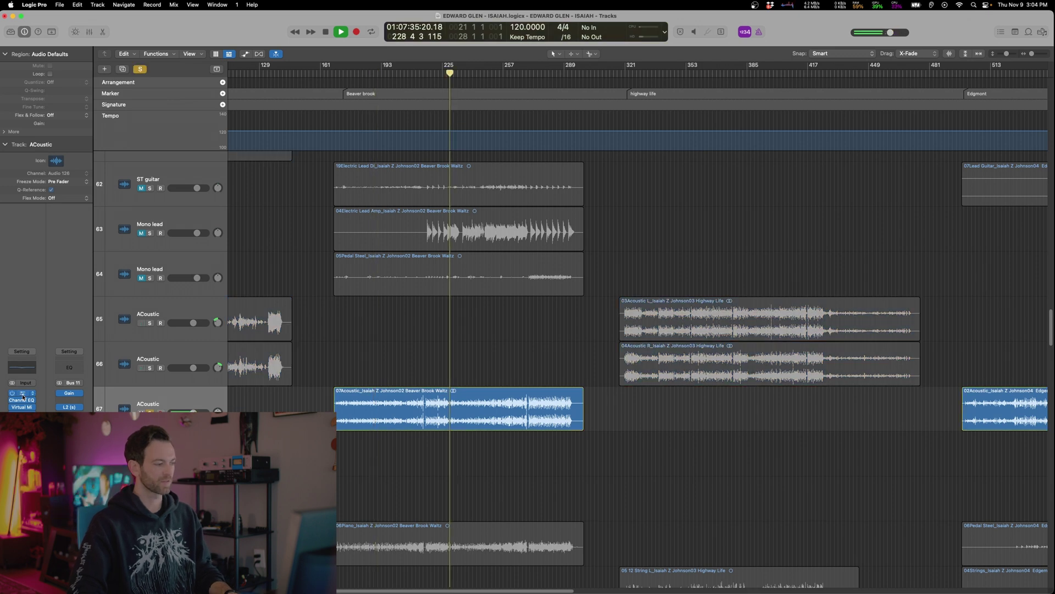
pyautogui.click(22, 393)
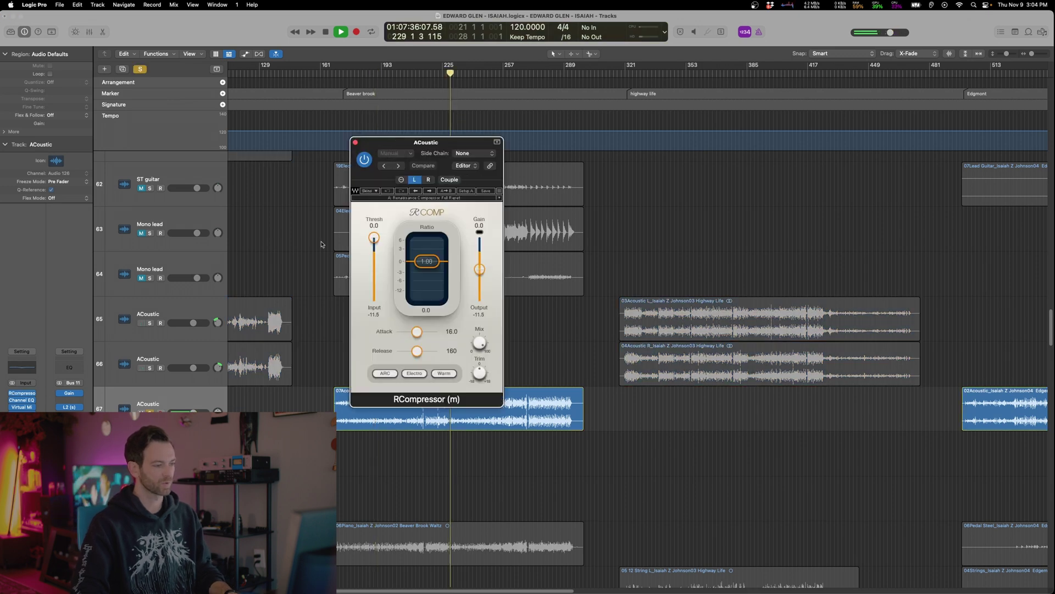
# Set acoustic track 67's RCompressor to threshold -21.4, ratio 1.45, attack 1.52, release 555 and gain 9.8
pyautogui.moveTo(373, 238); pyautogui.dragTo(379, 257)
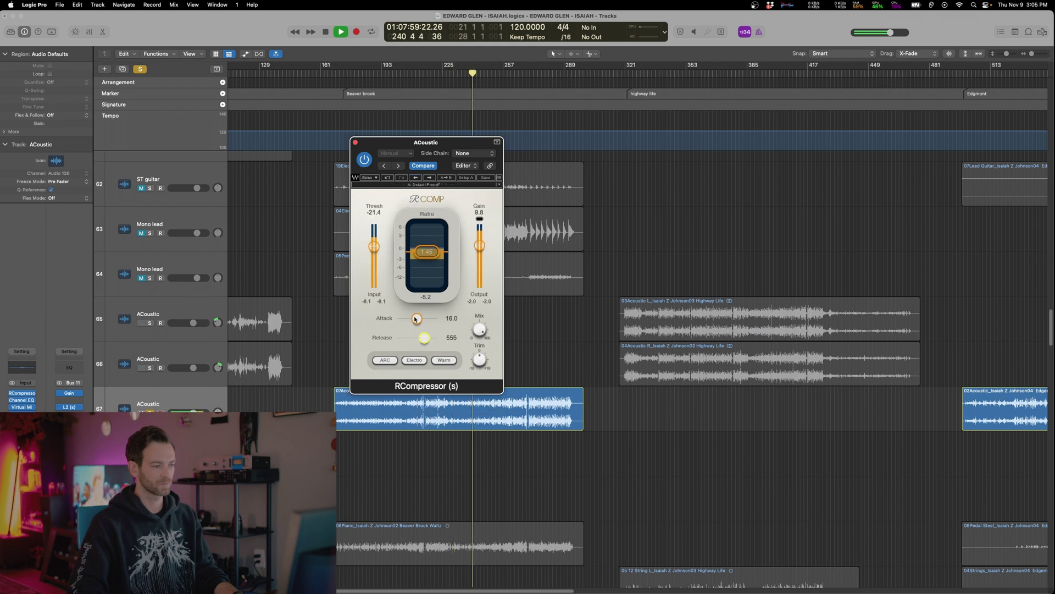
pyautogui.moveTo(417, 318); pyautogui.dragTo(379, 317)
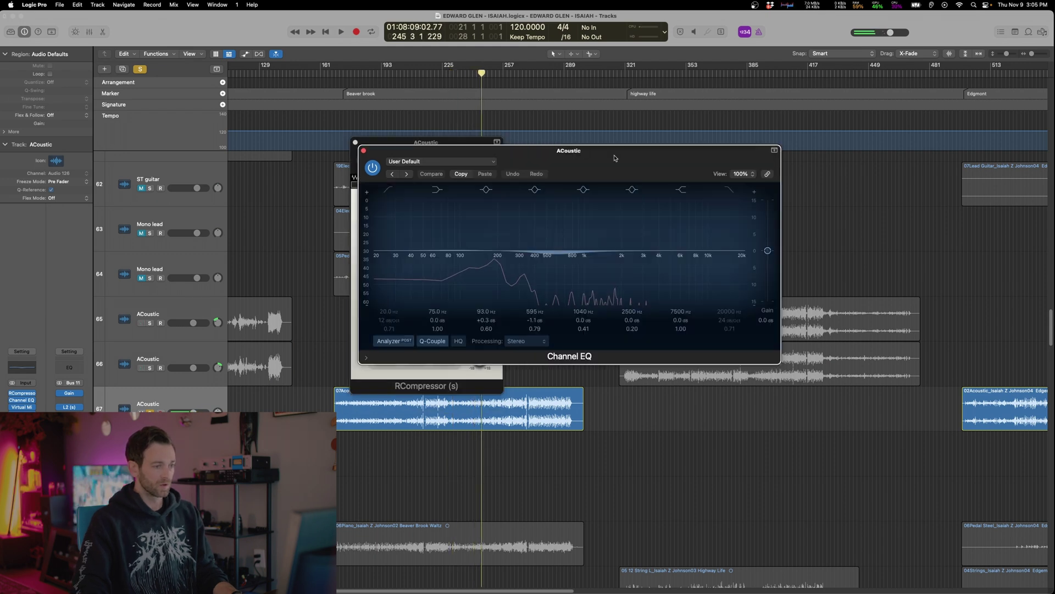
pyautogui.moveTo(615, 158); pyautogui.dragTo(755, 185)
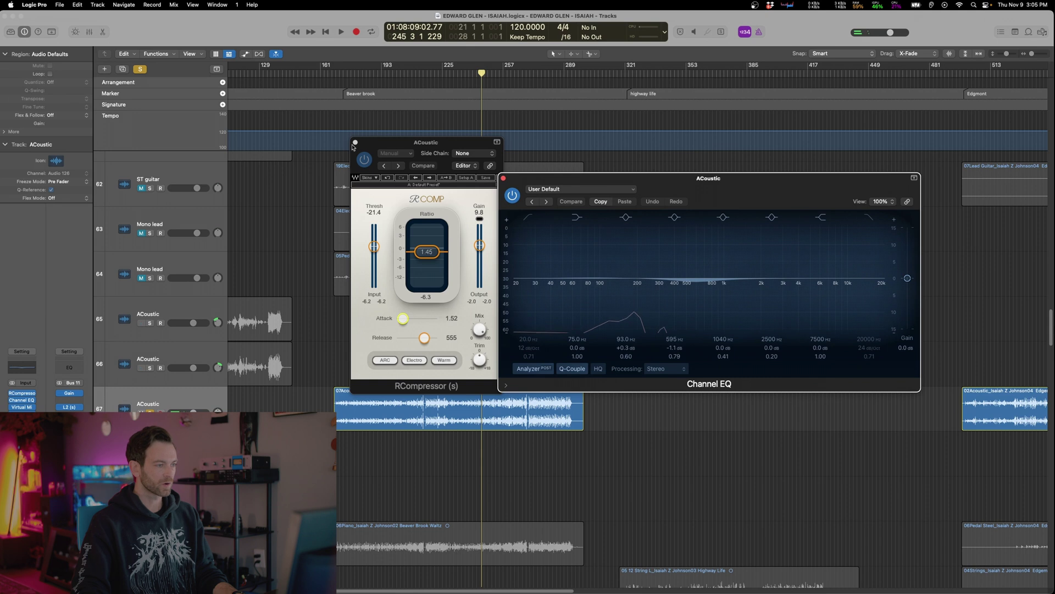
pyautogui.click(355, 142)
# Shift the 595 Hz cut in track 67's Channel EQ lower in frequency and adjust the FG-N equalizer in its Virtual Mix Rack
pyautogui.moveTo(693, 178); pyautogui.dragTo(675, 175)
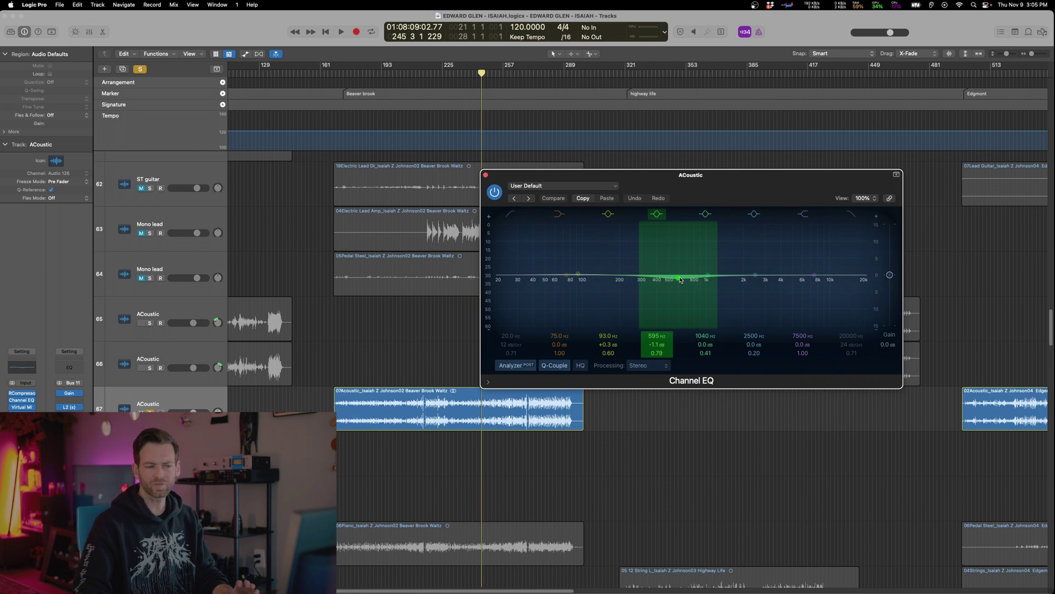
pyautogui.press('space')
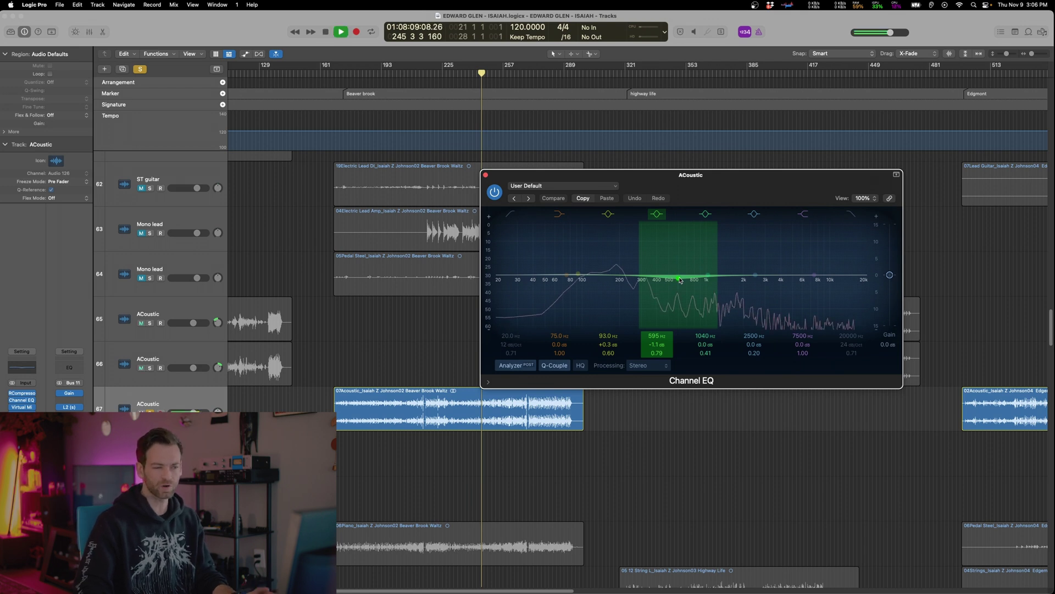
pyautogui.moveTo(679, 280); pyautogui.dragTo(638, 281)
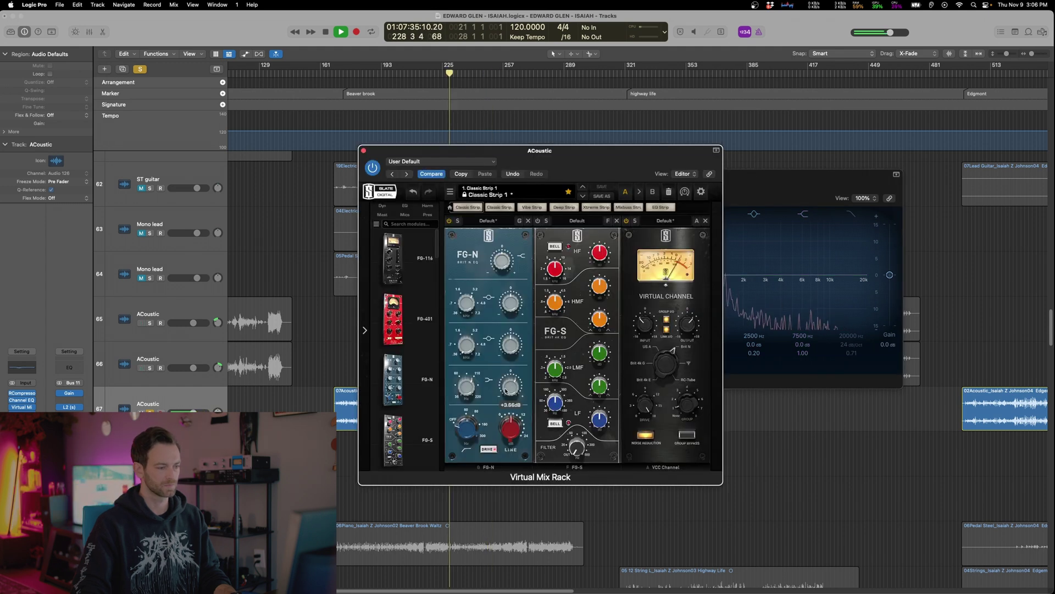
pyautogui.moveTo(470, 386)
pyautogui.mouseDown()
pyautogui.moveTo(477, 374)
pyautogui.moveTo(475, 389)
pyautogui.mouseUp()
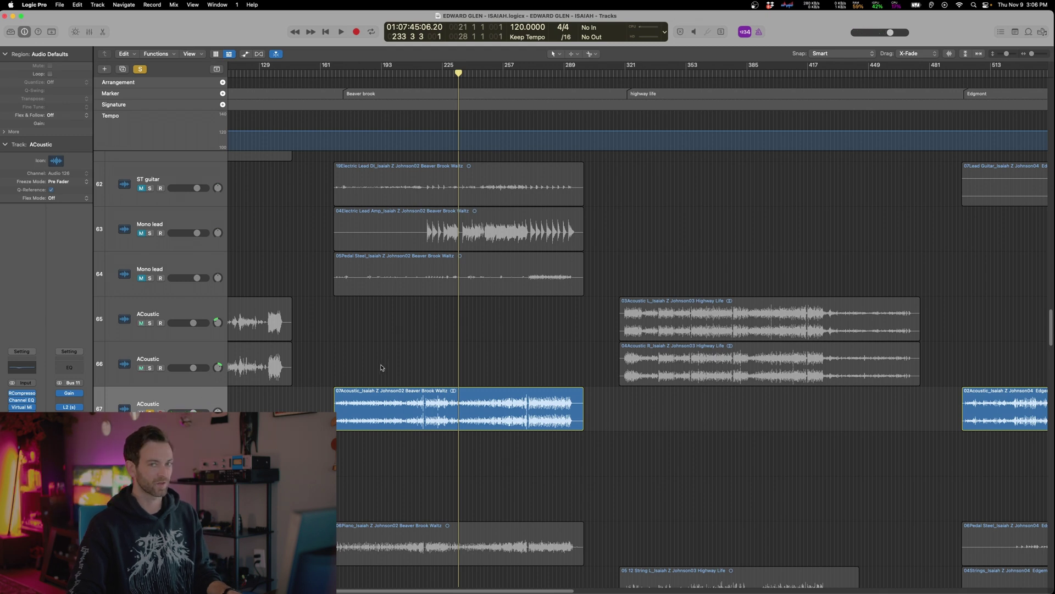
# Unsolo acoustic track 67, play the Beaver Brook section in the full mix, and save the project
pyautogui.press('space')
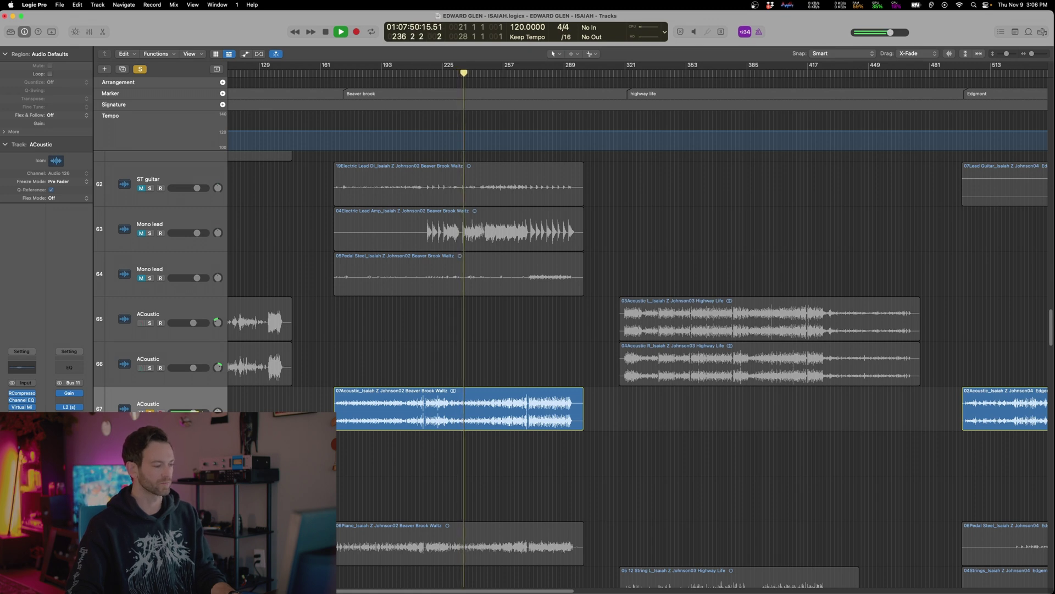
pyautogui.press('s')
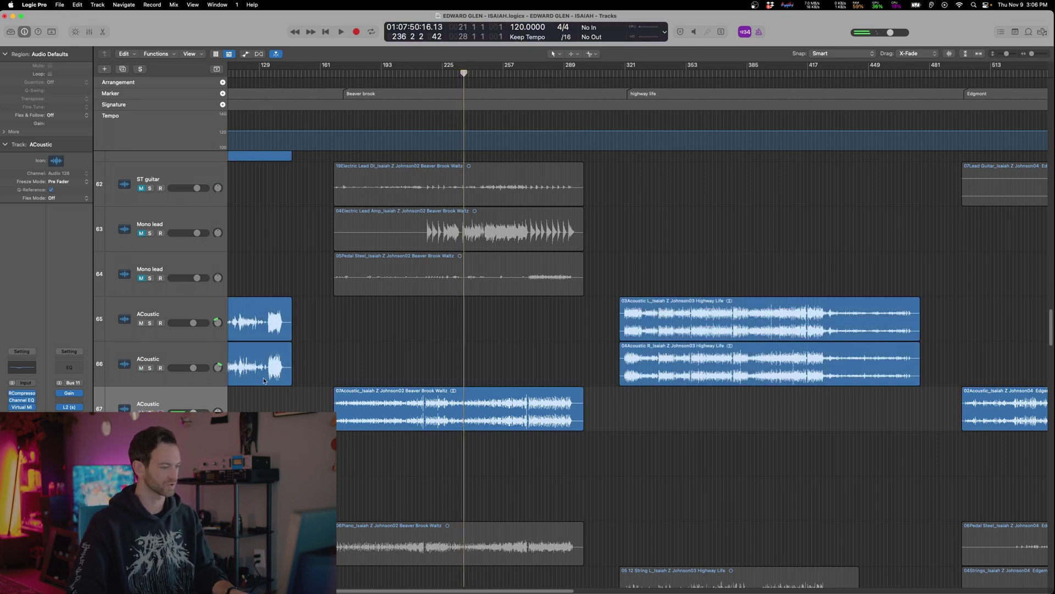
pyautogui.press('space')
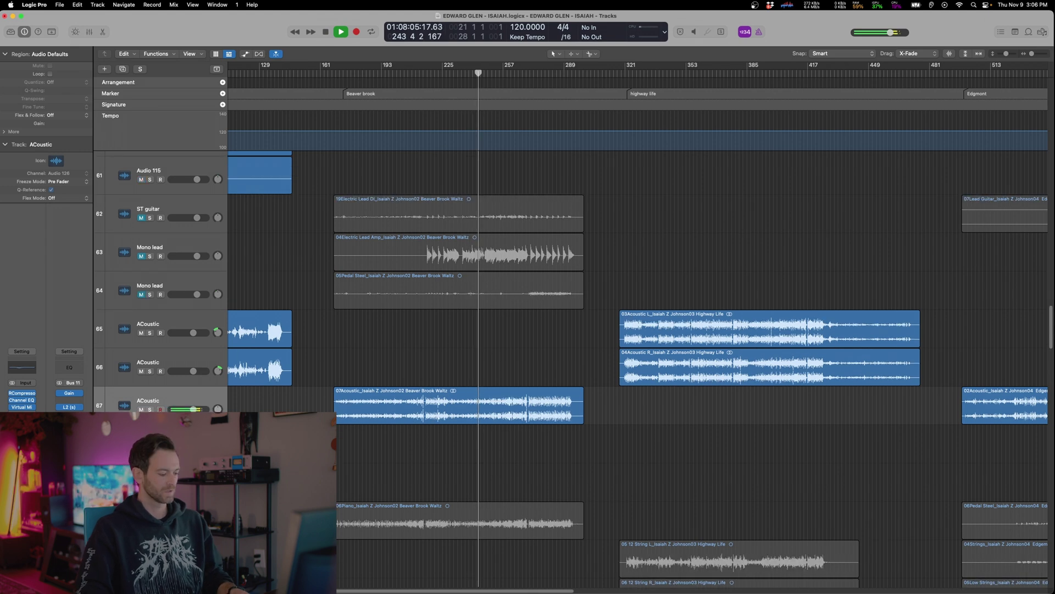
pyautogui.press('space')
pyautogui.press('super+s')
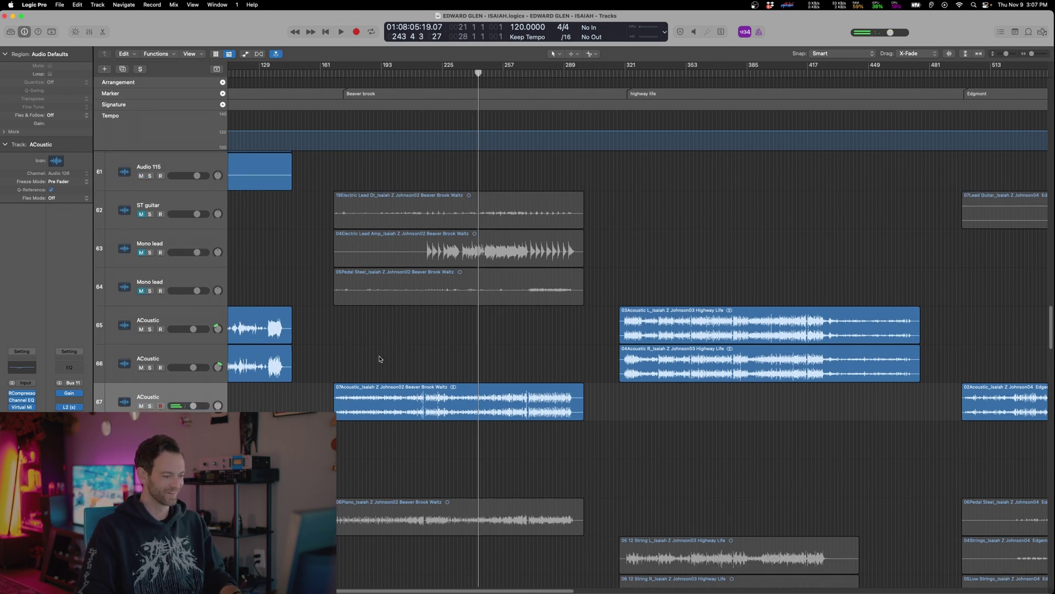
# Play the Highway Life section from about bar 393 to check the acoustic guitars in the full mix
pyautogui.hscroll(3, 379, 358)
pyautogui.keyDown('shift'); pyautogui.click(605, 268); pyautogui.keyUp('shift')
pyautogui.press('space')
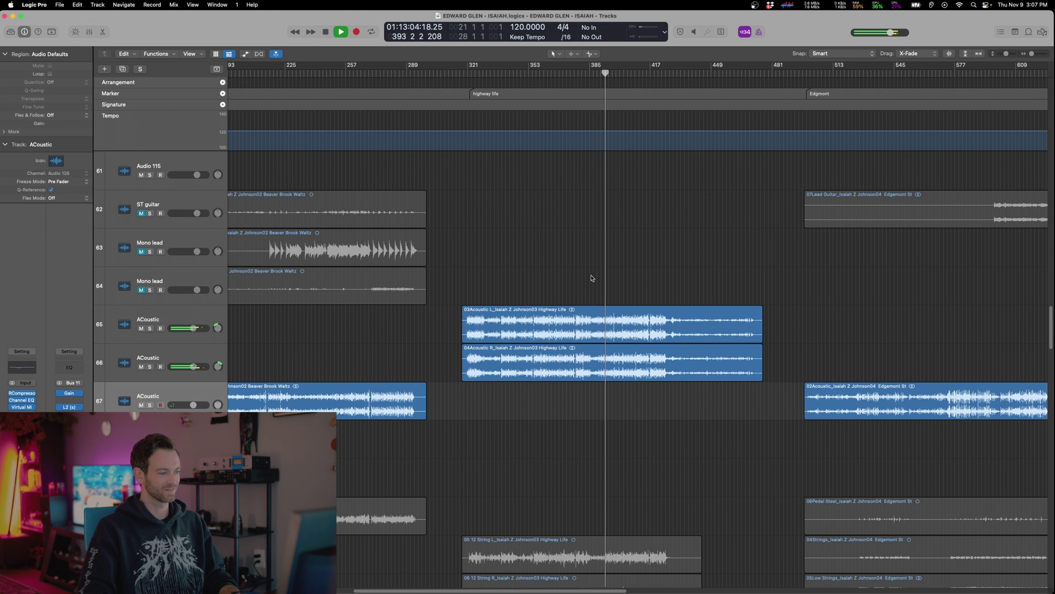
# Play the Edgmont section from about bar 581 in the full mix and look over its Keyboard and other tracks
pyautogui.hscroll(8, 591, 278)
pyautogui.hscroll(1, 588, 281)
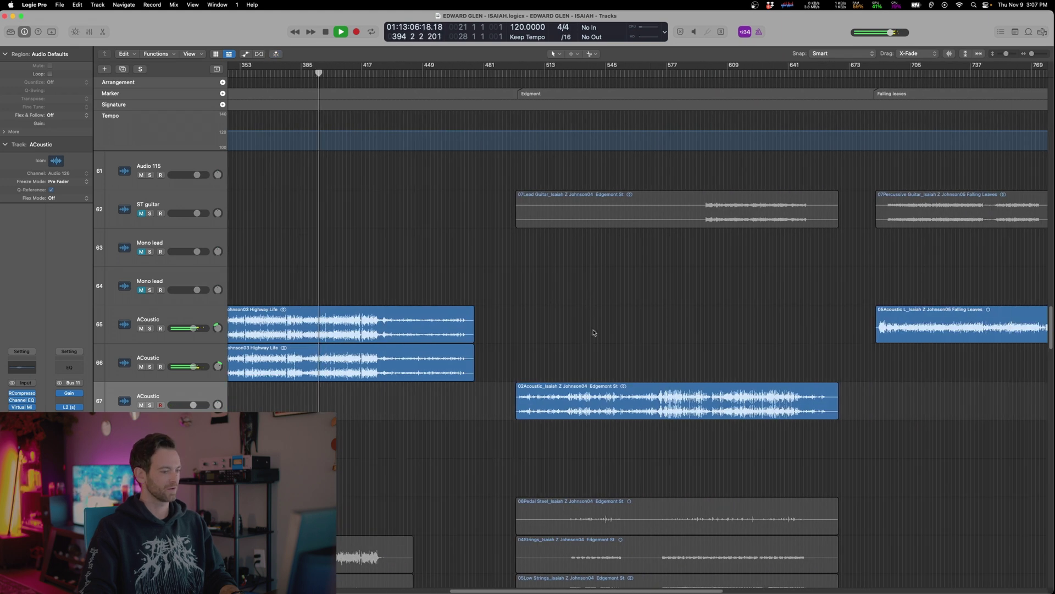
pyautogui.click(673, 330)
pyautogui.hscroll(3, 522, 319)
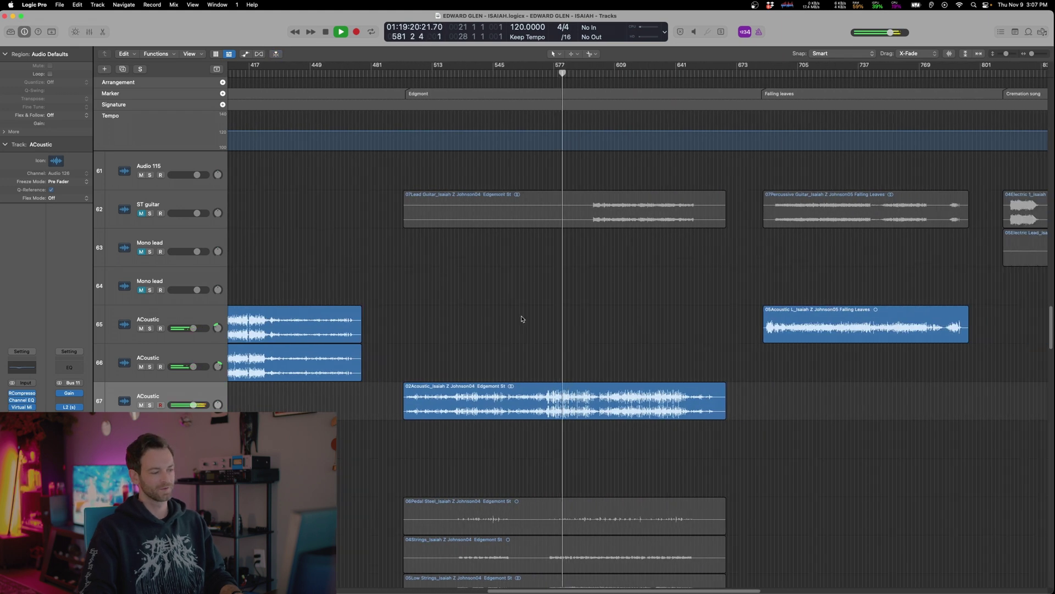
pyautogui.hscroll(3, 519, 319)
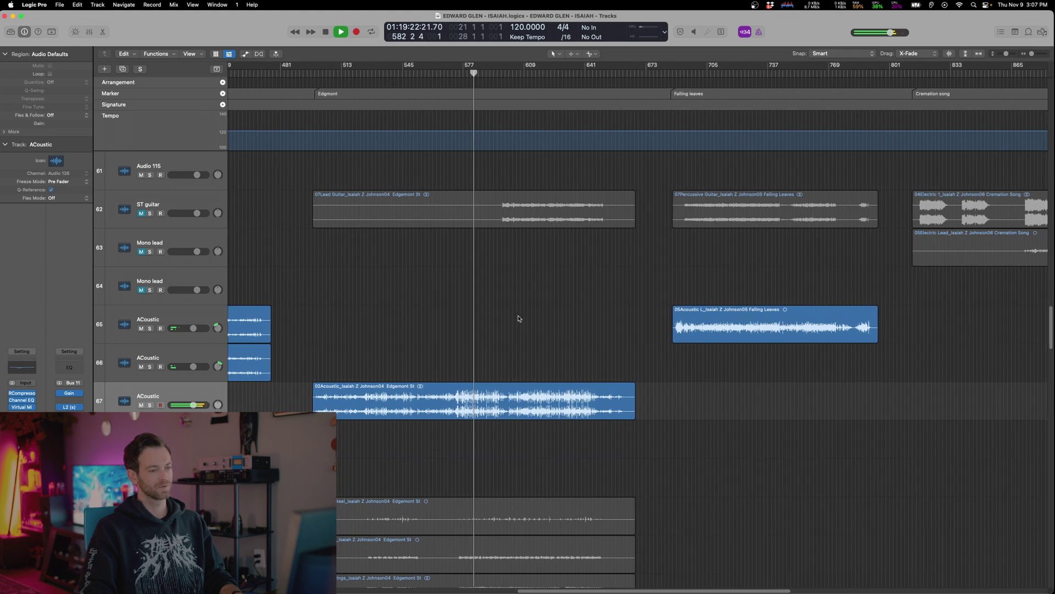
pyautogui.scroll(-5, 518, 318)
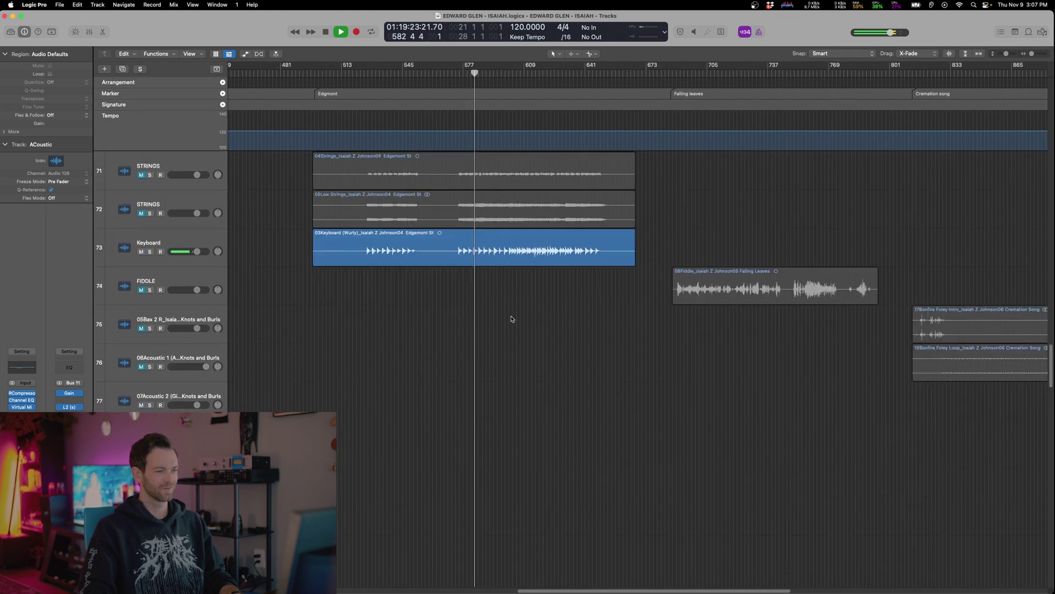
pyautogui.click(149, 242)
pyautogui.scroll(15, 202, 310)
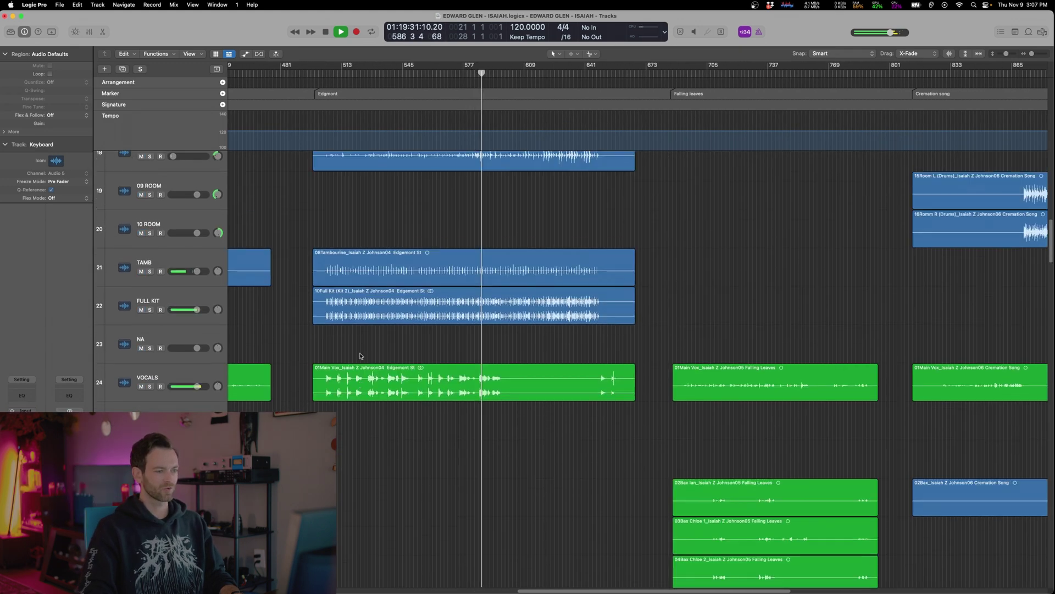
# Solo the TAMB track, play it from about bar 574 in the Edgmont section, and open its Channel EQ
pyautogui.click(159, 258)
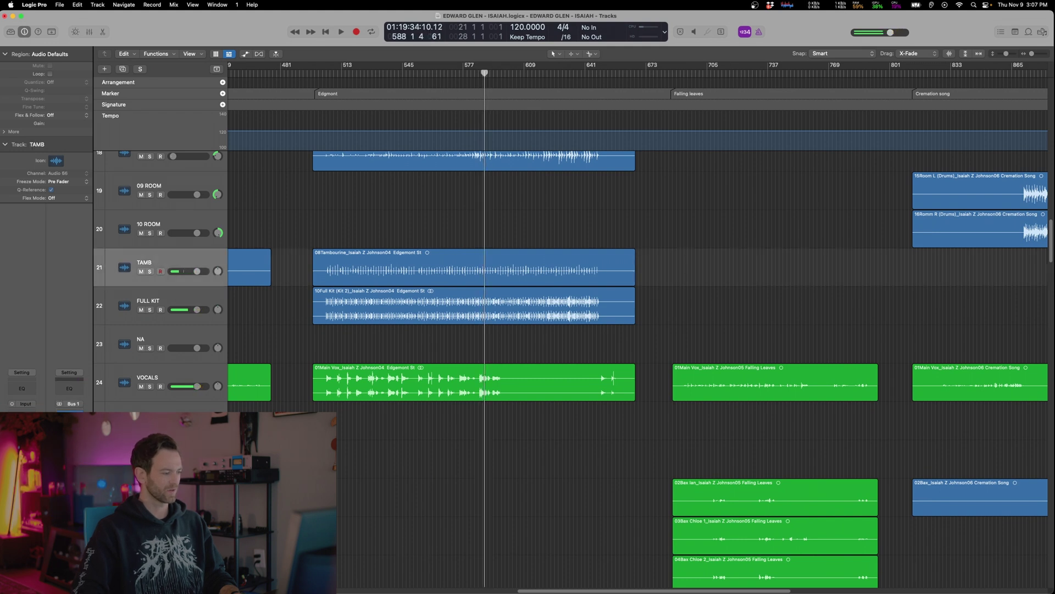
pyautogui.press('s')
pyautogui.press('space')
pyautogui.keyDown('shift'); pyautogui.click(457, 224); pyautogui.keyUp('shift')
pyautogui.press('e')
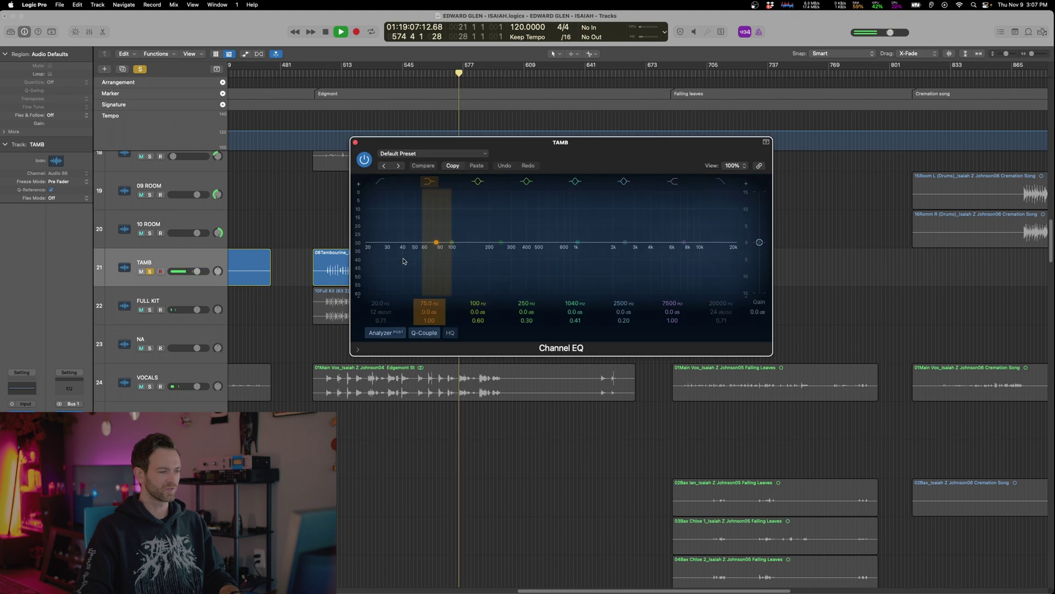
# Set the tambourine's Channel EQ low shelf to 134 Hz at -15.4 dB and its high shelf to 6100 Hz at +3.0 dB
pyautogui.moveTo(432, 260); pyautogui.dragTo(463, 309)
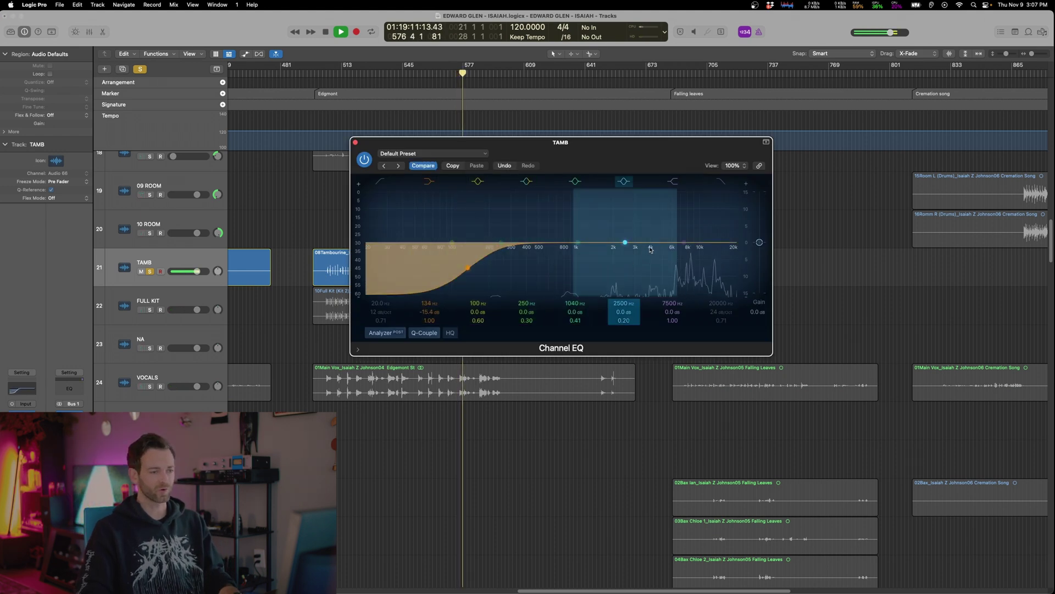
pyautogui.click(684, 243)
pyautogui.moveTo(685, 242)
pyautogui.mouseDown()
pyautogui.moveTo(673, 227)
pyautogui.moveTo(675, 241)
pyautogui.mouseUp()
pyautogui.press('space')
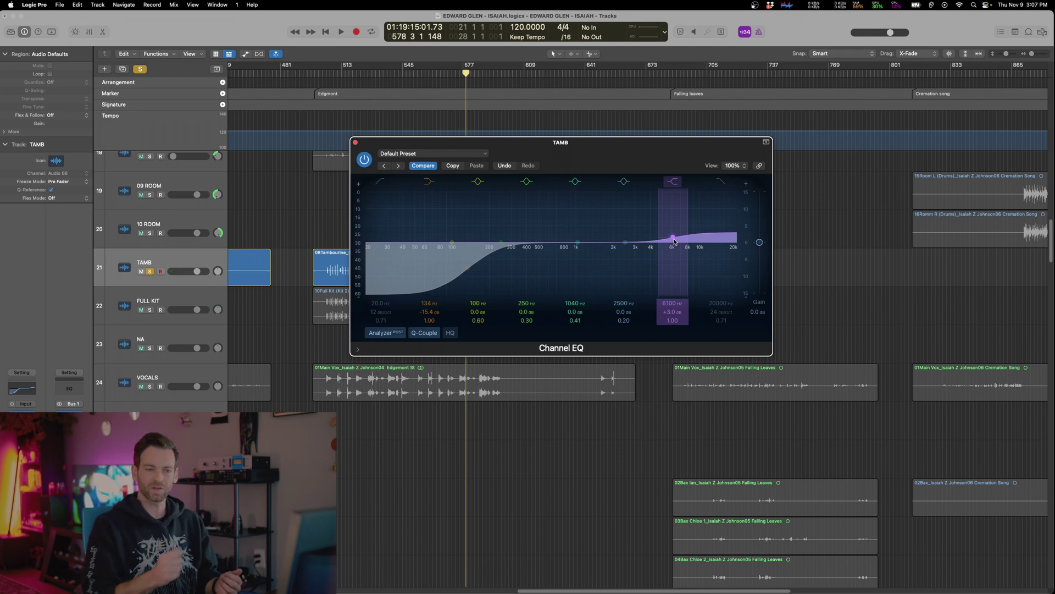
pyautogui.click(355, 142)
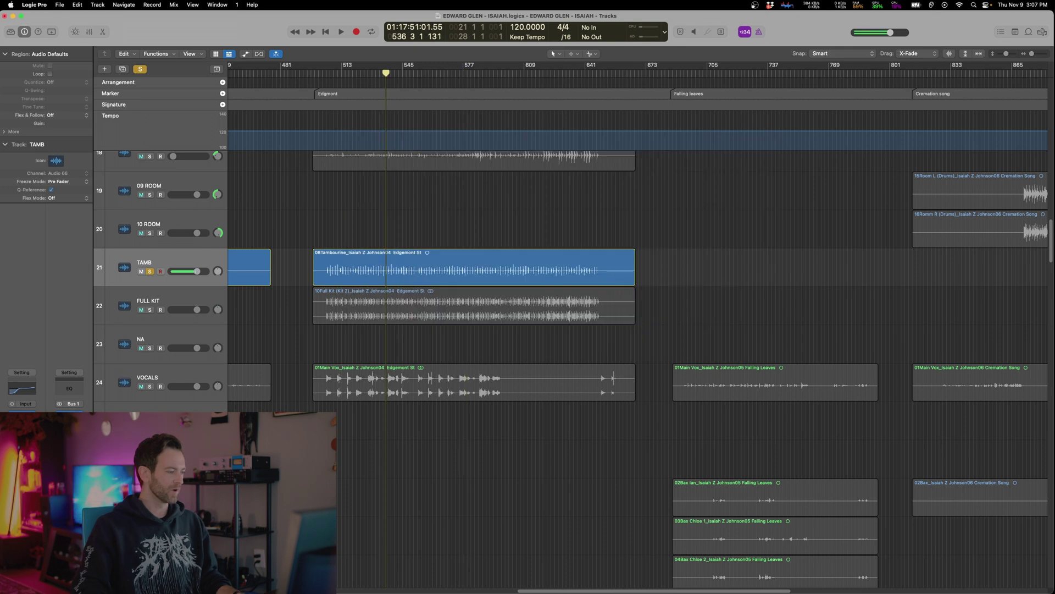
# Insert a mono L2 limiter on the TAMB track with the threshold at about -14 and the output ceiling at about -11
pyautogui.click(22, 422)
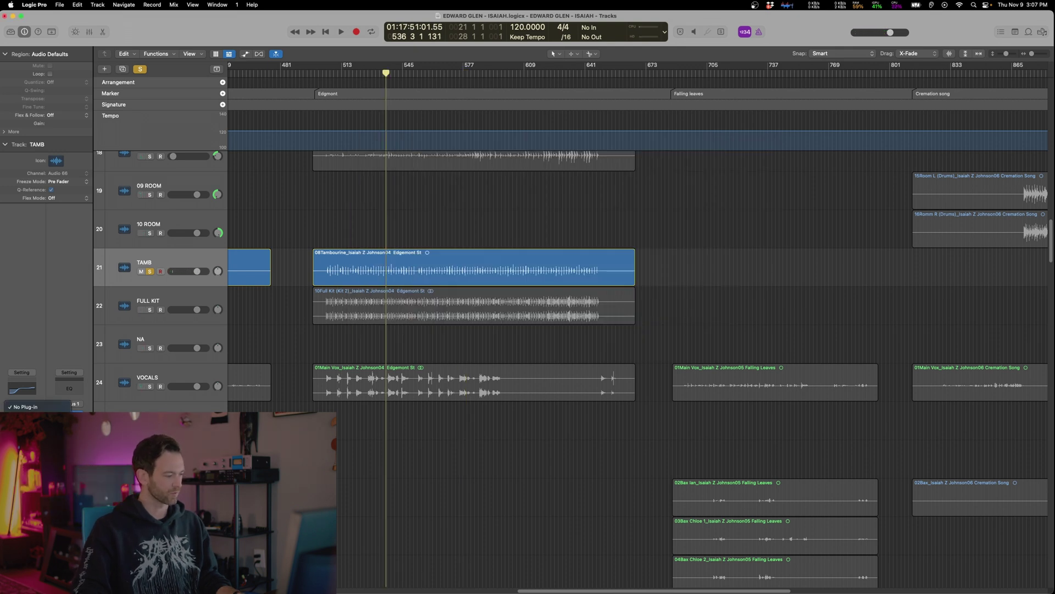
pyautogui.moveTo(101, 560)
pyautogui.moveTo(168, 416)
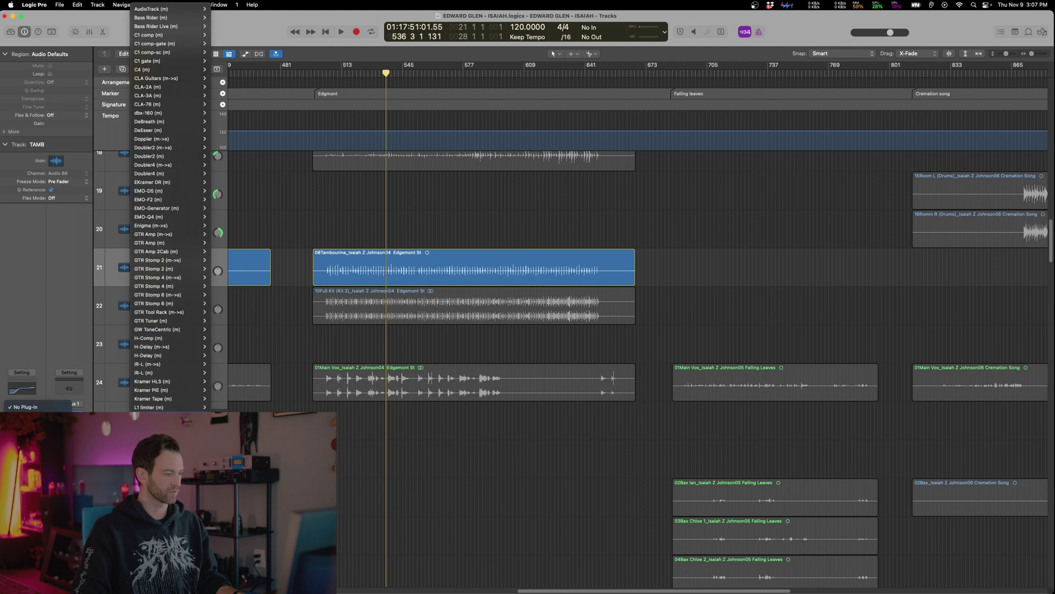
pyautogui.click(236, 416)
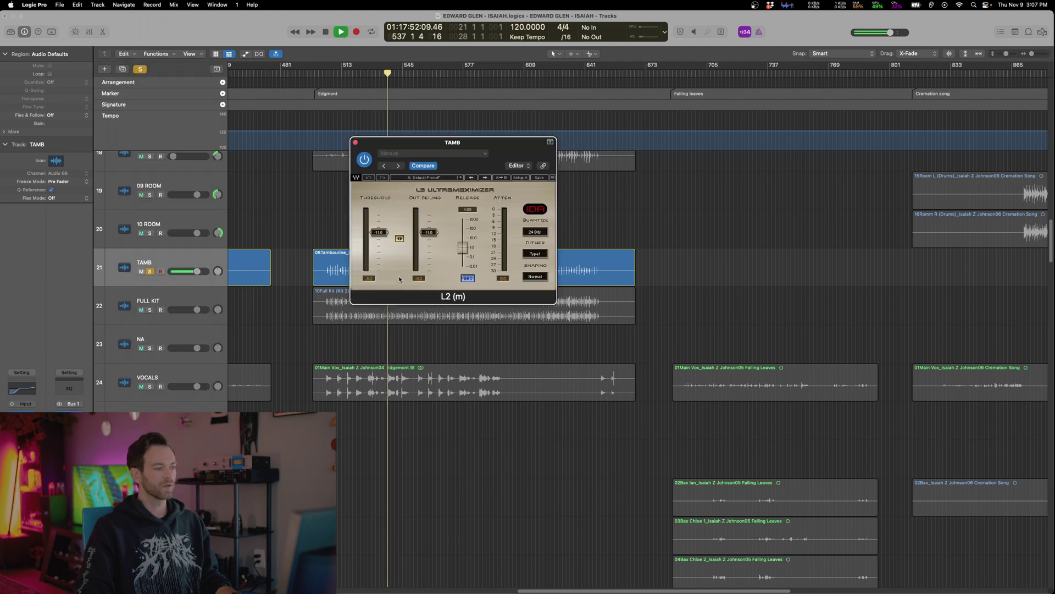
pyautogui.moveTo(399, 234); pyautogui.dragTo(399, 292)
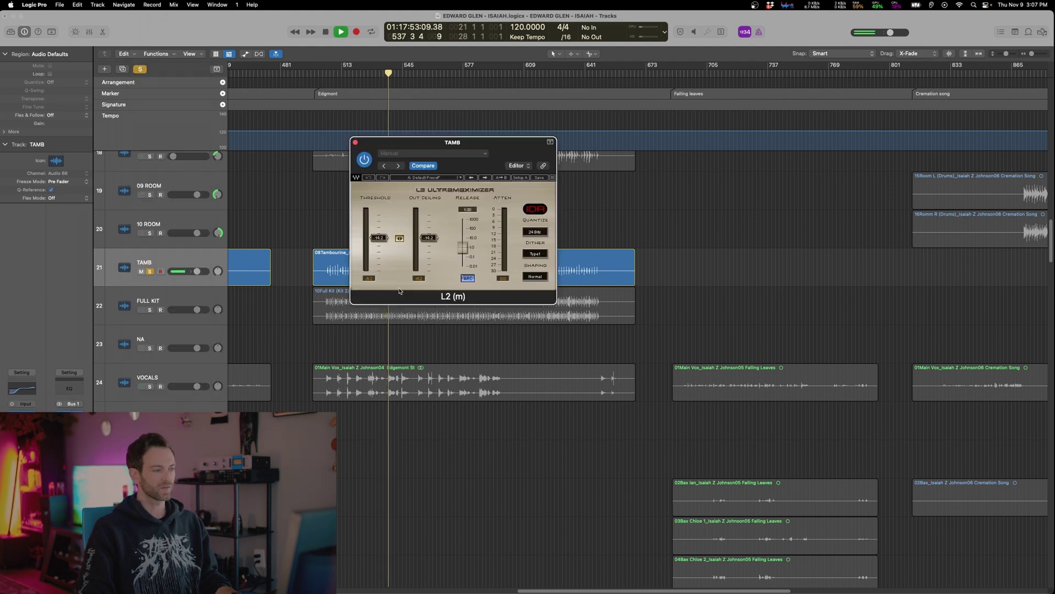
pyautogui.moveTo(429, 238); pyautogui.dragTo(432, 232)
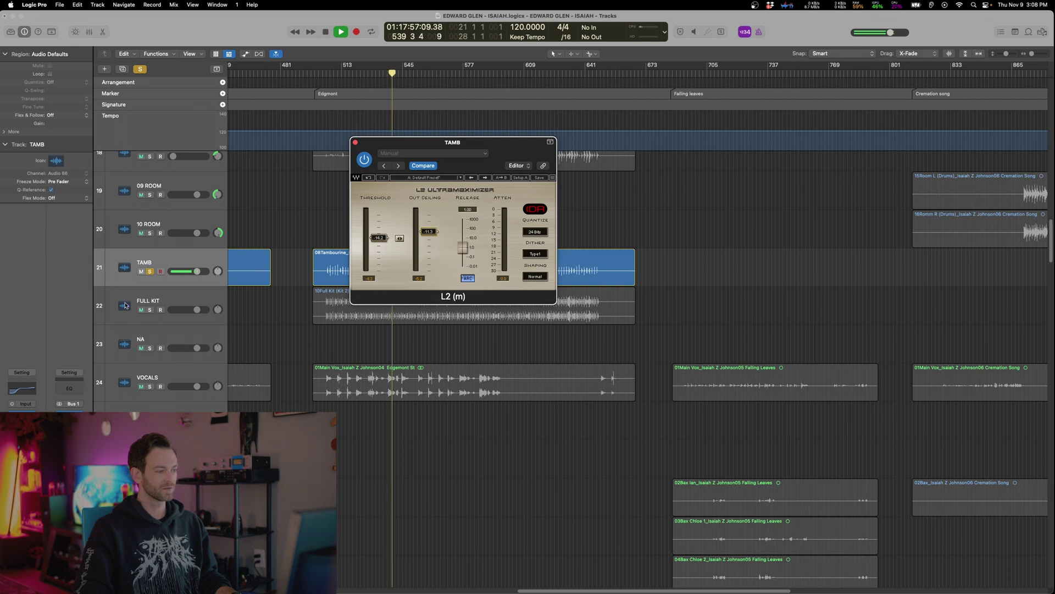
# Add a ChromaVerb room reverb to the TAMB track with a 0.77 s decay and 33% wet level
pyautogui.click(22, 404)
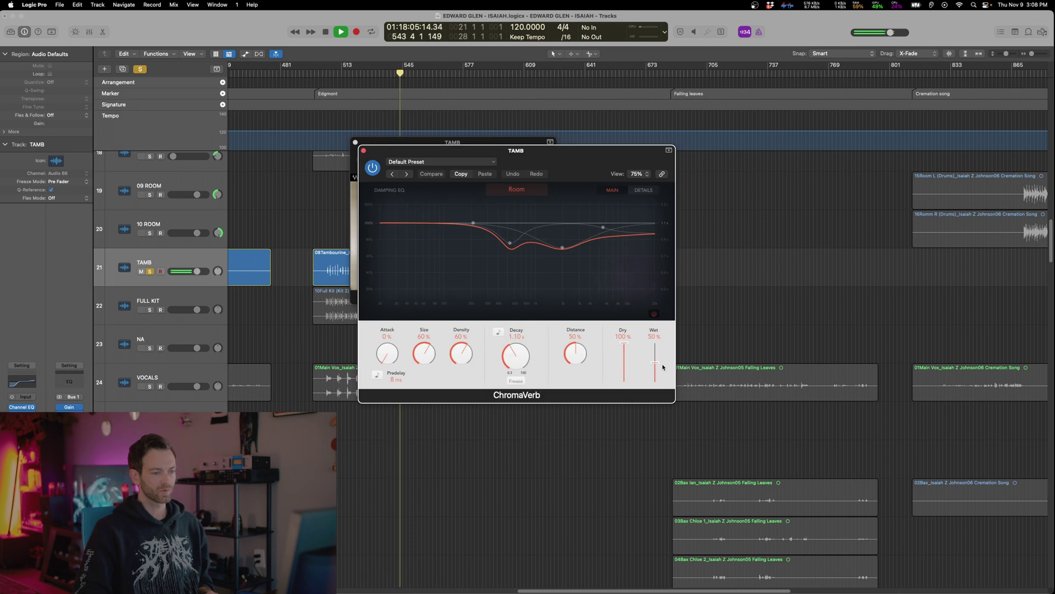
pyautogui.moveTo(605, 150); pyautogui.dragTo(780, 150)
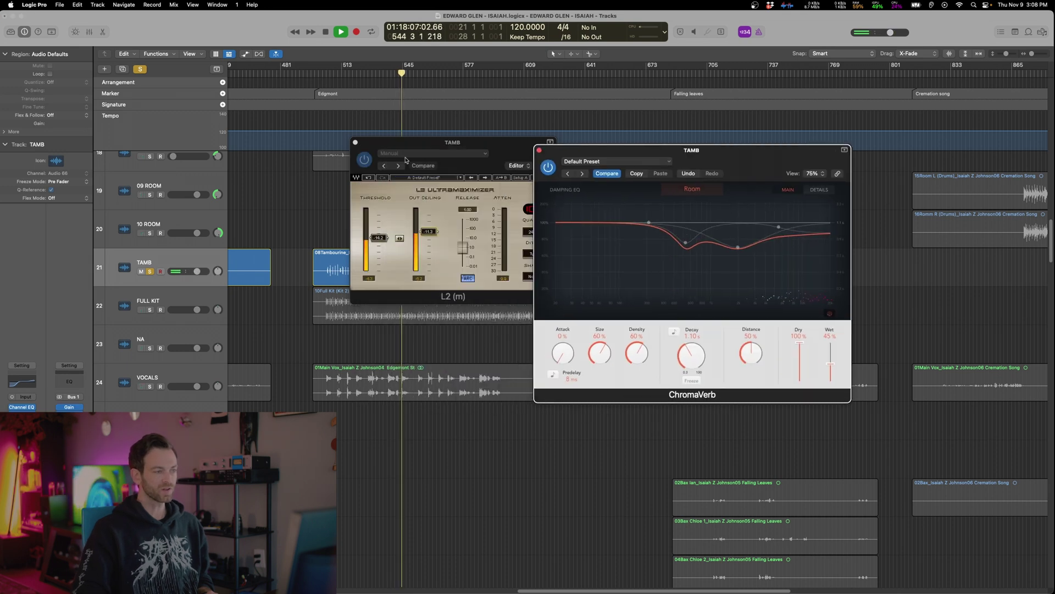
pyautogui.click(355, 143)
pyautogui.moveTo(692, 360); pyautogui.dragTo(685, 372)
pyautogui.moveTo(831, 364); pyautogui.dragTo(832, 370)
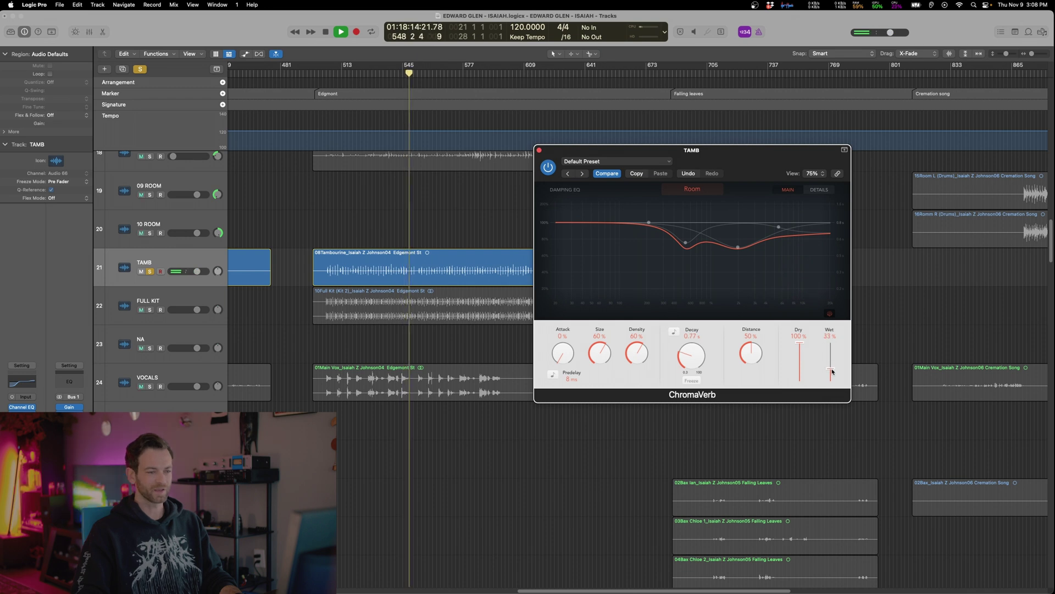
# Unsolo the tambourine, increase ChromaVerb's high-frequency damping, and set its decay to 2.50 s while playing the full mix
pyautogui.click(150, 272)
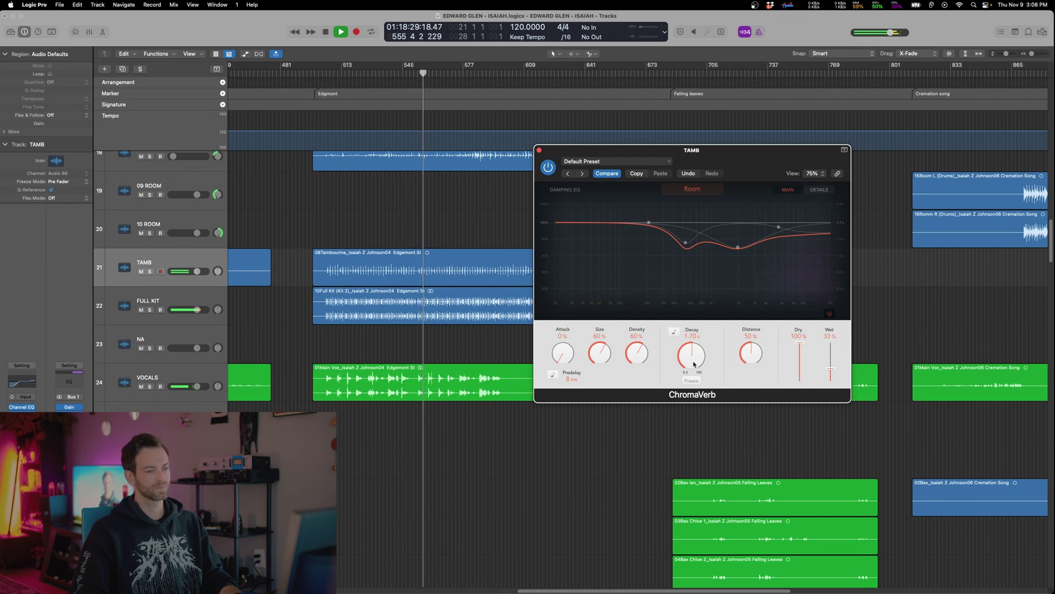
pyautogui.moveTo(778, 226)
pyautogui.mouseDown()
pyautogui.moveTo(773, 269)
pyautogui.moveTo(771, 244)
pyautogui.mouseUp()
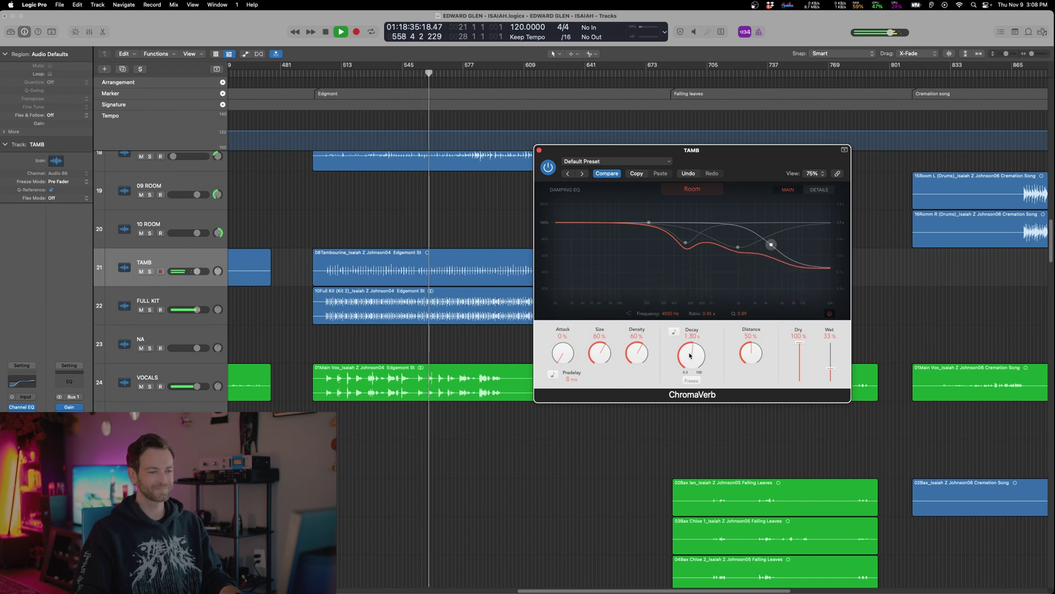
pyautogui.moveTo(691, 351); pyautogui.dragTo(684, 357)
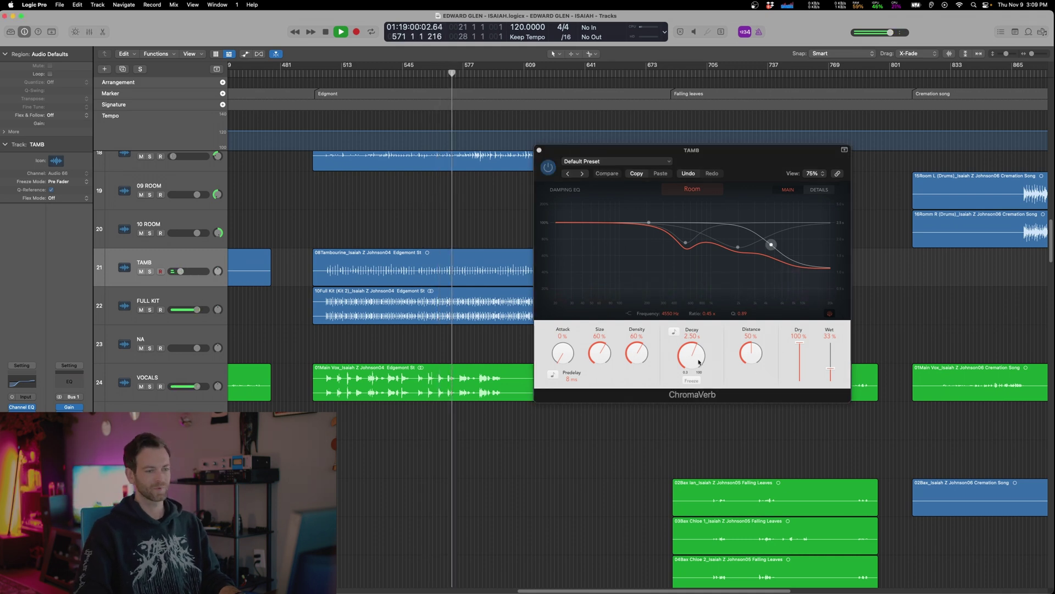
pyautogui.moveTo(767, 265); pyautogui.dragTo(765, 270)
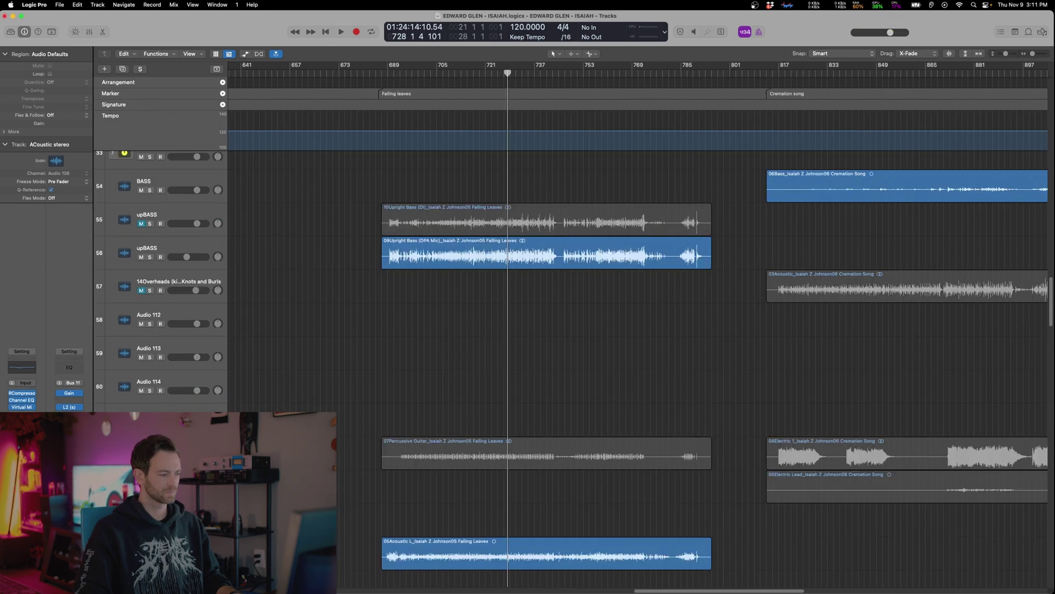
# Unmute the track holding the Falling Leaves percussive guitar and Cremation Song Electric 1 regions
pyautogui.press('m')
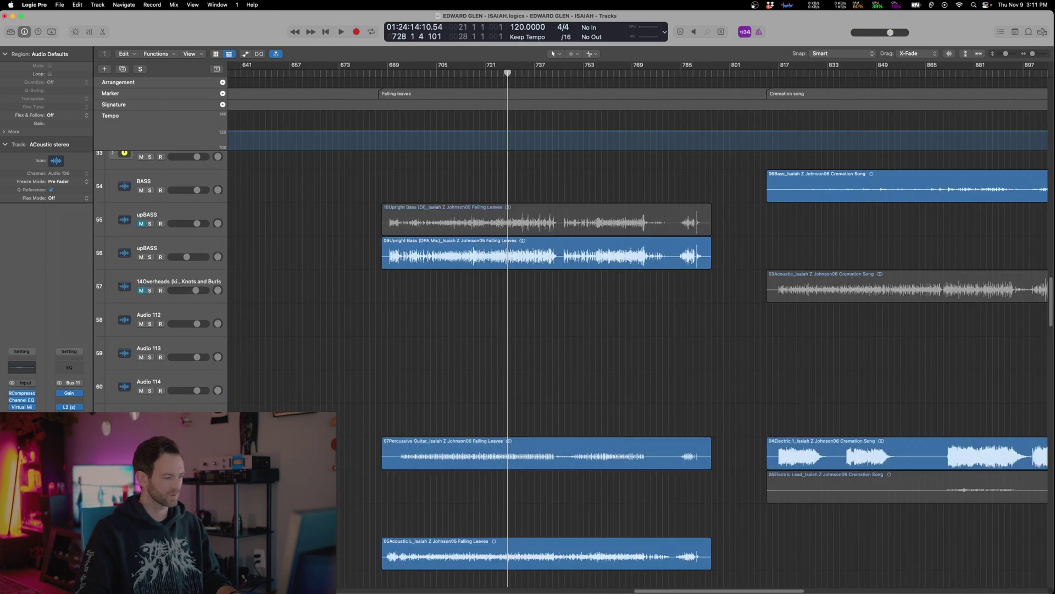
# Solo and play the ST guitar track, and move the Falling Leaves Percussive Guitar region onto the Audio 113 track
pyautogui.press('s')
pyautogui.press('space')
pyautogui.click(154, 452)
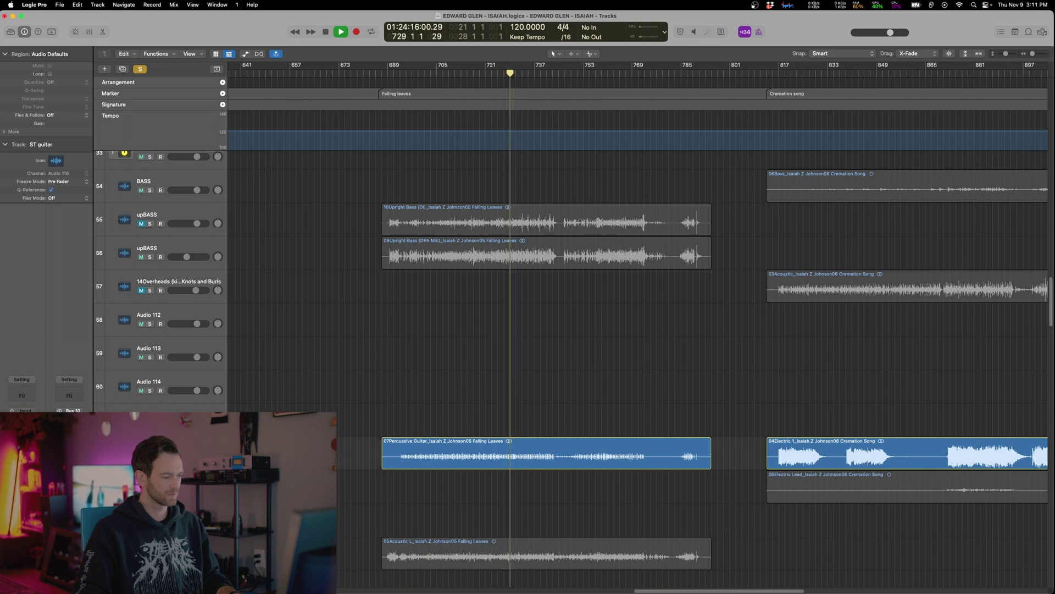
pyautogui.moveTo(433, 450); pyautogui.dragTo(435, 353)
pyautogui.scroll(5, 441, 353)
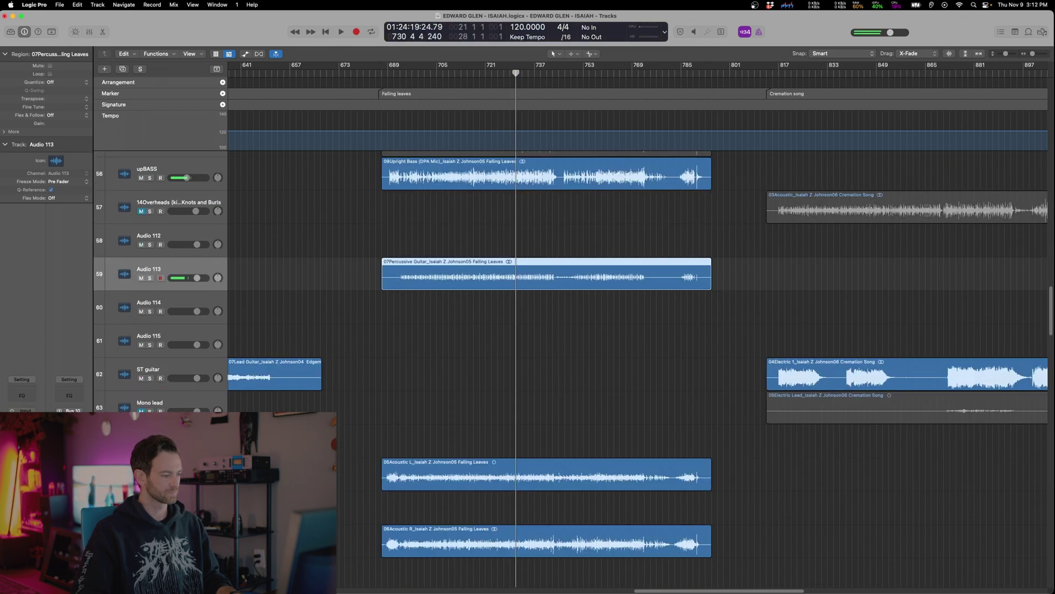
pyautogui.press('s')
pyautogui.press('s')
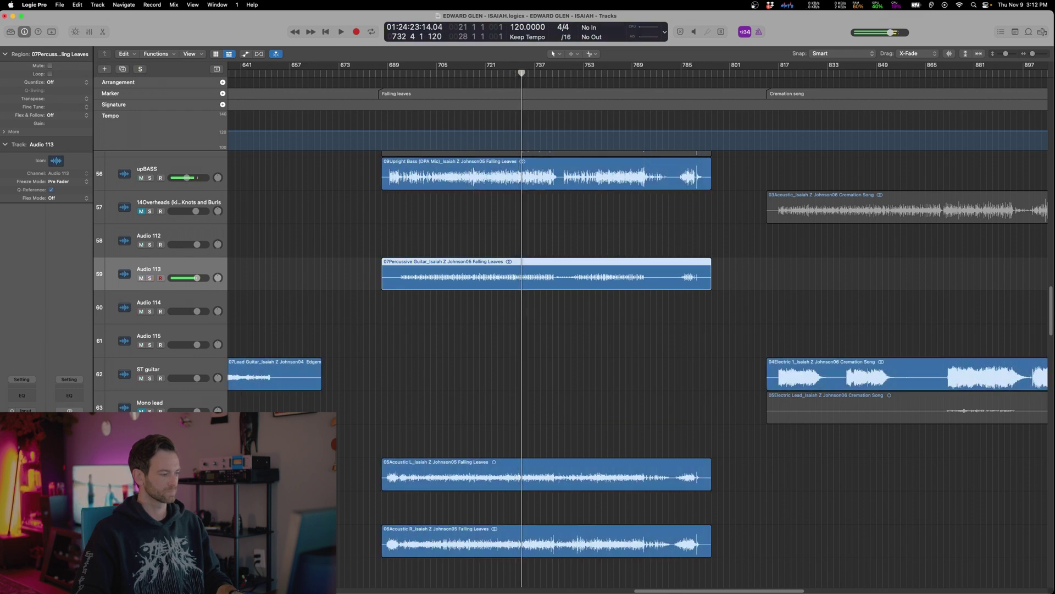
# Rename the Audio 113 track as GUITARDRUM
pyautogui.hotkey('shift', 'Return')
pyautogui.write('GUITARDRUM')
pyautogui.press('Return')
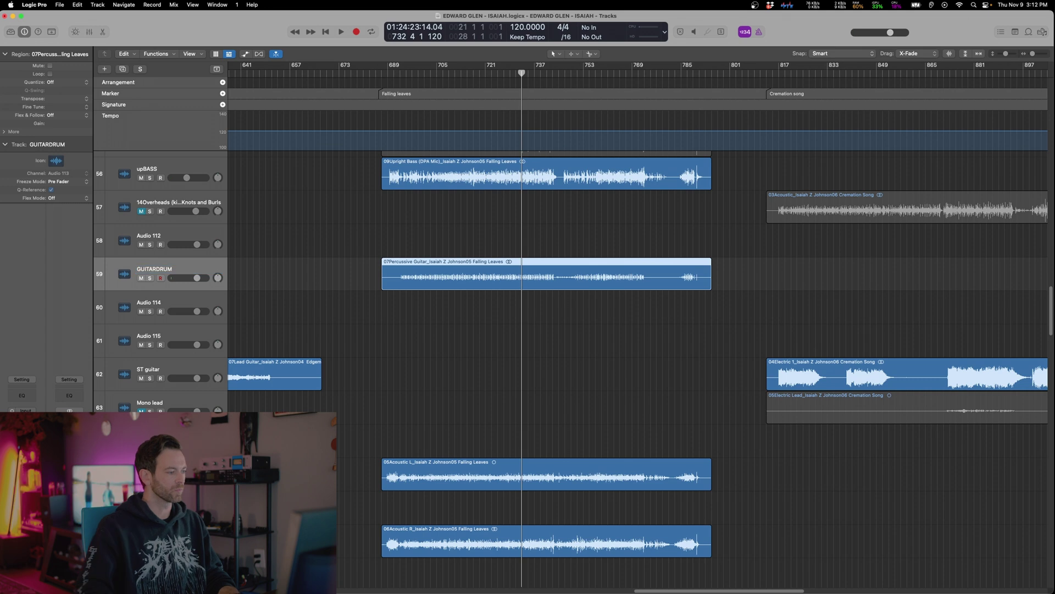
# Solo GUITARDRUM during playback and insert a Space Designer reverb on it with the 0.5s Medium Chamber preset
pyautogui.press('space')
pyautogui.press('s')
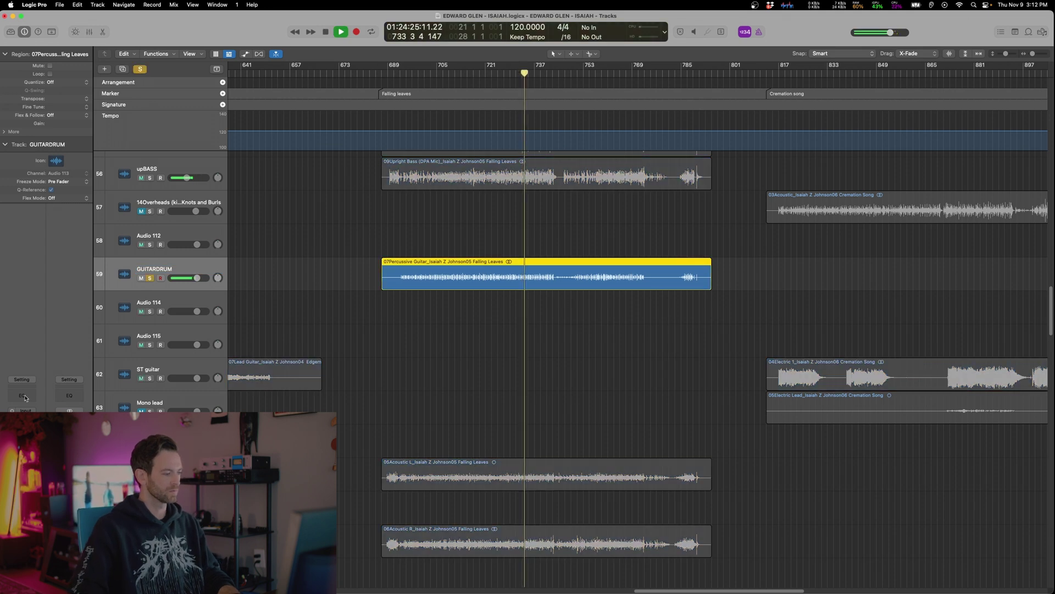
pyautogui.press('space')
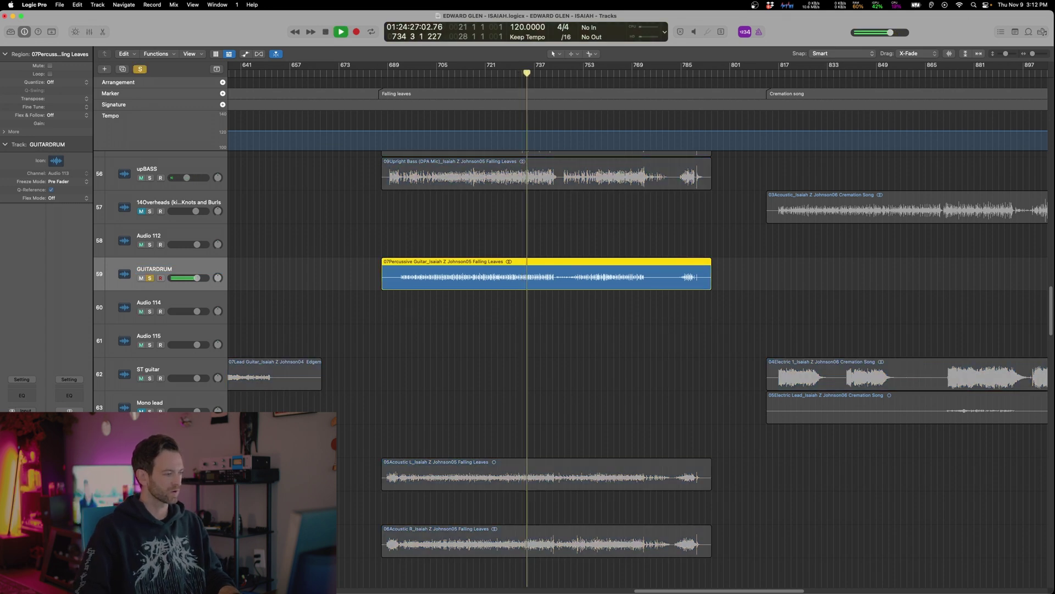
pyautogui.press('space')
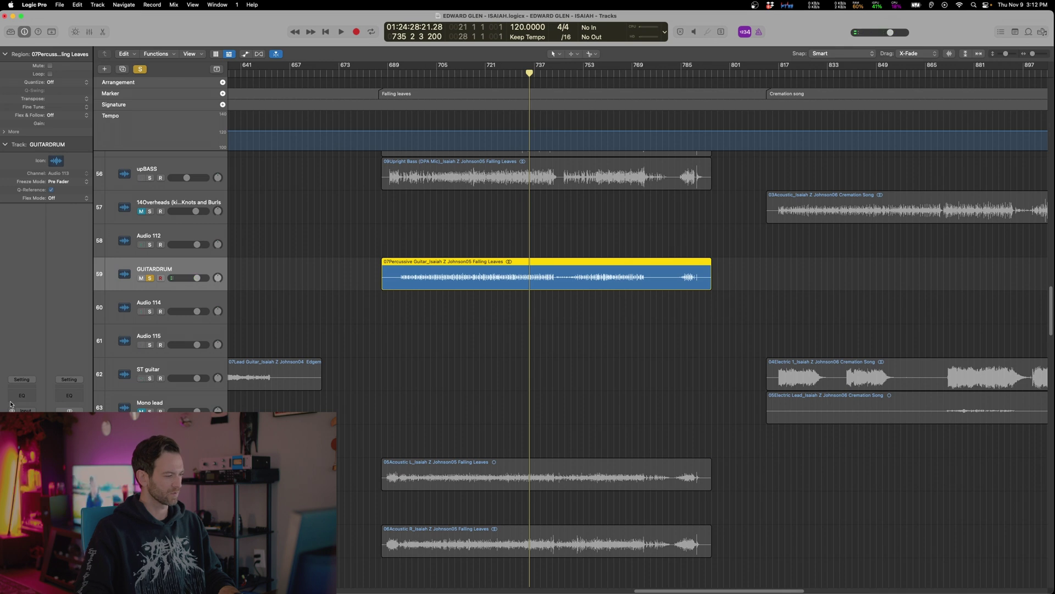
pyautogui.click(22, 426)
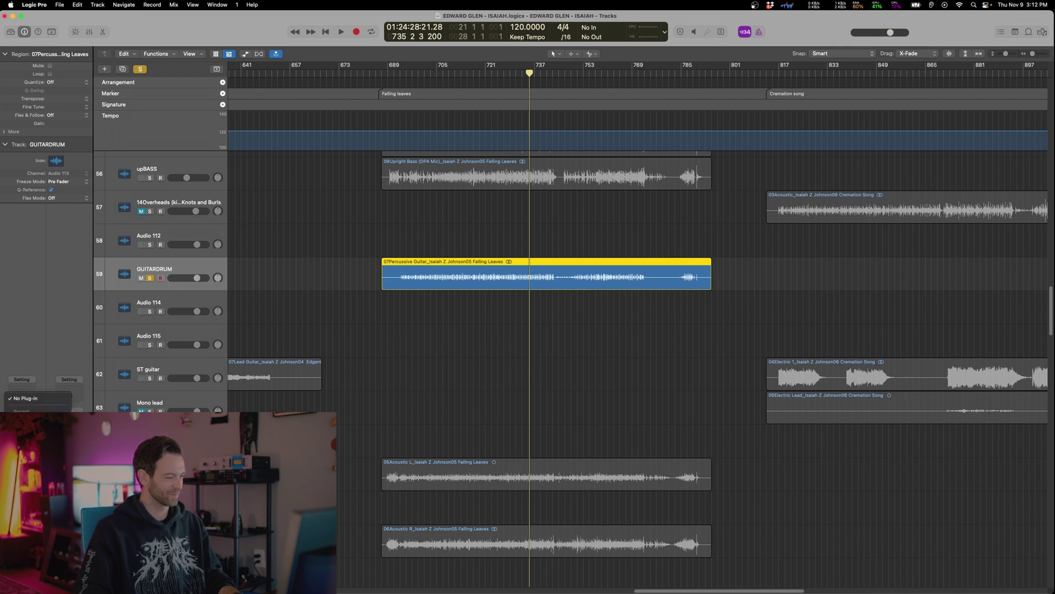
pyautogui.click(34, 424)
pyautogui.press('space')
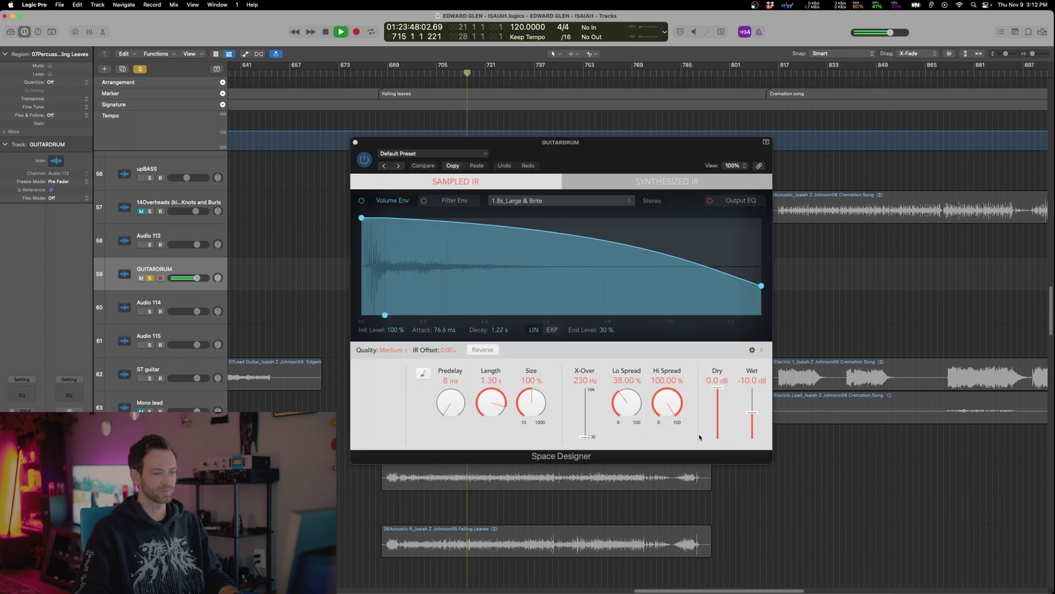
pyautogui.click(505, 203)
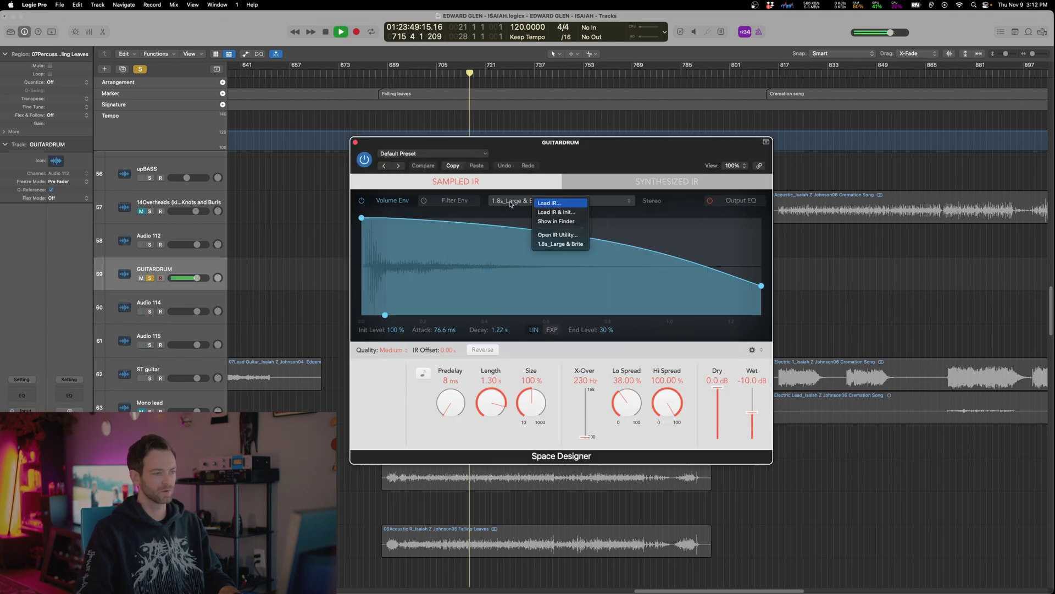
pyautogui.click(433, 153)
pyautogui.click(555, 342)
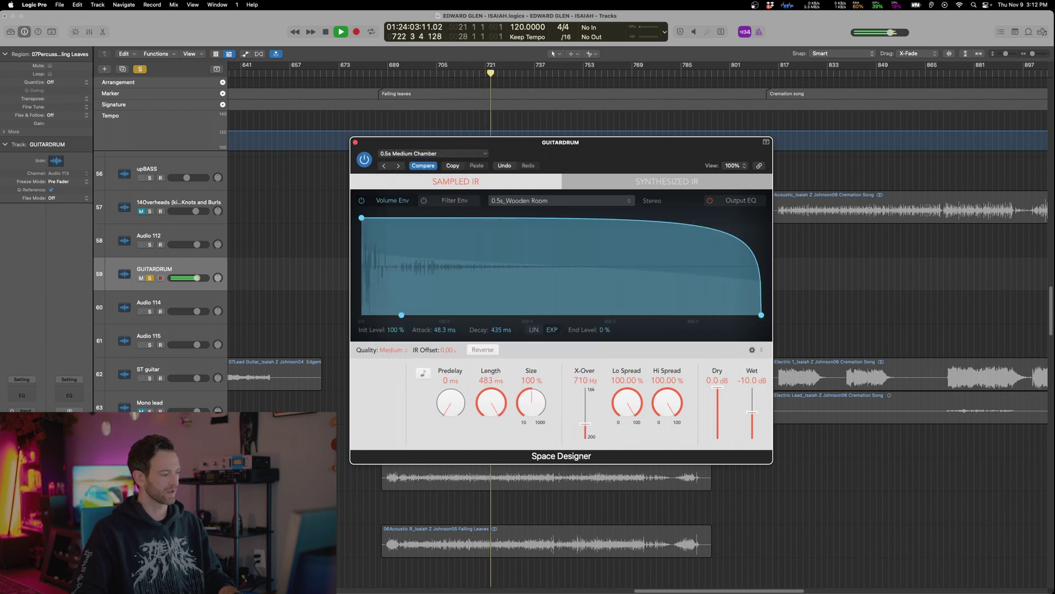
# Add a Channel EQ to GUITARDRUM, raise part of its curve, close the plug-in windows, and unsolo the track
pyautogui.click(150, 277)
pyautogui.press('s')
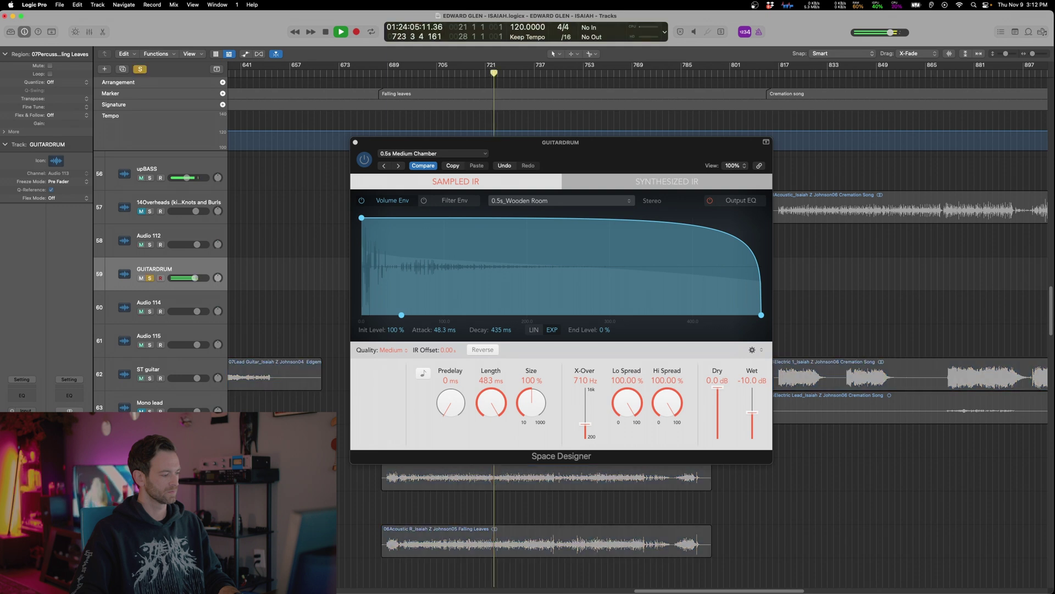
pyautogui.click(22, 402)
pyautogui.moveTo(550, 264); pyautogui.dragTo(581, 245)
pyautogui.click(363, 150)
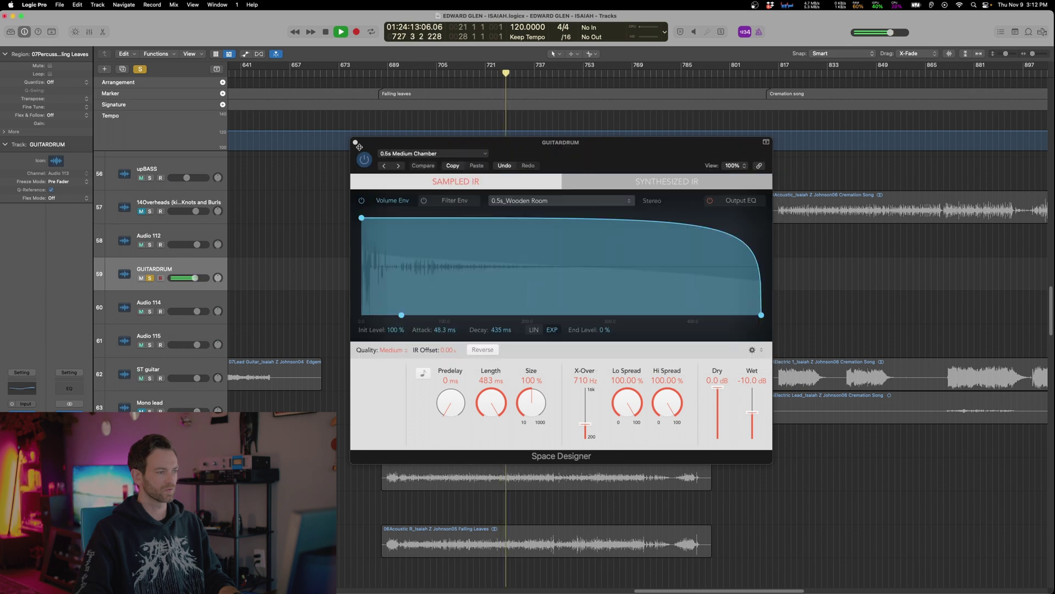
pyautogui.click(355, 142)
pyautogui.press('s')
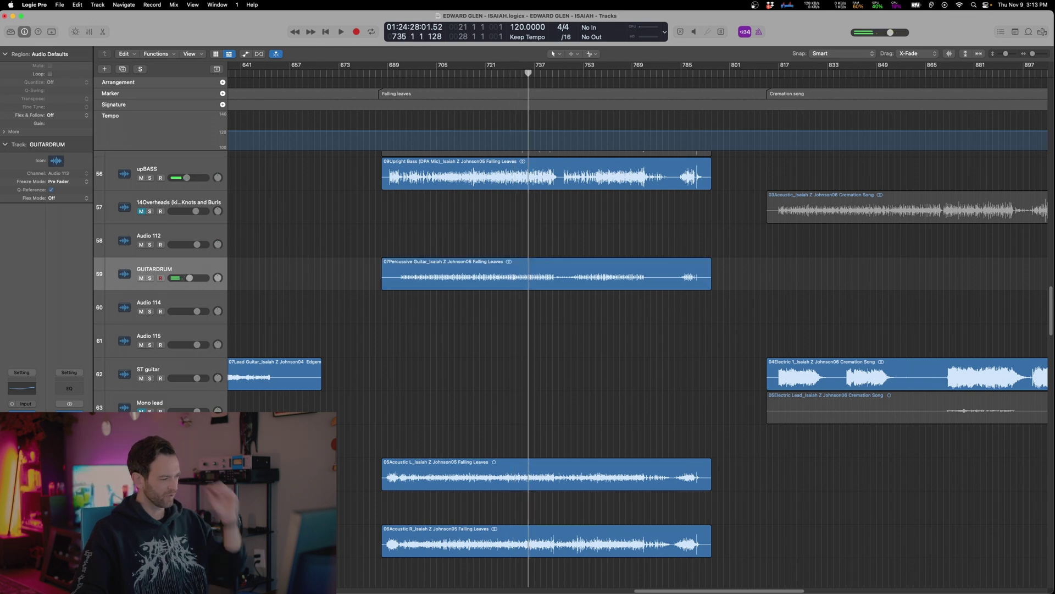
# Browse the available plug-ins for another insert on the GUITARDRUM track
pyautogui.click(22, 389)
pyautogui.moveTo(100, 577)
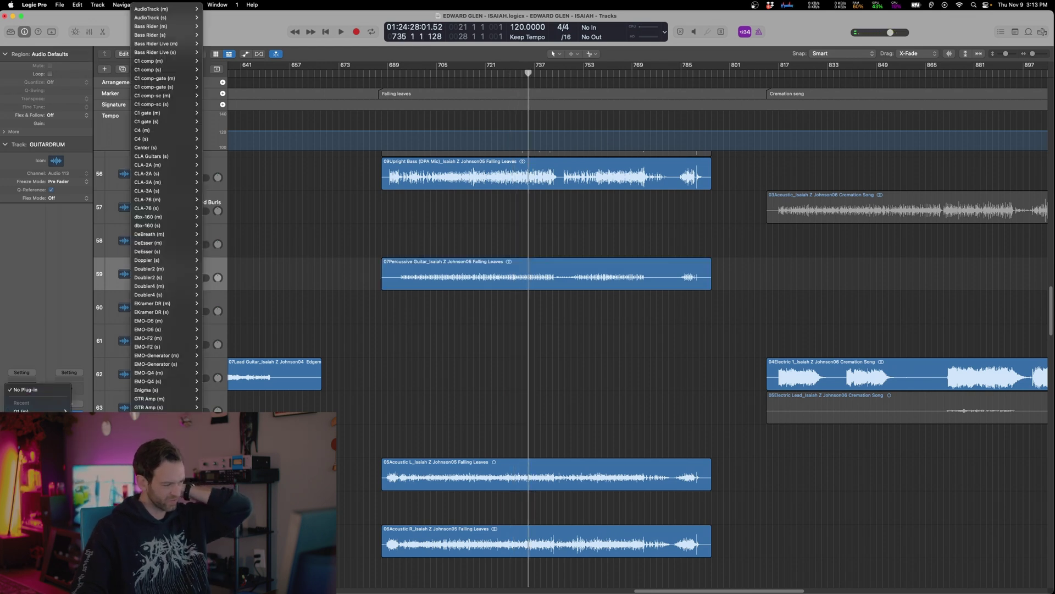
pyautogui.scroll(-1, 166, 212)
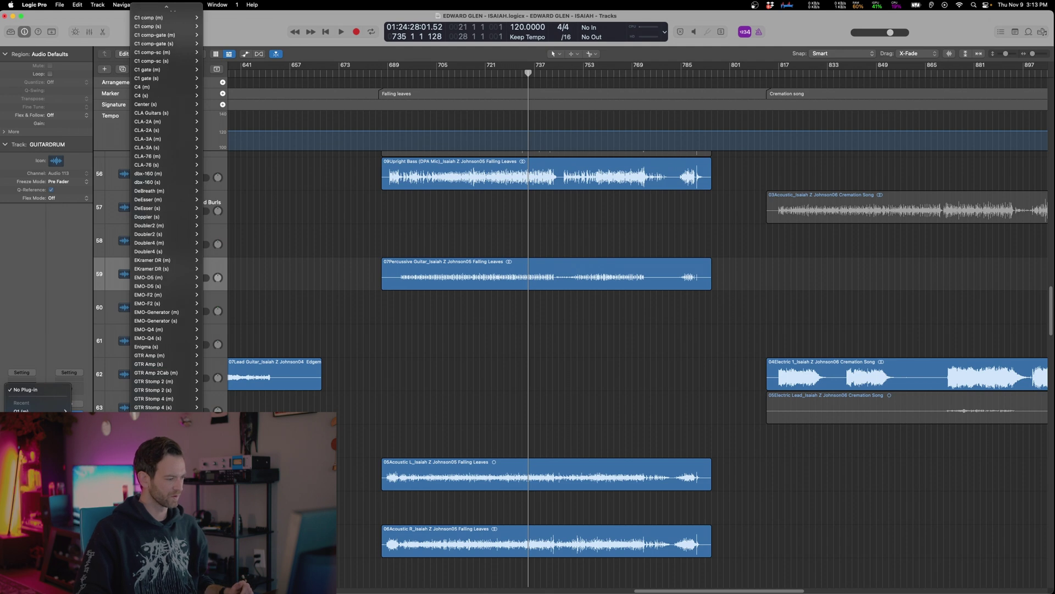
# Insert the Kramer Tape (s) plug-in on the GUITARDRUM track and solo that track during playback
pyautogui.click(225, 550)
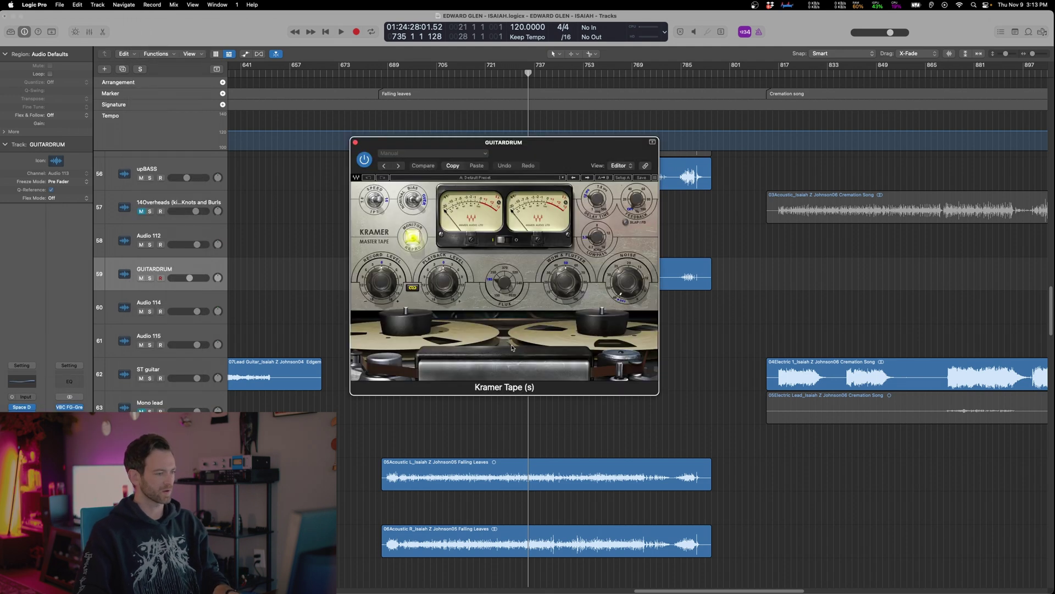
pyautogui.press('space')
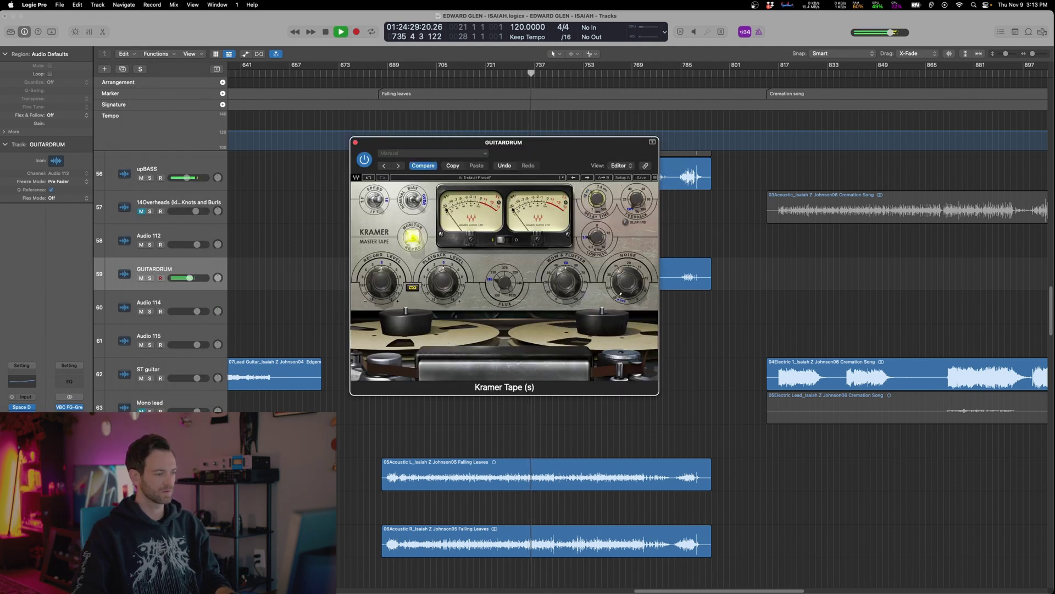
pyautogui.click(150, 278)
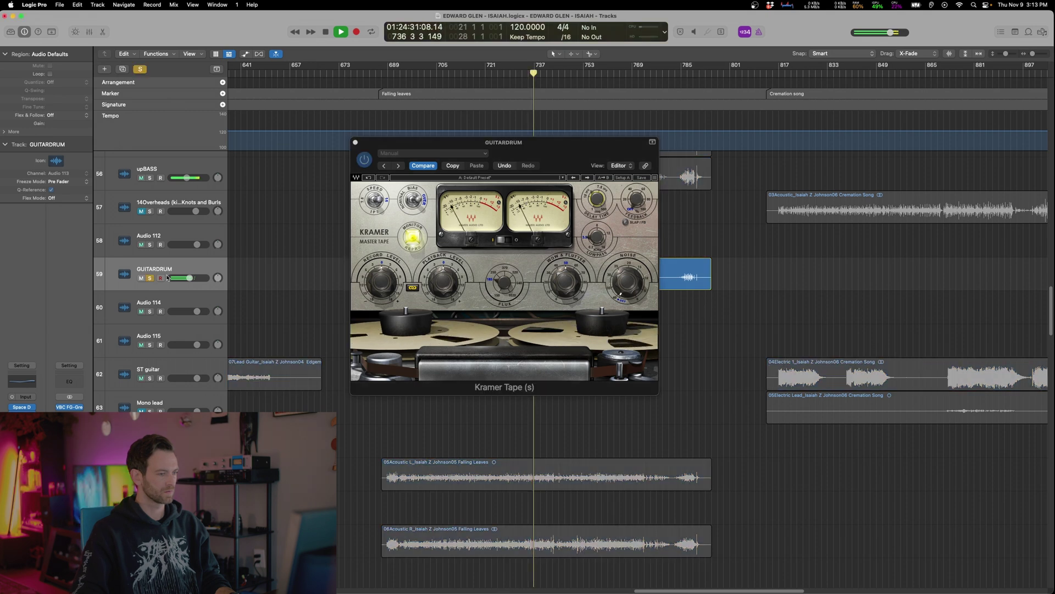
# Dial in Kramer Tape's delay time and feedback on the soloed GUITARDRUM track, and unsolo the track to hear the full mix
pyautogui.click(646, 201)
pyautogui.click(600, 182)
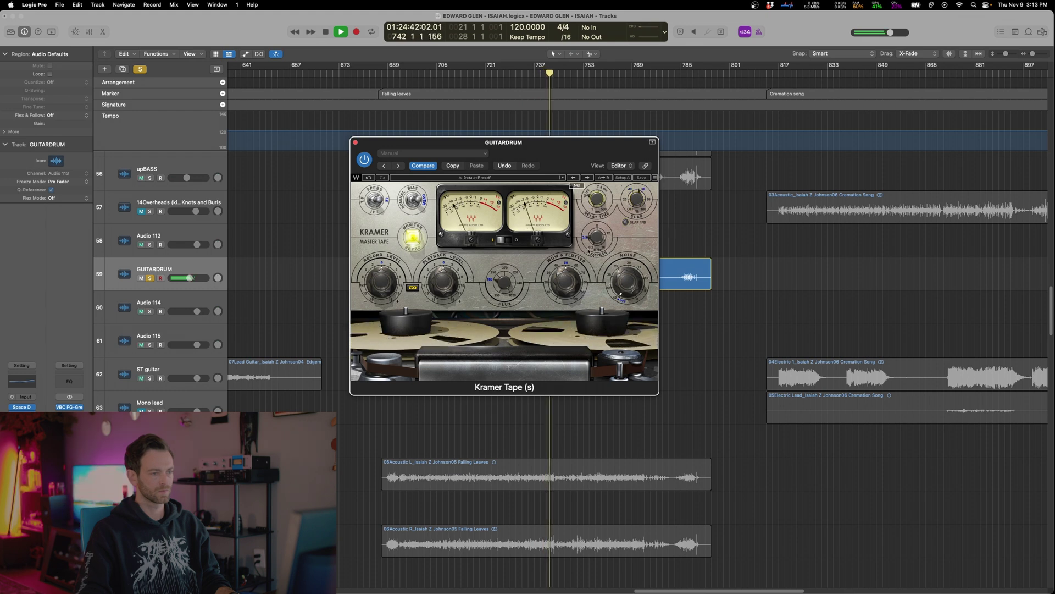
pyautogui.click(522, 73)
pyautogui.moveTo(596, 199); pyautogui.dragTo(596, 176)
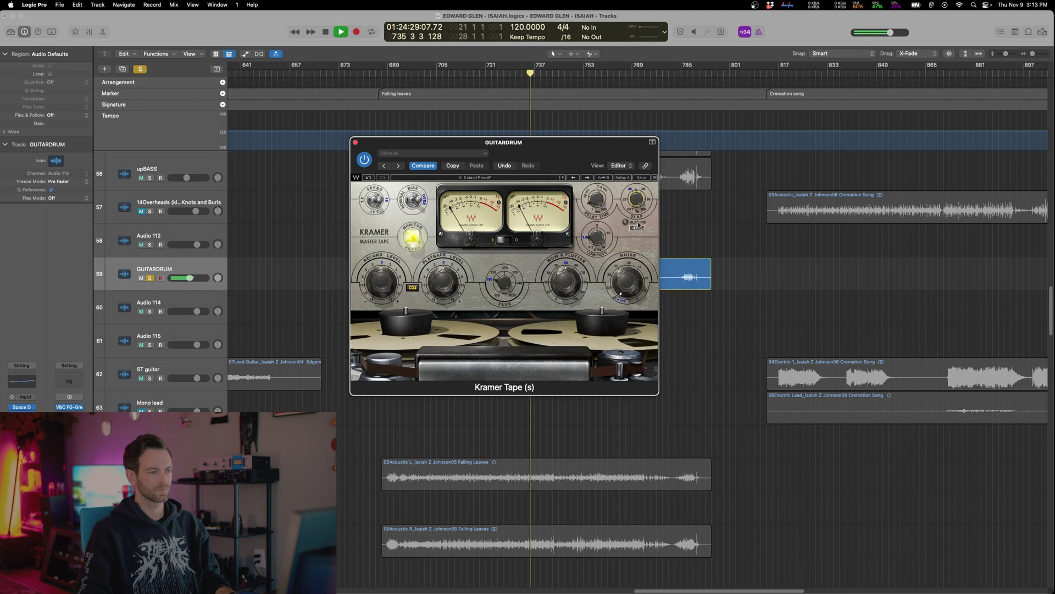
pyautogui.click(149, 278)
pyautogui.click(598, 198)
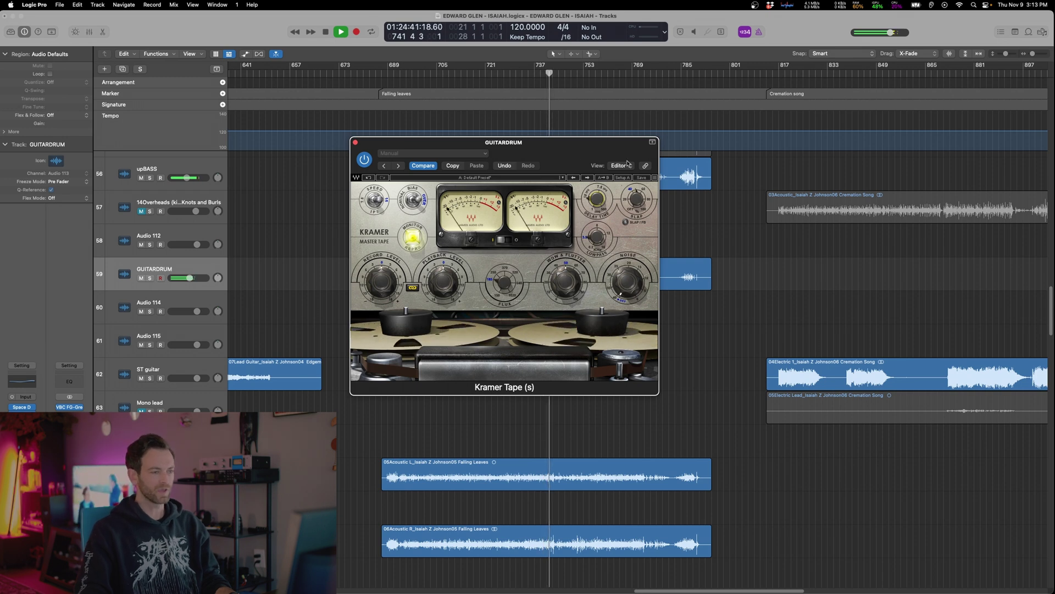
# Audition the Kramer Tape delay in the full Falling Leaves mix and close the plug-in window
pyautogui.moveTo(578, 156); pyautogui.dragTo(559, 171)
pyautogui.press('space')
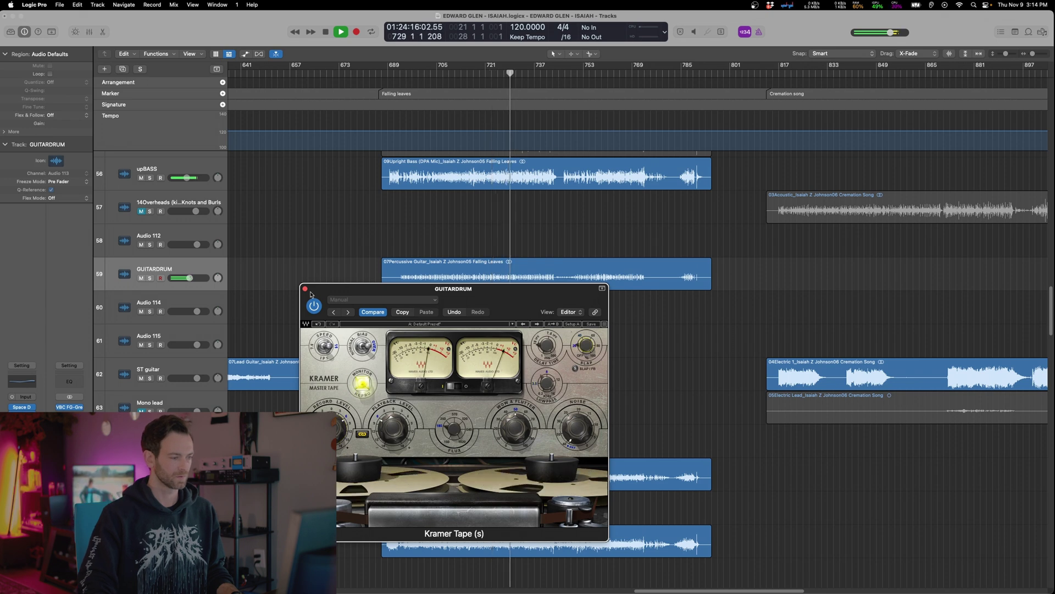
pyautogui.press('super+w')
# Move the 03Acoustic Cremation Song region from the muted Overheads track to the ACoustic stereo track
pyautogui.scroll(-2, 470, 379)
pyautogui.press('super+Up')
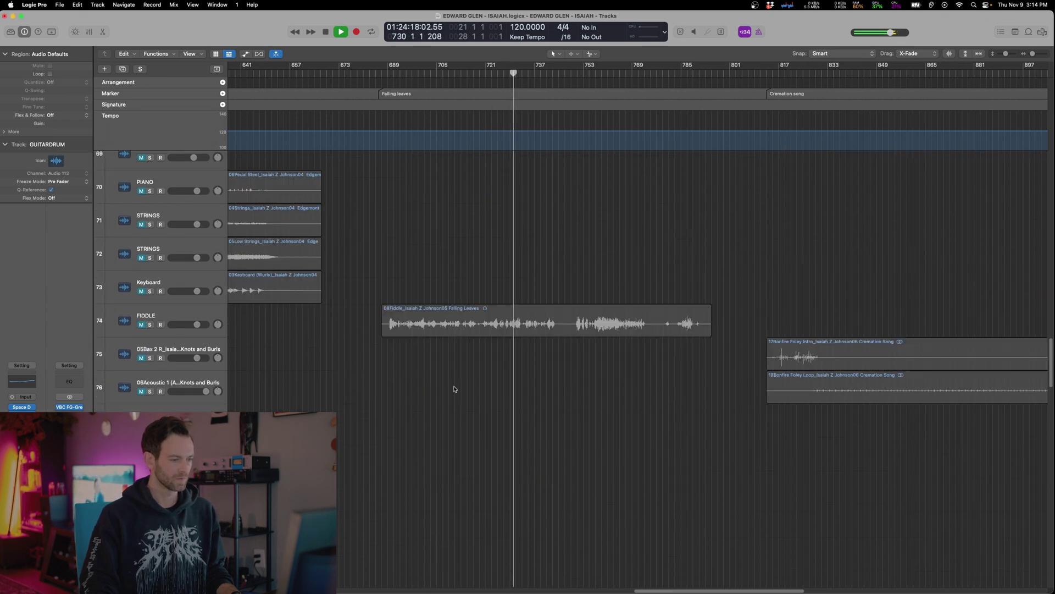
pyautogui.press('super+Left')
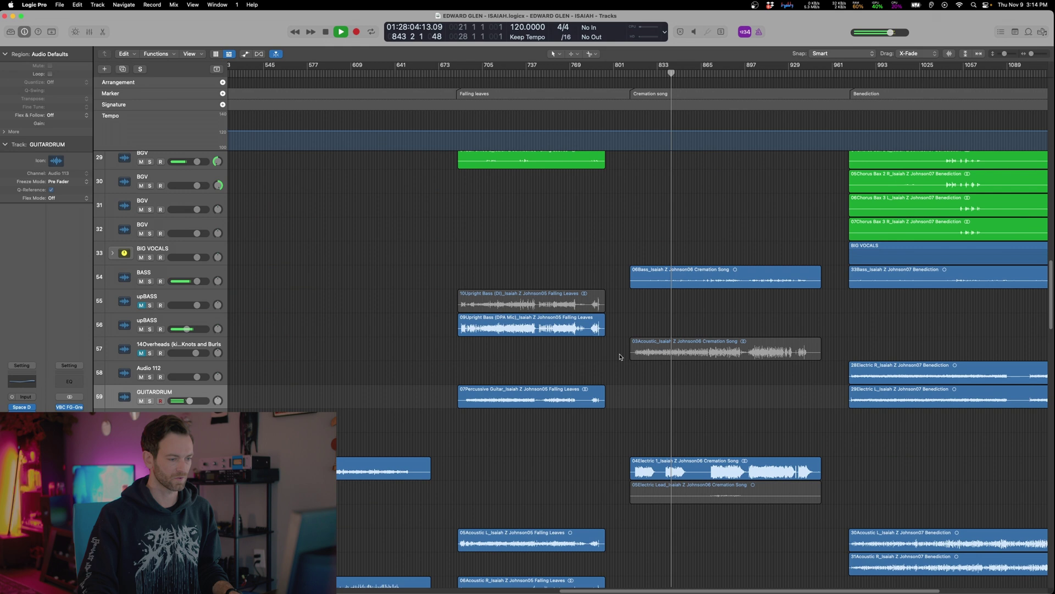
pyautogui.hscroll(3, 621, 357)
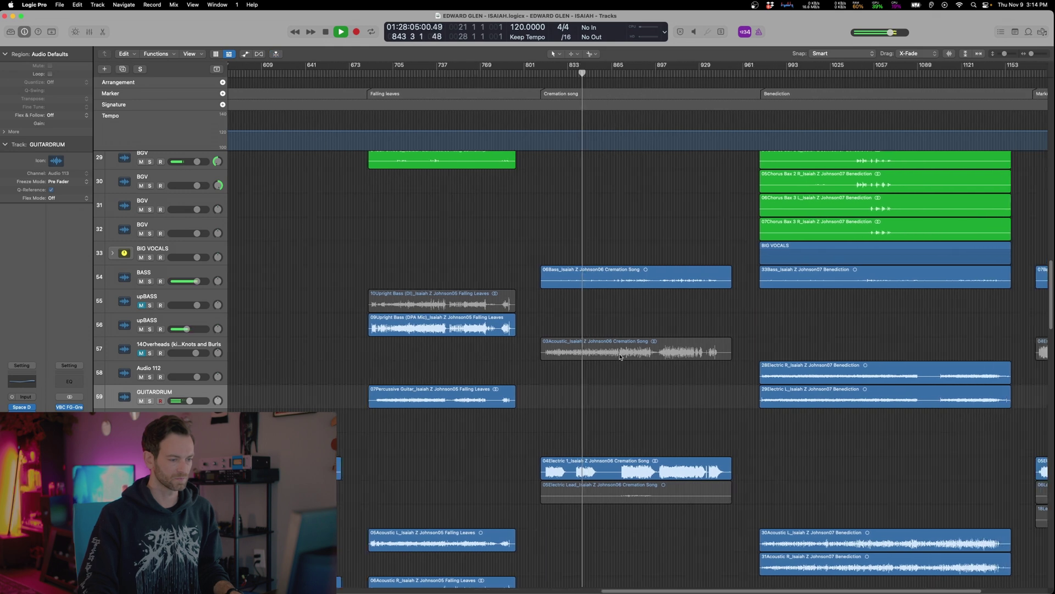
pyautogui.press('super+Right')
pyautogui.press('super+Right')
pyautogui.press('super+Down')
pyautogui.click(546, 337)
pyautogui.press('space')
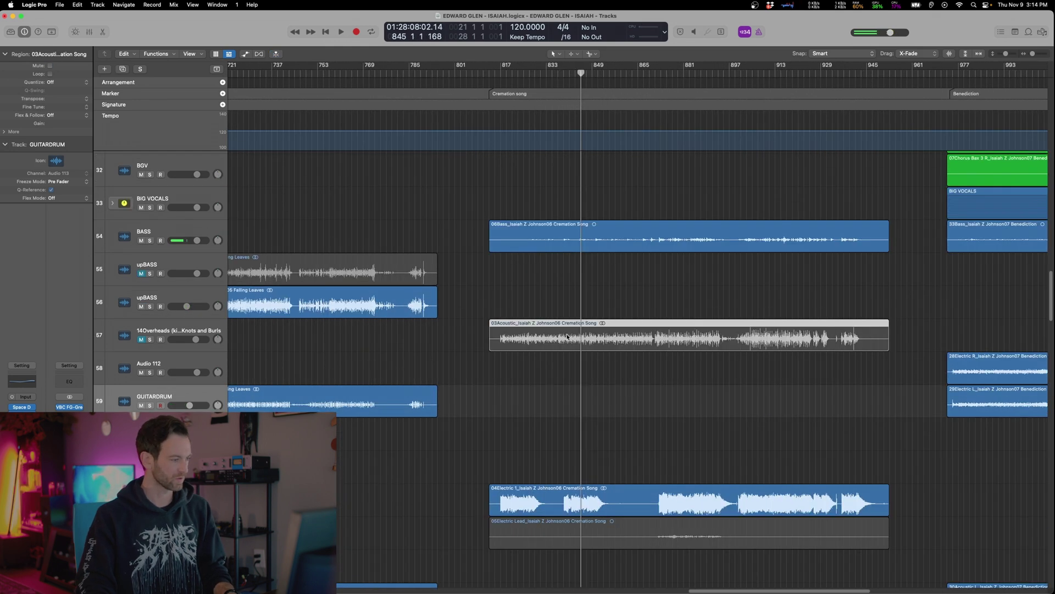
pyautogui.moveTo(567, 337); pyautogui.dragTo(570, 377)
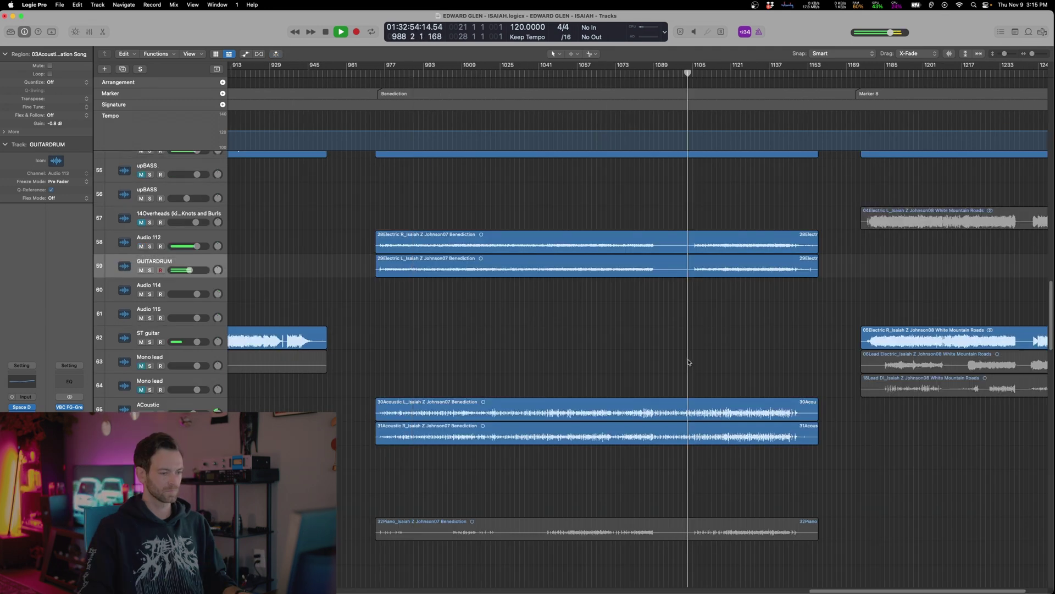
# Mute the BIG VOCALS track while checking the vocal tracks in the Benediction section
pyautogui.hscroll(3, 689, 363)
pyautogui.scroll(15, 653, 365)
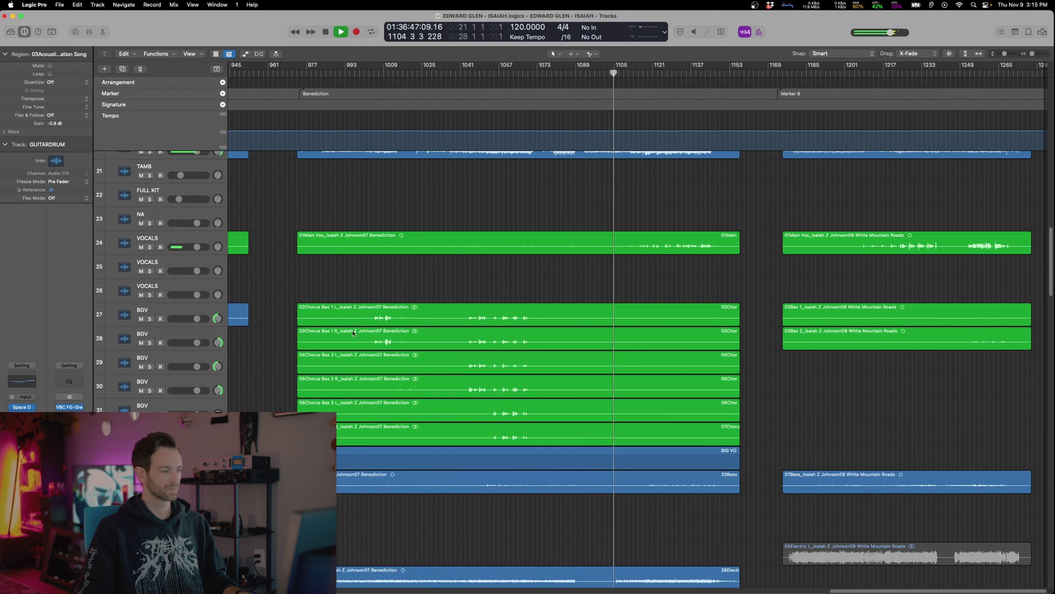
pyautogui.scroll(-20, 595, 487)
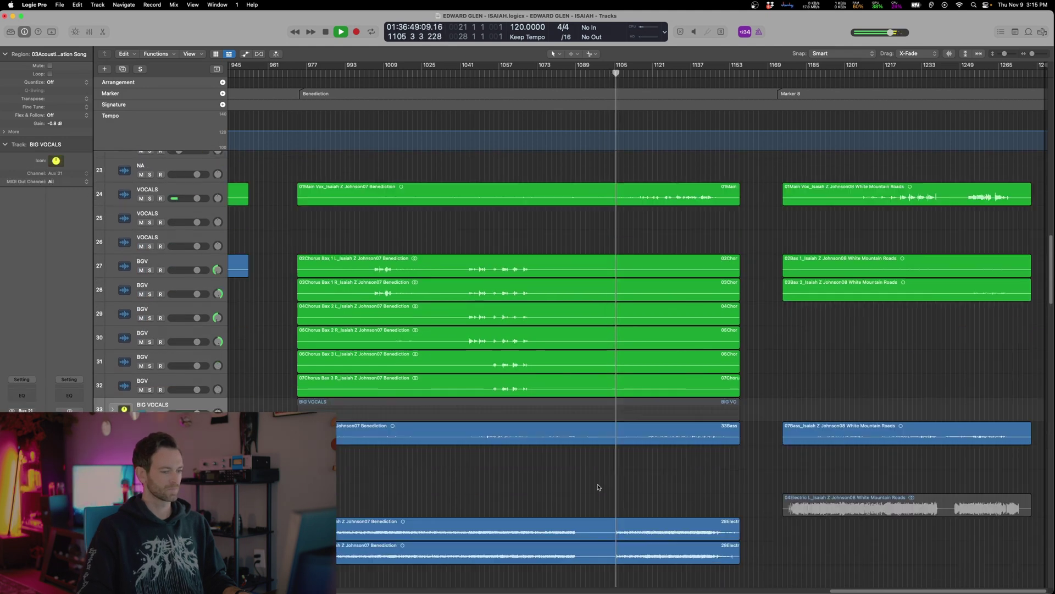
# Play White Mountain Roads from bar 1188 and select its 18Lead DI and 04Electric L regions in turn for checking
pyautogui.click(814, 339)
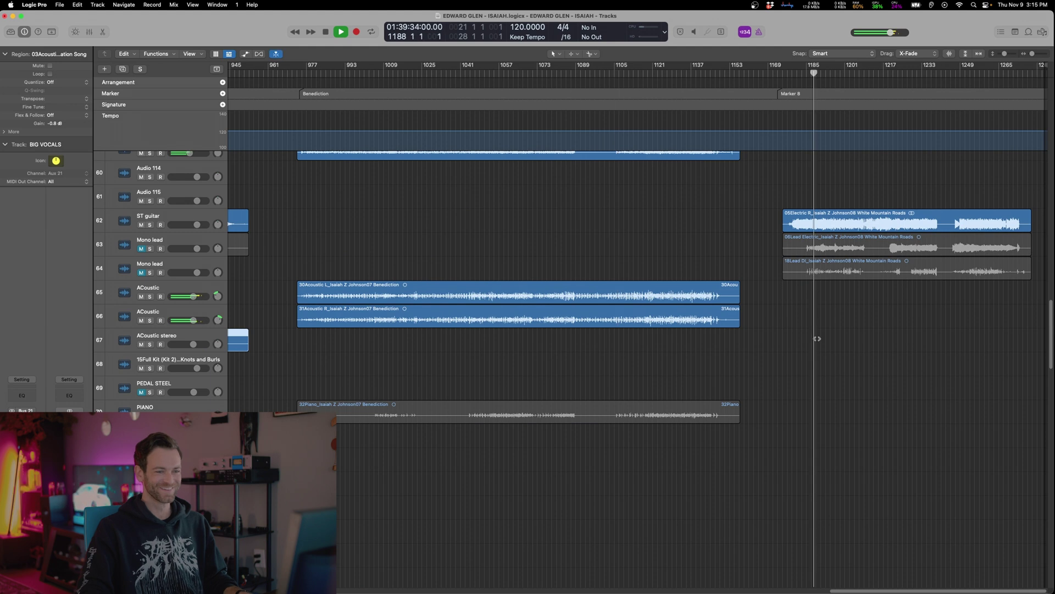
pyautogui.press('space')
pyautogui.click(847, 271)
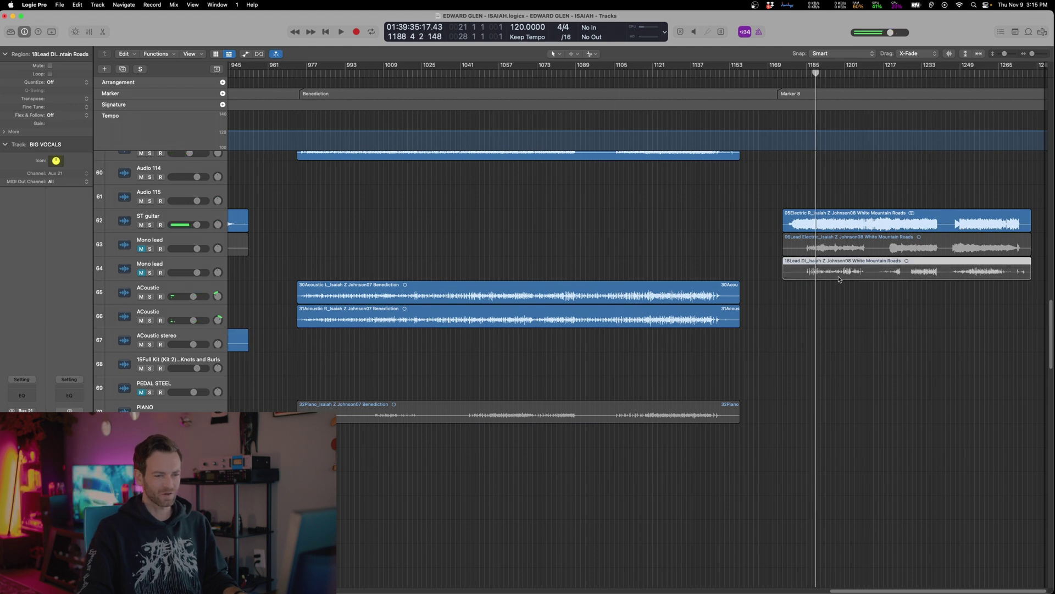
pyautogui.scroll(8, 819, 247)
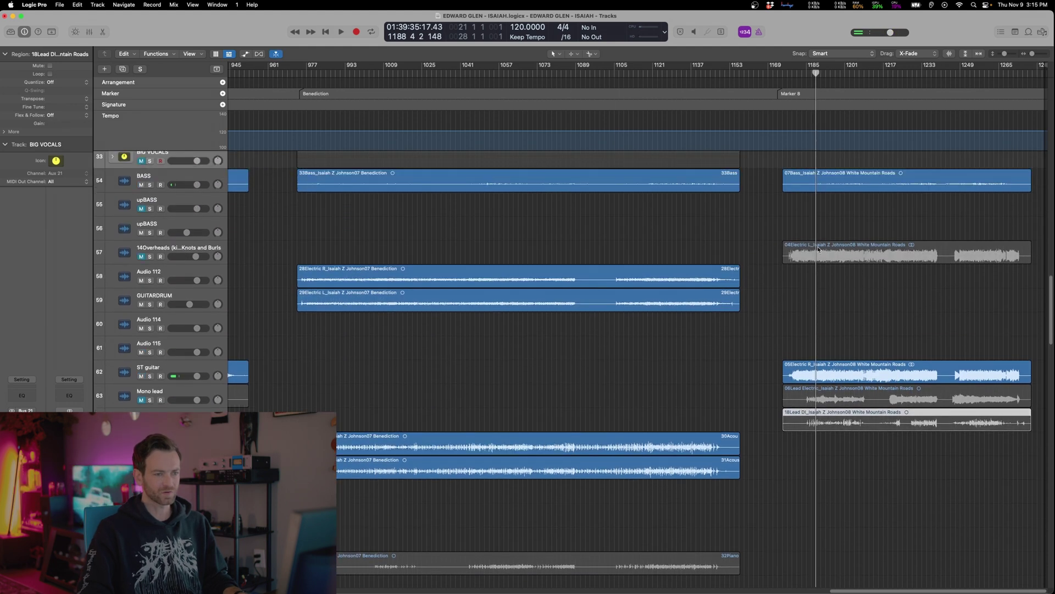
pyautogui.click(829, 301)
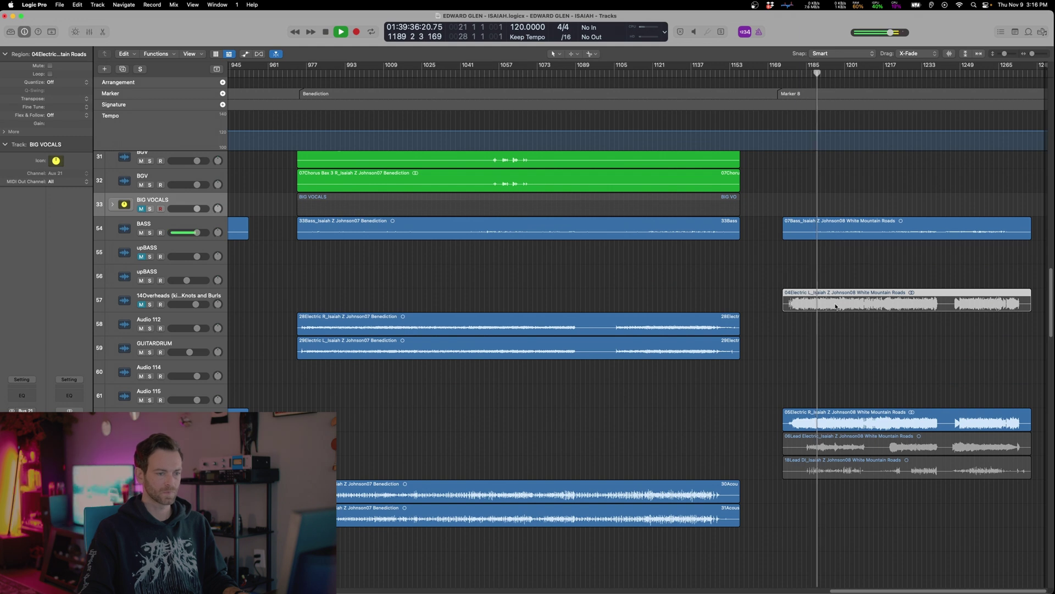
# Unmute the PEDAL STEEL track in Knots and Burls at the project's start and zoom in on its region for playback
pyautogui.press('super+Left')
pyautogui.press('super+Left')
pyautogui.press('super+Left')
pyautogui.press('super+Left')
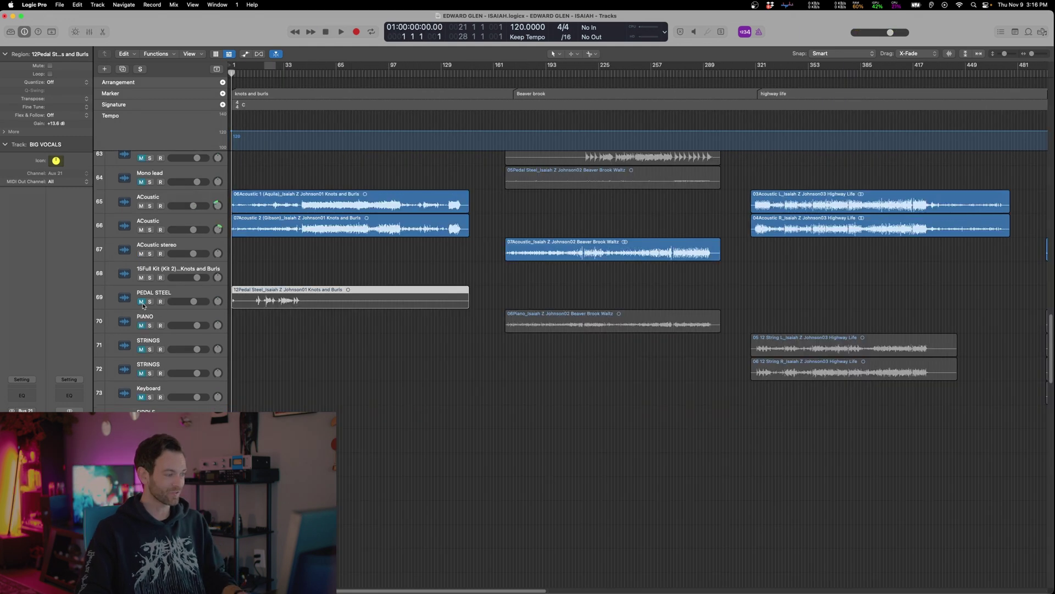
pyautogui.click(266, 297)
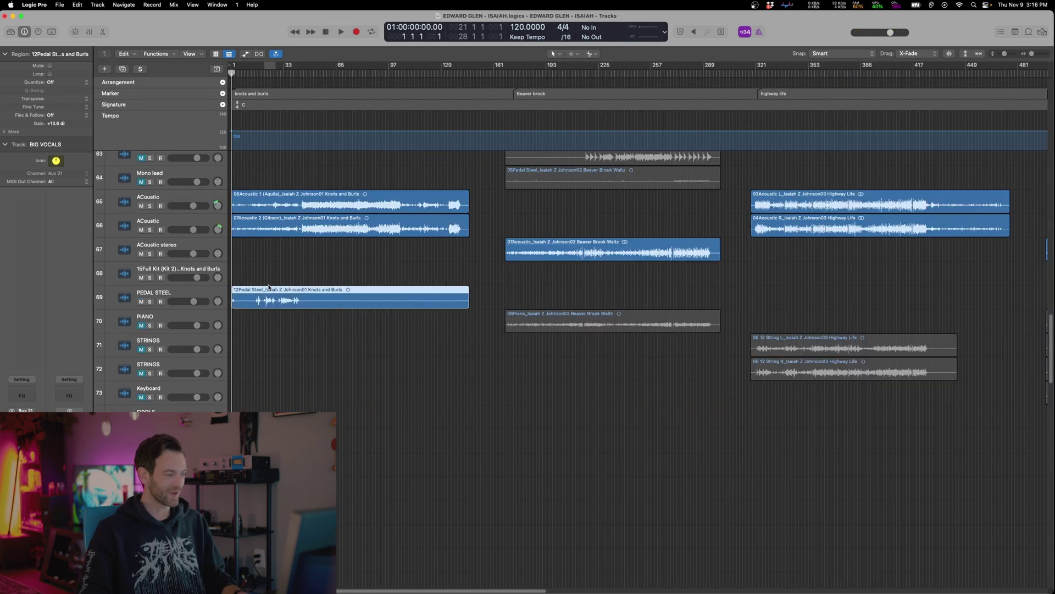
pyautogui.moveTo(232, 275); pyautogui.dragTo(267, 271)
pyautogui.click(184, 301)
pyautogui.press('z')
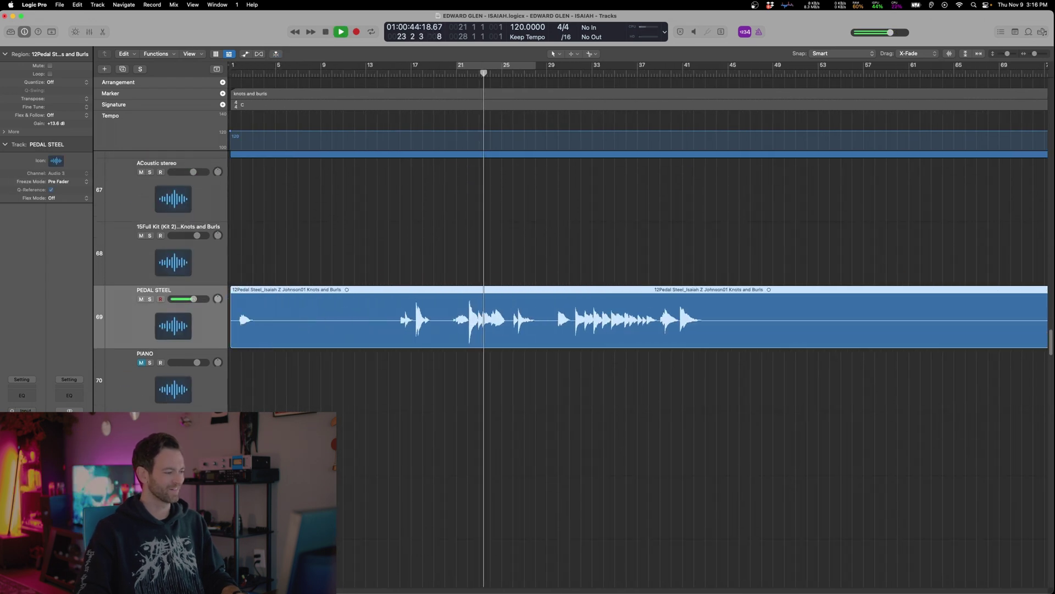
# Insert a Compressor on the PEDAL STEEL track and audition it from about bar 31
pyautogui.click(71, 396)
pyautogui.click(71, 396)
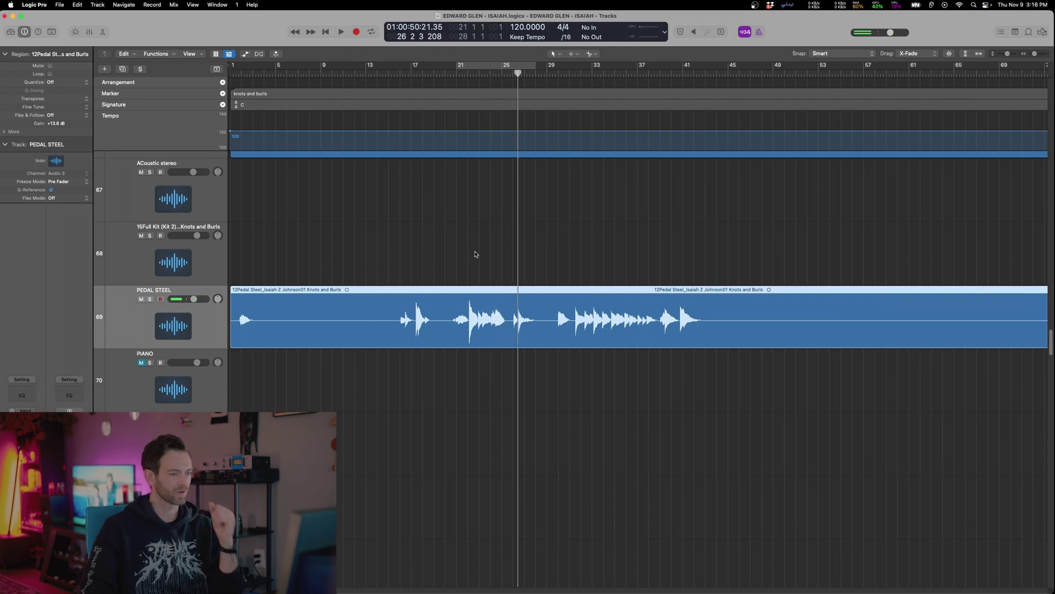
pyautogui.moveTo(577, 151); pyautogui.dragTo(732, 341)
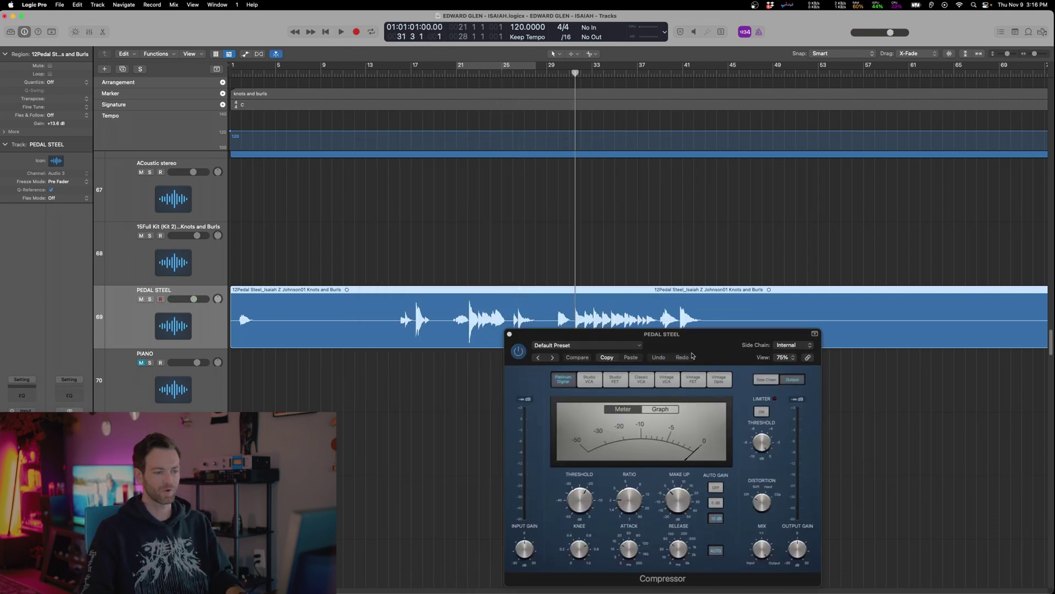
pyautogui.moveTo(707, 414); pyautogui.dragTo(364, 354)
pyautogui.press('space')
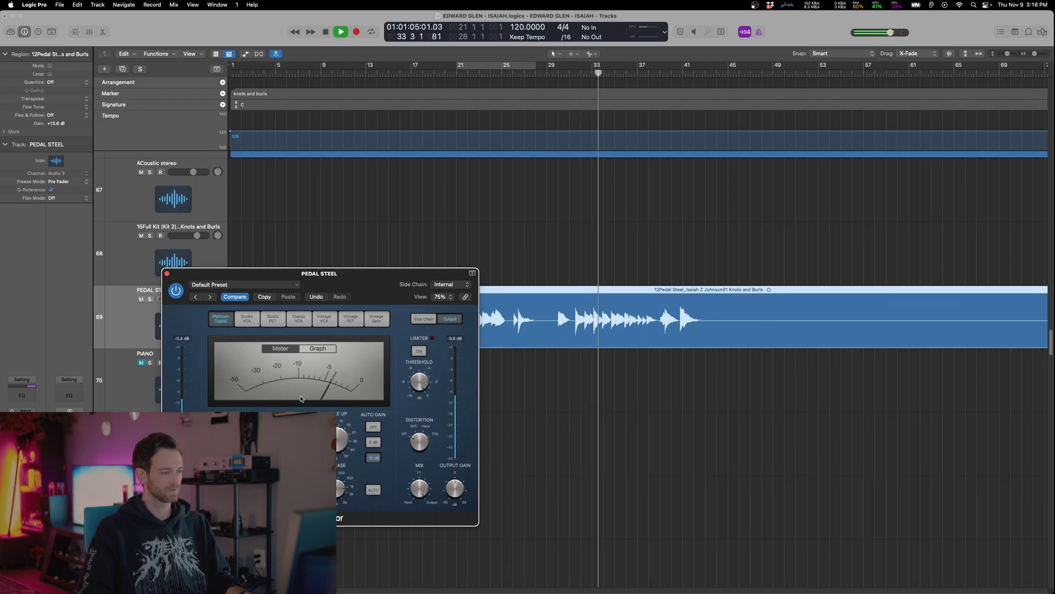
# Switch the pedal steel's Compressor to the Vintage VCA model and adjust its make-up gain during looped playback
pyautogui.click(327, 324)
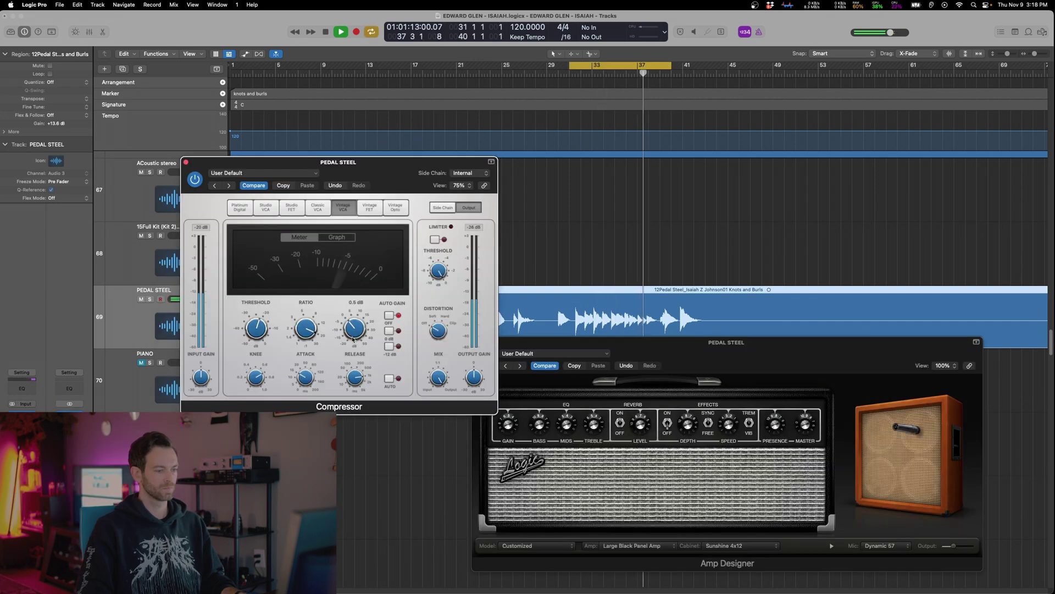
pyautogui.moveTo(352, 339); pyautogui.dragTo(352, 334)
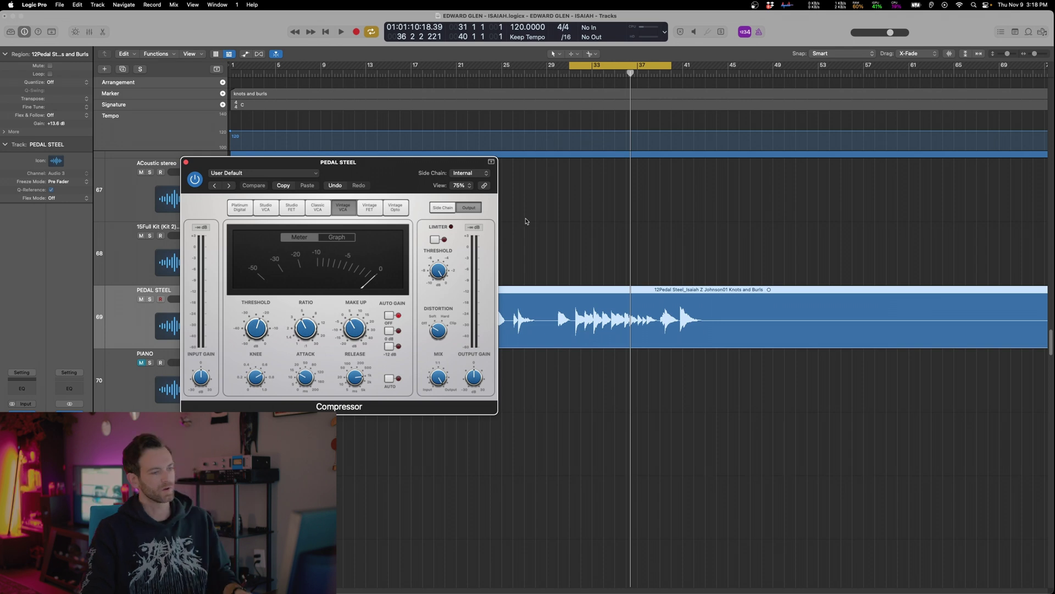
pyautogui.press('space')
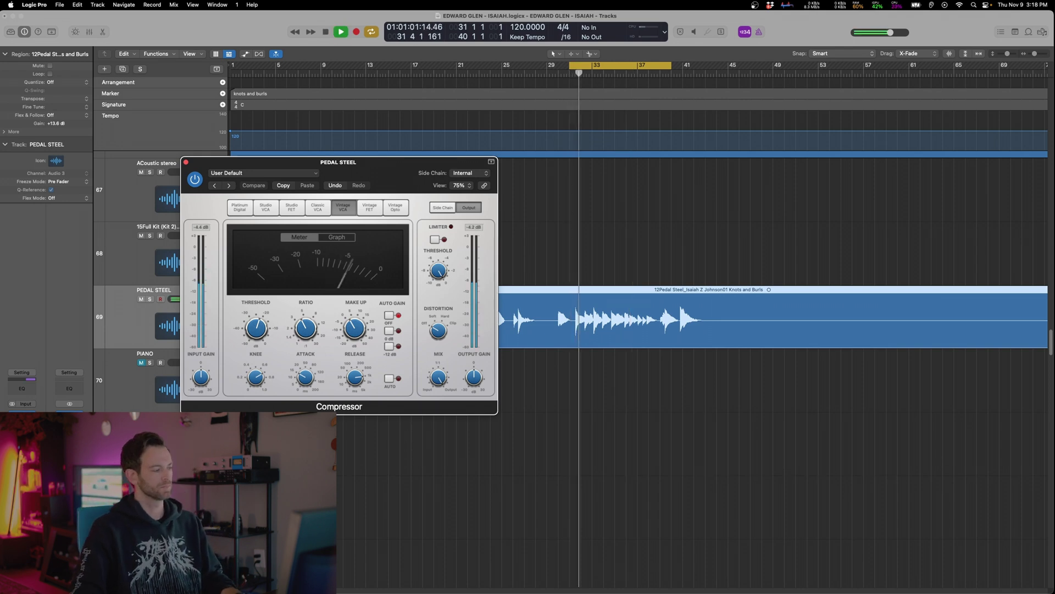
# Insert the Soar tape delay on the PEDAL STEEL track, try host sync, and tap in the delay tempo instead
pyautogui.click(22, 431)
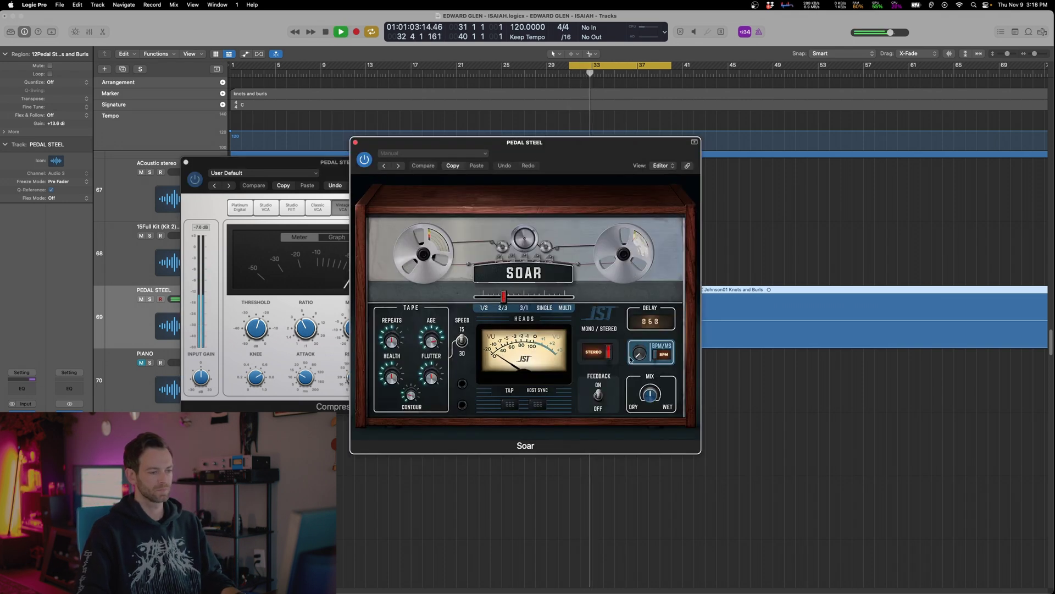
pyautogui.click(538, 404)
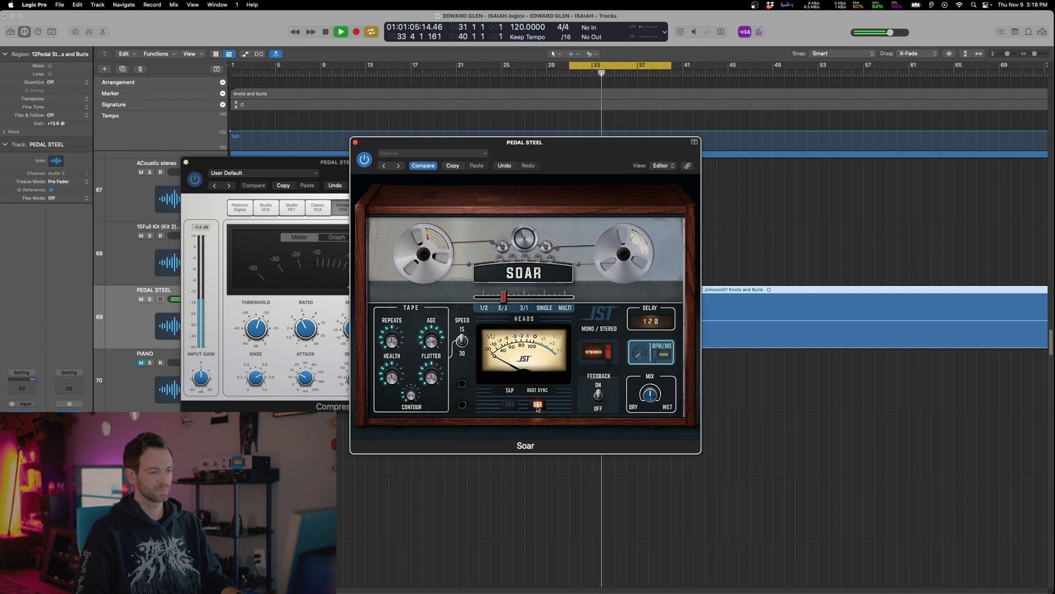
pyautogui.click(510, 405)
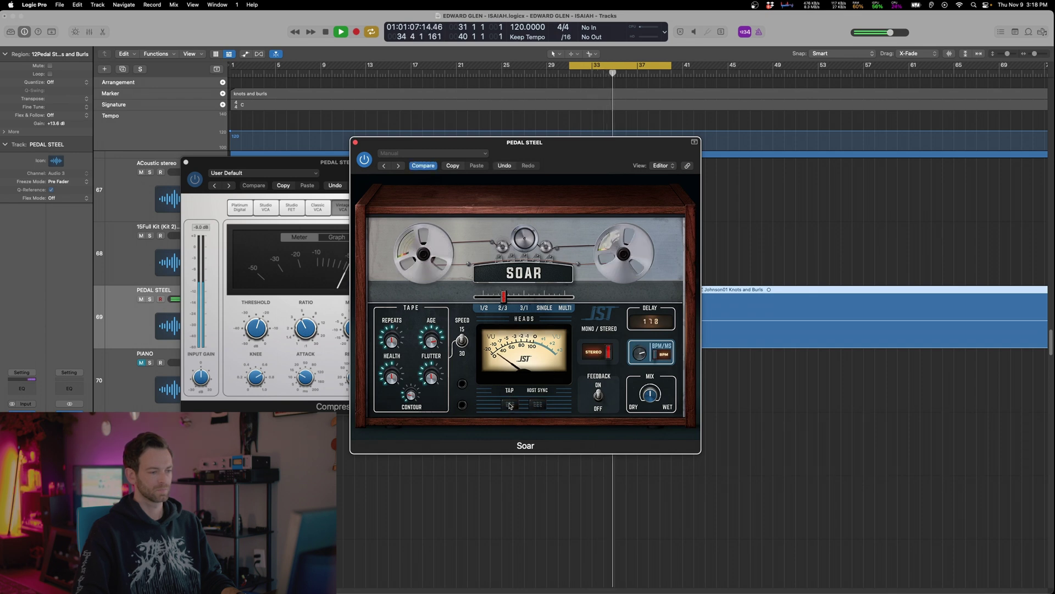
pyautogui.click(510, 406)
pyautogui.click(510, 405)
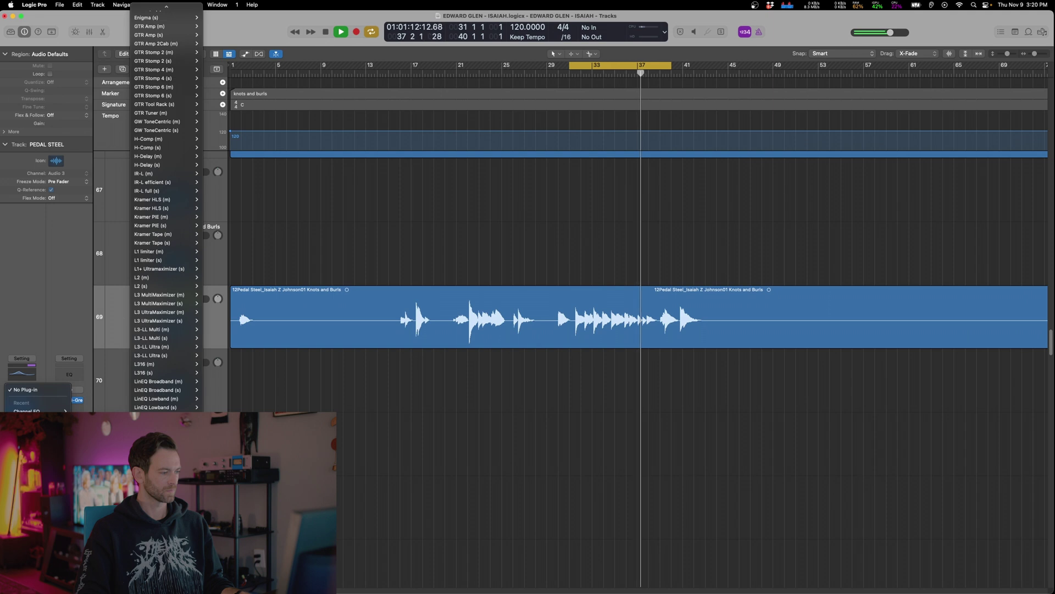
# Turn off cycle playback and audition the pedal steel from about bar 17 and from the region's start
pyautogui.click(456, 179)
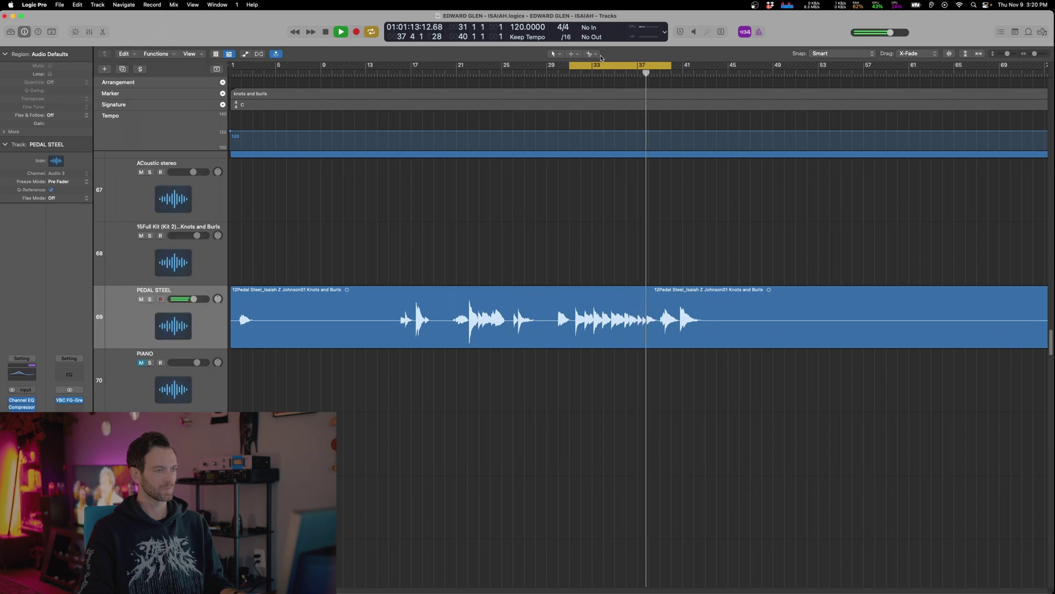
pyautogui.click(581, 67)
pyautogui.click(406, 250)
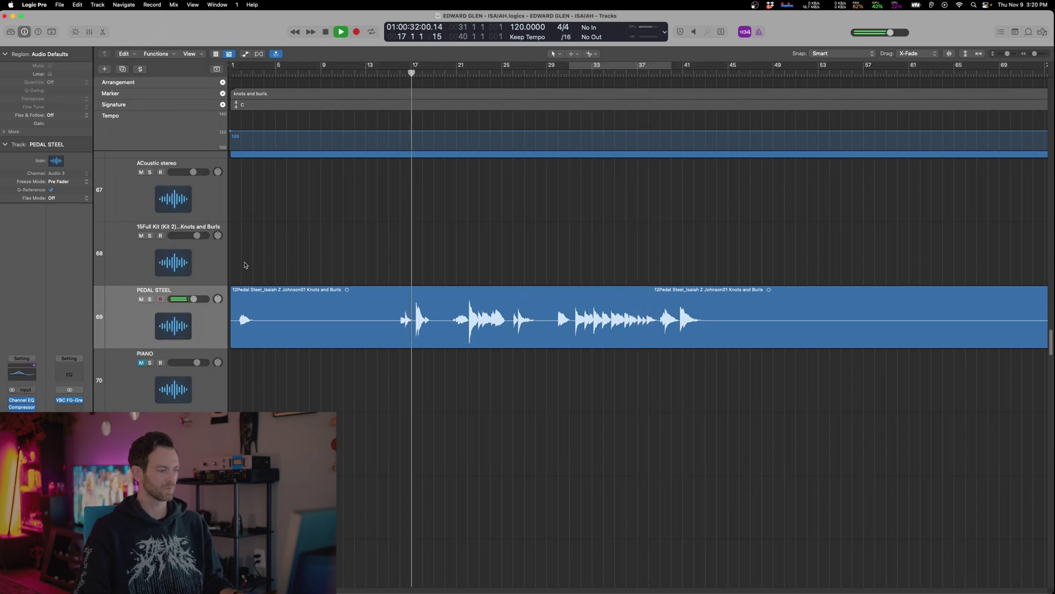
pyautogui.click(236, 251)
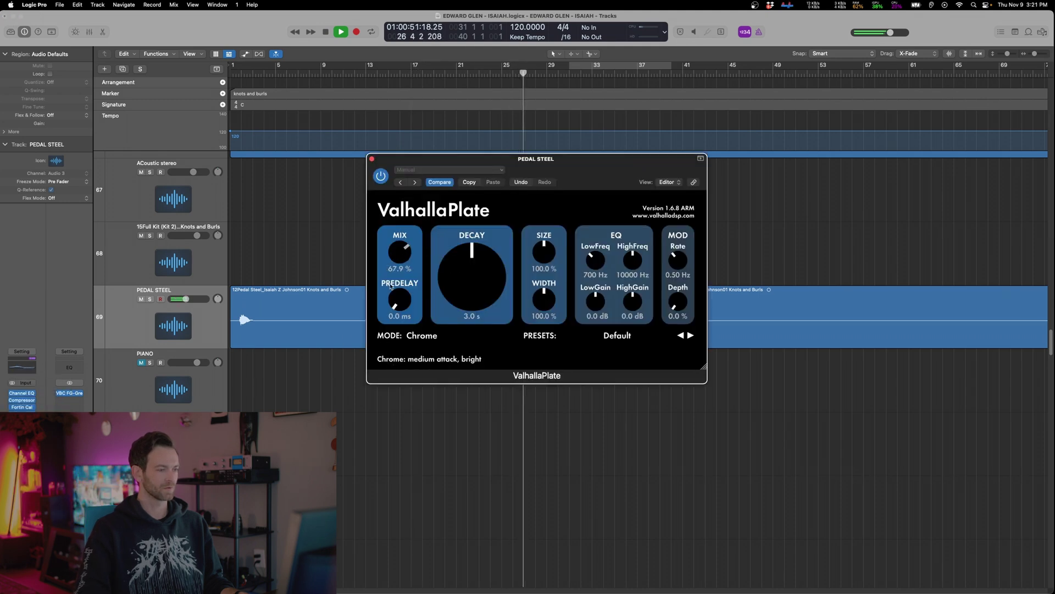
# Set the pedal steel's ValhallaPlate reverb to a 25.3% mix and a 4.3 s decay
pyautogui.moveTo(396, 323); pyautogui.dragTo(396, 328)
pyautogui.moveTo(473, 300); pyautogui.dragTo(475, 285)
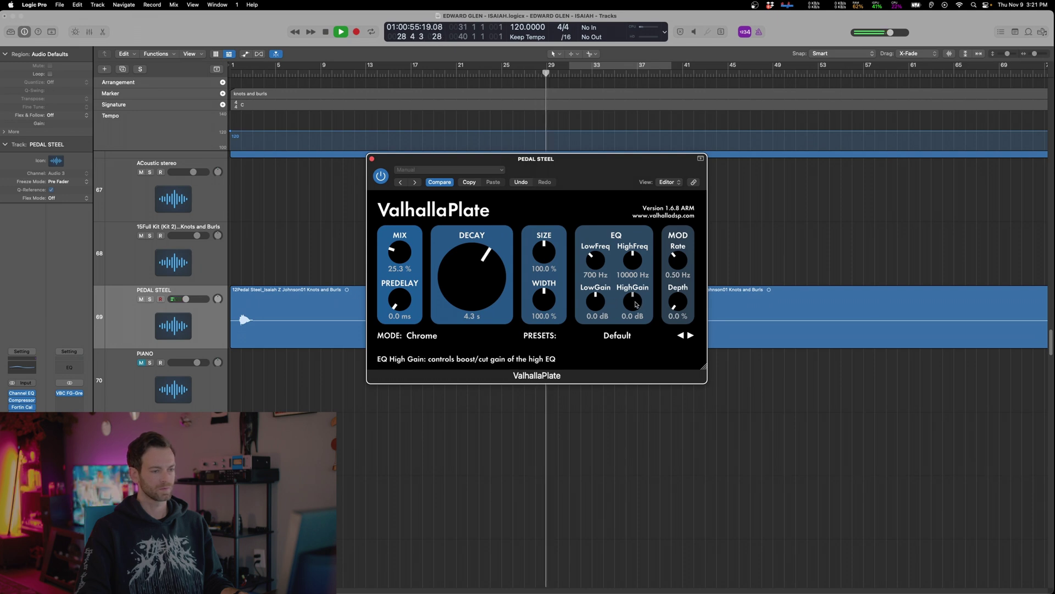
# Set the pedal steel reverb's high EQ to 9820 Hz and 4.1 dB, with a 0.48 Hz modulation rate and 81.6% depth
pyautogui.moveTo(633, 258); pyautogui.dragTo(633, 261)
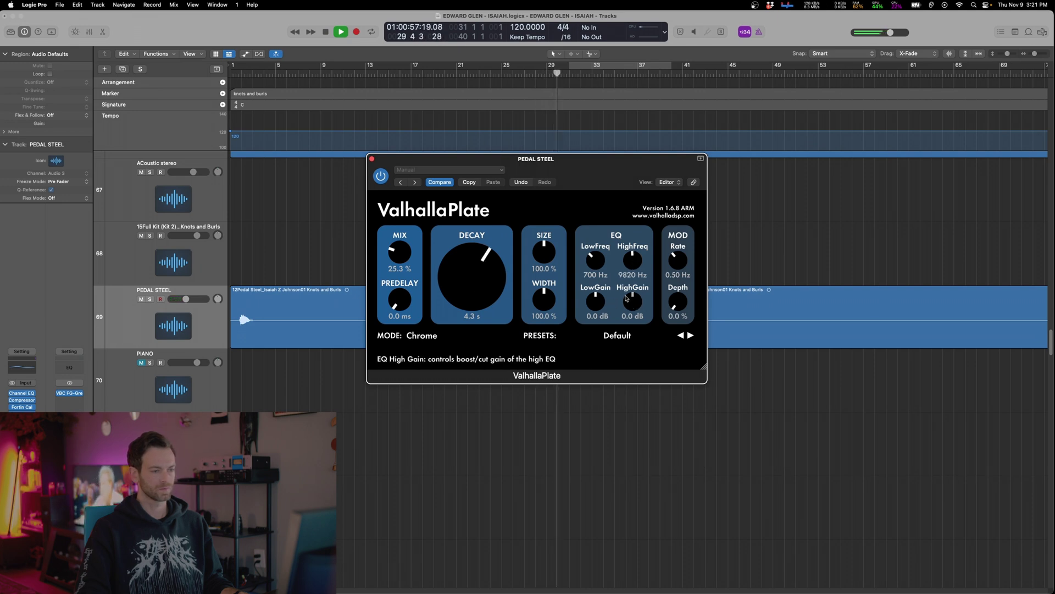
pyautogui.moveTo(613, 166); pyautogui.dragTo(511, 217)
pyautogui.moveTo(531, 350); pyautogui.dragTo(575, 311)
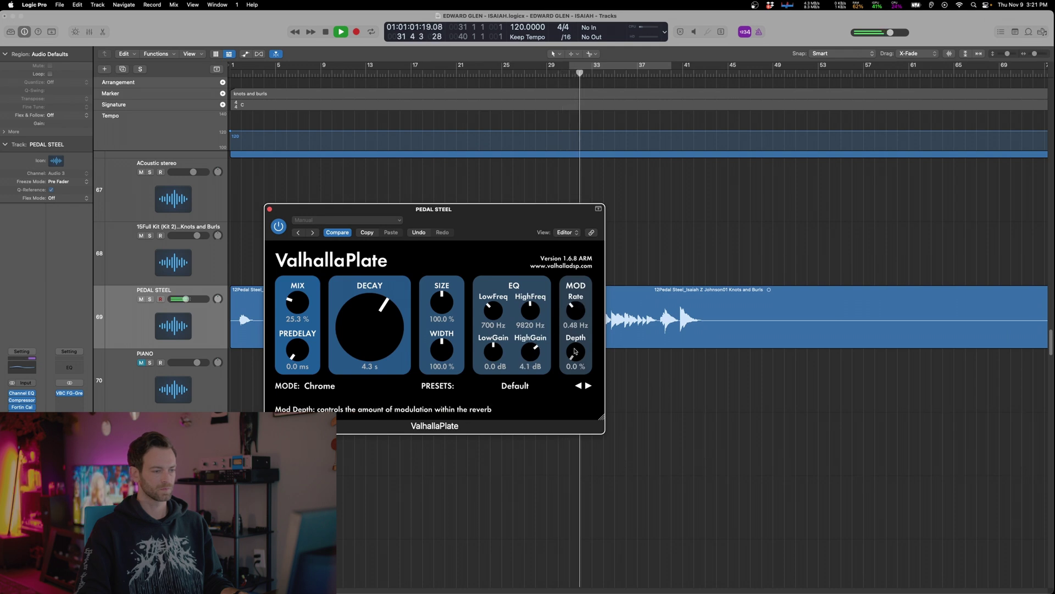
pyautogui.moveTo(575, 351); pyautogui.dragTo(614, 275)
pyautogui.moveTo(575, 351); pyautogui.dragTo(575, 345)
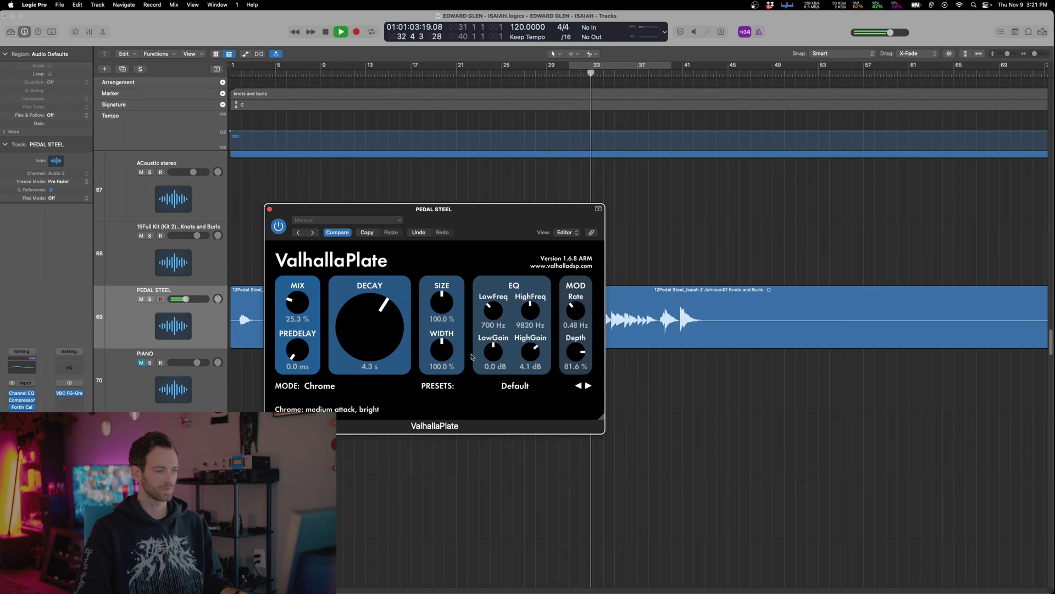
# Audition the pedal steel's reverb fully wet, set its mix to 23.0%, and close the plug-in after toggling effects for comparison
pyautogui.moveTo(298, 302); pyautogui.dragTo(331, 204)
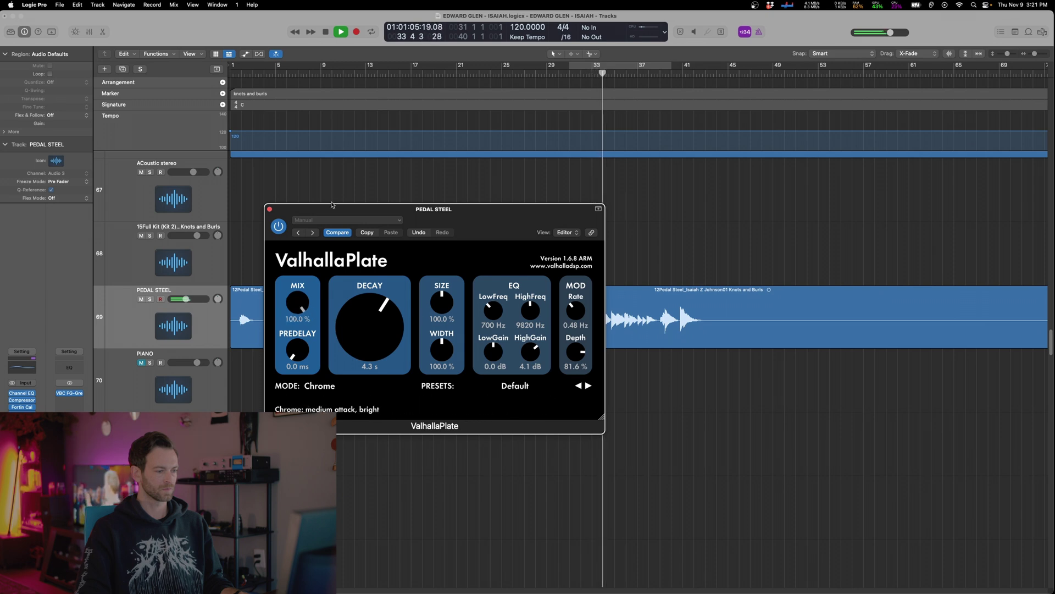
pyautogui.moveTo(304, 302); pyautogui.dragTo(304, 308)
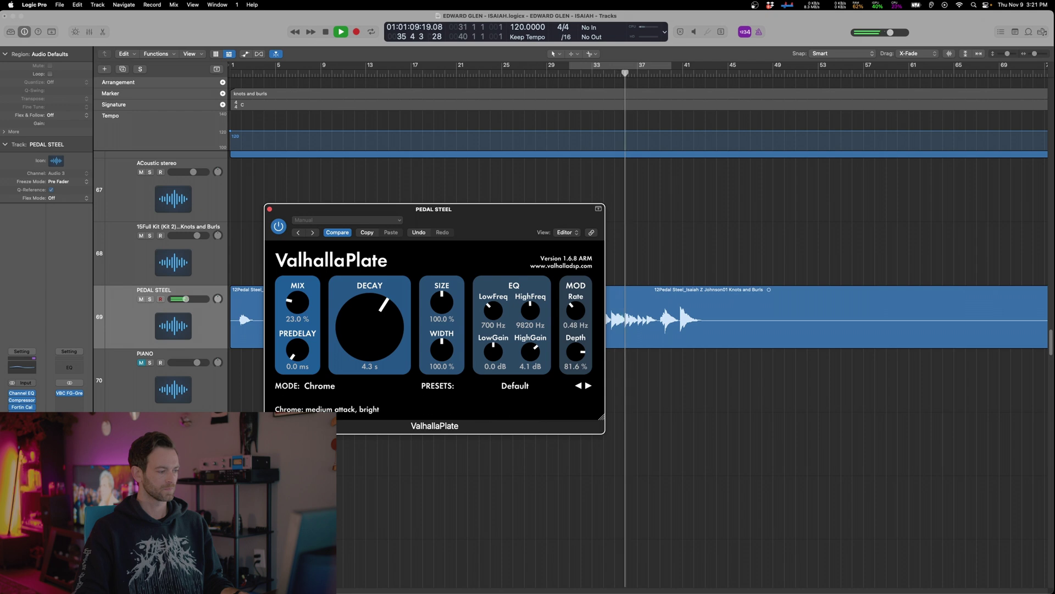
pyautogui.click(22, 383)
pyautogui.click(12, 402)
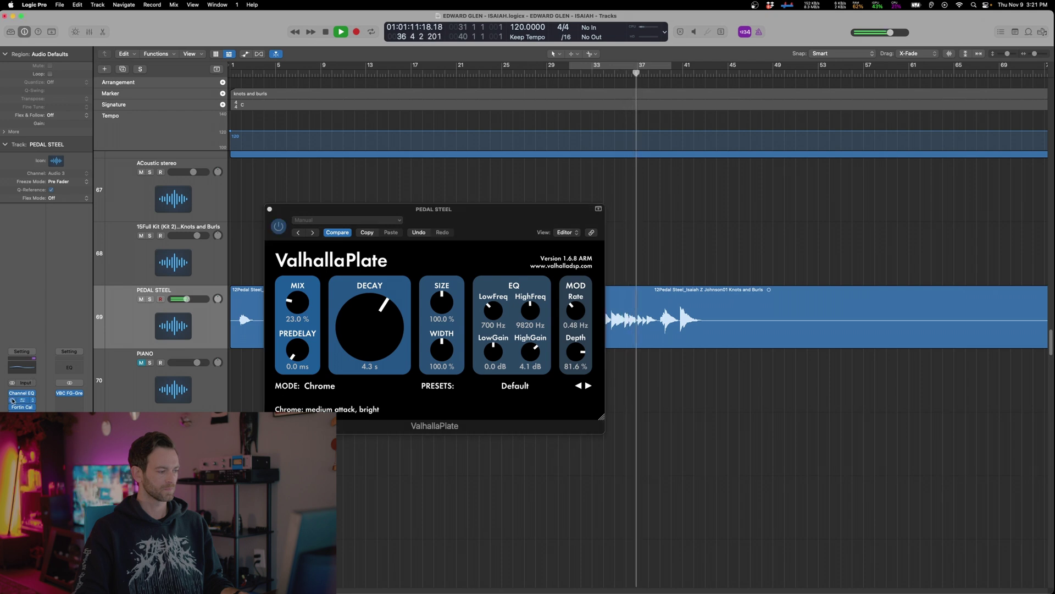
pyautogui.click(12, 401)
pyautogui.press(',')
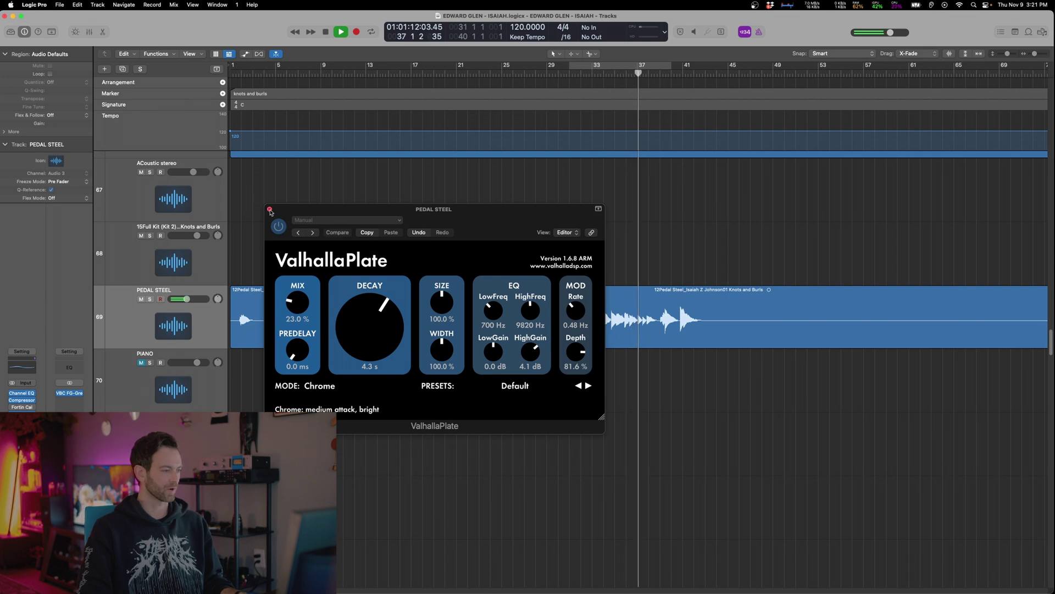
pyautogui.click(270, 209)
pyautogui.moveTo(21, 408)
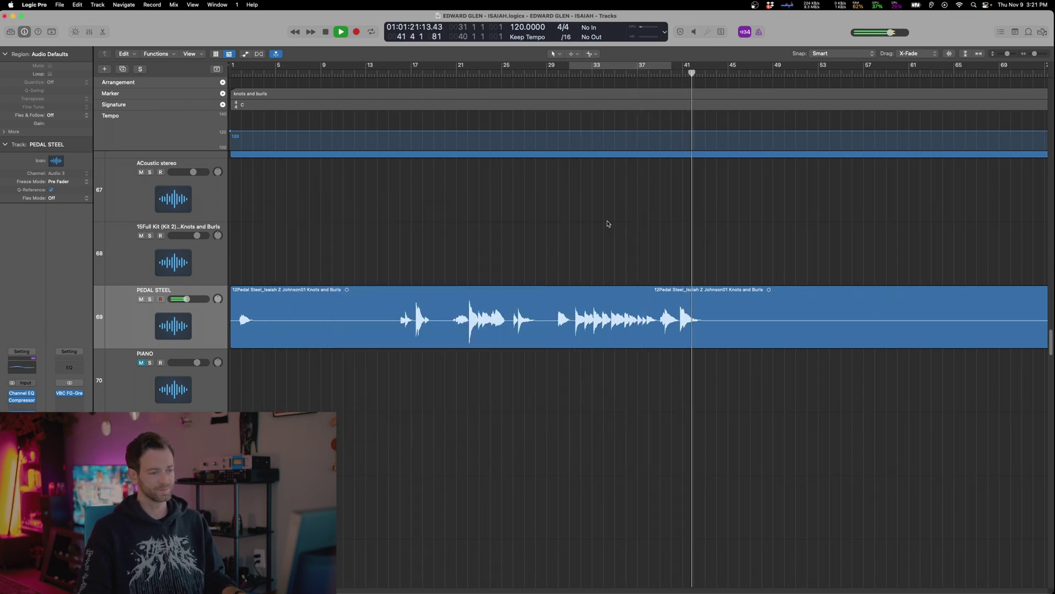
# Audition the pedal steel from about bar 34 with the other tracks, and survey the arrangement up to the Beaver brook song
pyautogui.click(610, 225)
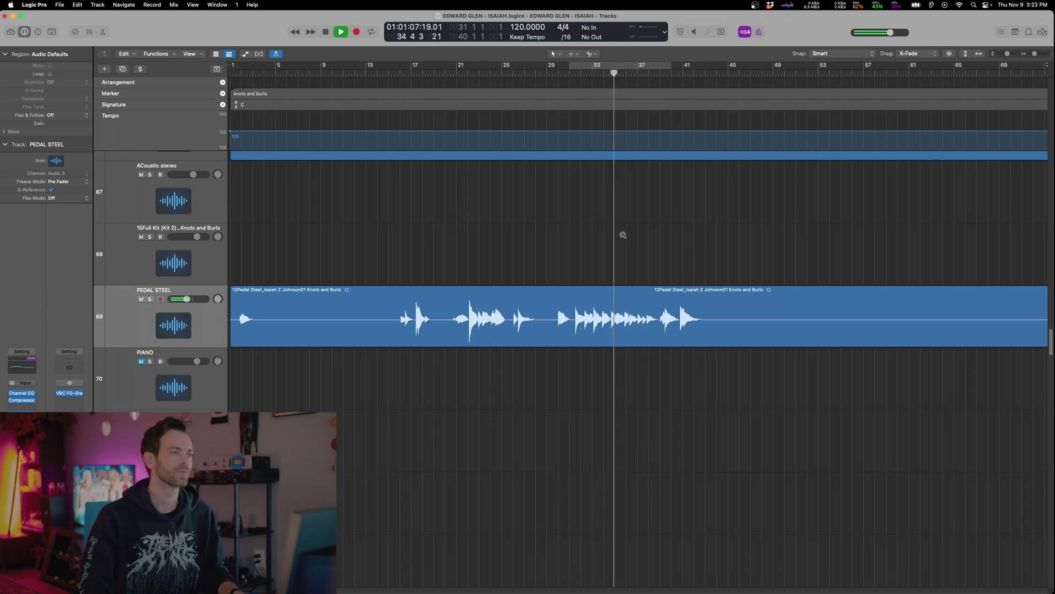
pyautogui.keyDown('ctrl'); pyautogui.keyDown('alt'); pyautogui.click(644, 254); pyautogui.keyUp('alt'); pyautogui.keyUp('ctrl')
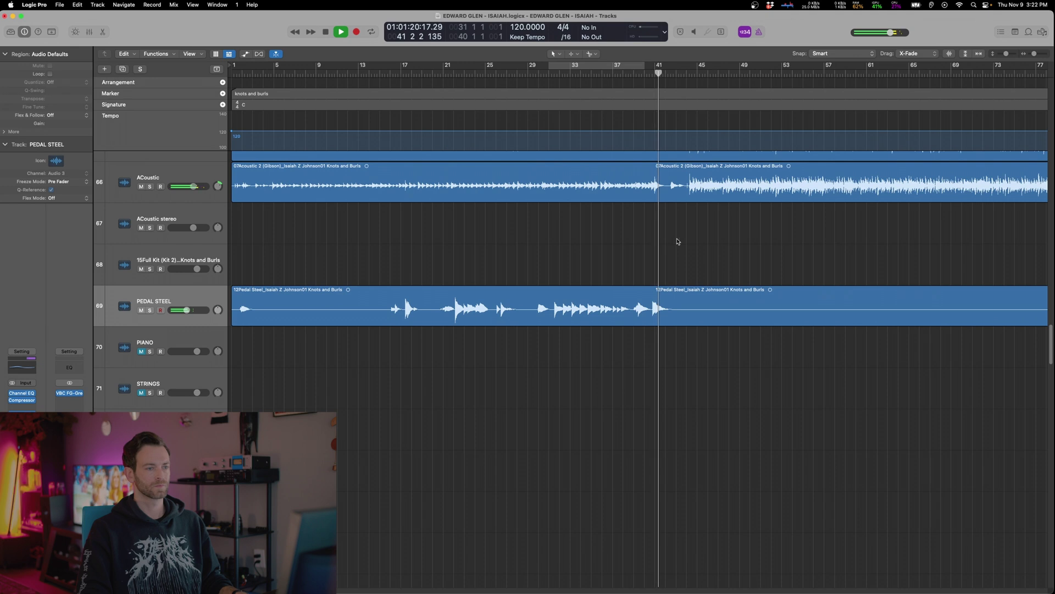
pyautogui.hscroll(3, 704, 294)
pyautogui.scroll(-3, 705, 293)
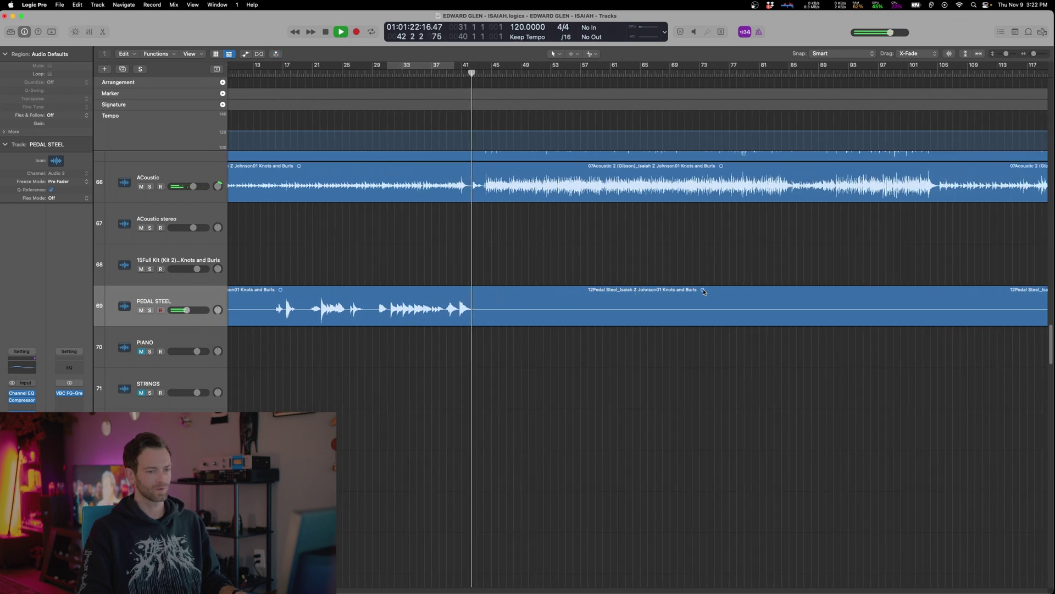
pyautogui.hscroll(8, 704, 293)
pyautogui.scroll(-5, 703, 294)
pyautogui.hscroll(-8, 687, 295)
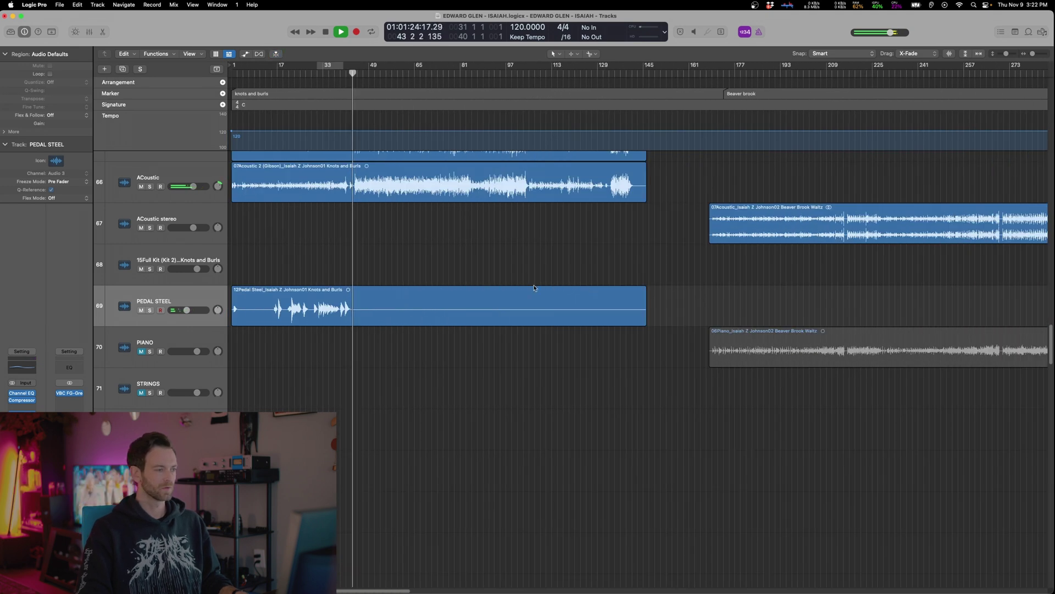
pyautogui.scroll(10, 292, 274)
pyautogui.click(189, 312)
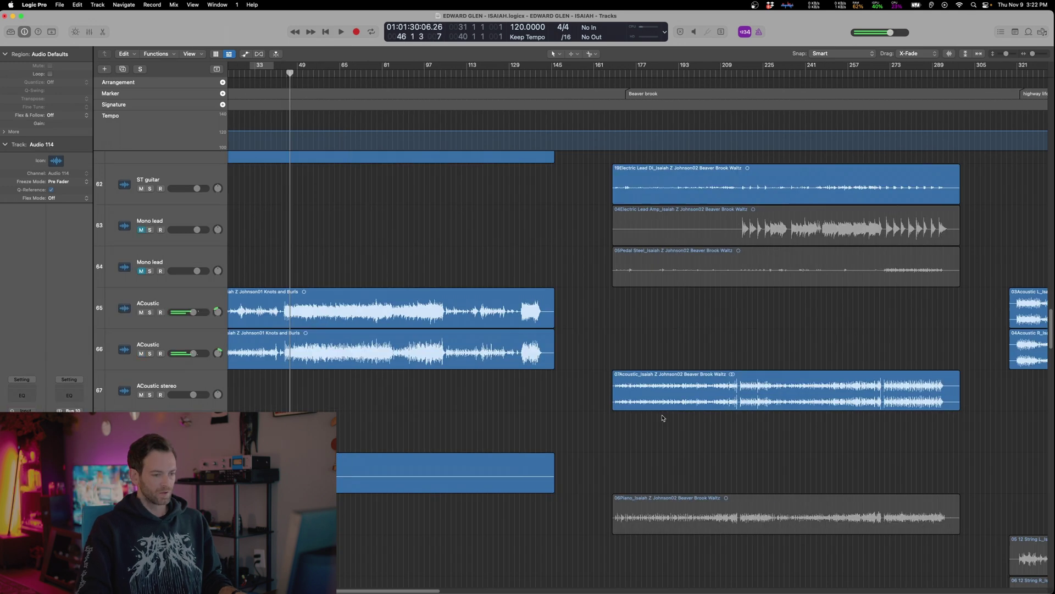
pyautogui.hscroll(2, 663, 419)
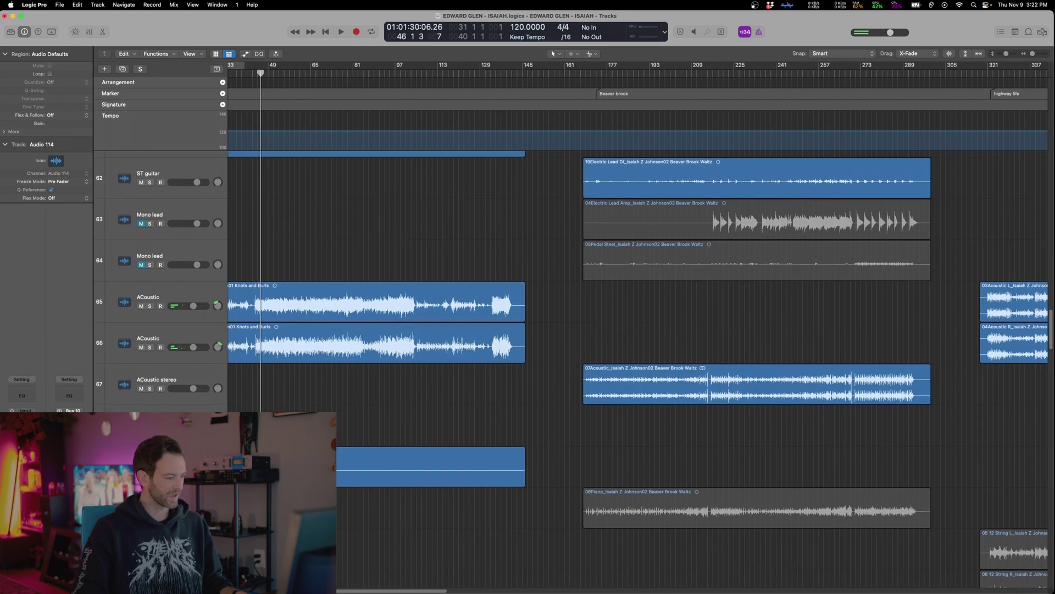
# Unmute the PIANO track and place the playhead at bar 178 in the Beaver brook song
pyautogui.click(165, 503)
pyautogui.press('m')
pyautogui.click(610, 456)
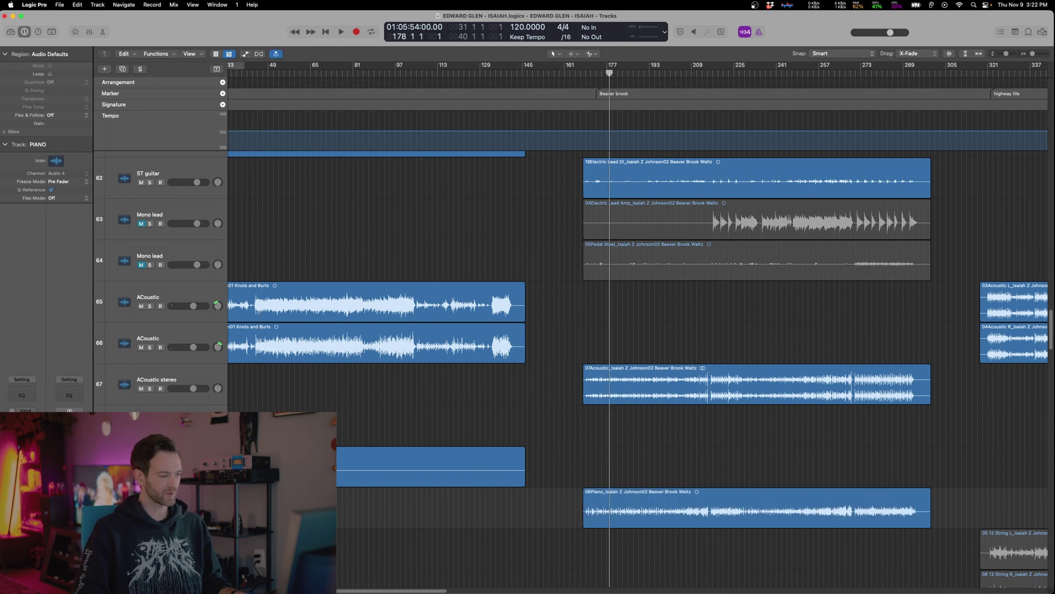
pyautogui.click(59, 395)
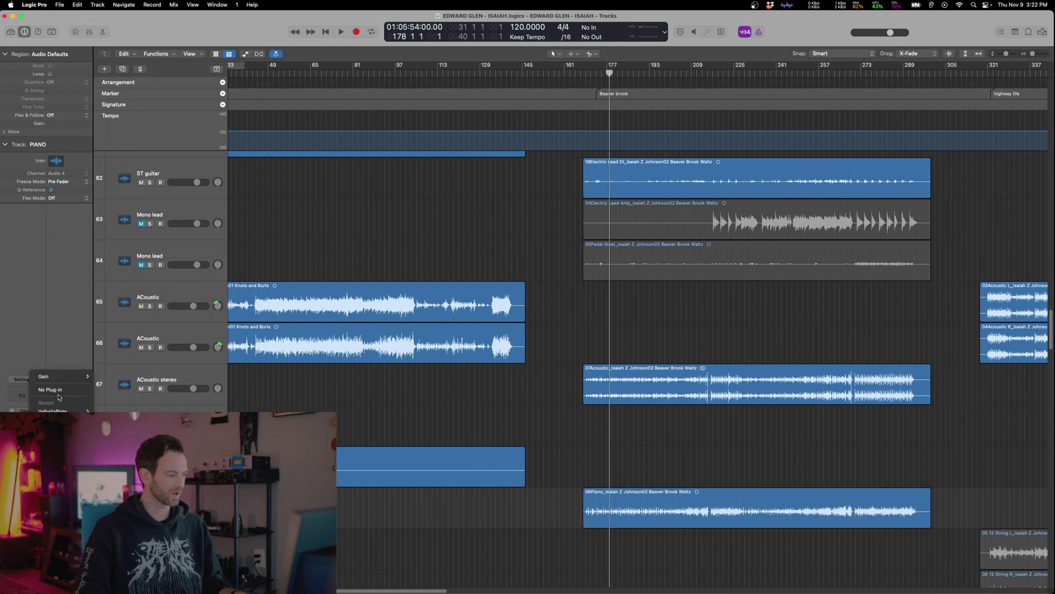
pyautogui.click(59, 390)
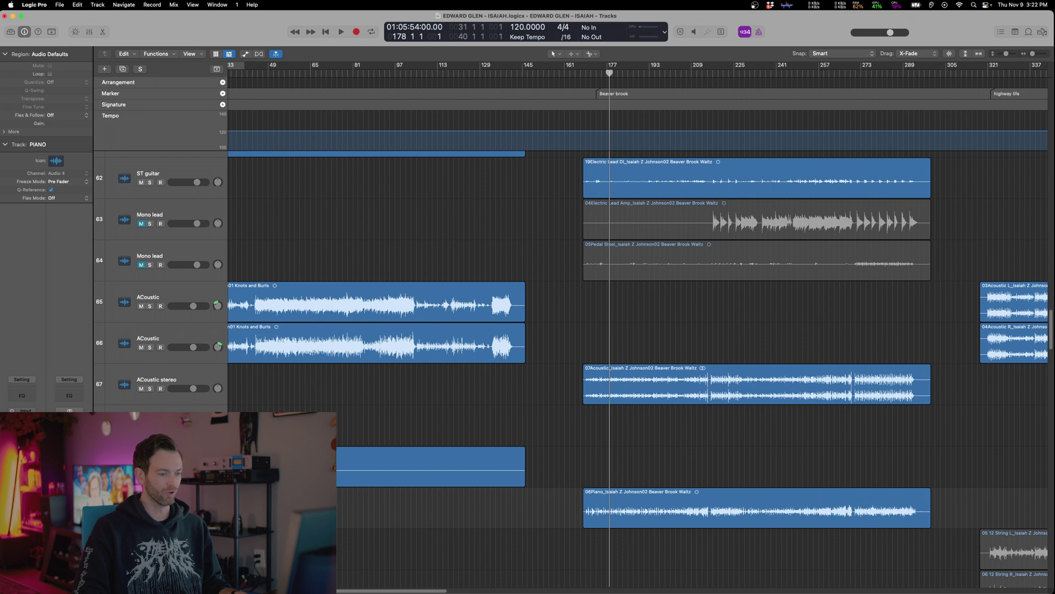
# Solo the PIANO track and audition it from bar 178
pyautogui.press('space')
pyautogui.press('s')
pyautogui.scroll(5, 627, 490)
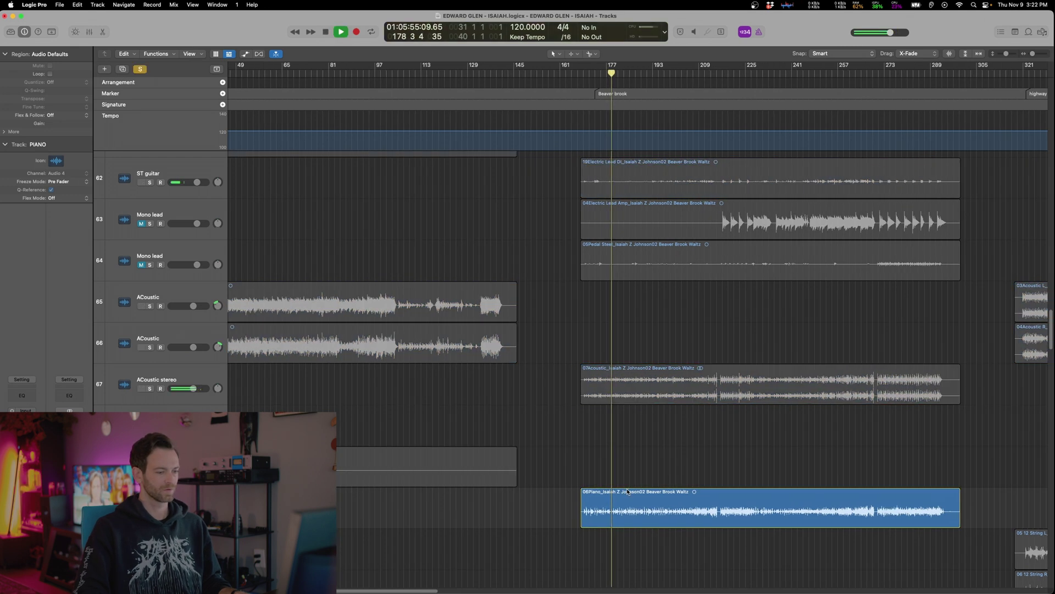
pyautogui.scroll(2, 628, 491)
pyautogui.scroll(-4, 627, 491)
pyautogui.scroll(-4, 628, 491)
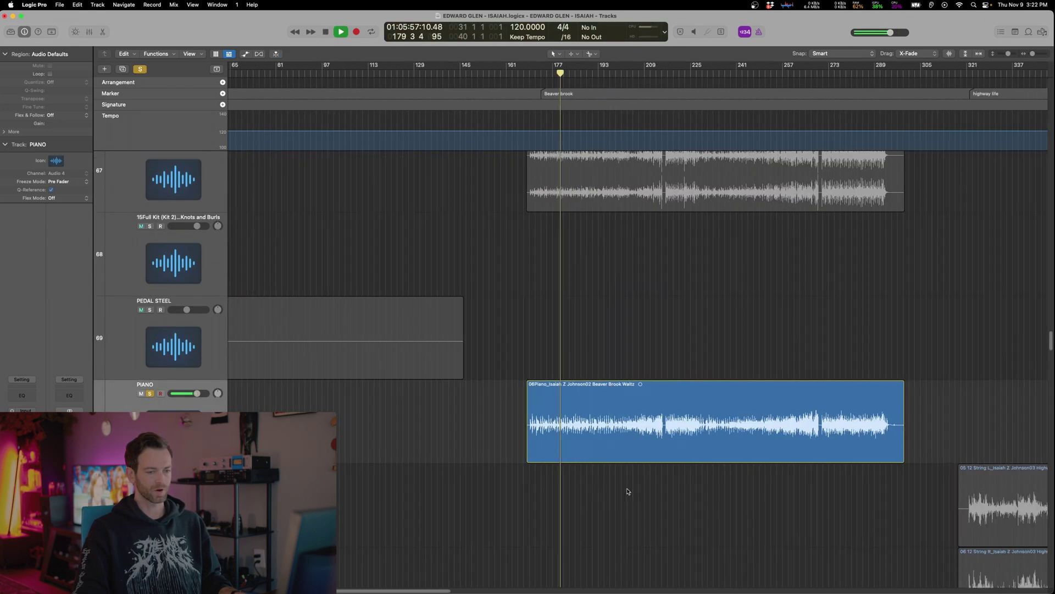
pyautogui.hscroll(3, 628, 491)
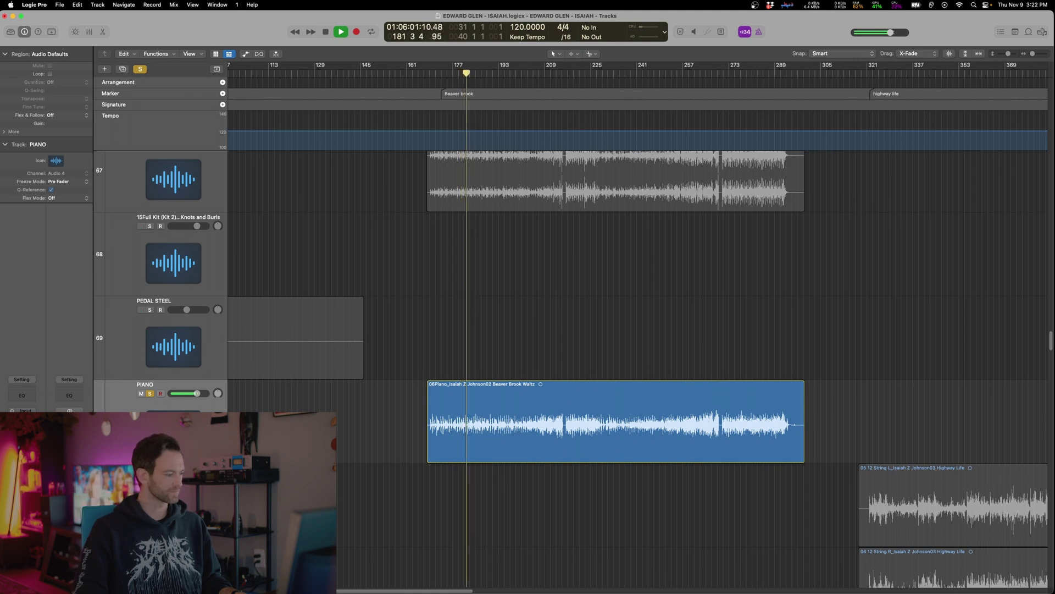
# Insert the Soar tape delay on the PIANO track, listen with the piano unsoloed, and close the plug-in
pyautogui.click(22, 426)
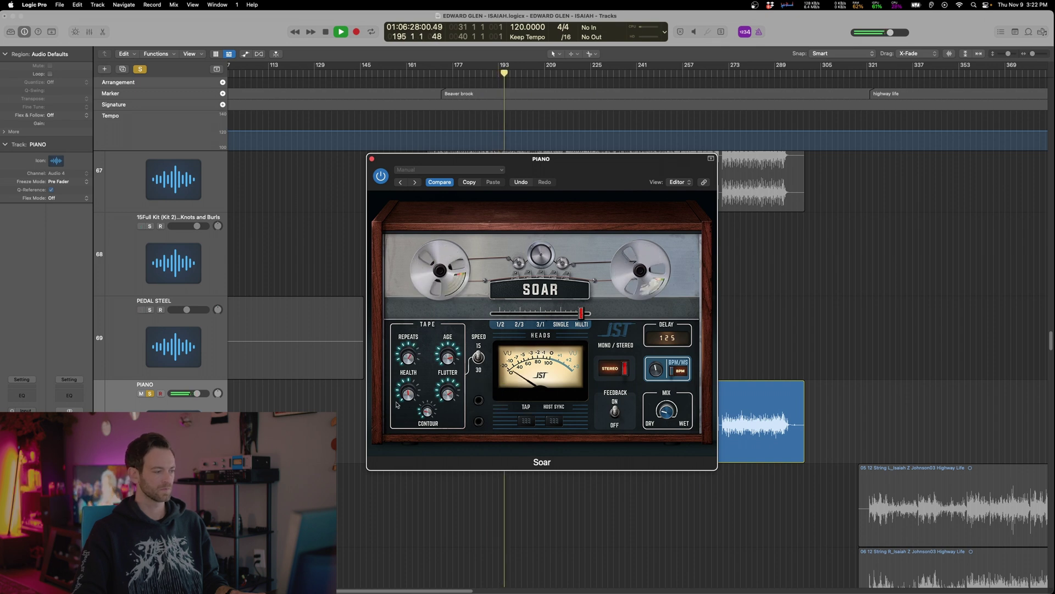
pyautogui.click(150, 394)
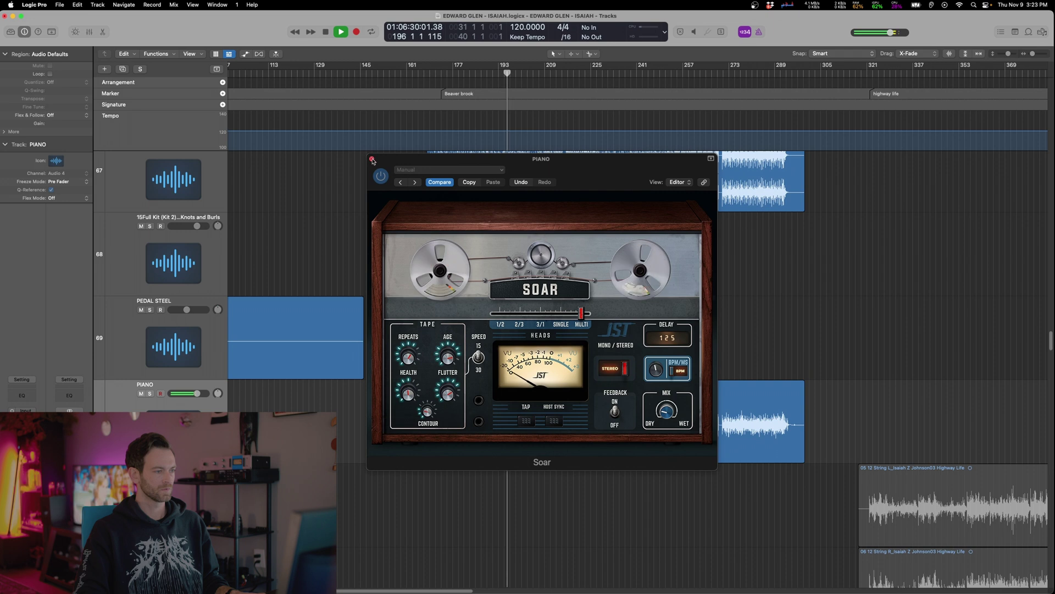
pyautogui.press('super+w')
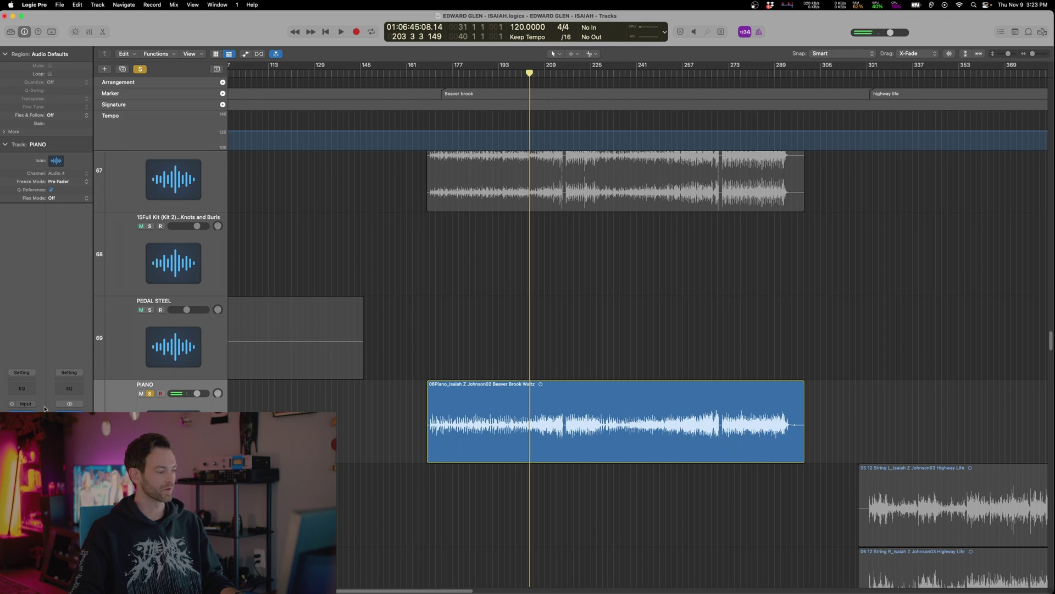
# Insert the Soundtoys Radiator on the soloed PIANO track, raise its input and treble, lower its output, and bypass it for comparison
pyautogui.press('v')
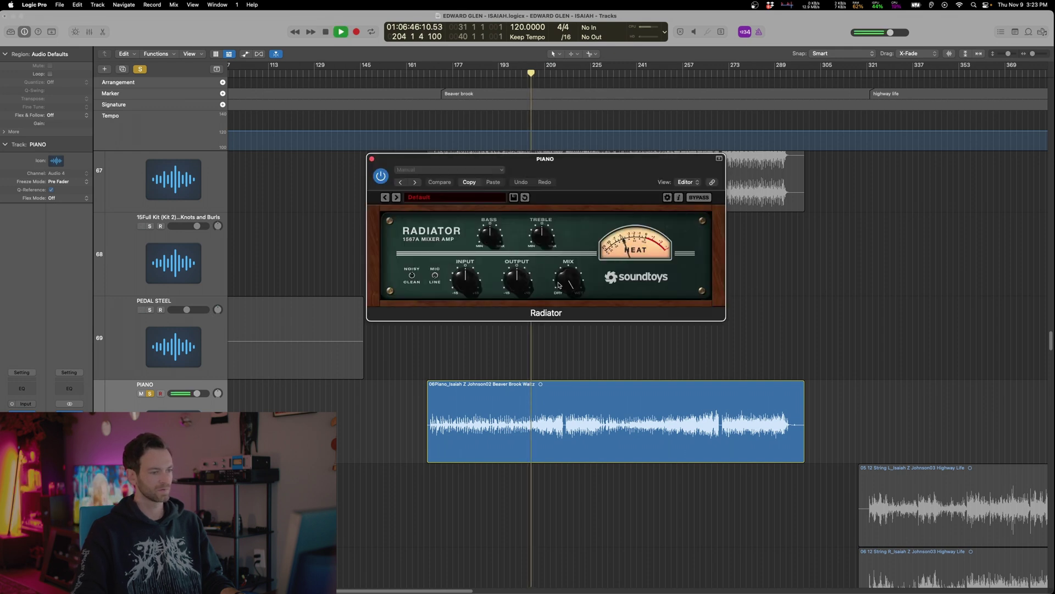
pyautogui.moveTo(470, 259); pyautogui.dragTo(467, 266)
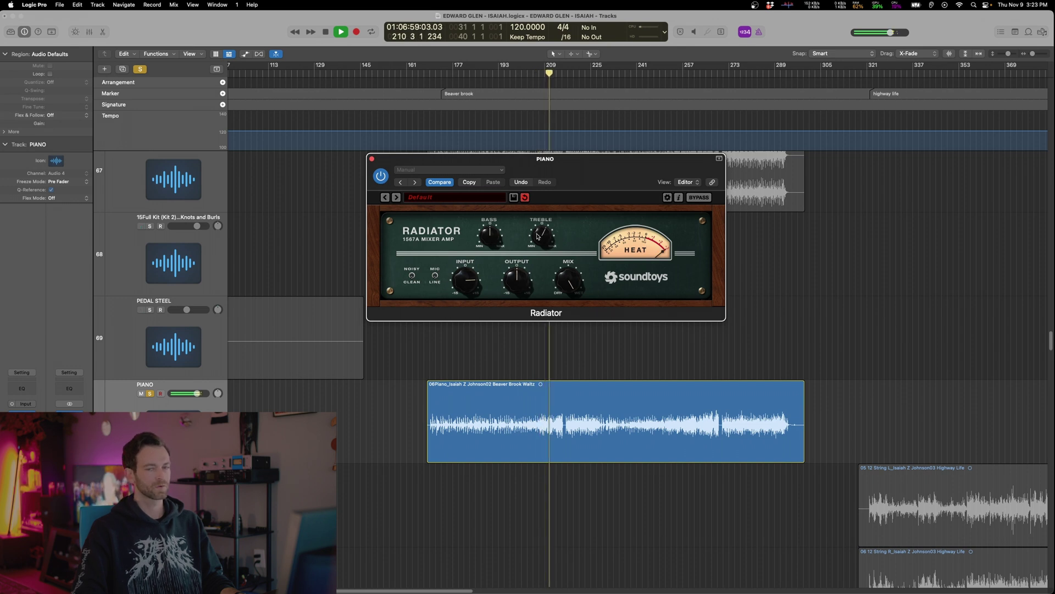
pyautogui.moveTo(509, 204); pyautogui.dragTo(628, 229)
pyautogui.click(501, 201)
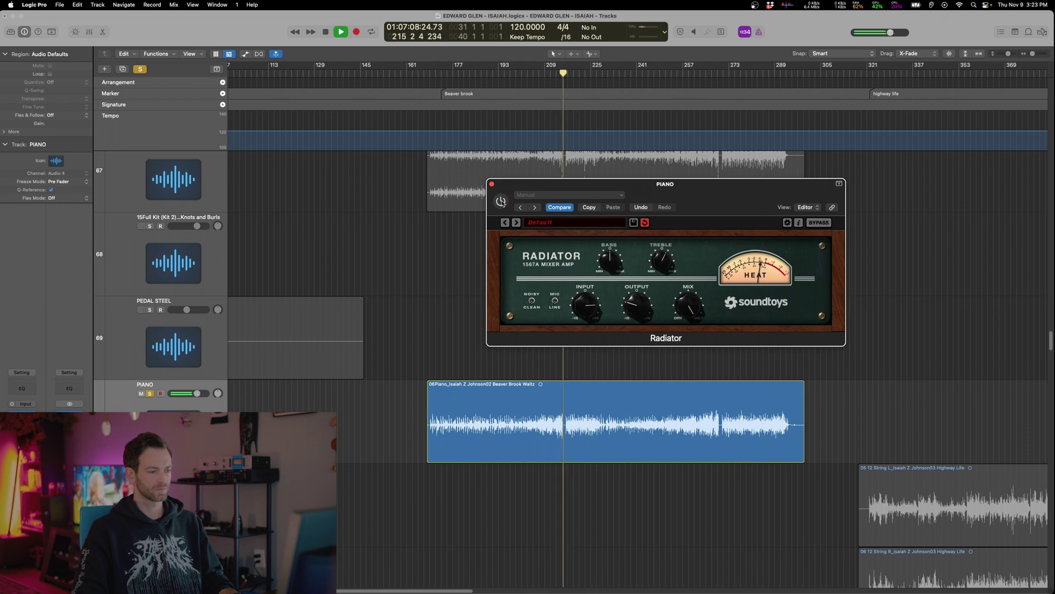
# Replay the piano with Radiator bypassed, re-enable the plug-in, and unsolo the piano to hear it in the mix
pyautogui.press('space')
pyautogui.press('space')
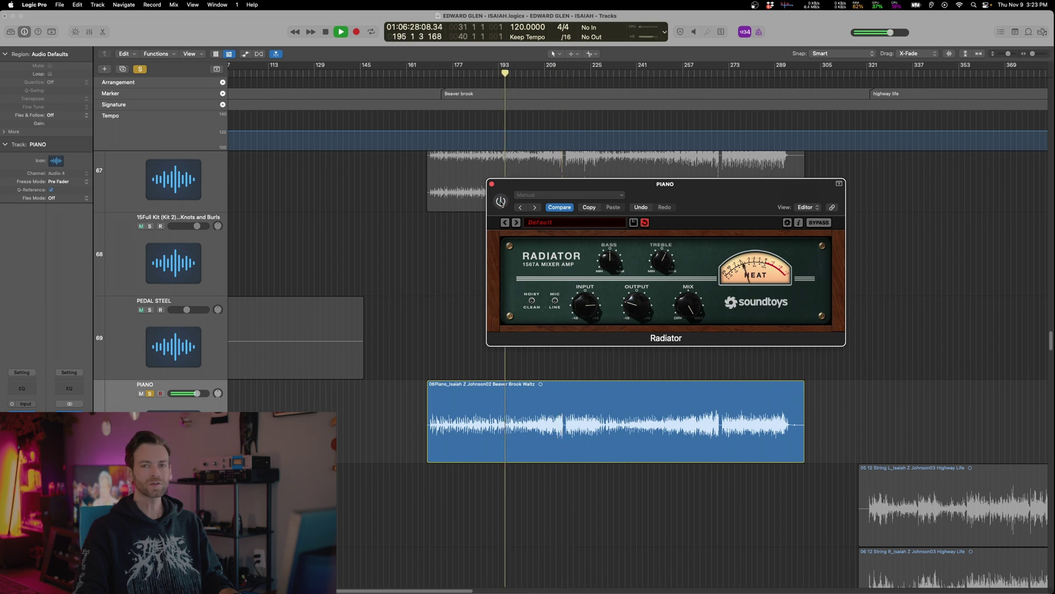
pyautogui.click(501, 202)
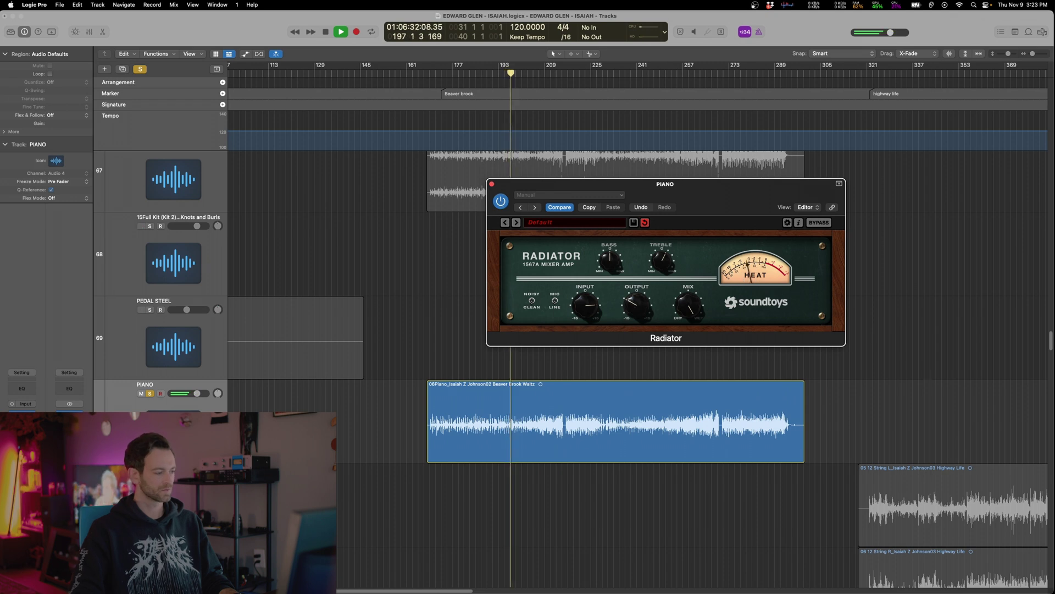
pyautogui.press('s')
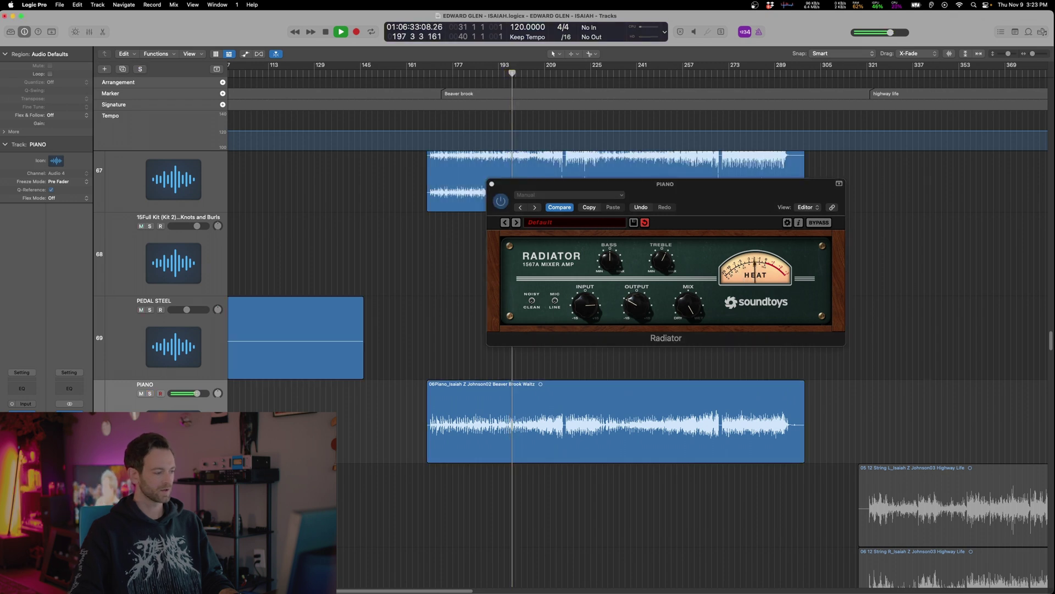
pyautogui.click(633, 309)
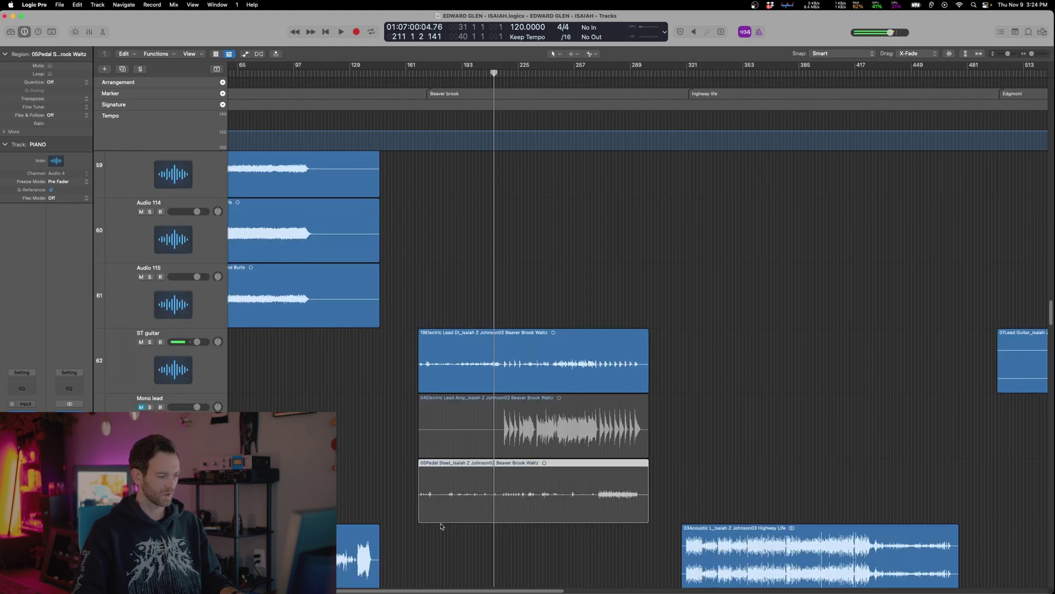
# Move the Beaver Brook Waltz pedal steel region from the muted Mono lead track to the PEDAL STEEL track
pyautogui.scroll(-3, 452, 443)
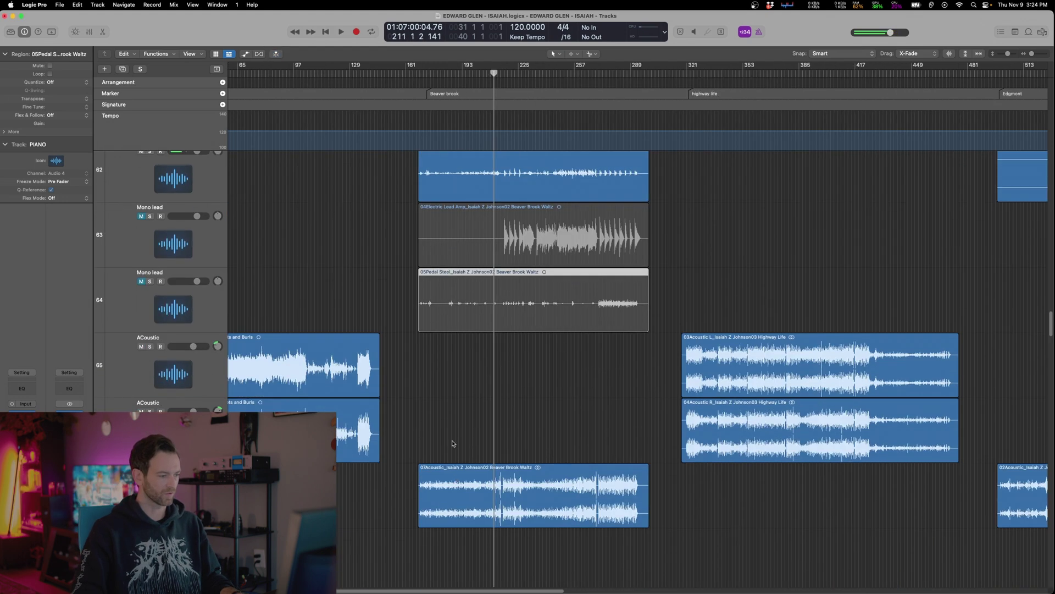
pyautogui.click(453, 443)
pyautogui.hscroll(-4, 448, 423)
pyautogui.scroll(-3, 517, 428)
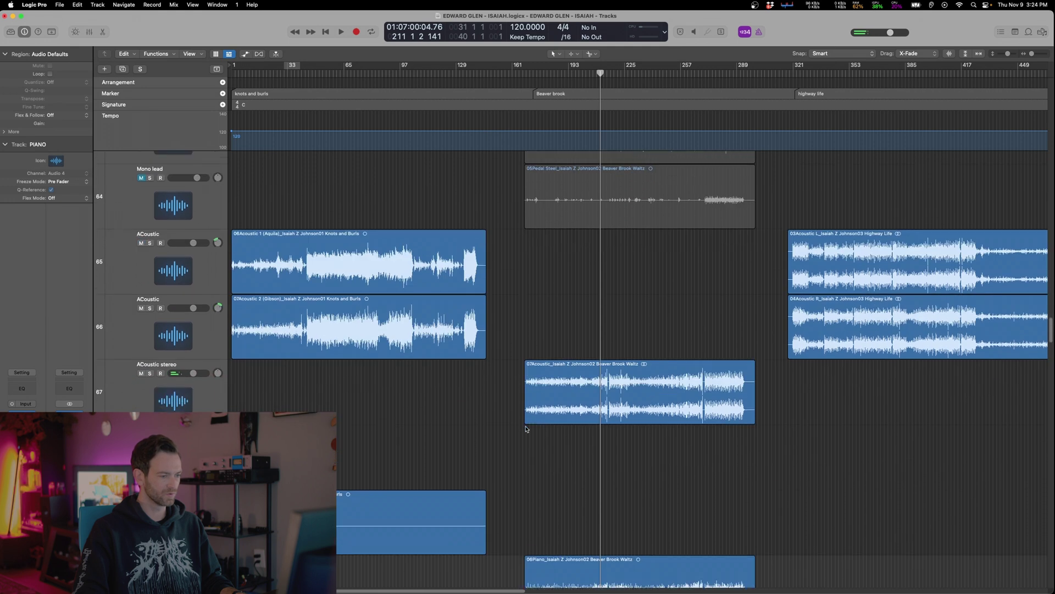
pyautogui.moveTo(591, 193); pyautogui.dragTo(583, 494)
pyautogui.moveTo(561, 445); pyautogui.dragTo(561, 516)
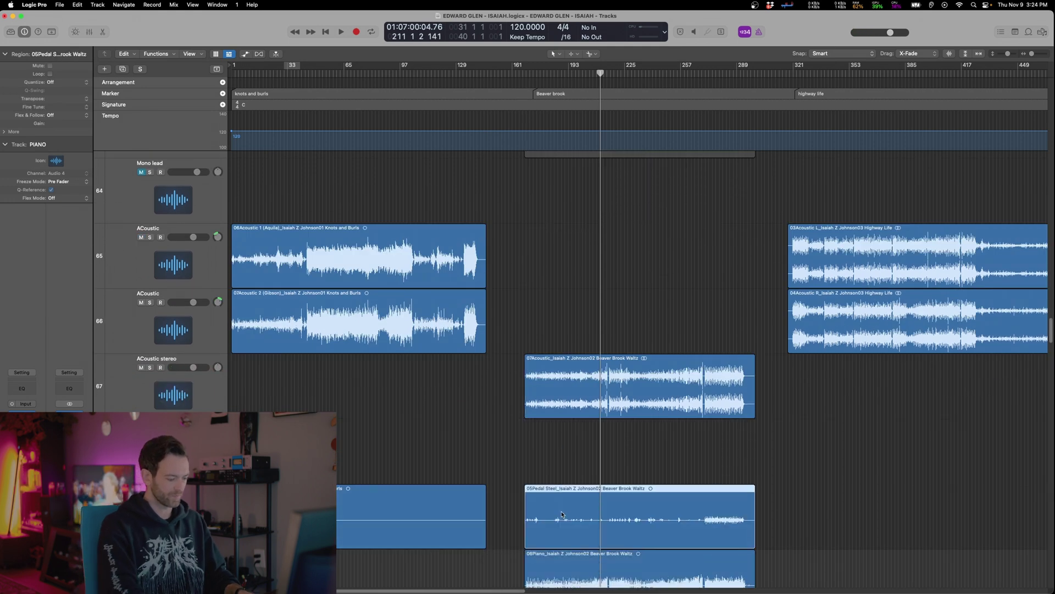
# Normalize the moved Beaver Brook pedal steel region and play it back with the mix around bar 219
pyautogui.hotkey('ctrl', 'n')
pyautogui.press('Return')
pyautogui.press('space')
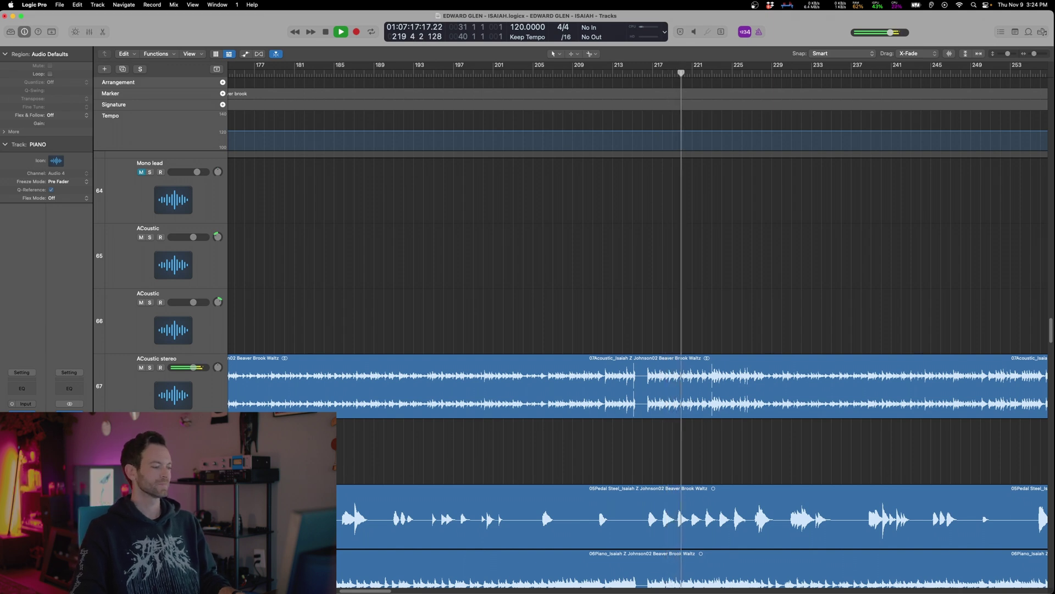
pyautogui.scroll(-3, 449, 493)
pyautogui.hscroll(2, 449, 493)
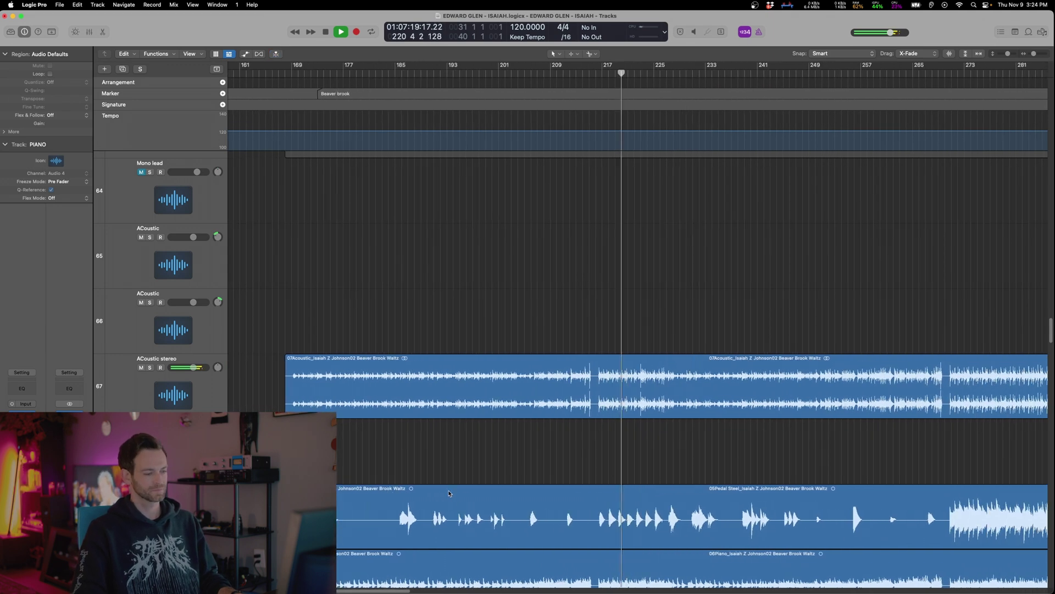
# Play the Beaver Brook ending from about bar 271 and raise the PEDAL STEEL volume automation there to -3.0 dB
pyautogui.scroll(-3, 449, 493)
pyautogui.click(945, 389)
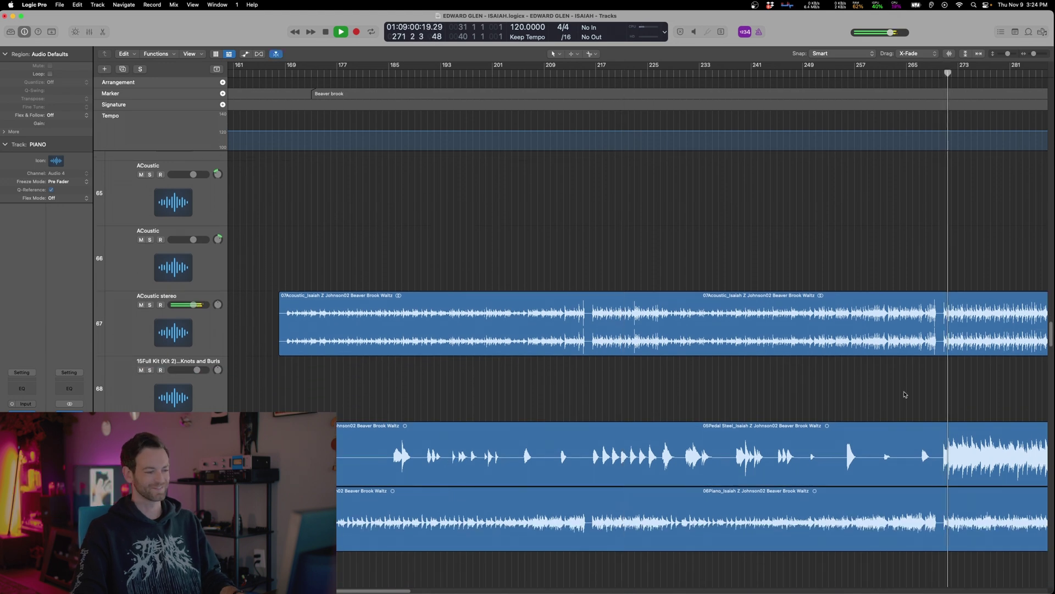
pyautogui.hscroll(10, 905, 394)
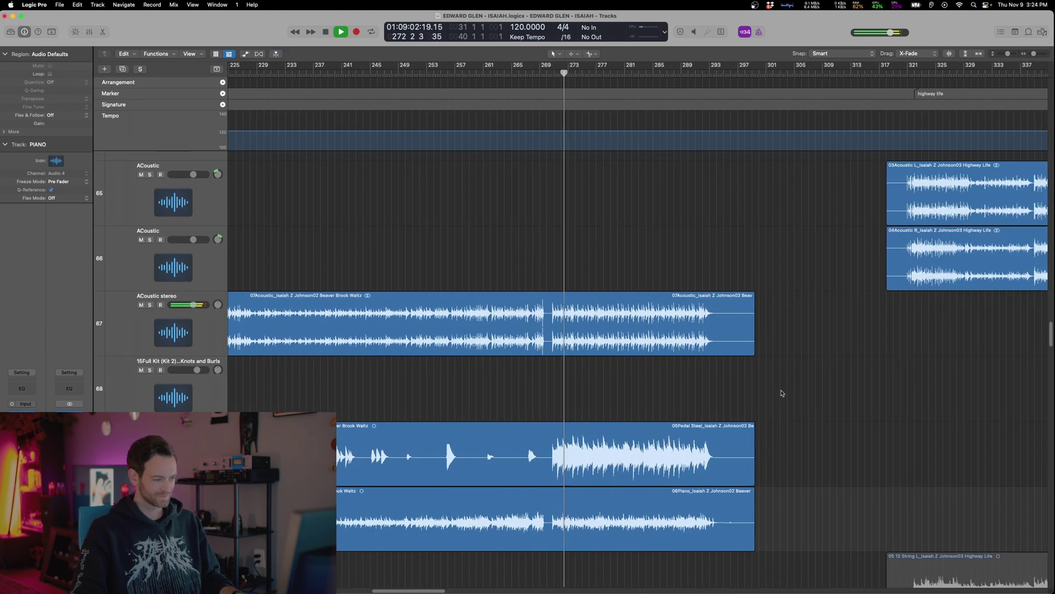
pyautogui.press('a')
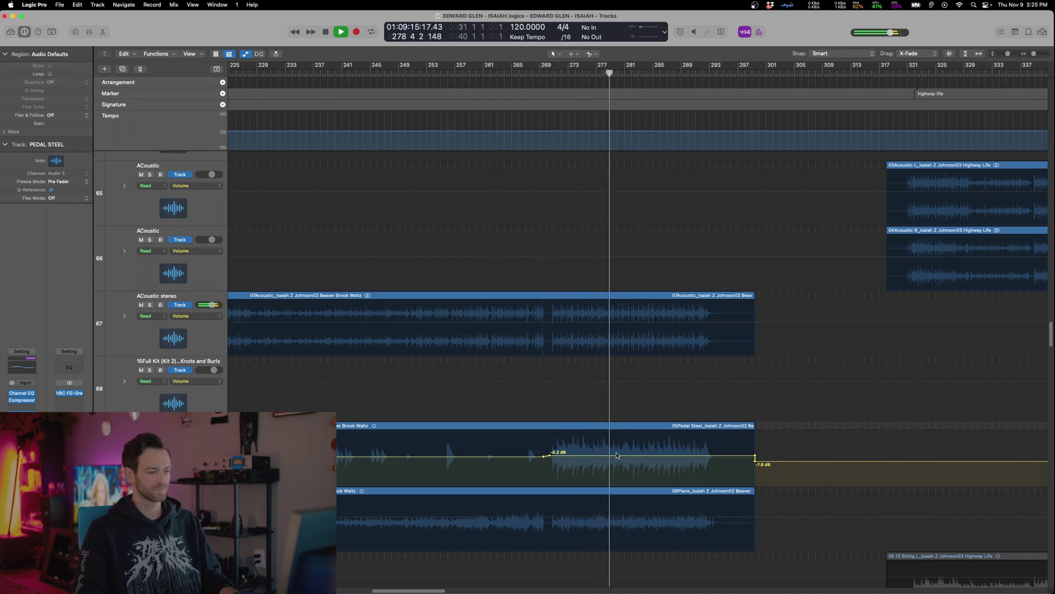
pyautogui.moveTo(617, 455); pyautogui.dragTo(617, 453)
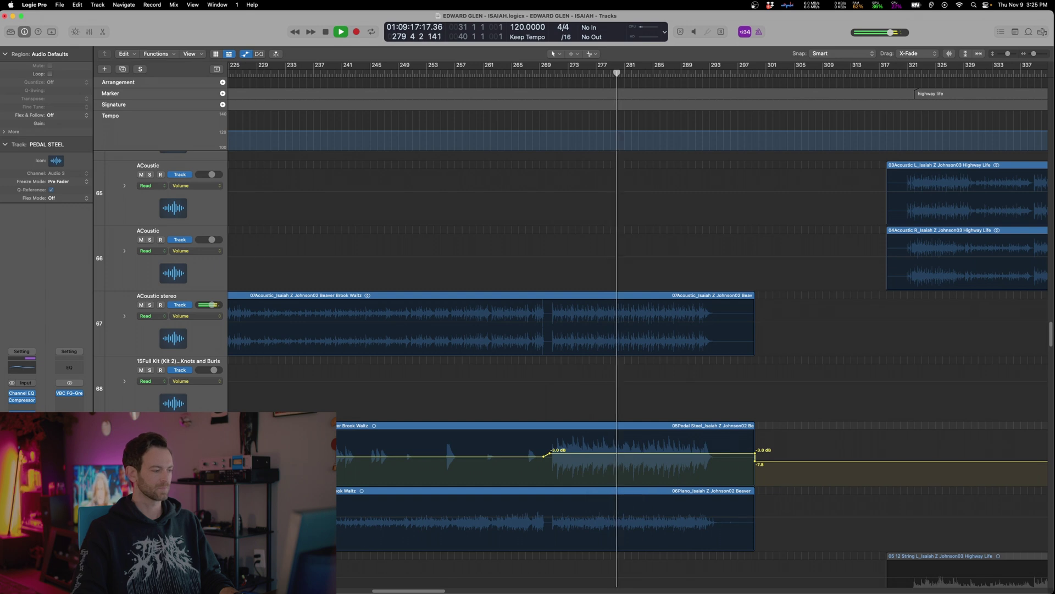
# Briefly check the PEDAL STEEL in solo, save the project, stop playback and hide the track automation
pyautogui.hotkey('ctrl', 's')
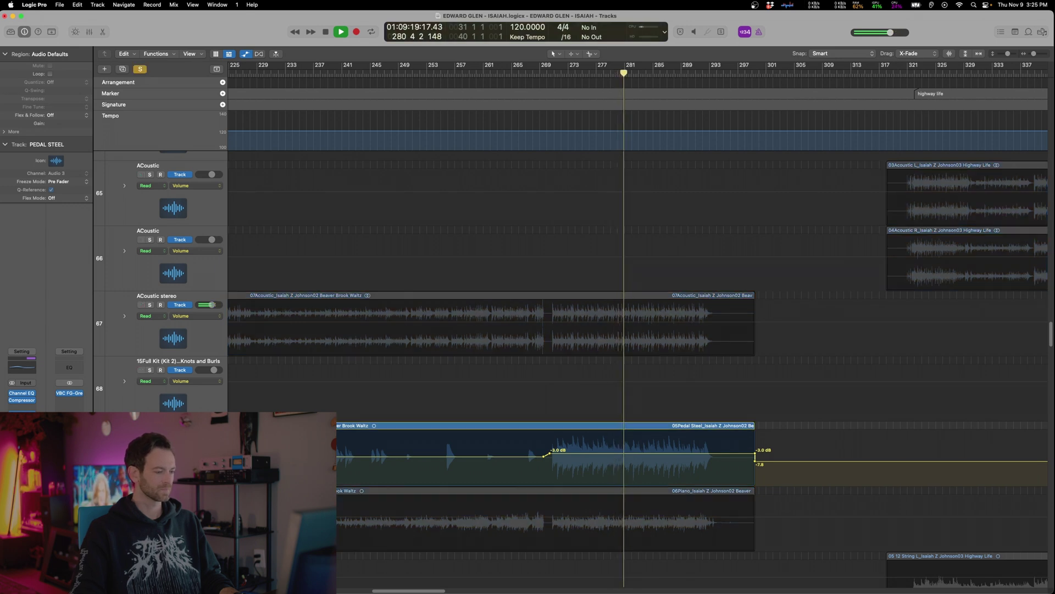
pyautogui.hotkey('ctrl', 's')
pyautogui.press('super+s')
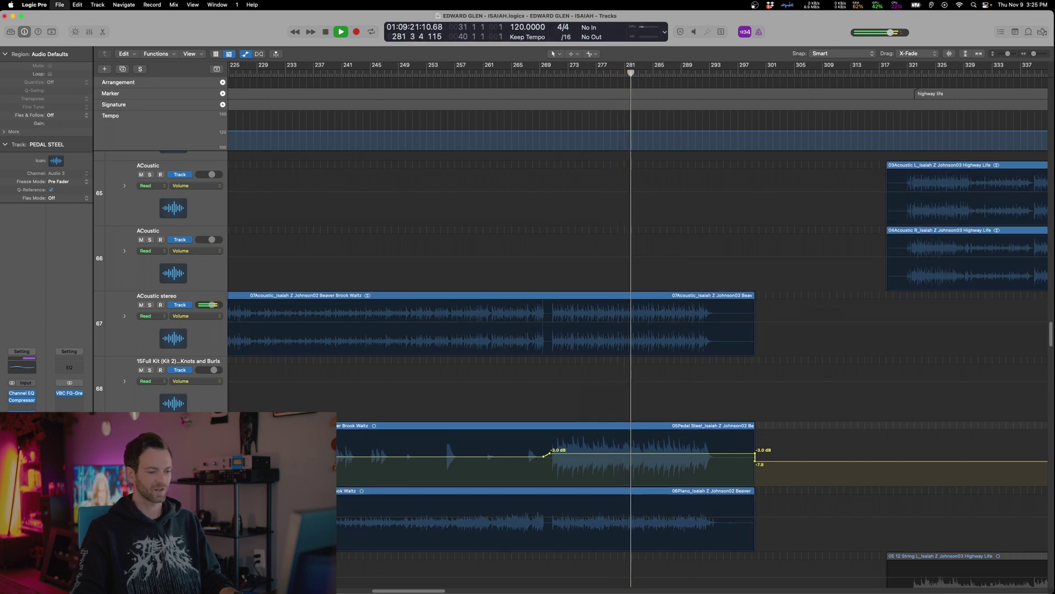
pyautogui.press('space')
pyautogui.press('a')
pyautogui.press('super+Left')
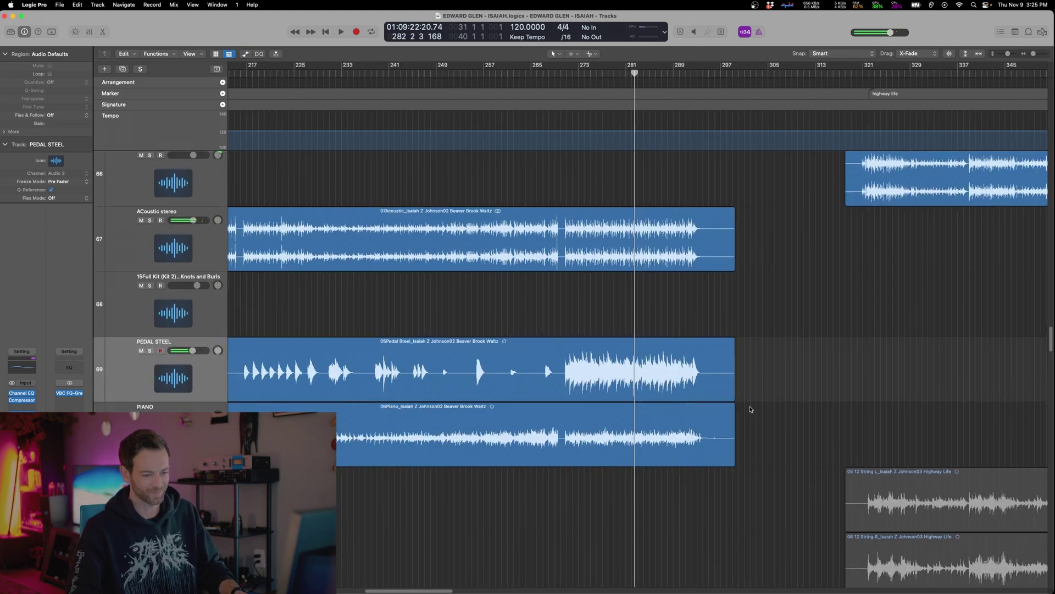
pyautogui.press('super+Left')
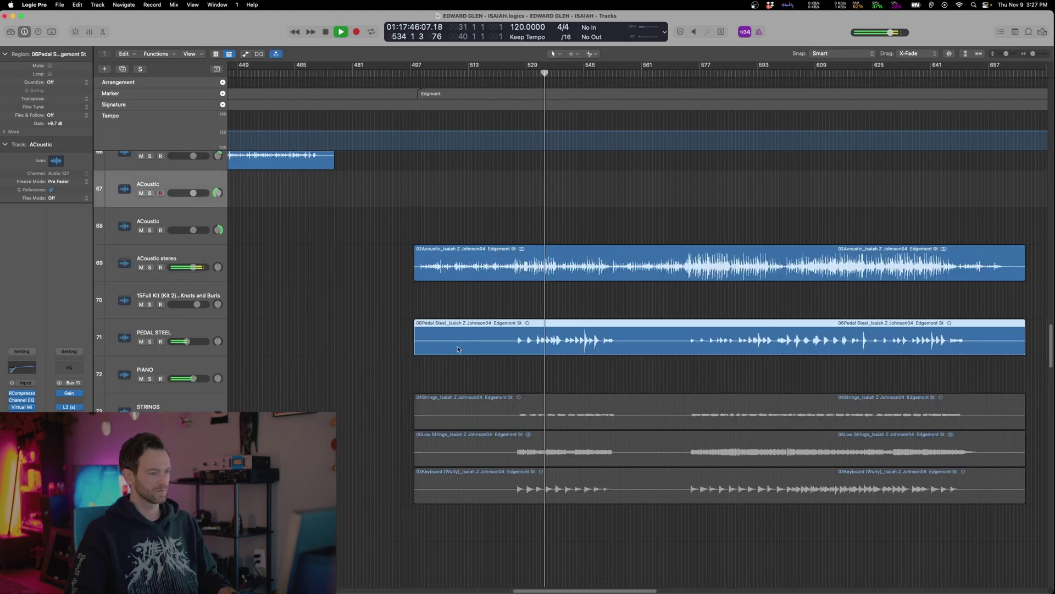
# Insert the Waves Doubler2 (s) stereo plug-in on the PIANO track holding the Edgemont Wurly region and start playback
pyautogui.click(476, 381)
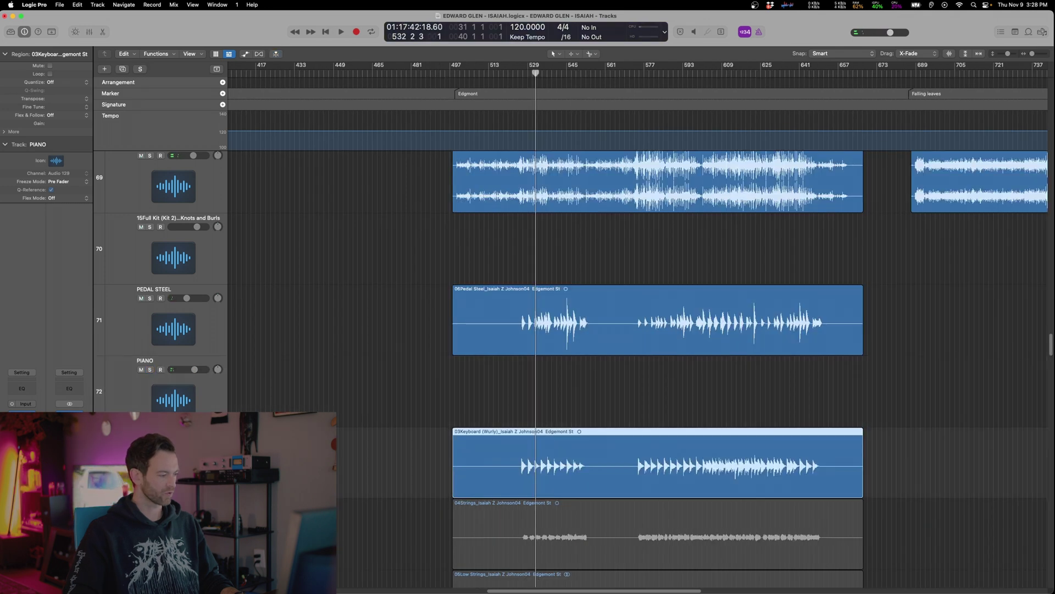
pyautogui.click(22, 422)
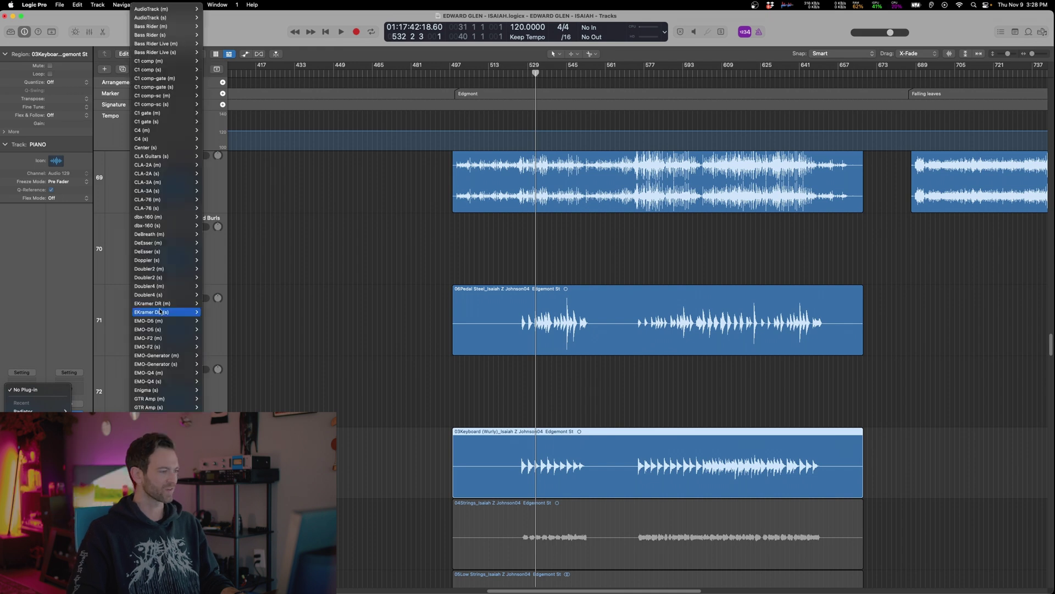
pyautogui.moveTo(171, 207)
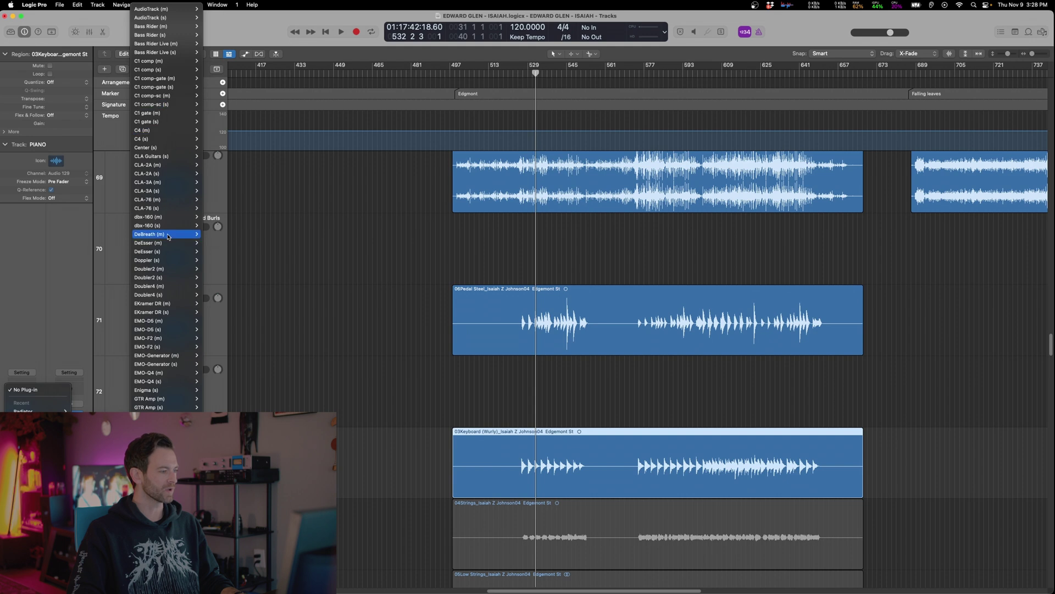
pyautogui.moveTo(169, 251)
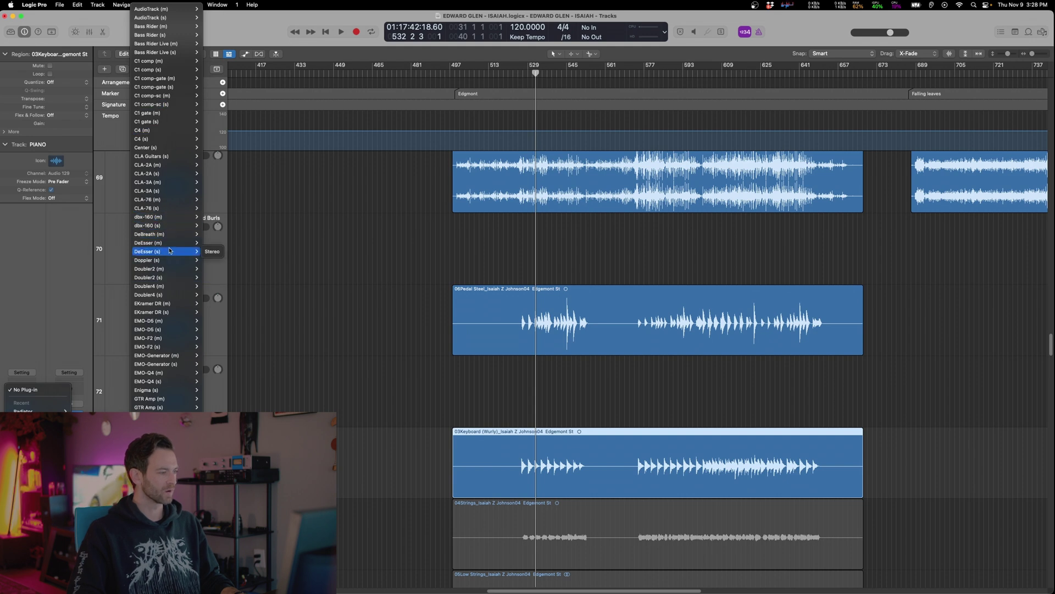
pyautogui.moveTo(179, 280)
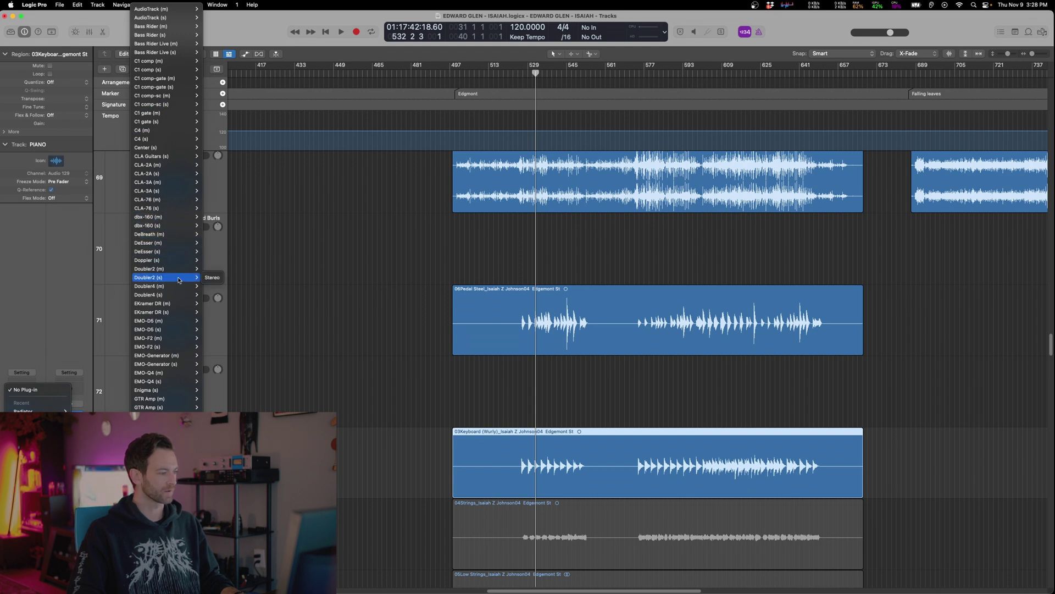
pyautogui.click(213, 277)
pyautogui.press('space')
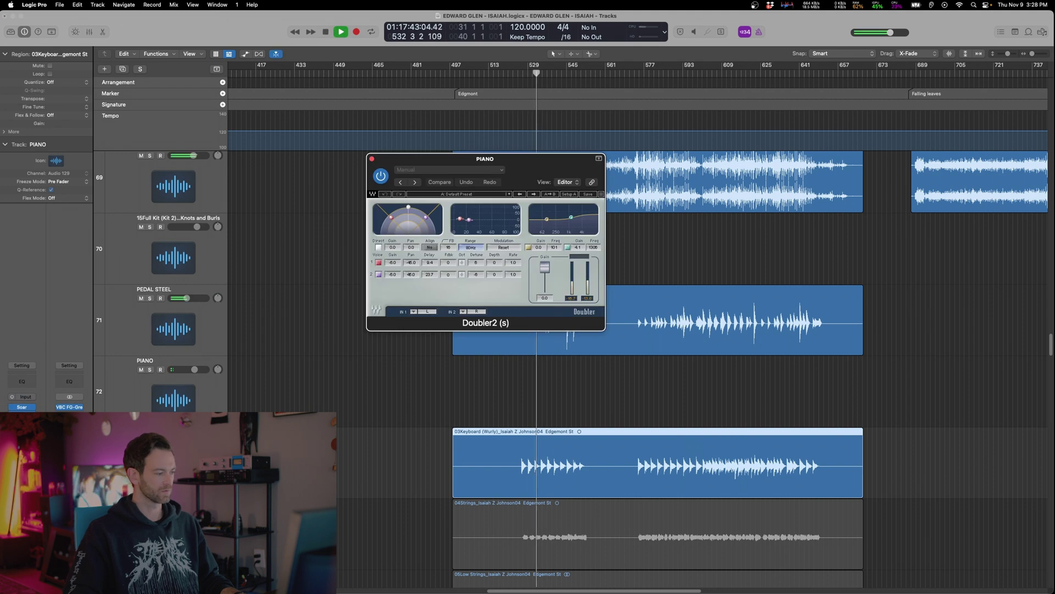
# Solo the Wurly PIANO track, raise the mix of its Soar tape delay, close both plug-in windows and unsolo the track
pyautogui.hotkey('ctrl', 's')
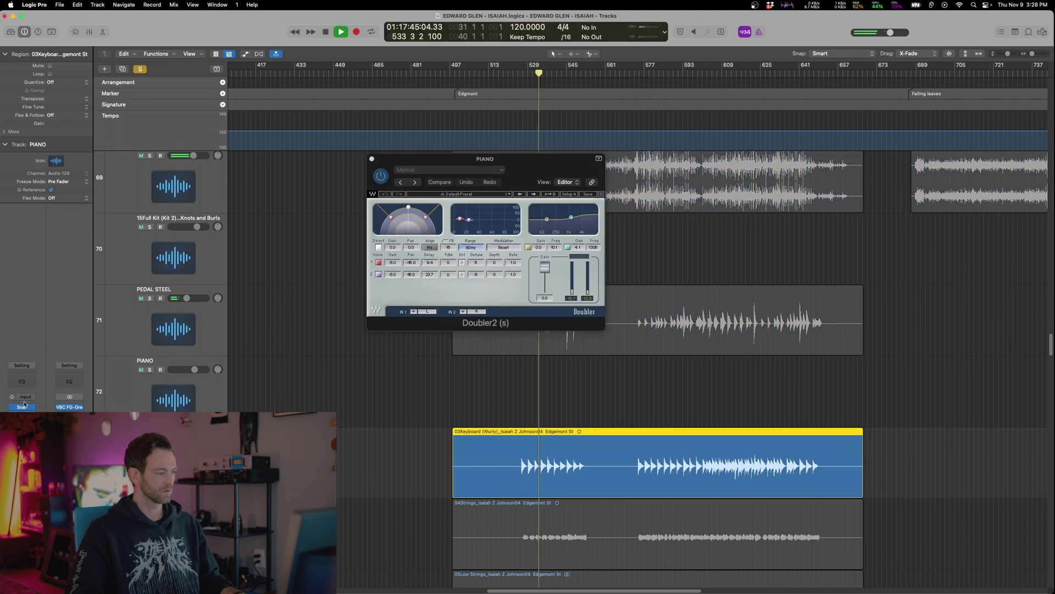
pyautogui.click(22, 407)
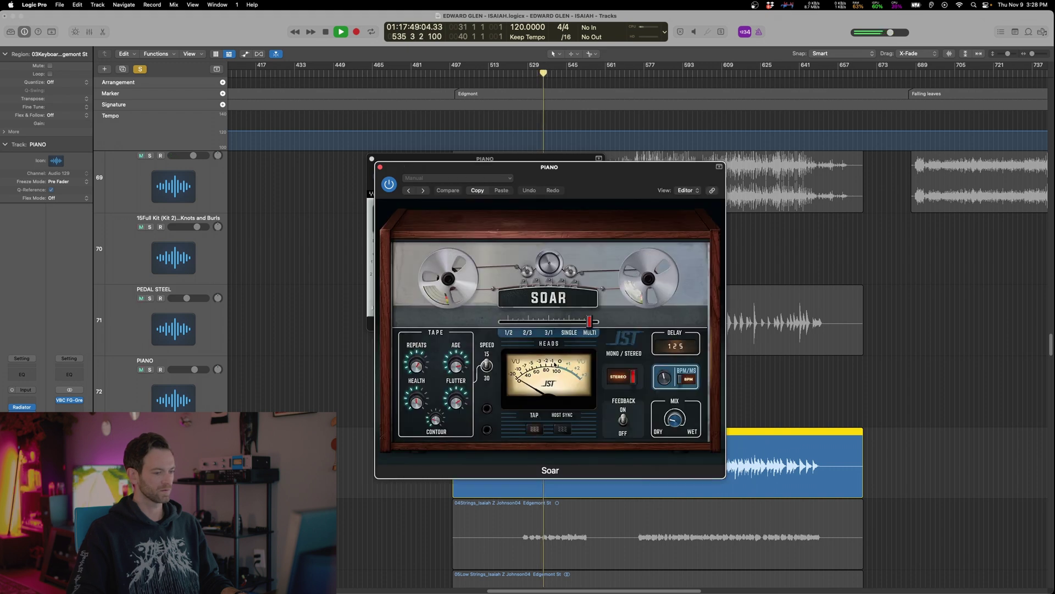
pyautogui.moveTo(675, 418); pyautogui.dragTo(679, 403)
pyautogui.click(380, 166)
pyautogui.click(373, 160)
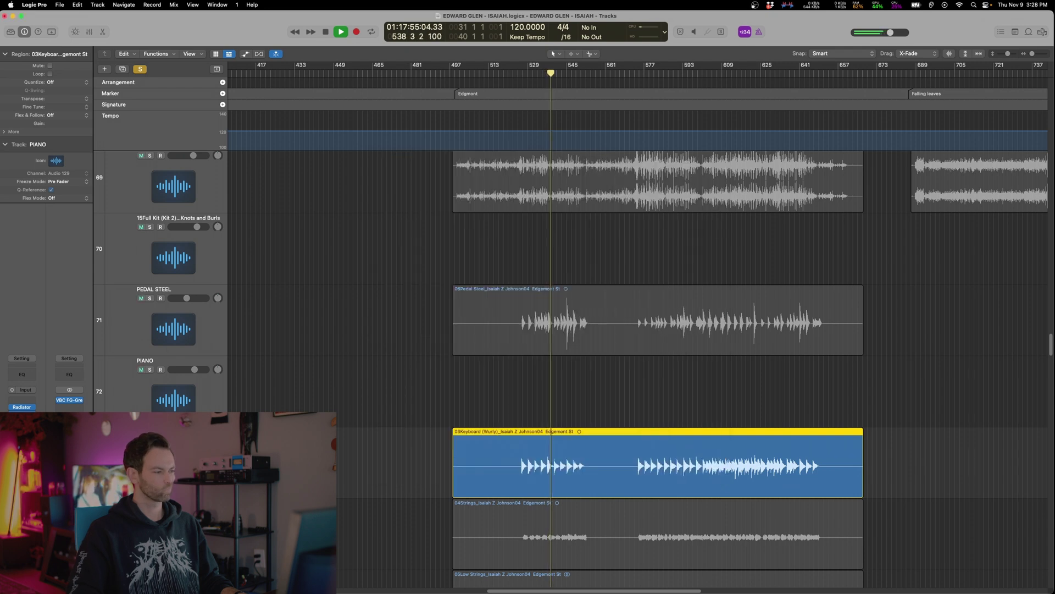
pyautogui.press('s')
# Add a Channel EQ to the Wurly PIANO track with +4.0 dB at 8100 Hz, -1.7 dB at 173 Hz, and a low cut
pyautogui.click(22, 374)
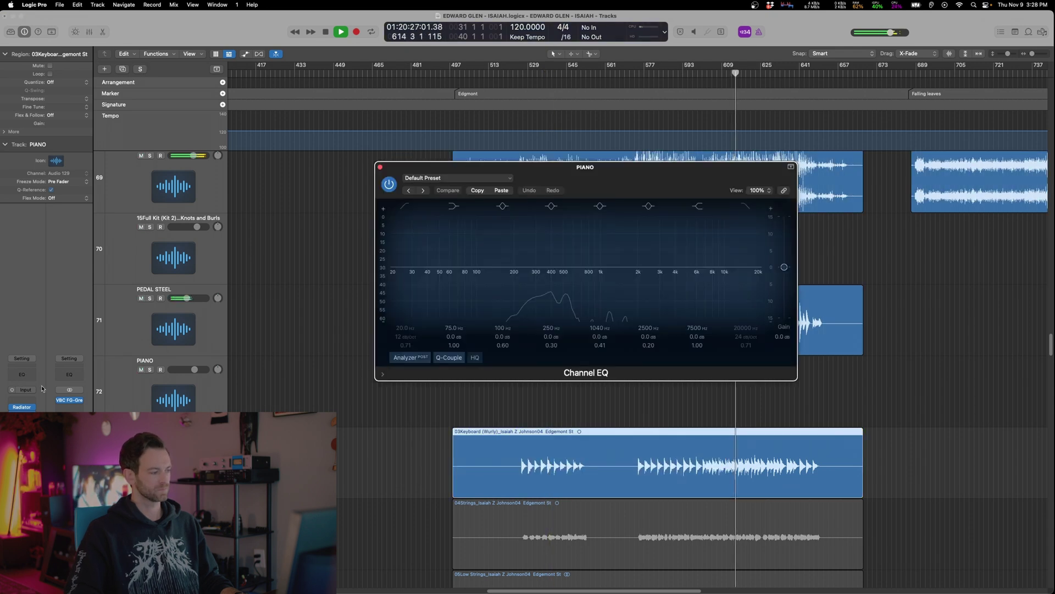
pyautogui.moveTo(709, 267)
pyautogui.mouseDown()
pyautogui.moveTo(707, 234)
pyautogui.moveTo(720, 226)
pyautogui.moveTo(724, 252)
pyautogui.mouseUp()
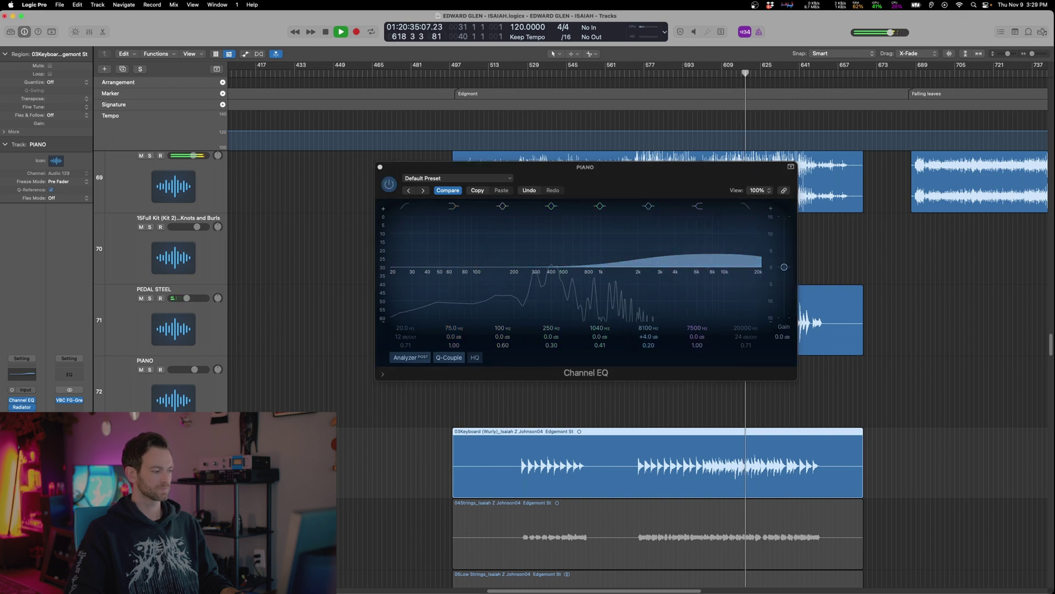
pyautogui.moveTo(527, 258)
pyautogui.mouseDown()
pyautogui.moveTo(541, 210)
pyautogui.moveTo(543, 264)
pyautogui.mouseUp()
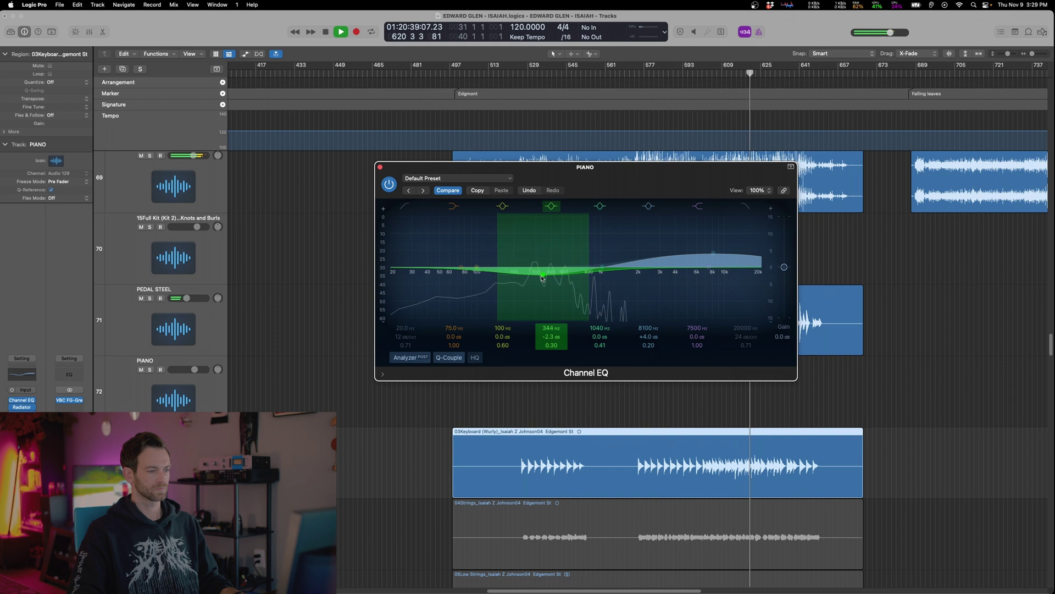
pyautogui.moveTo(552, 345); pyautogui.dragTo(551, 285)
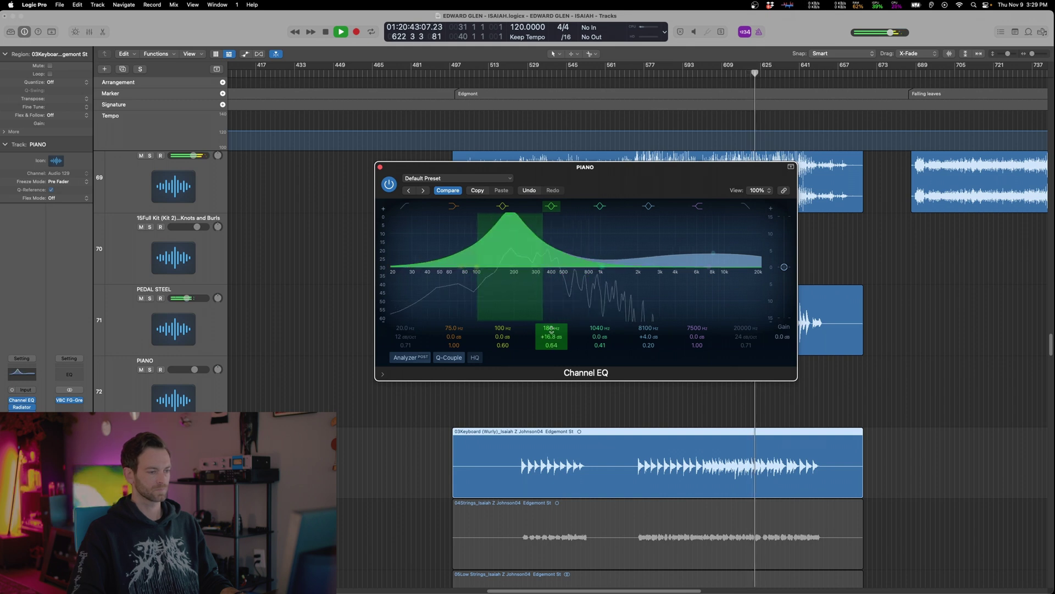
pyautogui.moveTo(551, 330); pyautogui.dragTo(552, 346)
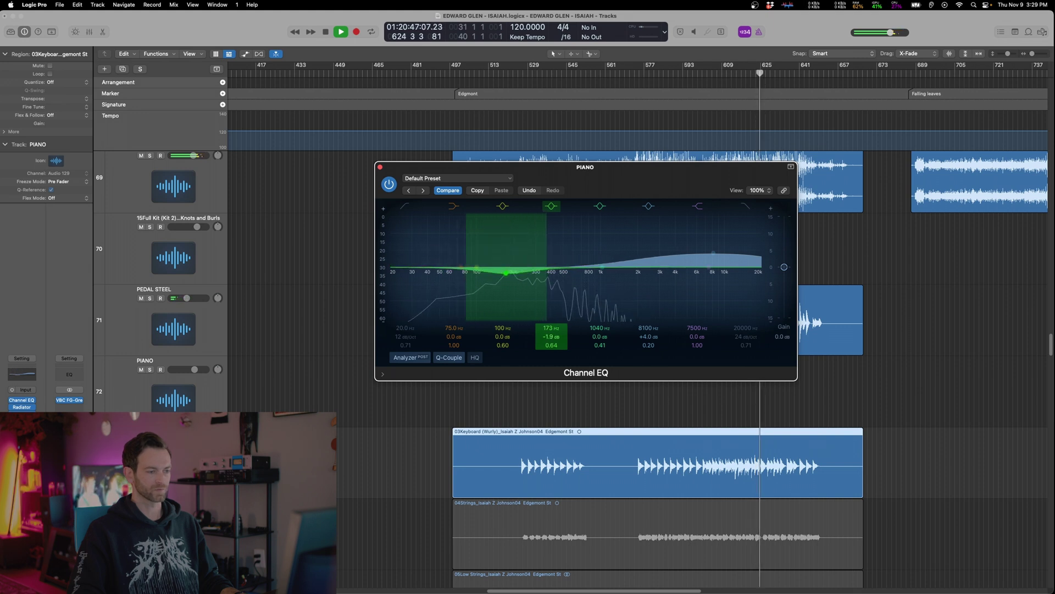
pyautogui.click(409, 334)
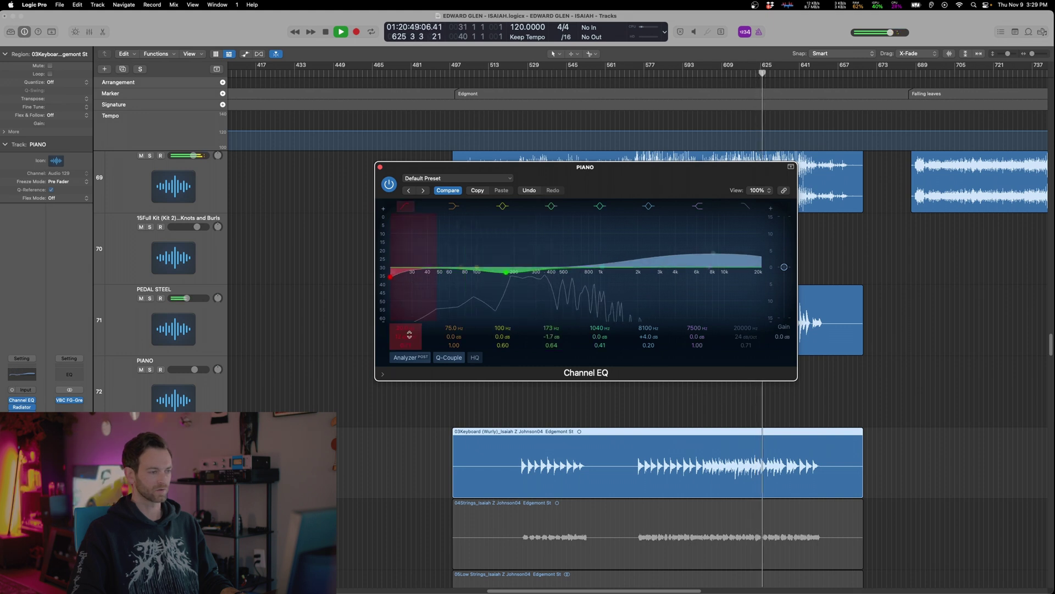
pyautogui.moveTo(409, 335); pyautogui.dragTo(410, 321)
pyautogui.click(380, 167)
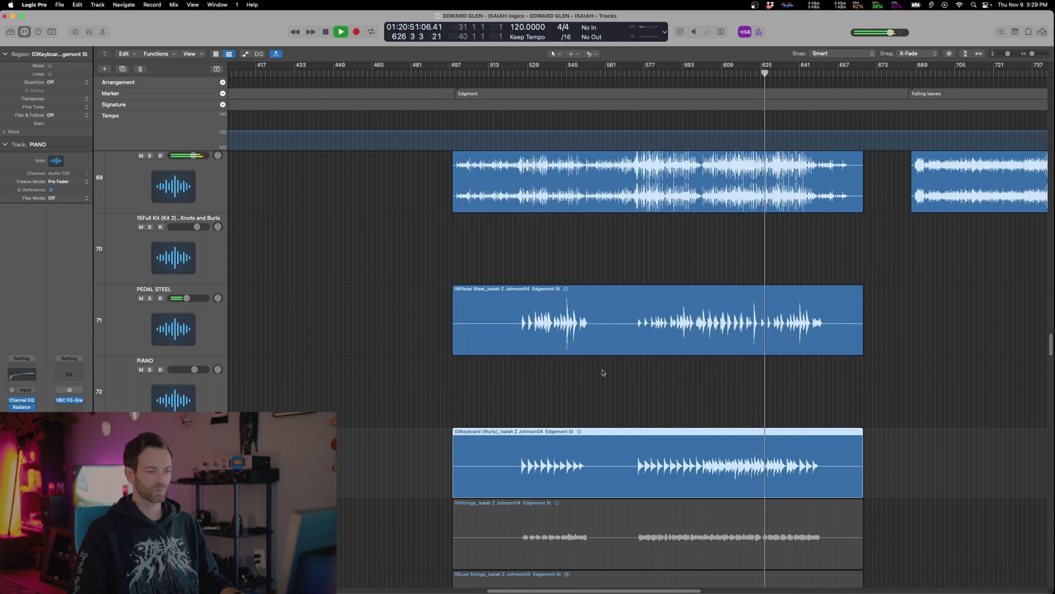
# Solo and select the upper STRINGS track in Edgemont, and listen to it from about bar 543
pyautogui.scroll(-5, 271, 210)
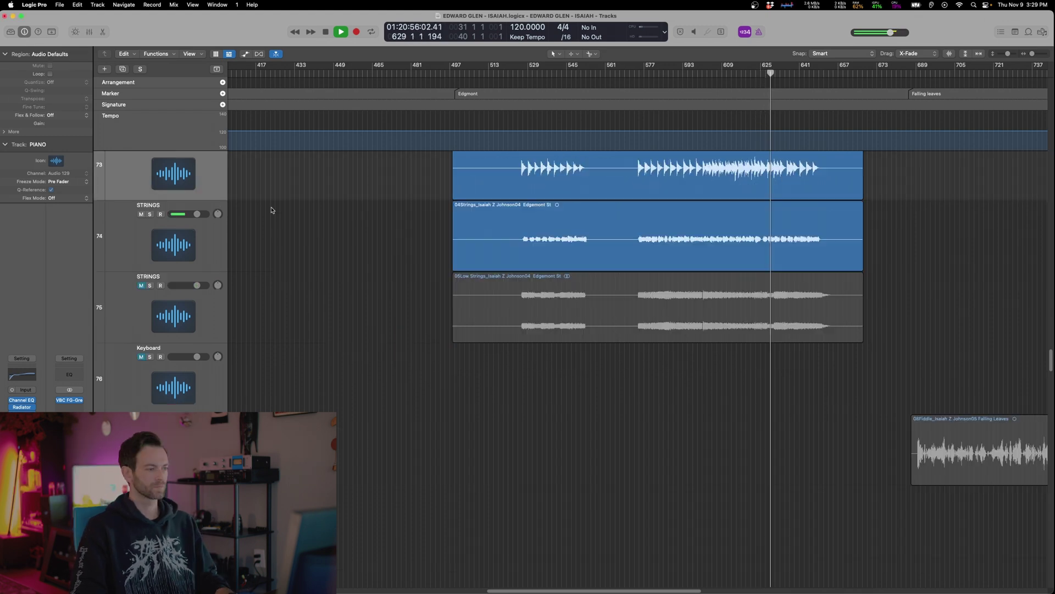
pyautogui.click(150, 214)
pyautogui.click(563, 396)
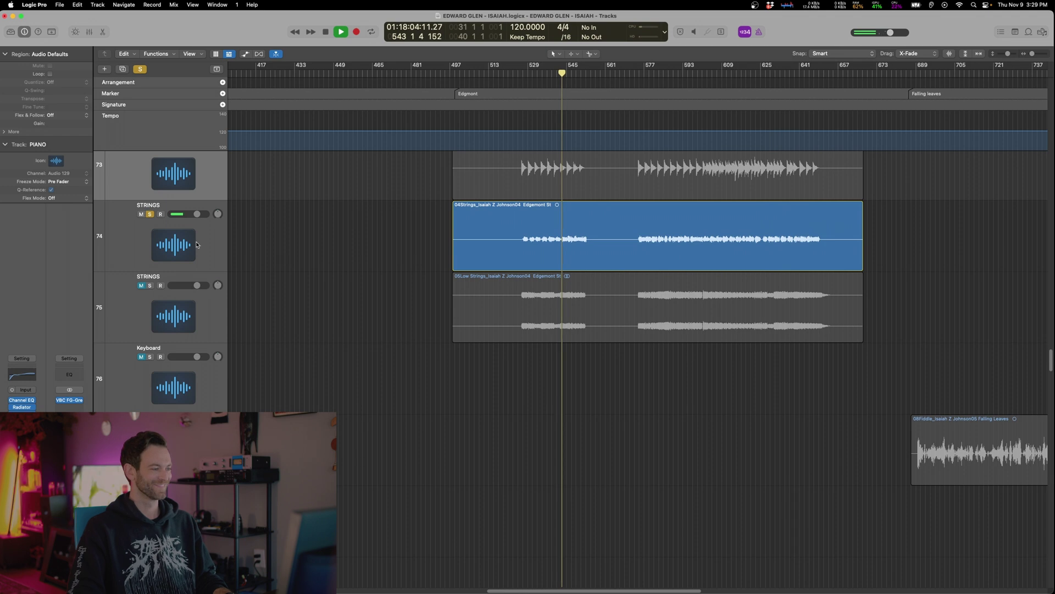
pyautogui.click(191, 259)
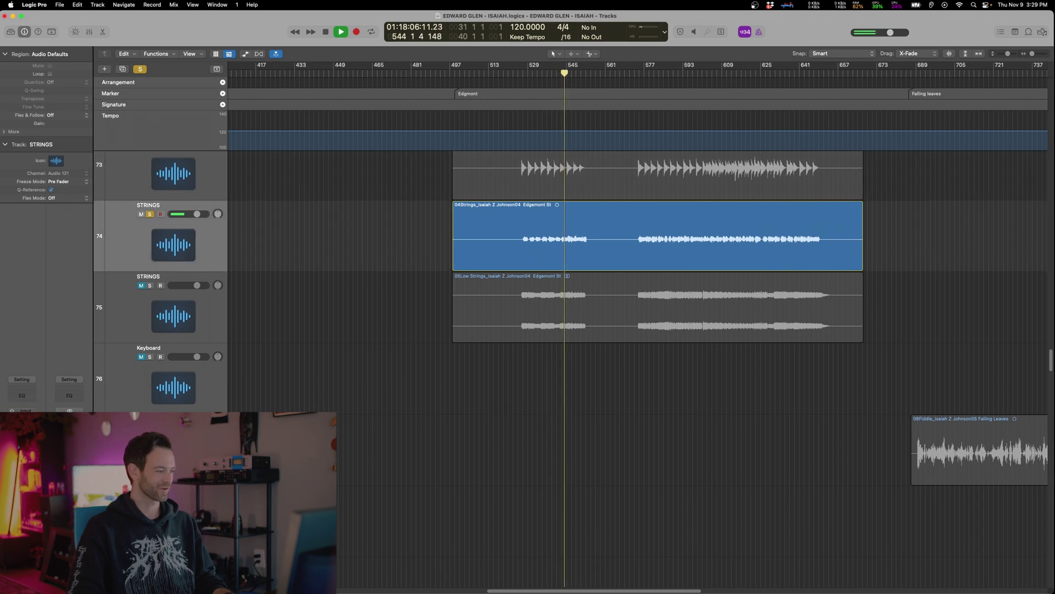
# Stop playback, insert a ChromaVerb reverb on the soloed STRINGS track, and resume playback
pyautogui.press('space')
pyautogui.click(68, 402)
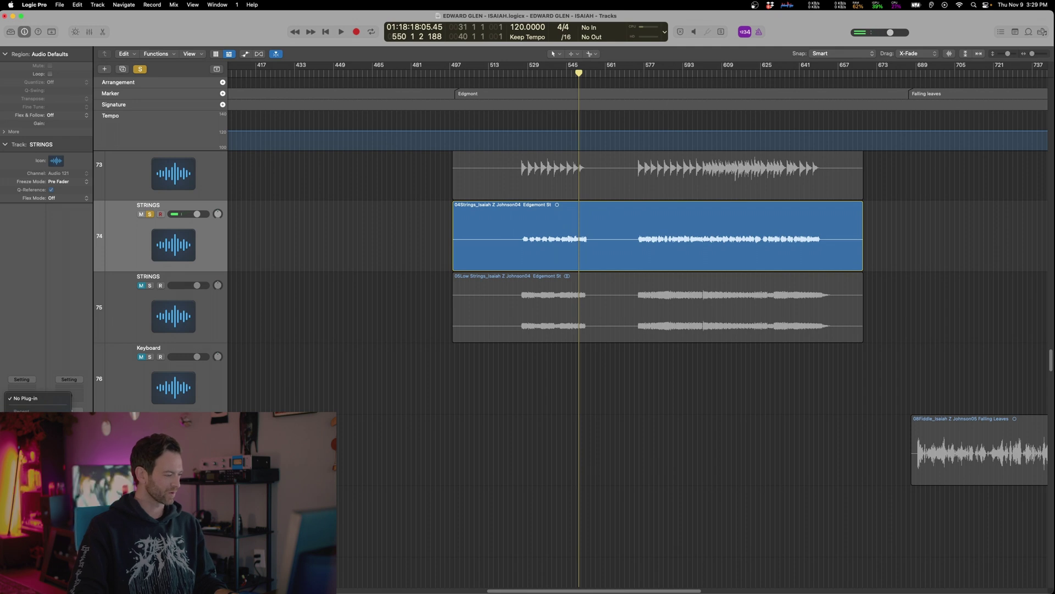
pyautogui.click(37, 417)
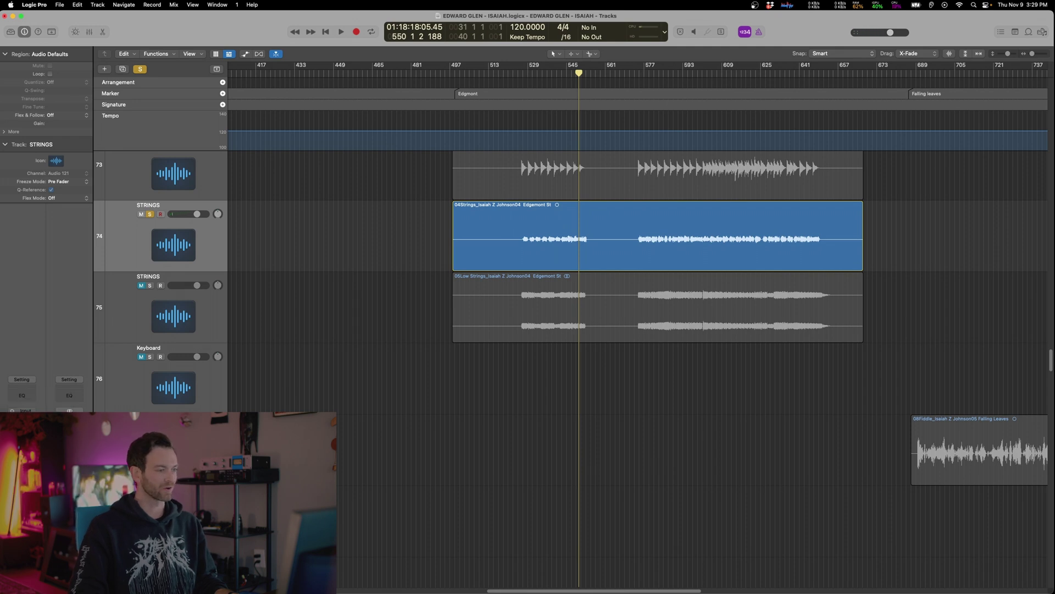
pyautogui.press('space')
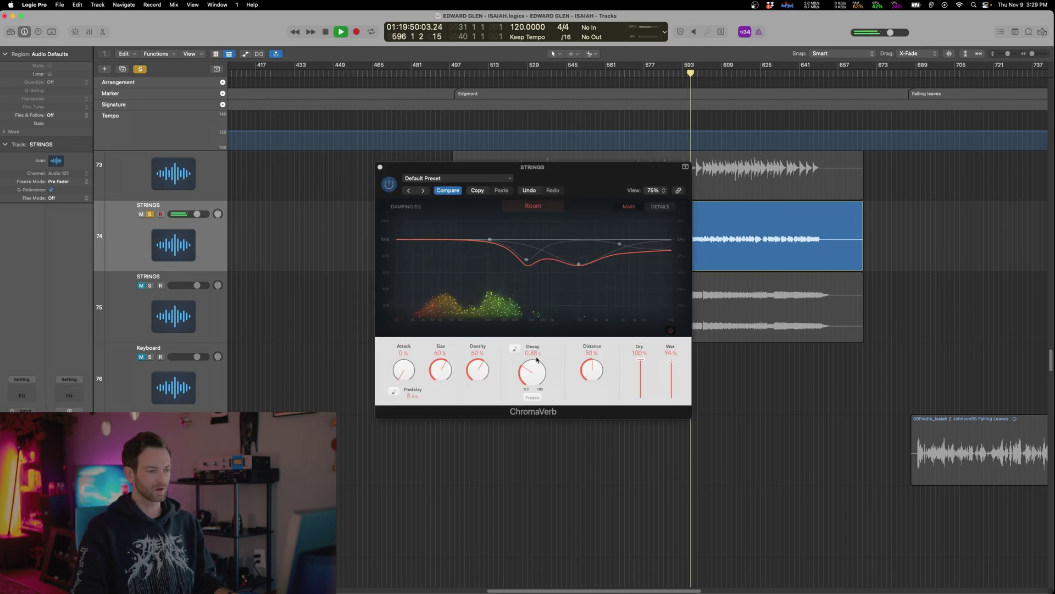
# Add a Channel EQ to the STRINGS track with a -21.6 dB low shelf at 118 Hz and +1.6 dB at 5250 Hz
pyautogui.click(22, 395)
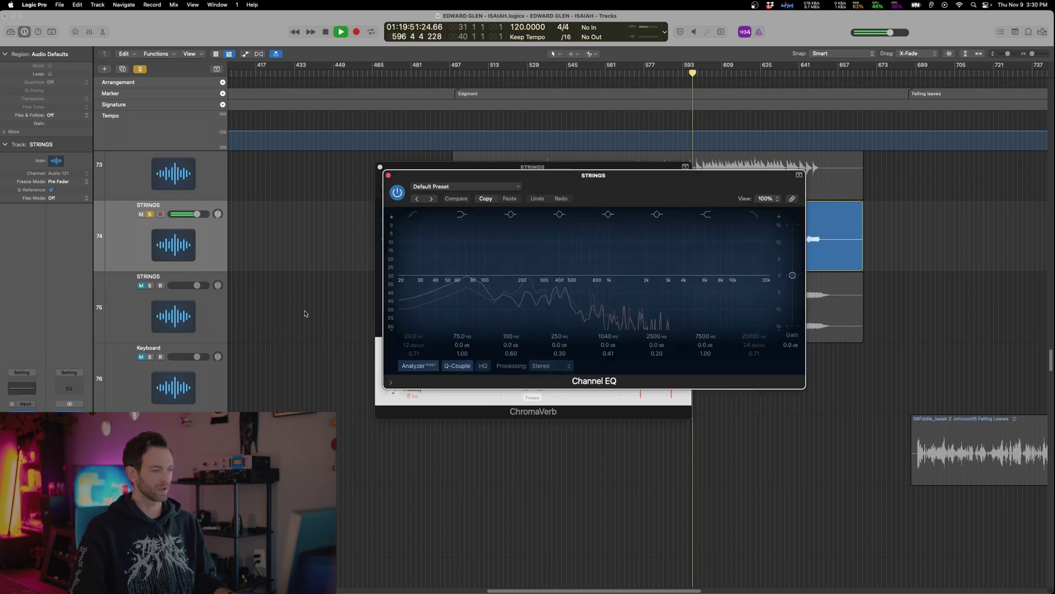
pyautogui.moveTo(559, 275); pyautogui.dragTo(530, 275)
pyautogui.click(476, 277)
pyautogui.moveTo(441, 354); pyautogui.dragTo(471, 369)
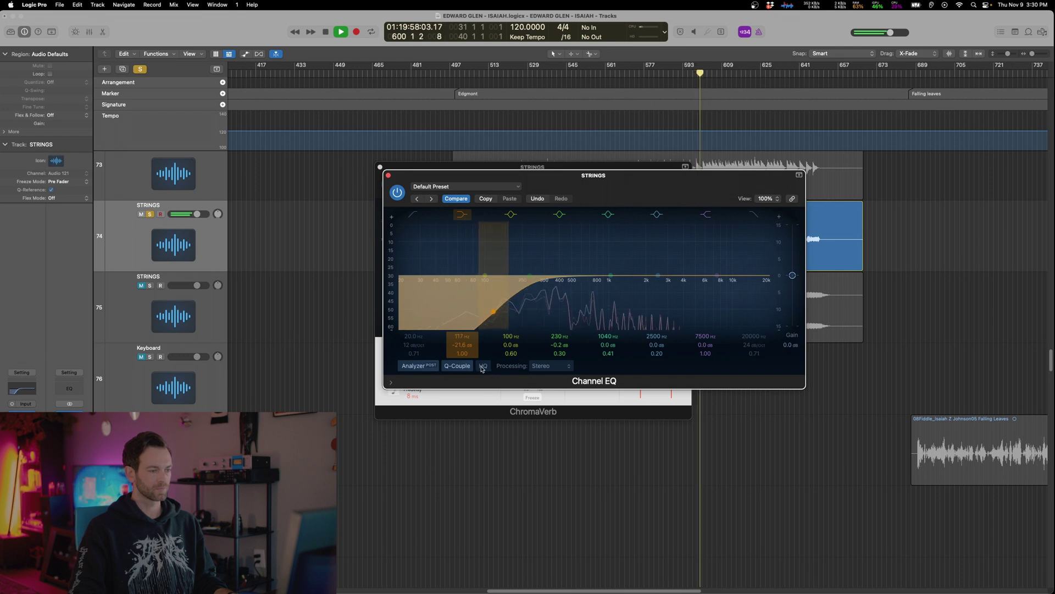
pyautogui.moveTo(719, 267); pyautogui.dragTo(697, 273)
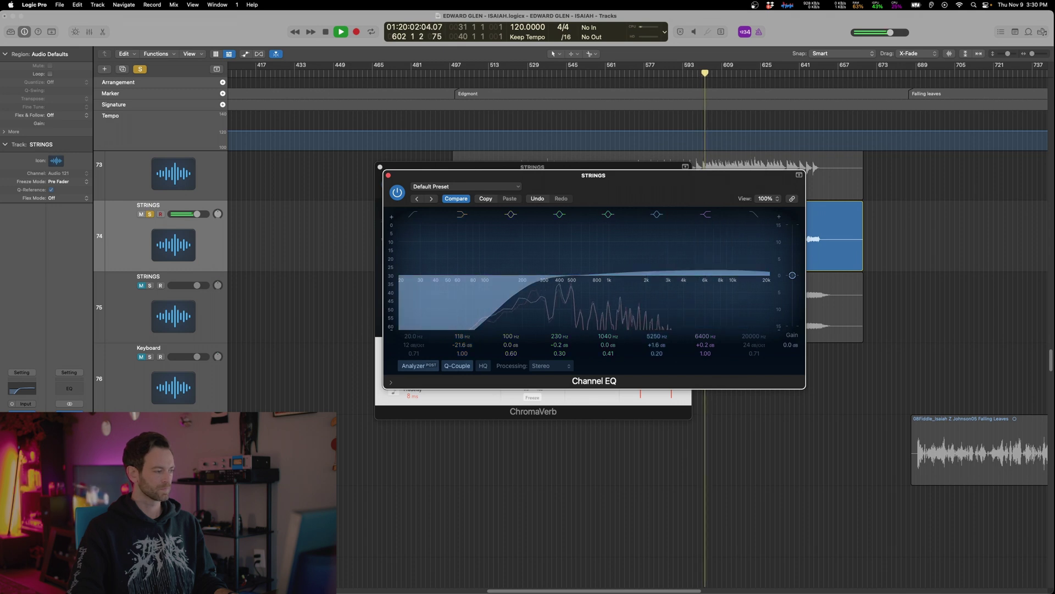
# Insert the ValhallaPlate reverb on the soloed STRINGS track with the Slow Wide + Dark Synth preset
pyautogui.click(23, 434)
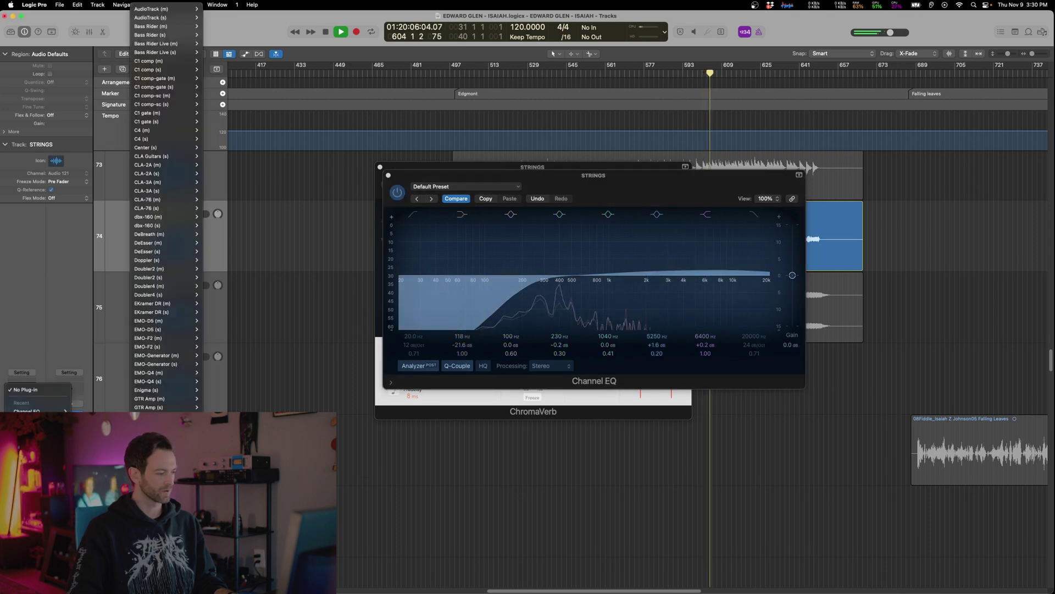
pyautogui.click(155, 494)
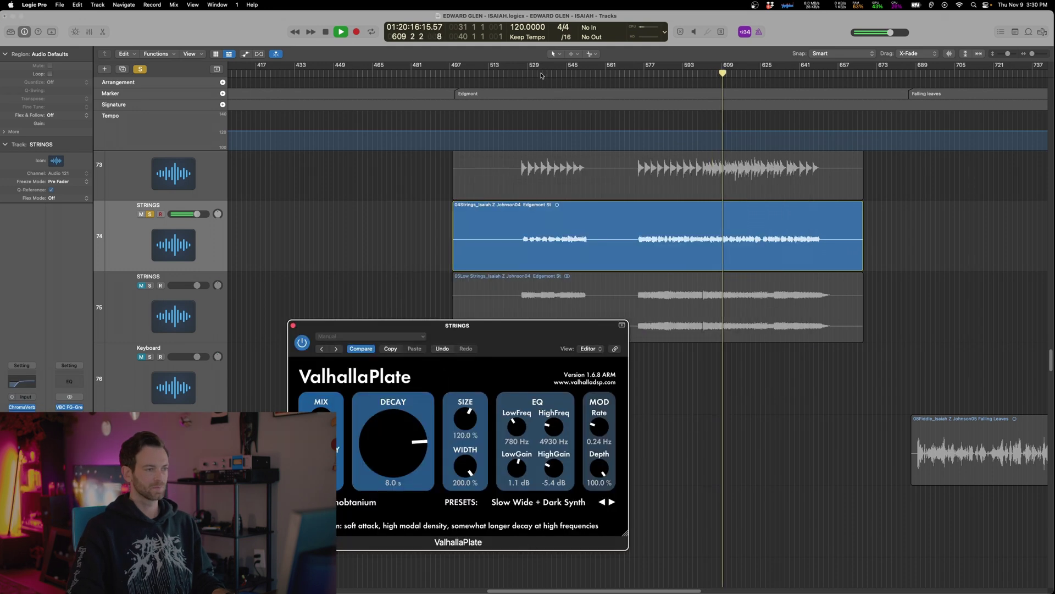
# Unsolo the upper STRINGS track, listen to it in the full mix, stop playback and close its ValhallaPlate window
pyautogui.click(189, 217)
pyautogui.click(150, 214)
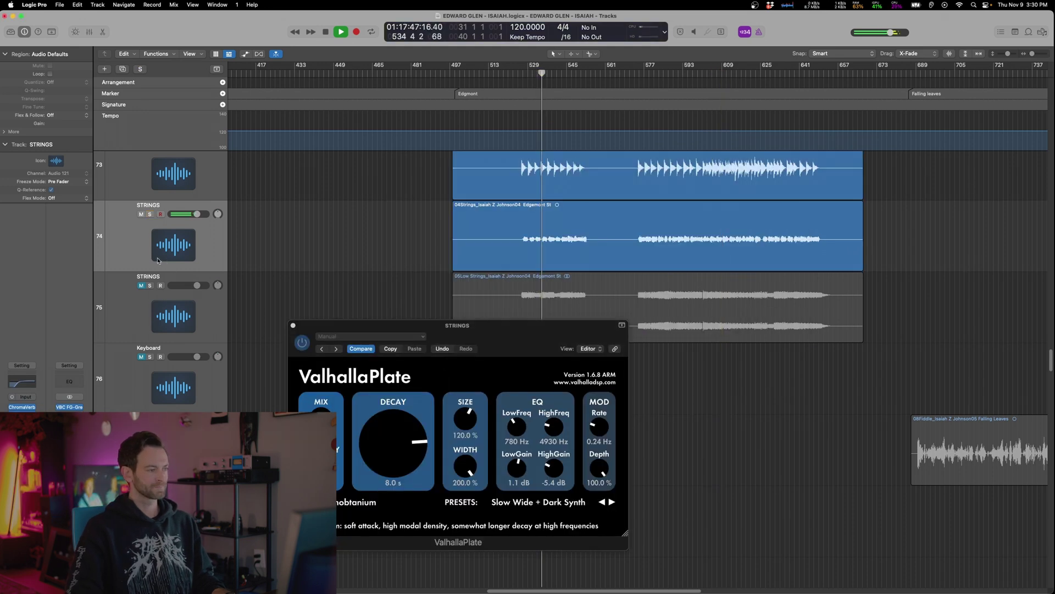
pyautogui.click(293, 325)
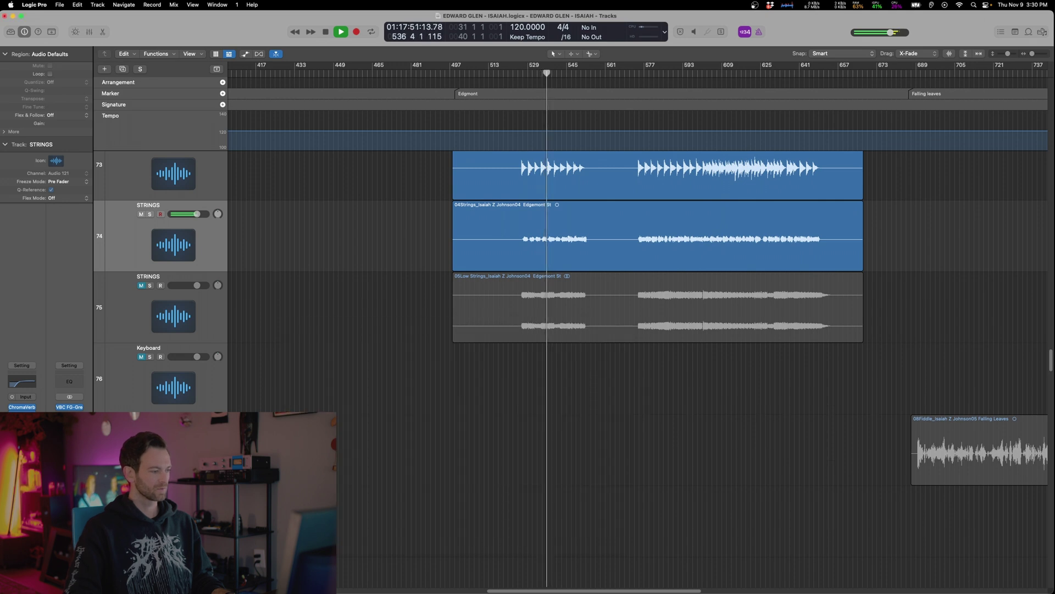
pyautogui.click(22, 418)
pyautogui.press('space')
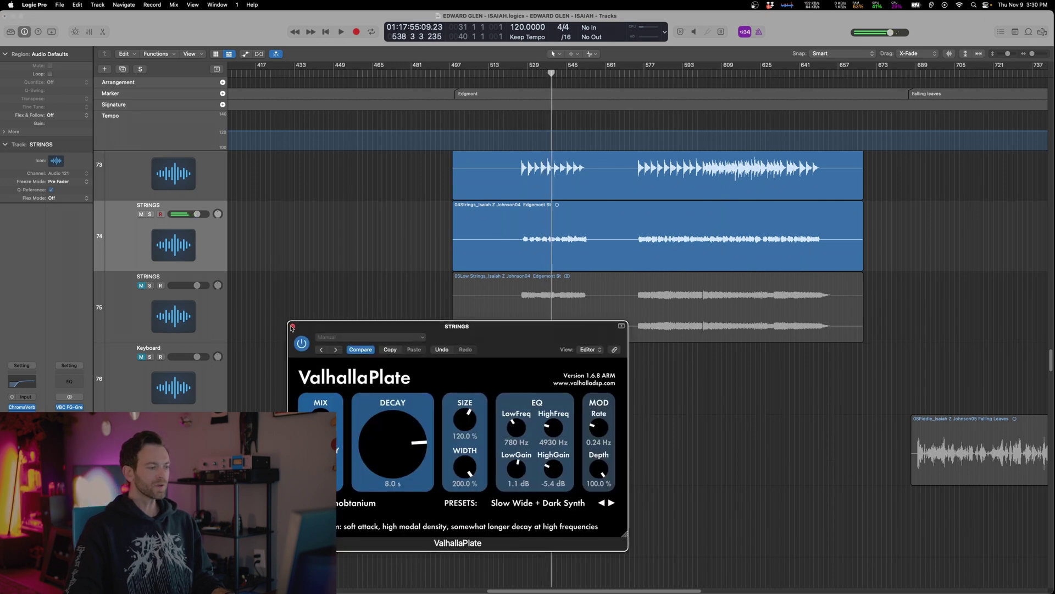
pyautogui.click(293, 326)
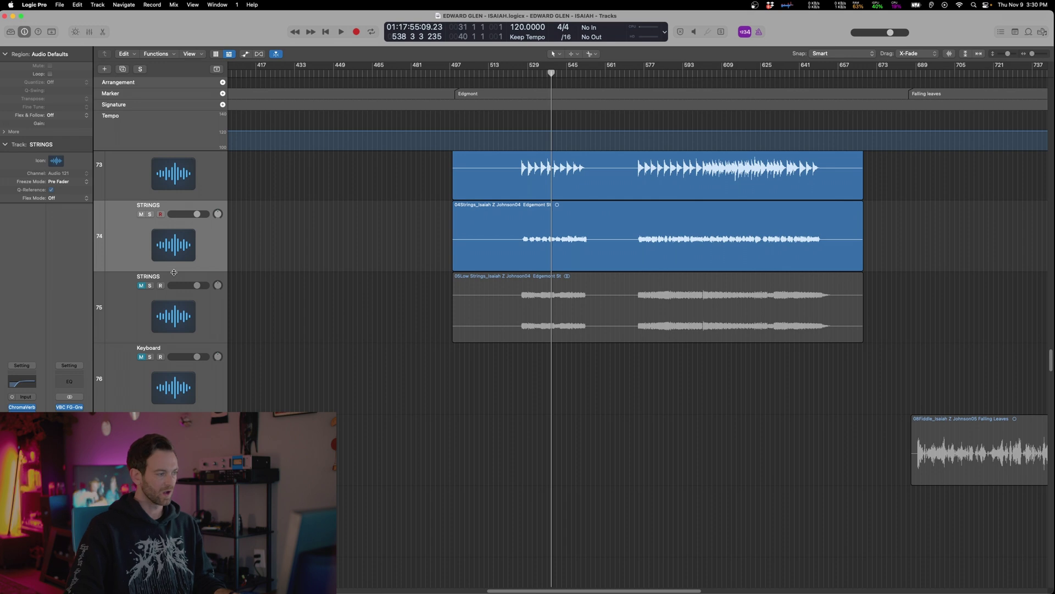
# Unmute the lower STRINGS track in Edgemont, solo it and listen to it from about bar 538
pyautogui.click(140, 298)
pyautogui.click(141, 286)
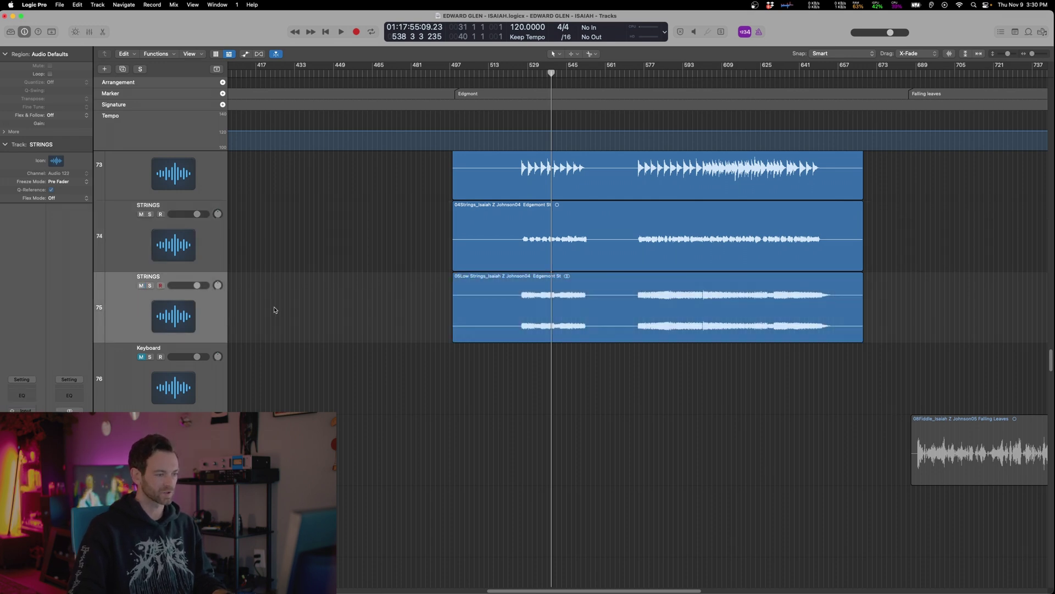
pyautogui.click(150, 286)
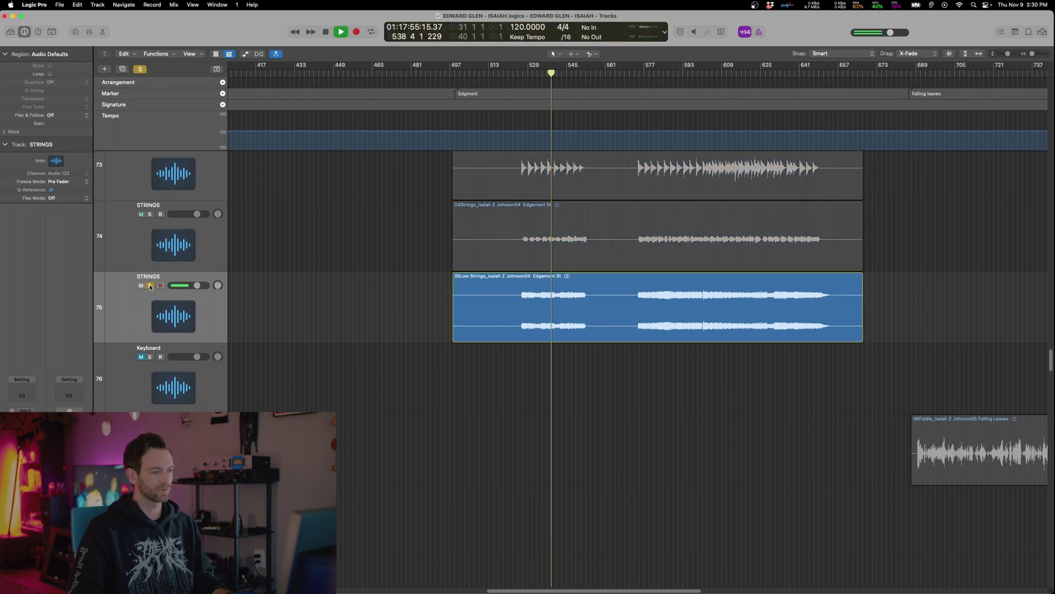
pyautogui.click(150, 286)
# Shape the lower STRINGS Channel EQ with +4.7 dB at 37.6 Hz, -7.4 dB at 715 Hz and -6.1 dB at 6150 Hz, and unsolo the track
pyautogui.click(207, 257)
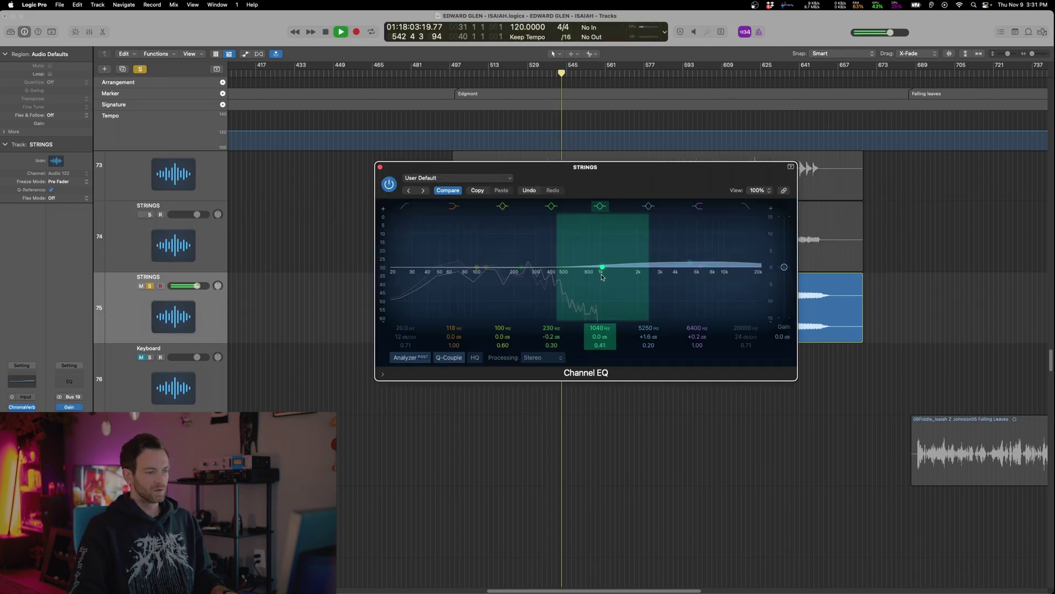
pyautogui.moveTo(586, 268); pyautogui.dragTo(583, 300)
pyautogui.moveTo(690, 263); pyautogui.dragTo(696, 295)
pyautogui.moveTo(476, 268); pyautogui.dragTo(424, 250)
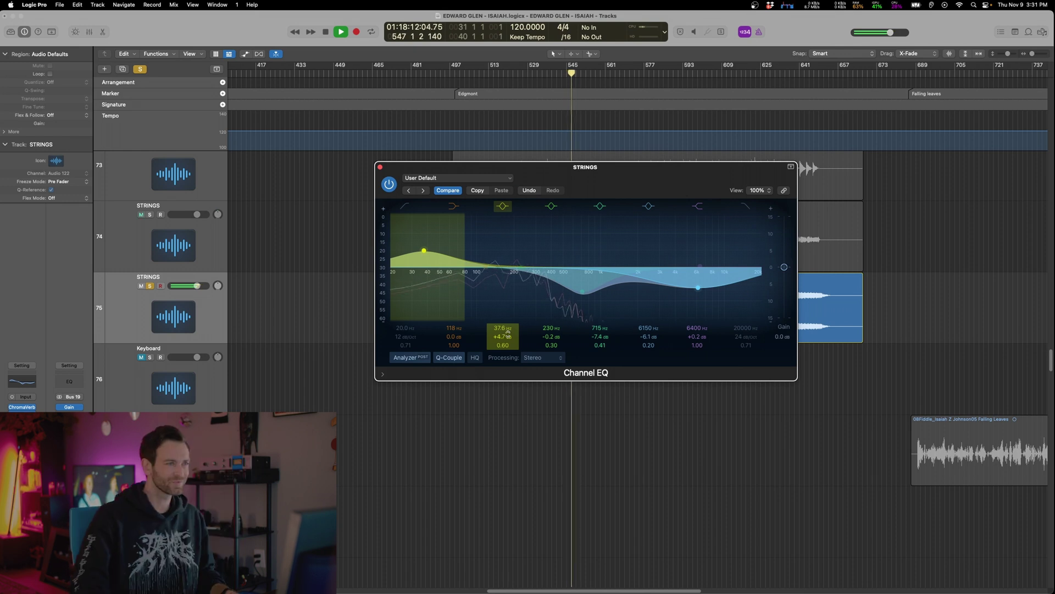
pyautogui.press('super+w')
pyautogui.click(150, 286)
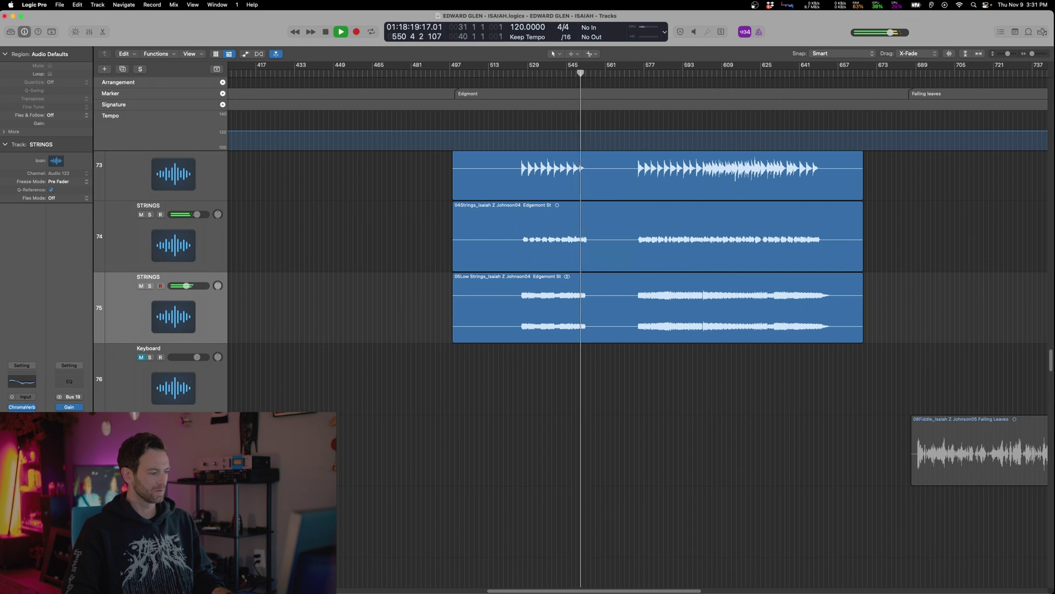
# Unmute and select the FIDDLE track in Falling Leaves, solo it and listen to it from bar 697
pyautogui.click(141, 393)
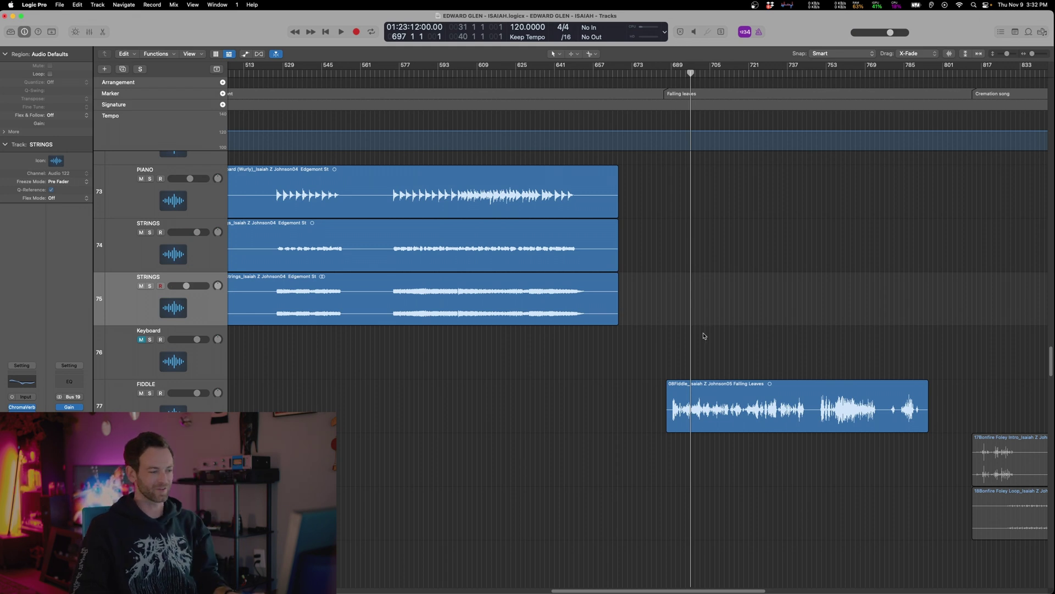
pyautogui.click(191, 410)
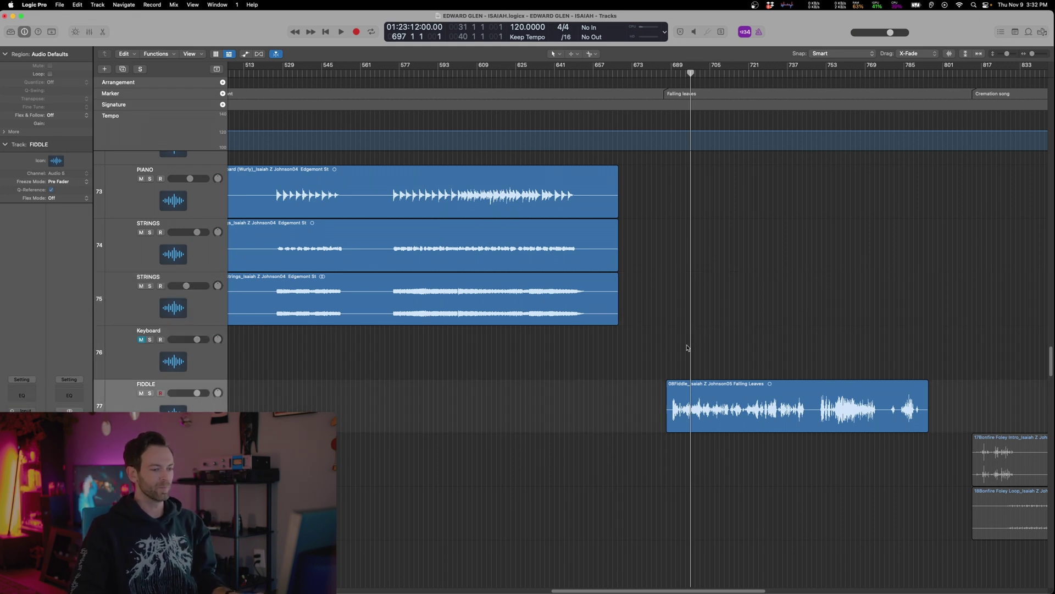
pyautogui.keyDown('ctrl'); pyautogui.keyDown('alt'); pyautogui.click(707, 346); pyautogui.keyUp('alt'); pyautogui.keyUp('ctrl')
pyautogui.scroll(2, 707, 347)
pyautogui.hscroll(5, 700, 348)
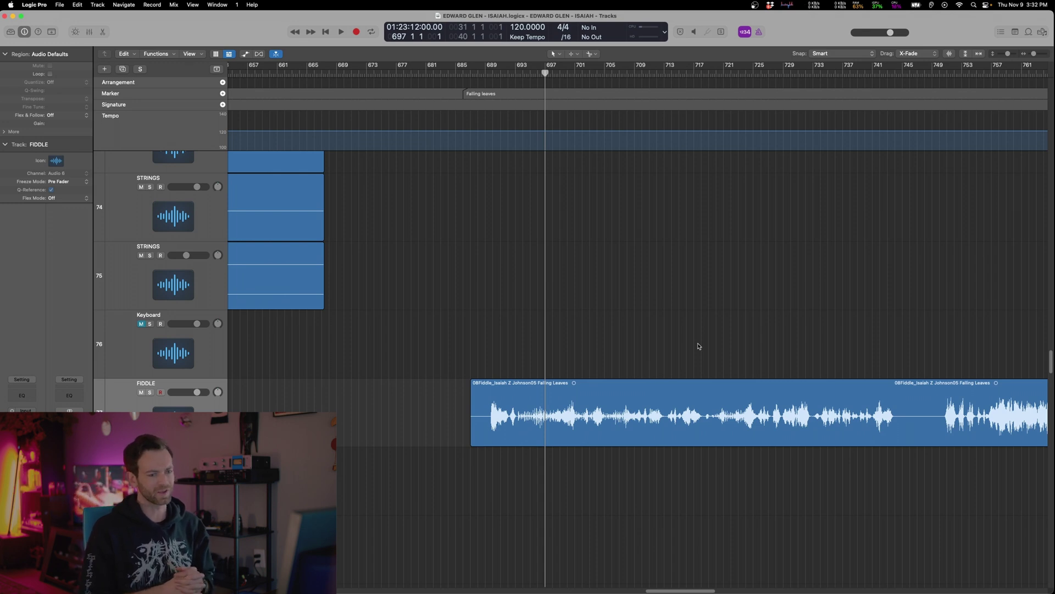
pyautogui.press('space')
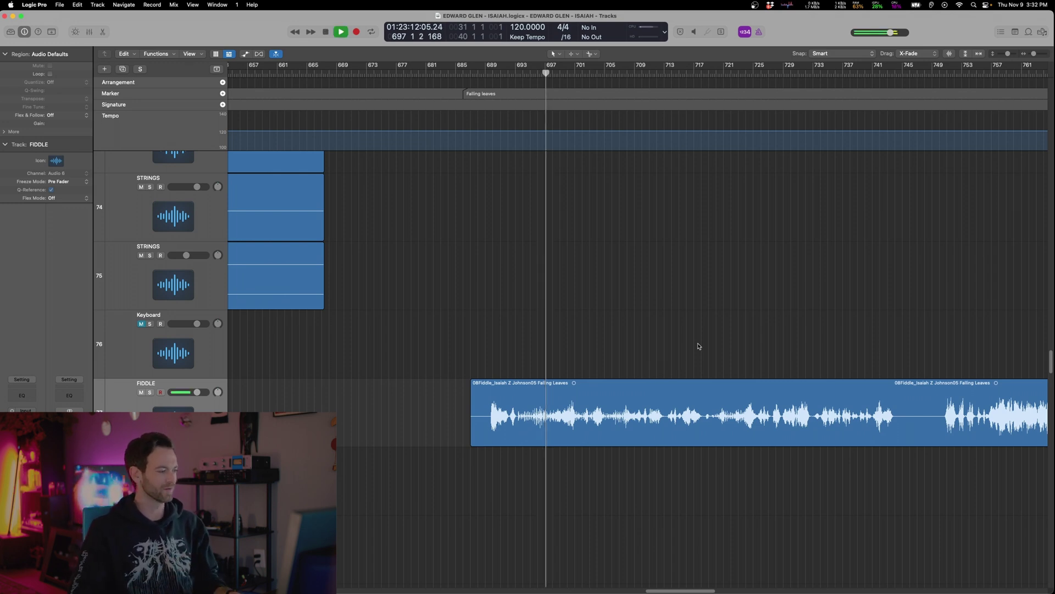
pyautogui.click(150, 391)
pyautogui.press('space')
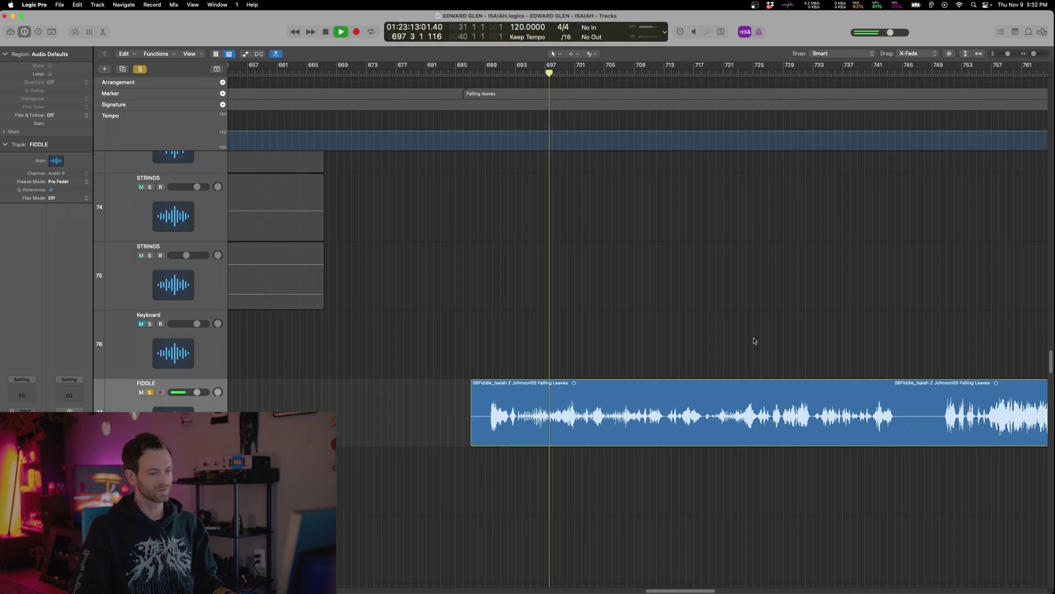
pyautogui.keyDown('ctrl'); pyautogui.keyDown('alt'); pyautogui.click(704, 344); pyautogui.keyUp('alt'); pyautogui.keyUp('ctrl')
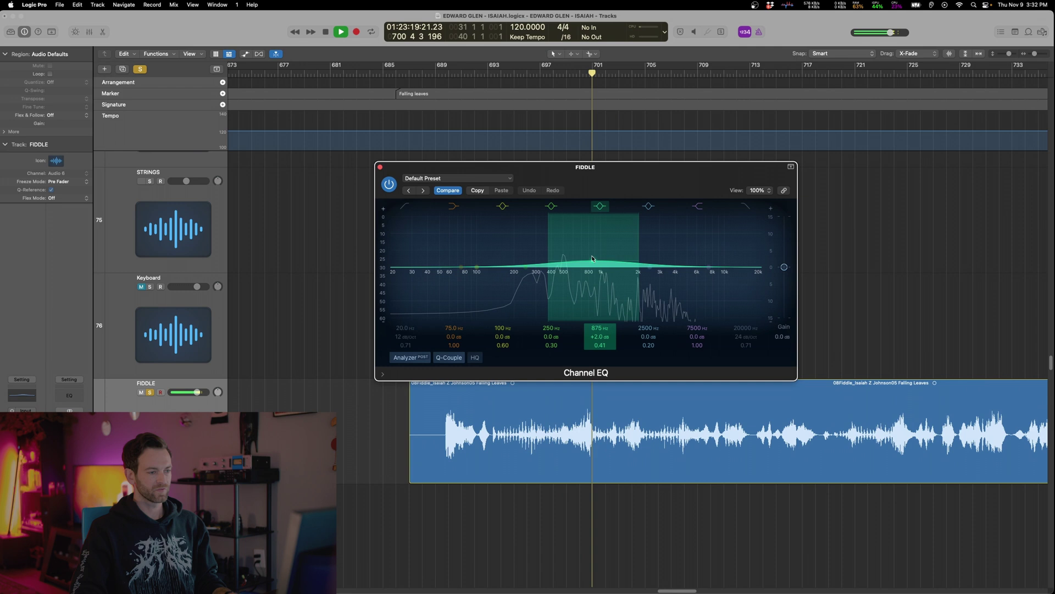
# Shape the FIDDLE track's Channel EQ with +3.0 dB at 178 Hz and -2.6 dB at 575 Hz, and close it
pyautogui.moveTo(591, 251); pyautogui.dragTo(583, 221)
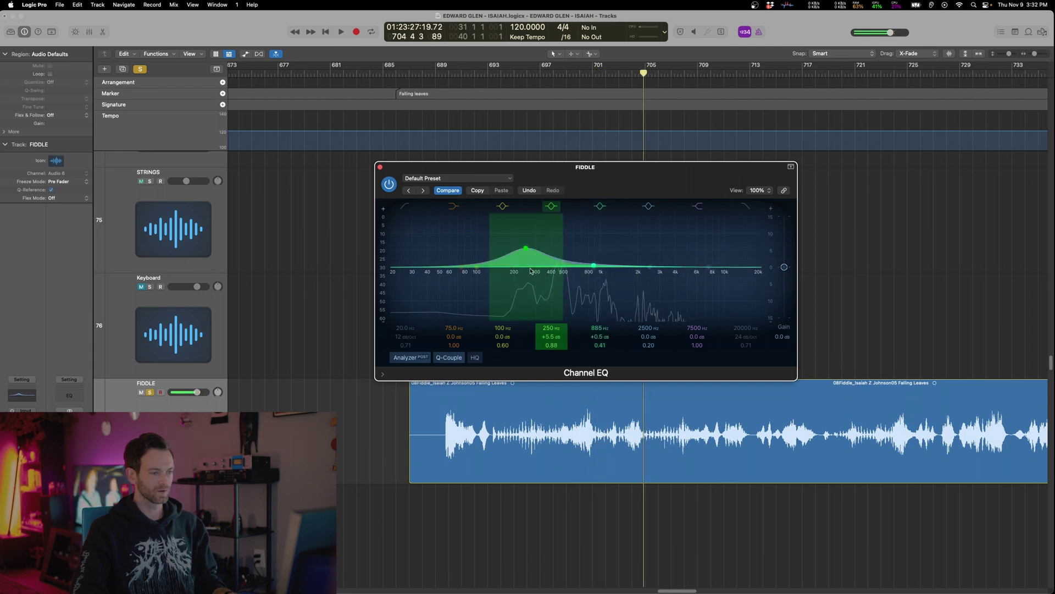
pyautogui.moveTo(526, 250); pyautogui.dragTo(525, 250)
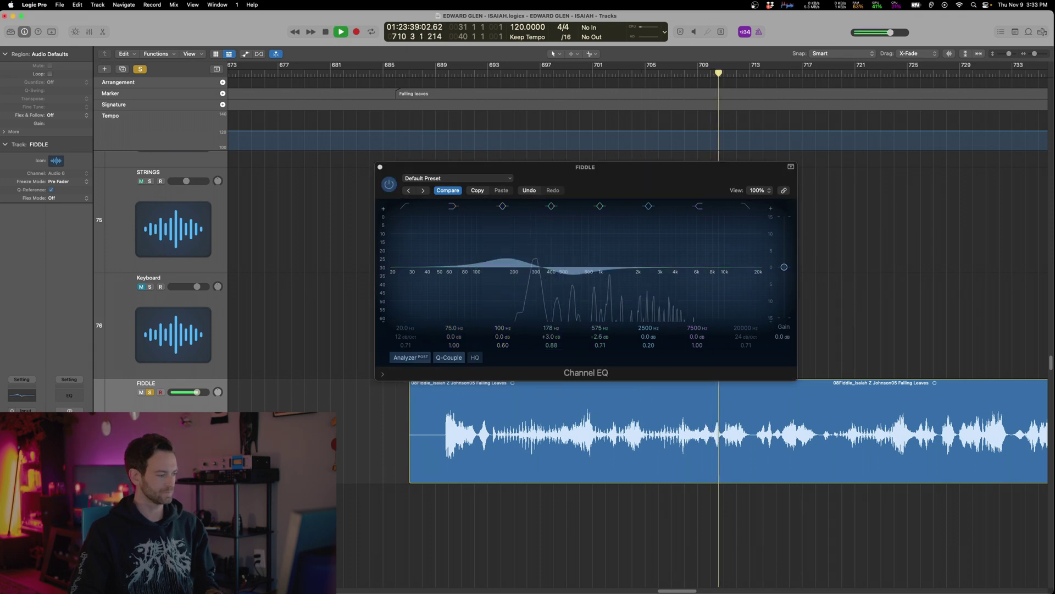
pyautogui.click(22, 439)
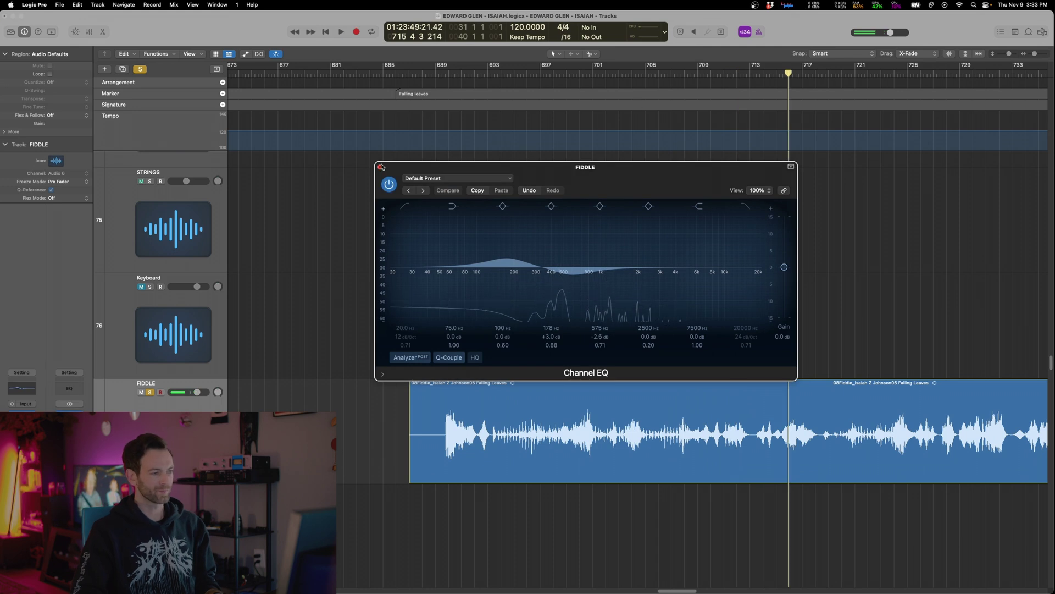
pyautogui.click(381, 166)
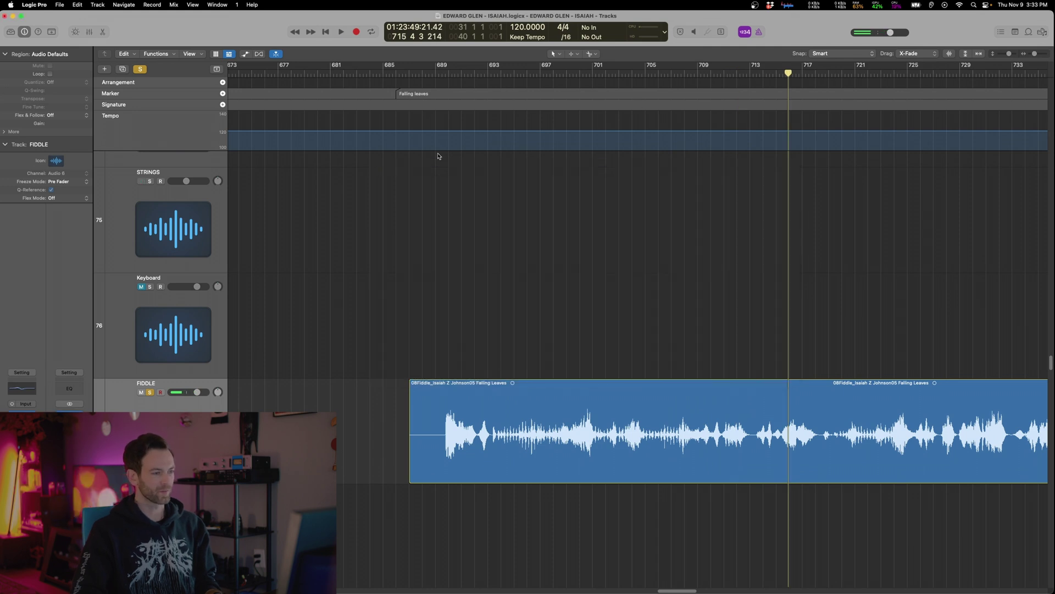
# Insert Soundtoys Radiator on FIDDLE and, while playing from bar 697, raise its treble, slightly lower its bass and reduce its mix
pyautogui.moveTo(589, 75); pyautogui.dragTo(541, 73)
pyautogui.press('space')
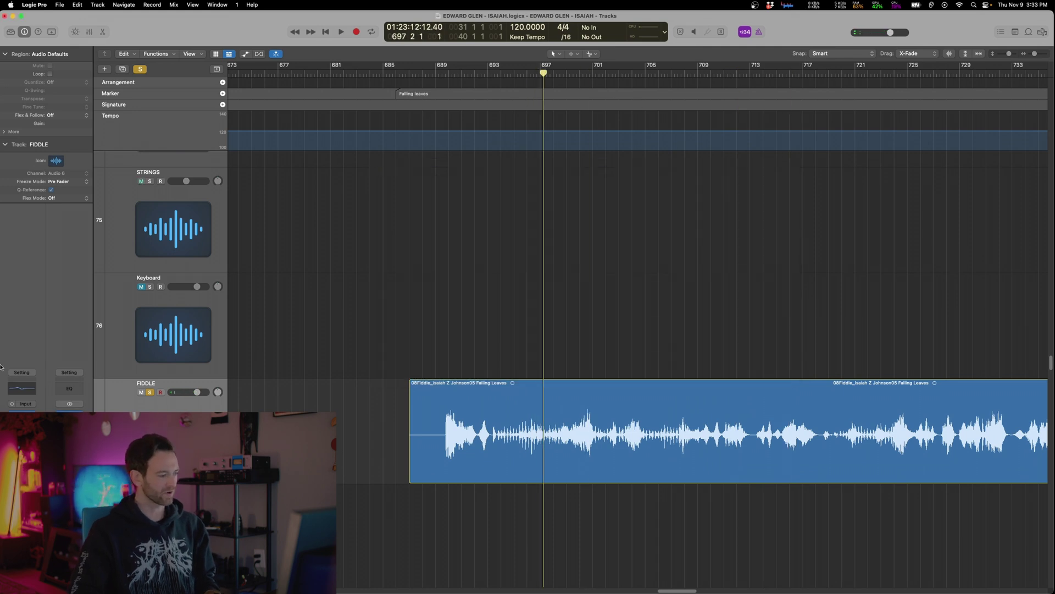
pyautogui.click(22, 423)
pyautogui.press('space')
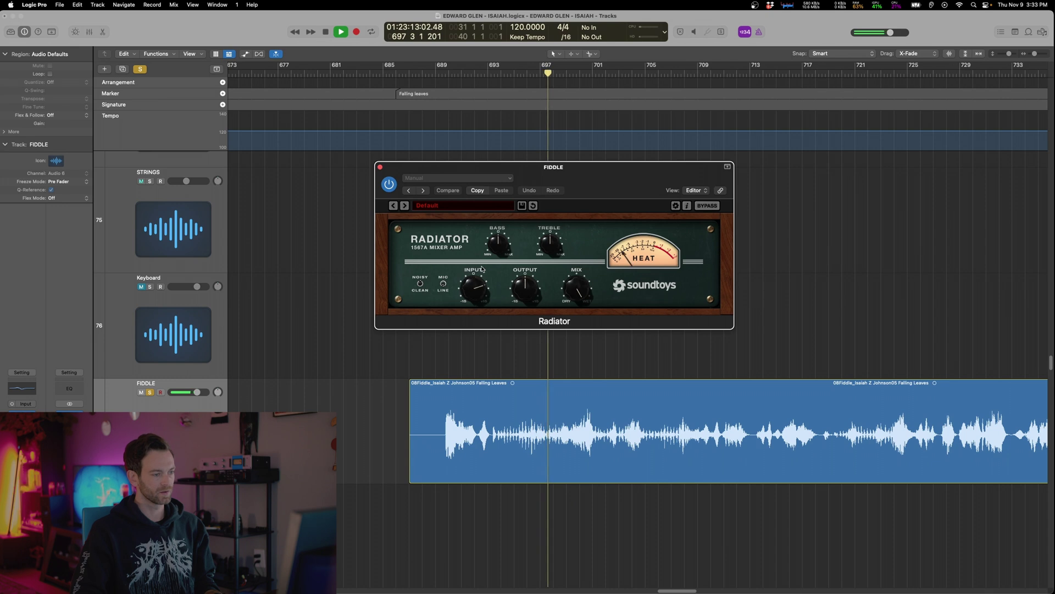
pyautogui.moveTo(549, 244); pyautogui.dragTo(554, 265)
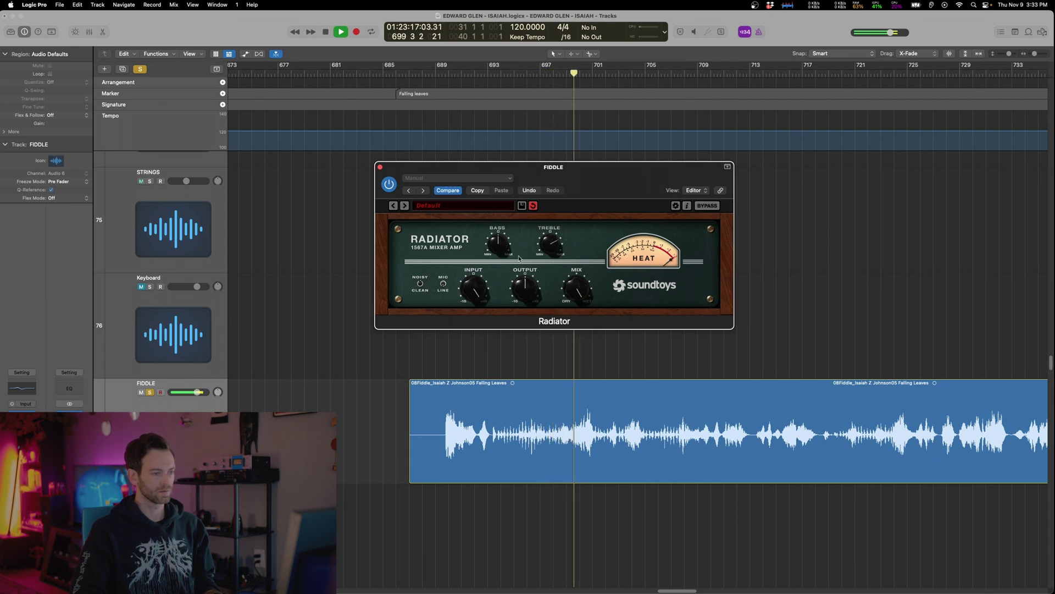
pyautogui.moveTo(498, 245); pyautogui.dragTo(501, 253)
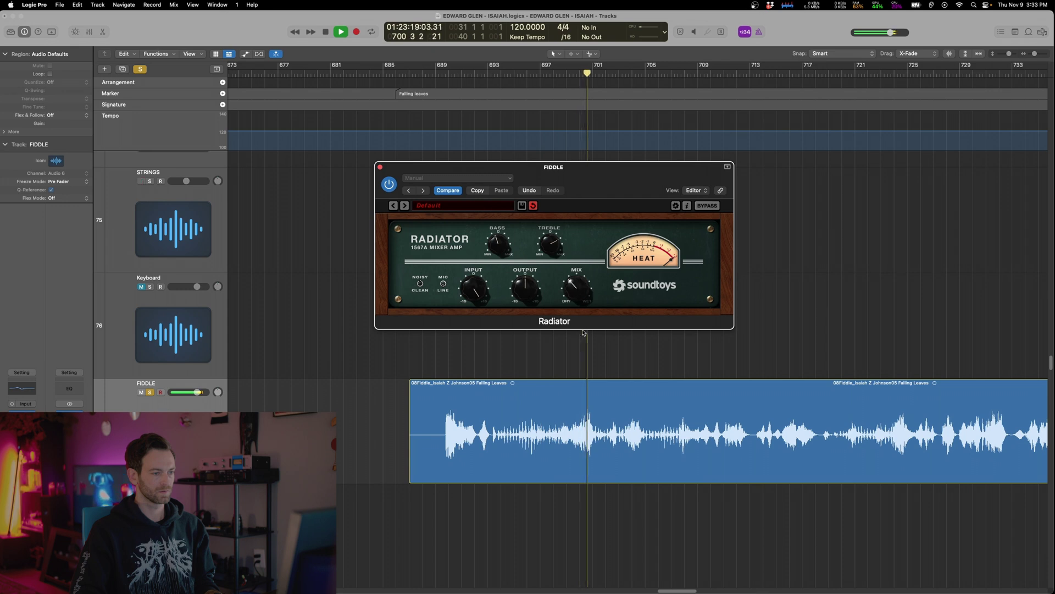
pyautogui.click(587, 346)
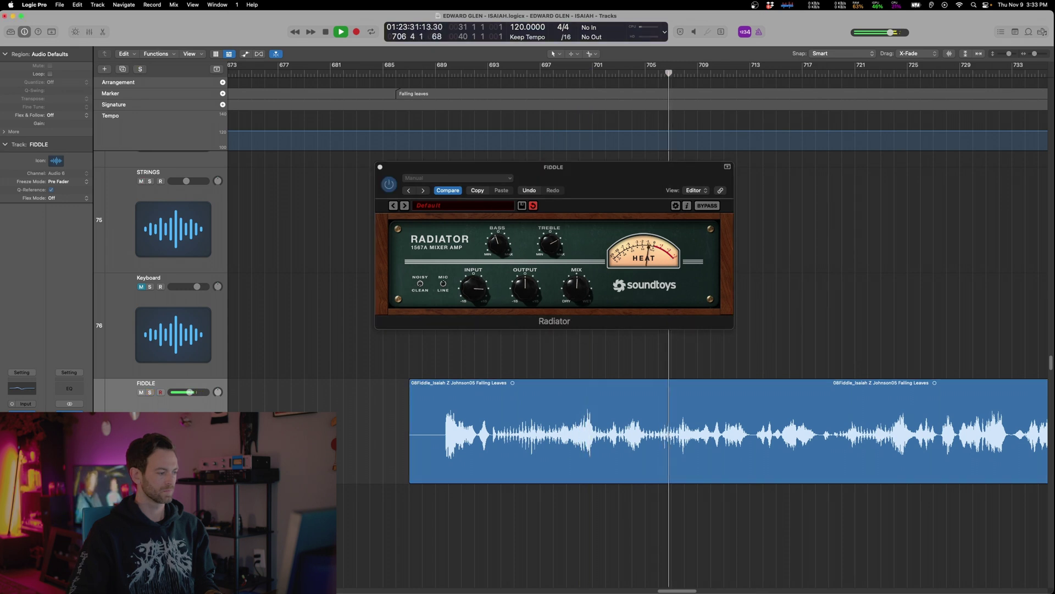
# Insert Space Designer on FIDDLE, close Radiator, place the playhead at bar 700 and solo the track
pyautogui.click(22, 438)
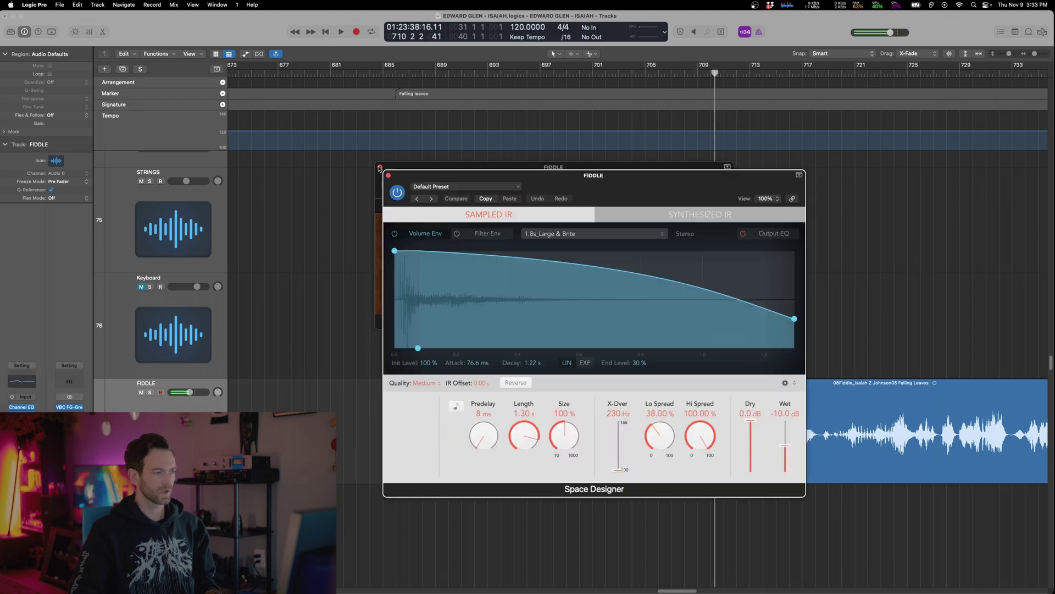
pyautogui.click(379, 168)
pyautogui.moveTo(526, 209); pyautogui.dragTo(241, 122)
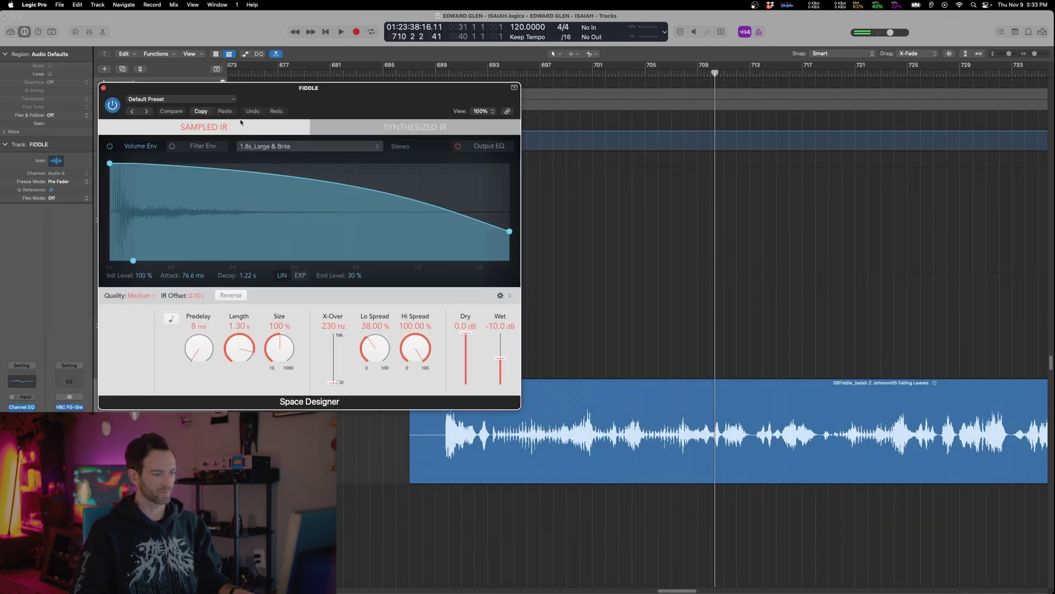
pyautogui.click(598, 76)
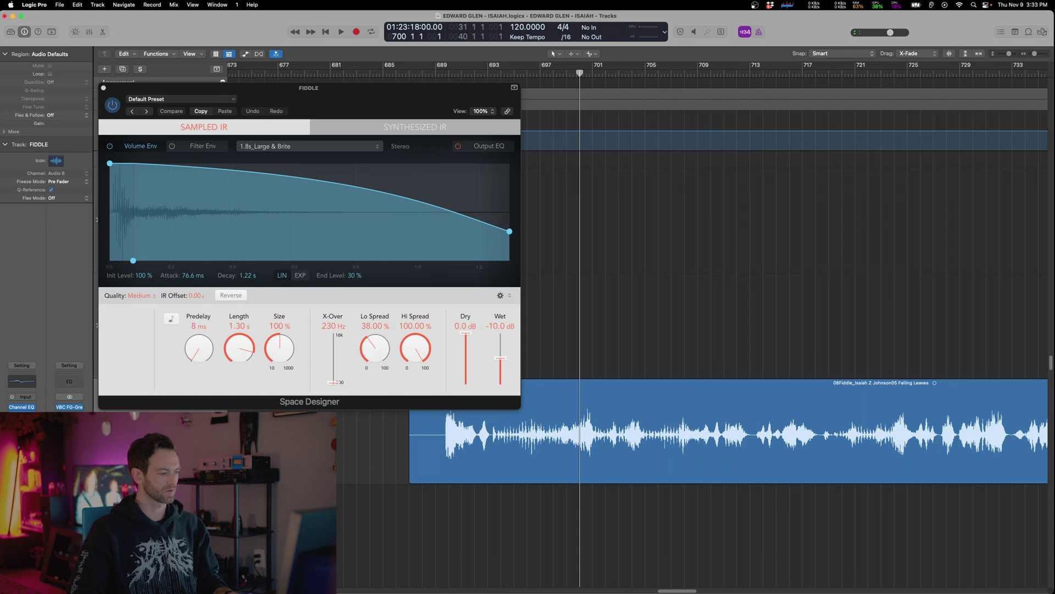
pyautogui.scroll(3, 729, 431)
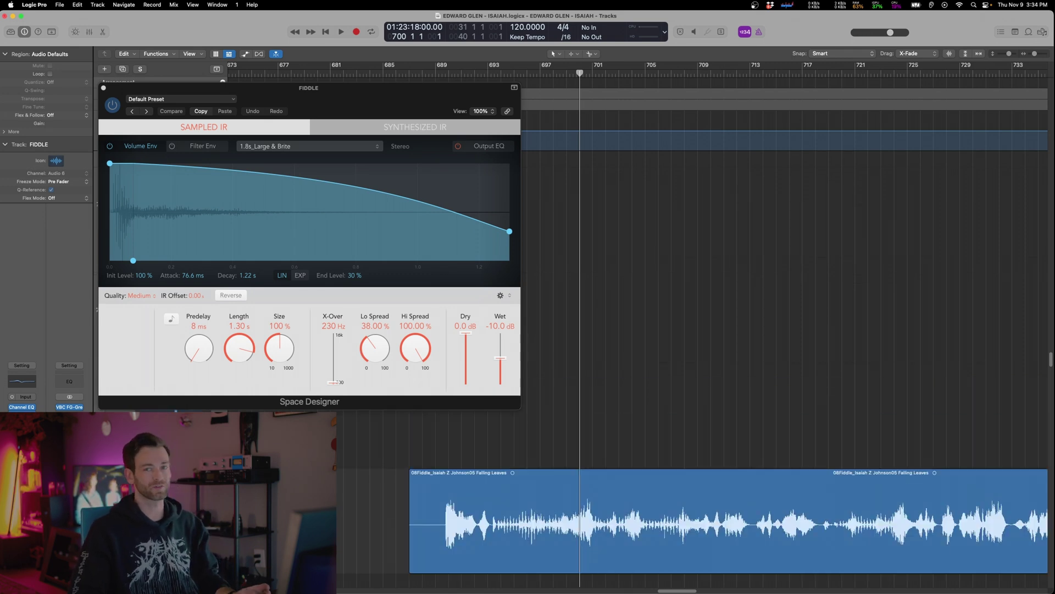
pyautogui.press('s')
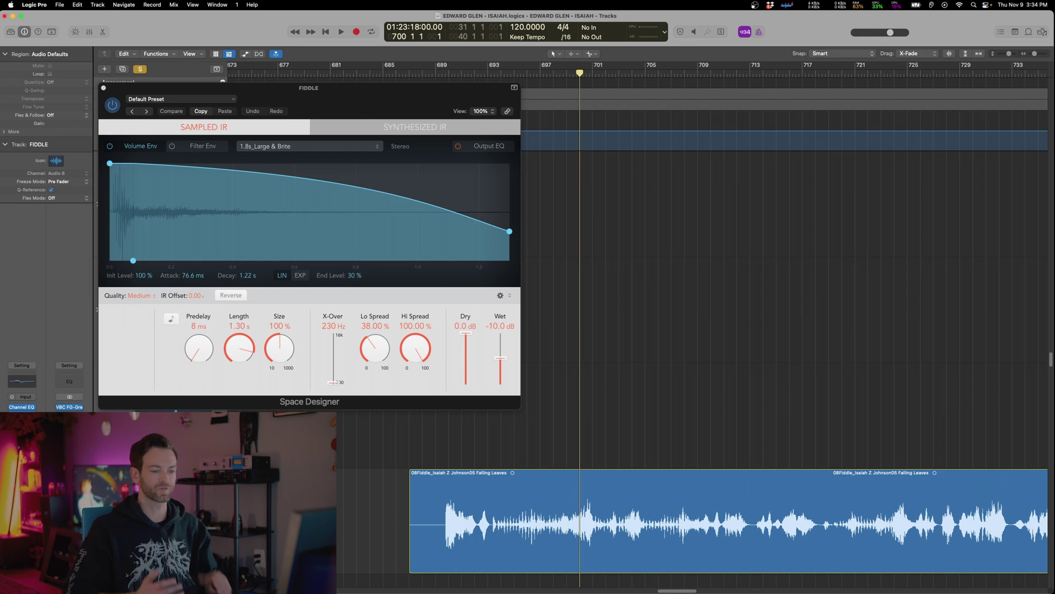
# Audition small-room presets in FIDDLE's Space Designer, starting at 0.3s Wooden Chamber and settling on 0.5s Medium Chamber
pyautogui.click(181, 99)
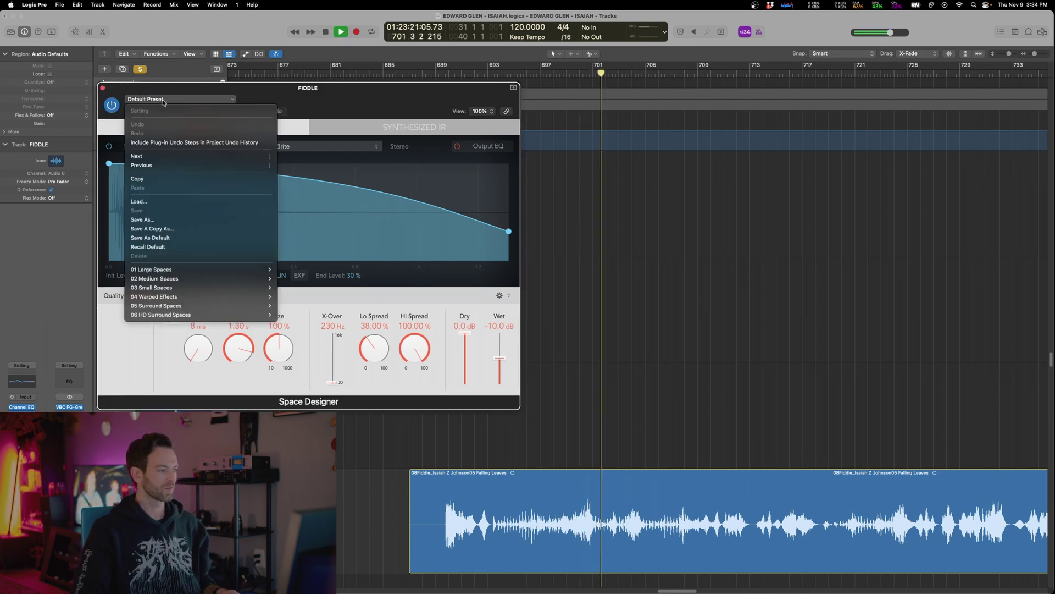
pyautogui.moveTo(223, 286)
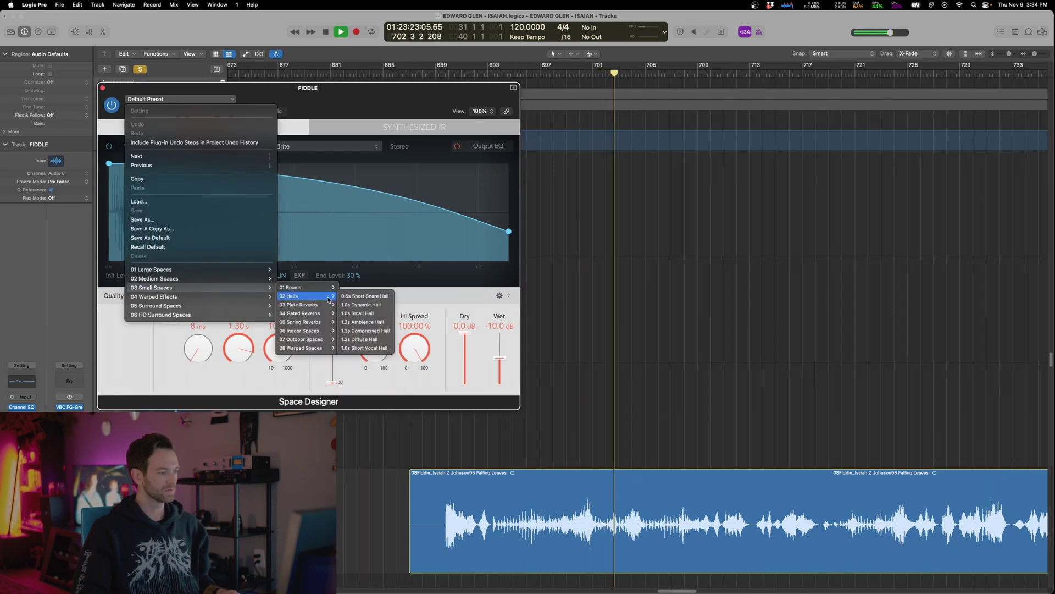
pyautogui.moveTo(305, 287)
pyautogui.click(361, 290)
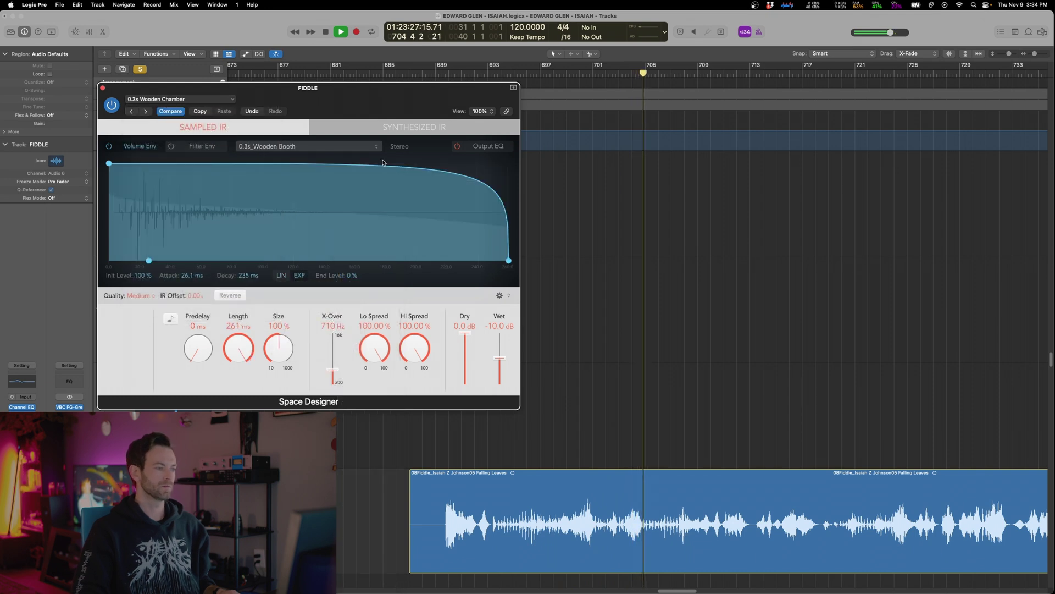
pyautogui.click(146, 111)
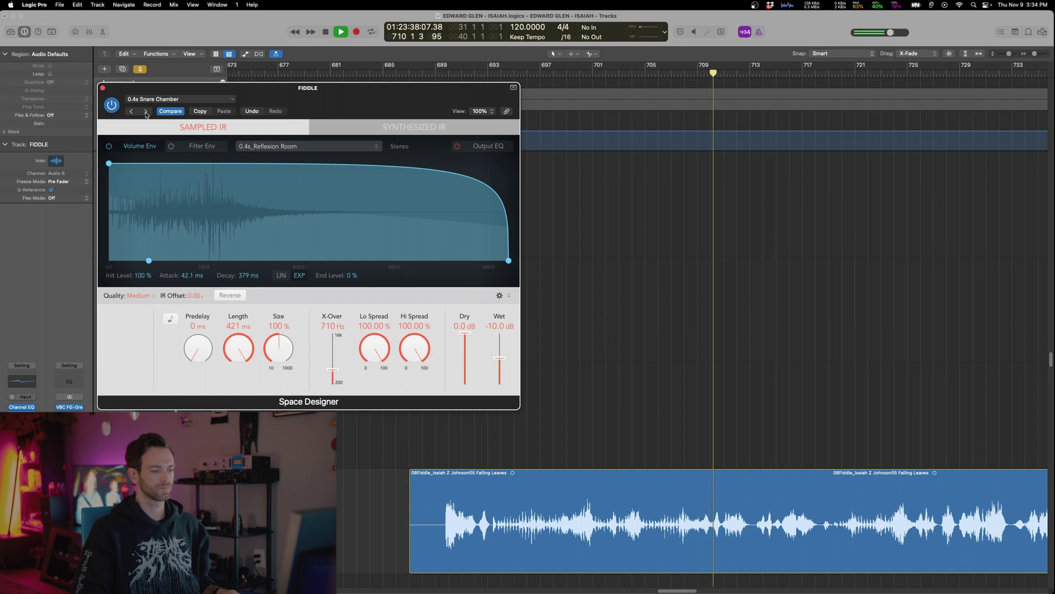
pyautogui.click(145, 112)
pyautogui.click(146, 112)
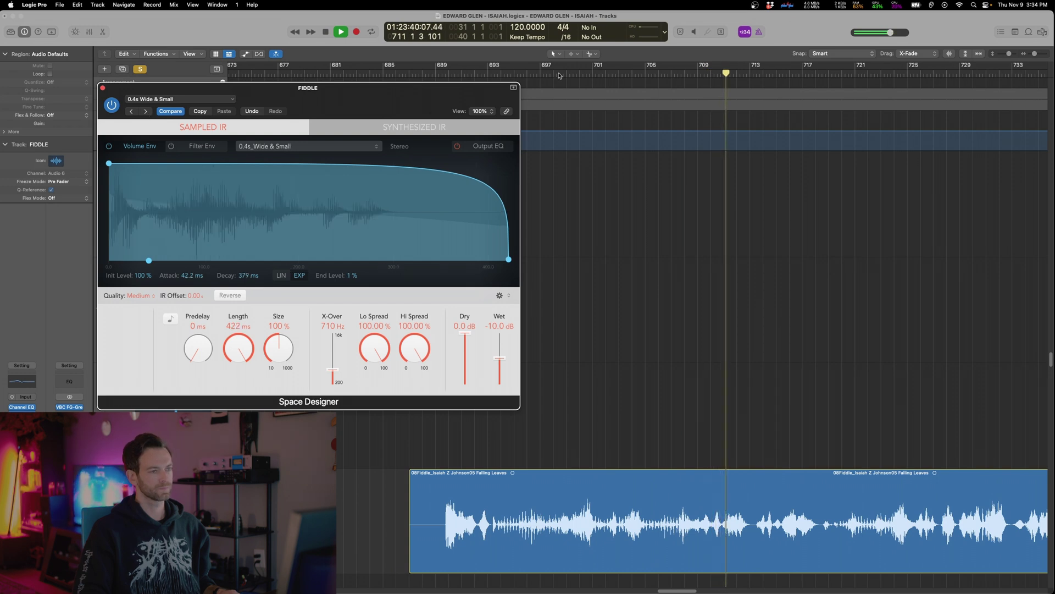
pyautogui.click(146, 111)
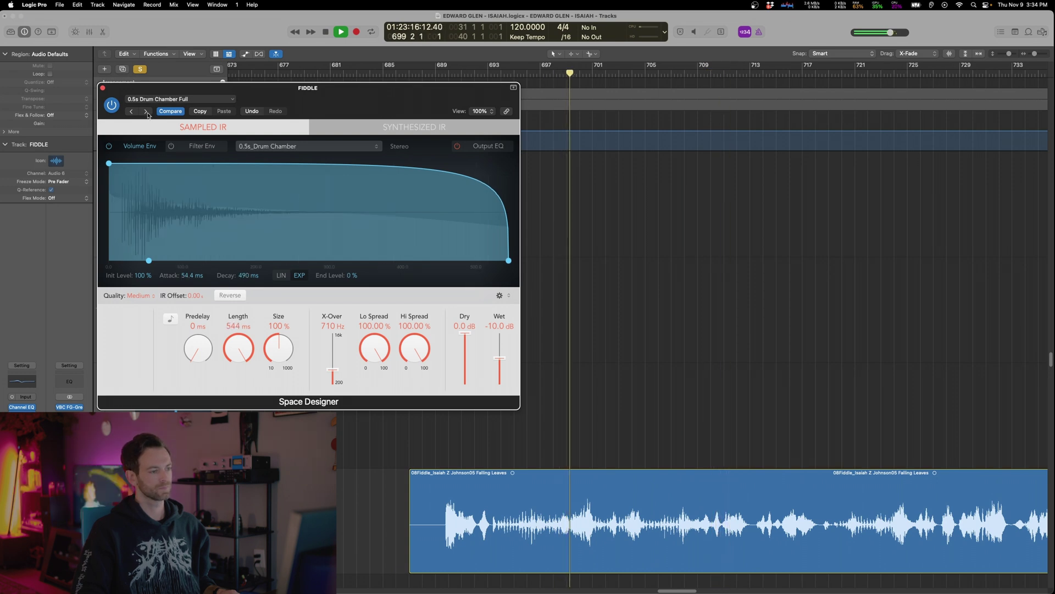
# Set the wet level of FIDDLE's Space Designer to -9.8 dB, close the plug-in and unsolo the track
pyautogui.moveTo(500, 357); pyautogui.dragTo(501, 359)
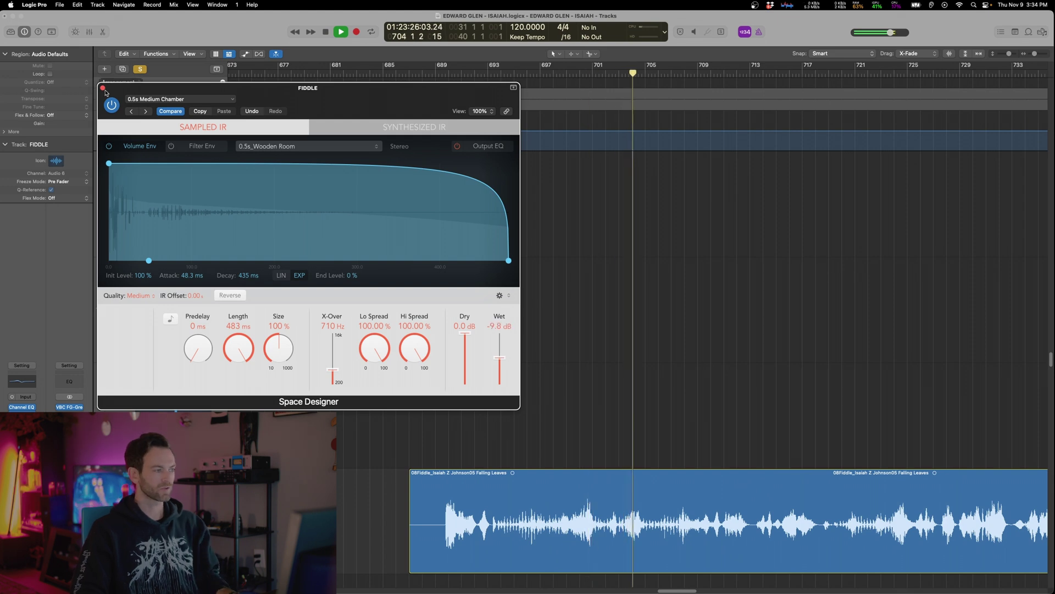
pyautogui.click(102, 88)
pyautogui.hotkey('ctrl', 's')
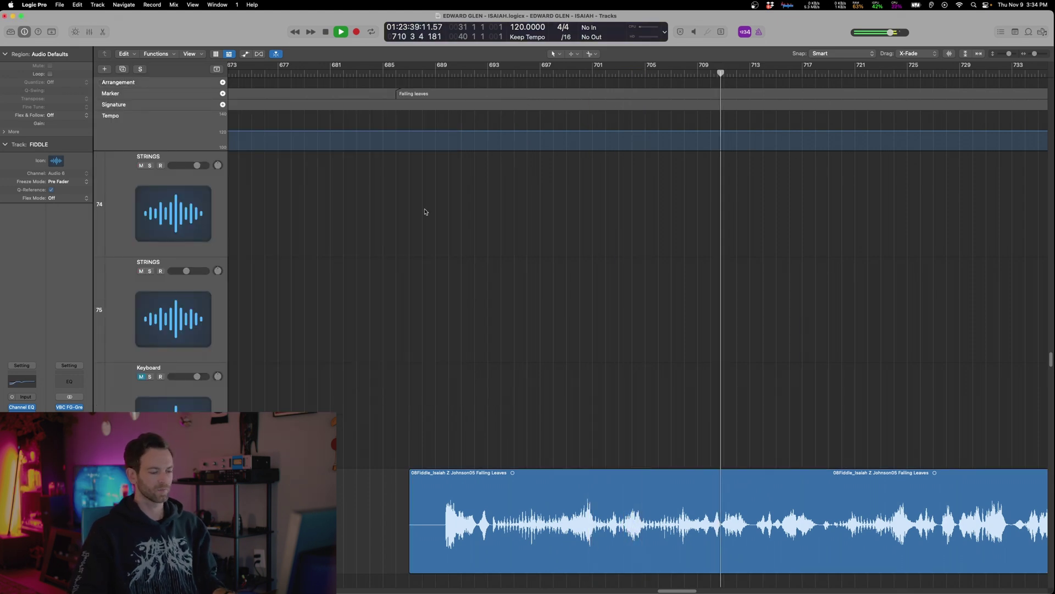
# During playback, set FIDDLE's high Channel EQ band to +0.7 dB at 17300 Hz, then stop and close the open plug-in windows
pyautogui.scroll(-3, 612, 350)
pyautogui.hscroll(2, 612, 350)
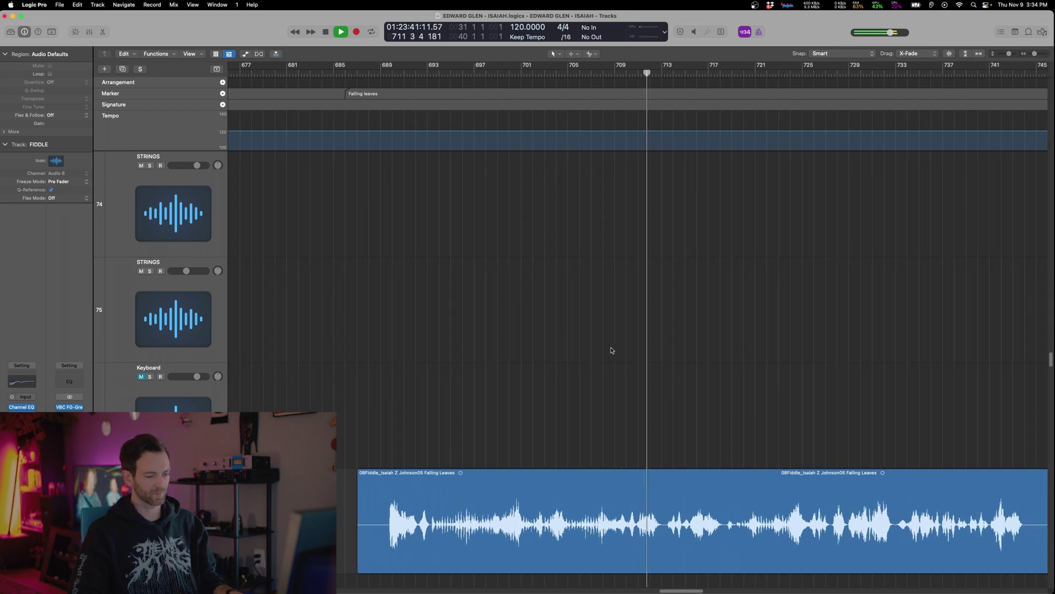
pyautogui.scroll(-1, 611, 351)
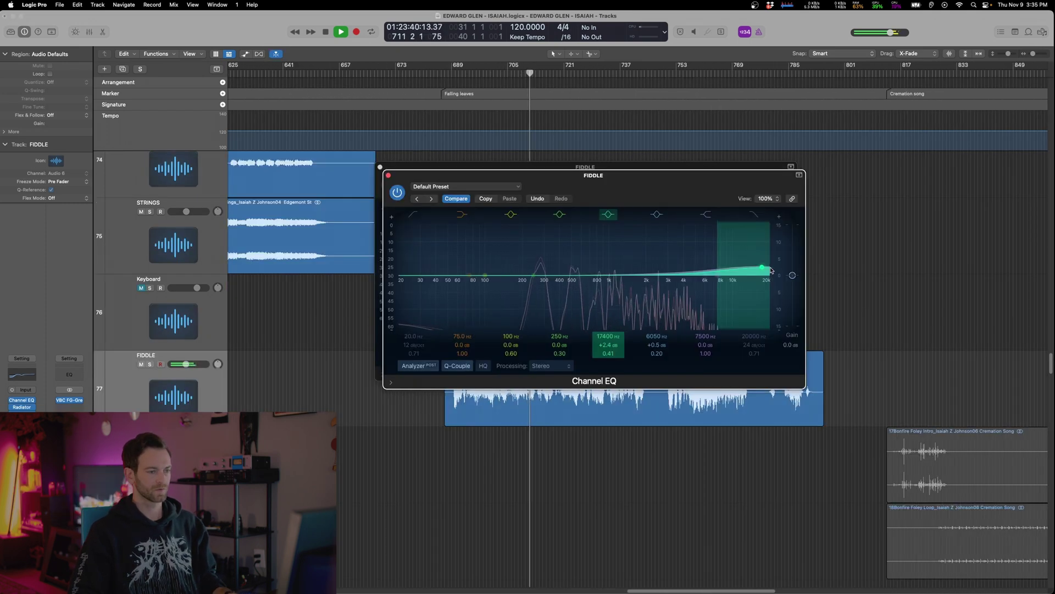
pyautogui.moveTo(771, 272); pyautogui.dragTo(771, 277)
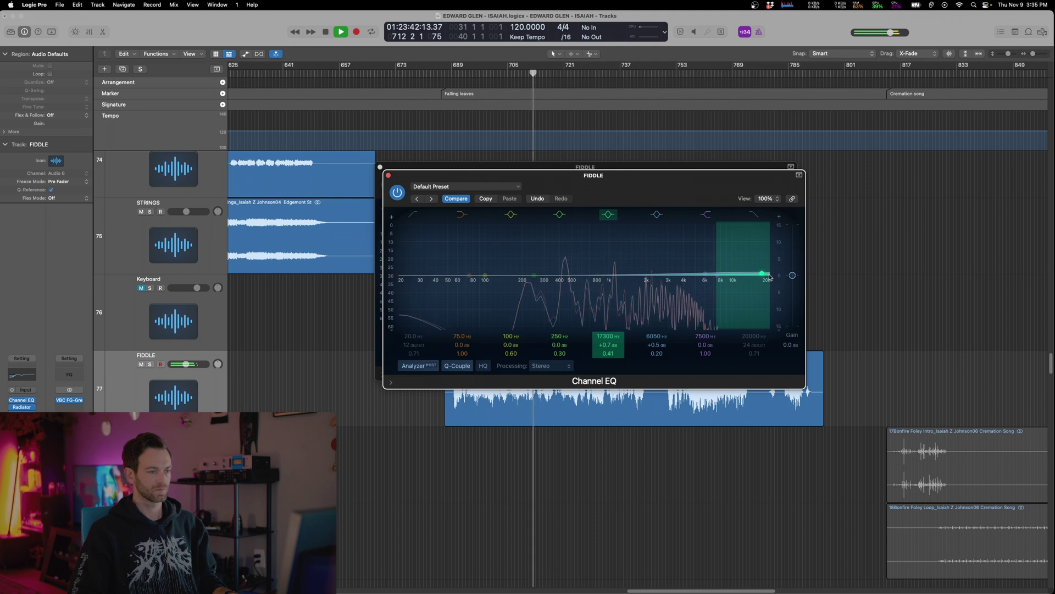
pyautogui.press('space')
pyautogui.click(388, 176)
pyautogui.click(380, 167)
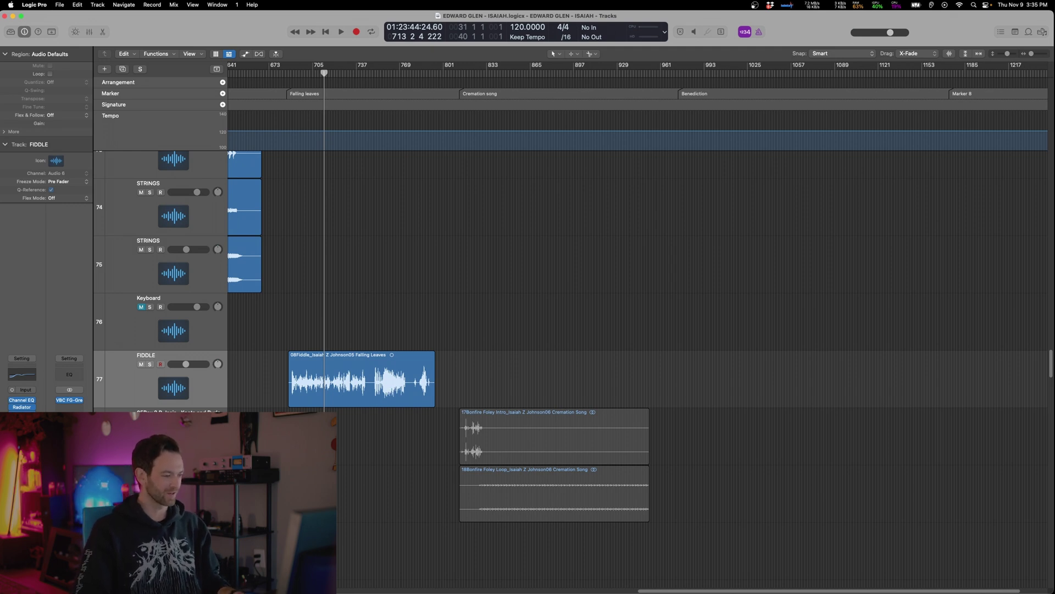
# Select the Bonfire Foley Intro region in Cremation song, unmute its track and play it soloed from around bar 819
pyautogui.click(499, 437)
pyautogui.press('z')
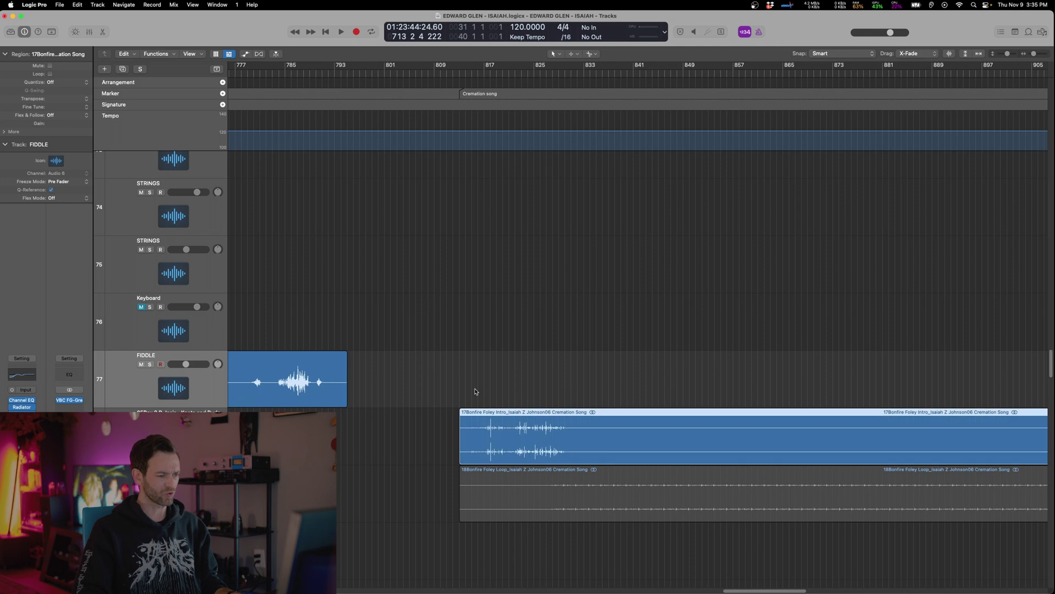
pyautogui.click(489, 375)
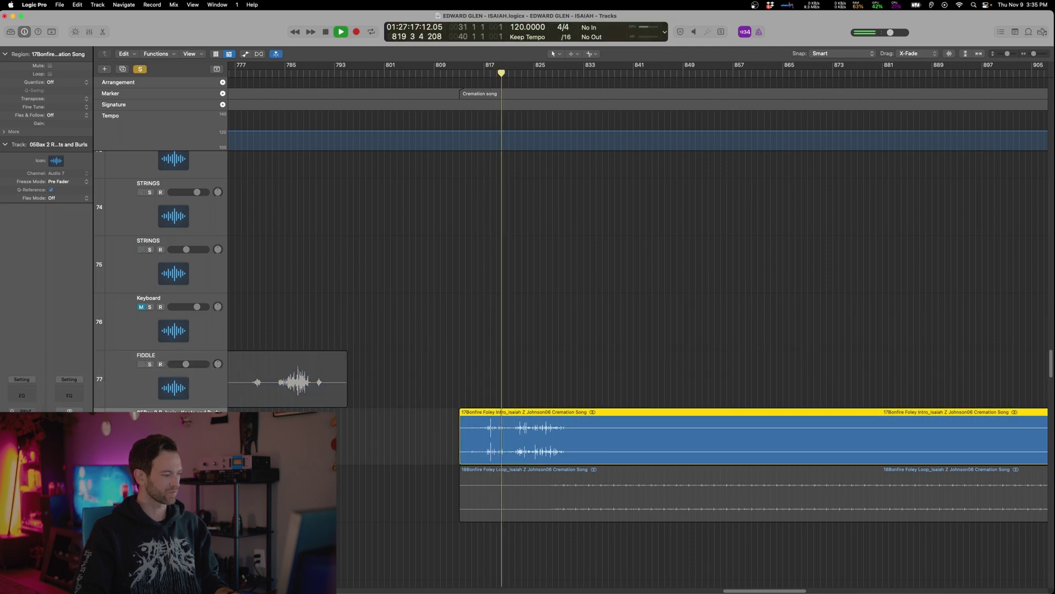
# Insert the stereo L2 Ultramaximizer on the Bonfire Foley Intro track, lower its linked threshold and out ceiling, and unsolo the track
pyautogui.click(22, 422)
pyautogui.click(50, 389)
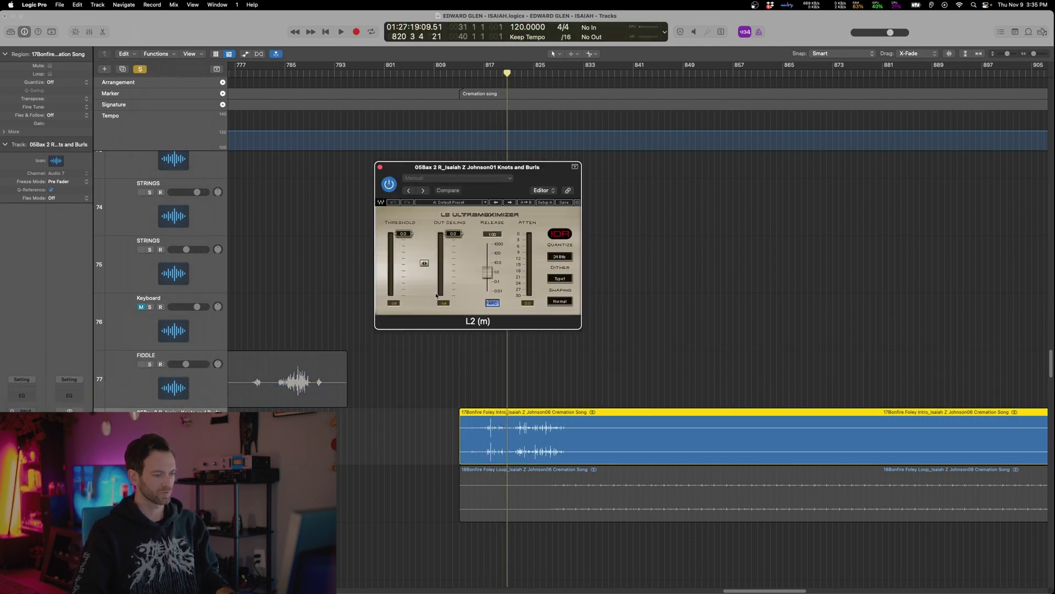
pyautogui.click(12, 410)
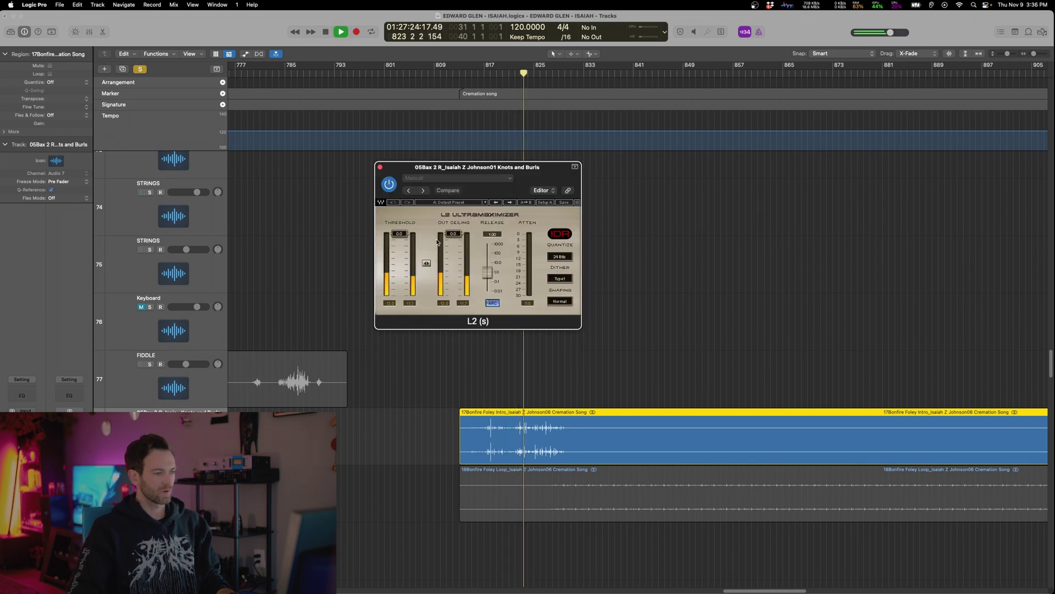
pyautogui.moveTo(438, 242); pyautogui.dragTo(438, 275)
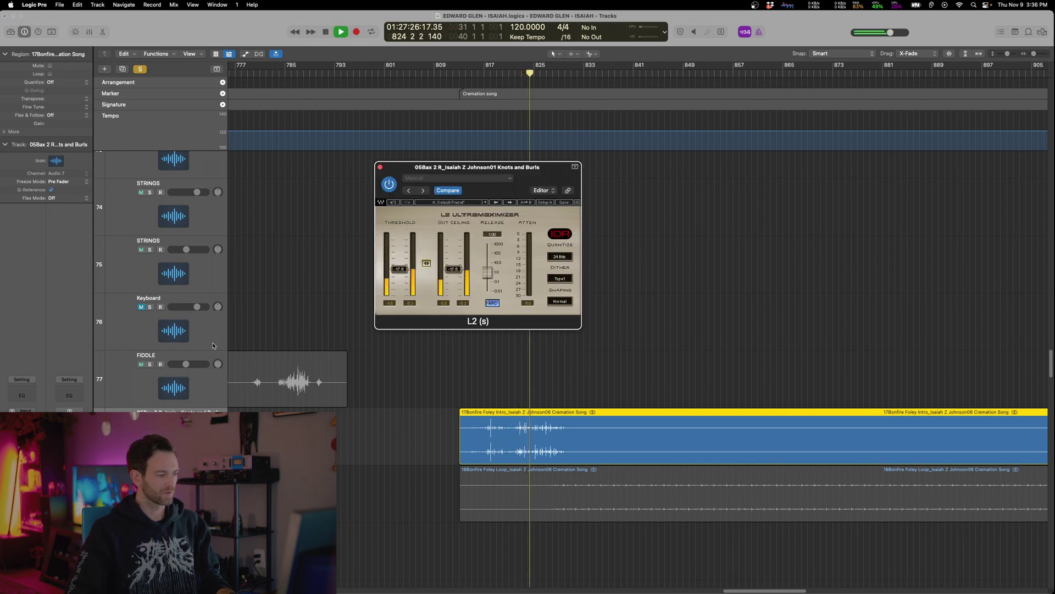
pyautogui.click(242, 363)
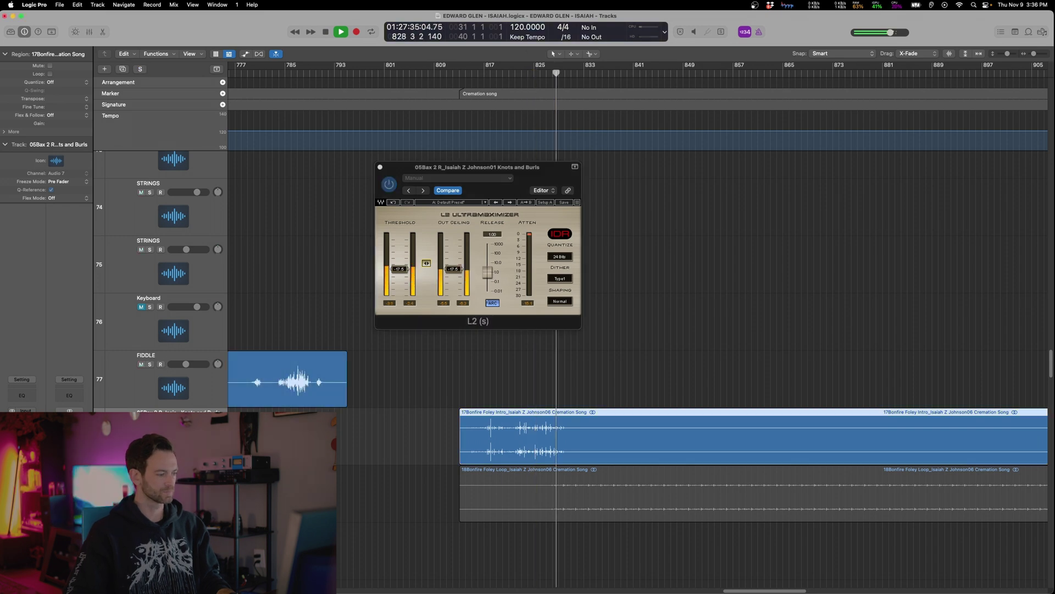
# Insert Space Designer on the Bonfire Foley Intro track, stop playback and solo the track
pyautogui.click(22, 425)
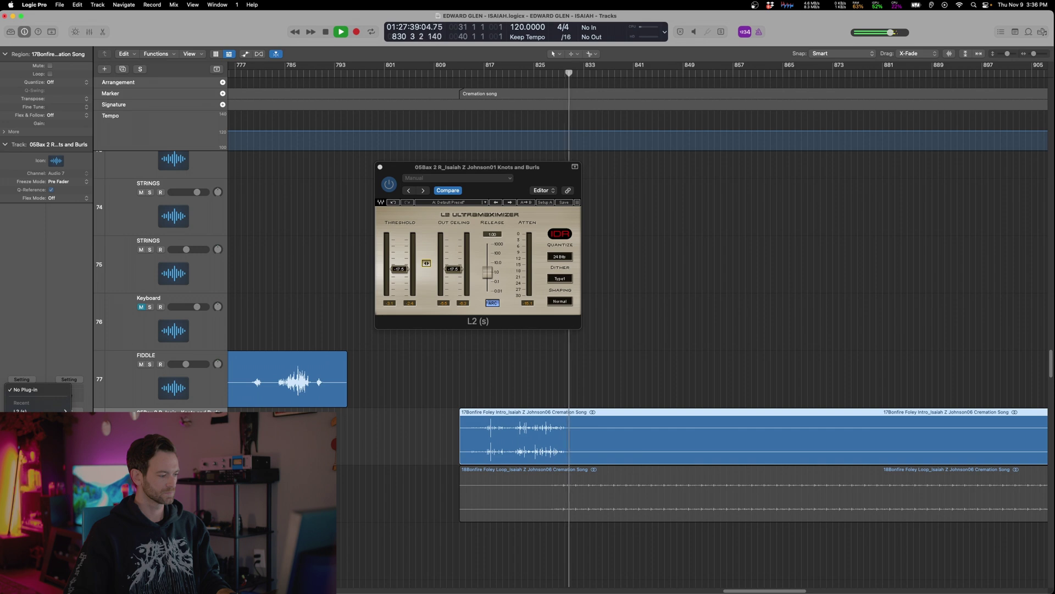
pyautogui.click(348, 448)
pyautogui.press('space')
pyautogui.hotkey('ctrl', 's')
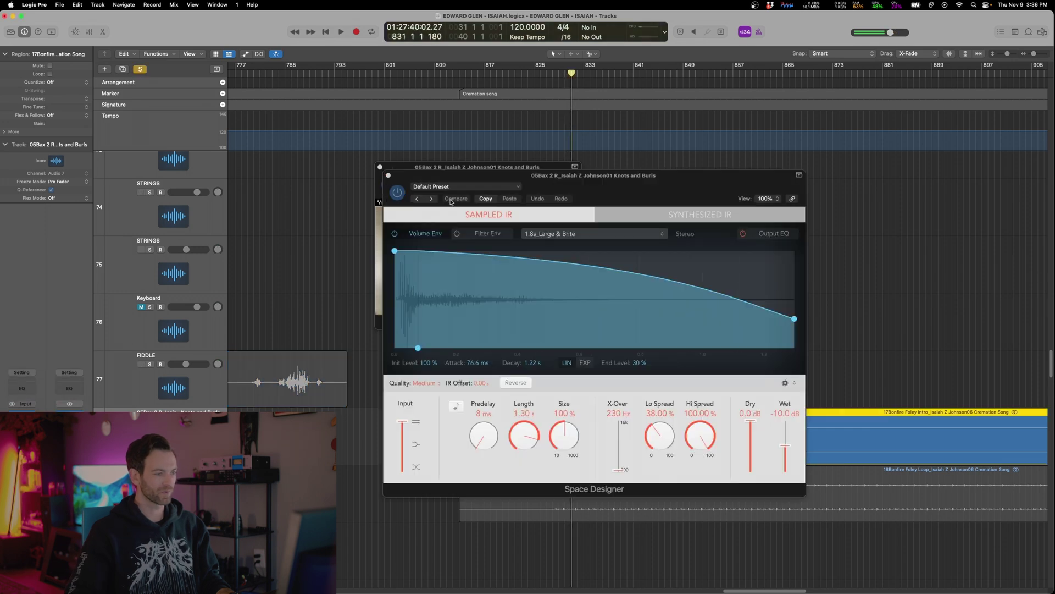
# Load the large outdoor space preset 04.0s Old Forest Long in Space Designer, and close the Space Designer and L2 windows
pyautogui.click(554, 235)
pyautogui.click(455, 187)
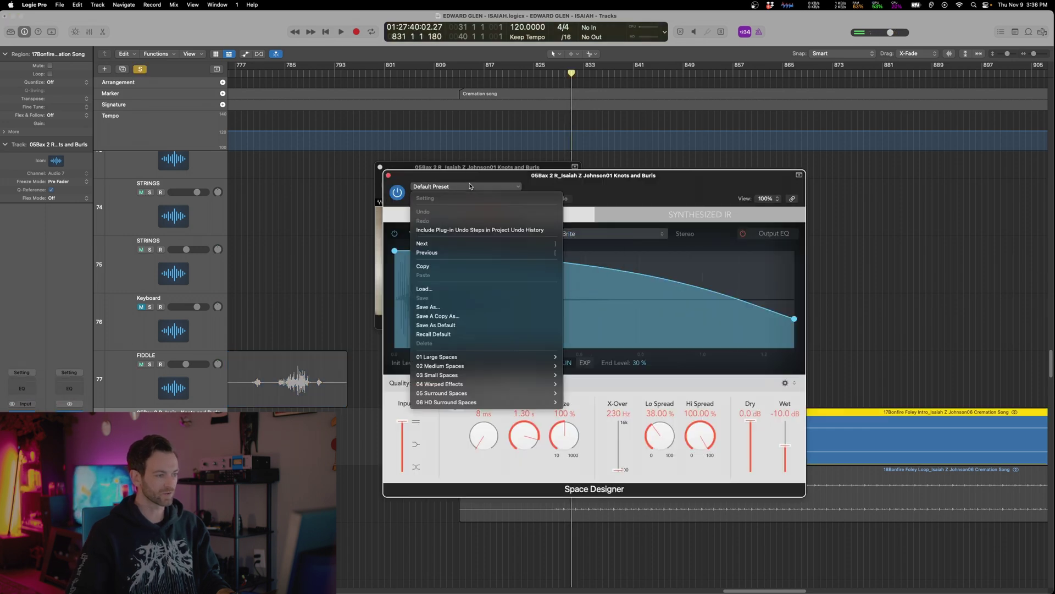
pyautogui.moveTo(513, 366)
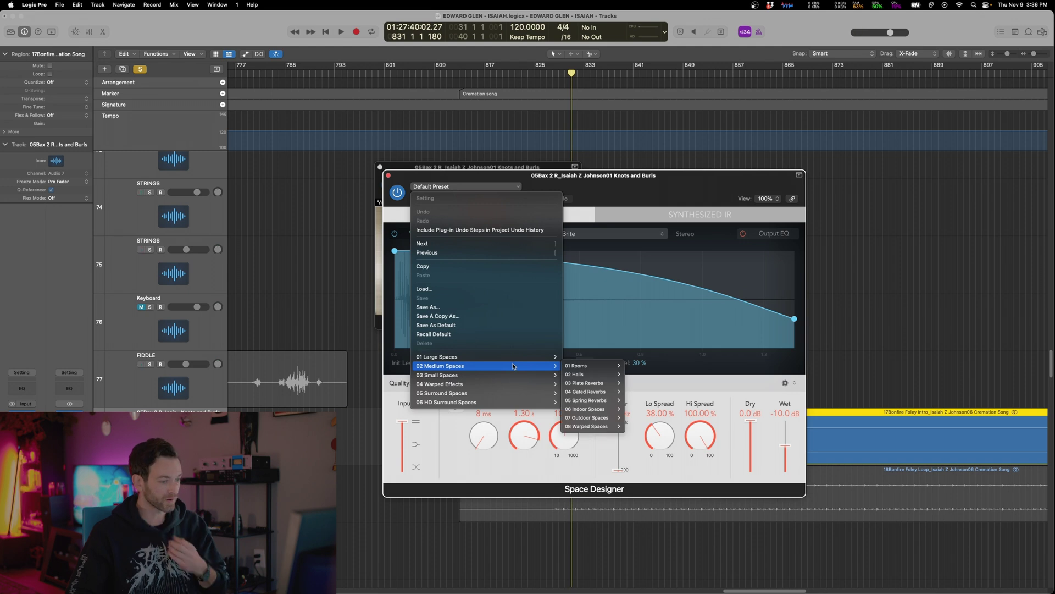
pyautogui.moveTo(550, 357)
pyautogui.moveTo(606, 401)
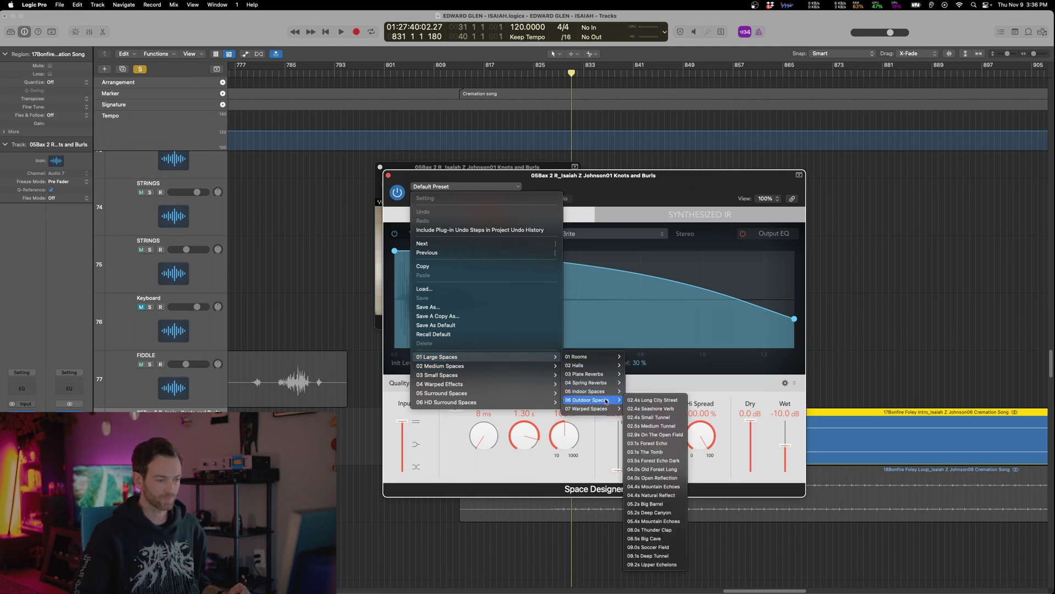
pyautogui.click(666, 471)
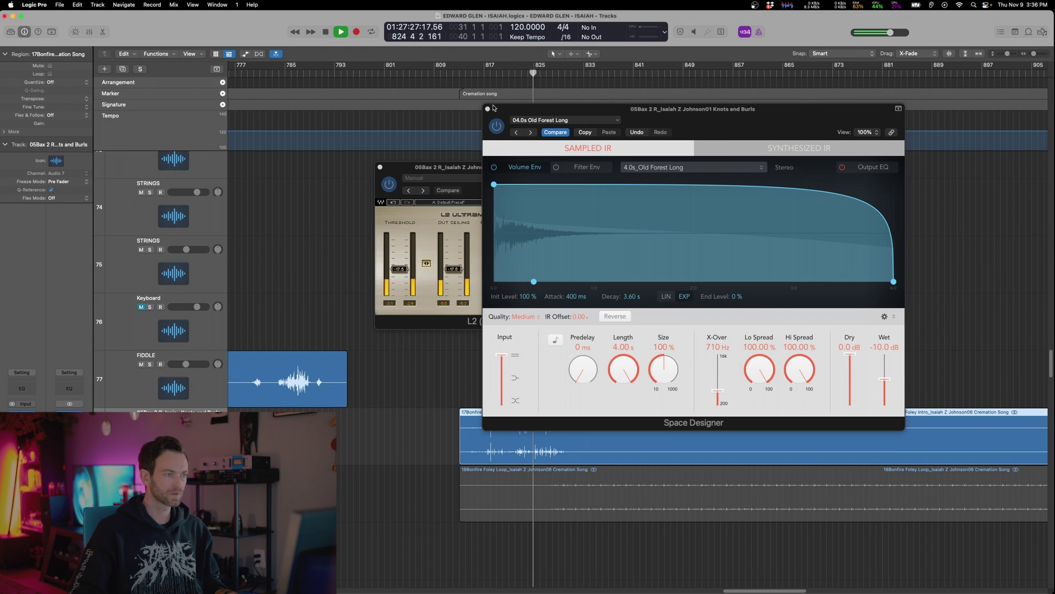
pyautogui.click(487, 109)
pyautogui.click(382, 168)
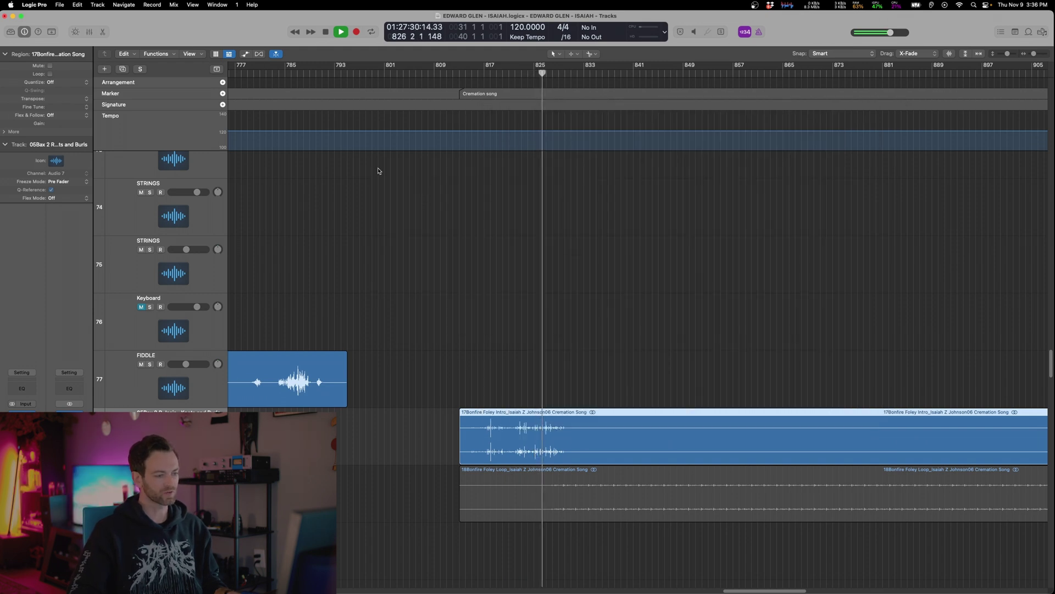
# Unmute the Bonfire Foley Loop track in Cremation song, stop playback and solo that track
pyautogui.click(666, 264)
pyautogui.press('space')
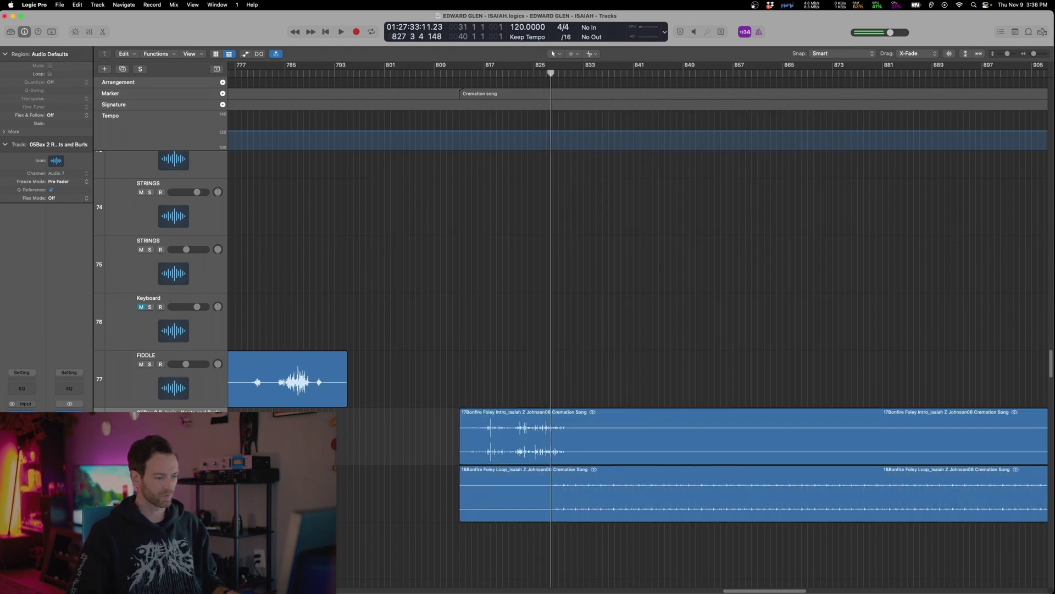
pyautogui.hotkey('ctrl', 's')
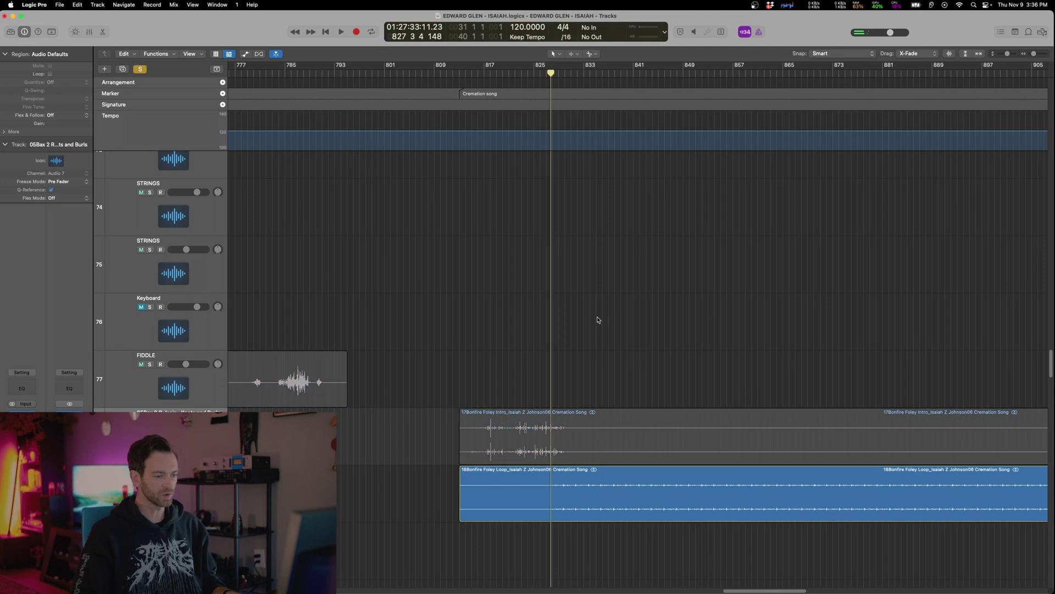
# Raise the Bonfire Foley Loop region's gain to +16.2 dB, listen to it from around bar 836 and unsolo its track
pyautogui.click(597, 319)
pyautogui.click(653, 486)
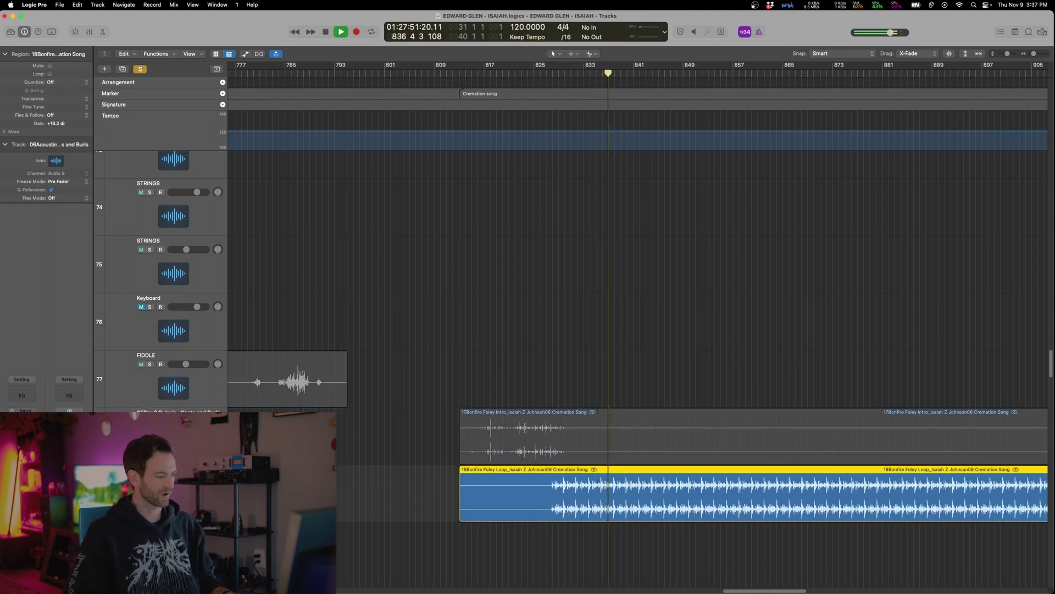
pyautogui.press('Down')
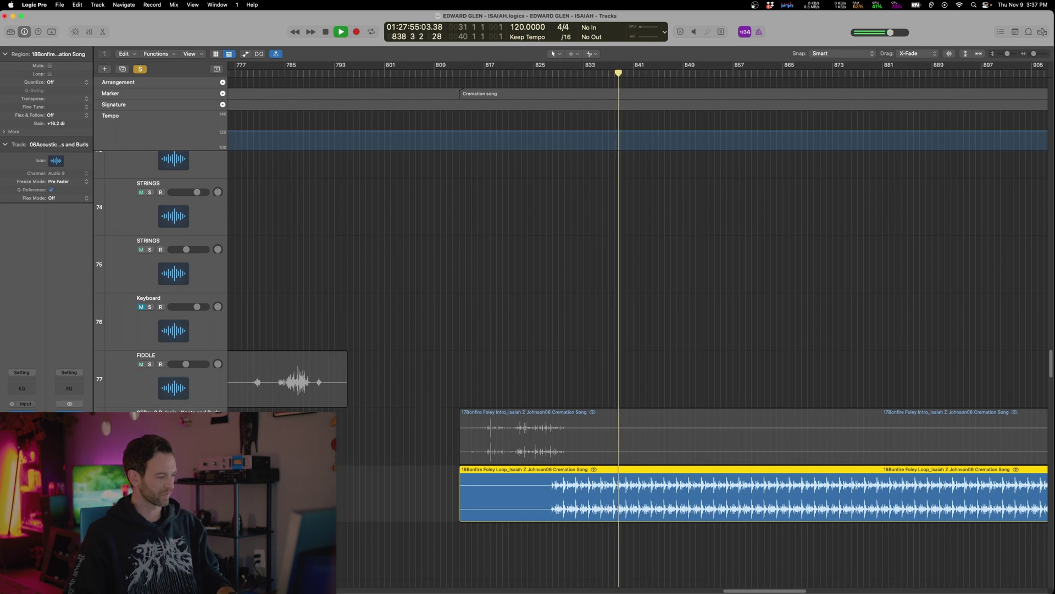
pyautogui.hotkey('ctrl', 's')
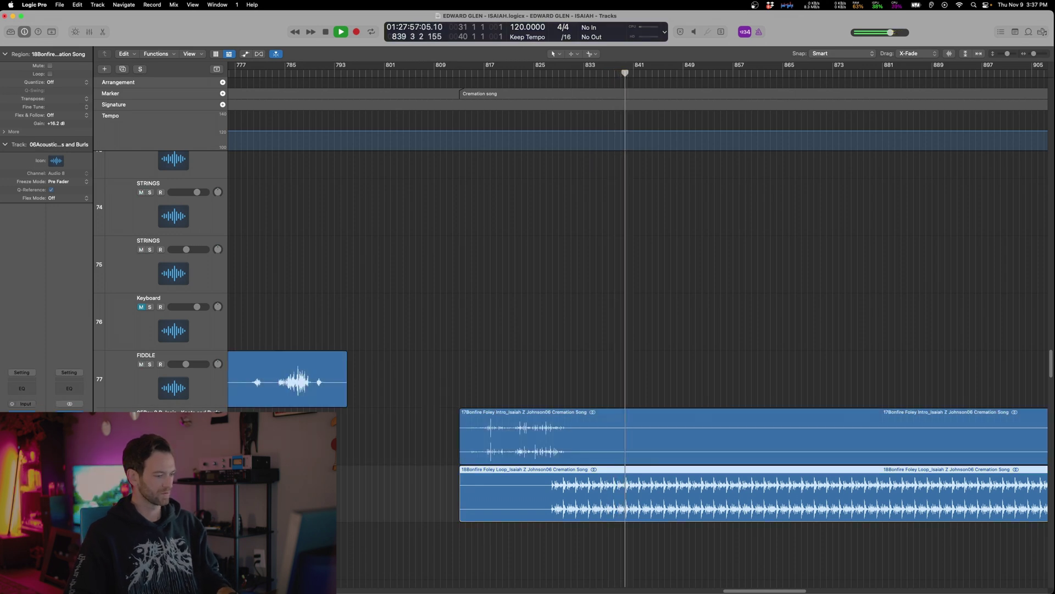
# Select the muted Electric Lead region on the Mono lead track in Cremation song
pyautogui.scroll(-5, 697, 500)
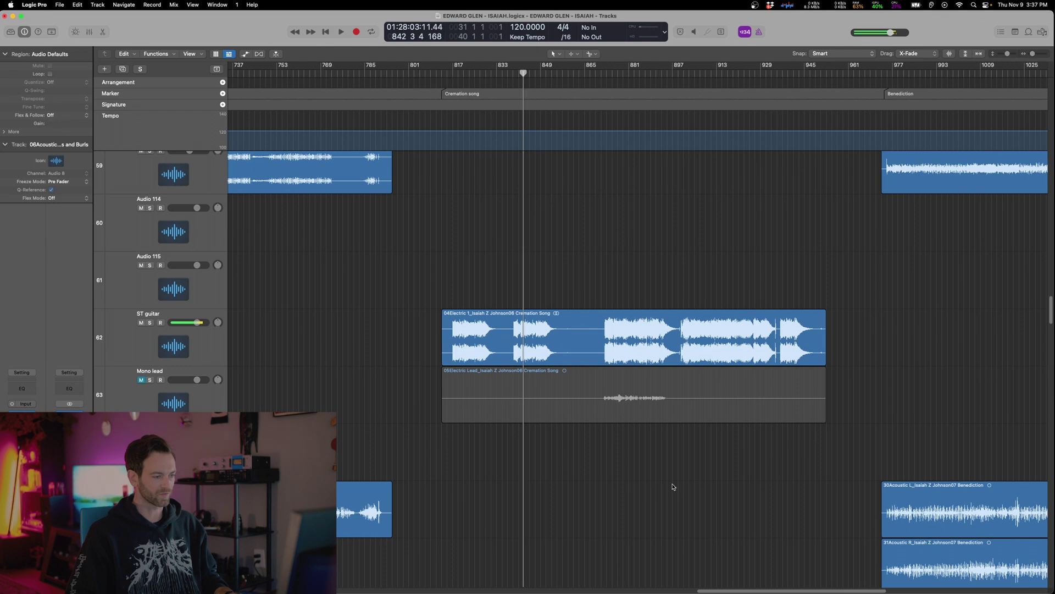
pyautogui.click(615, 408)
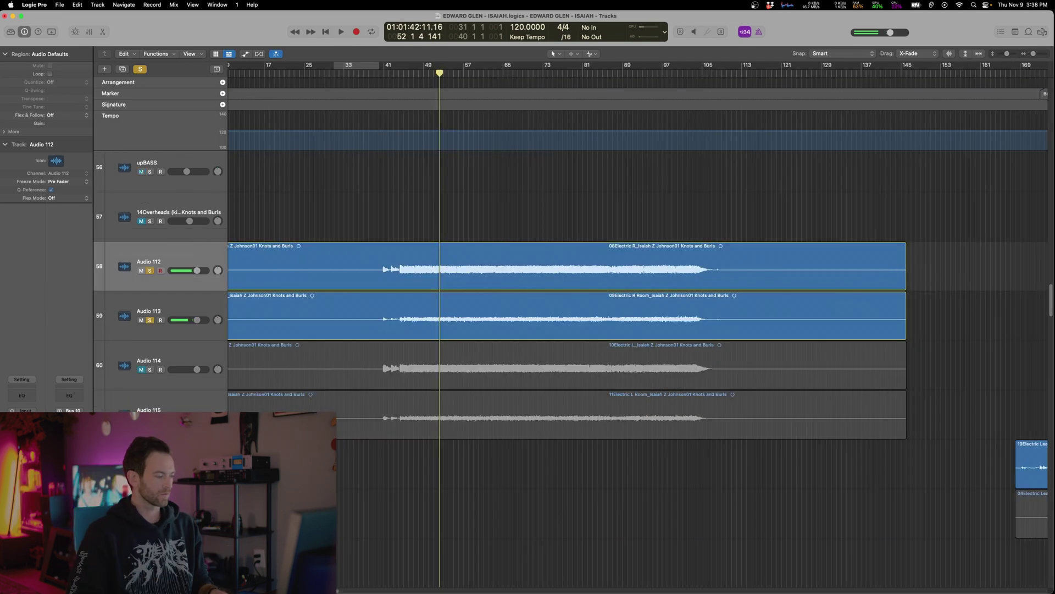
# Insert a recently used plug-in on the soloed Audio 112 electric guitar track in Knots and Burls, and select Audio 113
pyautogui.click(22, 426)
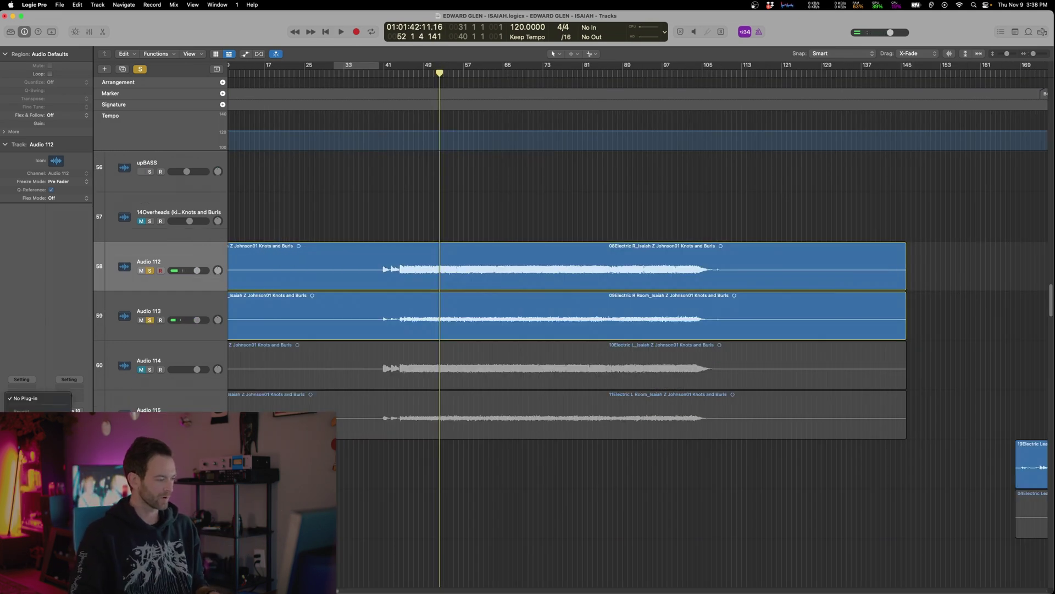
pyautogui.click(37, 423)
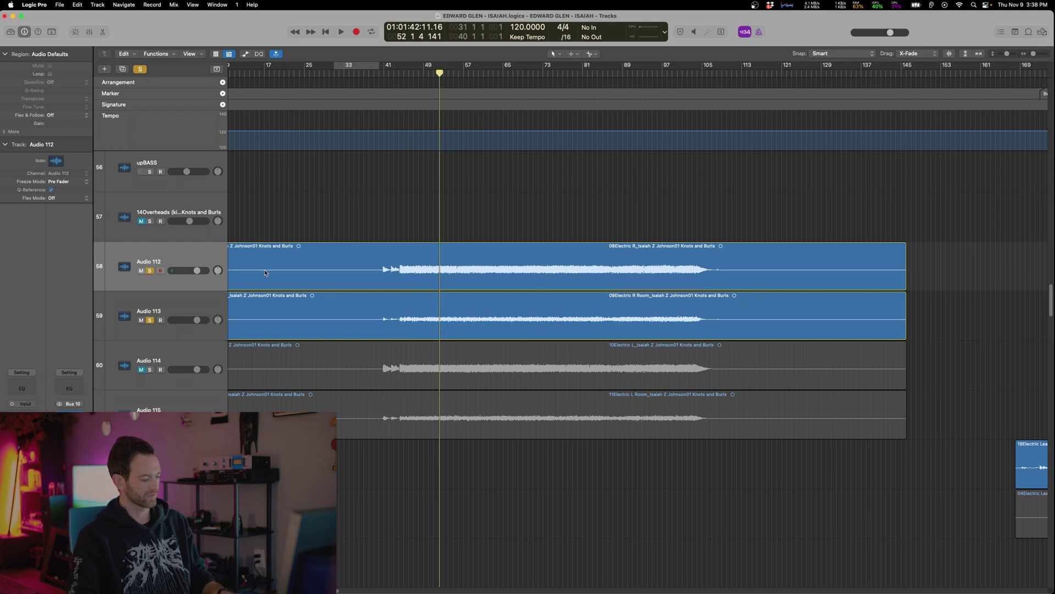
pyautogui.press('Down')
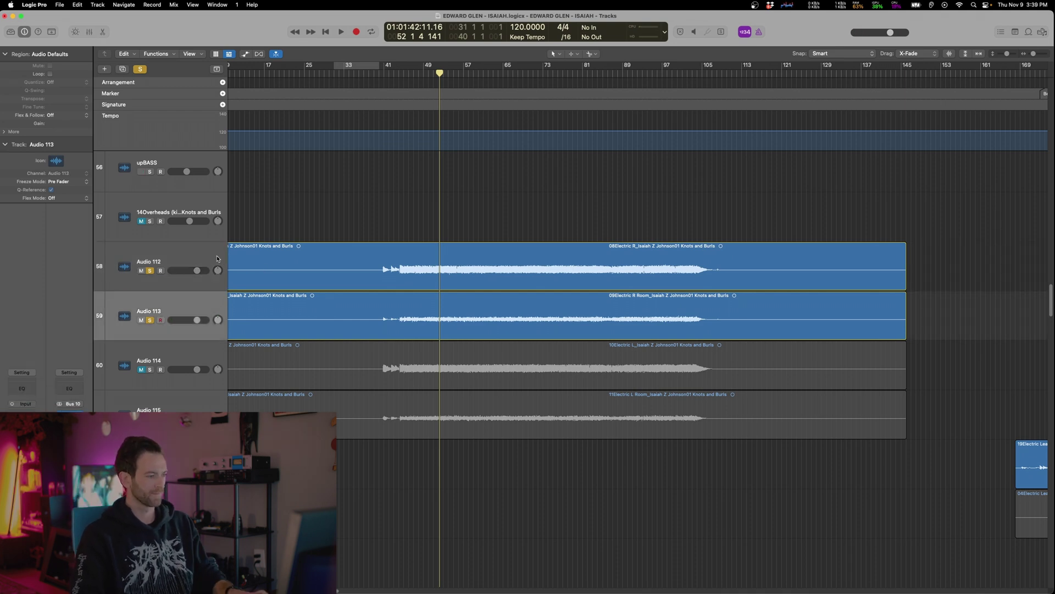
# Load Auto-Align on Audio 112 and Audio 113 and arrange the two plug-in windows side by side below the tracks
pyautogui.click(174, 253)
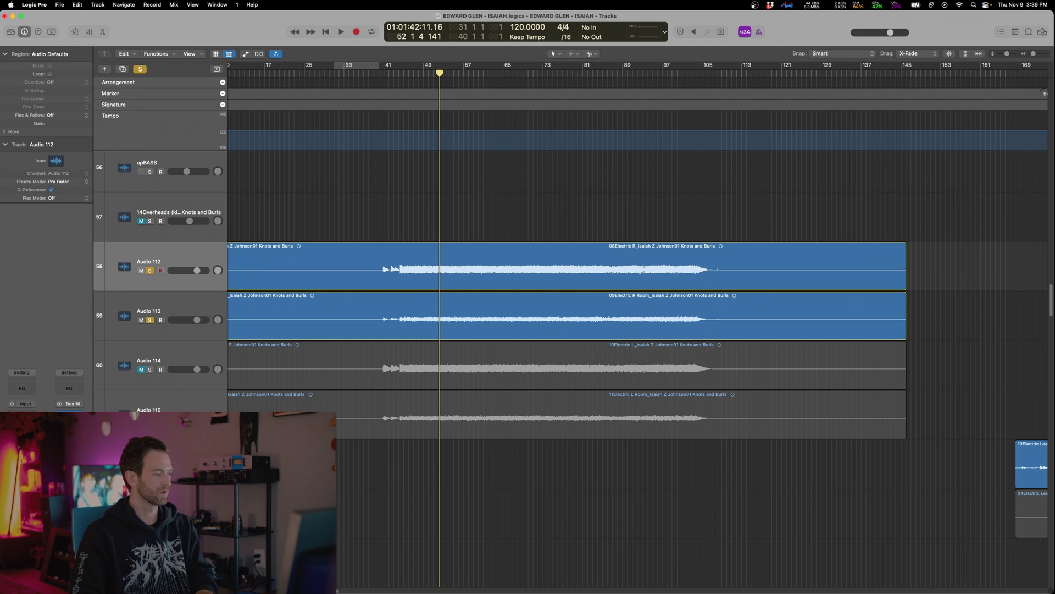
pyautogui.click(22, 419)
pyautogui.press('Down')
pyautogui.click(22, 418)
pyautogui.moveTo(539, 181); pyautogui.dragTo(834, 235)
pyautogui.moveTo(547, 200); pyautogui.dragTo(540, 366)
pyautogui.moveTo(849, 230); pyautogui.dragTo(803, 334)
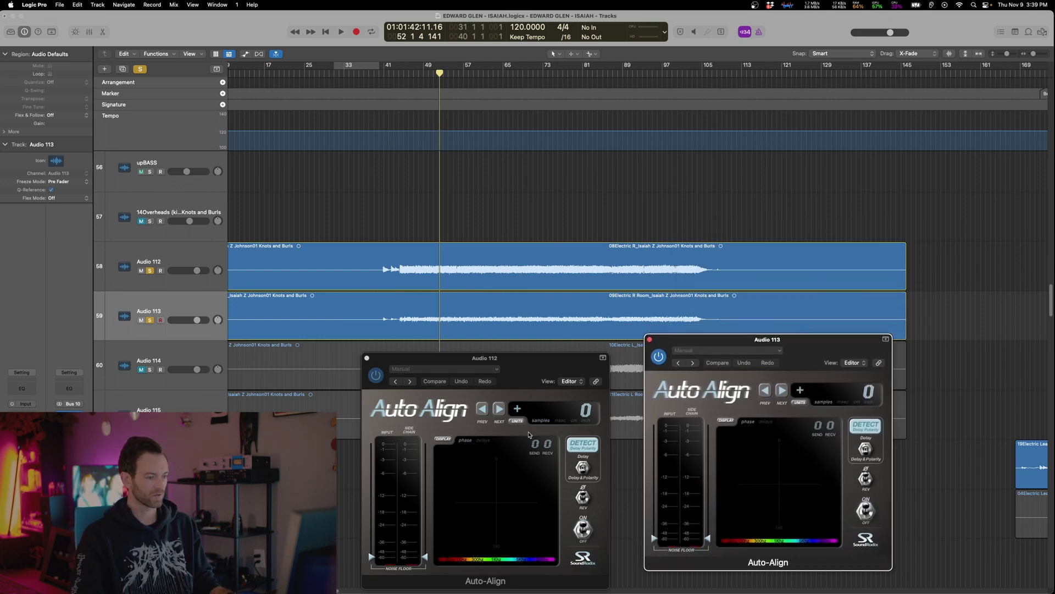
# Set Auto-Align to send on channel 1 for Audio 112 and receive on channel 1 for Audio 113
pyautogui.moveTo(536, 446); pyautogui.dragTo(566, 441)
pyautogui.click(832, 429)
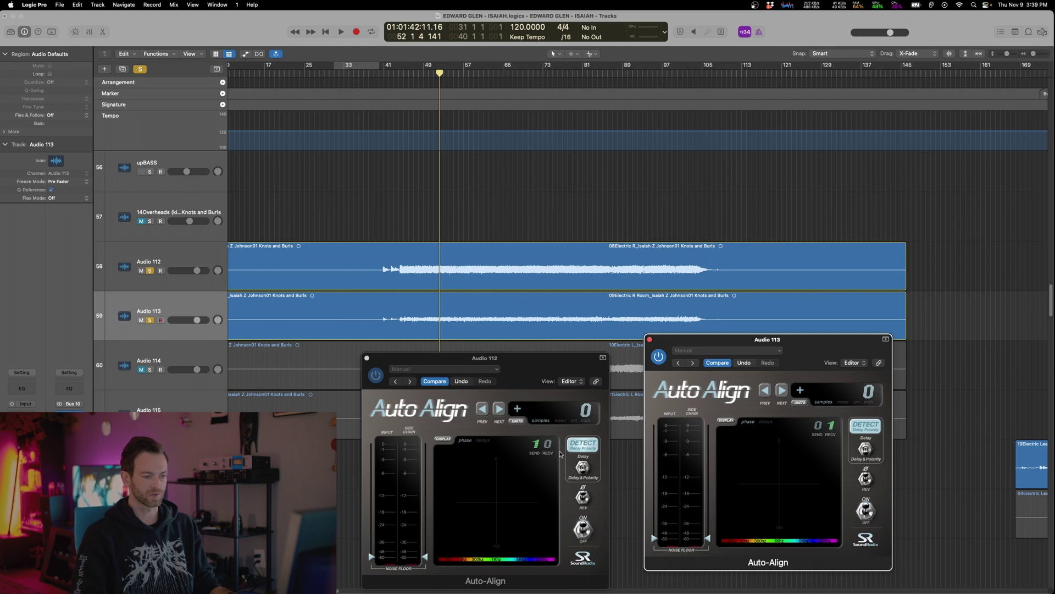
pyautogui.click(587, 448)
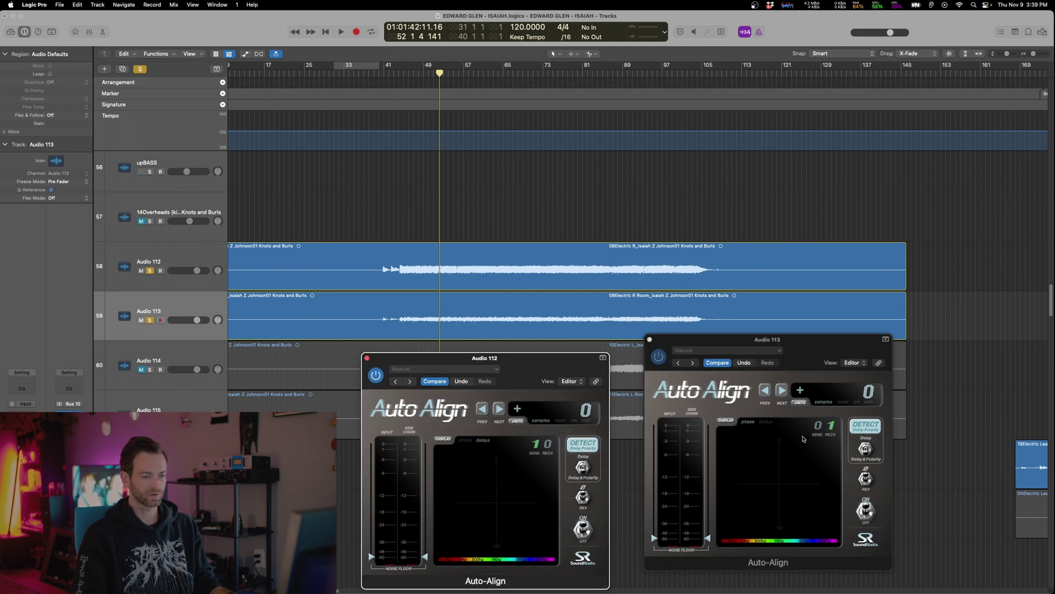
pyautogui.click(861, 428)
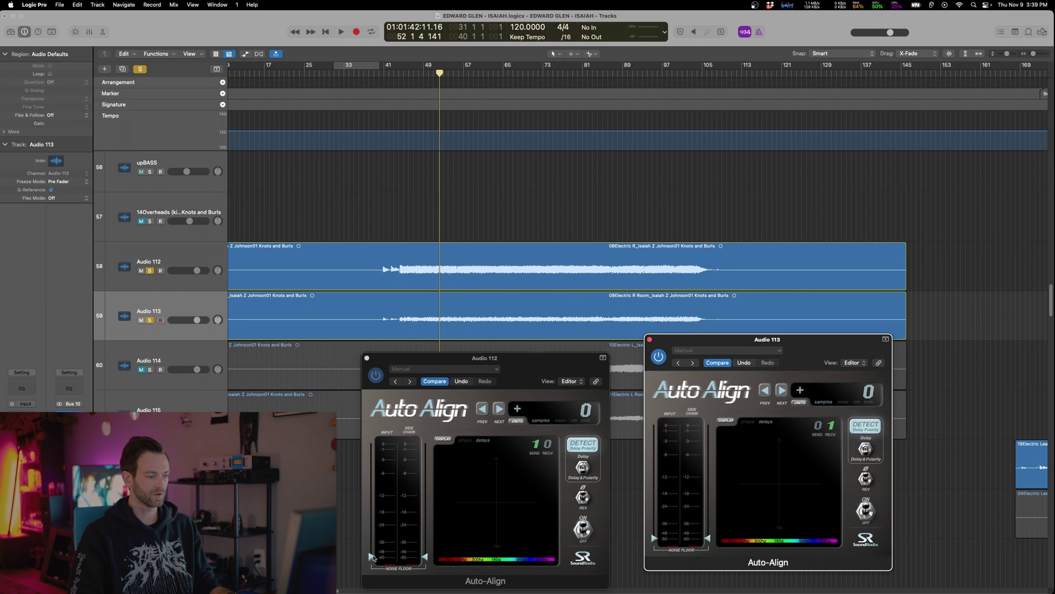
# Raise both Auto-Align noise floor thresholds during playback, detect Audio 113's delay and compare with the alignment switched on and off
pyautogui.press('space')
pyautogui.moveTo(372, 557); pyautogui.dragTo(371, 527)
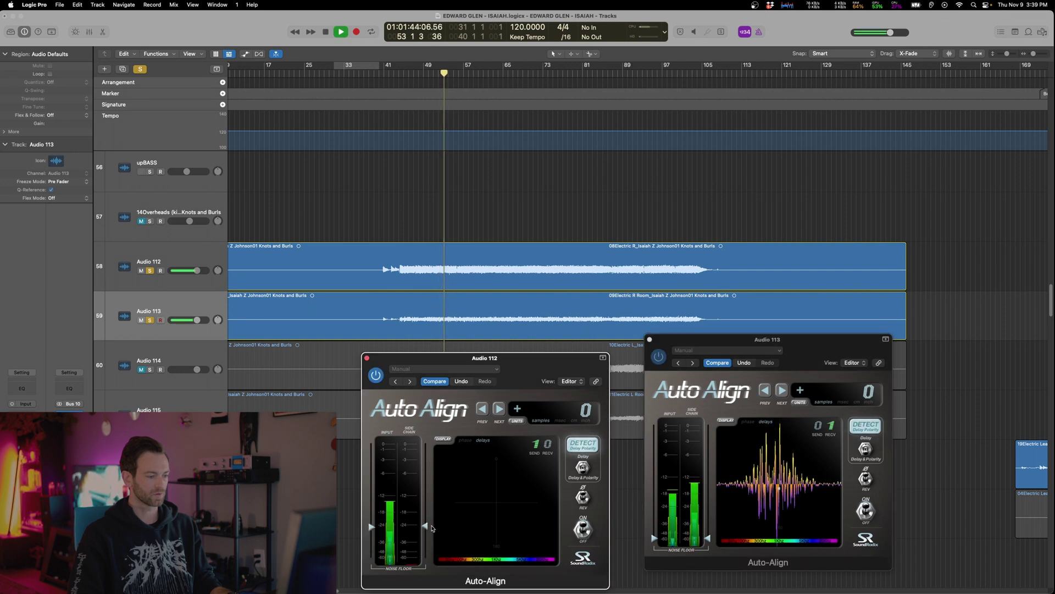
pyautogui.moveTo(649, 539); pyautogui.dragTo(652, 513)
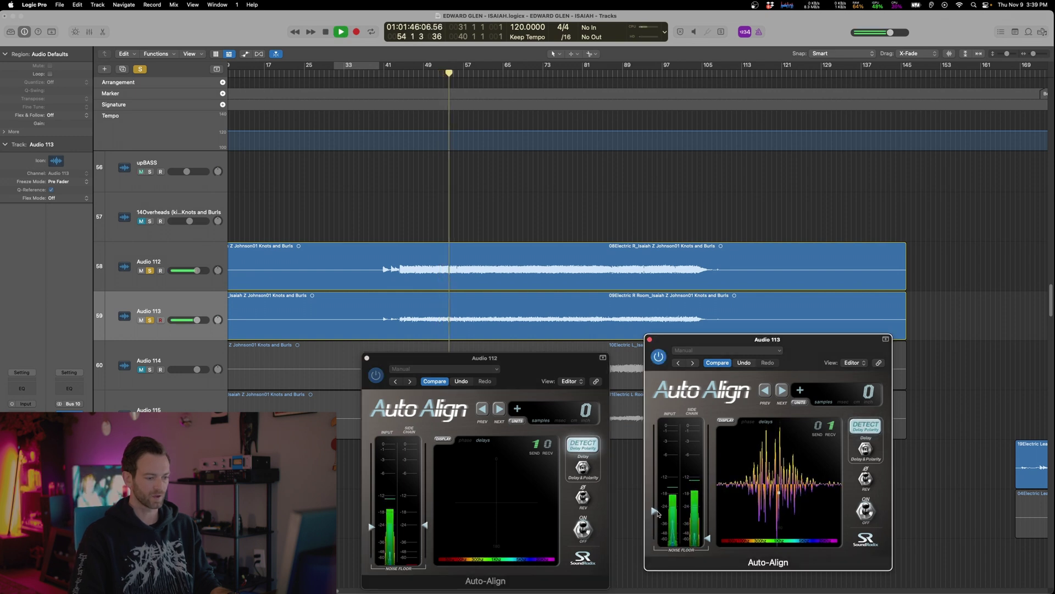
pyautogui.moveTo(709, 537); pyautogui.dragTo(709, 505)
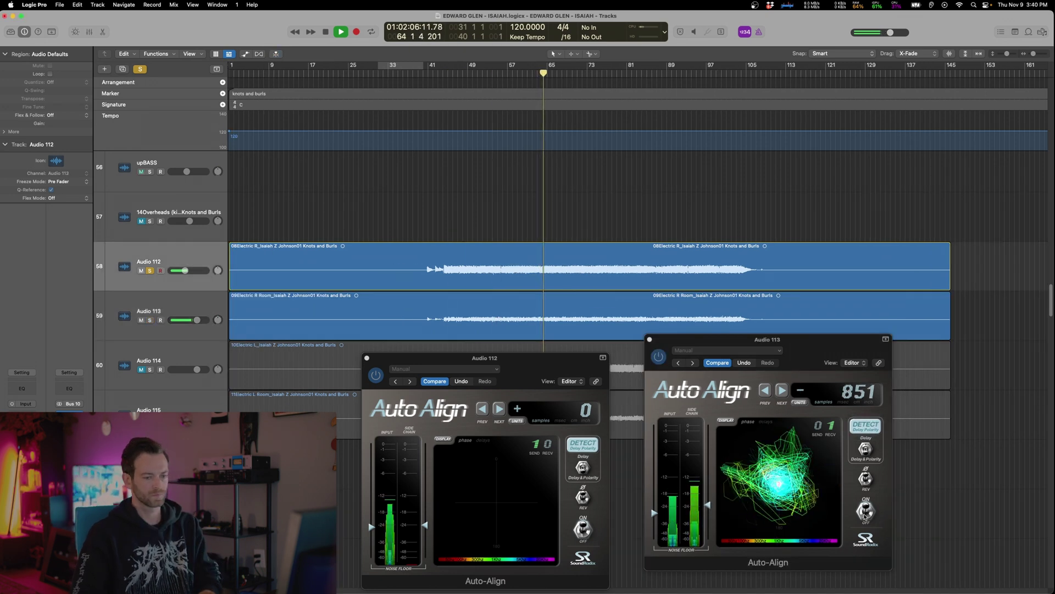
pyautogui.click(867, 513)
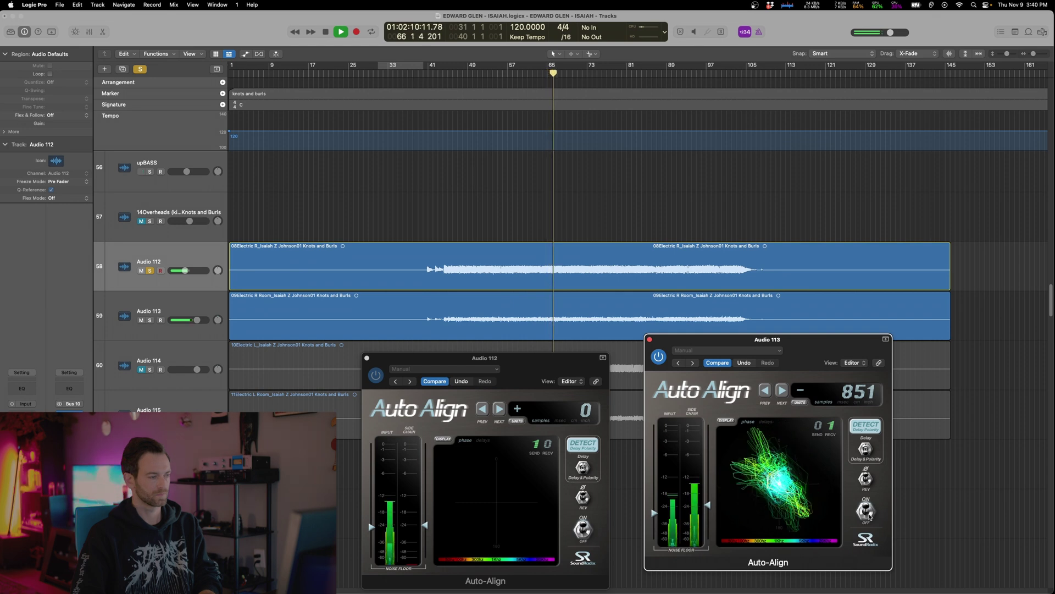
# Select Audio 112 together with Audio 114 and raise their volume faders, with Audio 112 at about -5.2 dB
pyautogui.press('Down')
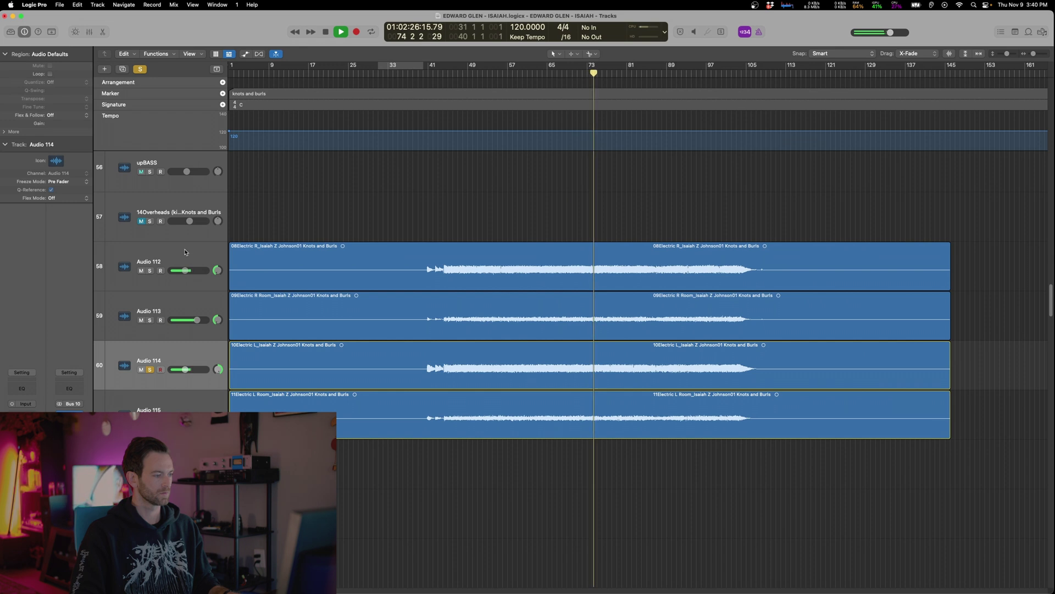
pyautogui.keyDown('super'); pyautogui.click(186, 259); pyautogui.keyUp('super')
pyautogui.moveTo(186, 270); pyautogui.dragTo(190, 271)
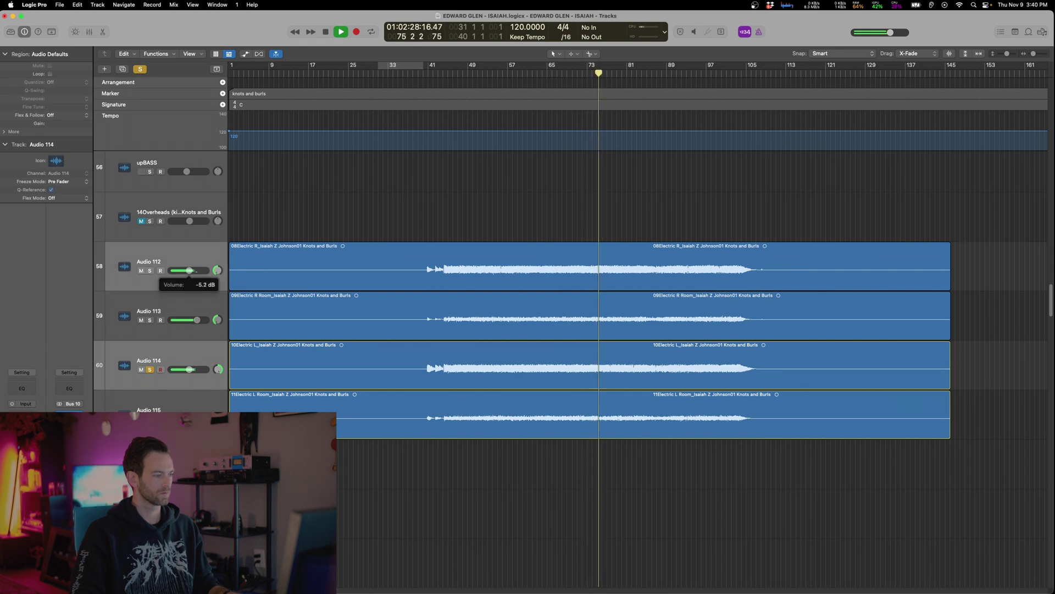
# Open the Channel EQ on the GTR bus and cut 2.0 dB at 396 Hz with a Q of 0.98
pyautogui.doubleClick(69, 388)
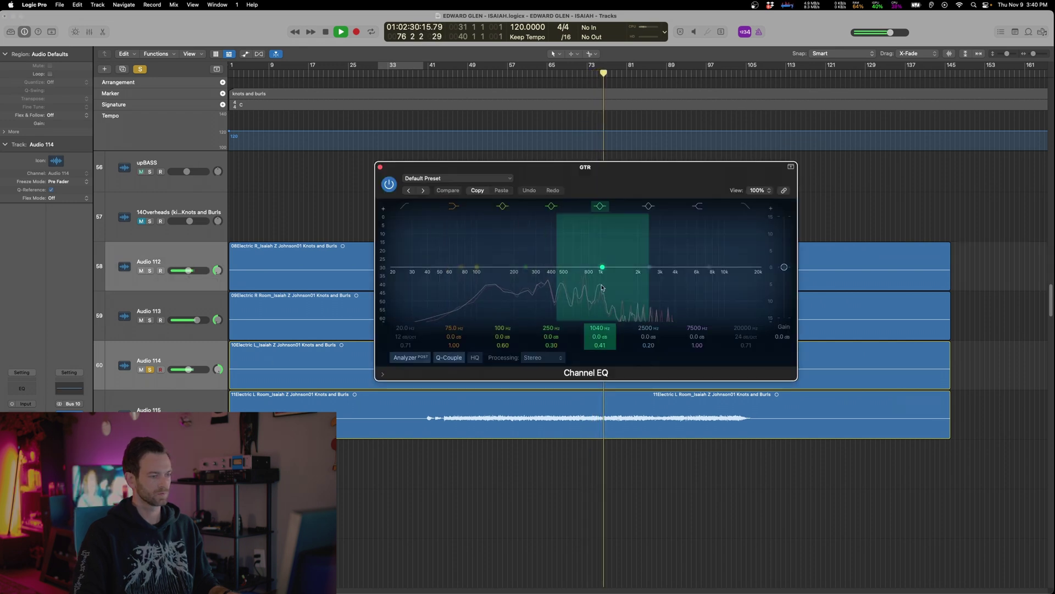
pyautogui.moveTo(523, 269)
pyautogui.mouseDown()
pyautogui.moveTo(550, 244)
pyautogui.moveTo(547, 226)
pyautogui.moveTo(500, 227)
pyautogui.moveTo(524, 263)
pyautogui.moveTo(483, 245)
pyautogui.moveTo(503, 270)
pyautogui.mouseUp()
pyautogui.moveTo(627, 169); pyautogui.dragTo(593, 255)
pyautogui.click(539, 193)
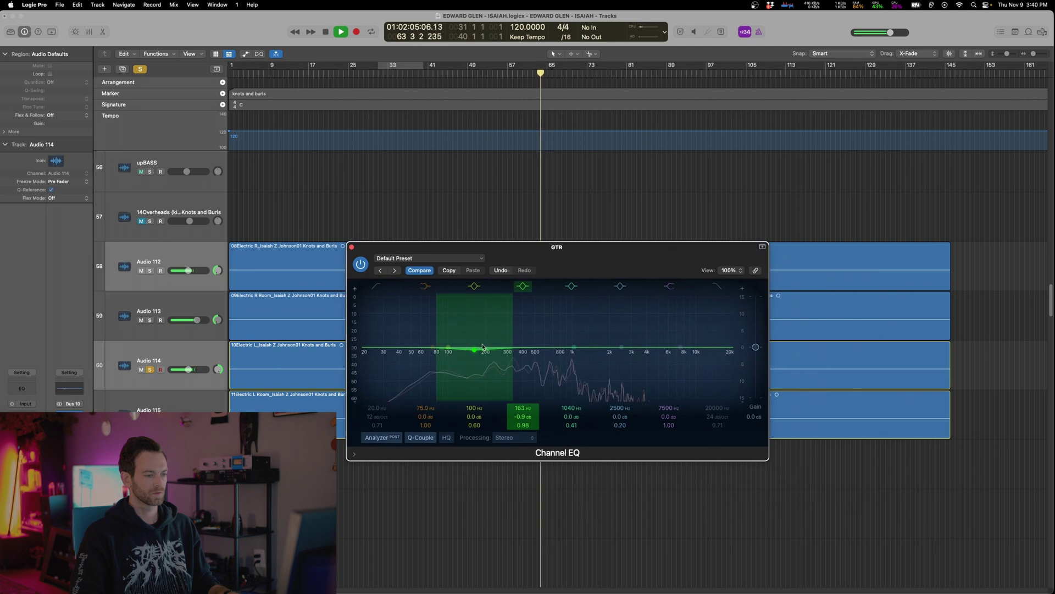
pyautogui.moveTo(475, 349); pyautogui.dragTo(518, 329)
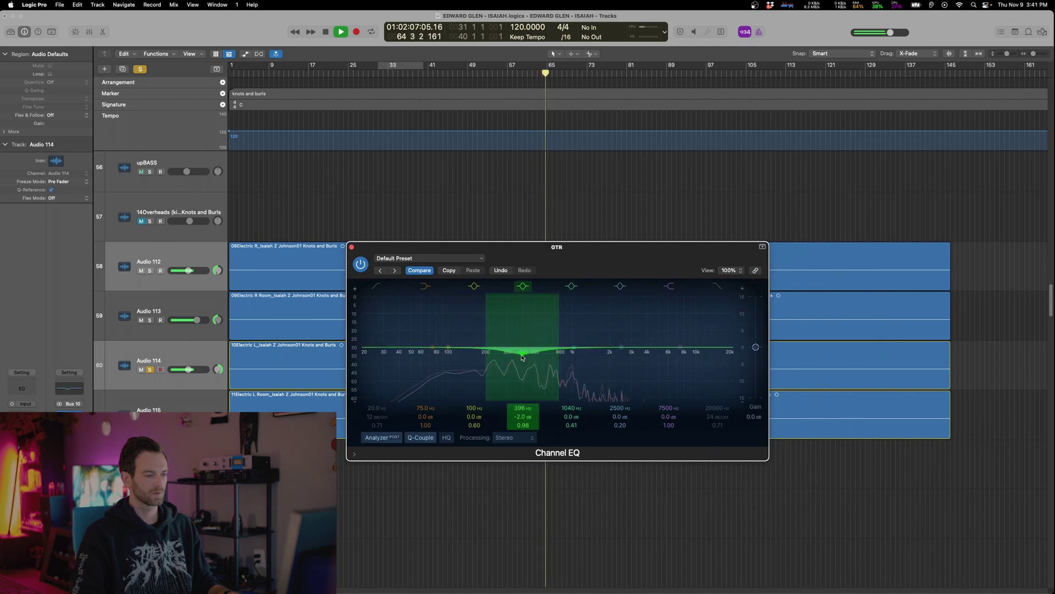
# Boost the GTR EQ's low band by 3.4 dB at 106 Hz and enable a 41 Hz low cut
pyautogui.click(449, 347)
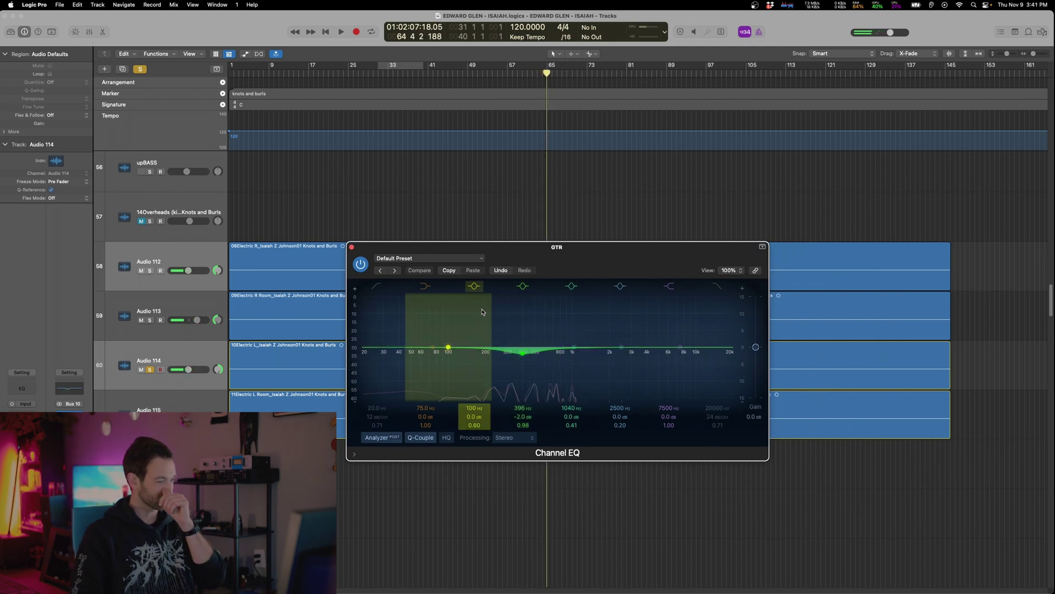
pyautogui.press('space')
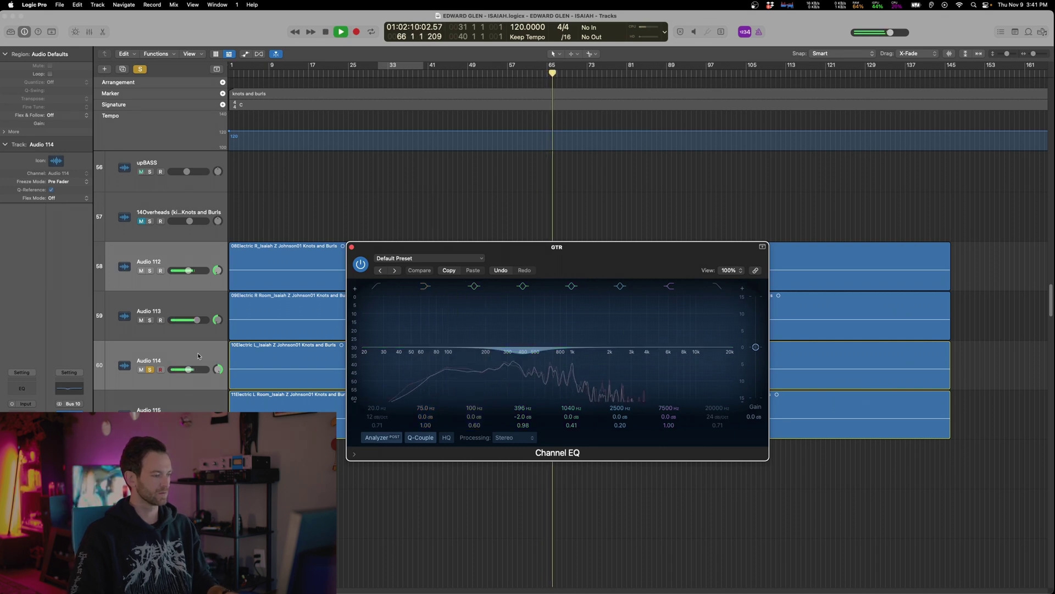
pyautogui.moveTo(449, 347)
pyautogui.mouseDown()
pyautogui.moveTo(443, 304)
pyautogui.moveTo(454, 337)
pyautogui.mouseUp()
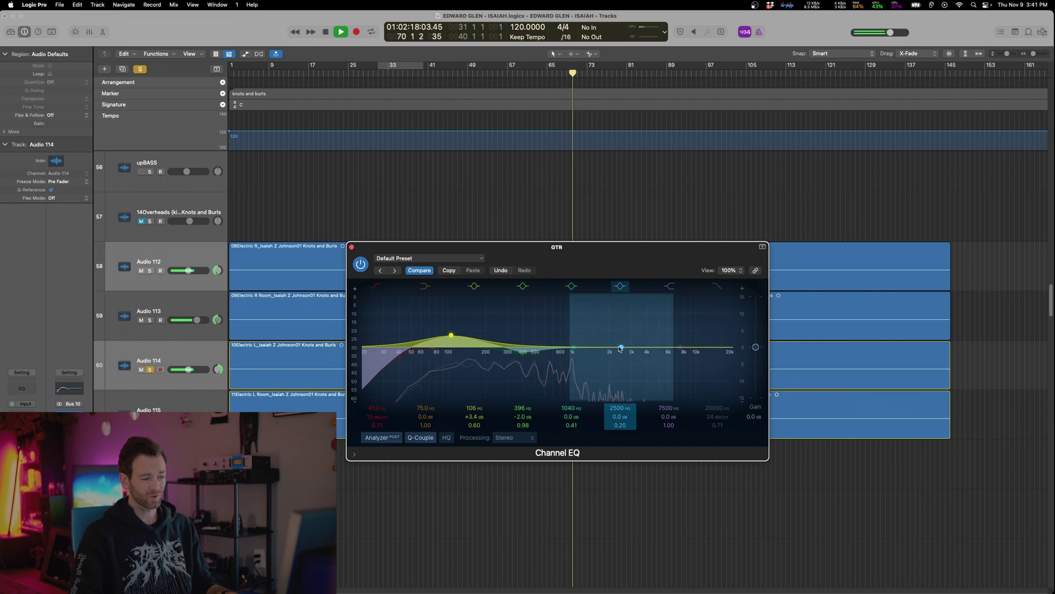
# Boost the GTR EQ by 3.0 dB at 2380 Hz with Q 0.46 and add a 24 dB/oct high cut at 11200 Hz
pyautogui.moveTo(623, 344); pyautogui.dragTo(626, 343)
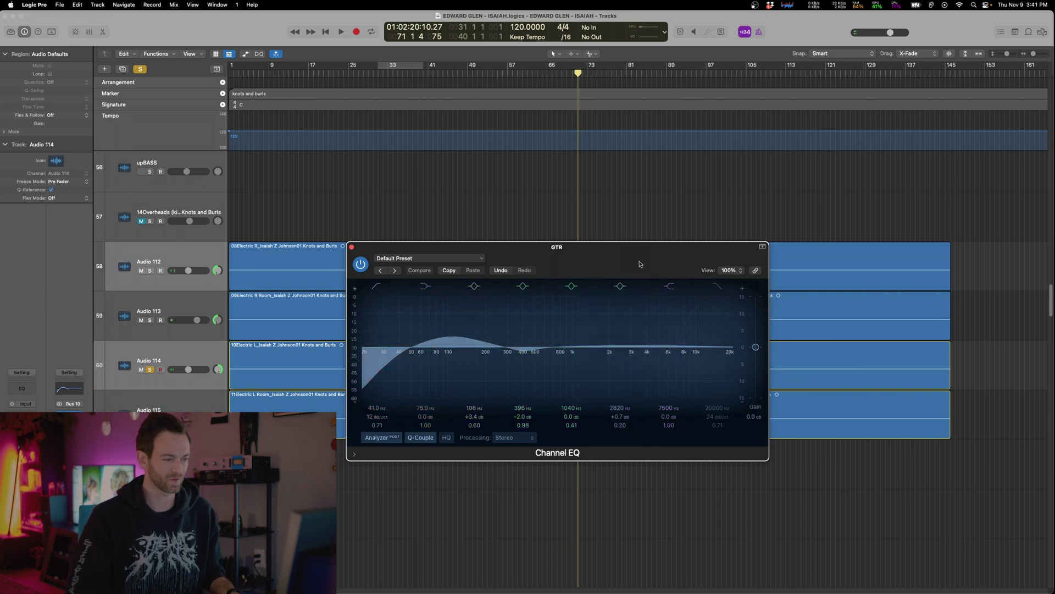
pyautogui.moveTo(651, 256); pyautogui.dragTo(638, 343)
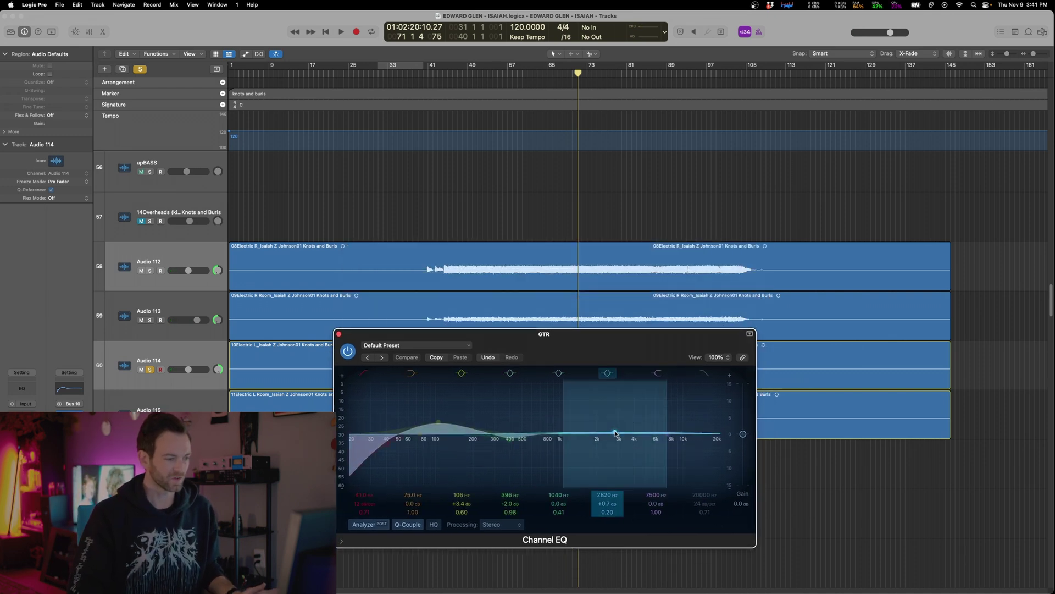
pyautogui.press('space')
pyautogui.moveTo(615, 433); pyautogui.dragTo(644, 422)
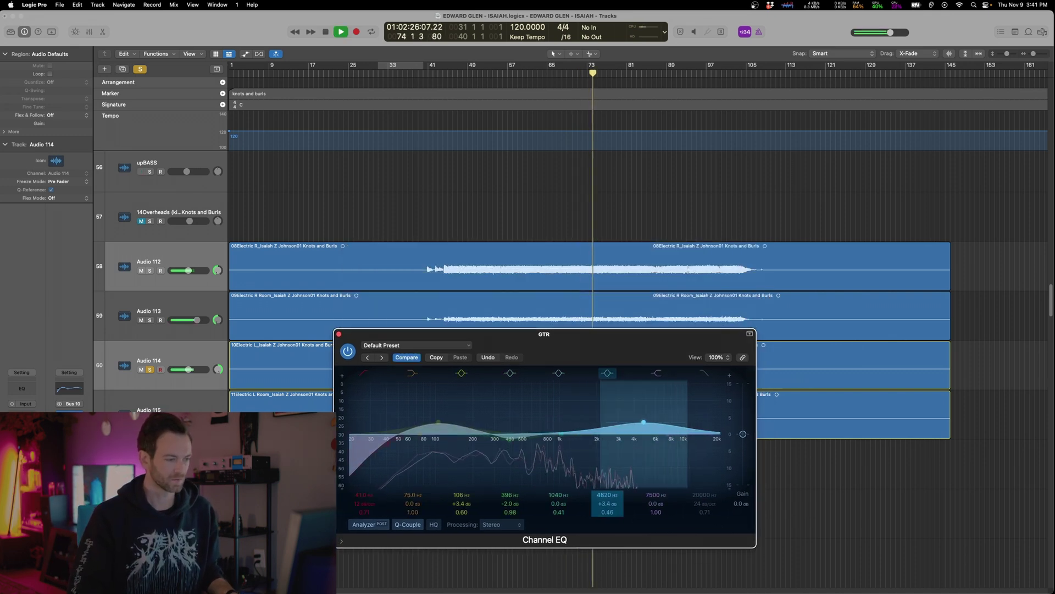
pyautogui.moveTo(603, 501); pyautogui.dragTo(603, 503)
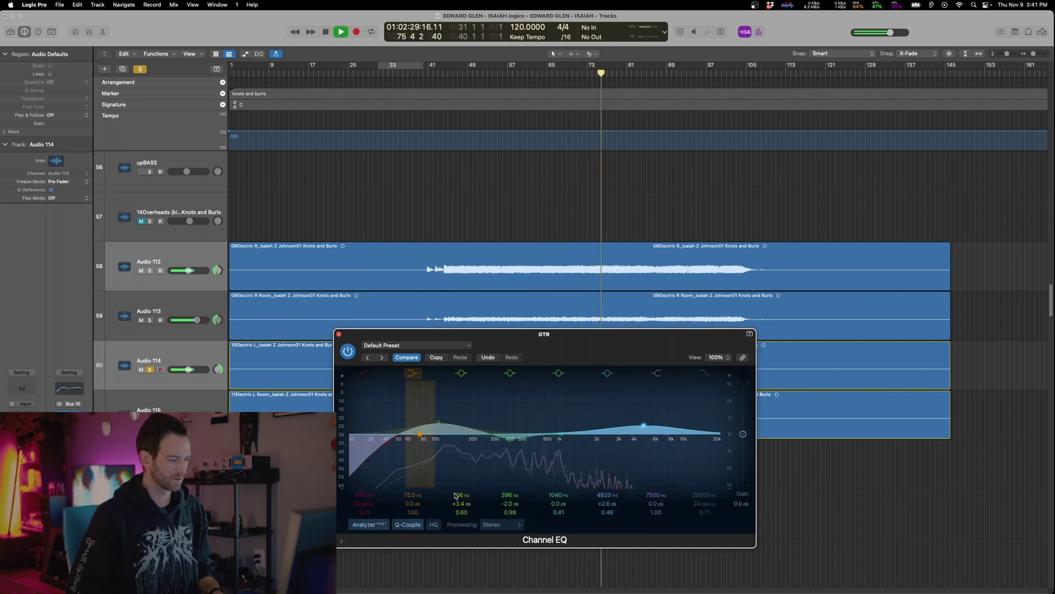
pyautogui.moveTo(643, 415); pyautogui.dragTo(607, 425)
pyautogui.click(704, 374)
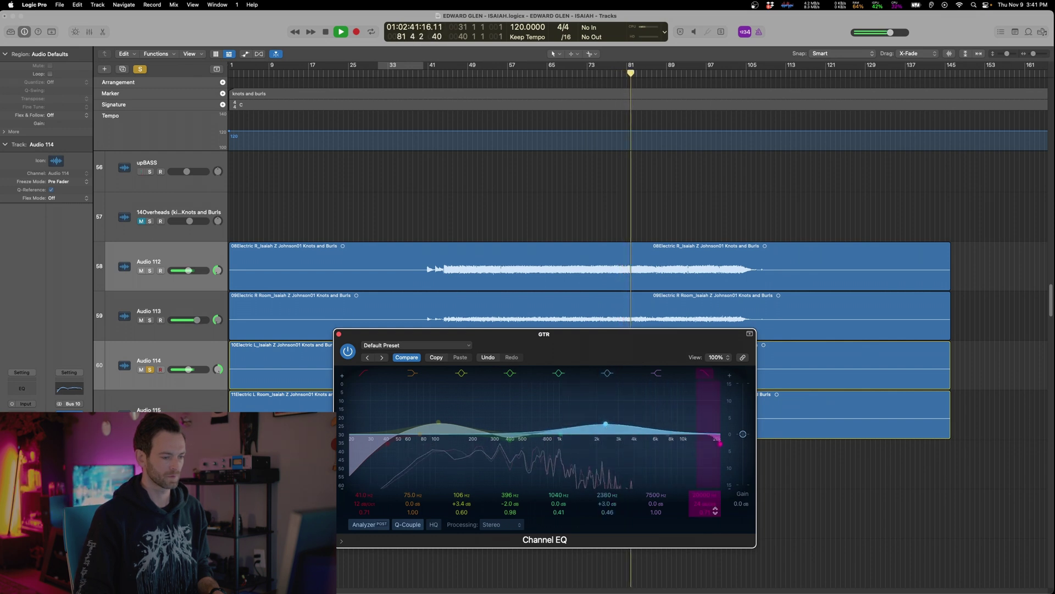
pyautogui.moveTo(705, 495)
pyautogui.mouseDown()
pyautogui.moveTo(705, 522)
pyautogui.moveTo(705, 494)
pyautogui.mouseUp()
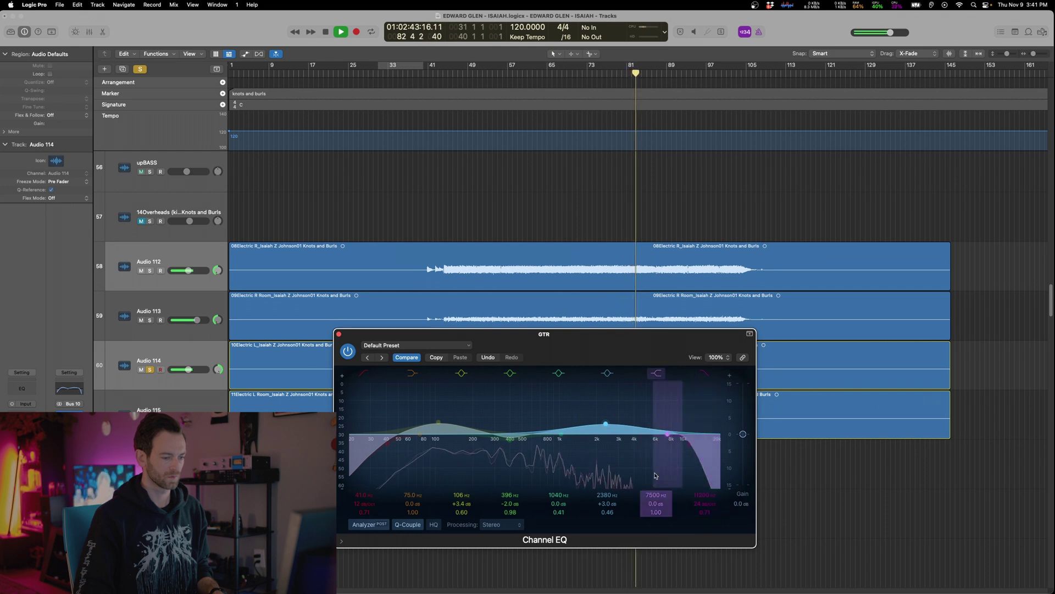
# Sweep a narrow band with Q 7.30 and cut 6.3 dB at 2760 Hz, and lower the 106 Hz boost to 2.5 dB
pyautogui.moveTo(556, 511); pyautogui.dragTo(559, 479)
pyautogui.press('space')
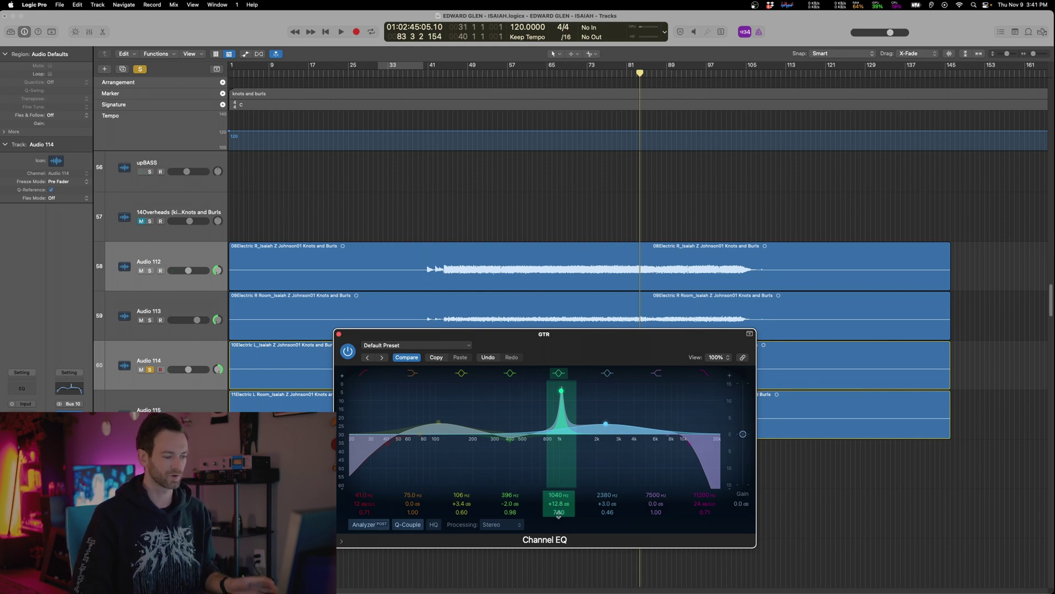
pyautogui.press('space')
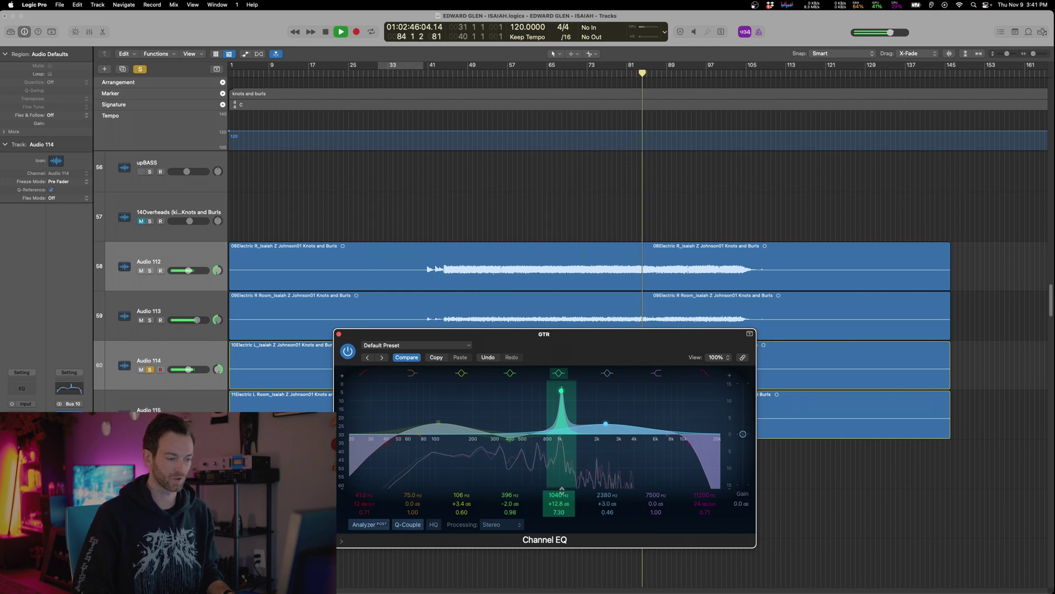
pyautogui.moveTo(562, 495)
pyautogui.mouseDown()
pyautogui.moveTo(561, 472)
pyautogui.moveTo(561, 482)
pyautogui.mouseUp()
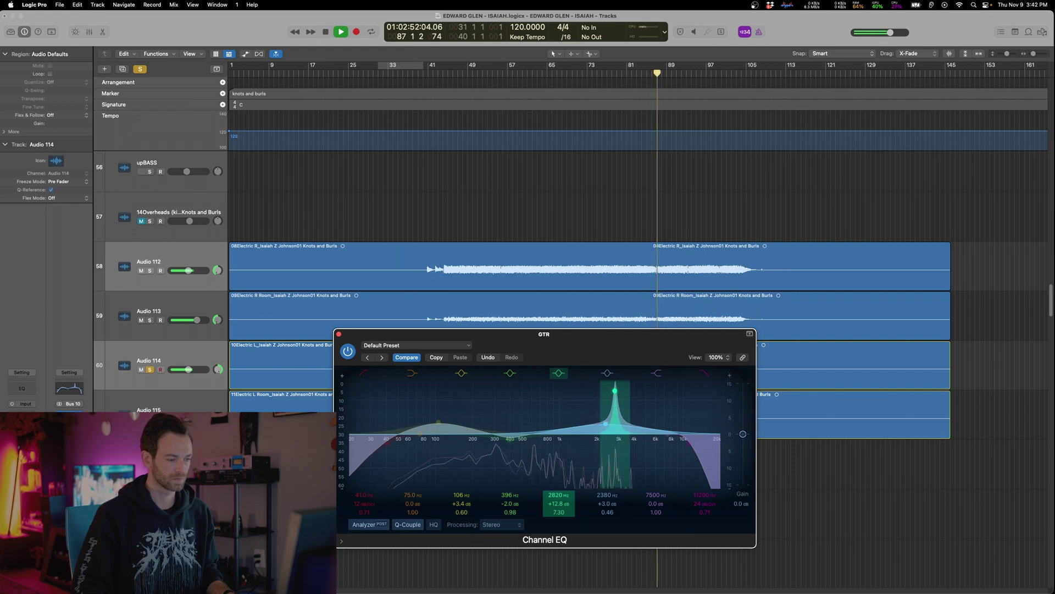
pyautogui.moveTo(615, 390); pyautogui.dragTo(614, 455)
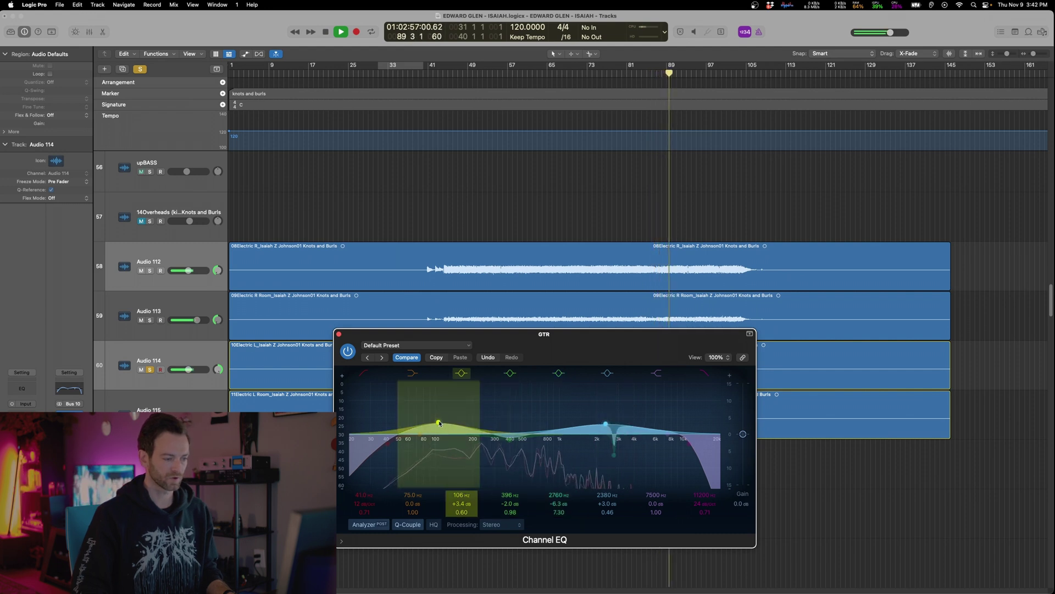
pyautogui.moveTo(440, 423); pyautogui.dragTo(439, 427)
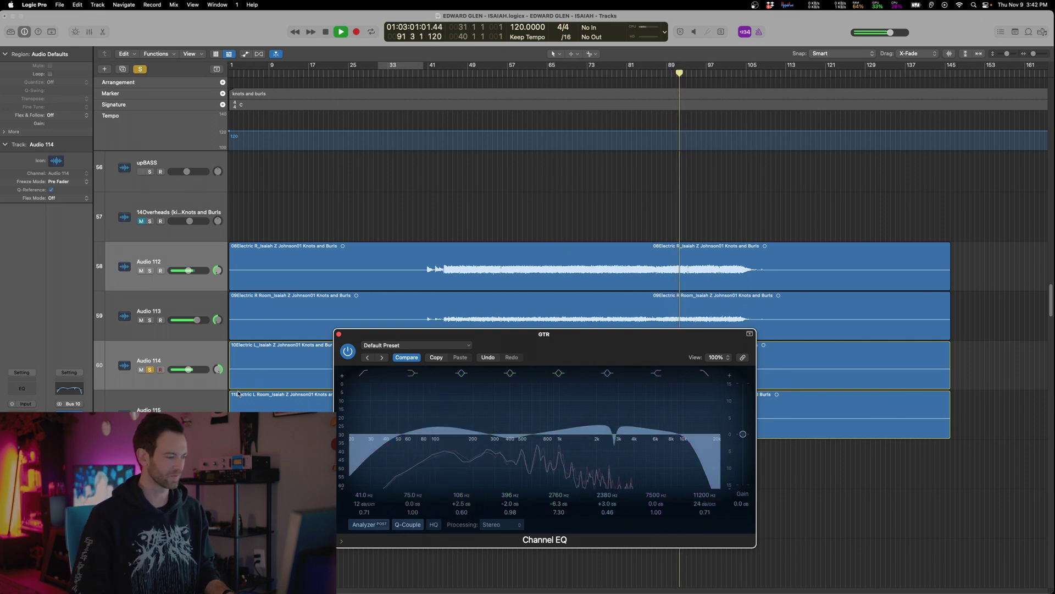
# Unsolo Audio 114, close the GTR Channel EQ and play the full mix from around bar 47
pyautogui.click(150, 369)
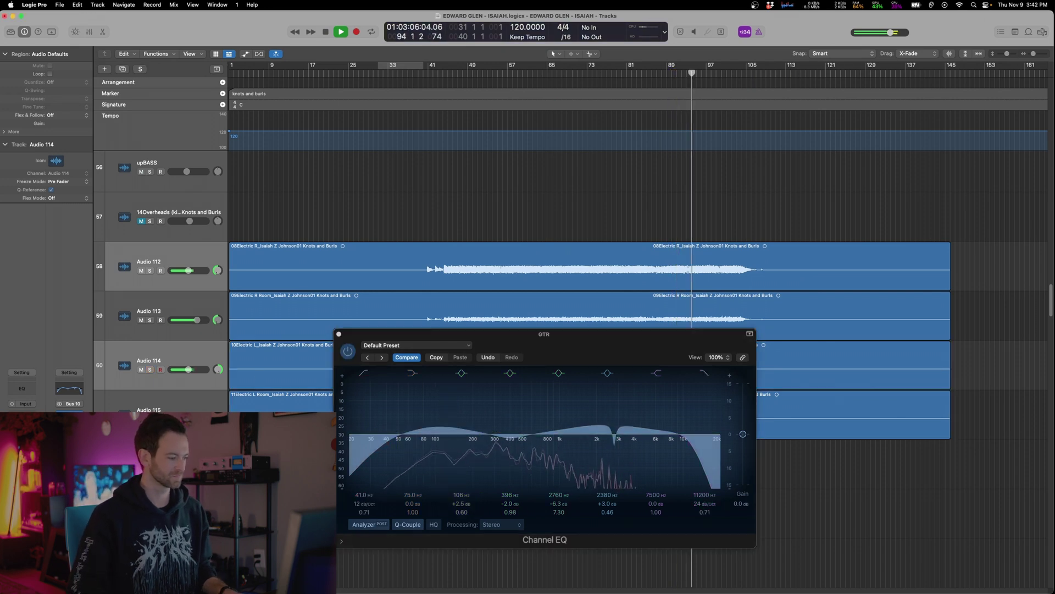
pyautogui.click(339, 333)
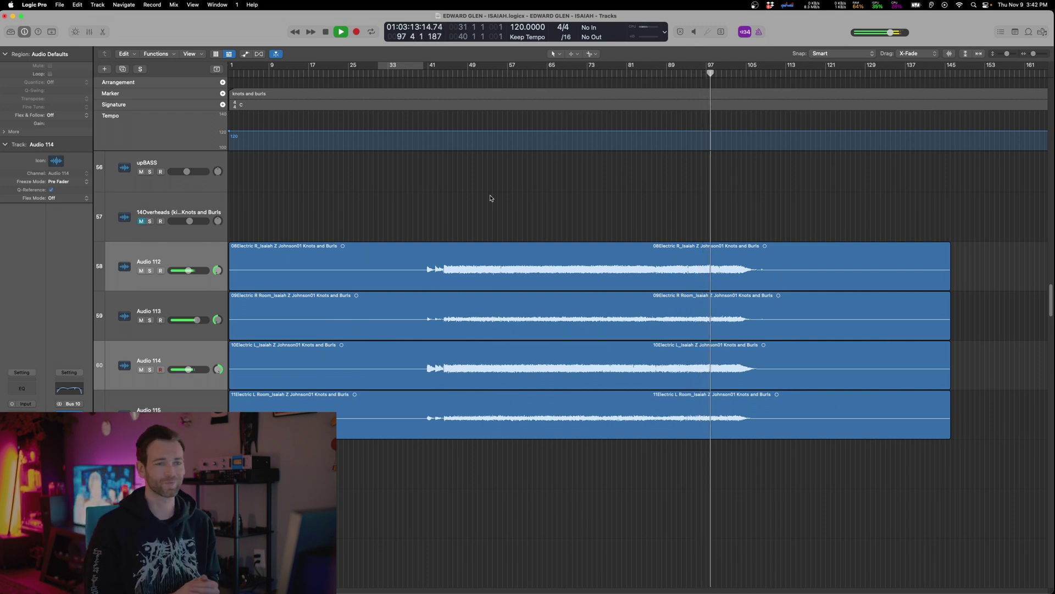
pyautogui.click(458, 196)
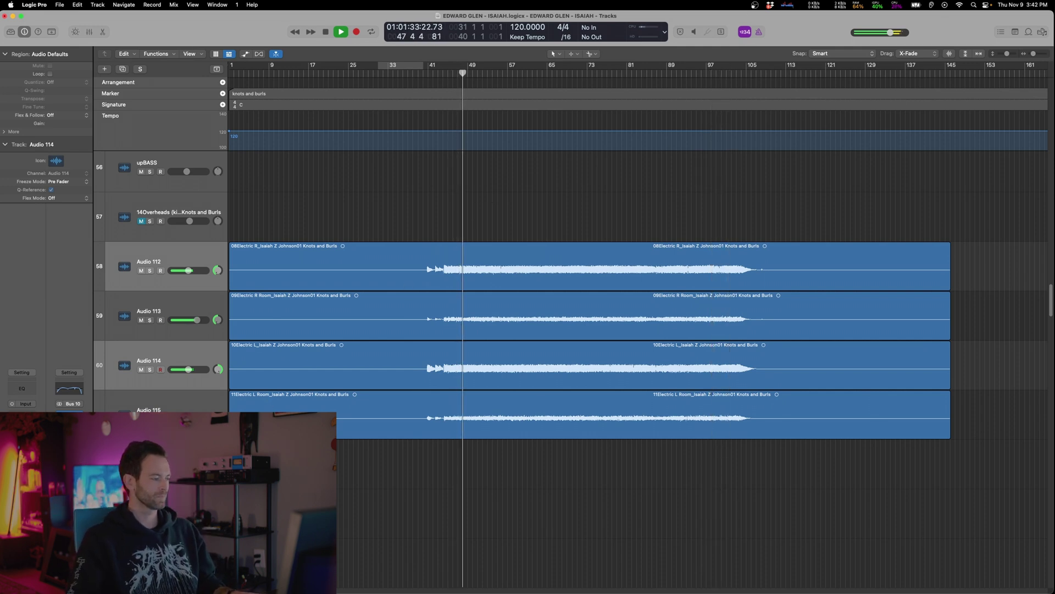
# Add MJUC to the GTR bus with the Dense Rhythm Guitars preset and reduce its Compress amount to about 24
pyautogui.click(69, 428)
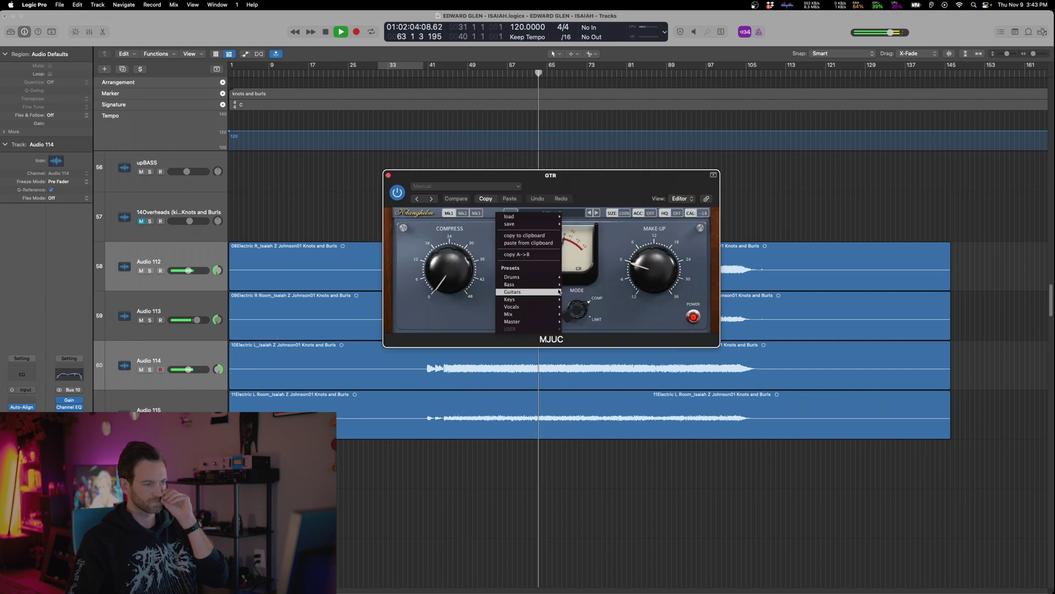
pyautogui.moveTo(552, 291)
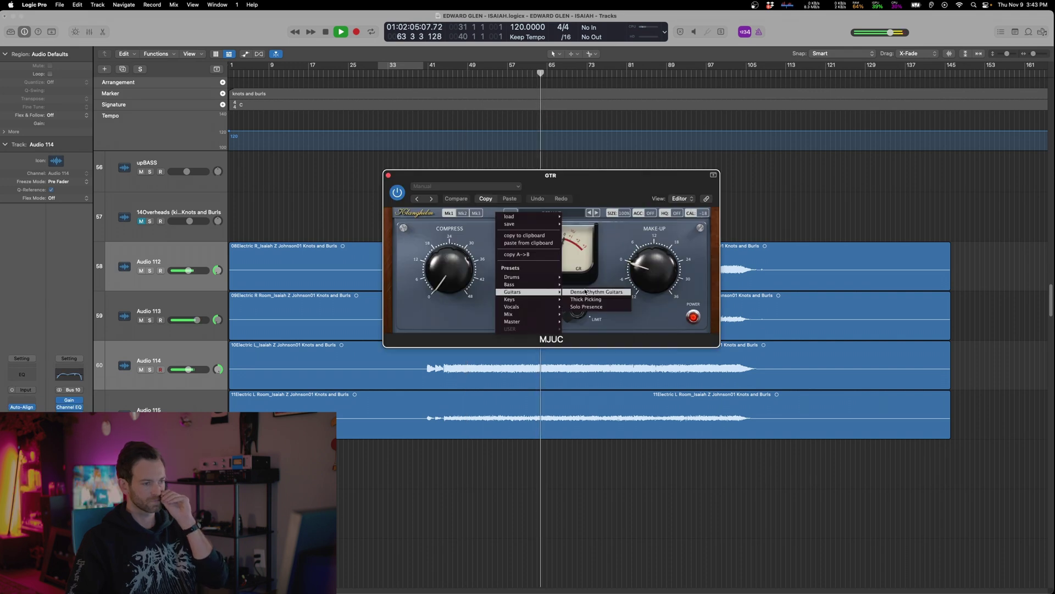
pyautogui.click(586, 292)
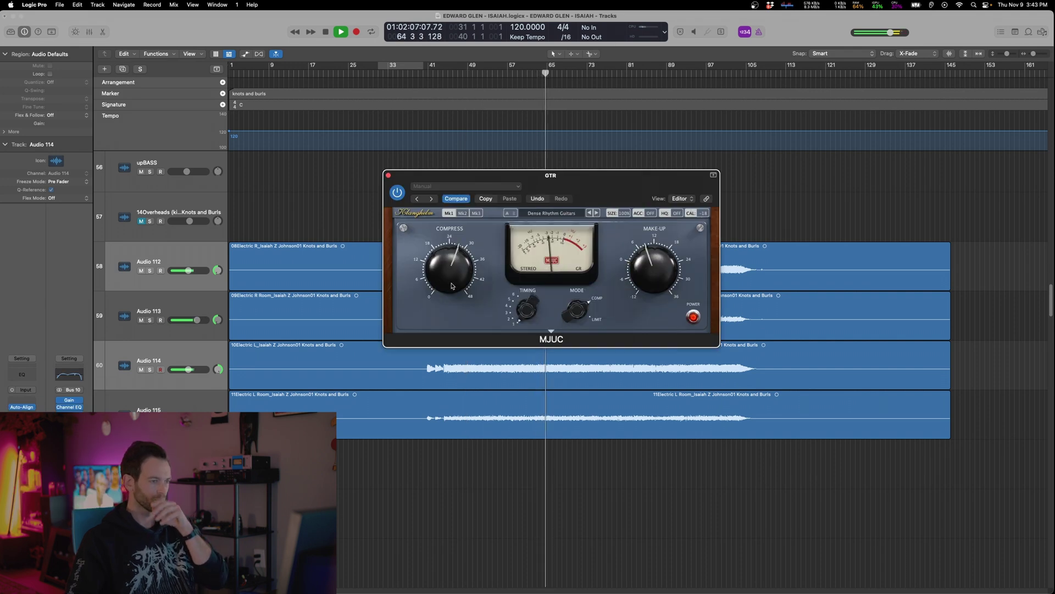
pyautogui.moveTo(451, 286); pyautogui.dragTo(450, 296)
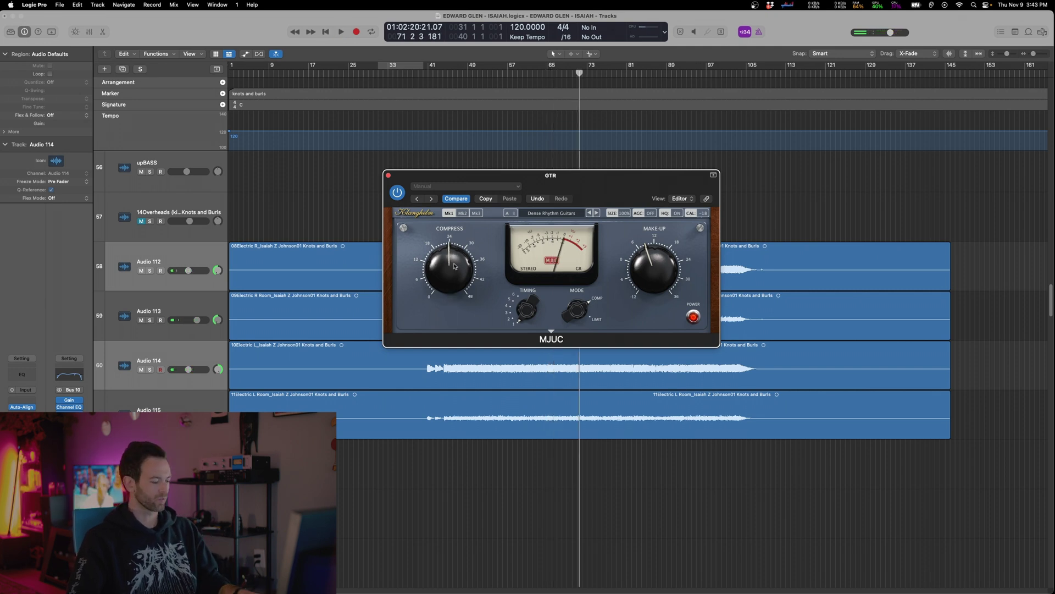
# Leave MJUC, solo the Beaver Brook Waltz Electric Lead Amp region and play it around bars 208 and 237
pyautogui.moveTo(620, 184); pyautogui.dragTo(925, 433)
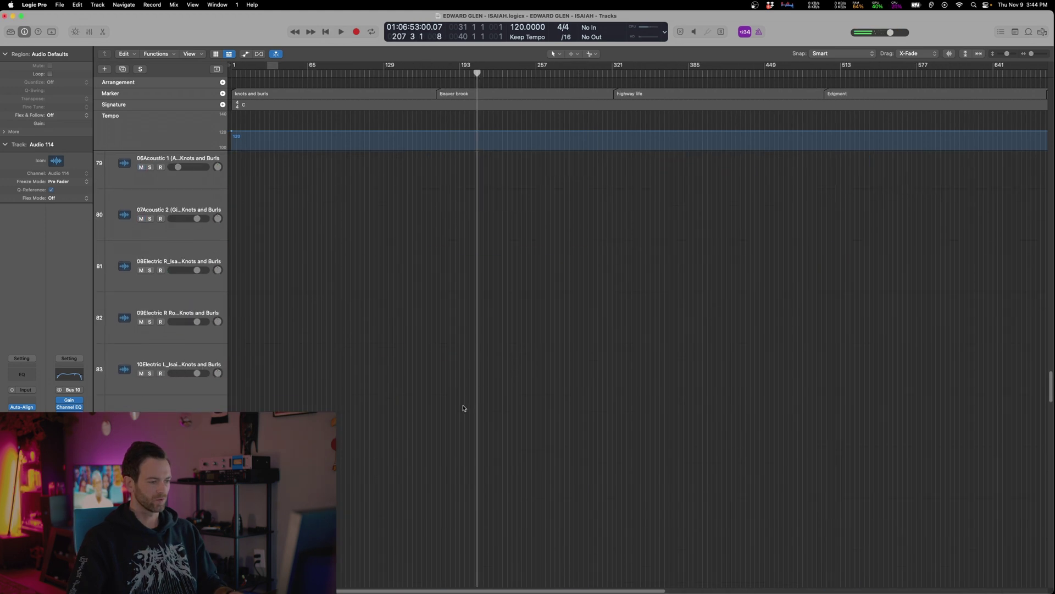
pyautogui.scroll(10, 488, 445)
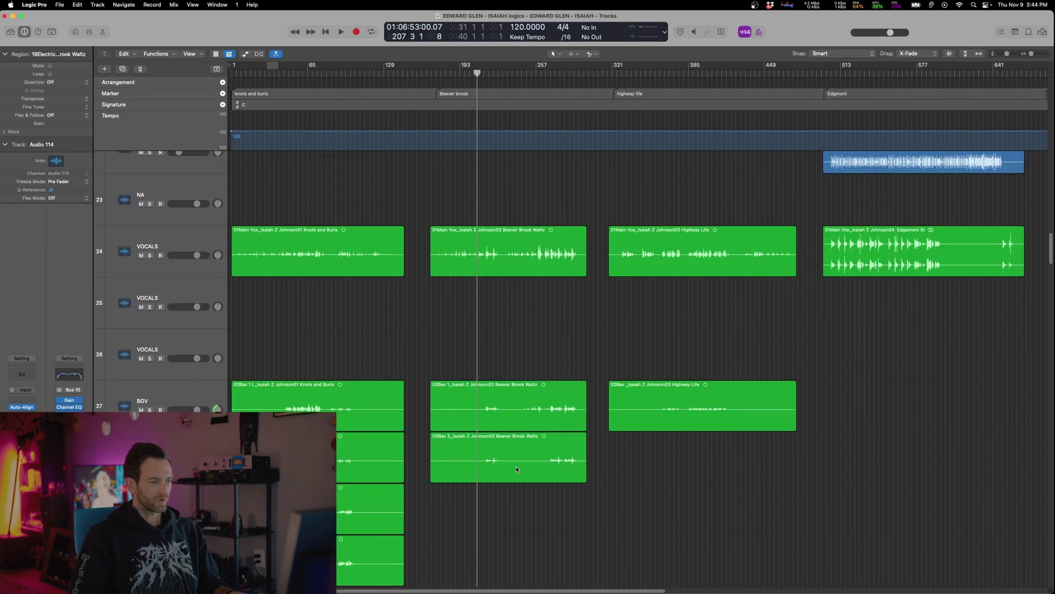
pyautogui.press('super+Right')
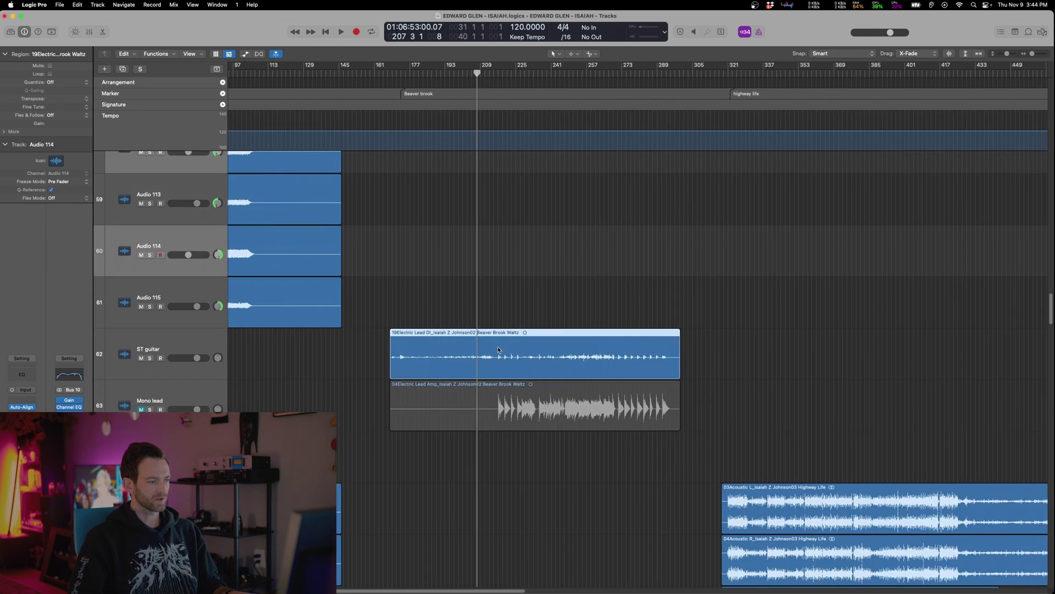
pyautogui.press('super+Right')
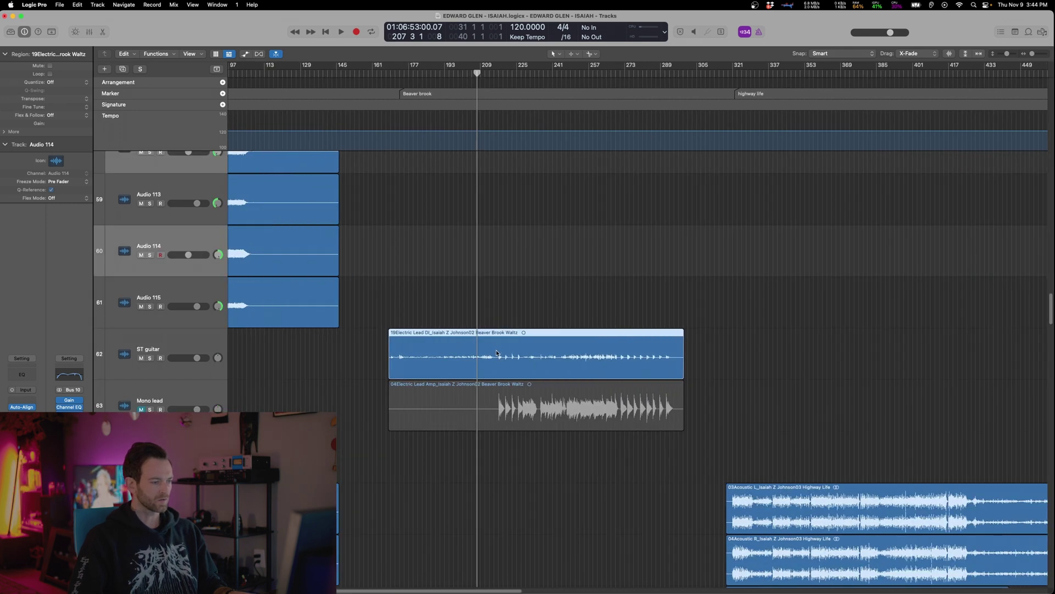
pyautogui.hscroll(1, 496, 354)
pyautogui.scroll(5, 496, 353)
pyautogui.hscroll(6, 496, 353)
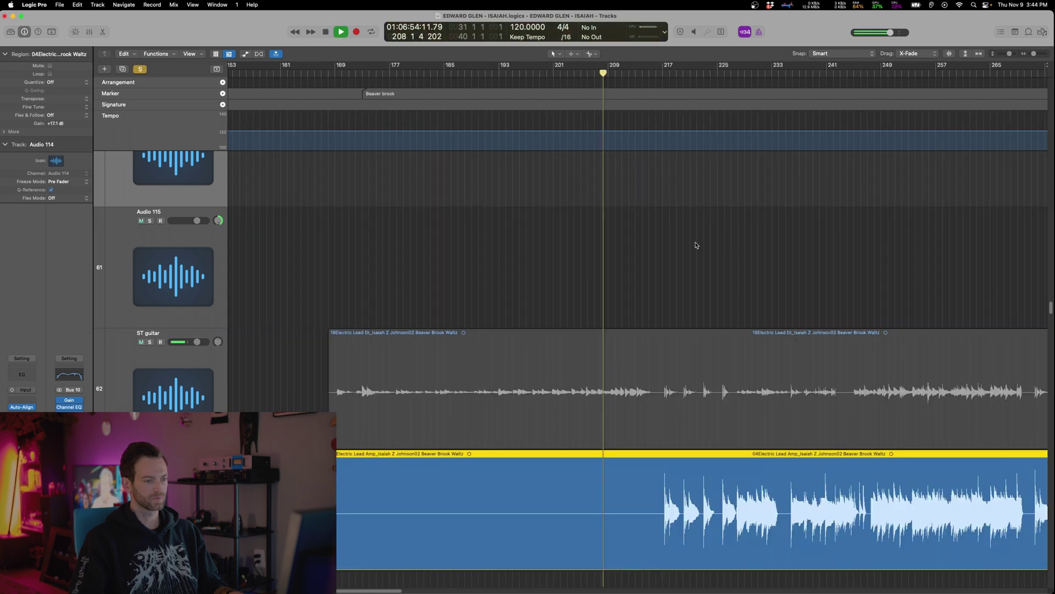
pyautogui.click(798, 248)
pyautogui.hscroll(-3, 784, 248)
pyautogui.scroll(-3, 782, 250)
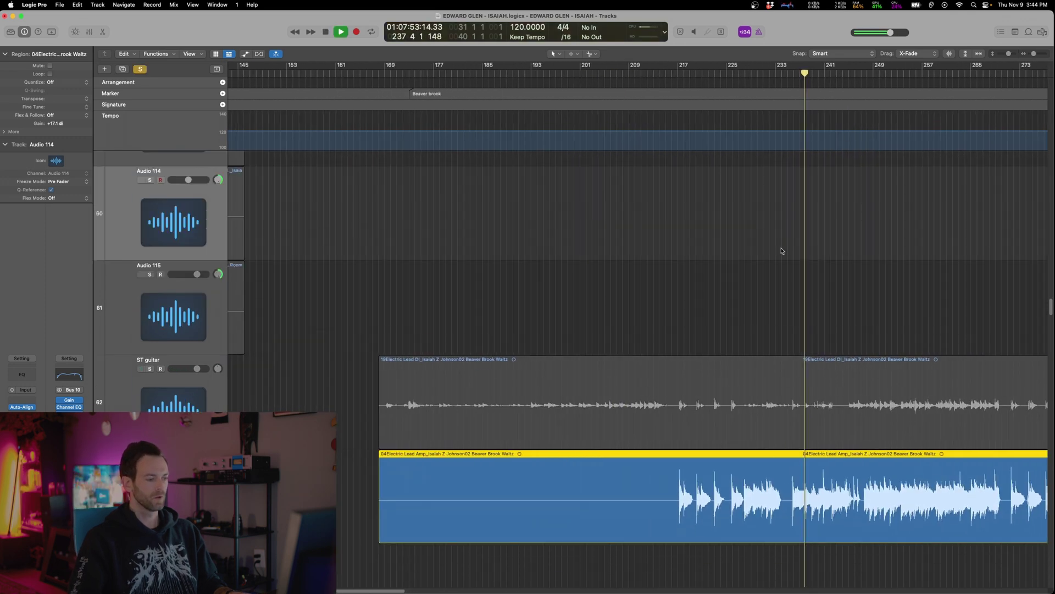
pyautogui.hscroll(2, 782, 252)
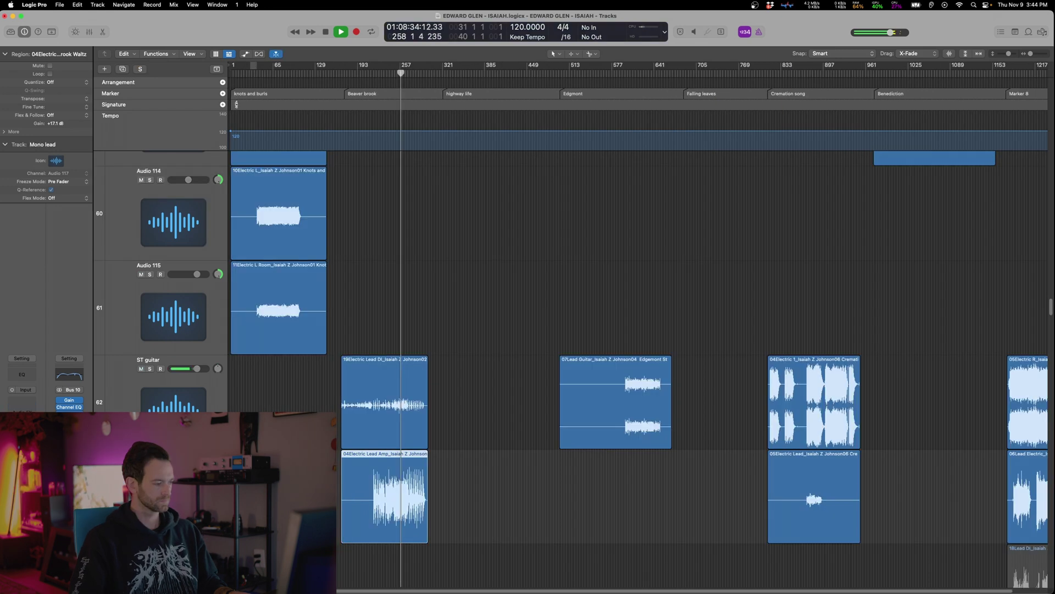
# Mute the Mono lead track, solo the Electric Lead DI region on ST guitar and set its region gain to +12.5 dB
pyautogui.press('m')
pyautogui.press('super+Right')
pyautogui.press('super+Right')
pyautogui.press('super+Right')
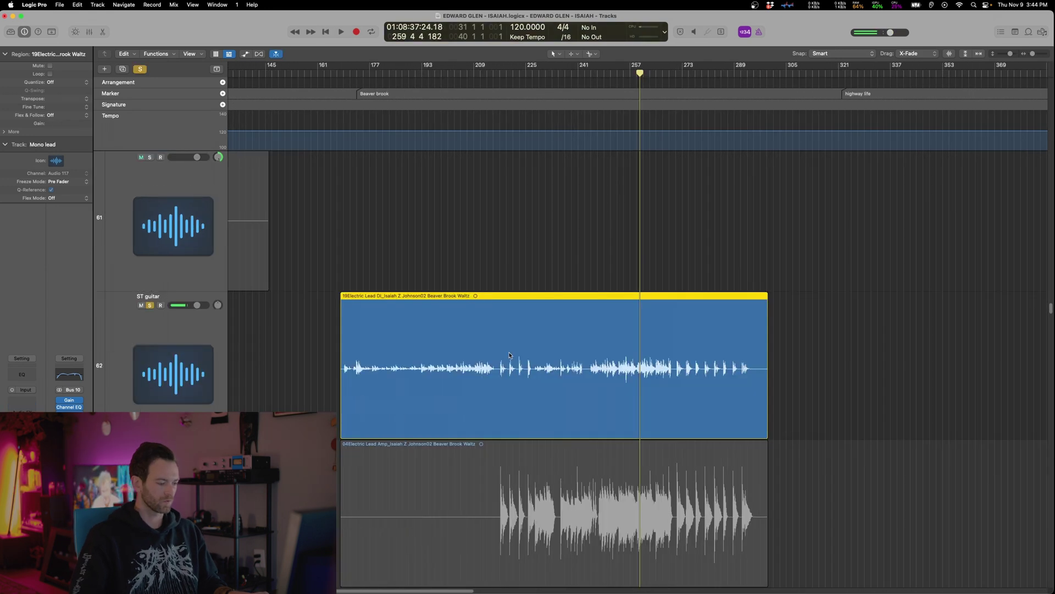
pyautogui.press('space')
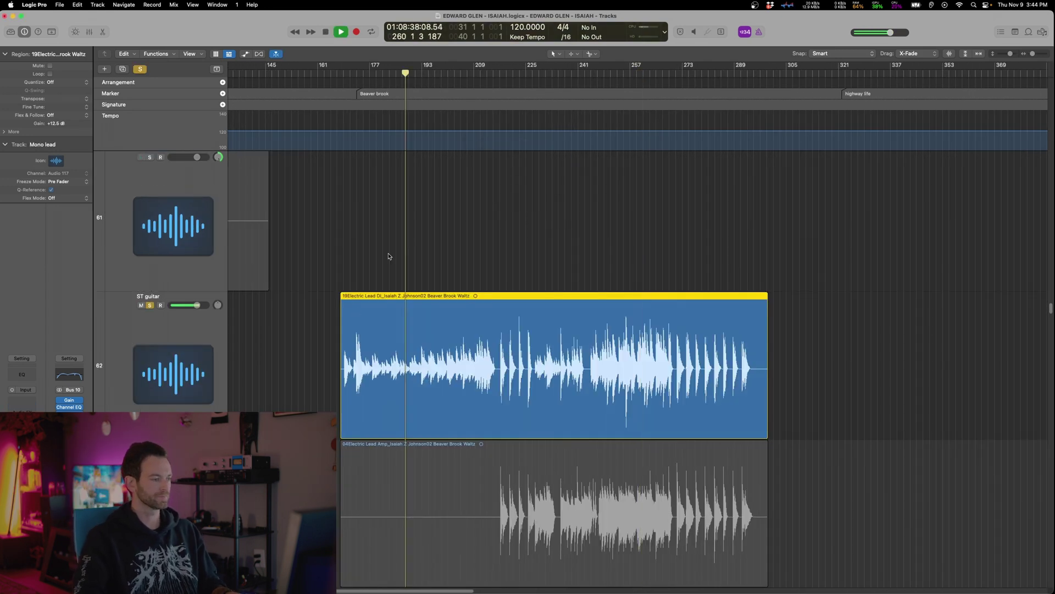
# Select the ST guitar track, insert Fortin Cali Suite on it and resume playback from around bar 188
pyautogui.click(176, 317)
pyautogui.press('space')
pyautogui.click(22, 406)
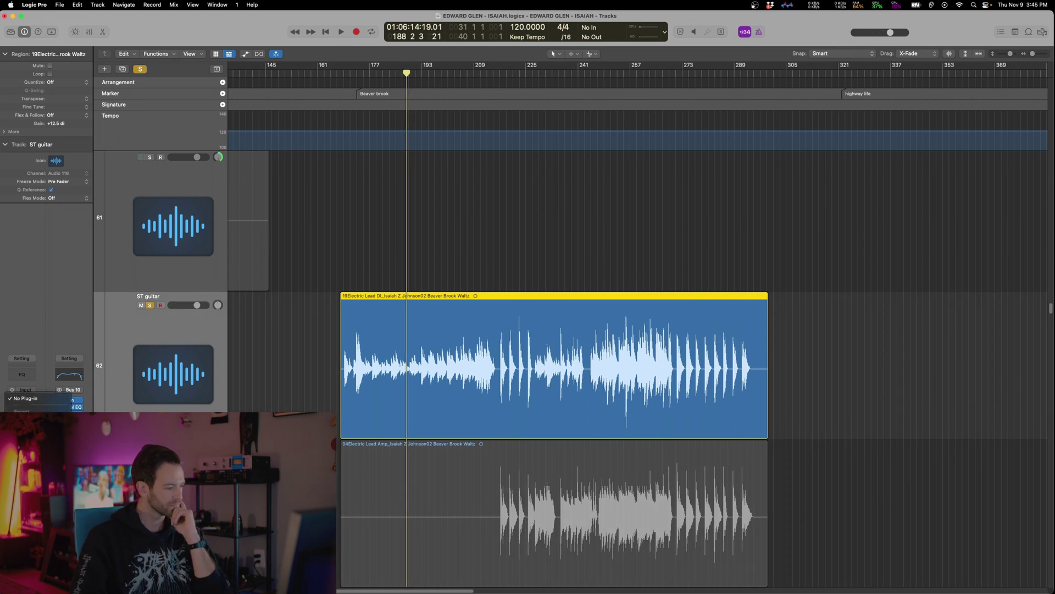
pyautogui.press('Escape')
pyautogui.press('space')
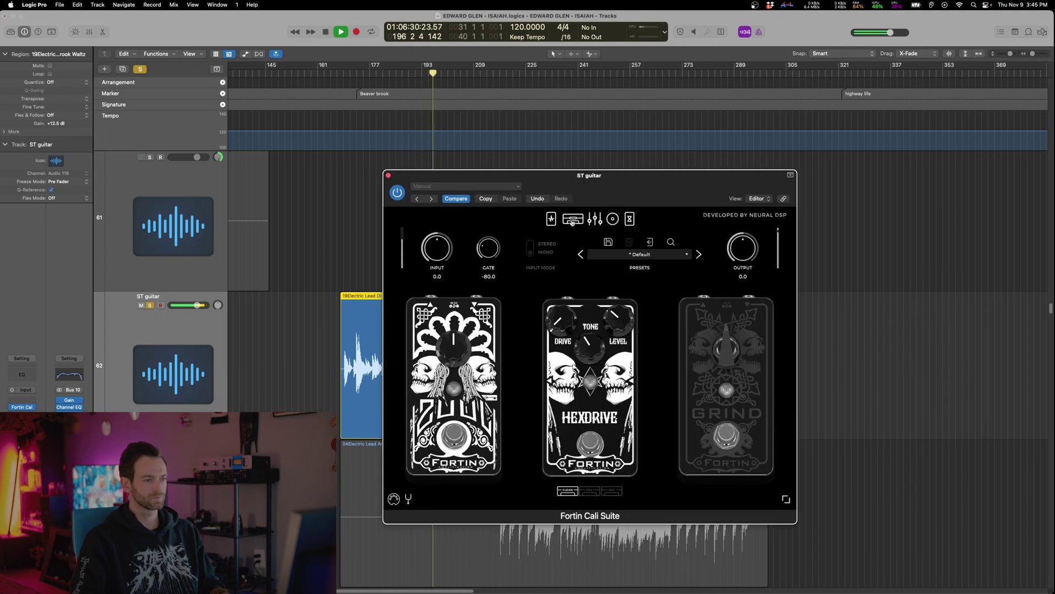
# Turn on the Reverb pedal in Fortin Cali Suite and lower its Input to -4.5
pyautogui.click(573, 220)
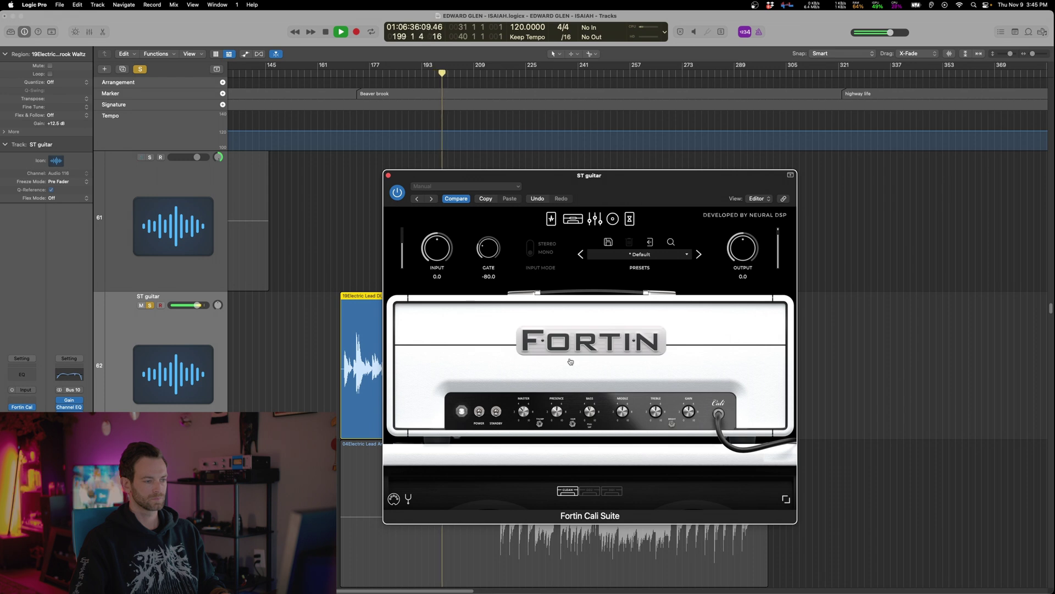
pyautogui.click(629, 219)
pyautogui.click(704, 444)
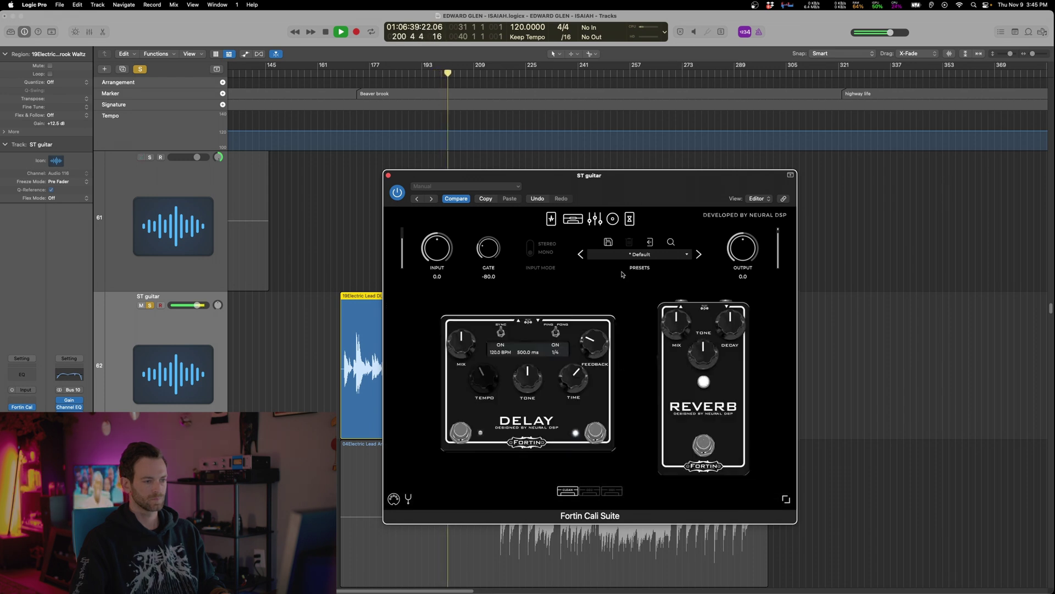
pyautogui.click(573, 220)
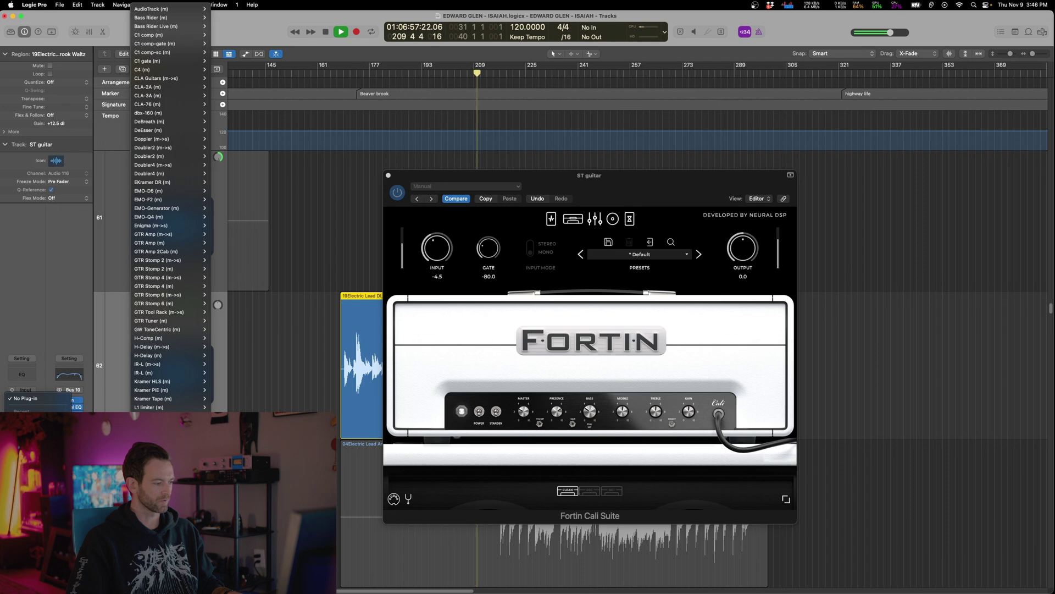
# Replace RCompressor with mono Renaissance Axx on ST guitar and close the Fortin Cali Suite window
pyautogui.scroll(-5, 173, 207)
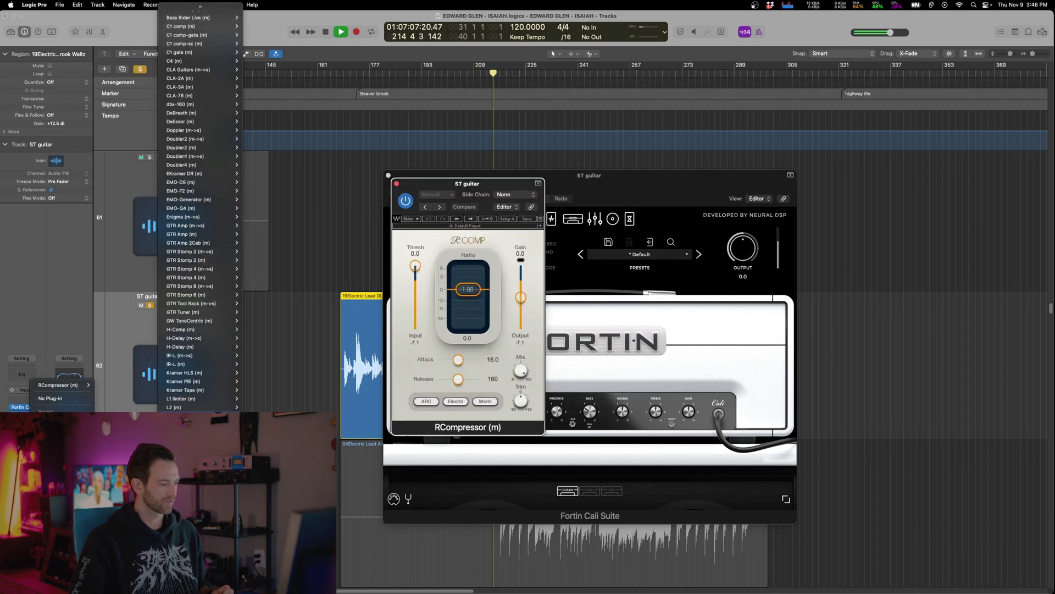
pyautogui.scroll(-10, 200, 207)
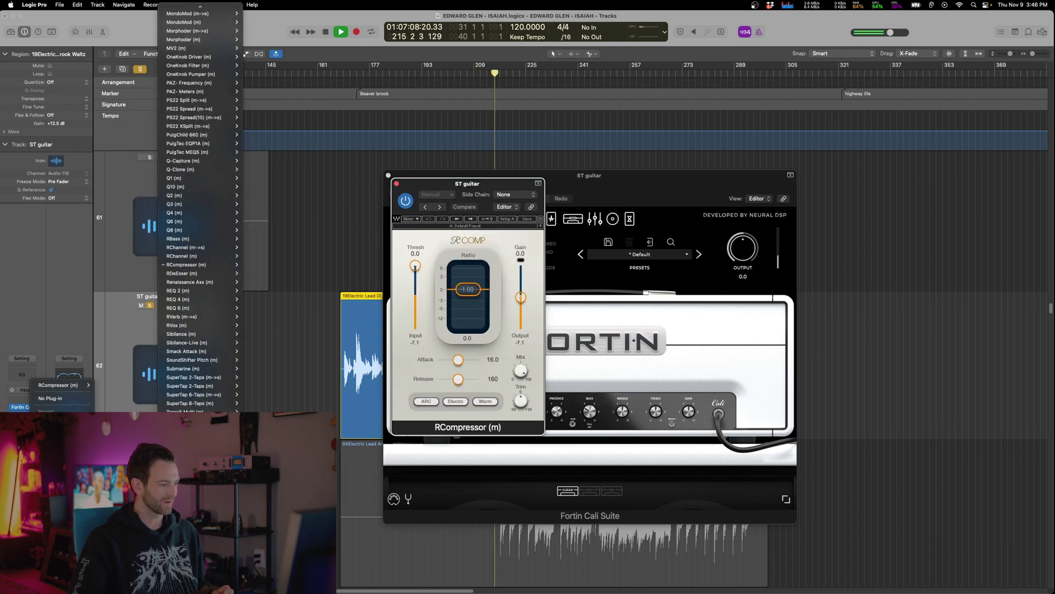
pyautogui.moveTo(204, 282)
pyautogui.click(254, 282)
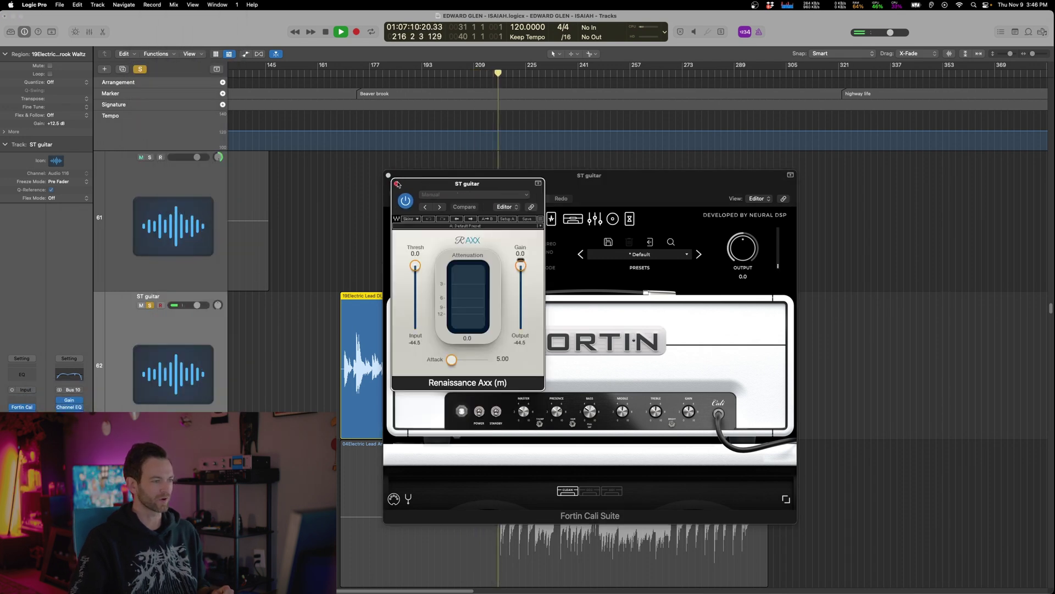
pyautogui.moveTo(601, 182); pyautogui.dragTo(785, 251)
pyautogui.click(571, 243)
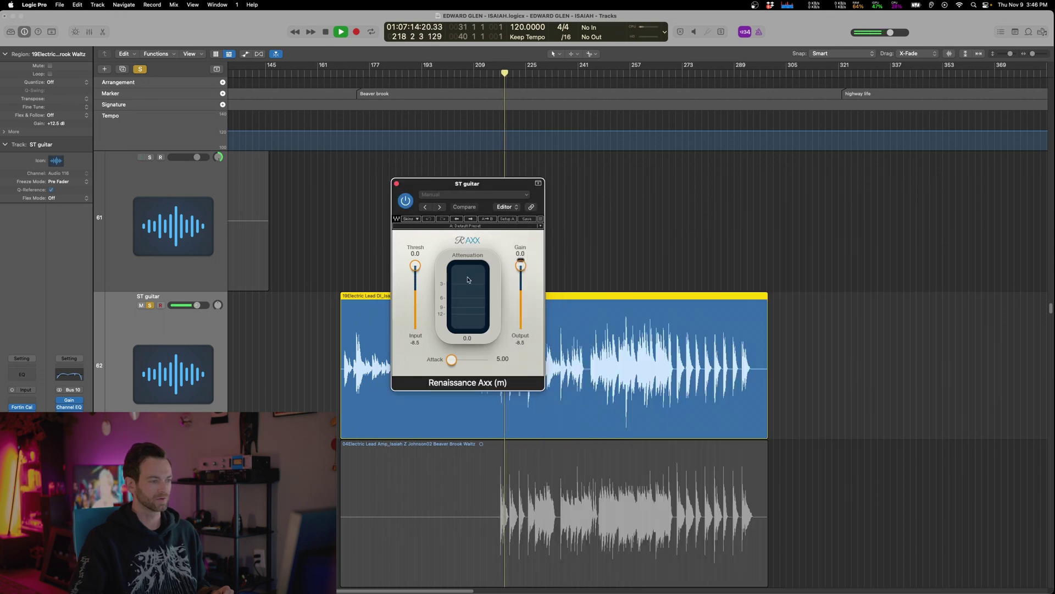
# Set the Renaissance Axx threshold to -8.0 while replaying the guitar from around bar 187
pyautogui.click(406, 75)
pyautogui.moveTo(501, 182); pyautogui.dragTo(502, 183)
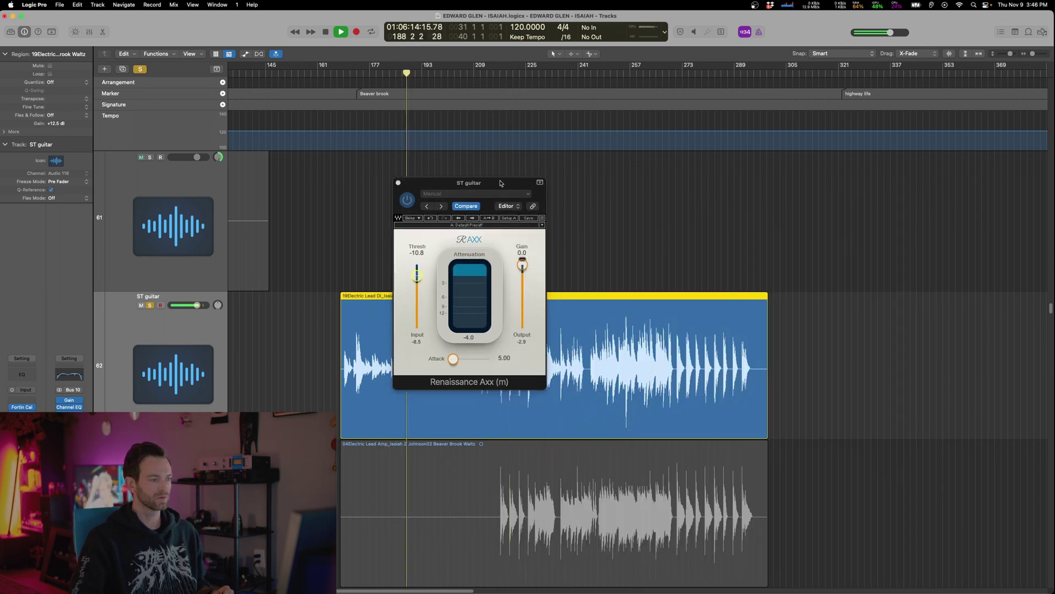
pyautogui.moveTo(502, 183); pyautogui.dragTo(834, 169)
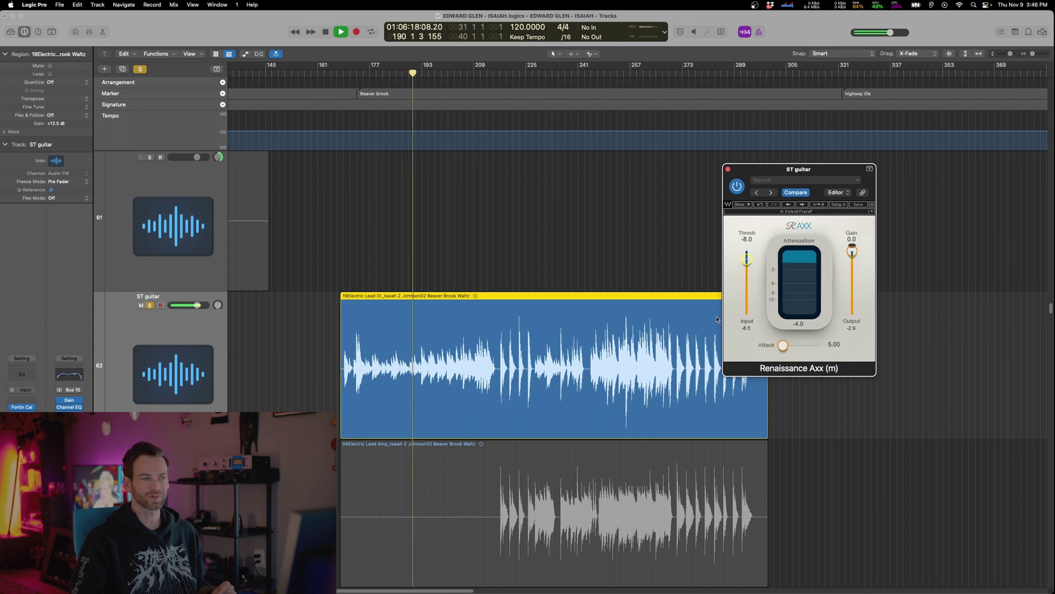
# Add a Channel EQ to ST guitar, cutting 6.8 dB at 128 Hz with Q 0.30 and boosting 1.5 dB at 990 Hz with Q 0.41
pyautogui.click(601, 74)
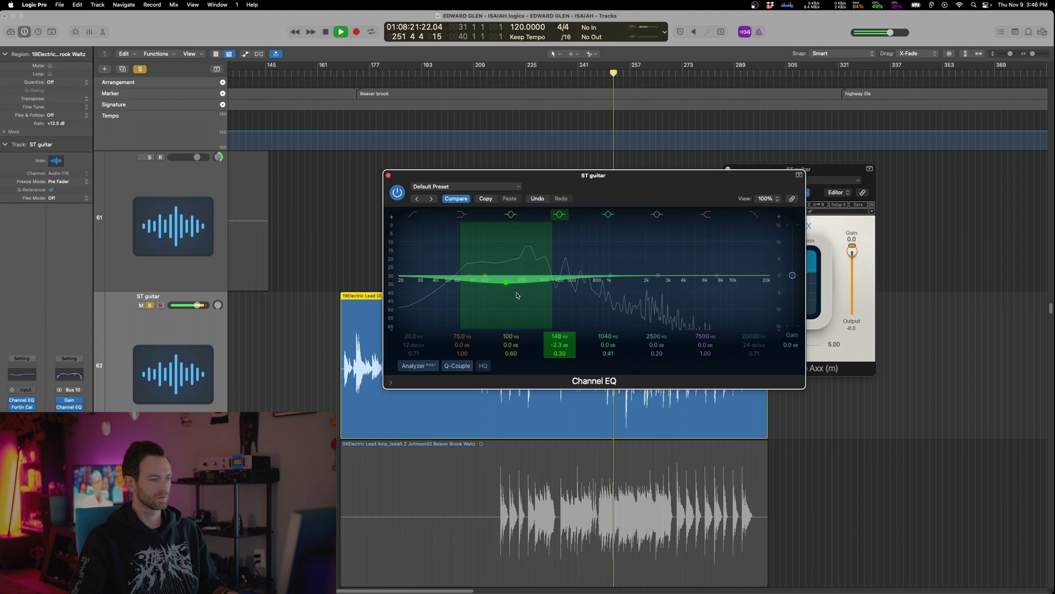
pyautogui.moveTo(518, 296); pyautogui.dragTo(517, 296)
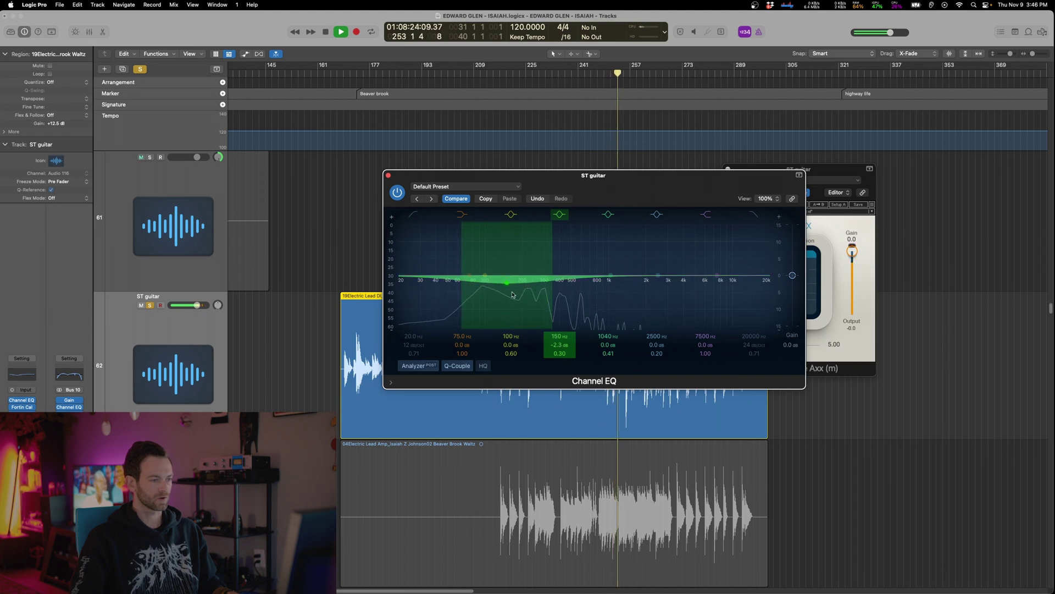
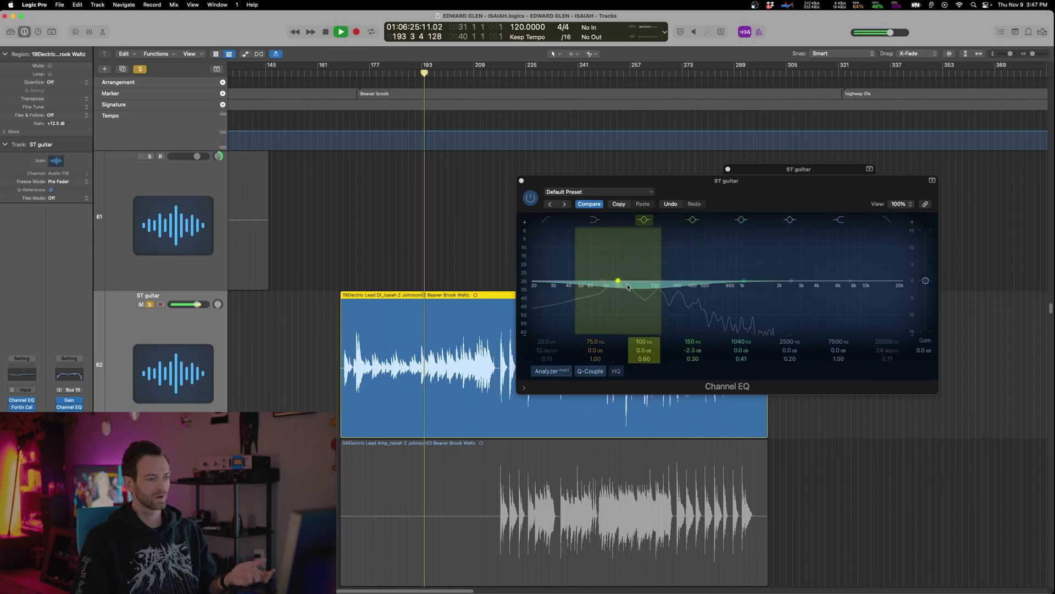
pyautogui.moveTo(617, 278); pyautogui.dragTo(633, 236)
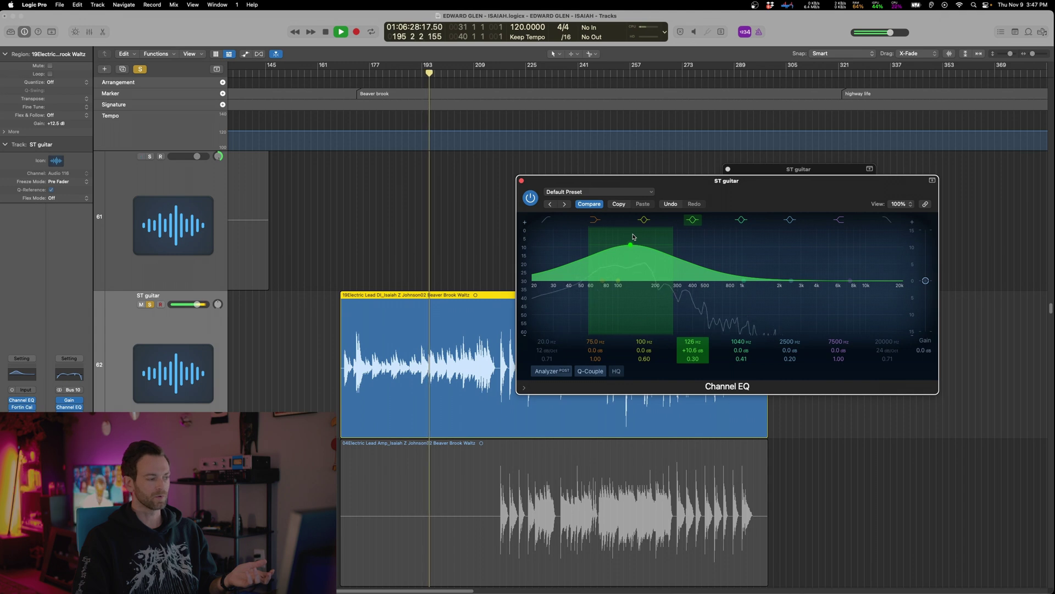
pyautogui.moveTo(633, 238); pyautogui.dragTo(634, 307)
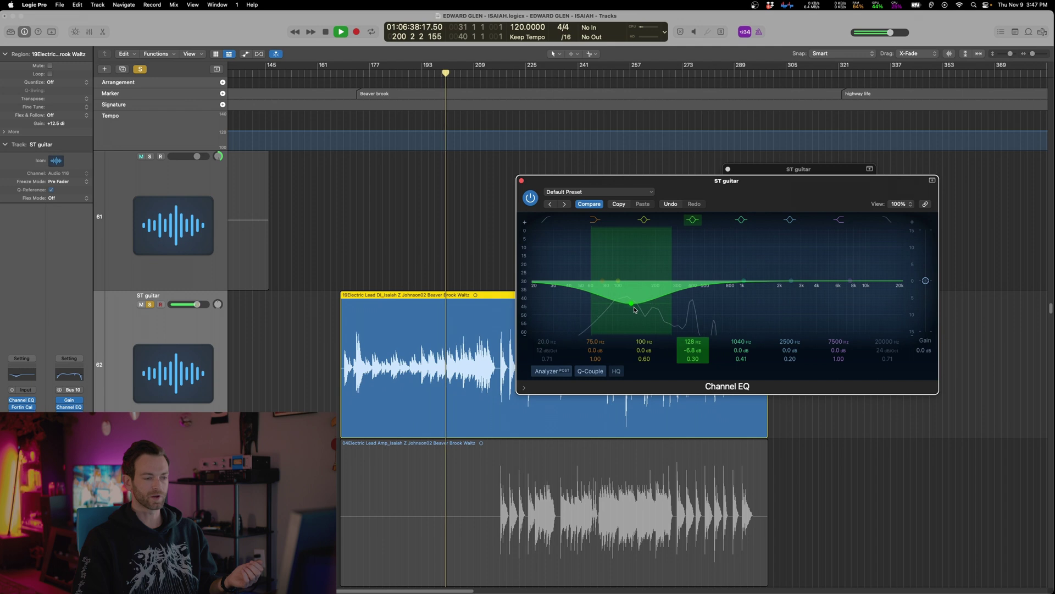
pyautogui.moveTo(741, 283)
pyautogui.mouseDown()
pyautogui.moveTo(744, 221)
pyautogui.moveTo(729, 247)
pyautogui.moveTo(744, 218)
pyautogui.moveTo(742, 327)
pyautogui.moveTo(742, 276)
pyautogui.mouseUp()
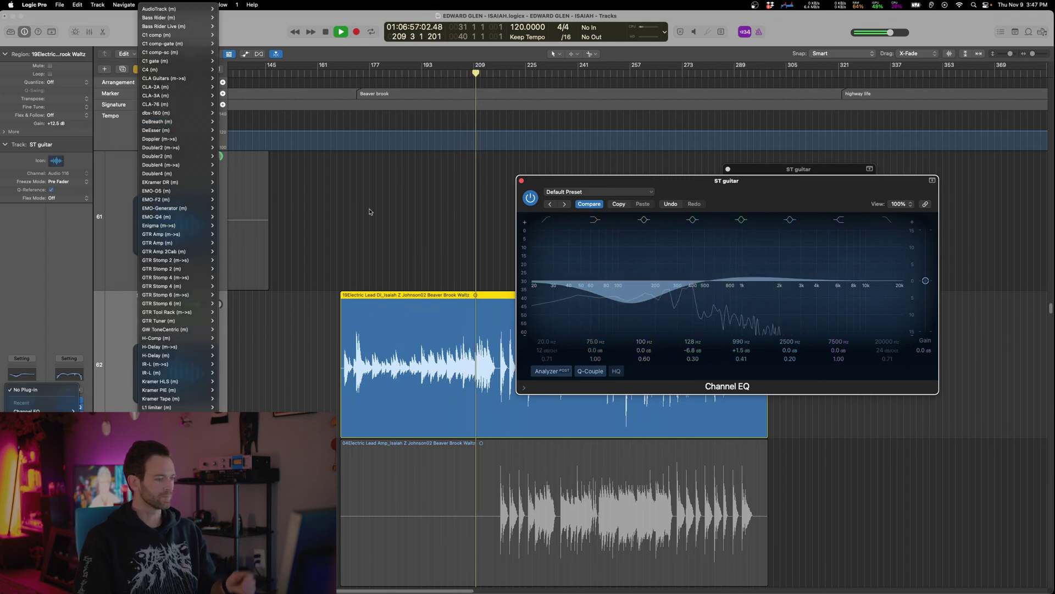
# Close the Channel EQ and Renaissance Axx windows and add EchoBoy to ST guitar
pyautogui.click(272, 306)
pyautogui.press('space')
pyautogui.click(21, 414)
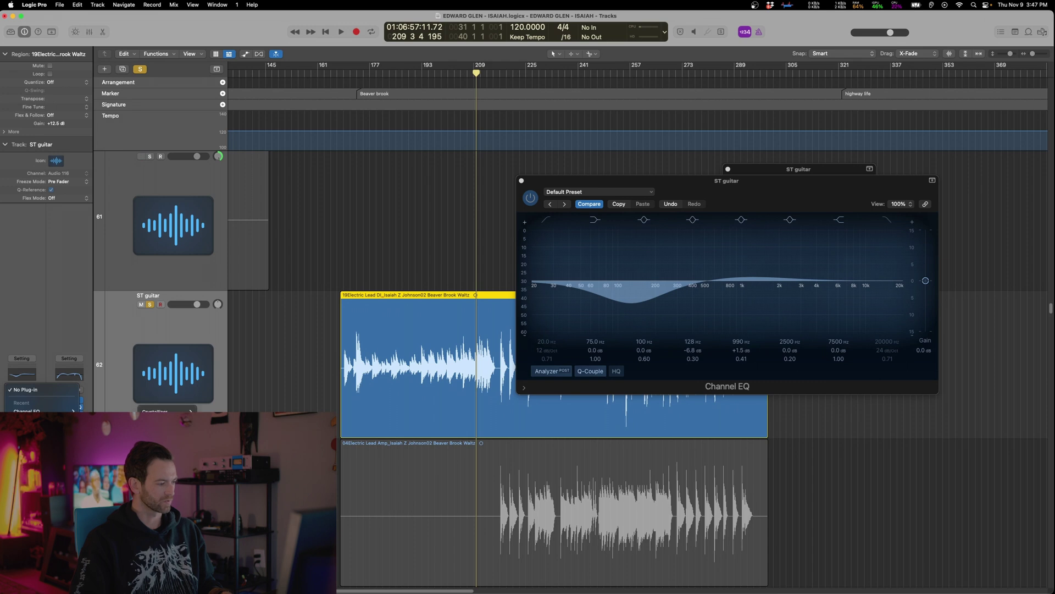
pyautogui.press('Escape')
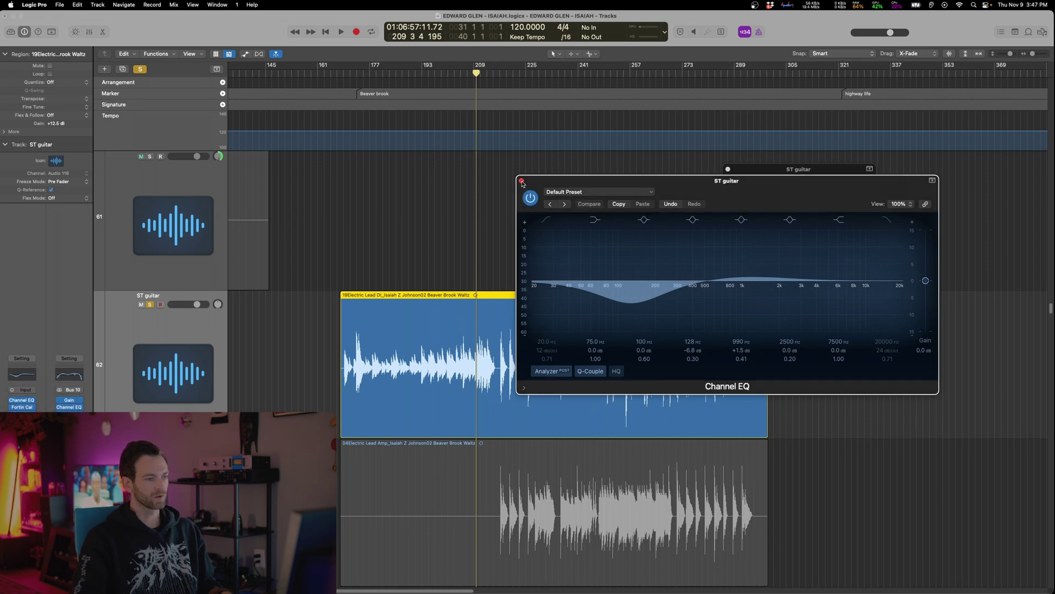
pyautogui.click(522, 181)
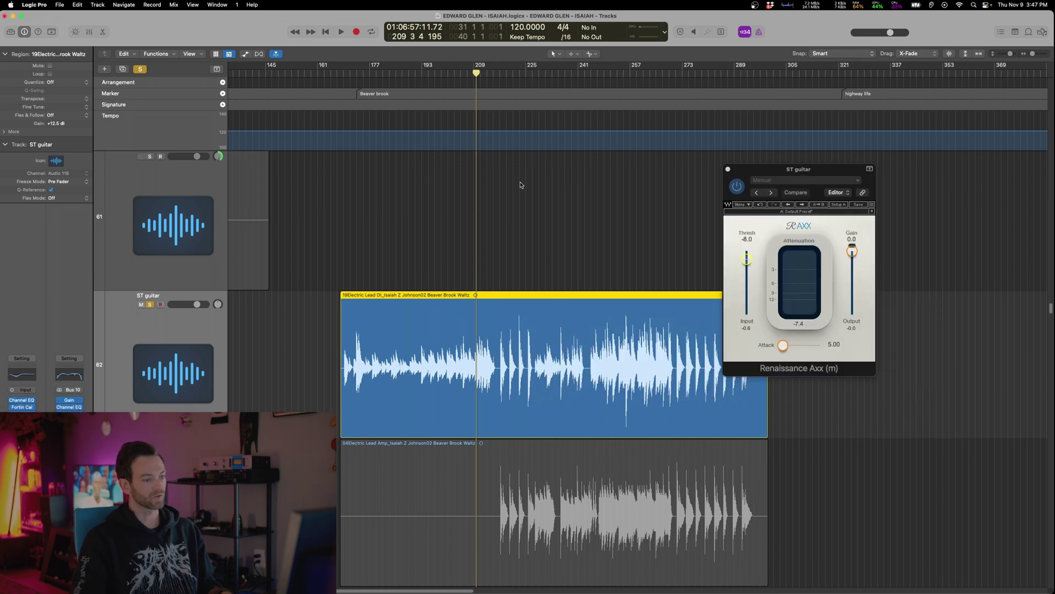
pyautogui.click(728, 169)
pyautogui.click(600, 217)
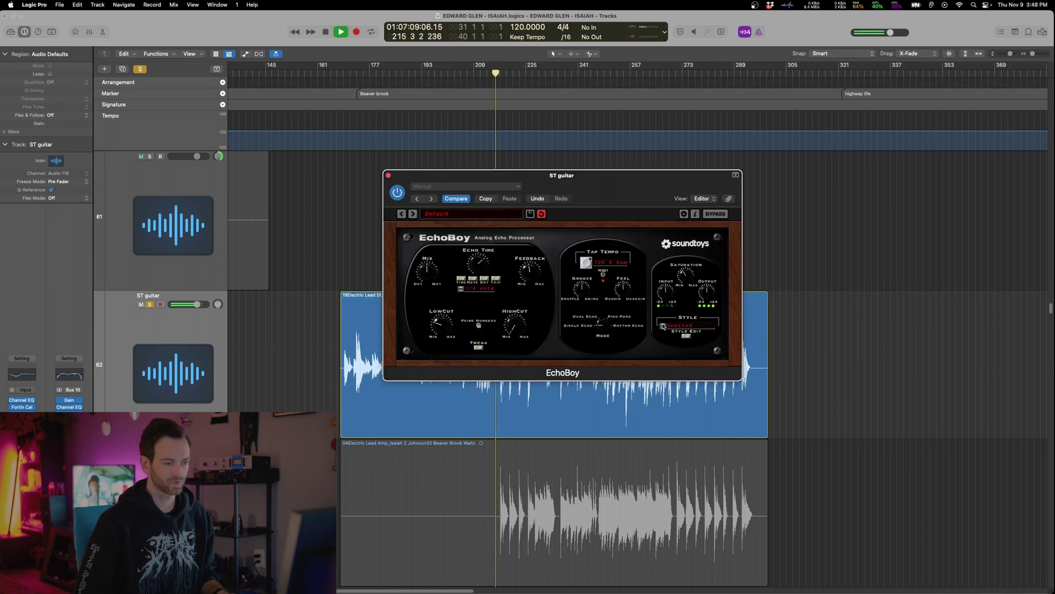
# Set EchoBoy's style to Analog Delay while playing from around bar 177, and close it to unsolo ST guitar
pyautogui.click(663, 325)
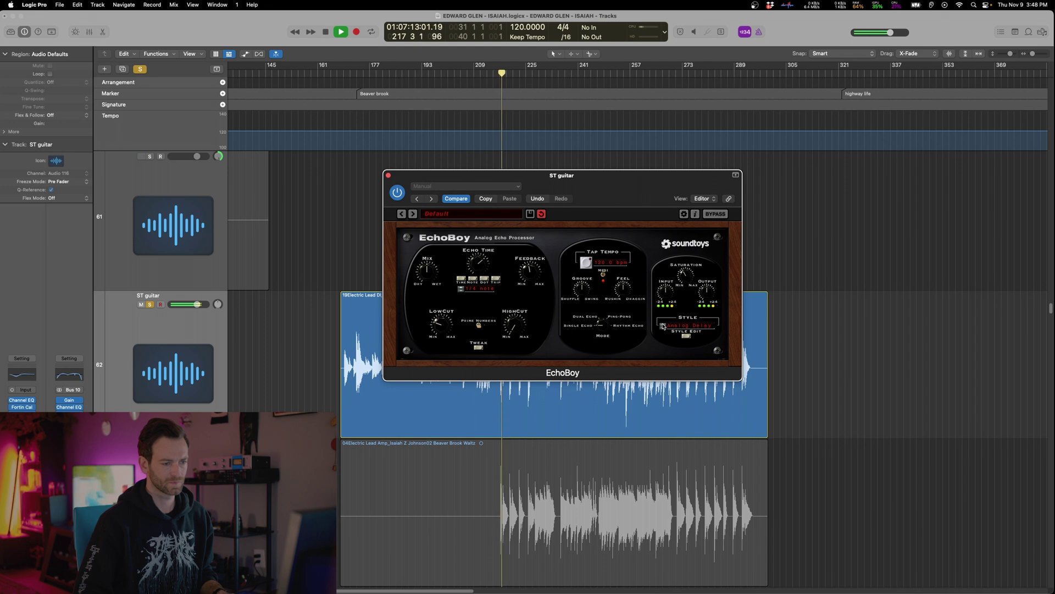
pyautogui.click(369, 220)
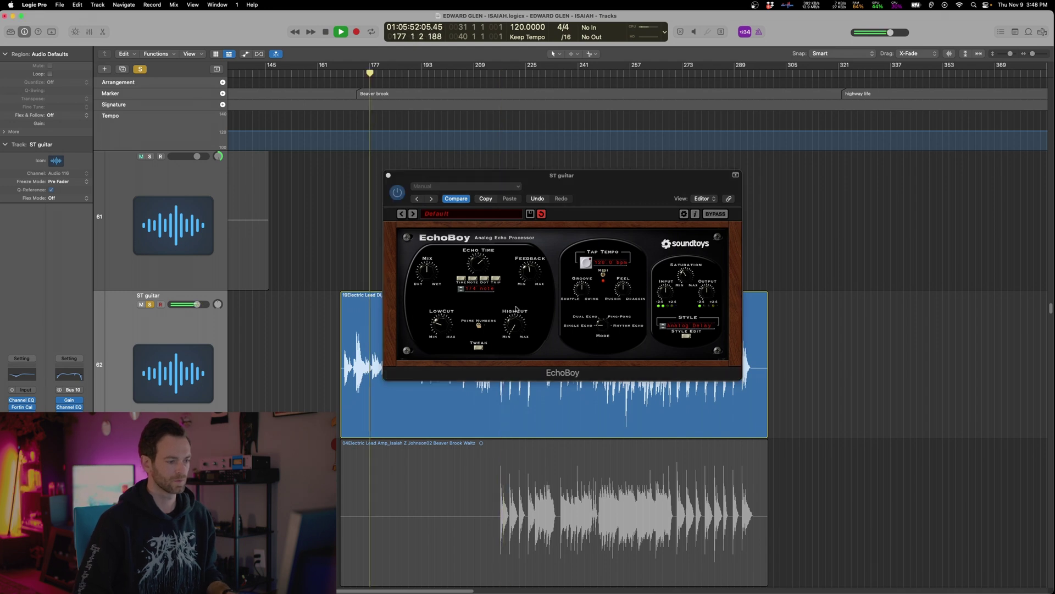
pyautogui.click(686, 336)
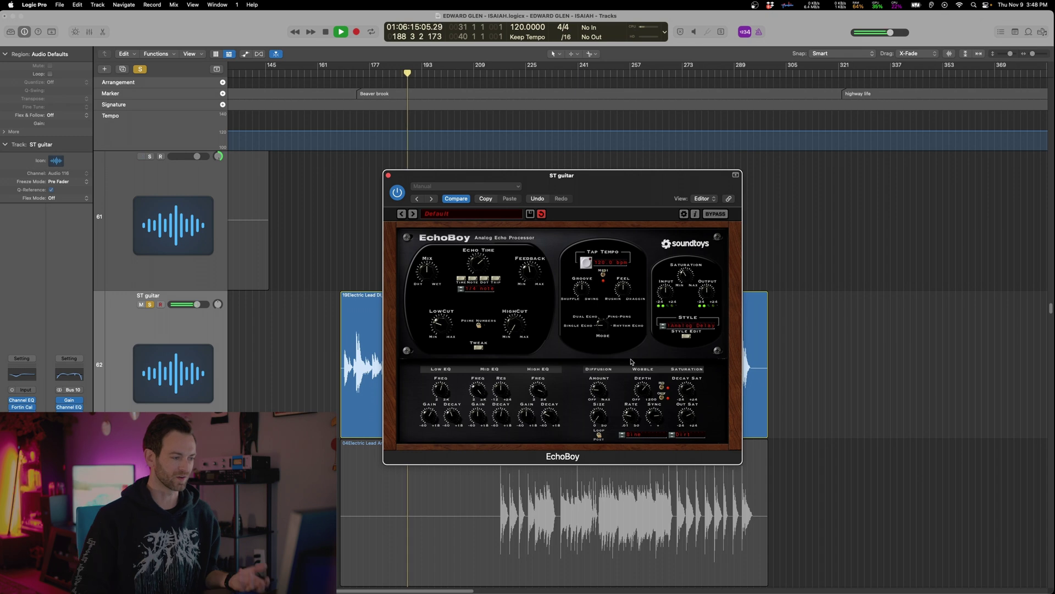
pyautogui.click(388, 176)
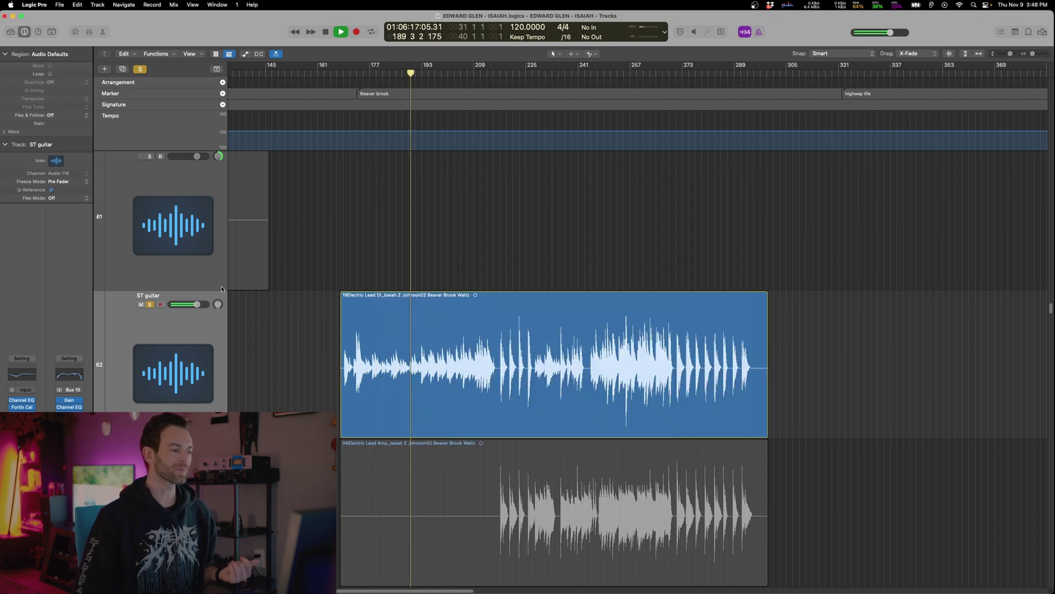
pyautogui.click(150, 304)
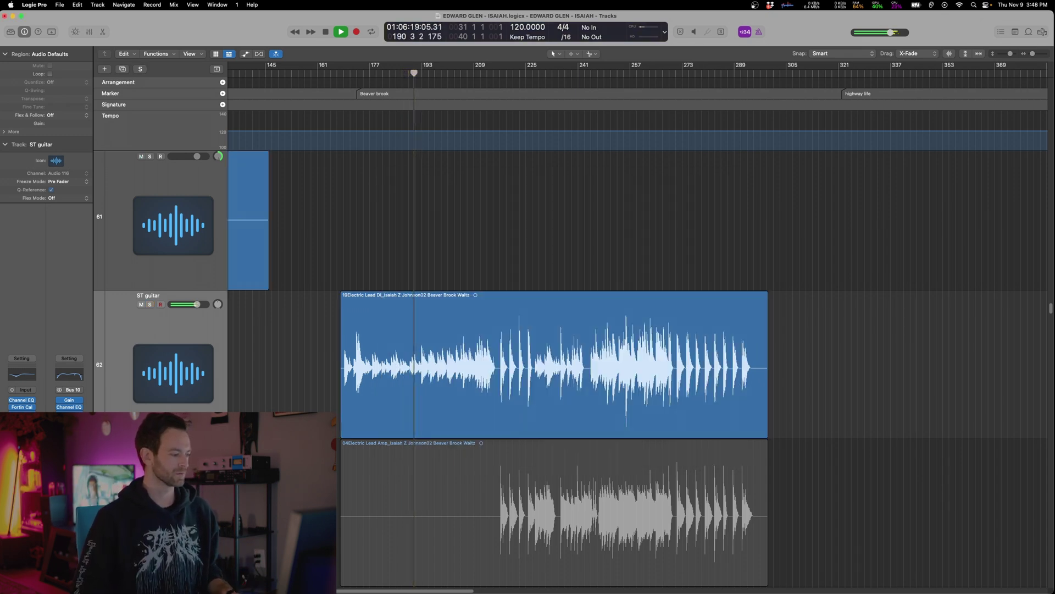
# Split the Beaver Brook electric lead DI region on ST guitar at about bar 214 and select the second part
pyautogui.click(497, 376)
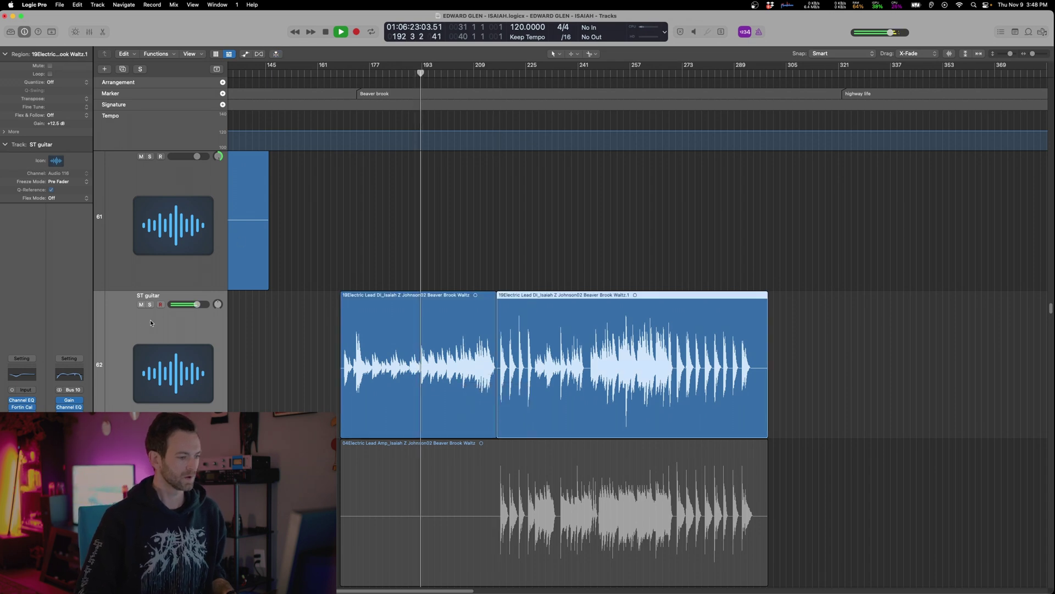
pyautogui.click(522, 236)
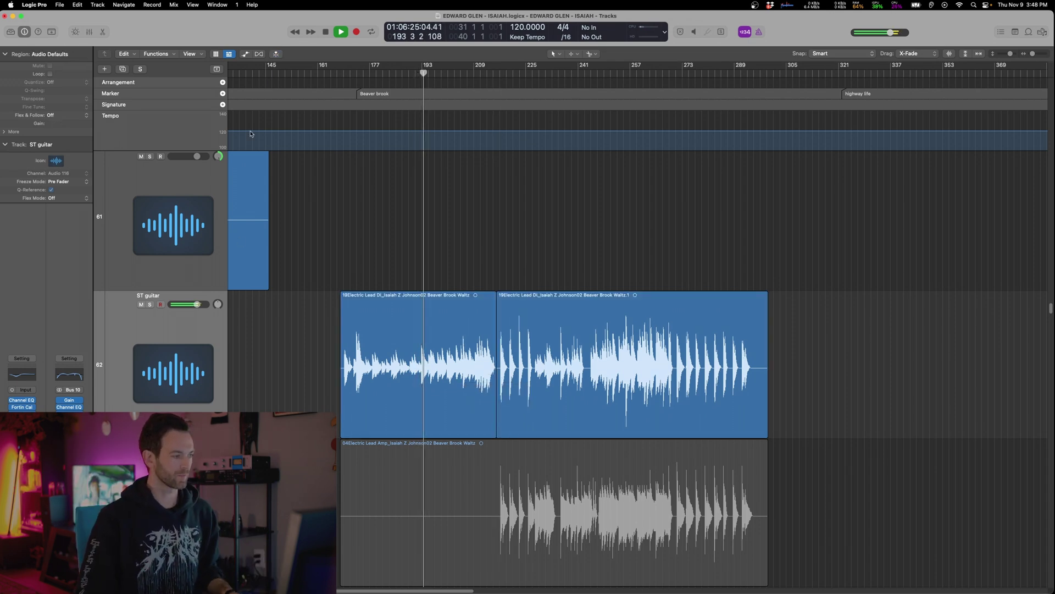
pyautogui.press('Right')
pyautogui.press('Left')
pyautogui.press('Right')
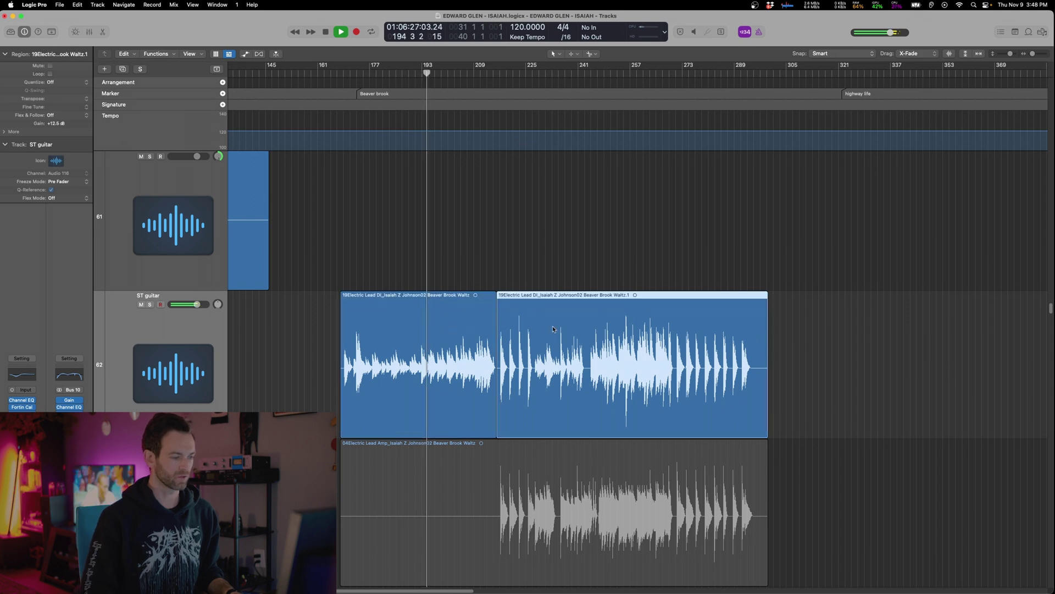
# Duplicate the ST guitar track and place the Beaver Brook DI sections from about bars 214–226 and from bar 270 onward on the duplicate
pyautogui.click(122, 70)
pyautogui.click(227, 323)
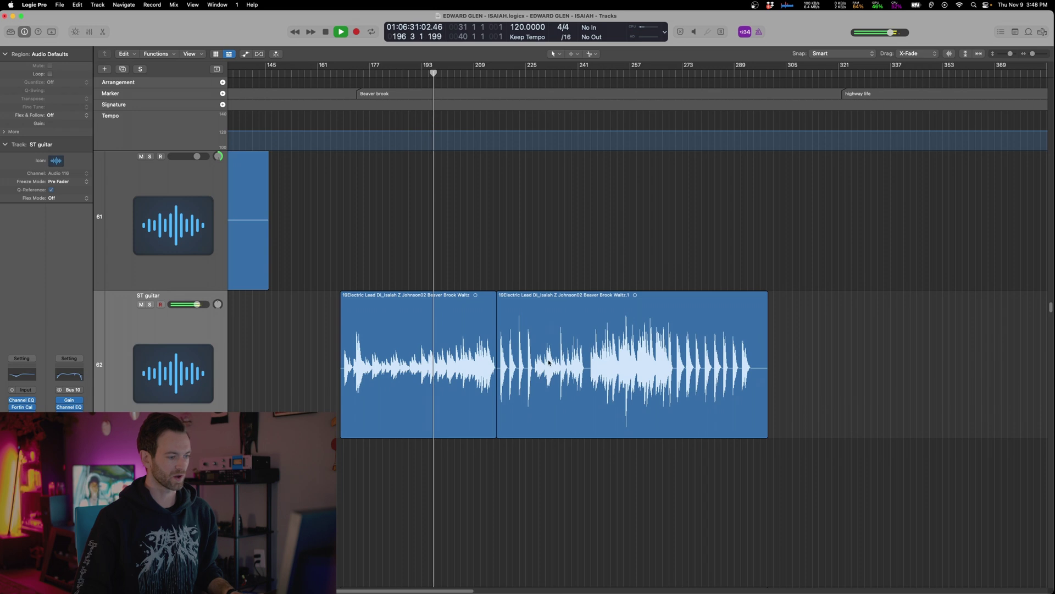
pyautogui.moveTo(549, 363); pyautogui.dragTo(547, 512)
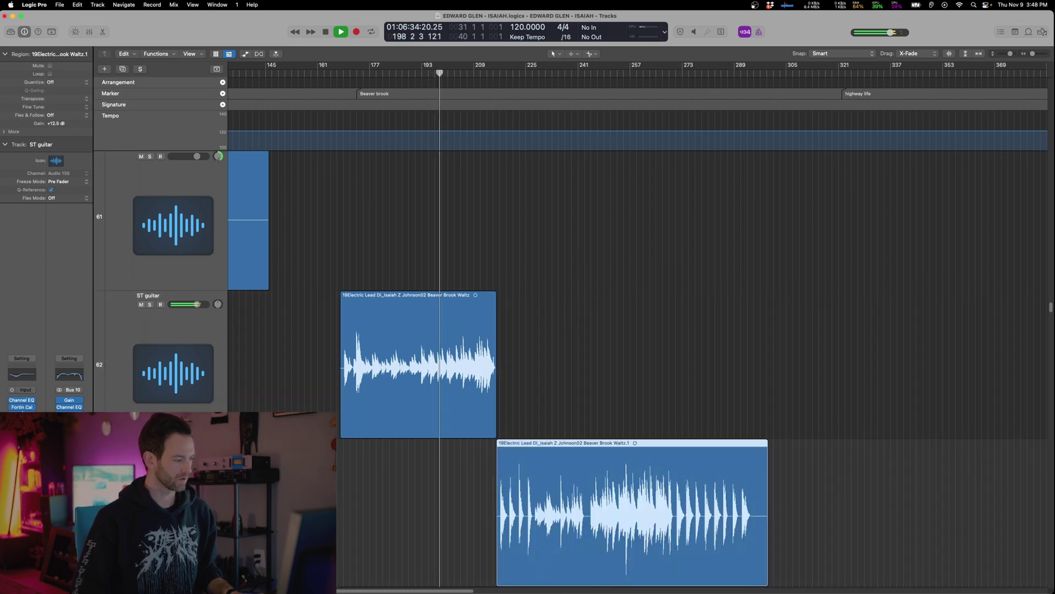
pyautogui.click(21, 407)
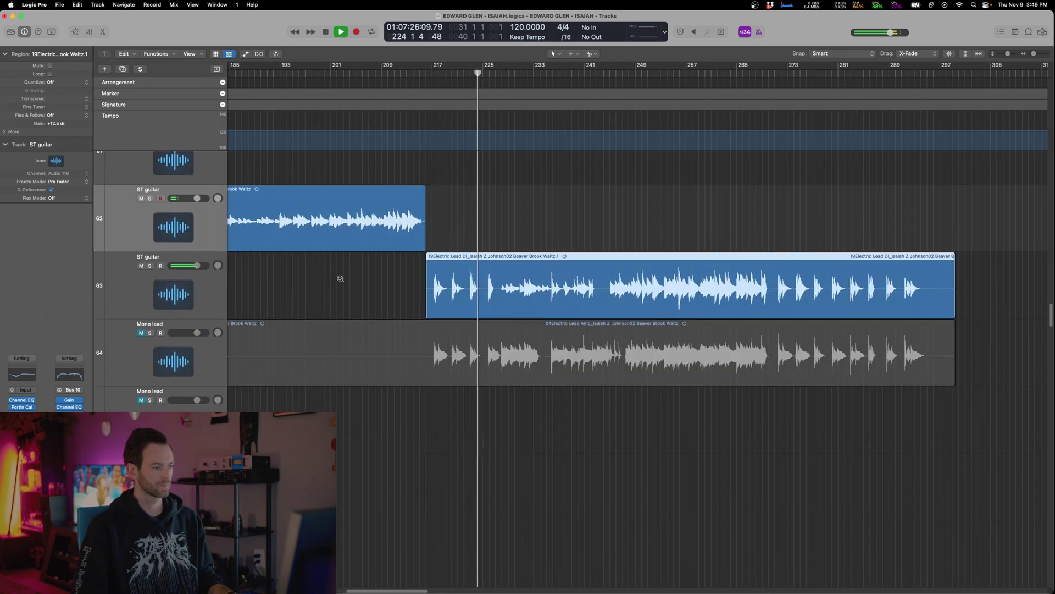
pyautogui.click(208, 293)
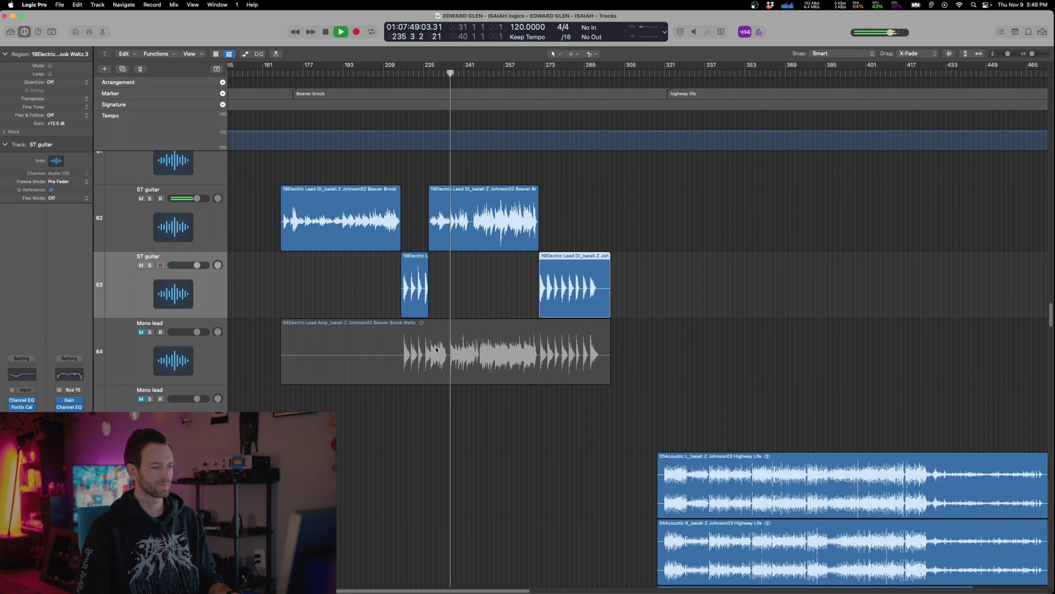
# Automate the original ST guitar track's volume to +1.1 dB between about bars 234 and 270, and hide the automation
pyautogui.scroll(5, 436, 349)
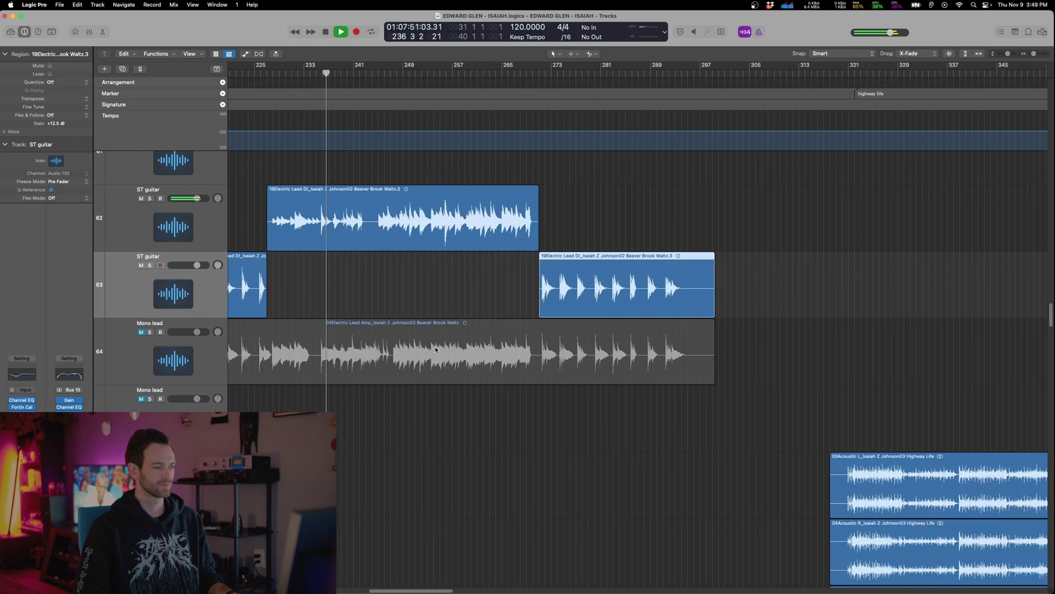
pyautogui.click(321, 214)
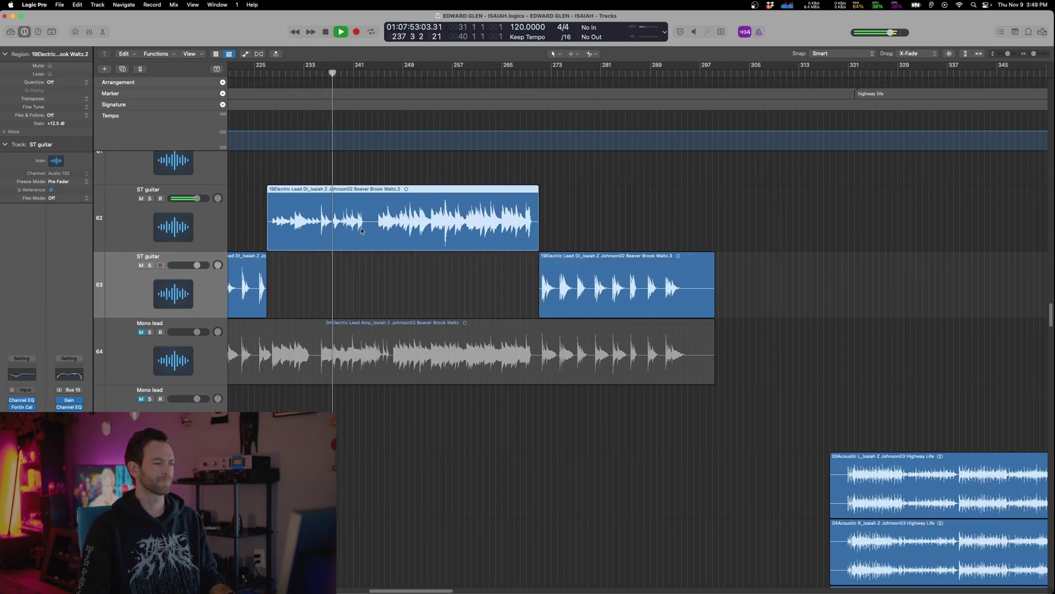
pyautogui.press('a')
pyautogui.click(317, 211)
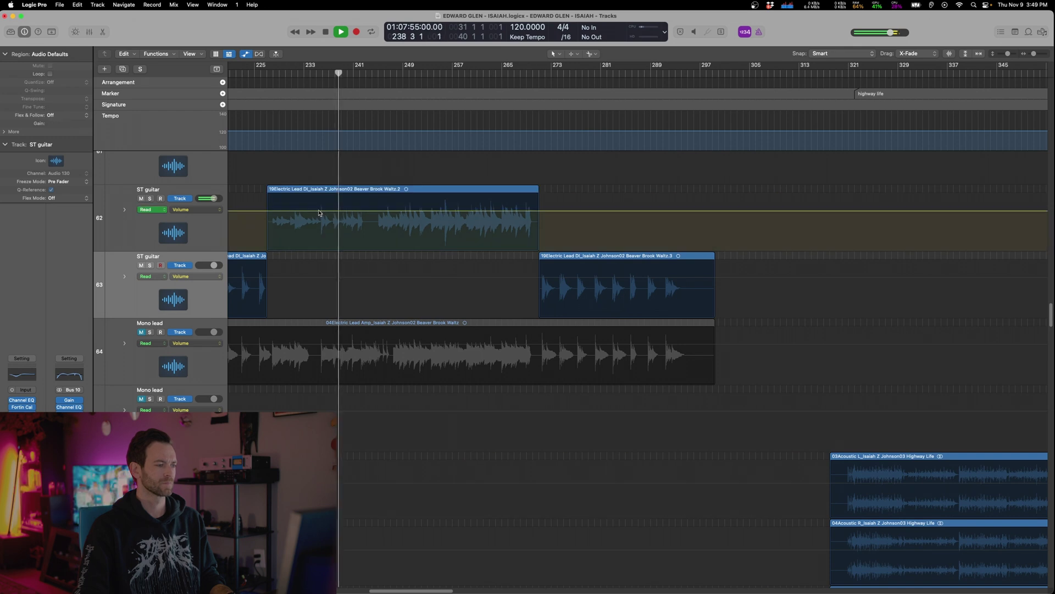
pyautogui.click(538, 211)
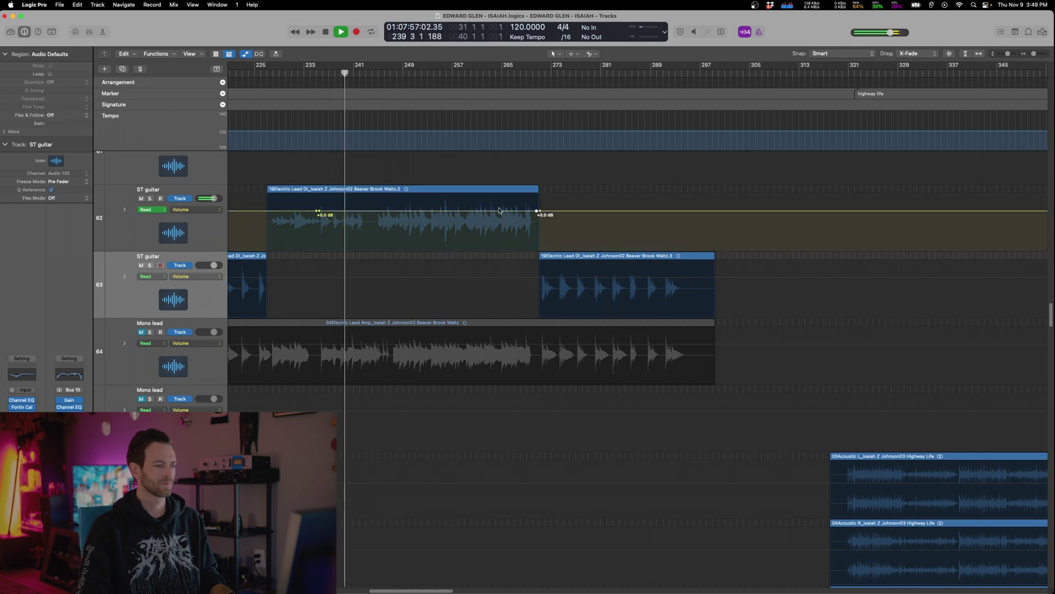
pyautogui.moveTo(497, 211); pyautogui.dragTo(497, 209)
pyautogui.hscroll(5, 447, 220)
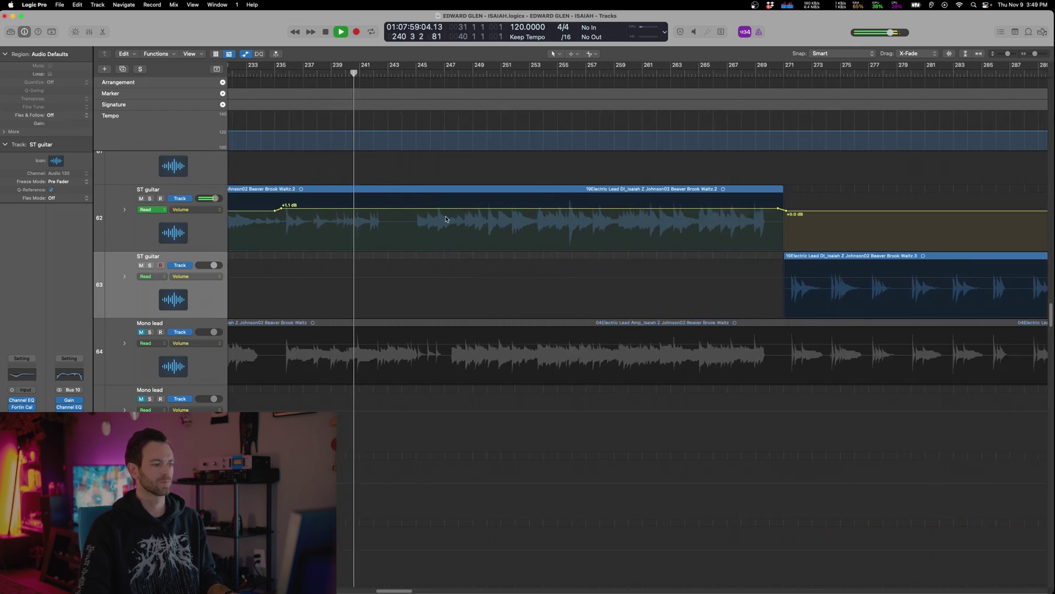
pyautogui.hscroll(-1, 447, 220)
pyautogui.scroll(-2, 445, 221)
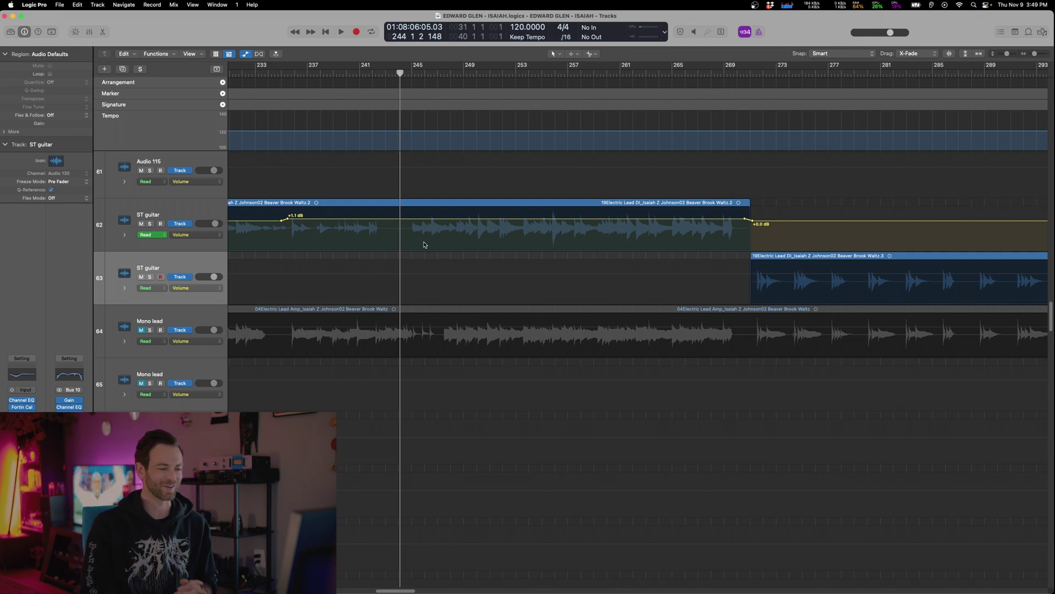
pyautogui.press('a')
# Look over the arrangement across all songs to find the remaining guitar regions
pyautogui.hscroll(-10, 469, 255)
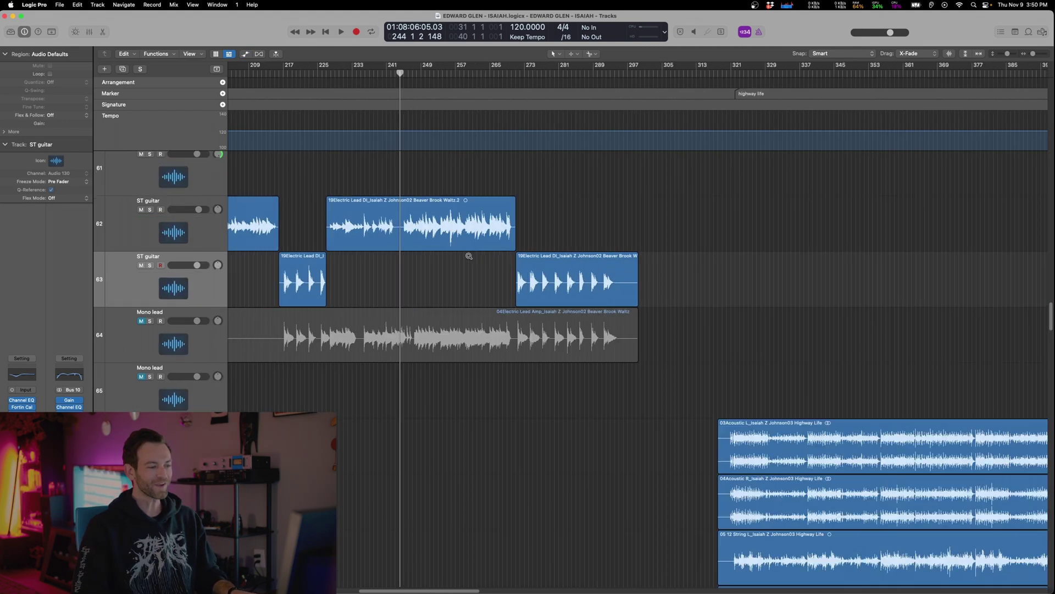
pyautogui.keyDown('ctrl'); pyautogui.keyDown('alt'); pyautogui.click(523, 346); pyautogui.keyUp('alt'); pyautogui.keyUp('ctrl')
pyautogui.scroll(-20, 499, 345)
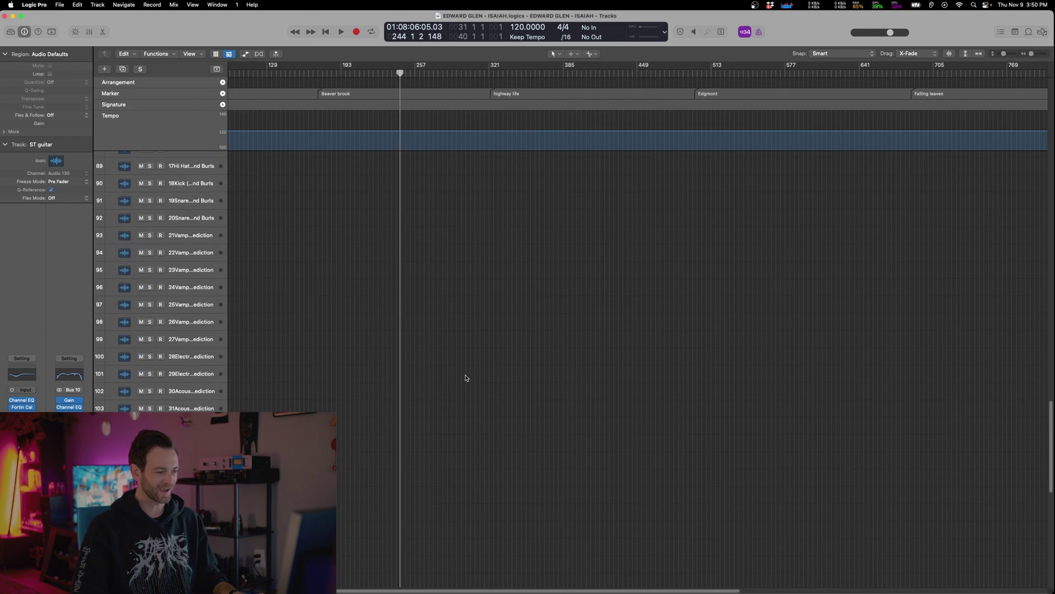
pyautogui.scroll(20, 591, 397)
pyautogui.scroll(-5, 617, 411)
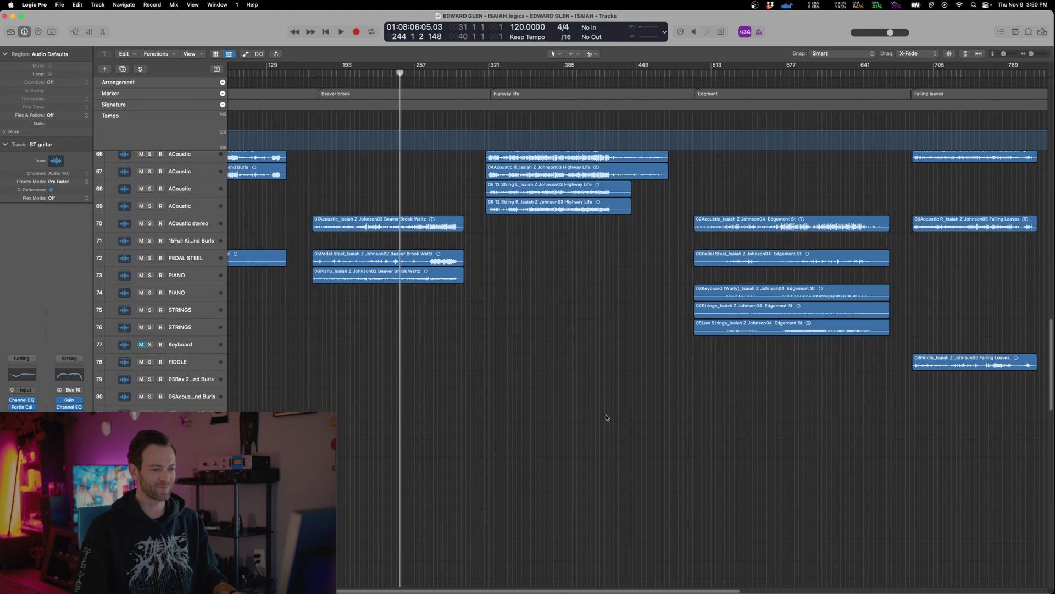
pyautogui.press('super+Left')
pyautogui.press('super+Left')
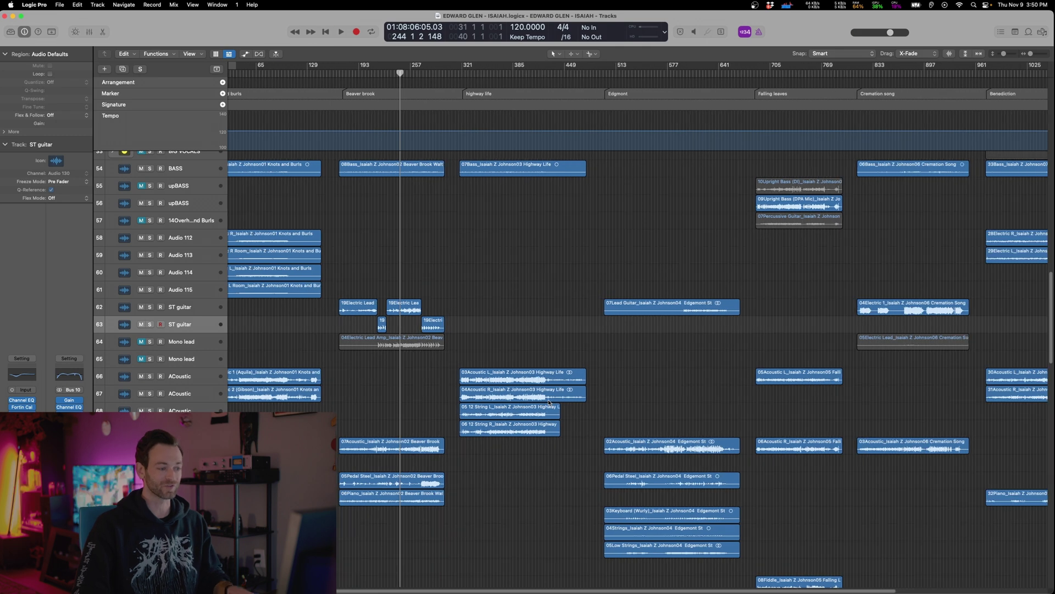
pyautogui.press('space')
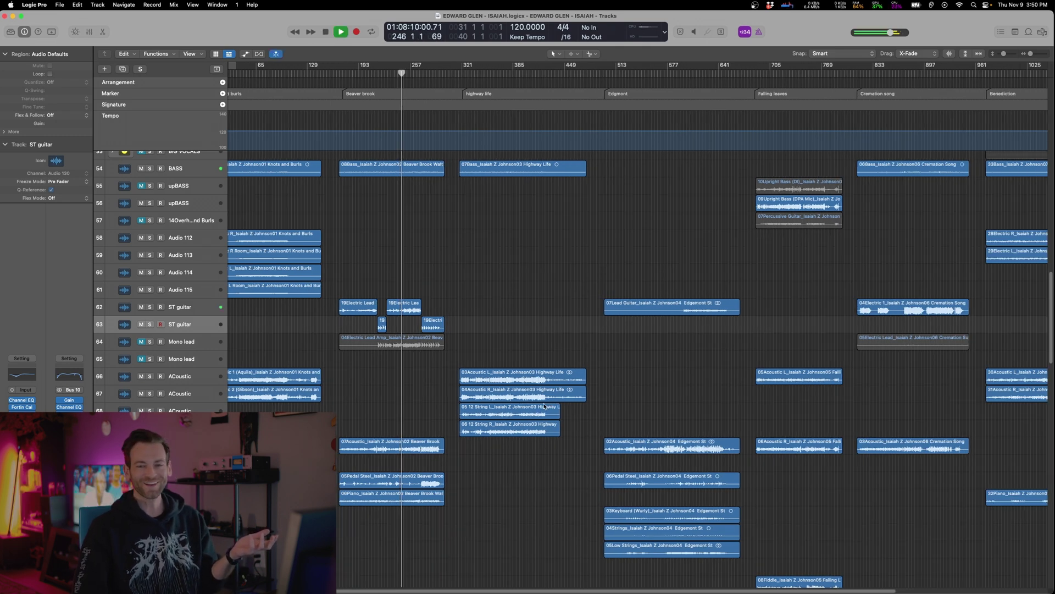
# Go to Cremation song and play the Electric Lead region on Mono lead unmuted and soloed from around bar 875
pyautogui.click(509, 324)
pyautogui.click(668, 329)
pyautogui.hscroll(3, 688, 323)
pyautogui.scroll(2, 688, 323)
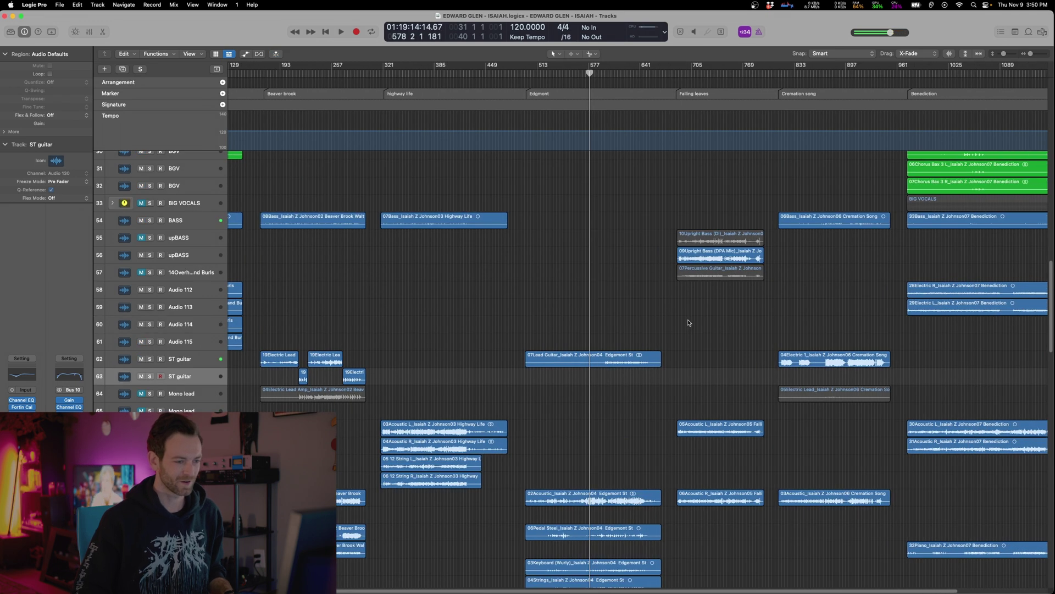
pyautogui.scroll(-15, 620, 365)
pyautogui.scroll(10, 618, 381)
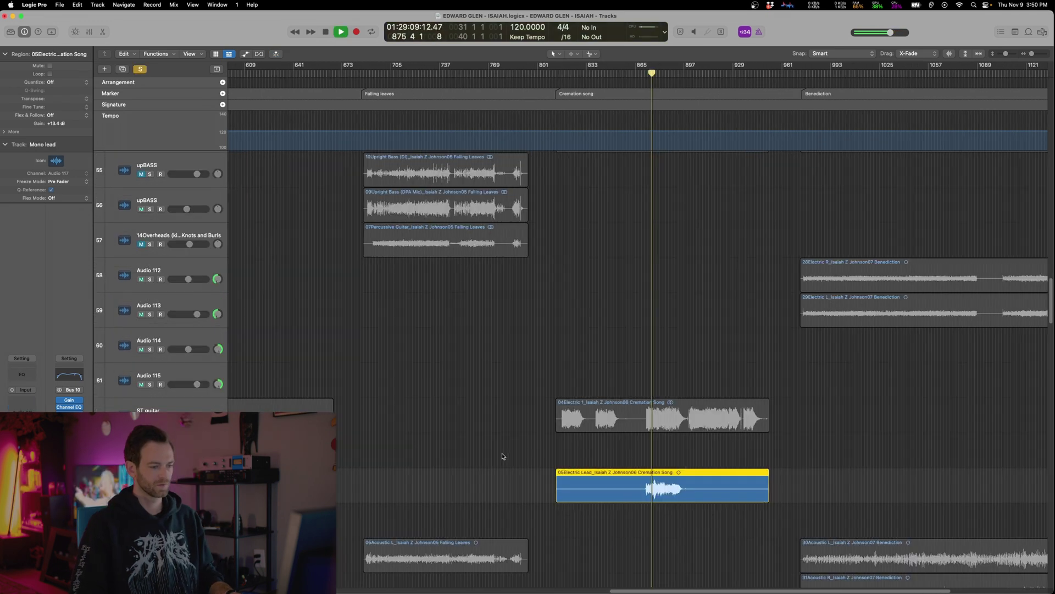
pyautogui.scroll(2, 620, 540)
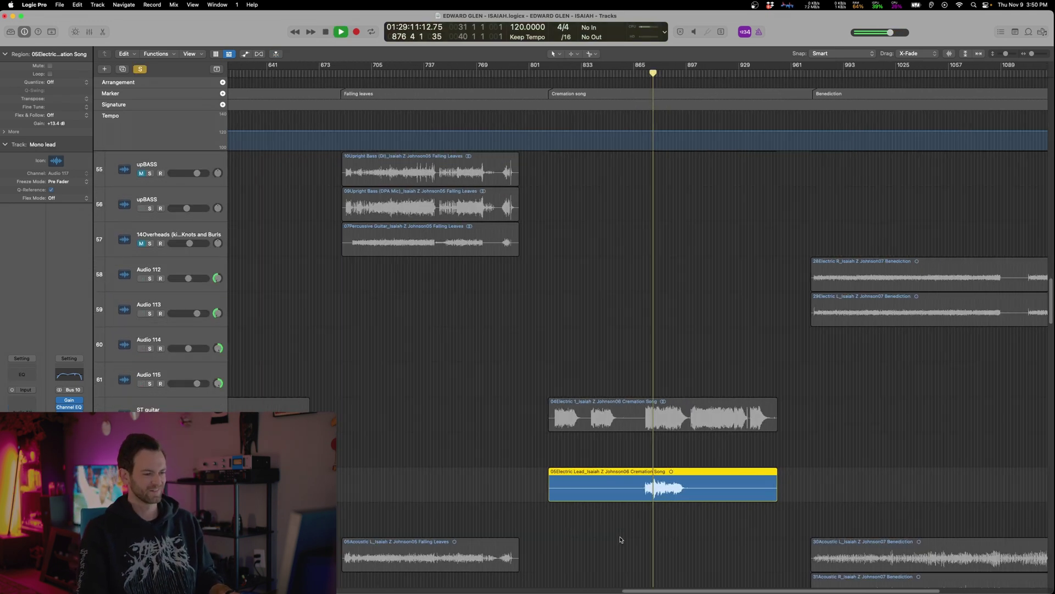
# Add a Channel EQ to Mono lead, cutting 22.3 dB at 82 Hz and boosting 1.7 dB at 3740 Hz with Q 0.41
pyautogui.click(31, 403)
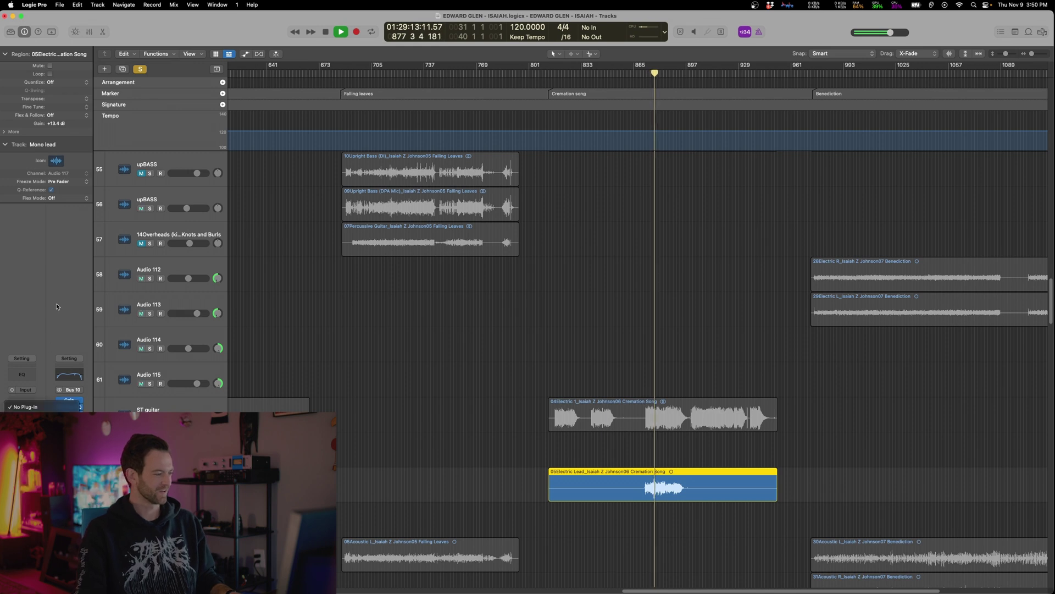
pyautogui.moveTo(470, 303); pyautogui.dragTo(453, 379)
pyautogui.moveTo(608, 275); pyautogui.dragTo(672, 266)
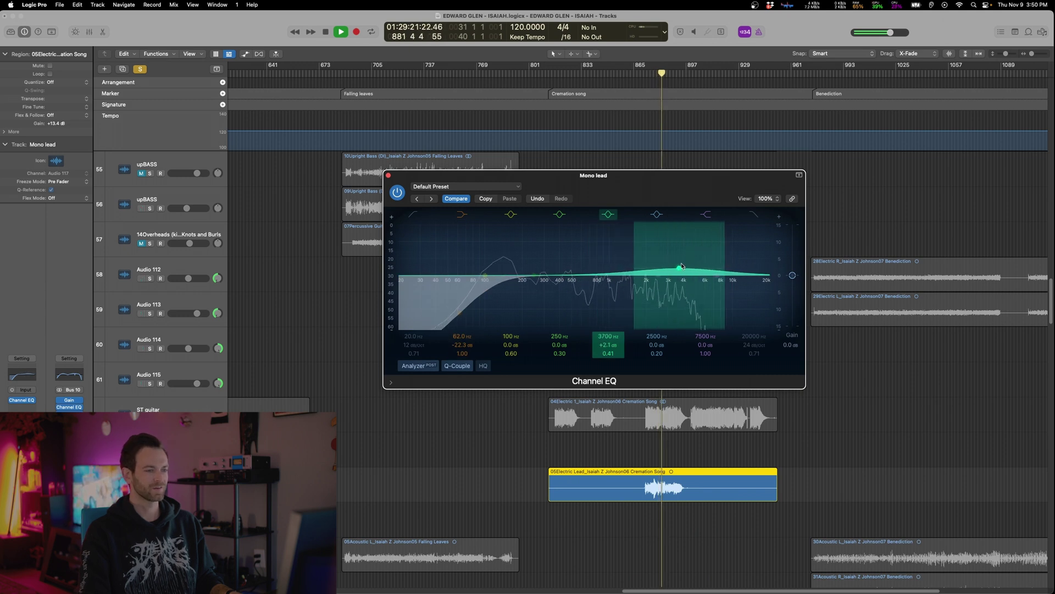
pyautogui.moveTo(682, 268); pyautogui.dragTo(682, 268)
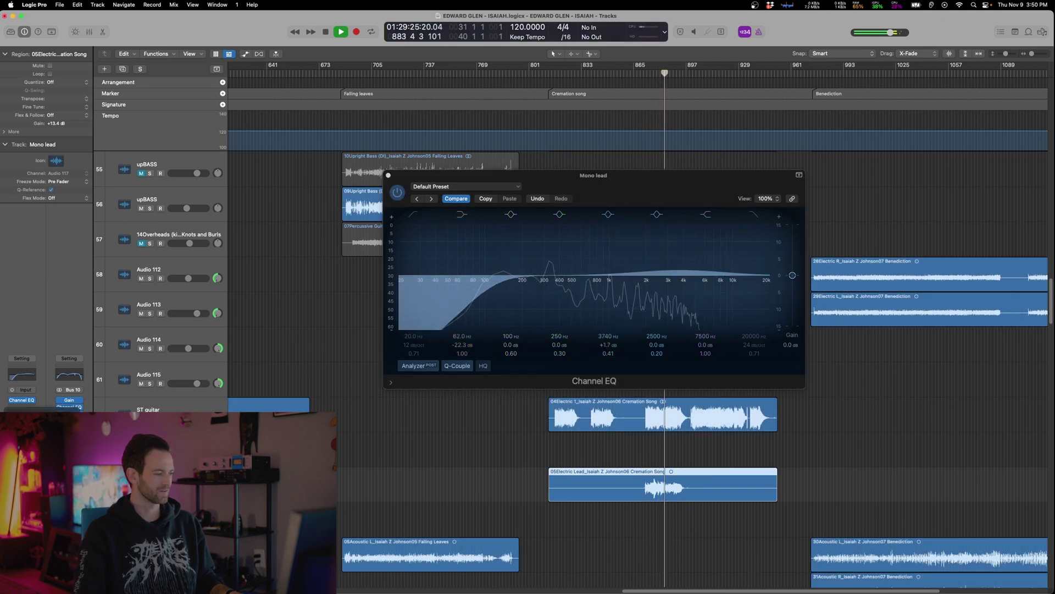
# Add Renaissance Axx to Mono lead with the threshold at -8.5, and close its window and the Channel EQ
pyautogui.click(22, 409)
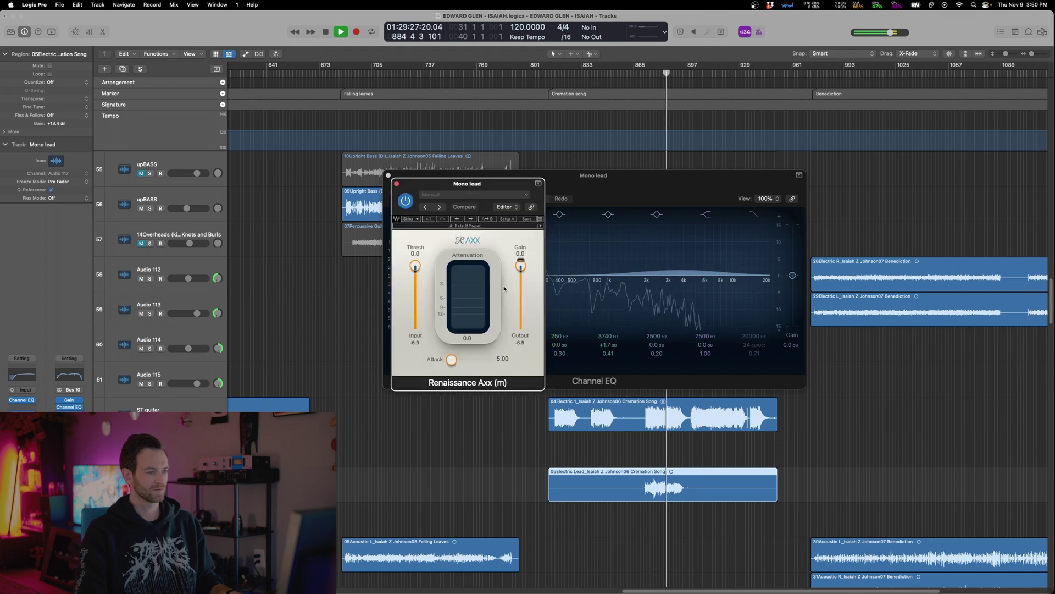
pyautogui.moveTo(418, 284); pyautogui.dragTo(418, 279)
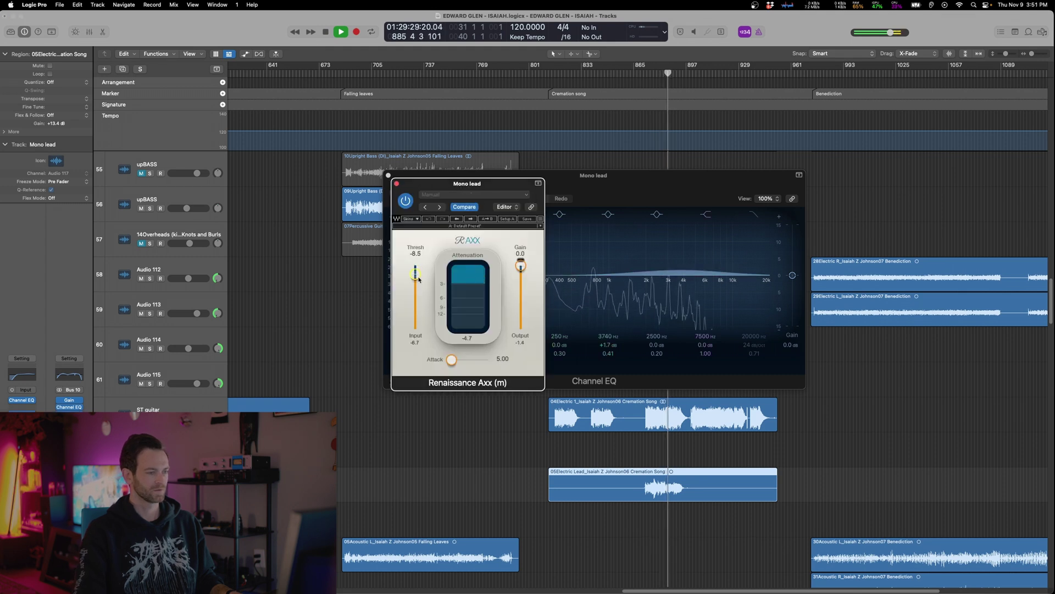
pyautogui.click(22, 414)
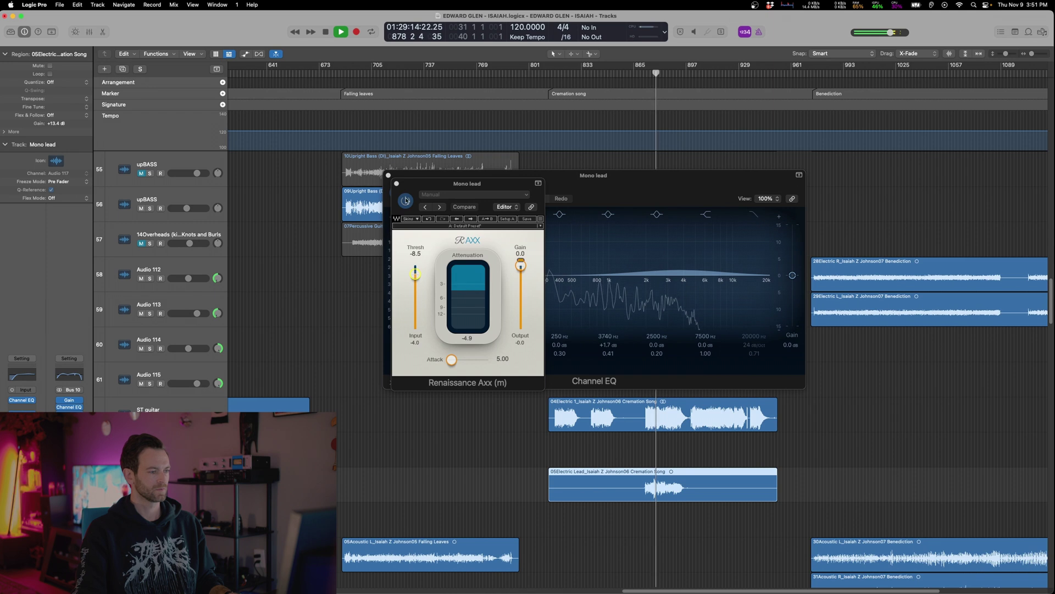
pyautogui.click(396, 184)
pyautogui.click(388, 175)
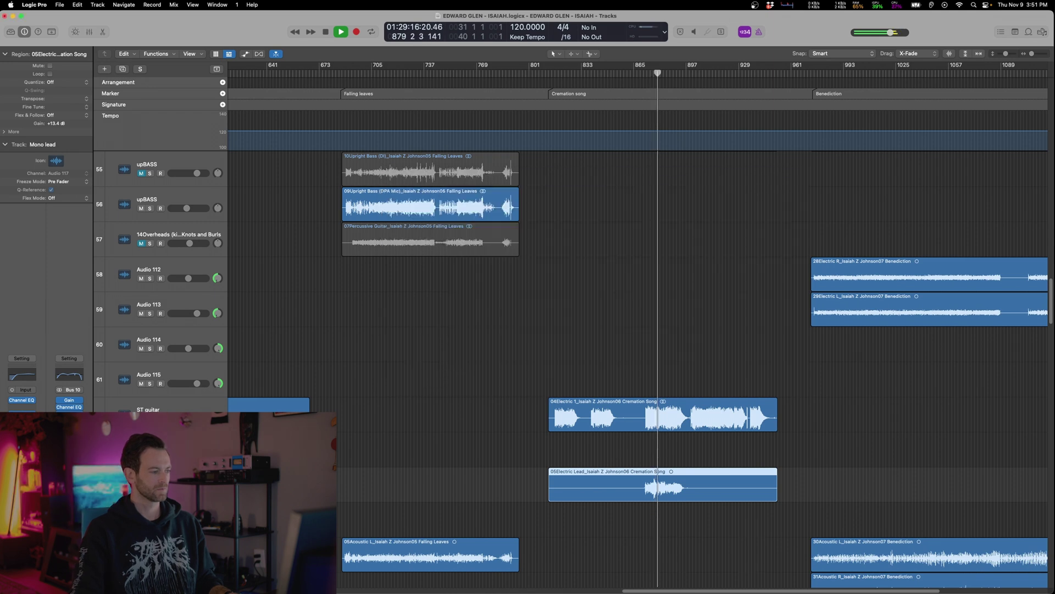
# Add a Little Plate reverb to Mono lead and adjust its low cut
pyautogui.click(22, 416)
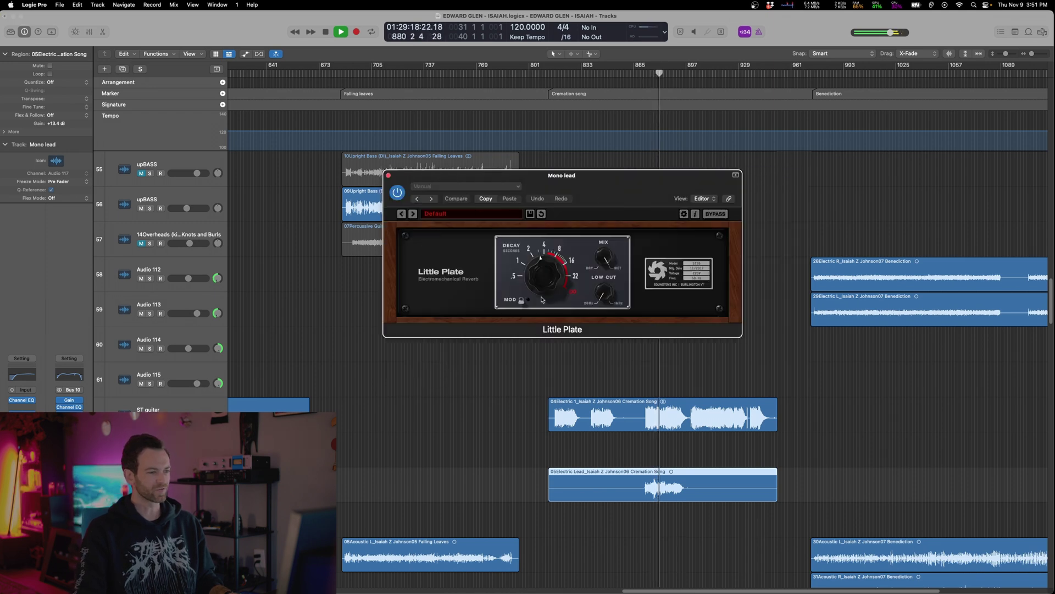
pyautogui.moveTo(605, 296); pyautogui.dragTo(613, 271)
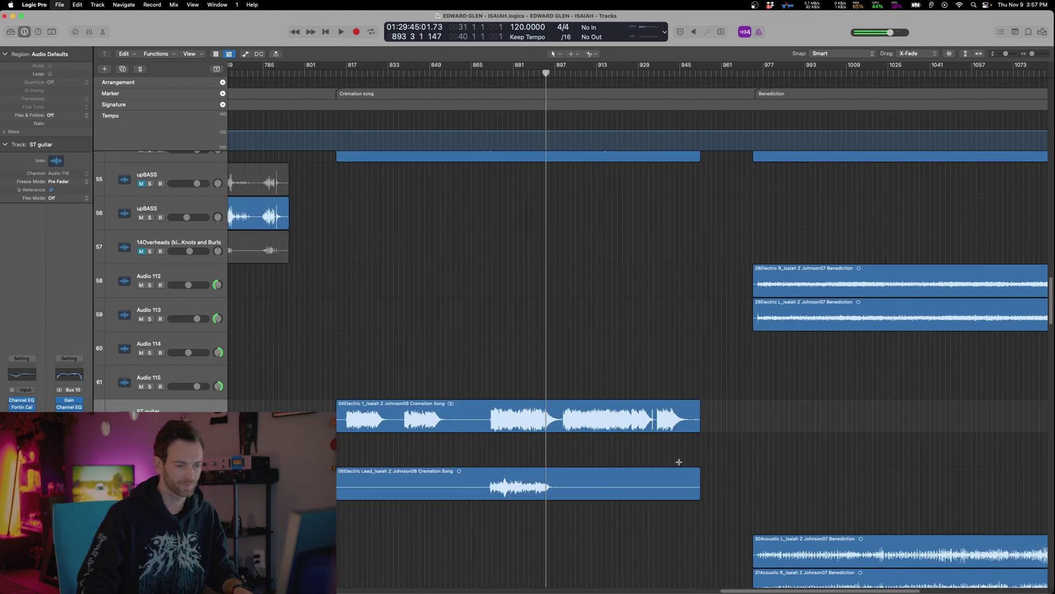
# Move the Benediction Electric L region from Audio 113 to Audio 115 and normalize the gain of both Benediction electric regions
pyautogui.scroll(-5, 679, 463)
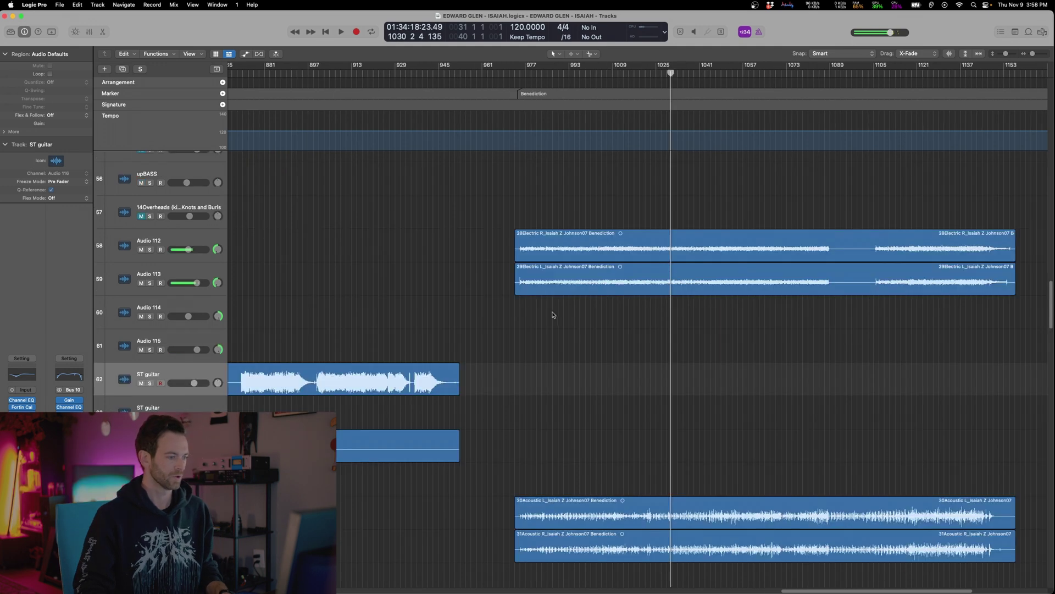
pyautogui.moveTo(574, 280); pyautogui.dragTo(576, 339)
pyautogui.click(574, 248)
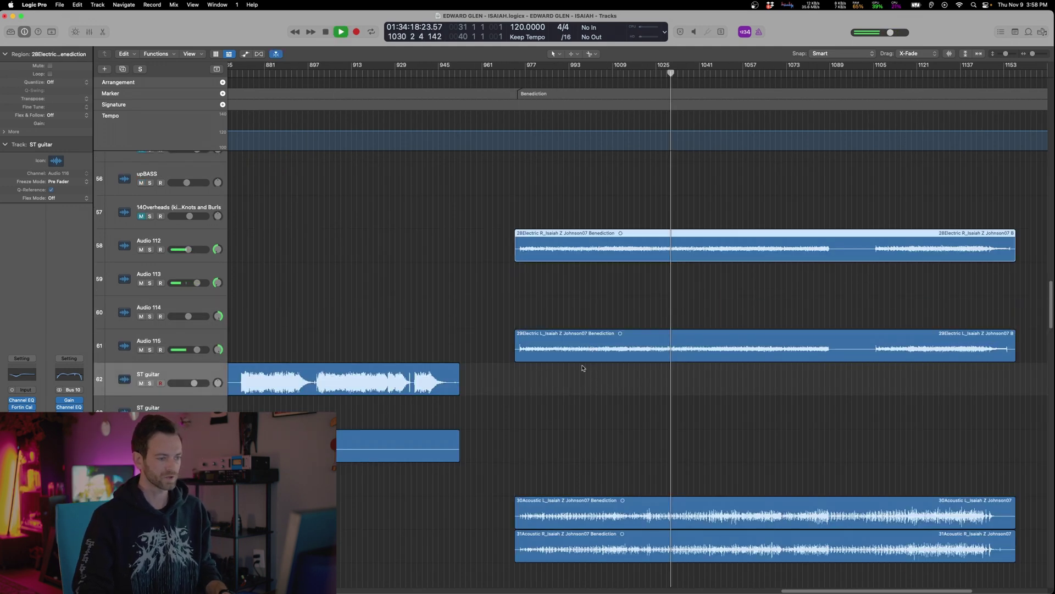
pyautogui.press('space')
pyautogui.moveTo(590, 410); pyautogui.dragTo(595, 210)
pyautogui.hotkey('ctrl', 'n')
pyautogui.press('Return')
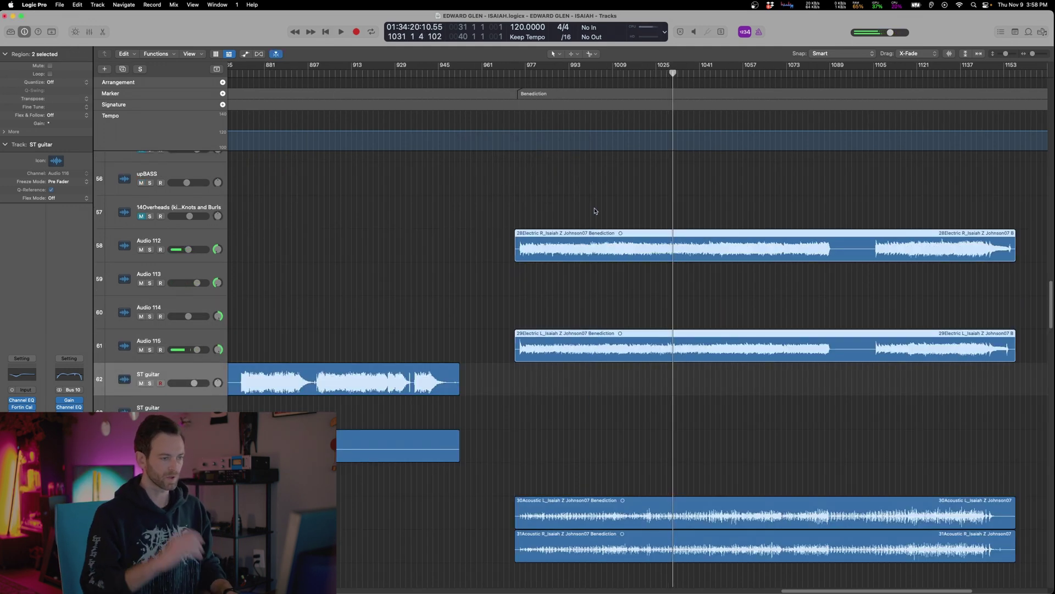
# Automate Audio 112's volume to -3.1 dB across the Benediction Electric R region and resume playback
pyautogui.press('space')
pyautogui.press('a')
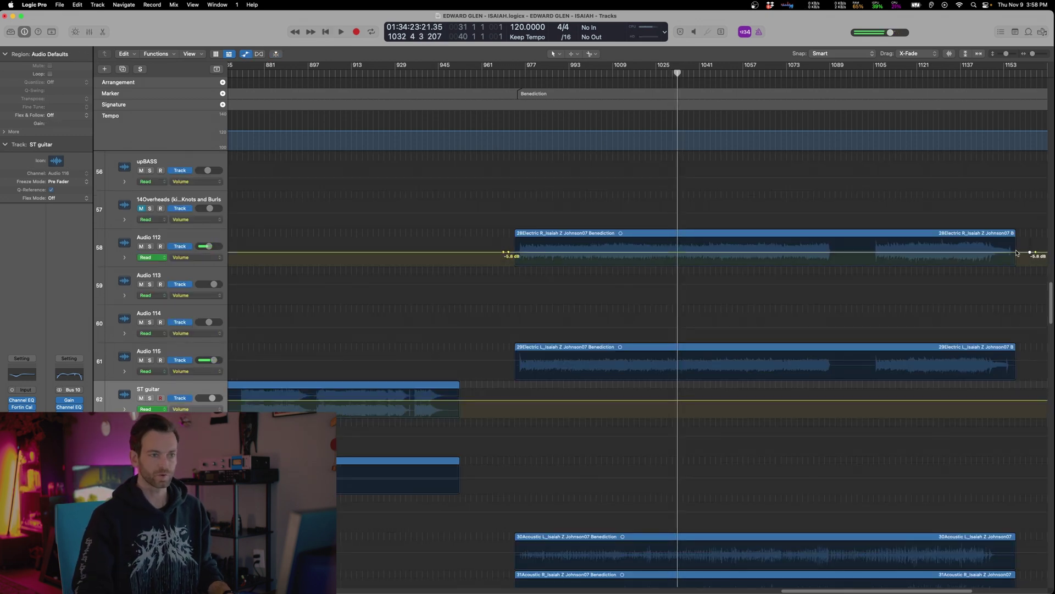
pyautogui.moveTo(845, 258); pyautogui.dragTo(841, 253)
pyautogui.press('space')
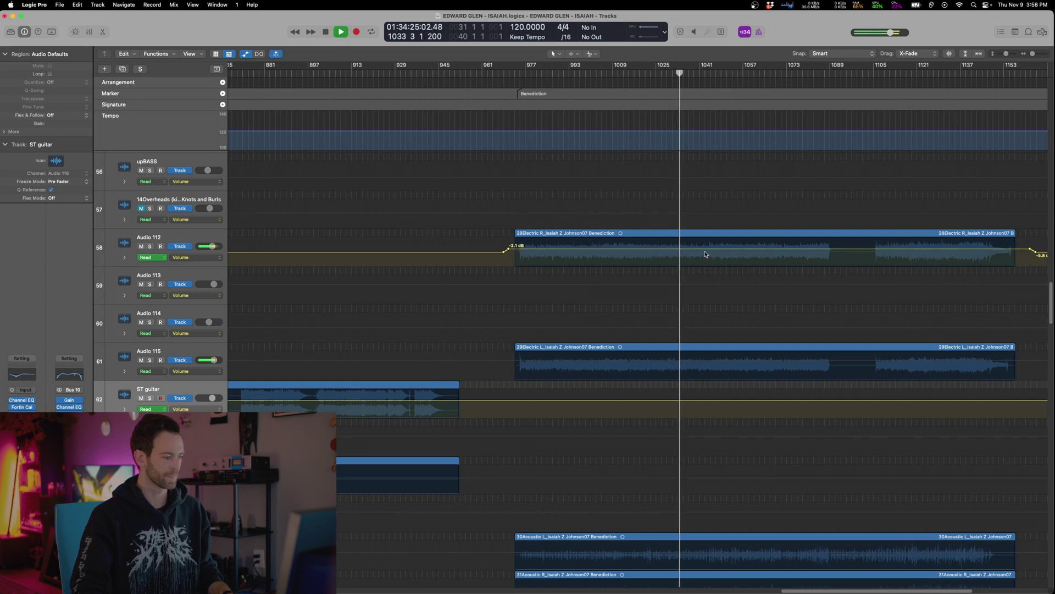
# Raise Audio 112's volume automation across the Benediction Electric R region to -1.0 dB
pyautogui.moveTo(705, 251); pyautogui.dragTo(704, 247)
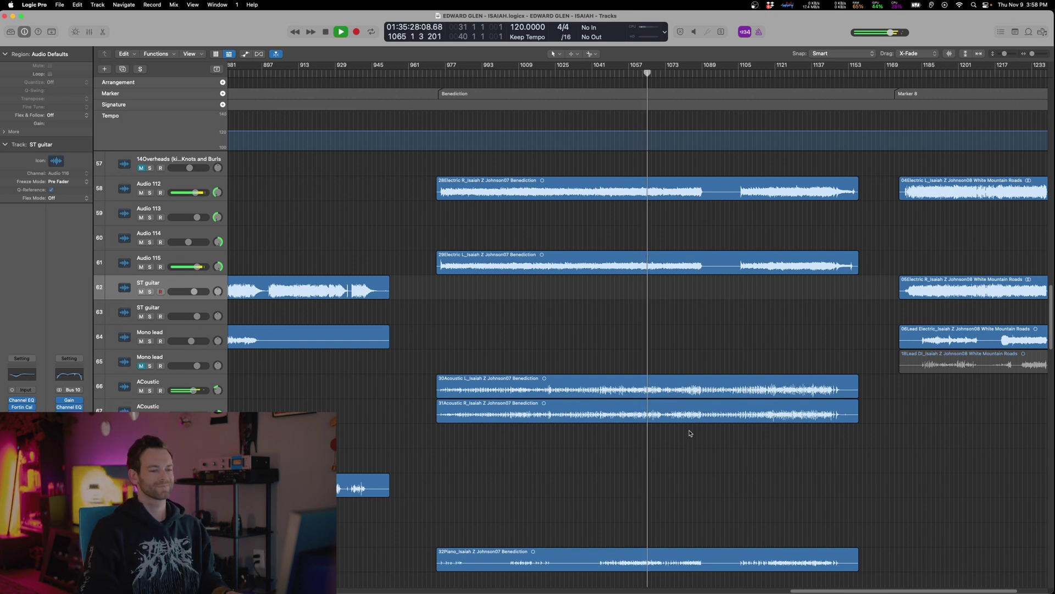
# Audition the PIANO track in solo and adjust its volume automation across the Benediction piano region
pyautogui.scroll(-10, 690, 434)
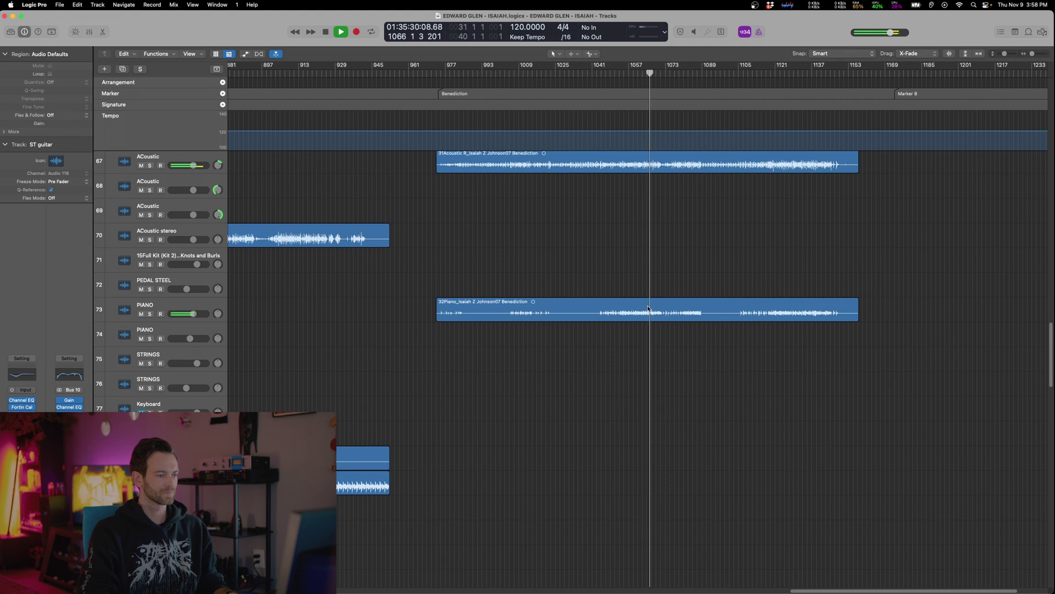
pyautogui.click(648, 309)
pyautogui.press('a')
pyautogui.click(150, 314)
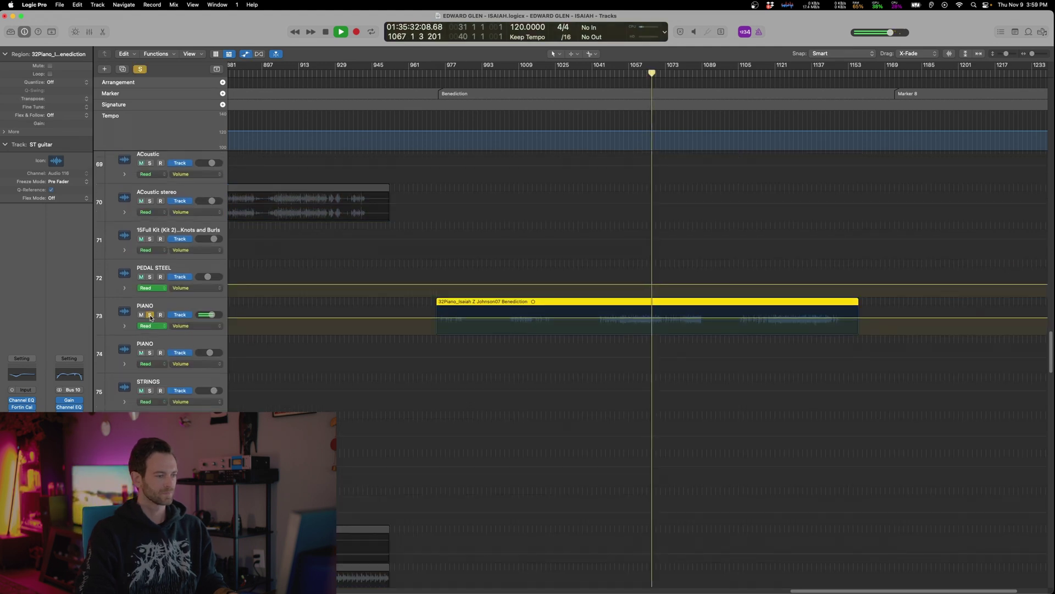
pyautogui.click(150, 317)
pyautogui.moveTo(426, 318); pyautogui.dragTo(807, 317)
pyautogui.click(809, 315)
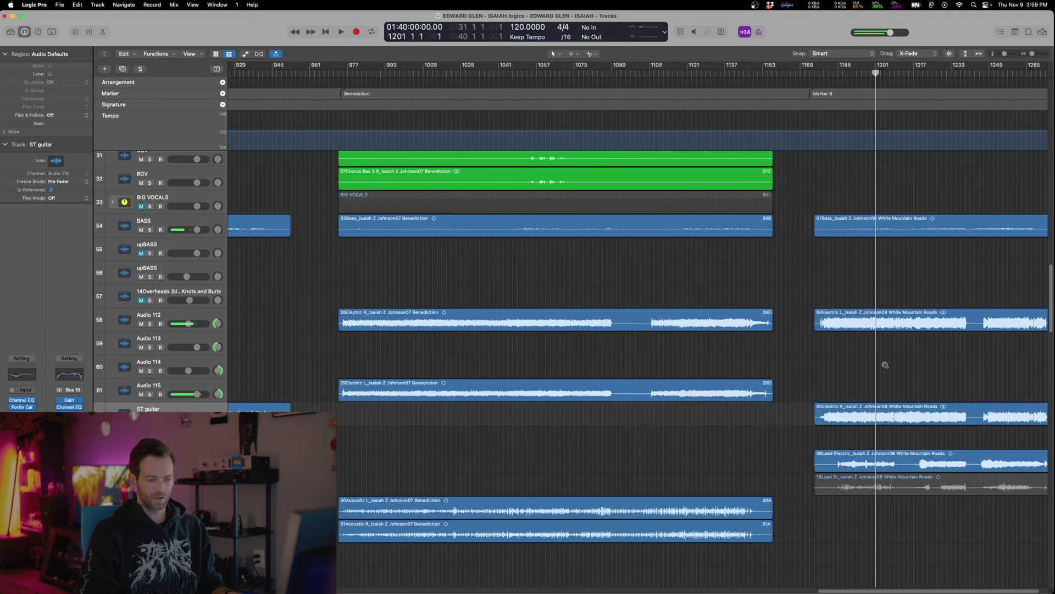
# Play the White Mountain Roads section and listen to the ST guitar track in solo
pyautogui.click(884, 367)
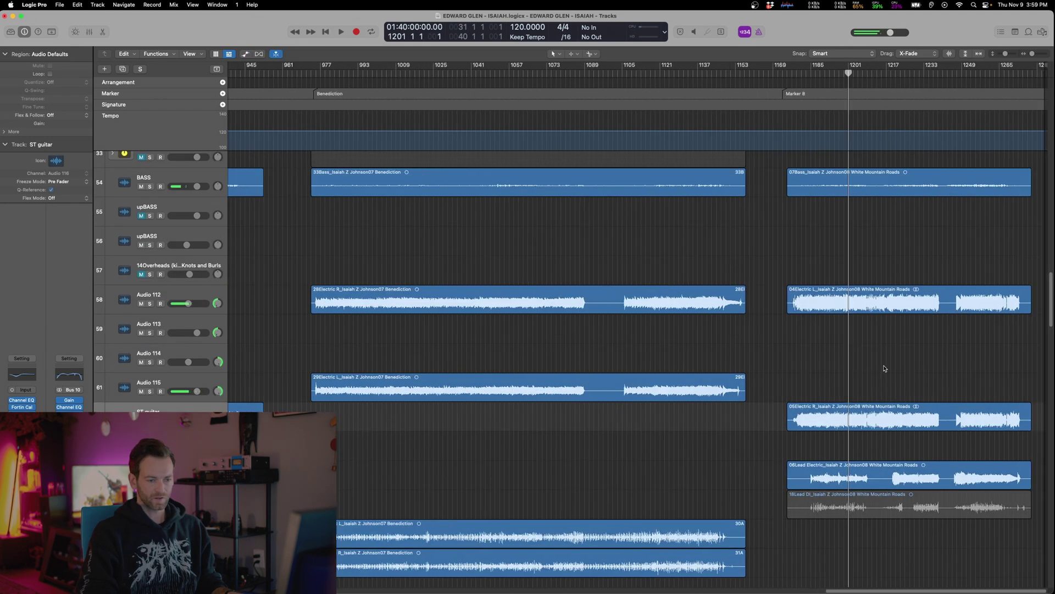
pyautogui.click(842, 510)
pyautogui.press('super+Right')
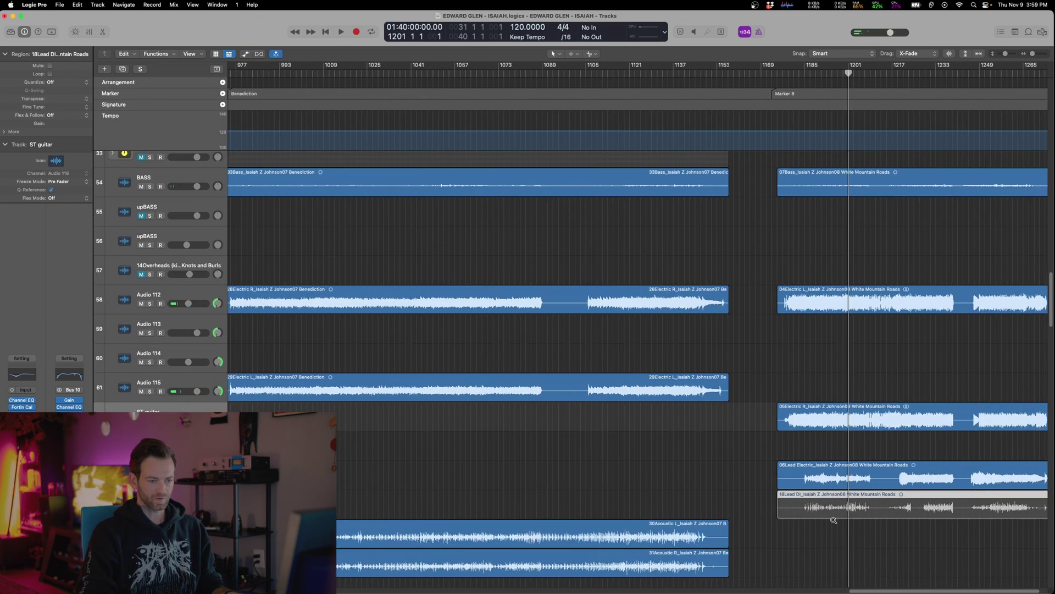
pyautogui.press('super+Down')
pyautogui.press('super+Down')
pyautogui.press('space')
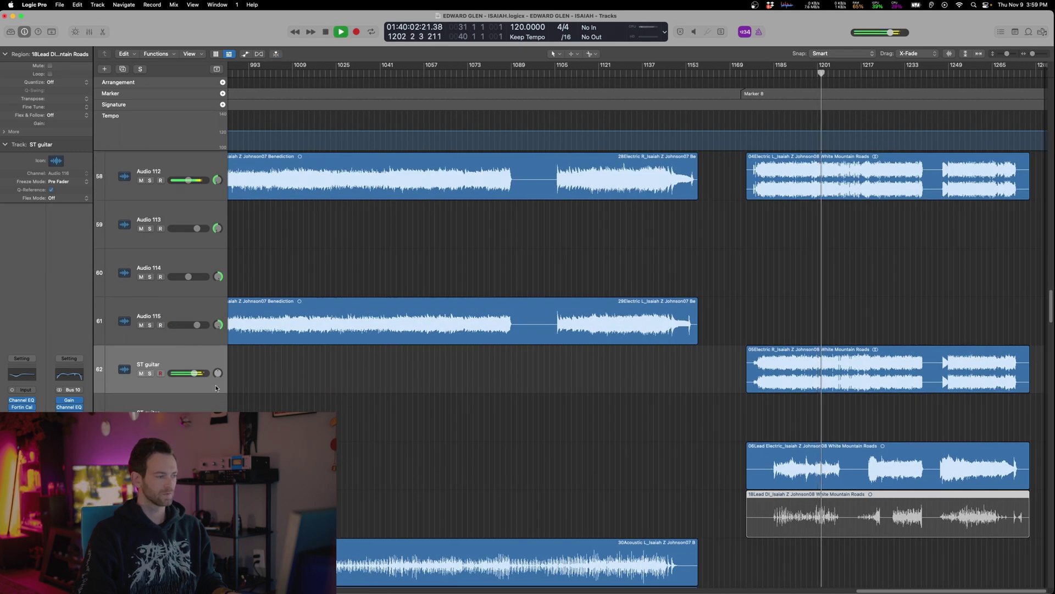
pyautogui.click(149, 373)
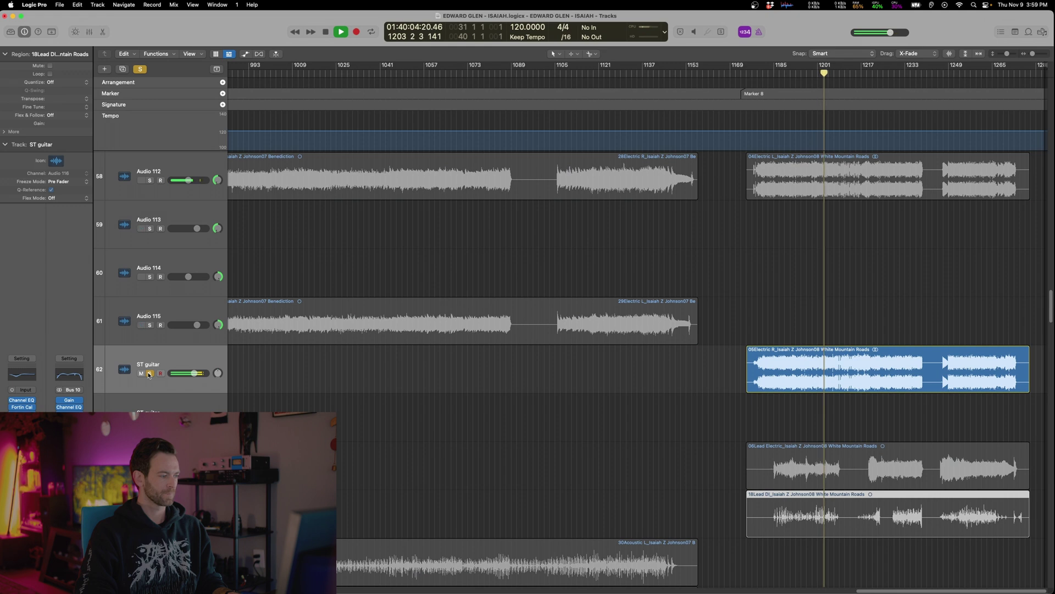
pyautogui.click(149, 374)
# Automate ST guitar's EchoBoy mix to drop from 50% to 0% just before the White Mountain Roads Electric R region
pyautogui.press('a')
pyautogui.click(186, 379)
pyautogui.moveTo(235, 356)
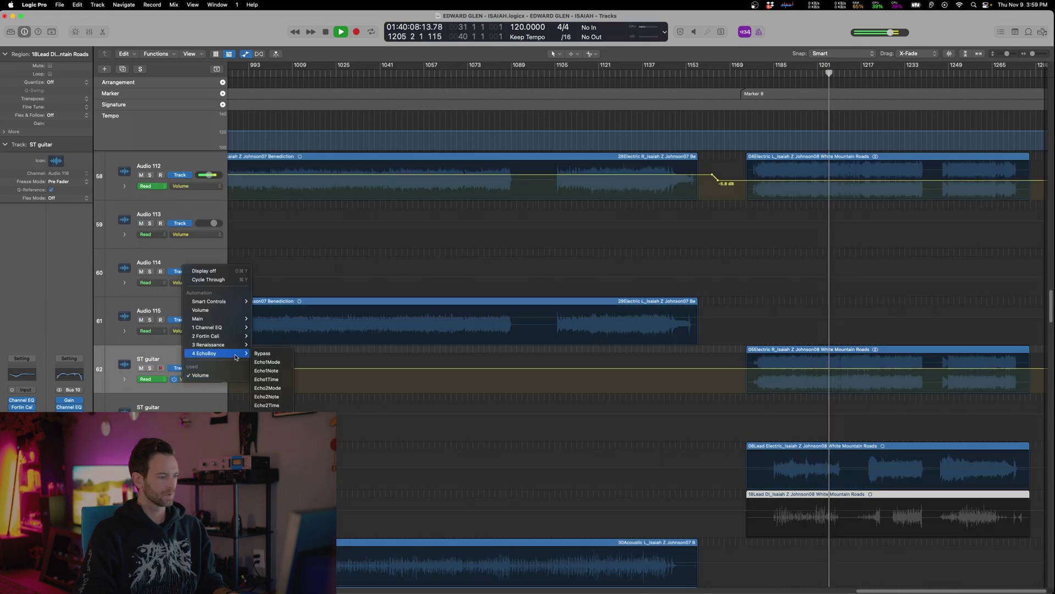
pyautogui.click(267, 422)
pyautogui.press('space')
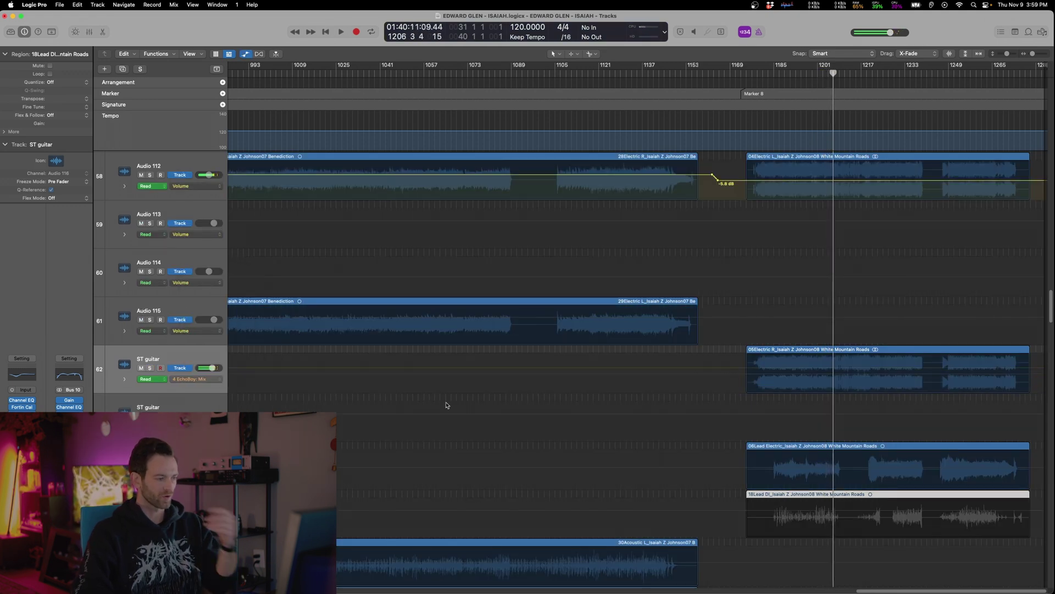
pyautogui.click(732, 378)
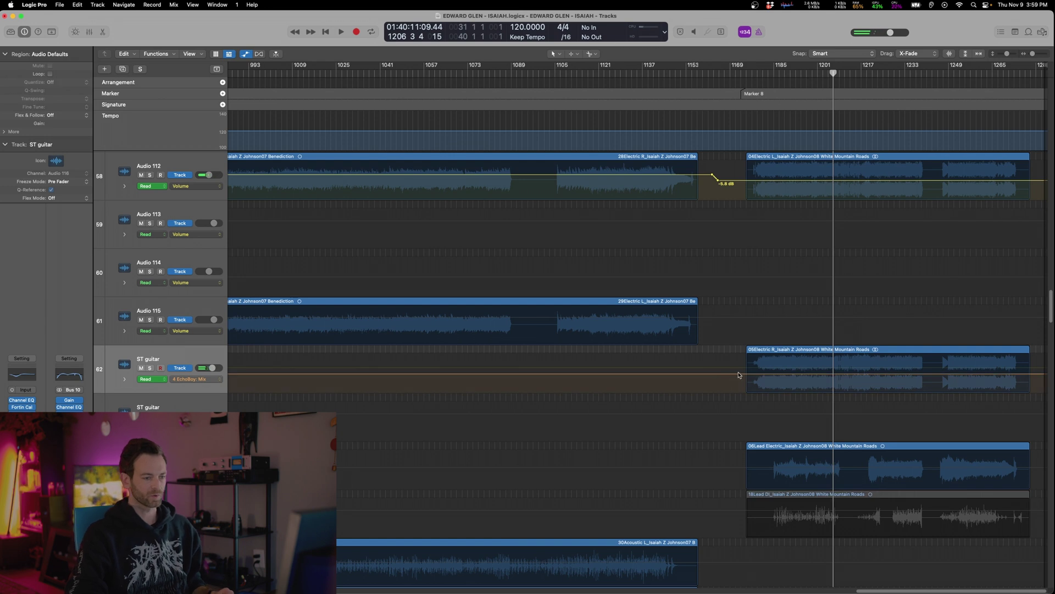
pyautogui.click(738, 374)
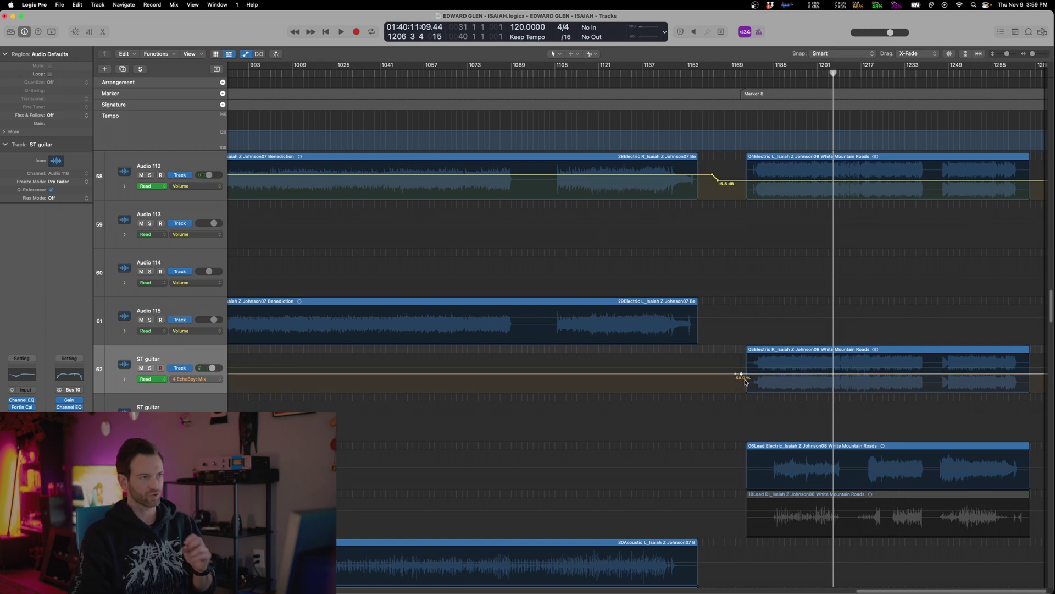
pyautogui.moveTo(742, 374); pyautogui.dragTo(742, 389)
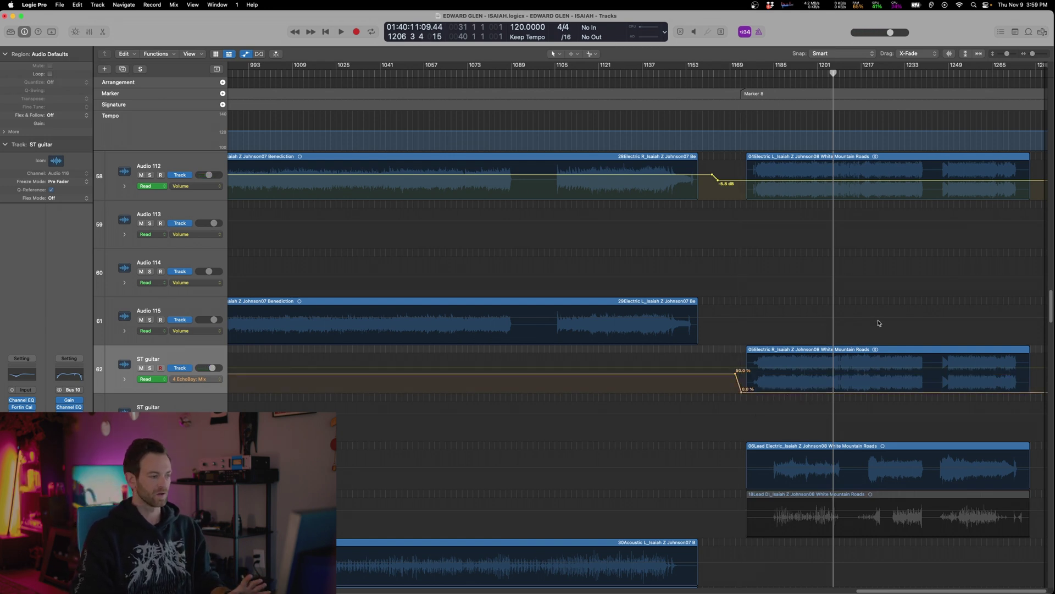
# Extend ST guitar's 0% EchoBoy mix automation back to the end of the Beaver brook regions, and hide the automation
pyautogui.press('super+Left')
pyautogui.press('super+Left')
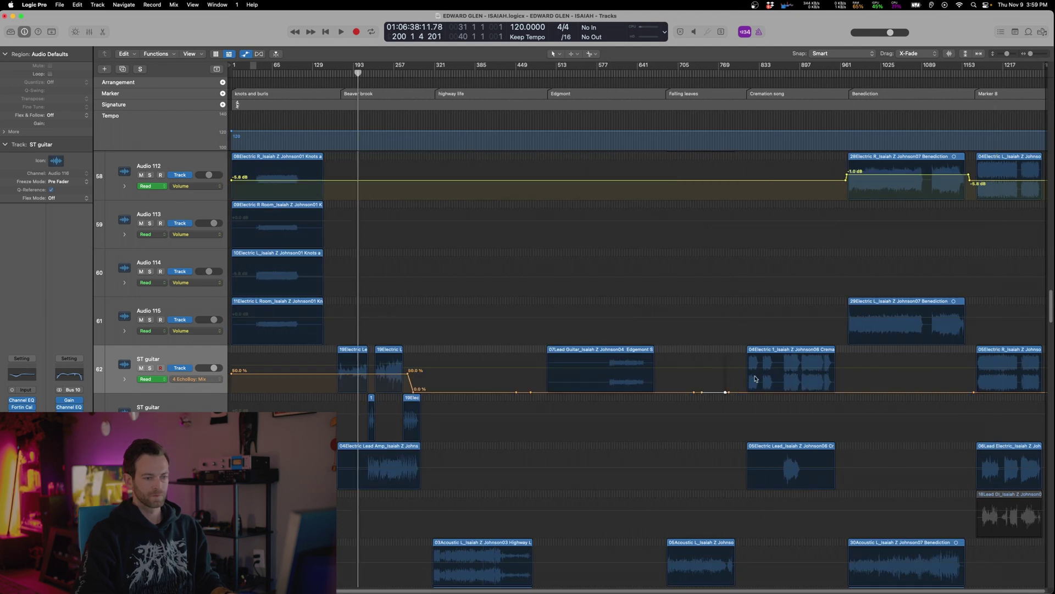
pyautogui.hscroll(1, 874, 373)
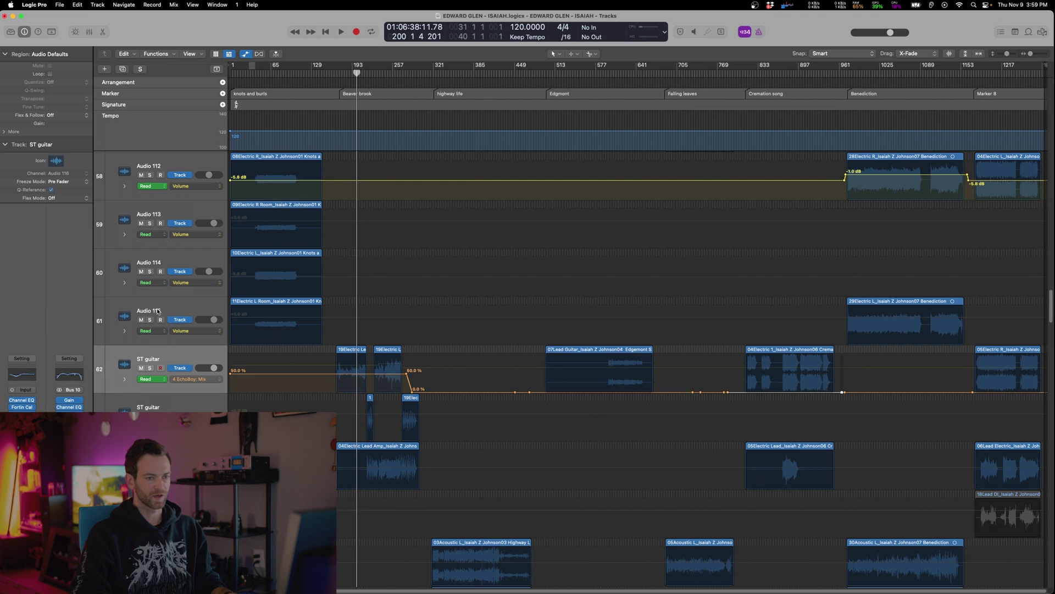
pyautogui.press('a')
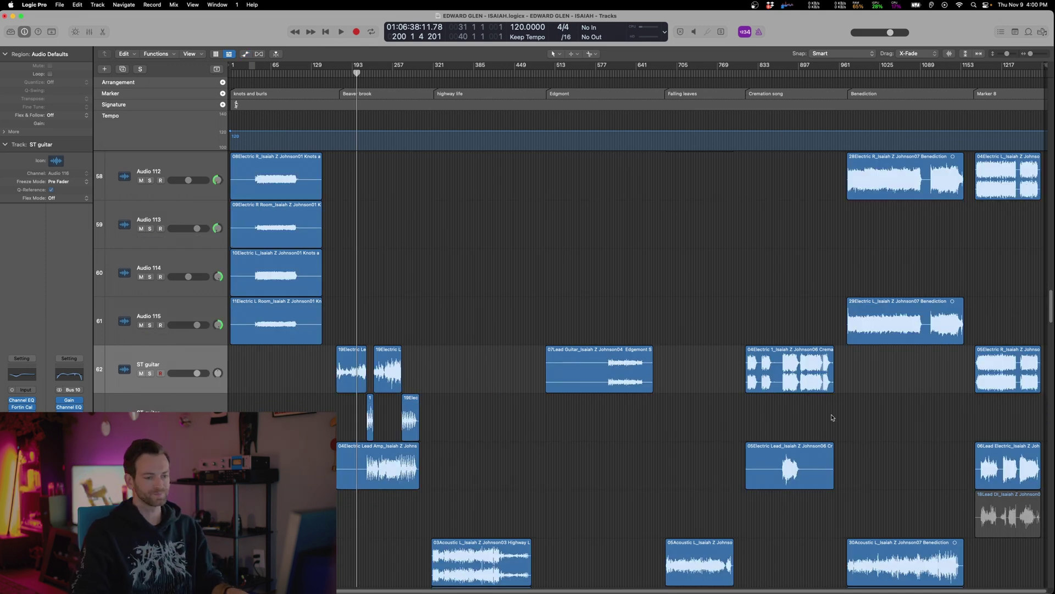
# Listen to the Cremation song guitars and to Mono lead soloed in the White Mountain Roads section
pyautogui.click(786, 413)
pyautogui.press('space')
pyautogui.scroll(2, 826, 424)
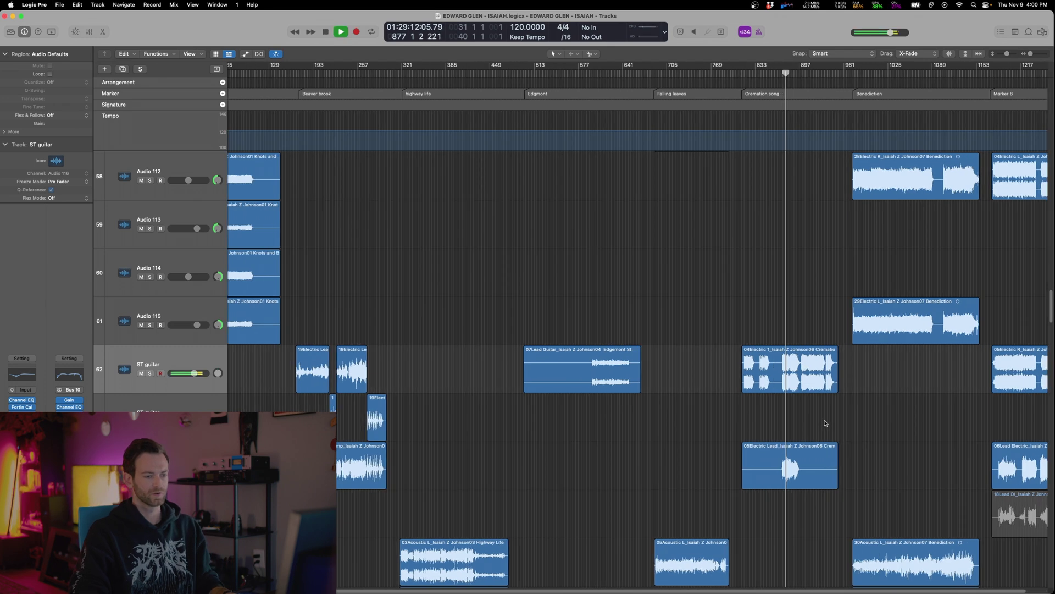
pyautogui.press('space')
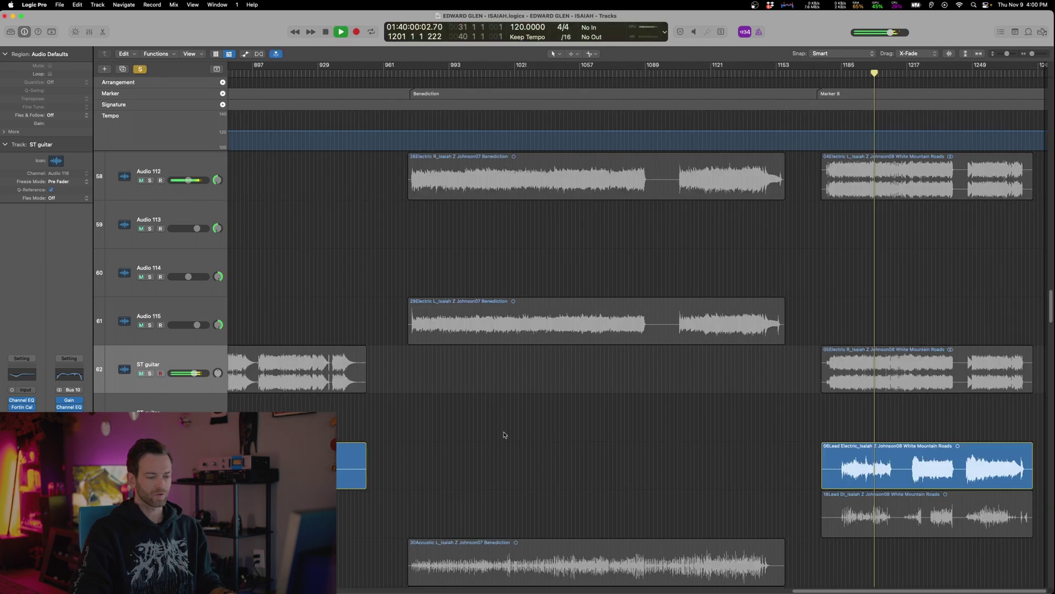
pyautogui.scroll(4, 845, 466)
pyautogui.scroll(-5, 845, 467)
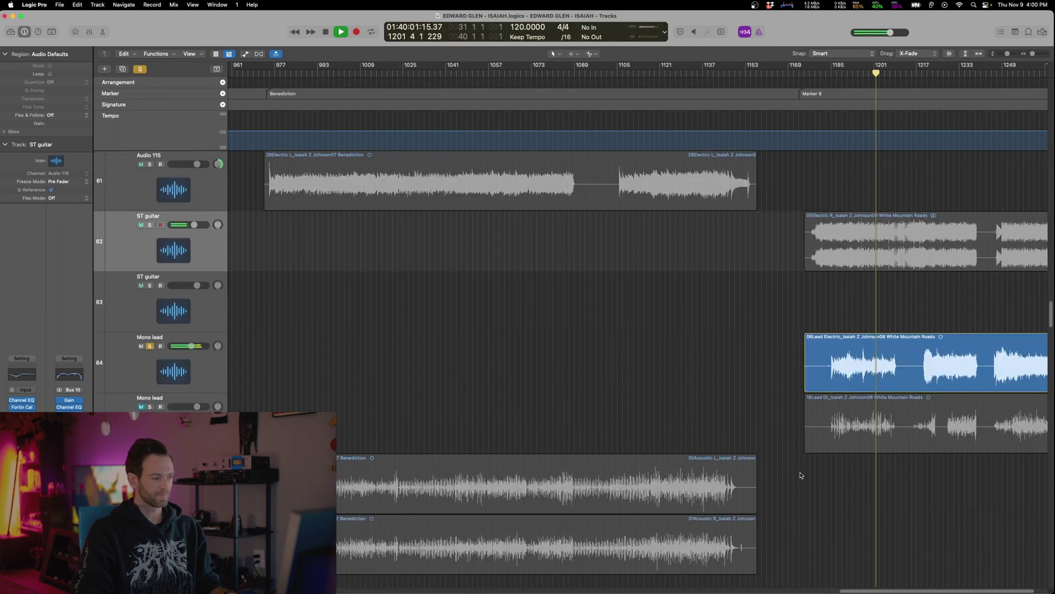
# Move the White Mountain Roads Lead Electric region onto a new duplicate of the Mono lead track and clear the solo
pyautogui.press('space')
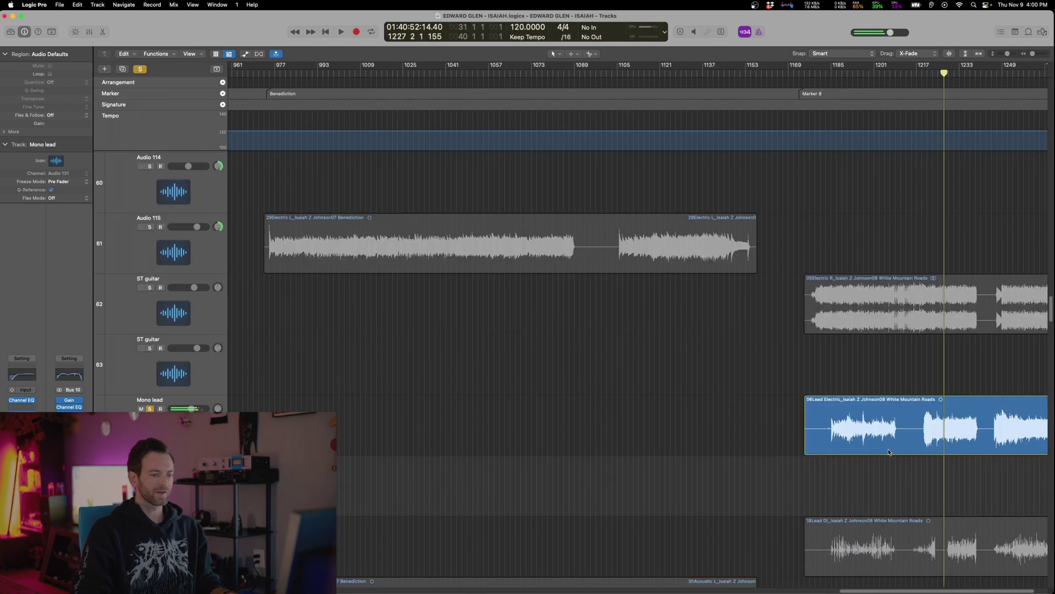
pyautogui.moveTo(888, 451); pyautogui.dragTo(886, 486)
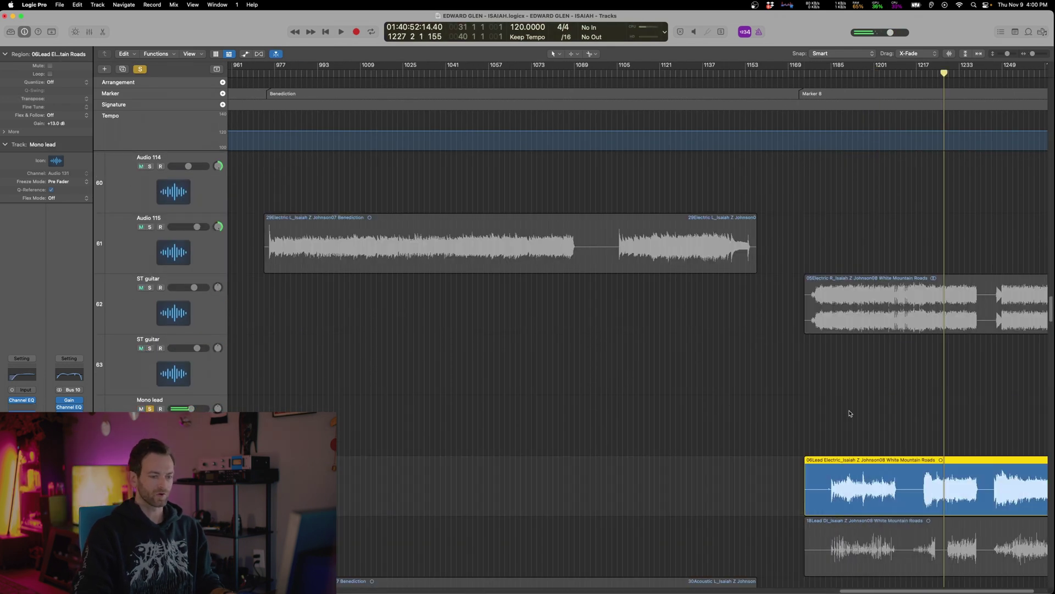
pyautogui.click(850, 411)
pyautogui.press('Up')
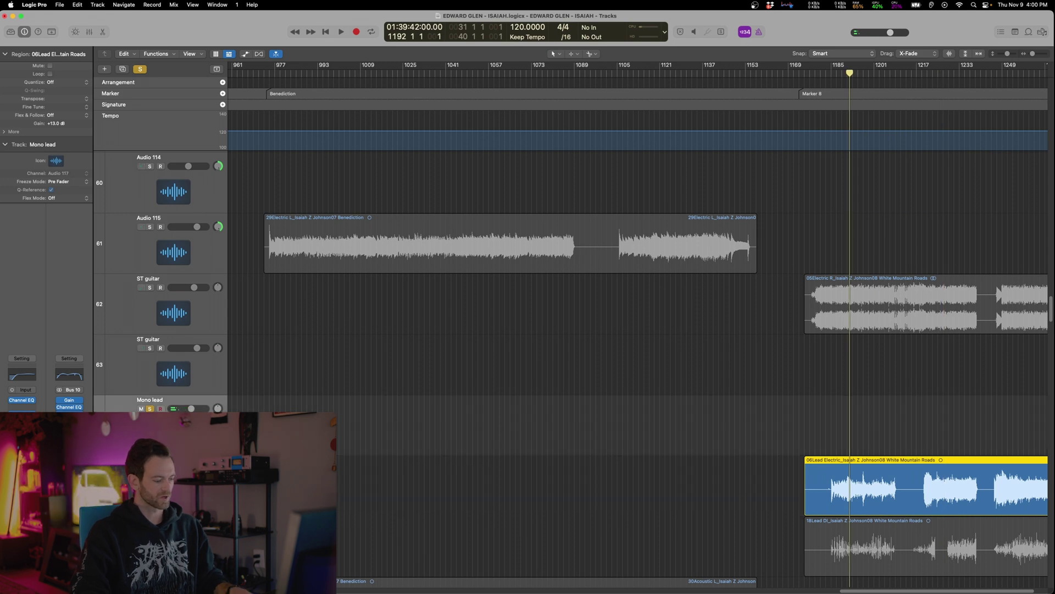
pyautogui.press('super+s')
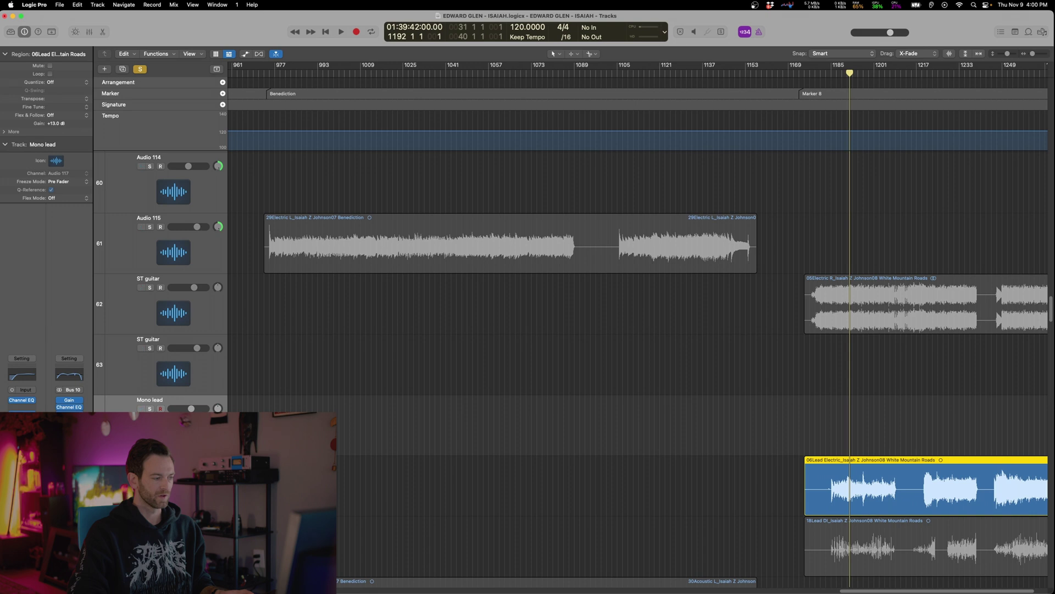
pyautogui.hotkey('ctrl', 's')
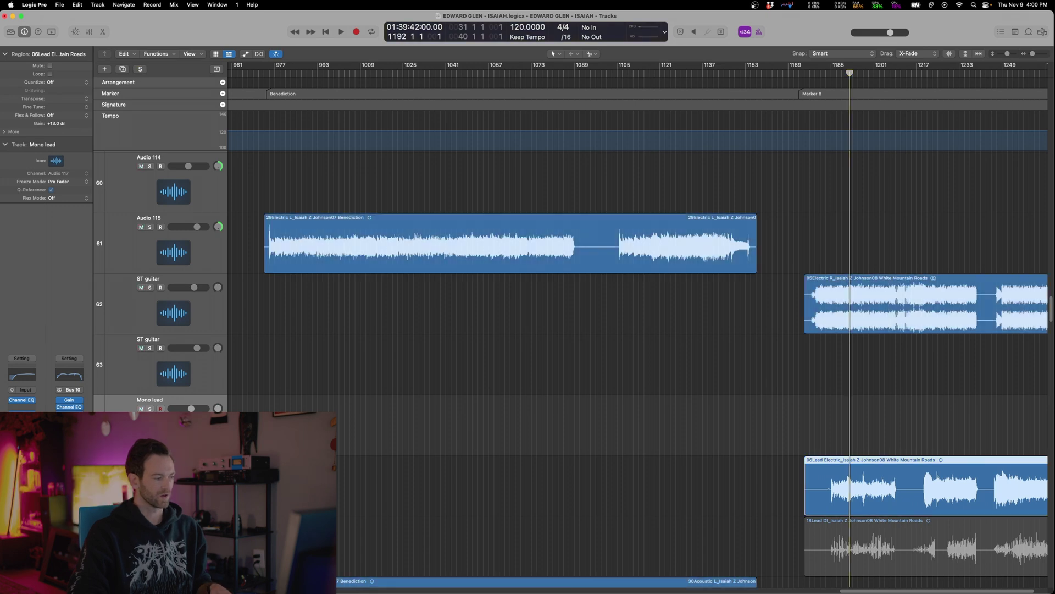
pyautogui.press('Down')
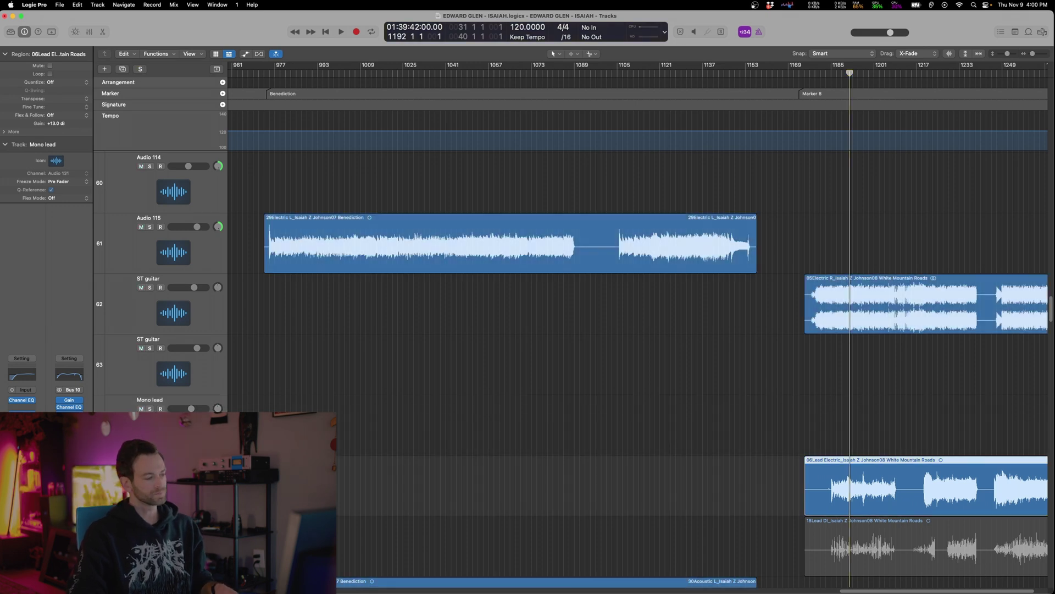
# In the duplicate Mono lead's Channel EQ, disable the 62 Hz low shelf and set +0.4 dB at 308 Hz and +7.0 dB at 4700 Hz
pyautogui.click(33, 376)
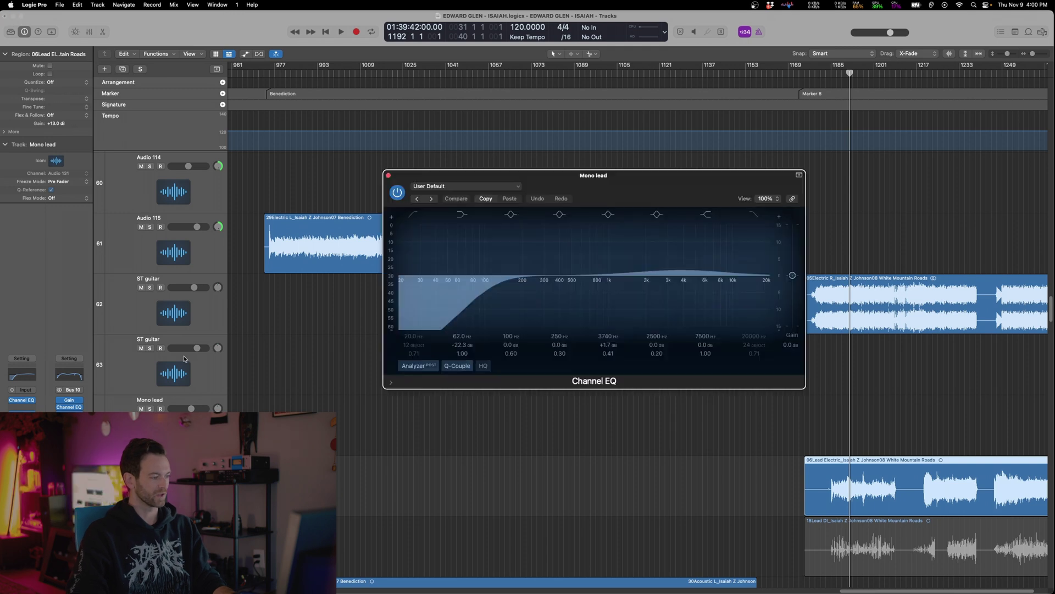
pyautogui.click(462, 214)
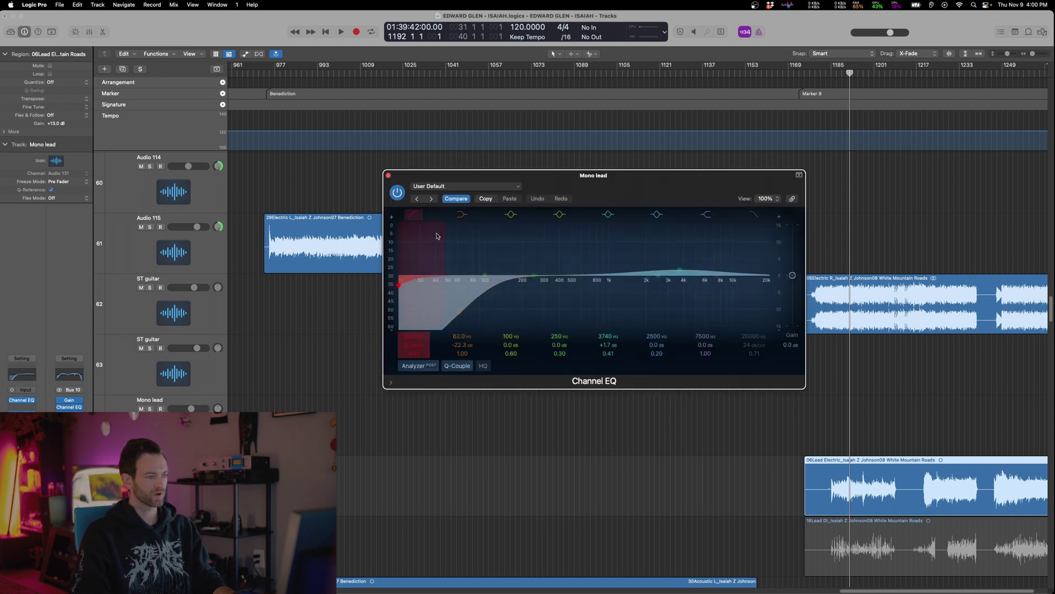
pyautogui.press('space')
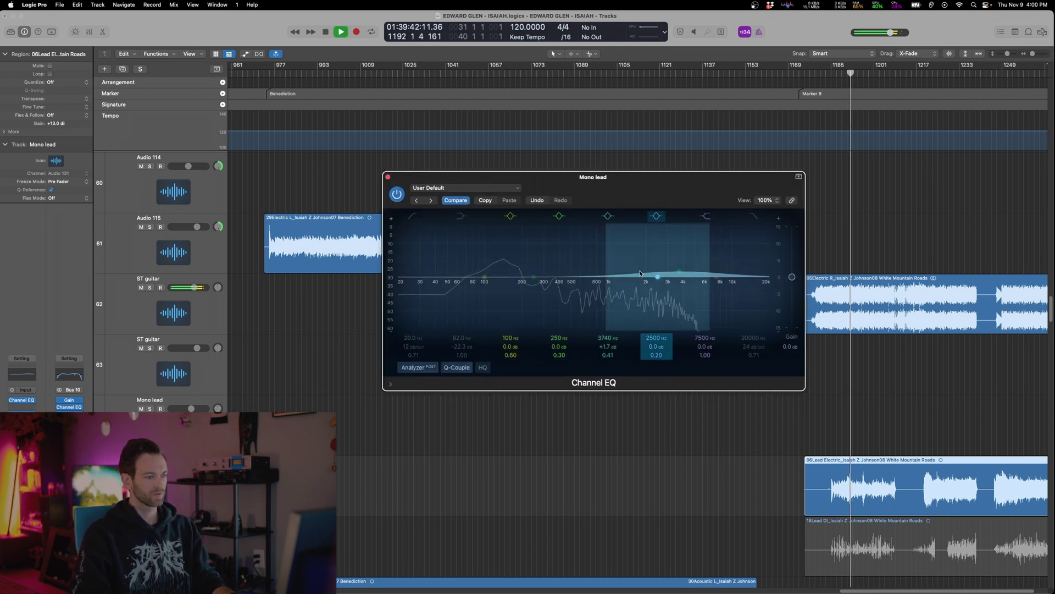
pyautogui.moveTo(541, 276)
pyautogui.mouseDown()
pyautogui.moveTo(558, 234)
pyautogui.moveTo(639, 222)
pyautogui.moveTo(696, 229)
pyautogui.moveTo(684, 275)
pyautogui.moveTo(544, 274)
pyautogui.mouseUp()
pyautogui.moveTo(682, 278); pyautogui.dragTo(692, 253)
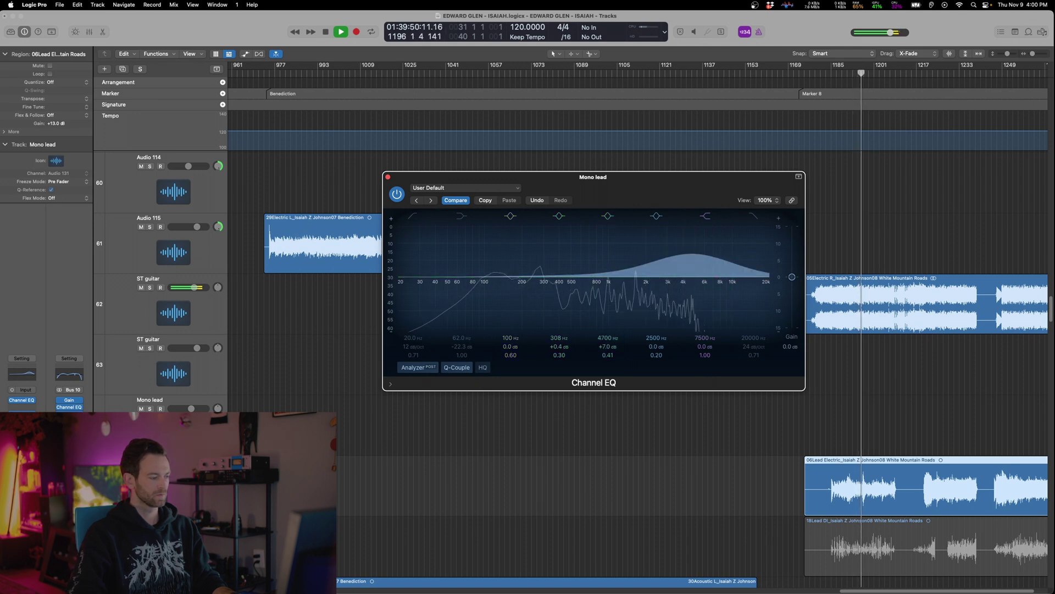
pyautogui.hotkey('ctrl', 's')
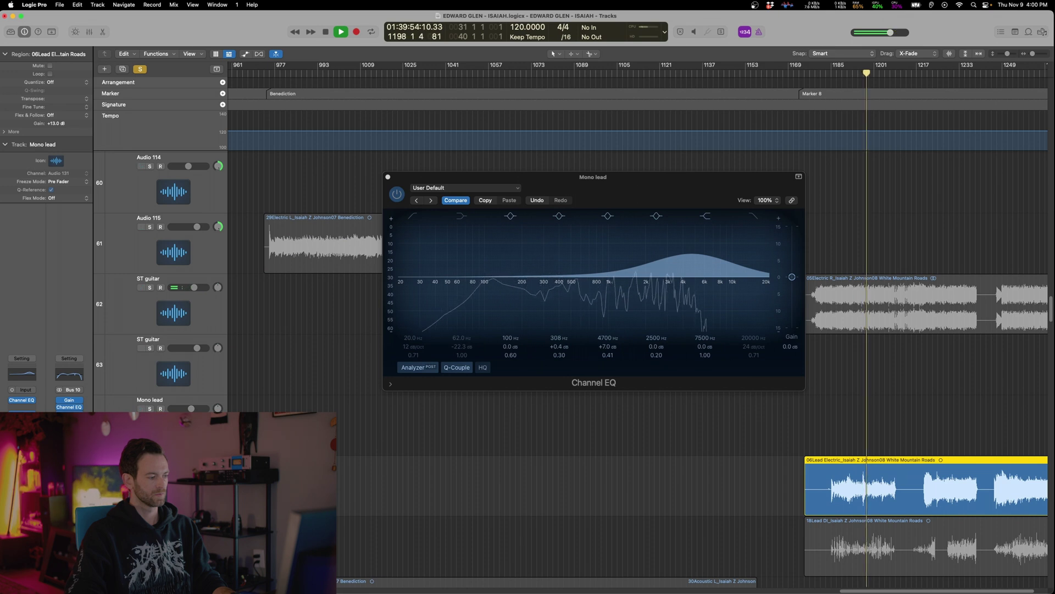
pyautogui.hotkey('ctrl', 's')
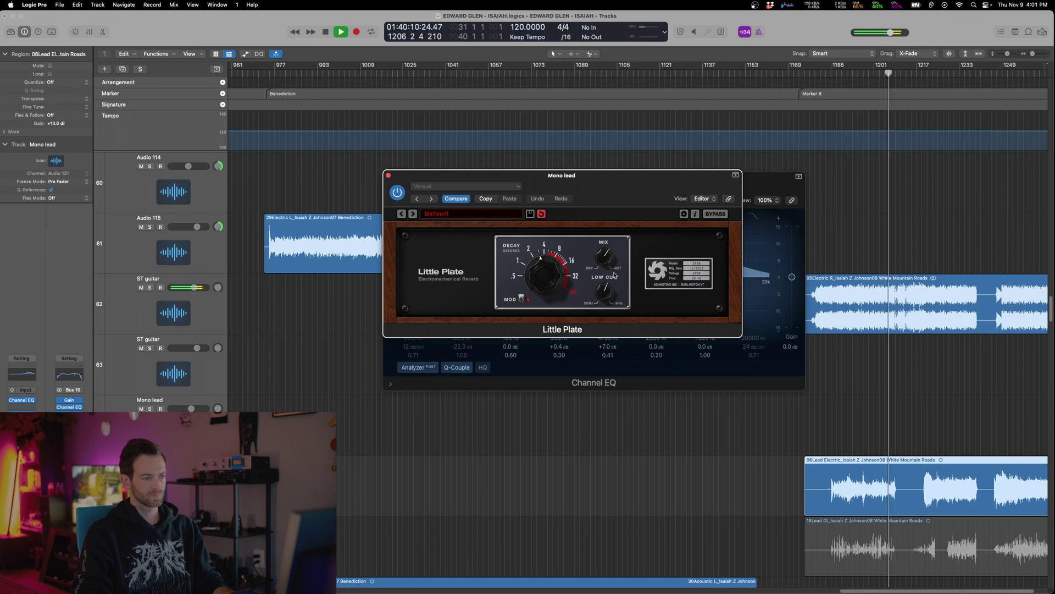
# Fine-tune the Little Plate reverb on the duplicate Mono lead, close its window and replay the White Mountain Roads section
pyautogui.moveTo(614, 275); pyautogui.dragTo(615, 273)
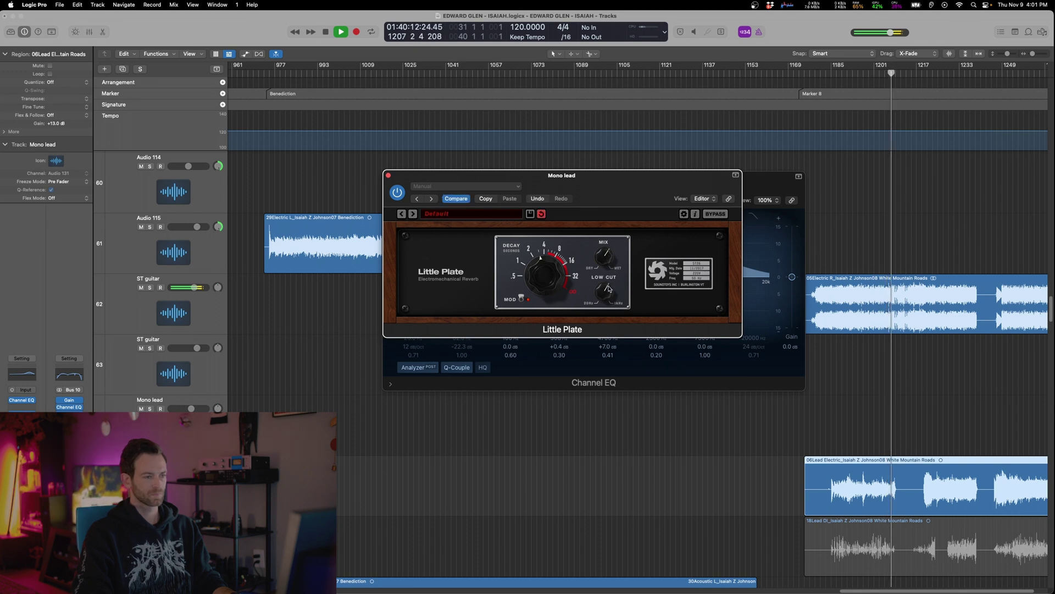
pyautogui.click(388, 175)
pyautogui.press('space')
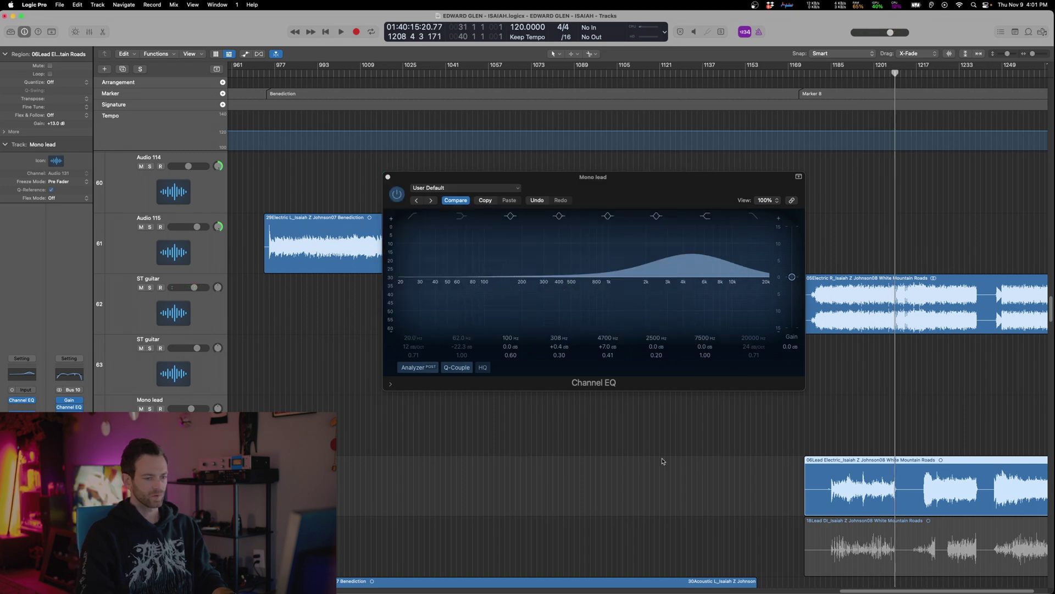
pyautogui.press('space')
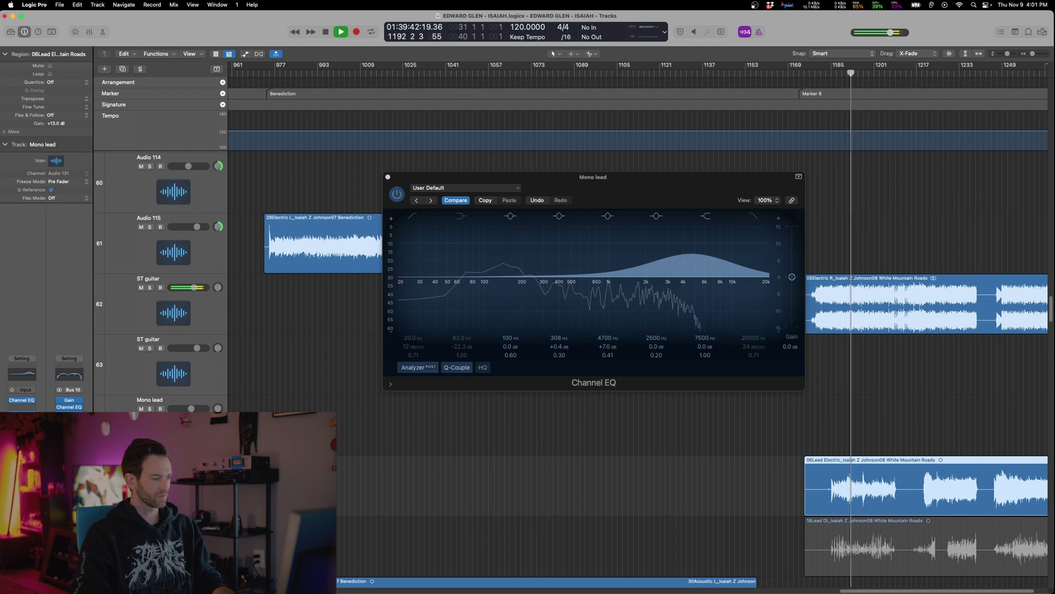
pyautogui.press('space')
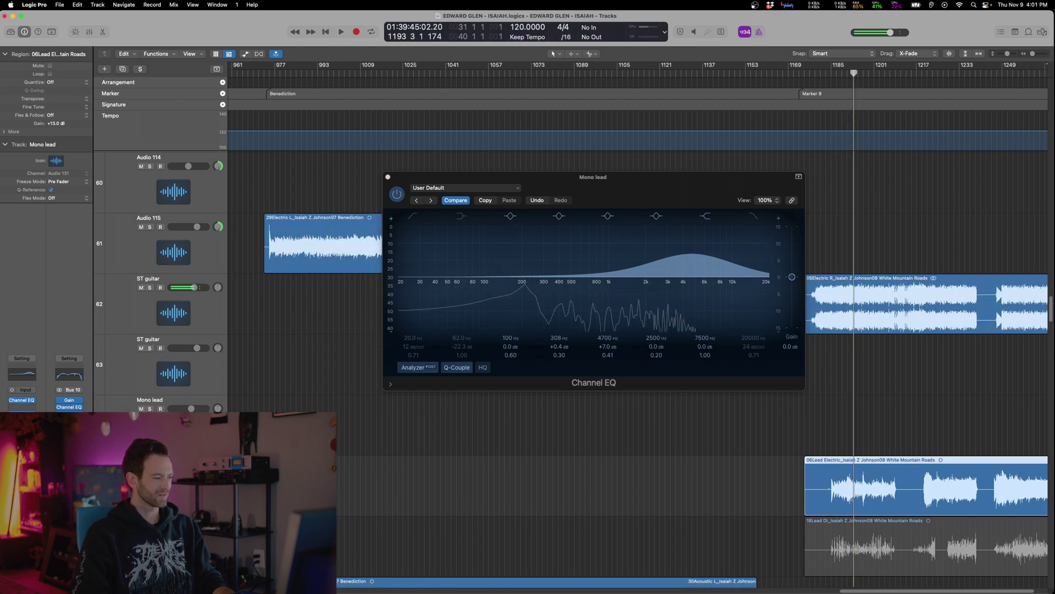
# Insert Renaissance Axx with a threshold of -8.5 and Gain Reduction 2 on the duplicate Mono lead, closing the unneeded plug-in windows
pyautogui.click(22, 413)
pyautogui.click(22, 420)
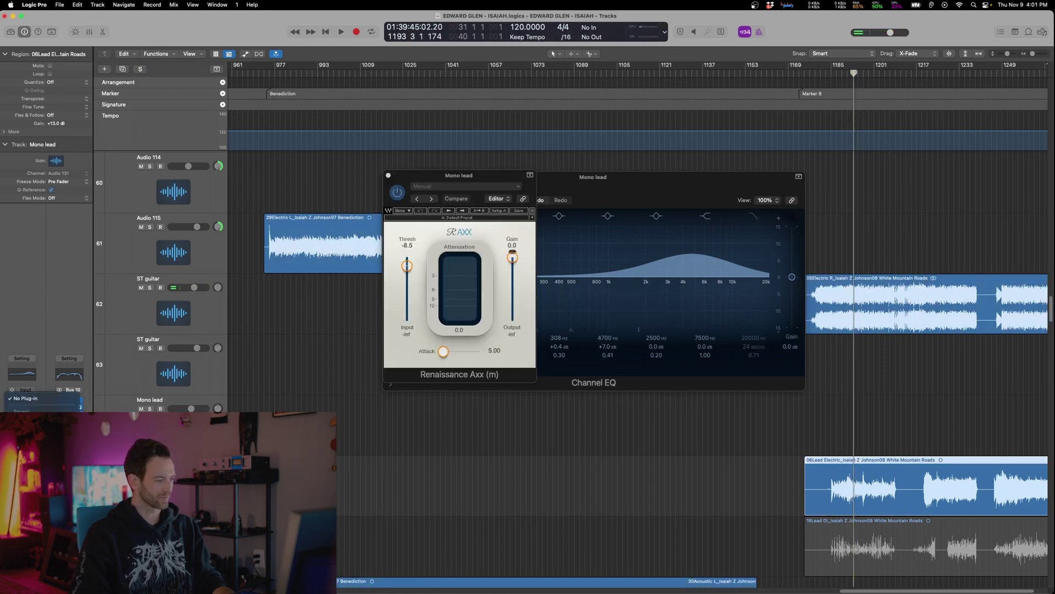
pyautogui.click(626, 422)
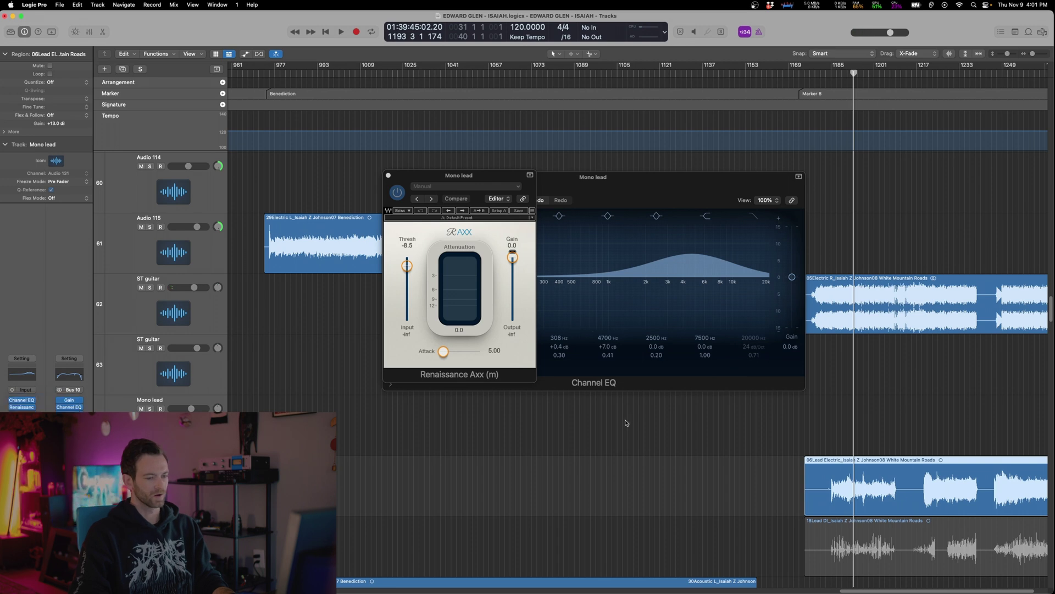
pyautogui.click(524, 309)
pyautogui.click(389, 175)
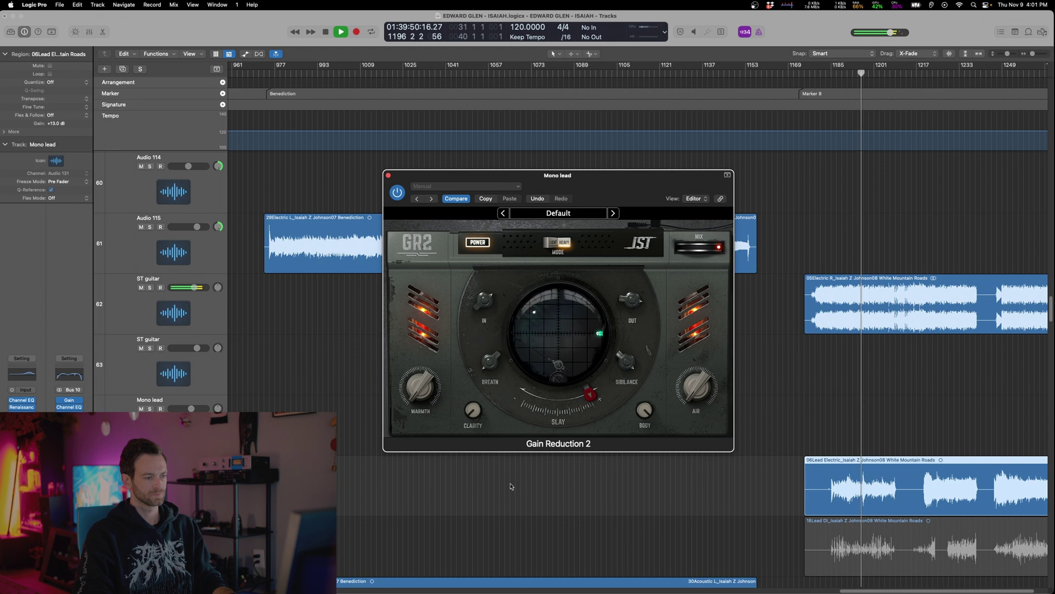
# In Gain Reduction 2, adjust Breath and Guidance, set Warmth to 52.8% and switch the mode to Light while replaying the White Mountain Roads lead
pyautogui.moveTo(489, 376); pyautogui.dragTo(489, 321)
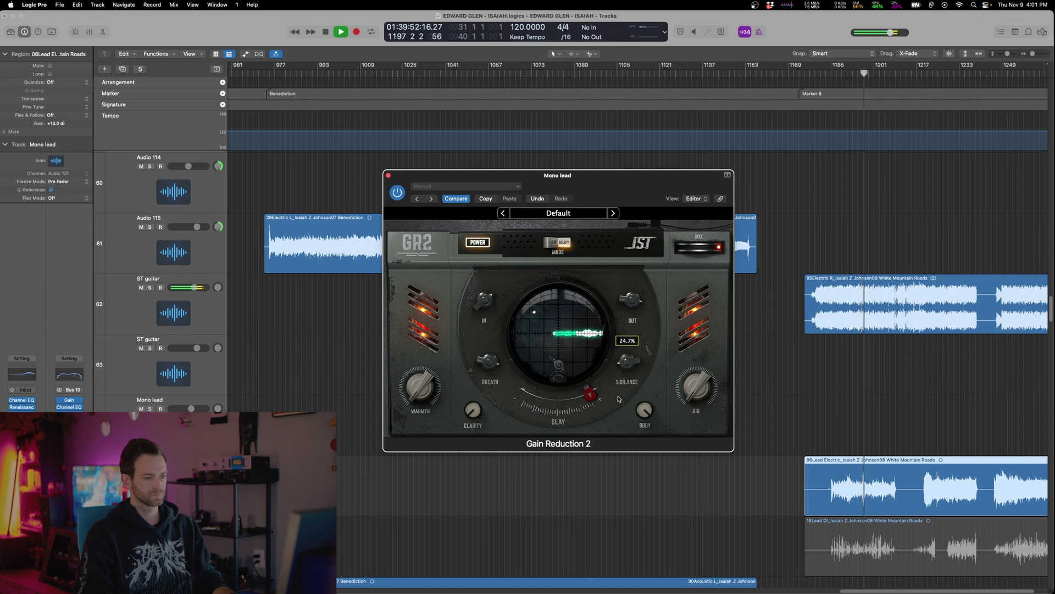
pyautogui.moveTo(622, 363); pyautogui.dragTo(622, 389)
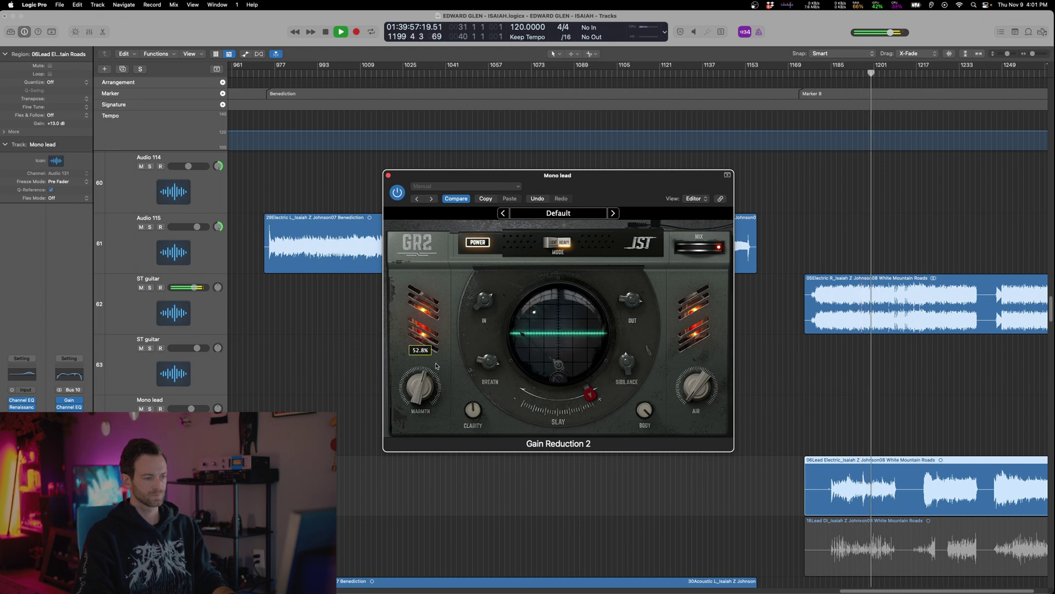
pyautogui.moveTo(433, 368)
pyautogui.keyDown('shift'); pyautogui.click(846, 423); pyautogui.keyUp('shift')
pyautogui.moveTo(560, 409)
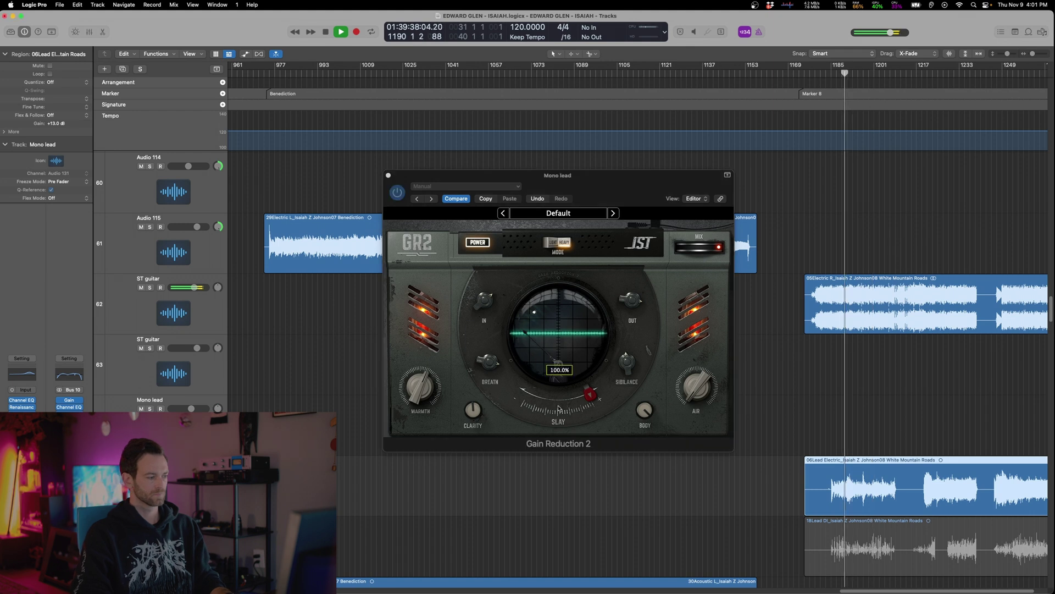
pyautogui.click(551, 242)
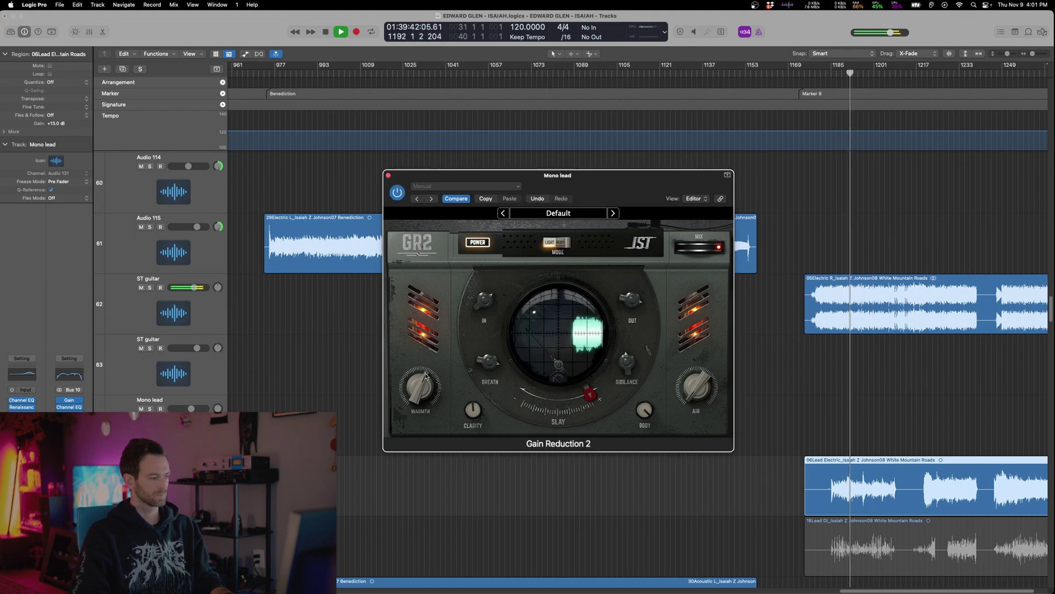
# Solo the lead, reduce Slay to about mid-scale, compare Gain Reduction 2 bypassed and active, and clear the solo
pyautogui.hotkey('ctrl', 's')
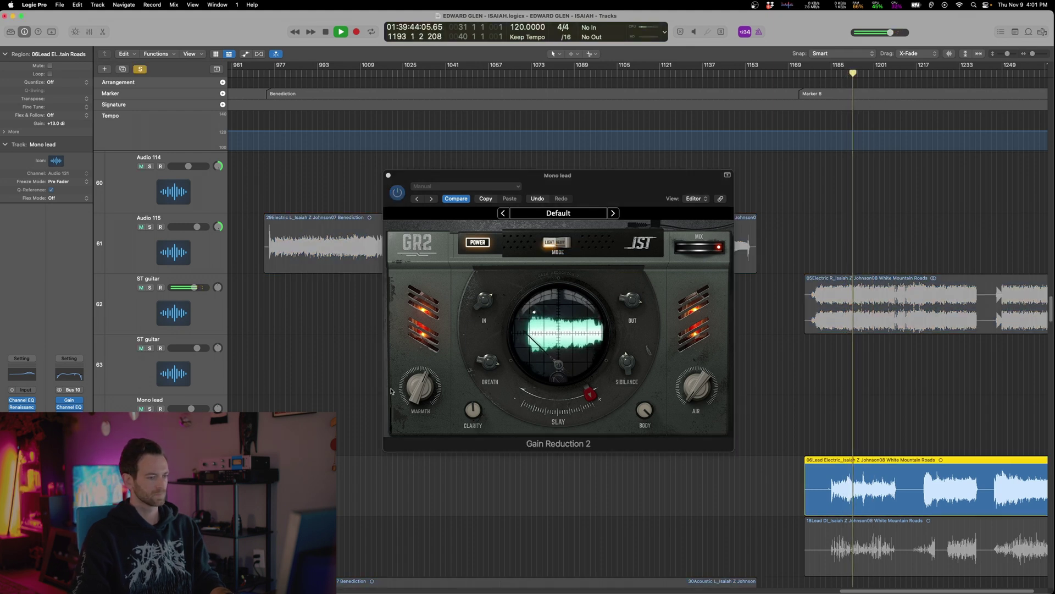
pyautogui.click(396, 193)
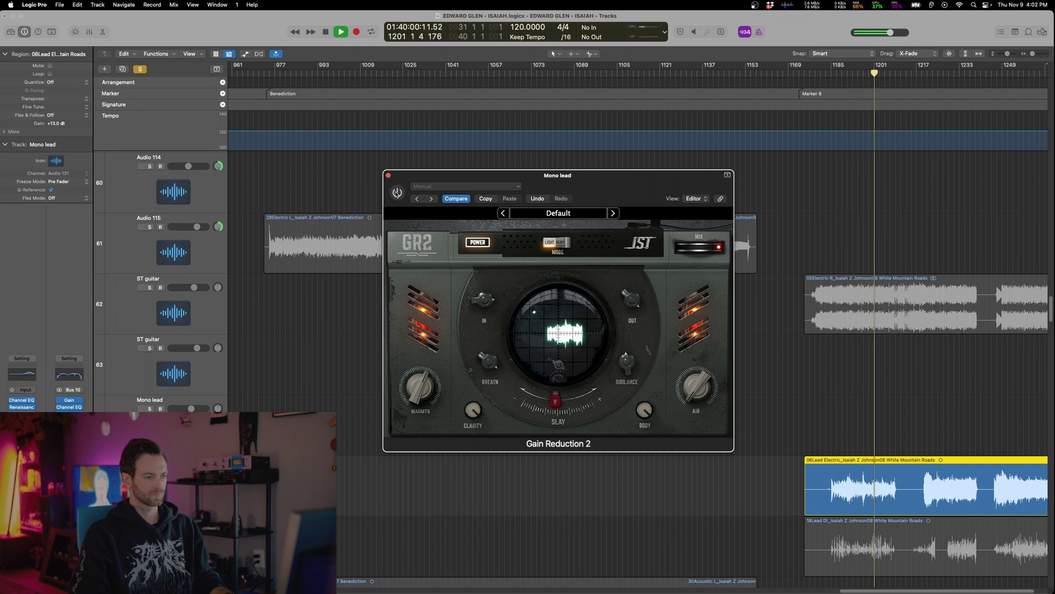
pyautogui.click(397, 193)
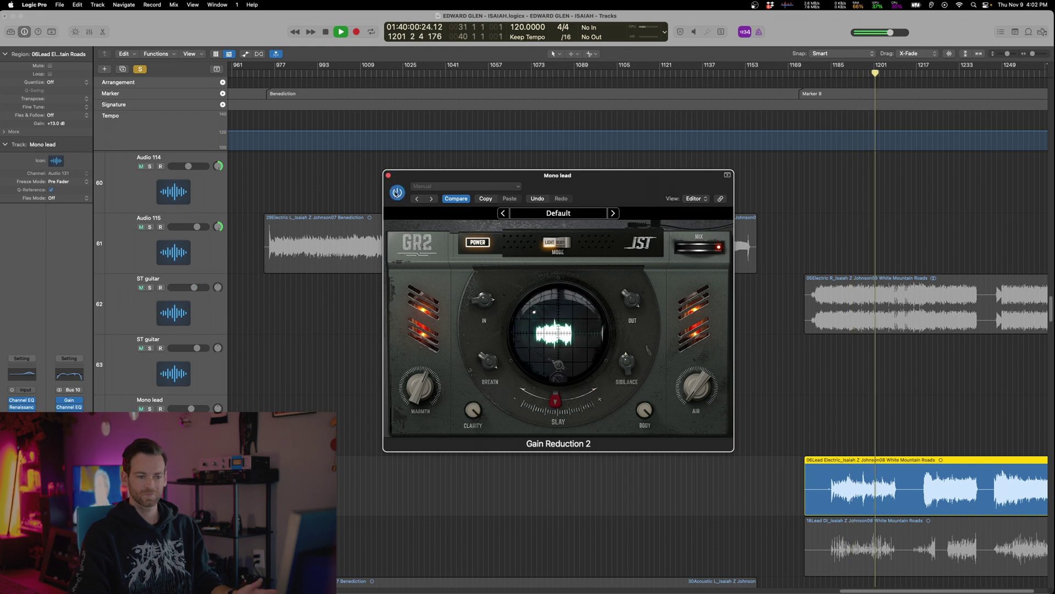
pyautogui.hotkey('ctrl', 's')
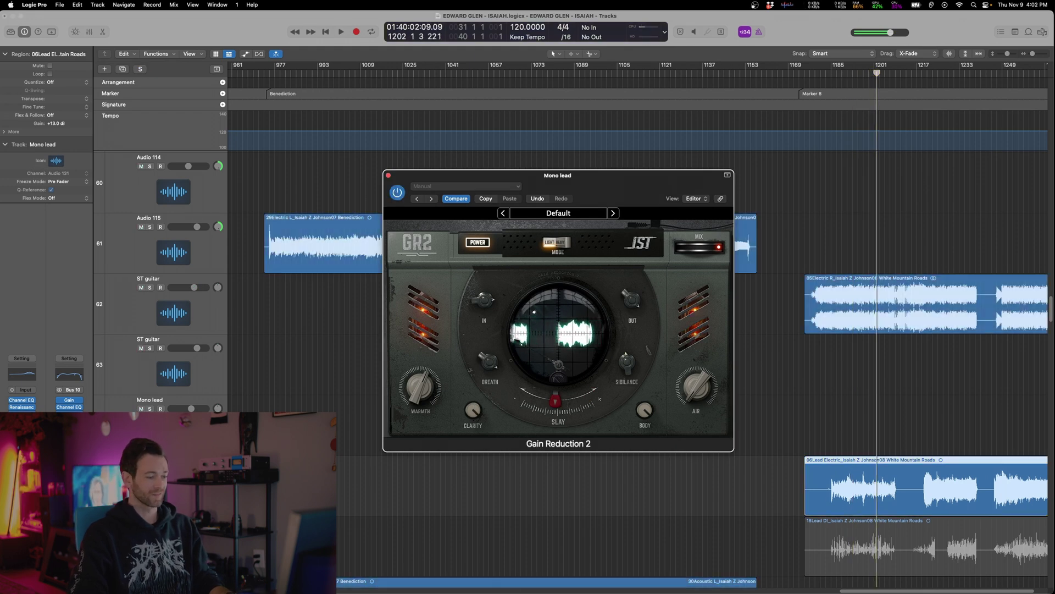
# Close Gain Reduction 2, resume playback and shorten the decay of the Mono lead's Little Plate reverb to between 1 and 2 seconds
pyautogui.press('space')
pyautogui.press('v')
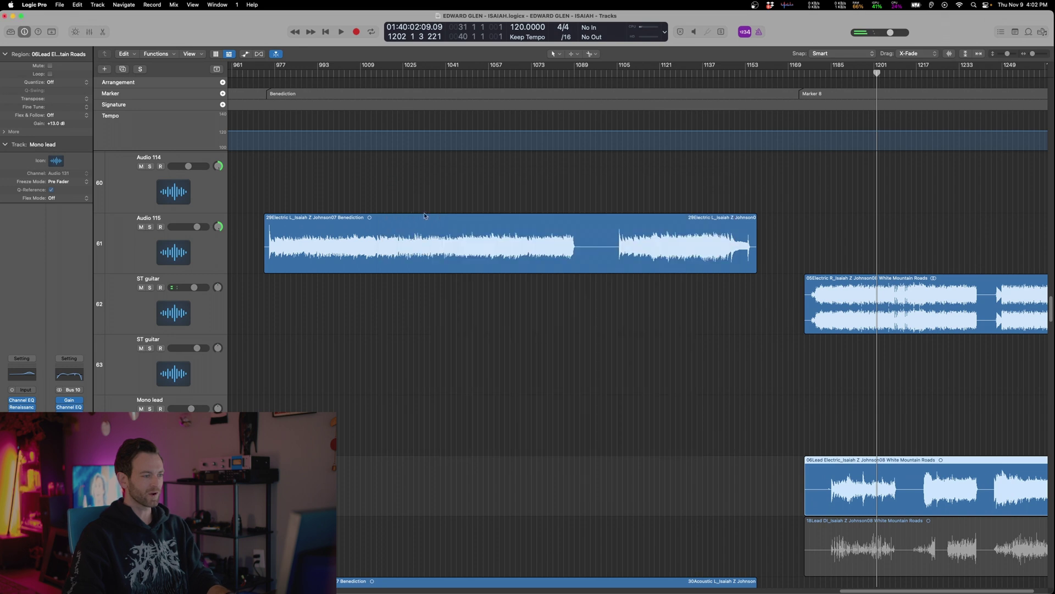
pyautogui.press('space')
pyautogui.click(677, 381)
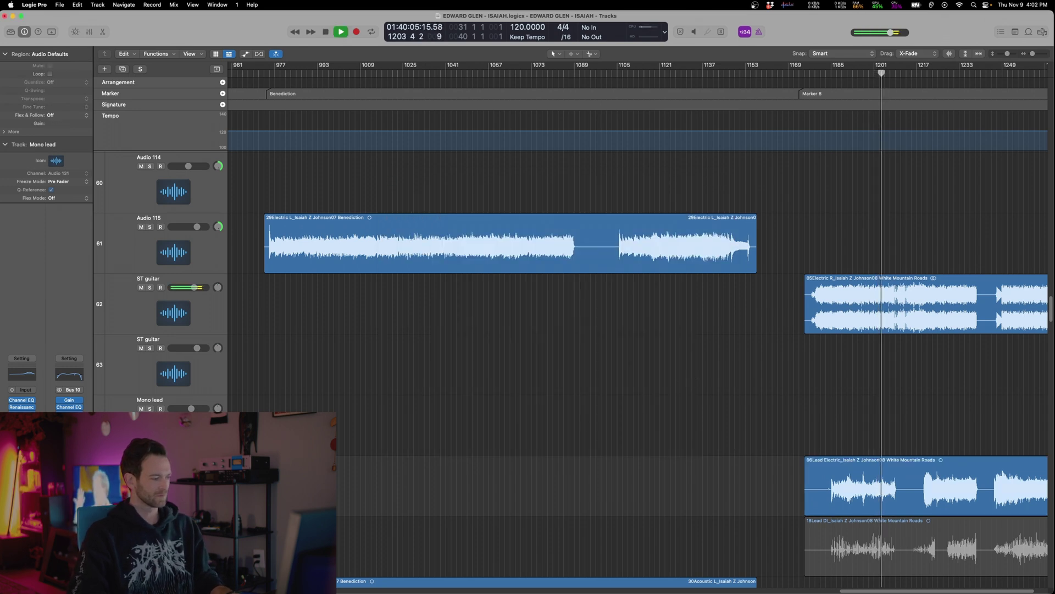
pyautogui.press('v')
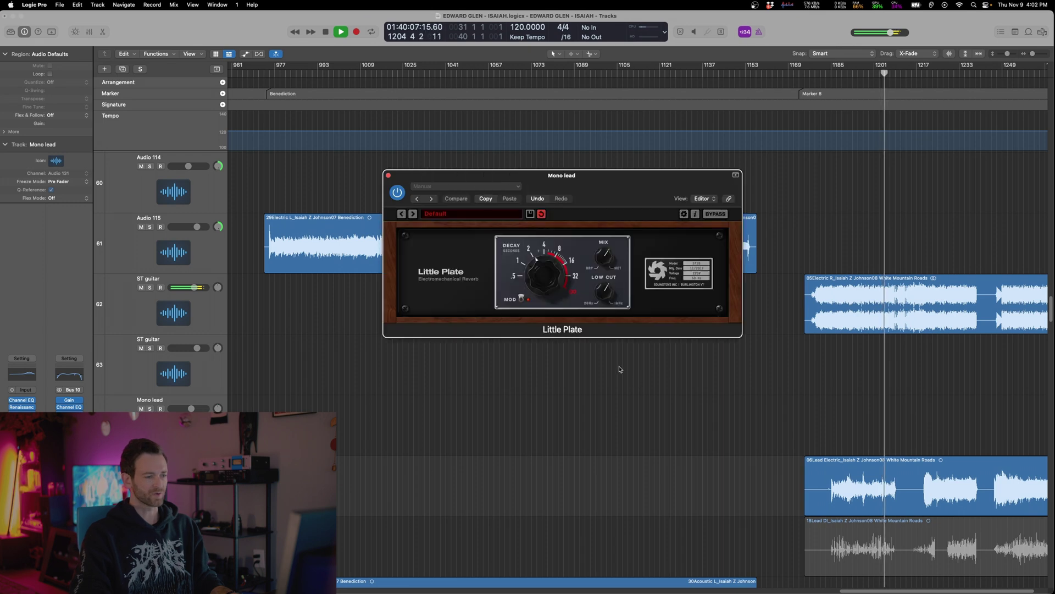
pyautogui.moveTo(549, 282); pyautogui.dragTo(545, 285)
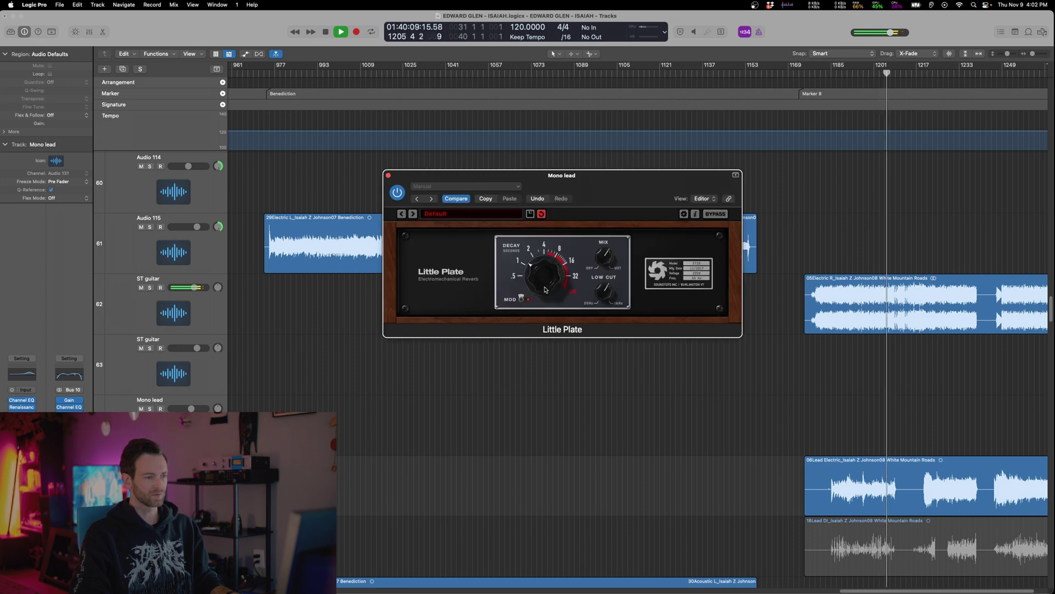